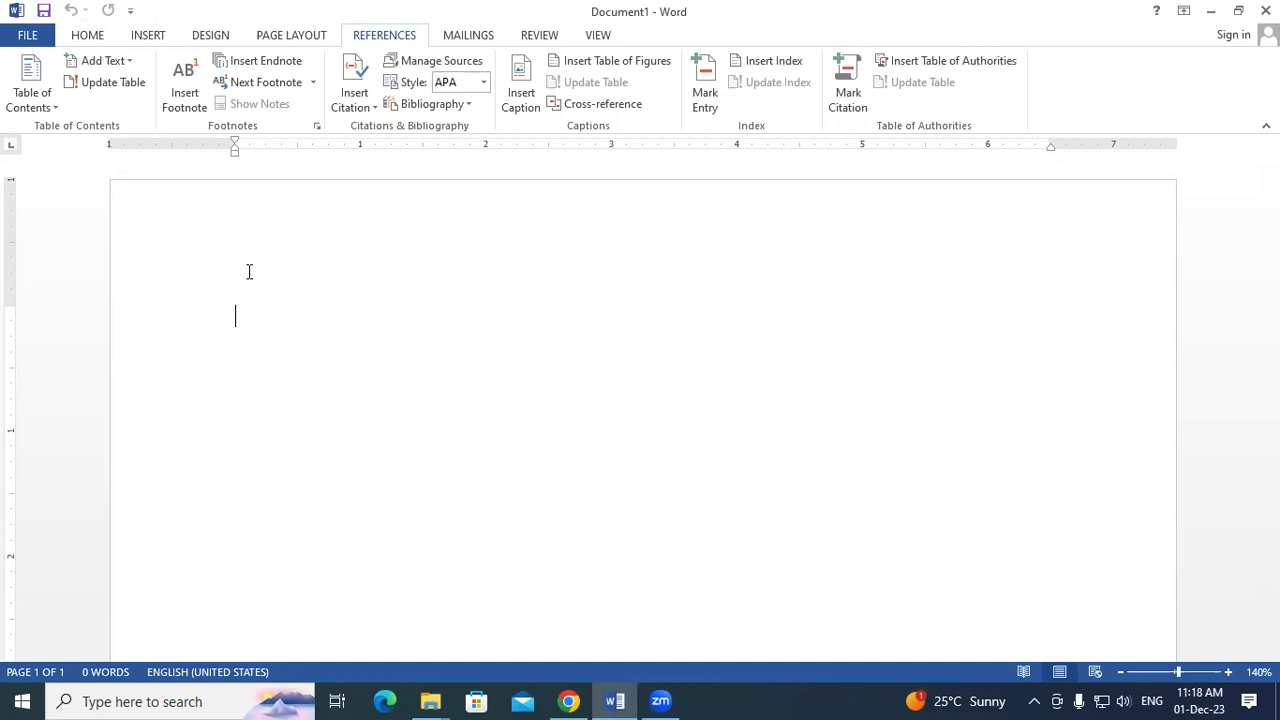
# Step: Generate 120 paragraphs of sample text in the blank document with the formula =rand(120)
pyautogui.write('=rand')
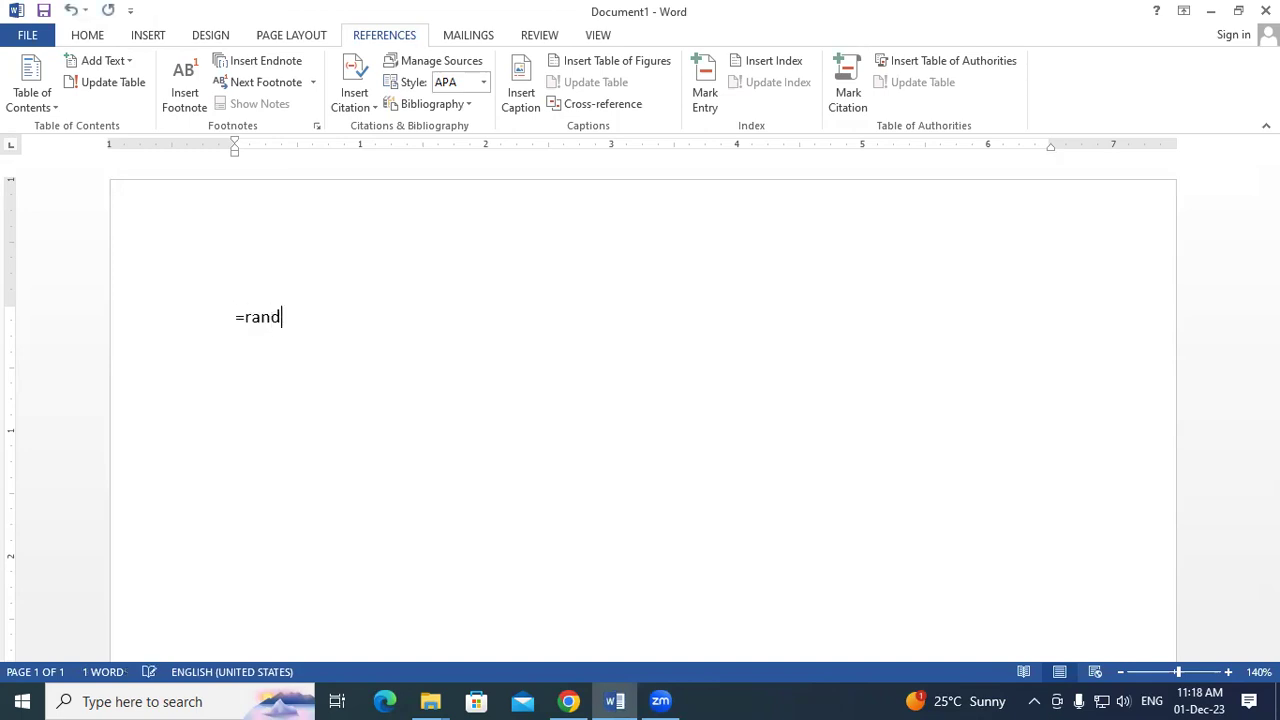
pyautogui.write('(120)')
pyautogui.press('Return')
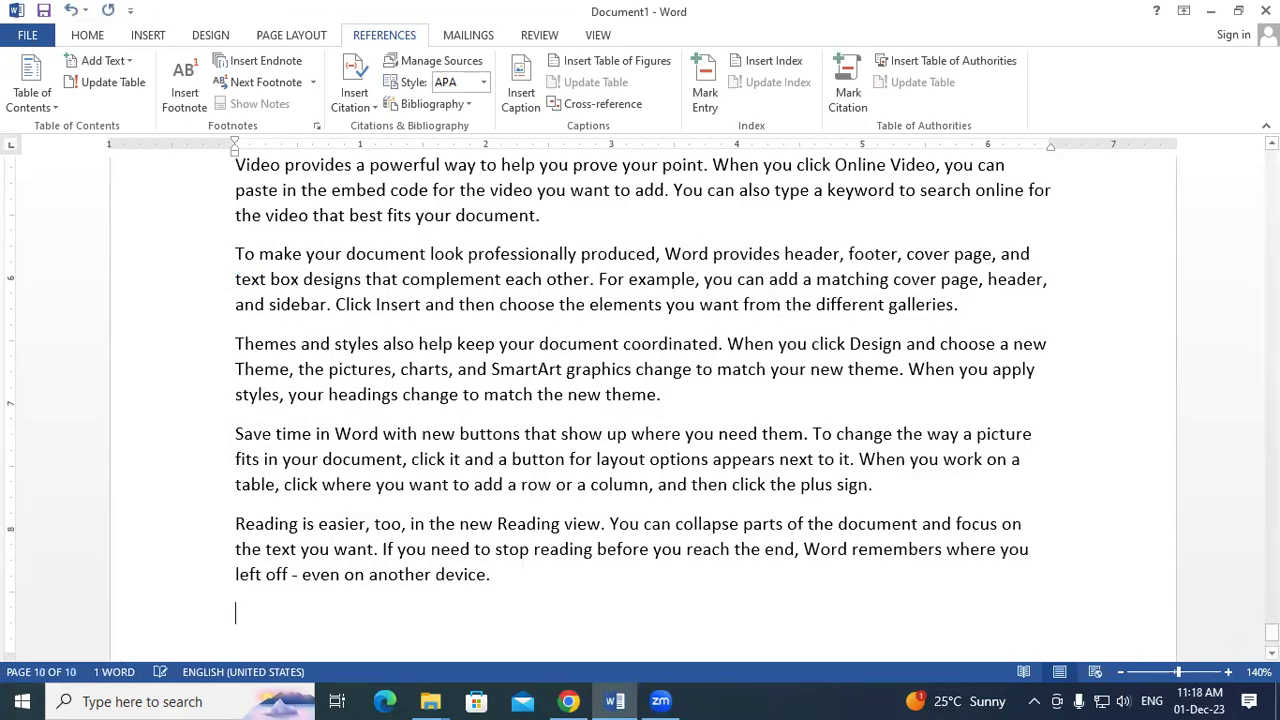
# Step: Add the heading "INTRODUCTION OF COMPUTER" on a new line above the first paragraph of the document
pyautogui.moveTo(1271, 632); pyautogui.dragTo(1271, 160)
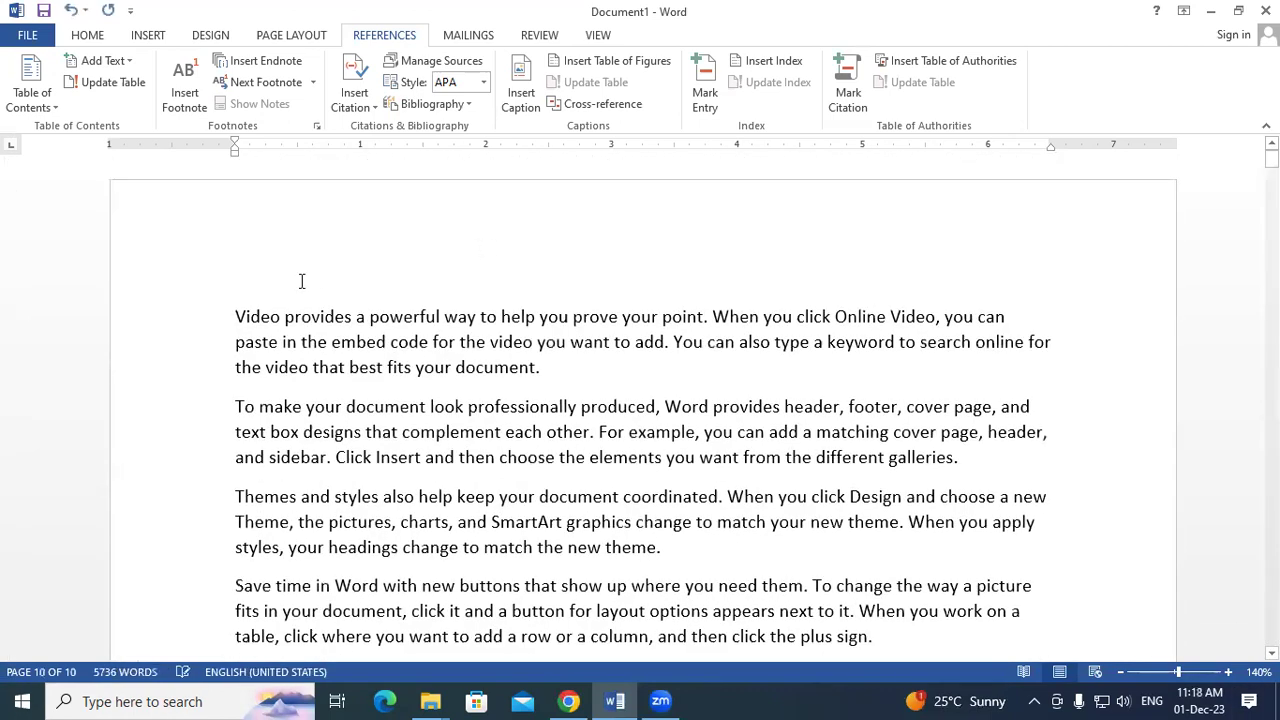
pyautogui.click(214, 320)
pyautogui.click(238, 318)
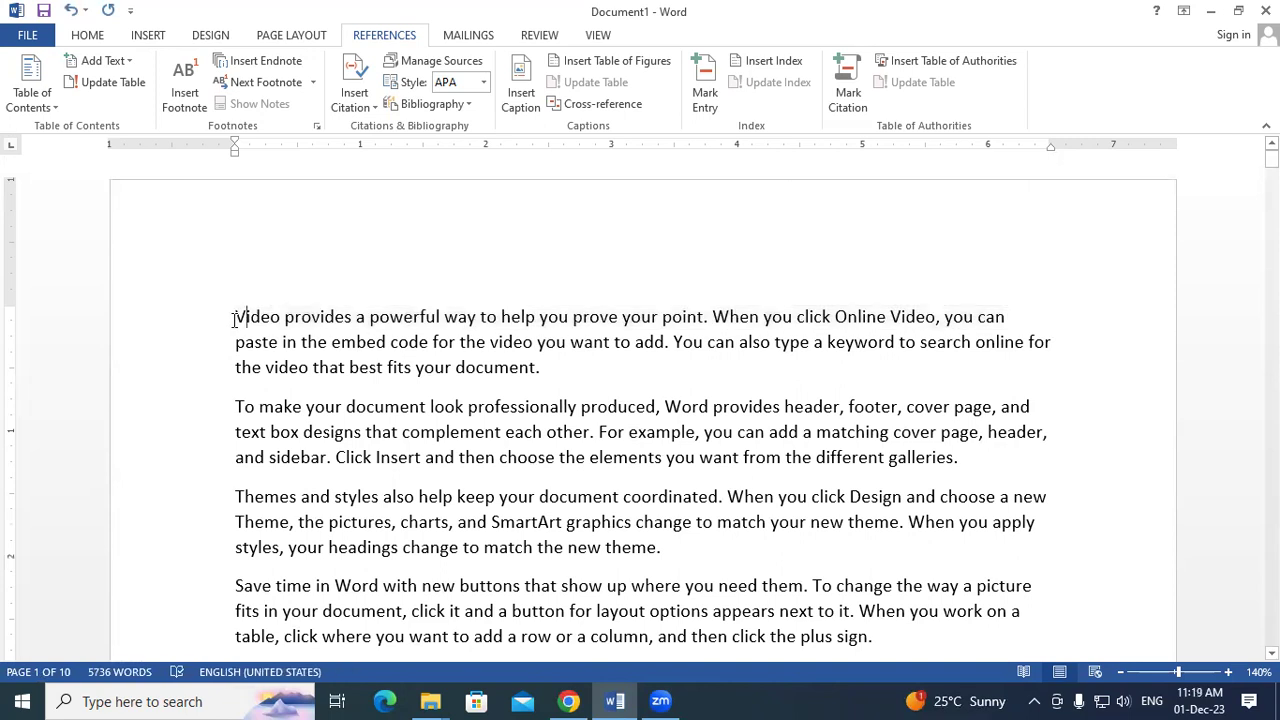
pyautogui.press('Return')
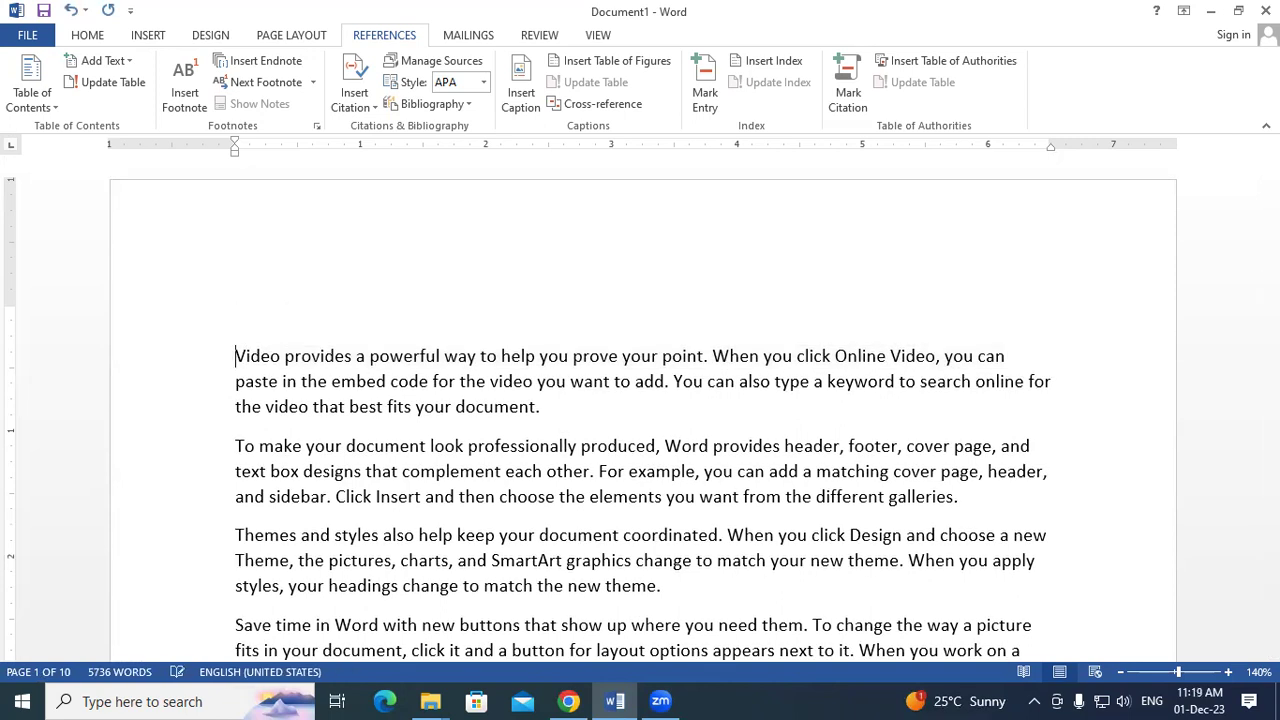
pyautogui.click(255, 318)
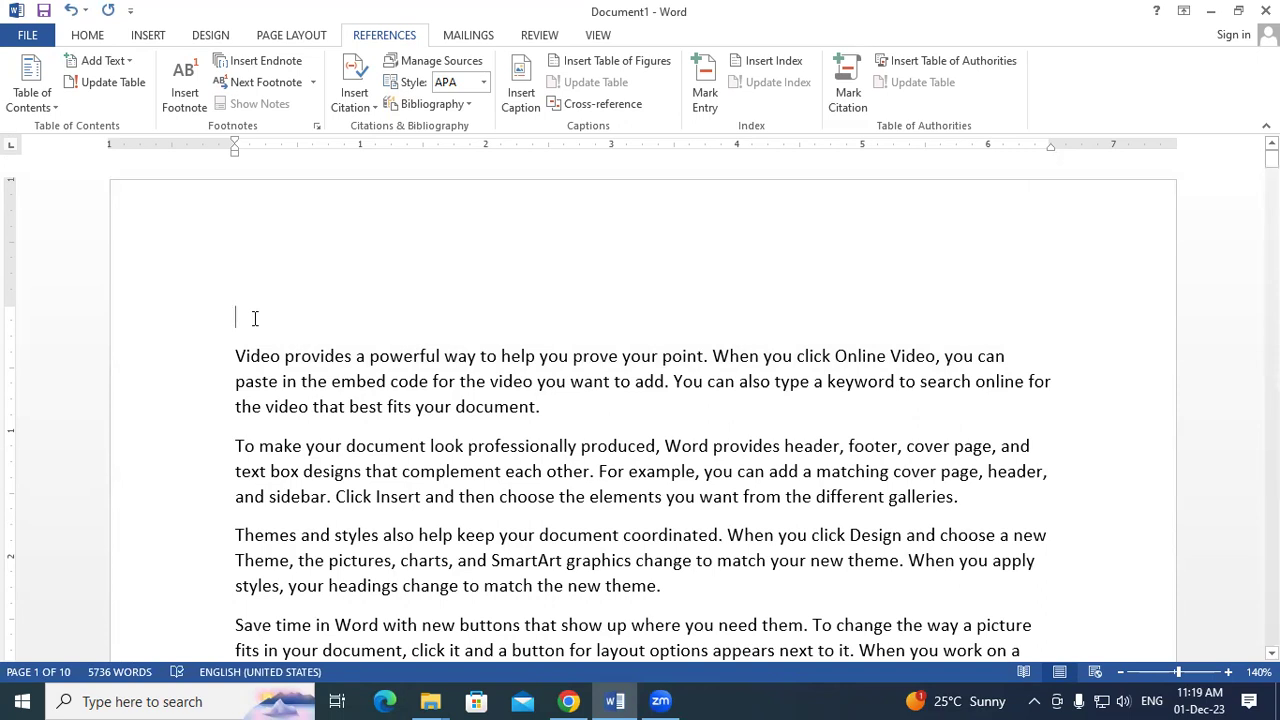
pyautogui.write('INTROD')
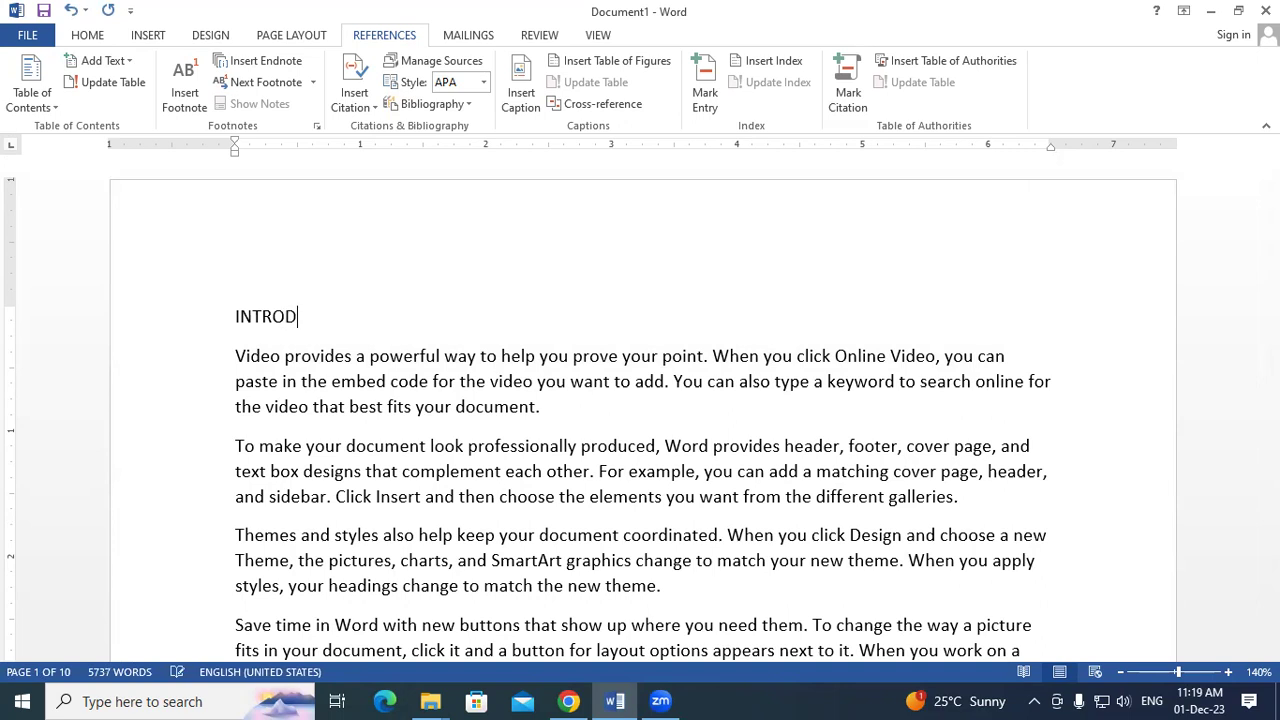
pyautogui.write('UCTION OF COM')
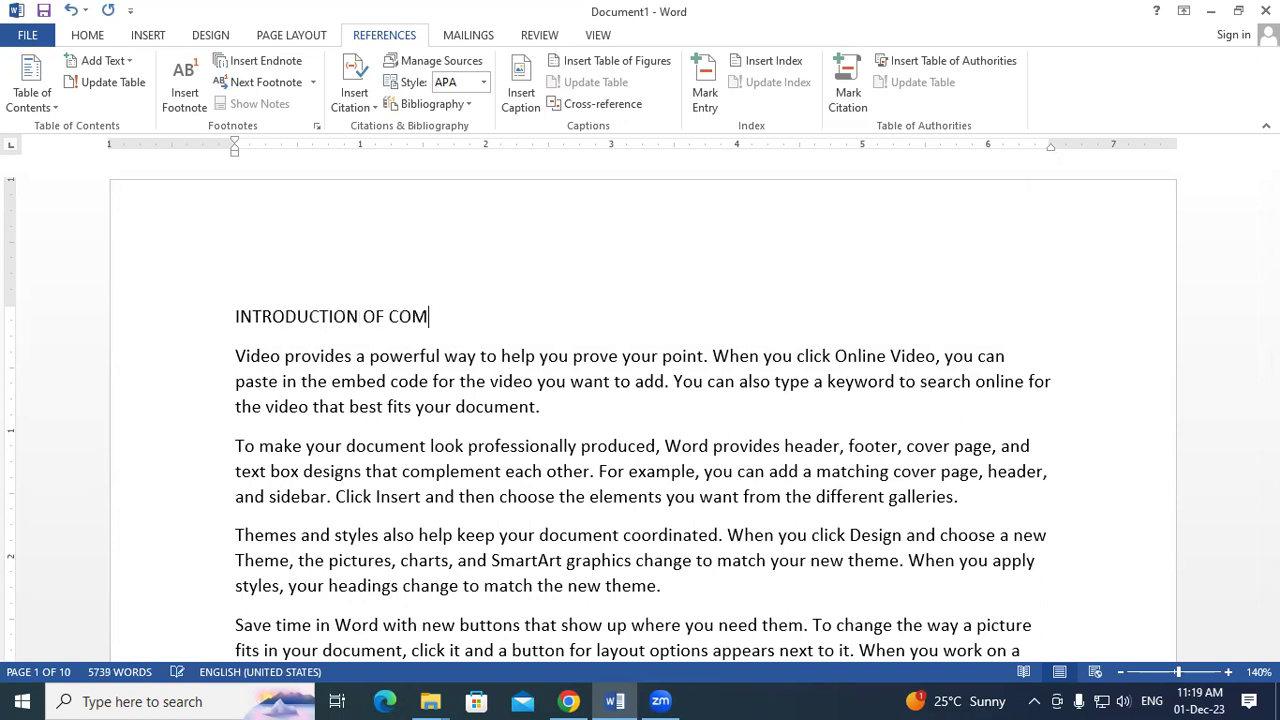
pyautogui.write('PUTER')
# Step: Insert blank lines after the first paragraph and paste a copy of the "INTRODUCTION OF COMPUTER" heading directly above the second paragraph
pyautogui.click(583, 420)
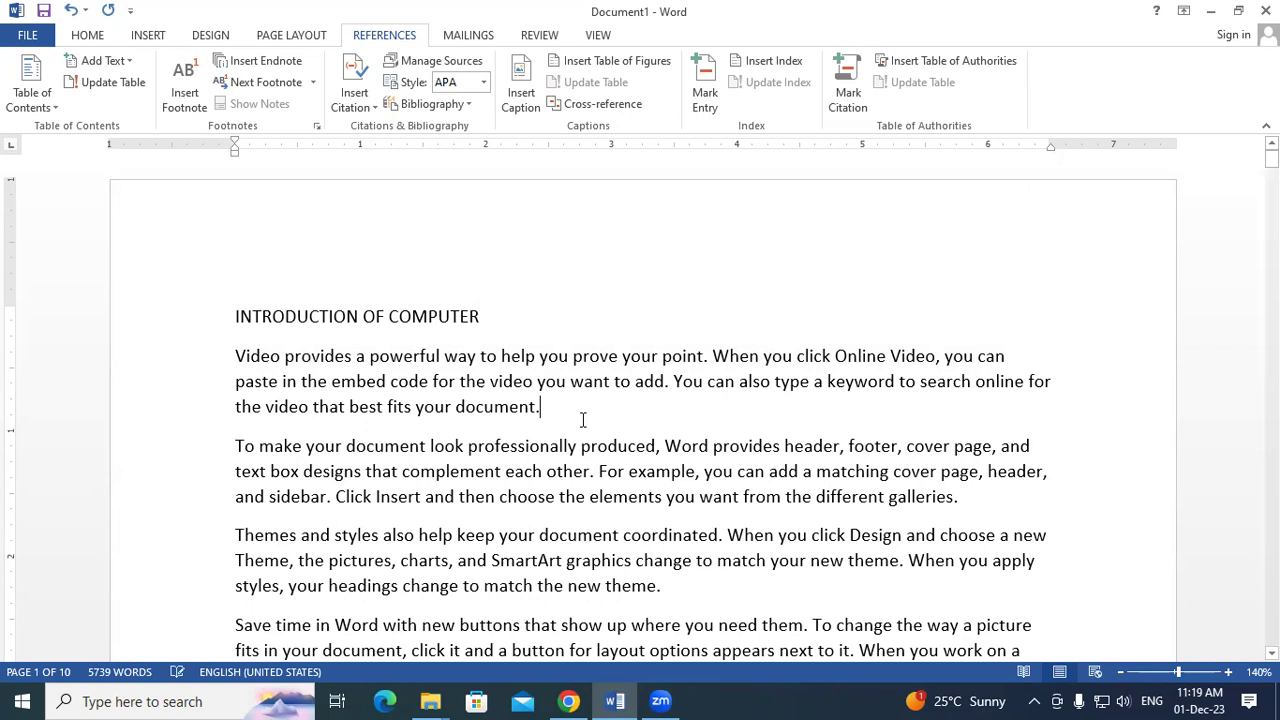
pyautogui.press('Return')
pyautogui.press('Return')
pyautogui.press('Return')
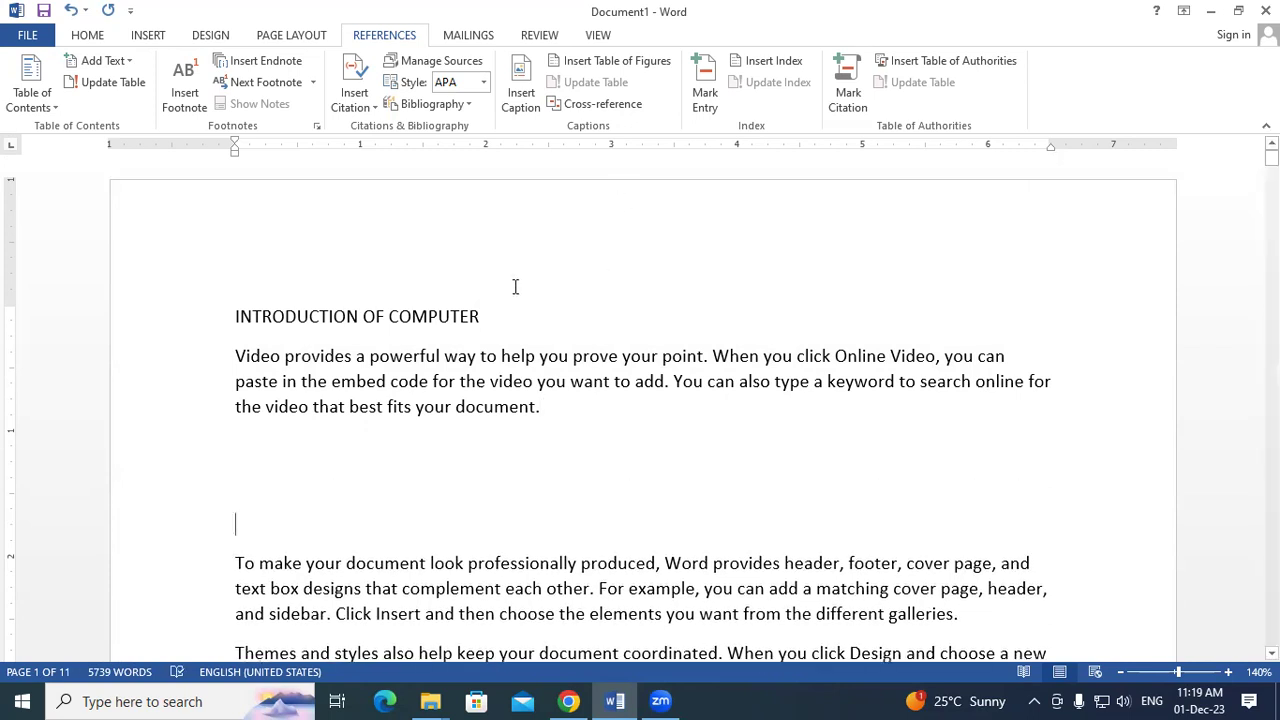
pyautogui.moveTo(494, 317); pyautogui.dragTo(312, 318)
pyautogui.rightClick(312, 318)
pyautogui.click(347, 343)
pyautogui.click(271, 516)
pyautogui.hotkey('ctrl', 'v')
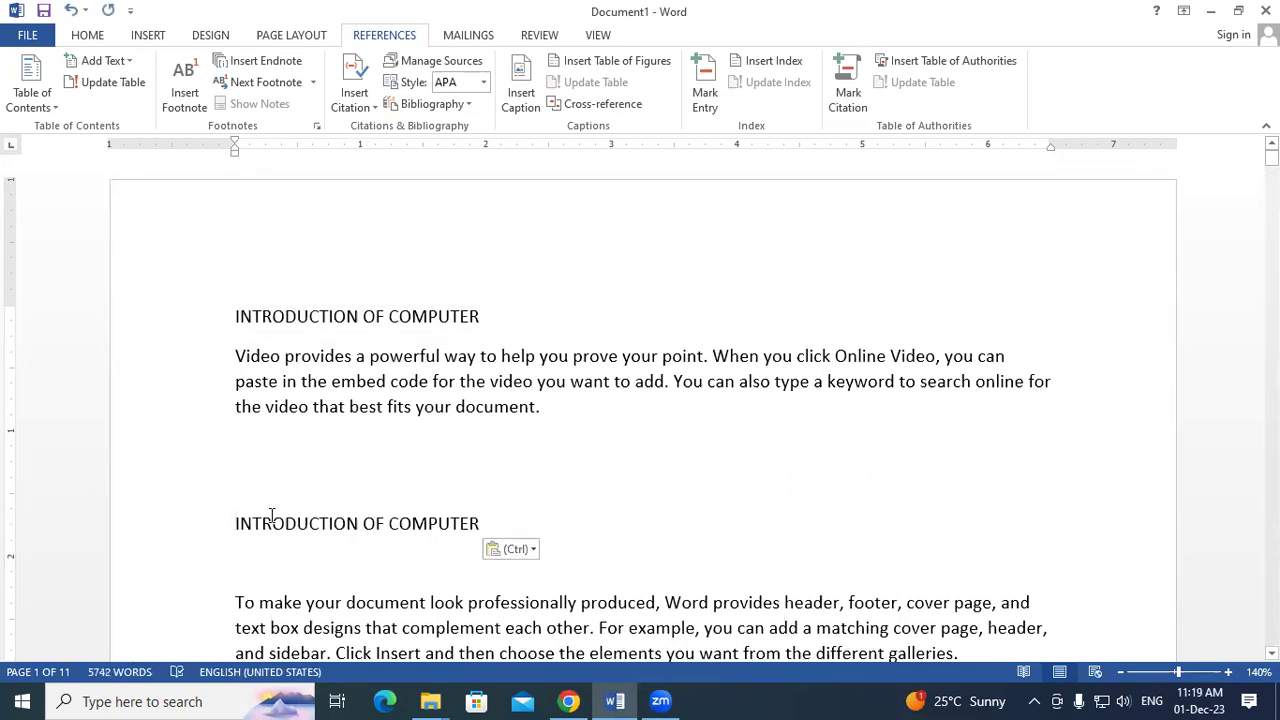
pyautogui.press('BackSpace')
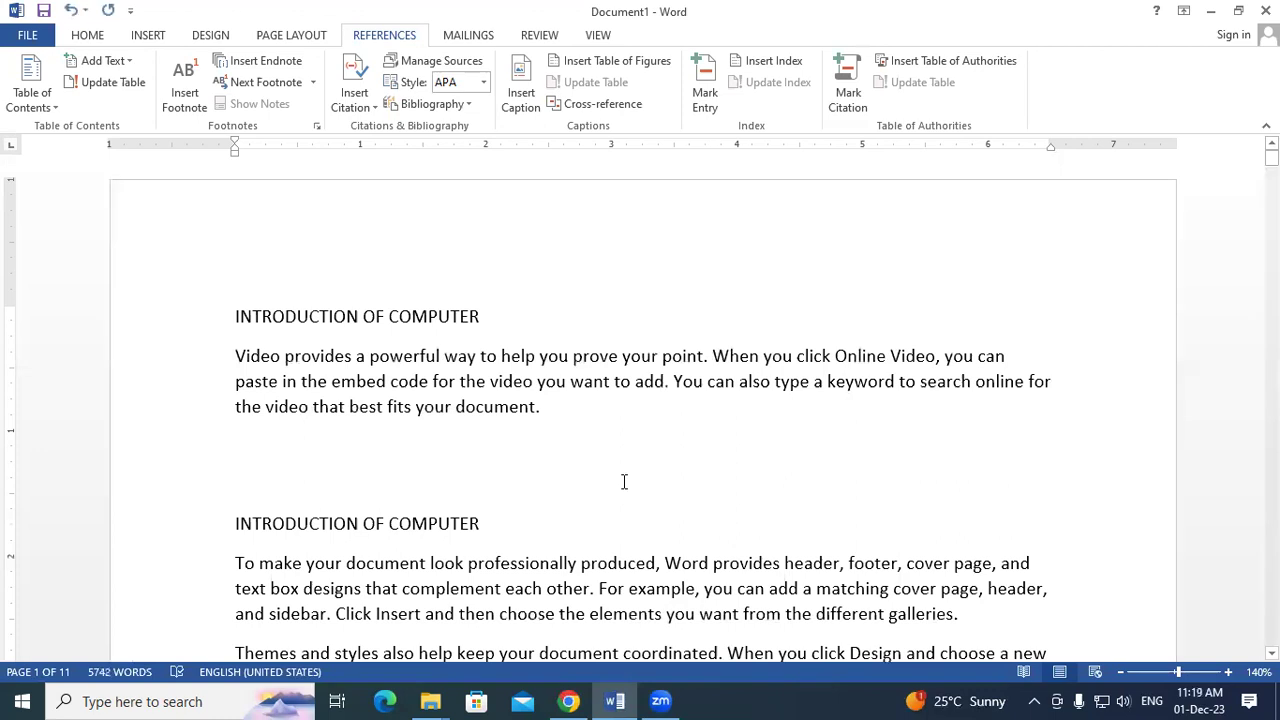
pyautogui.moveTo(214, 354); pyautogui.dragTo(669, 471)
pyautogui.click(669, 471)
pyautogui.moveTo(237, 348); pyautogui.dragTo(573, 413)
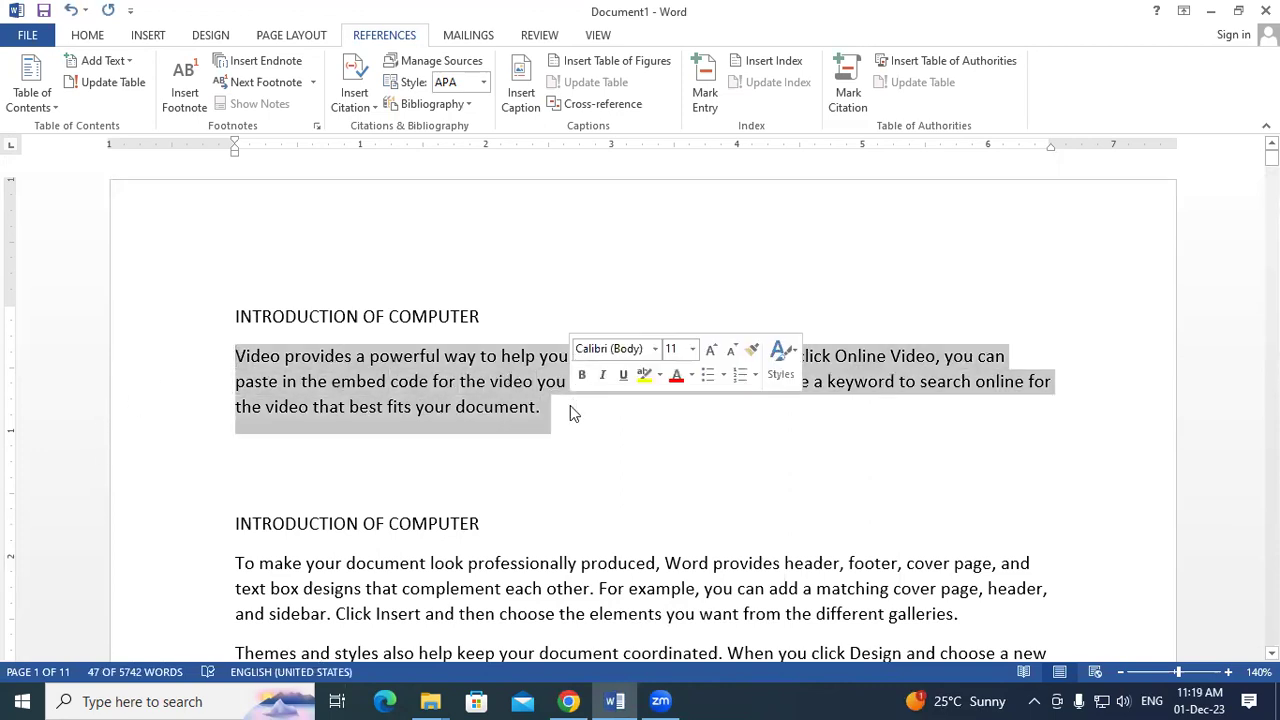
# Step: Change the copied heading above the second paragraph to read "INTRODUCTION TO OPERATING SYSTEM"
pyautogui.click(506, 527)
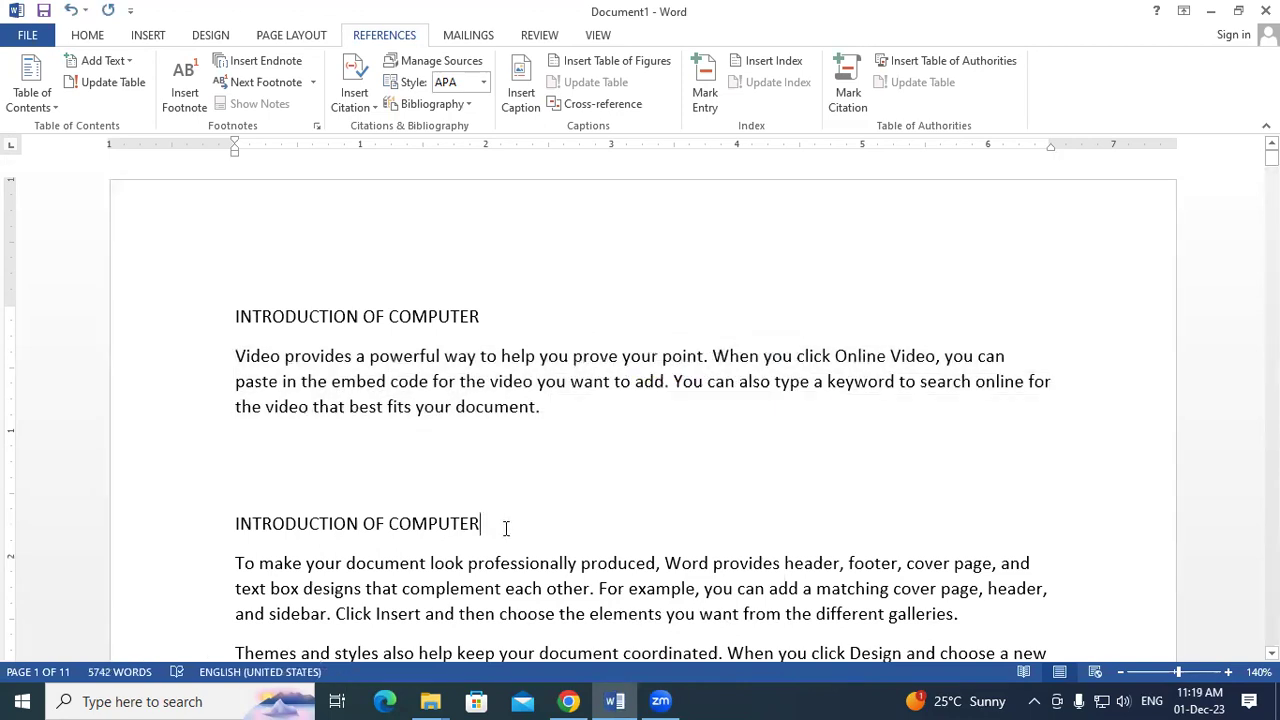
pyautogui.press('BackSpace')
pyautogui.press('BackSpace')
pyautogui.press('BackSpace')
pyautogui.press('BackSpace')
pyautogui.press('BackSpace')
pyautogui.press('BackSpace')
pyautogui.press('BackSpace')
pyautogui.press('BackSpace')
pyautogui.press('BackSpace')
pyautogui.press('BackSpace')
pyautogui.press('BackSpace')
pyautogui.write('TO OPERATING ')
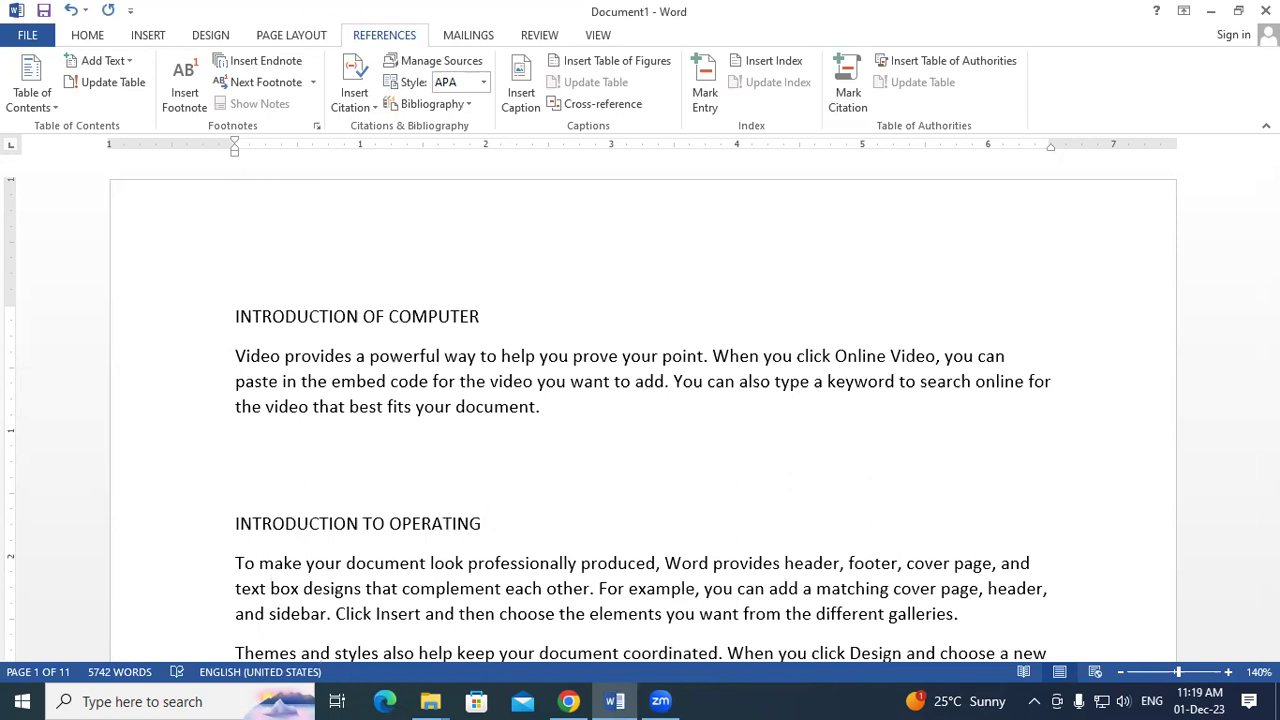
pyautogui.write('SY')
pyautogui.write('E')
pyautogui.write('STE')
pyautogui.write('M')
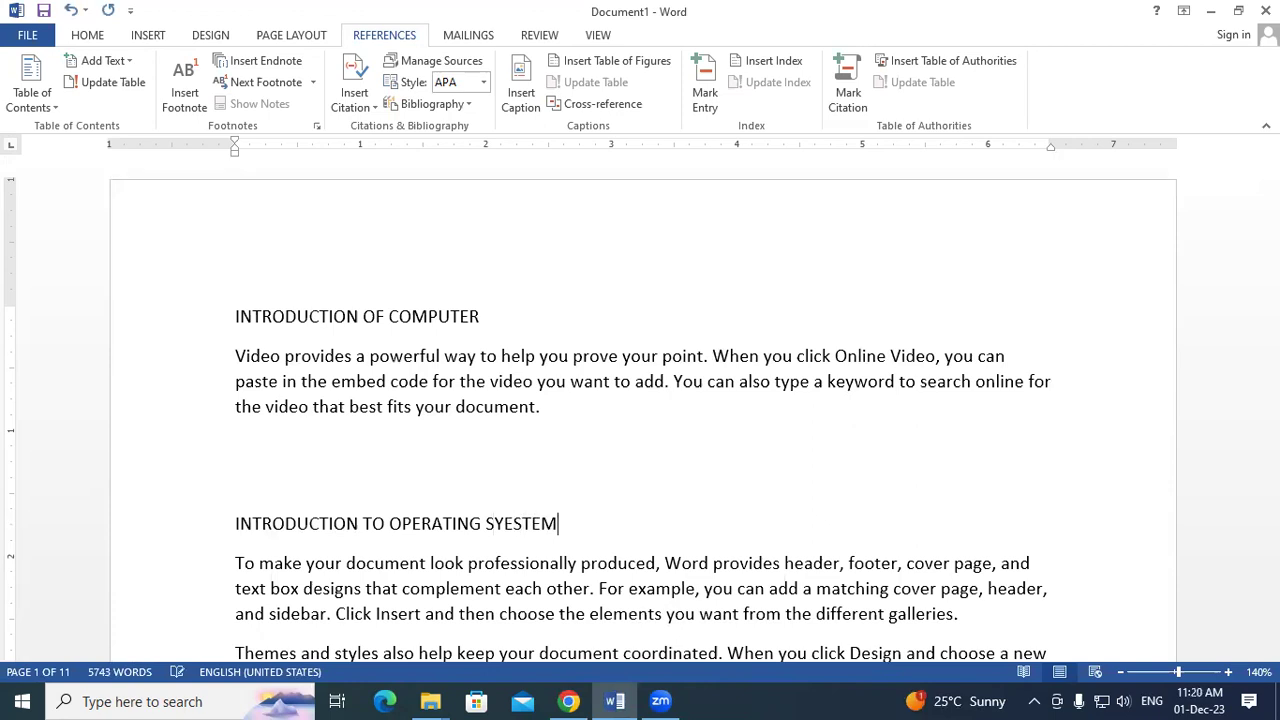
pyautogui.click(516, 528)
pyautogui.press('BackSpace')
pyautogui.click(577, 563)
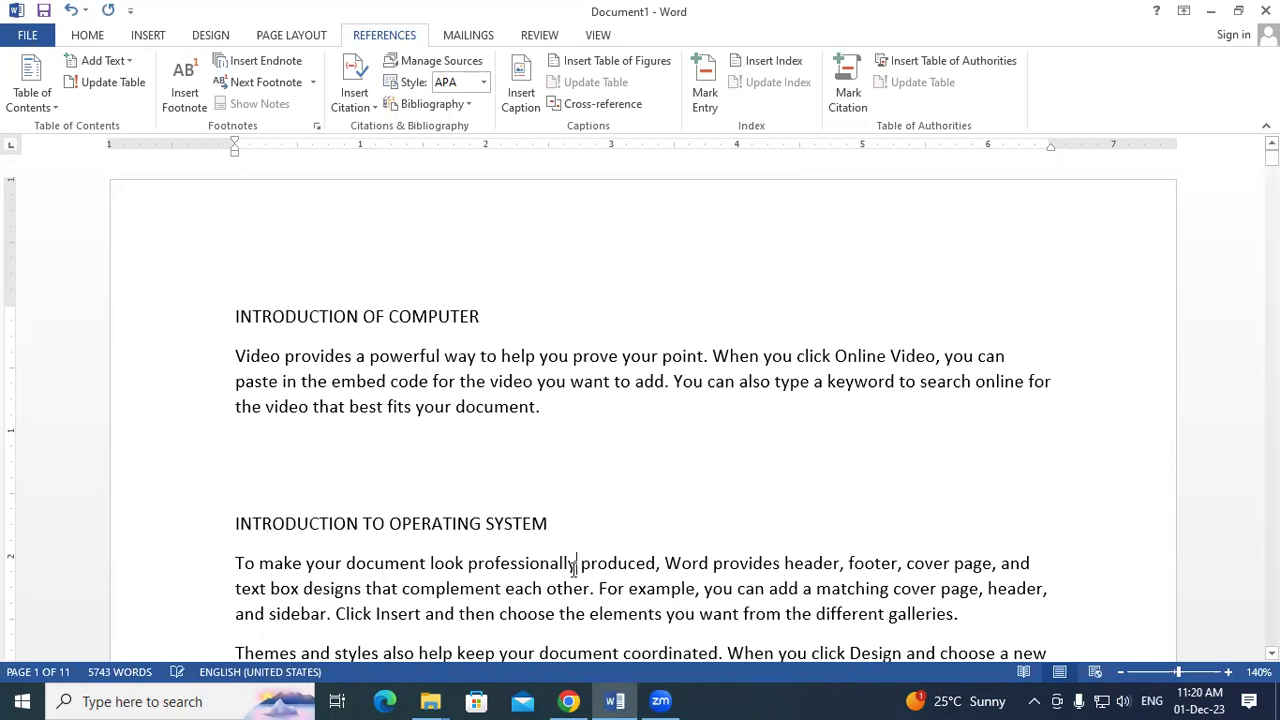
# Step: Copy the "INTRODUCTION OF COMPUTER" heading at the start of the document, then enlarge its font by four size steps and make it bold
pyautogui.moveTo(564, 532); pyautogui.dragTo(234, 524)
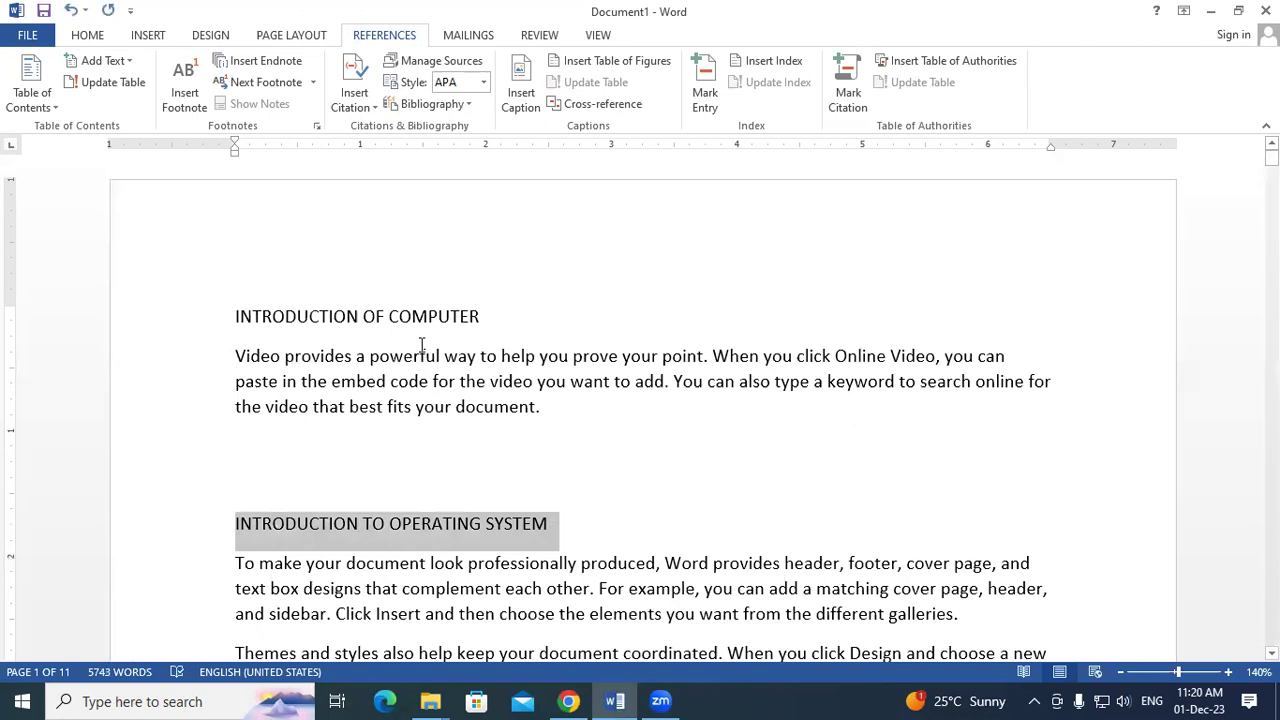
pyautogui.moveTo(480, 318); pyautogui.dragTo(229, 300)
pyautogui.hotkey('ctrl', 'c')
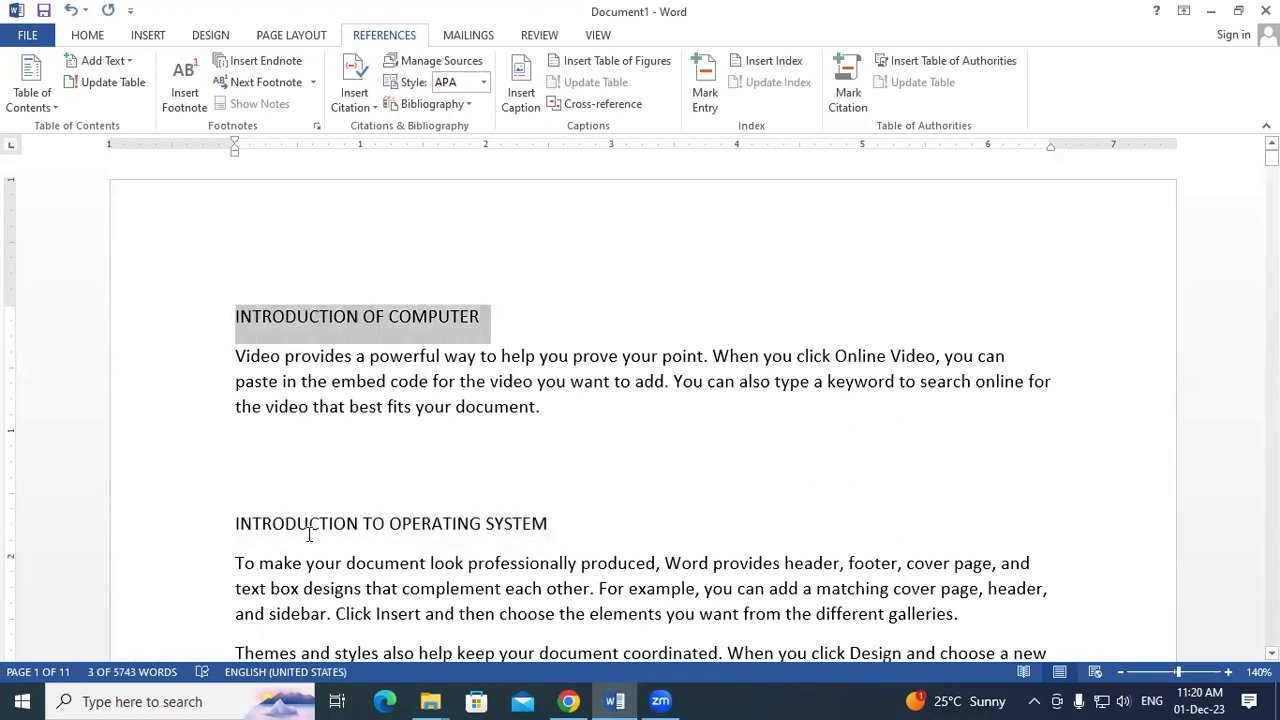
pyautogui.hotkey('ctrl', 'shift', '.')
pyautogui.hotkey('ctrl', 'shift', '.')
pyautogui.hotkey('ctrl', 'shift', '.')
pyautogui.hotkey('ctrl', 'shift', '.')
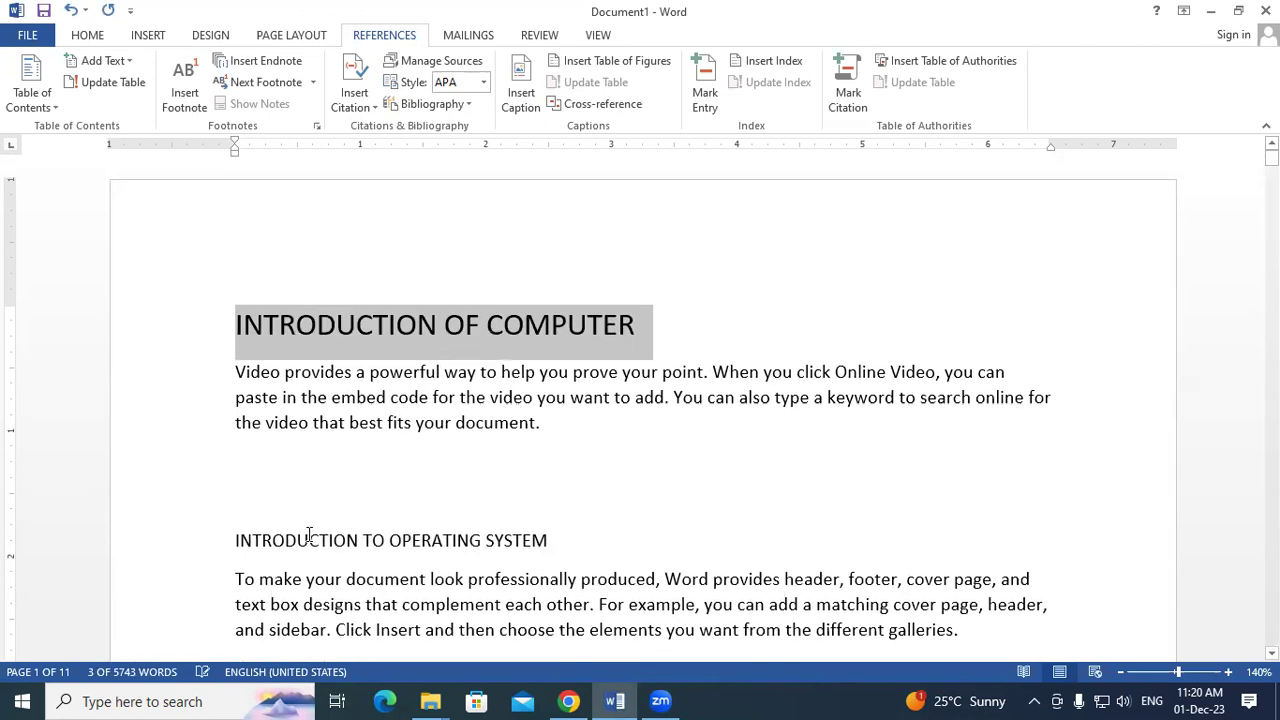
pyautogui.hotkey('ctrl', 'b')
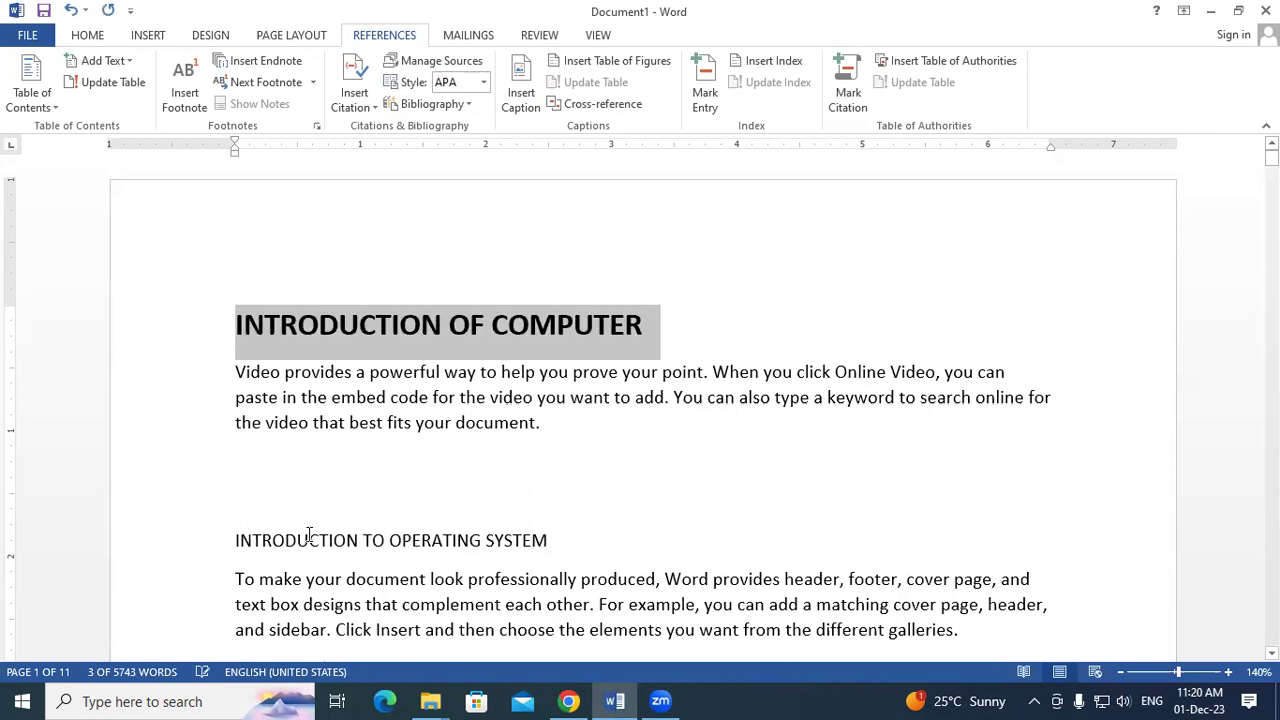
# Step: Insert two blank lines after the first "Reading is easier" paragraph and paste the copied heading there
pyautogui.scroll(-3, 309, 535)
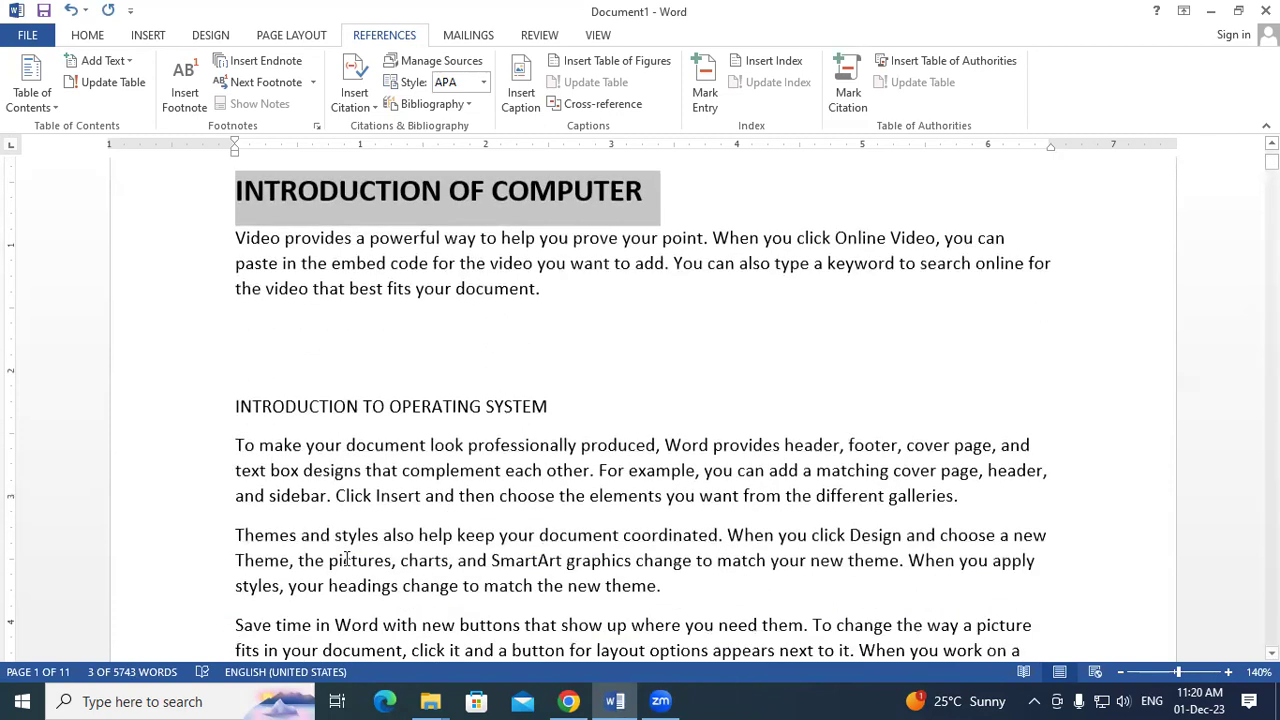
pyautogui.scroll(-3, 396, 567)
pyautogui.click(575, 474)
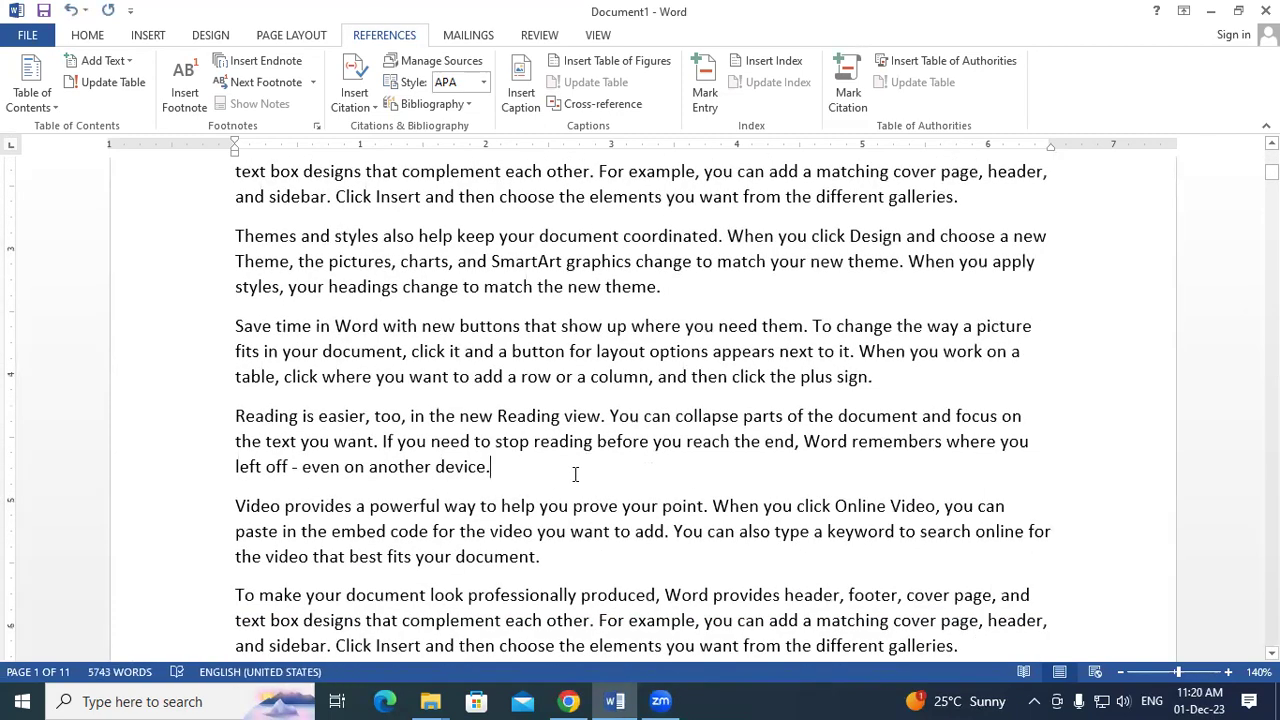
pyautogui.press('Return')
pyautogui.press('Return')
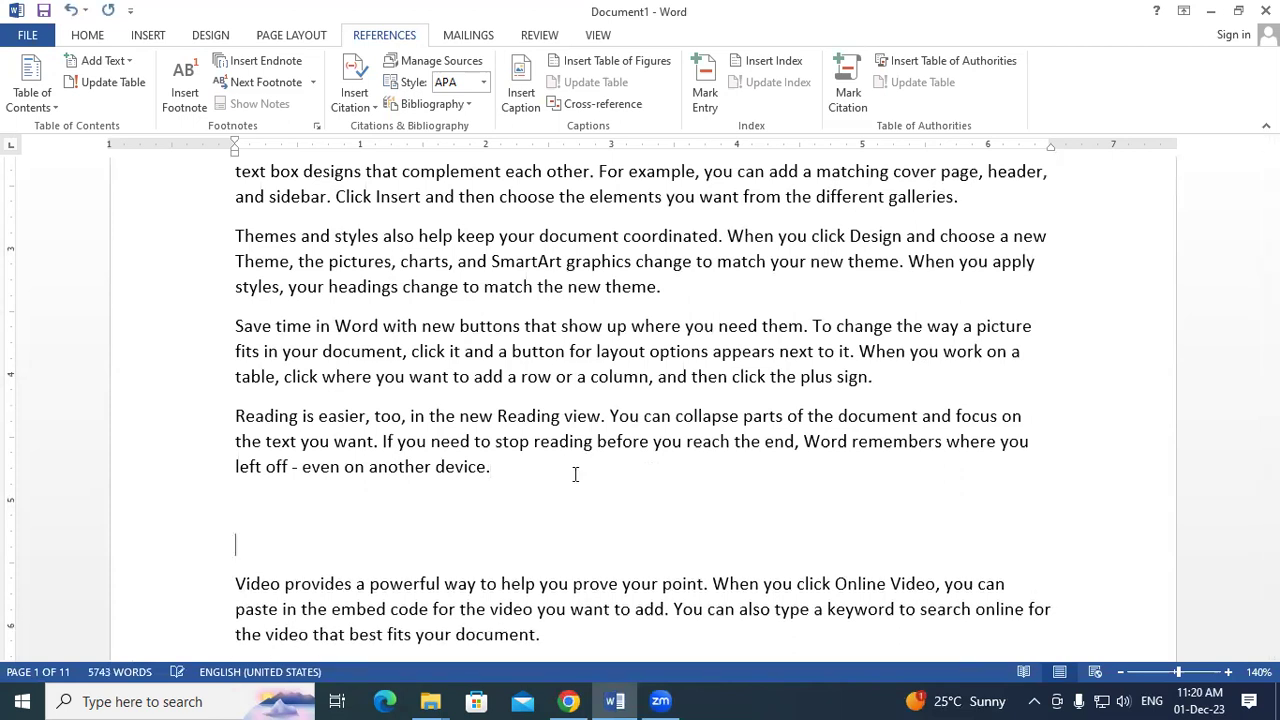
pyautogui.hotkey('ctrl', 'v')
# Step: Change the heading pasted below the "Reading is easier" paragraph to read "INTRODUCTION OF COMPUTER MEMORY"
pyautogui.click(517, 544)
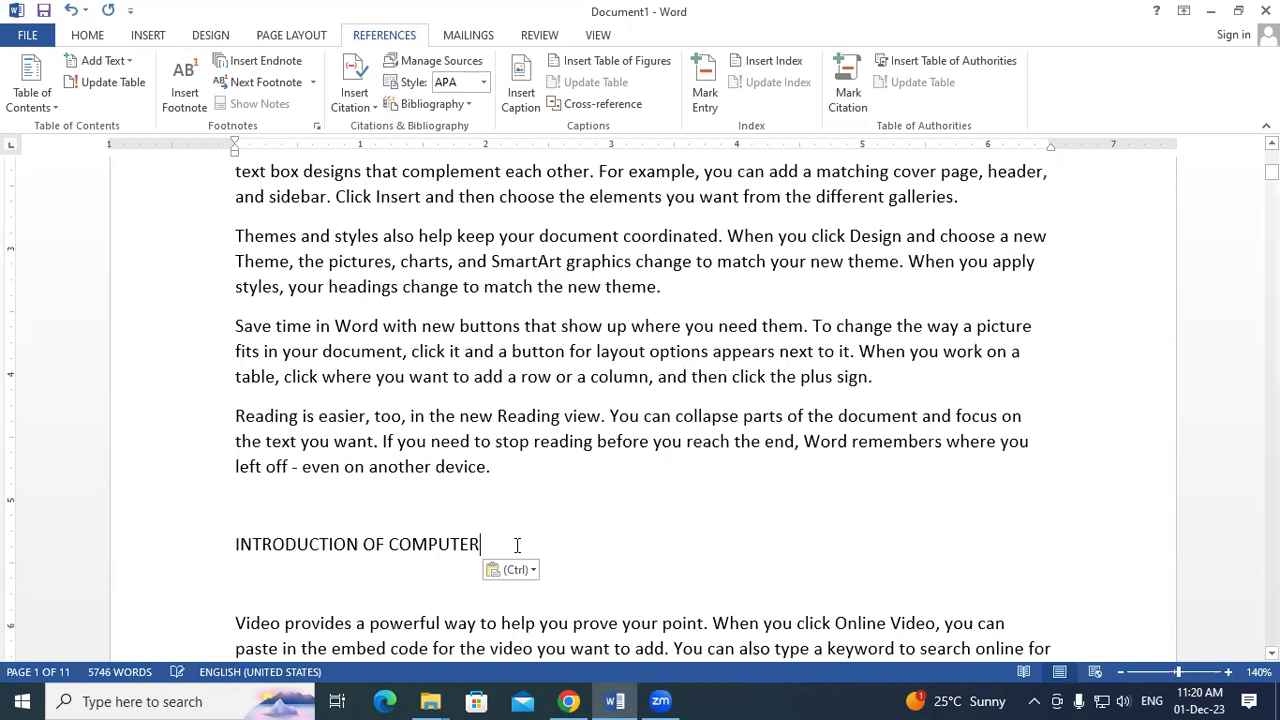
pyautogui.press('BackSpace')
pyautogui.press('BackSpace')
pyautogui.press('BackSpace')
pyautogui.press('BackSpace')
pyautogui.press('BackSpace')
pyautogui.press('BackSpace')
pyautogui.press('BackSpace')
pyautogui.press('BackSpace')
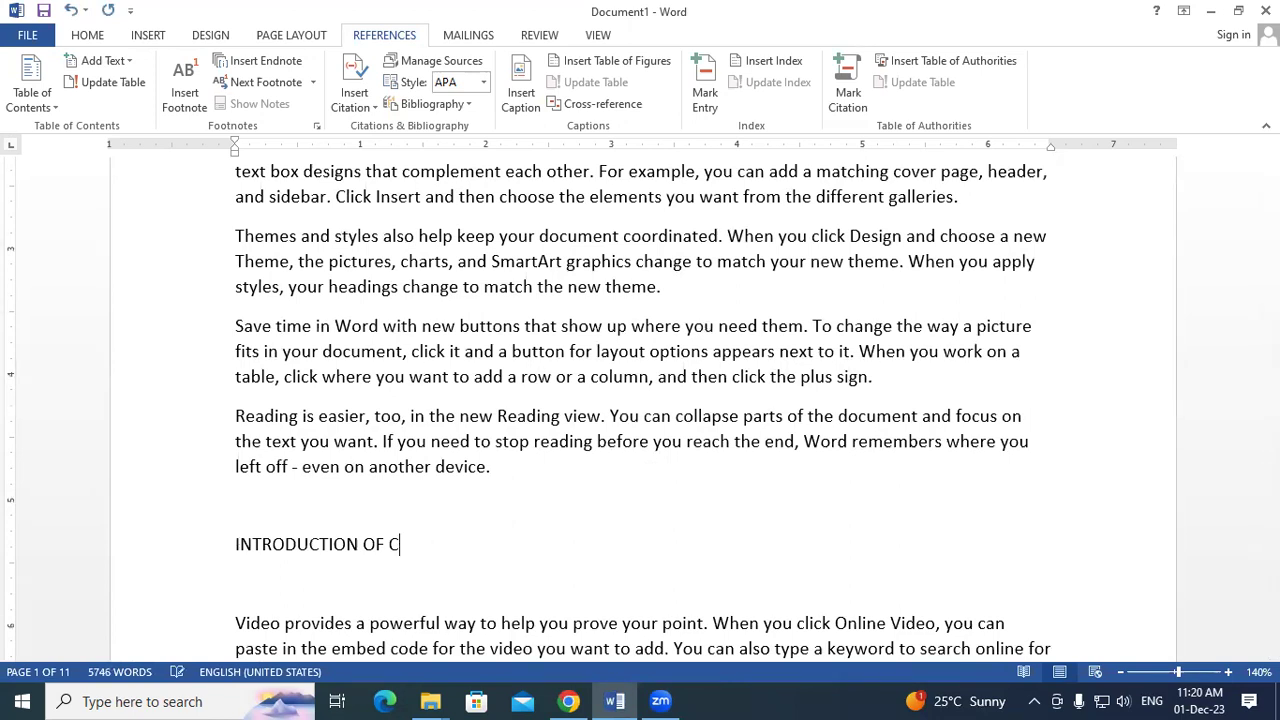
pyautogui.write('COMPUTER MEMORY')
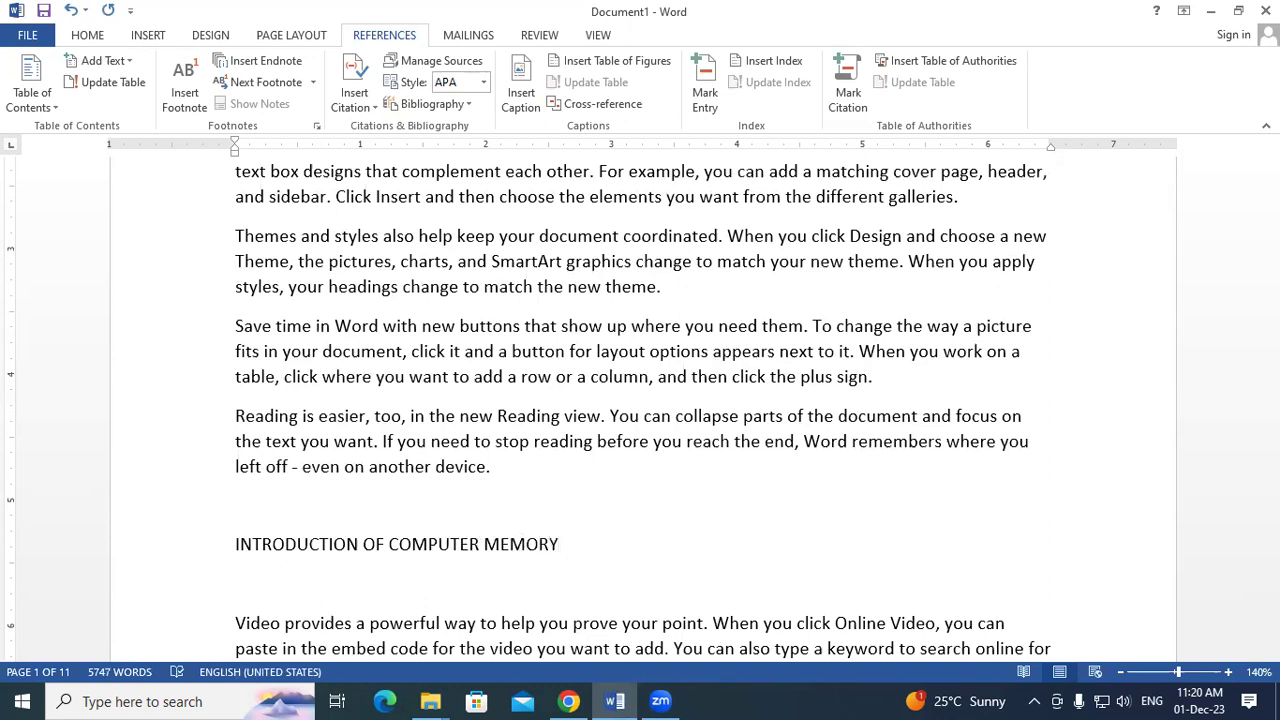
# Step: Insert blank lines before the last "Save time in Word" paragraph on page 1 and paste the copied heading above it
pyautogui.scroll(-3, 235, 440)
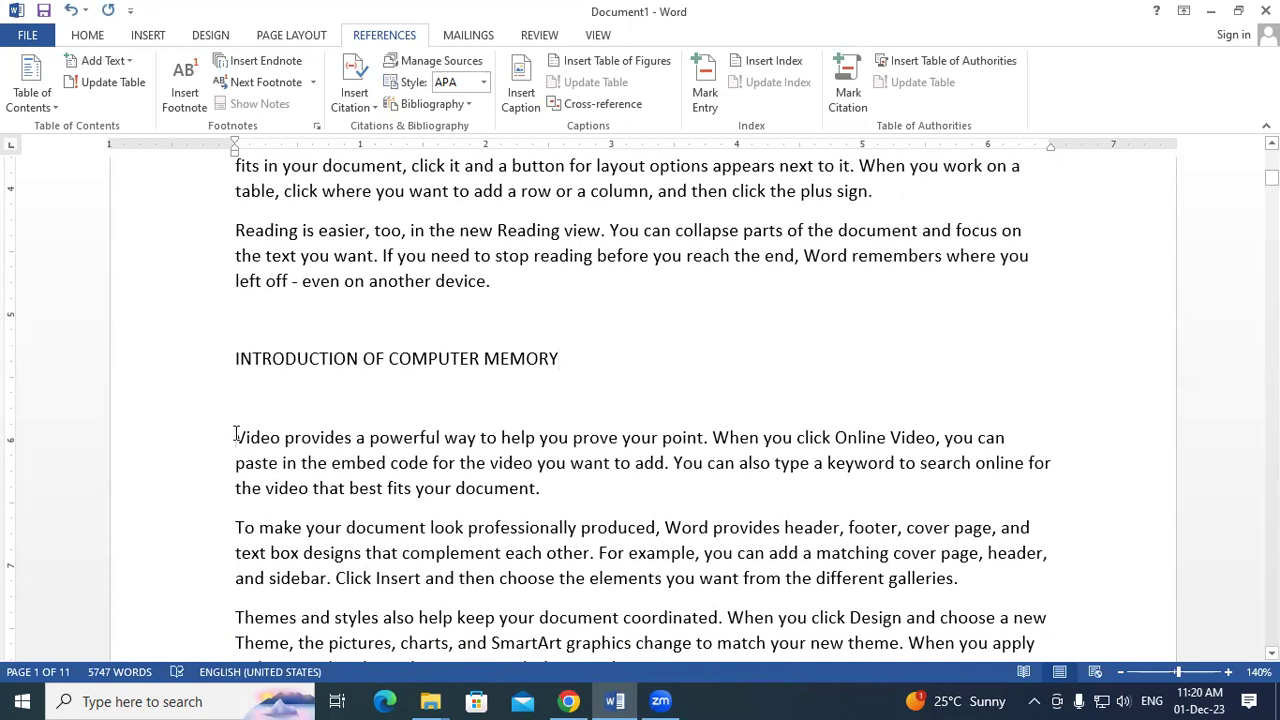
pyautogui.scroll(-5, 397, 458)
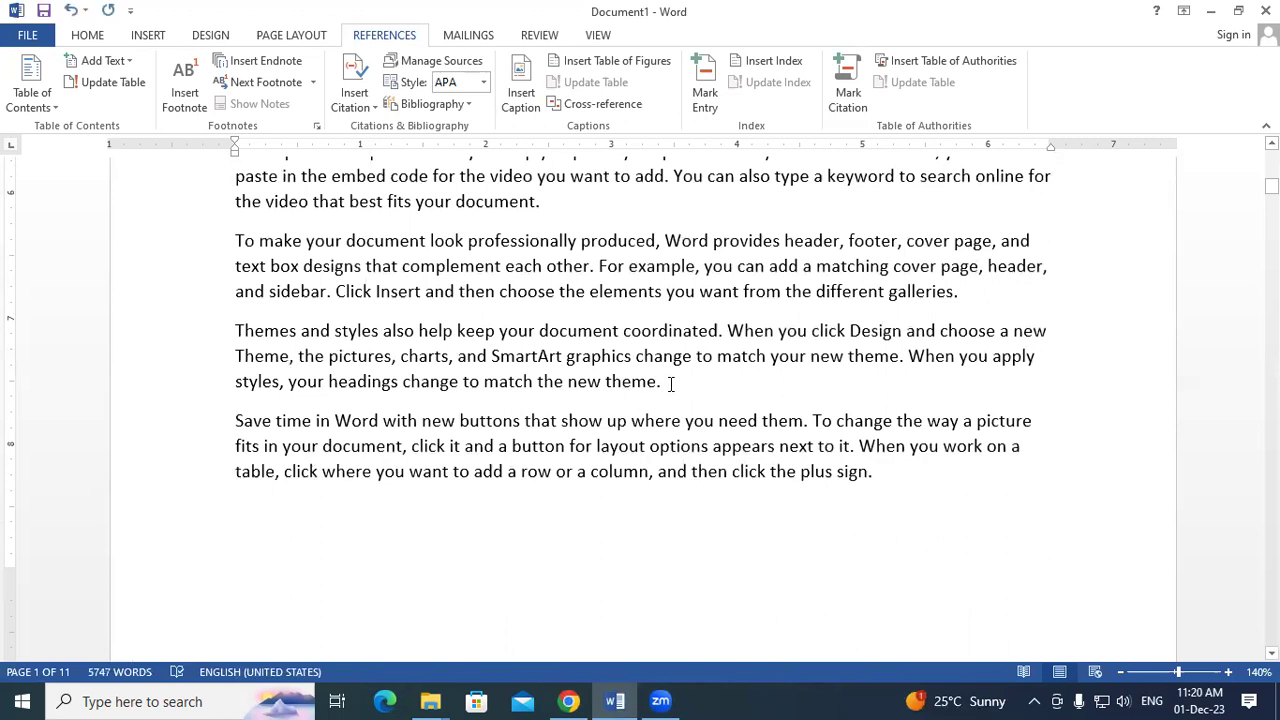
pyautogui.press('Return')
pyautogui.press('Return')
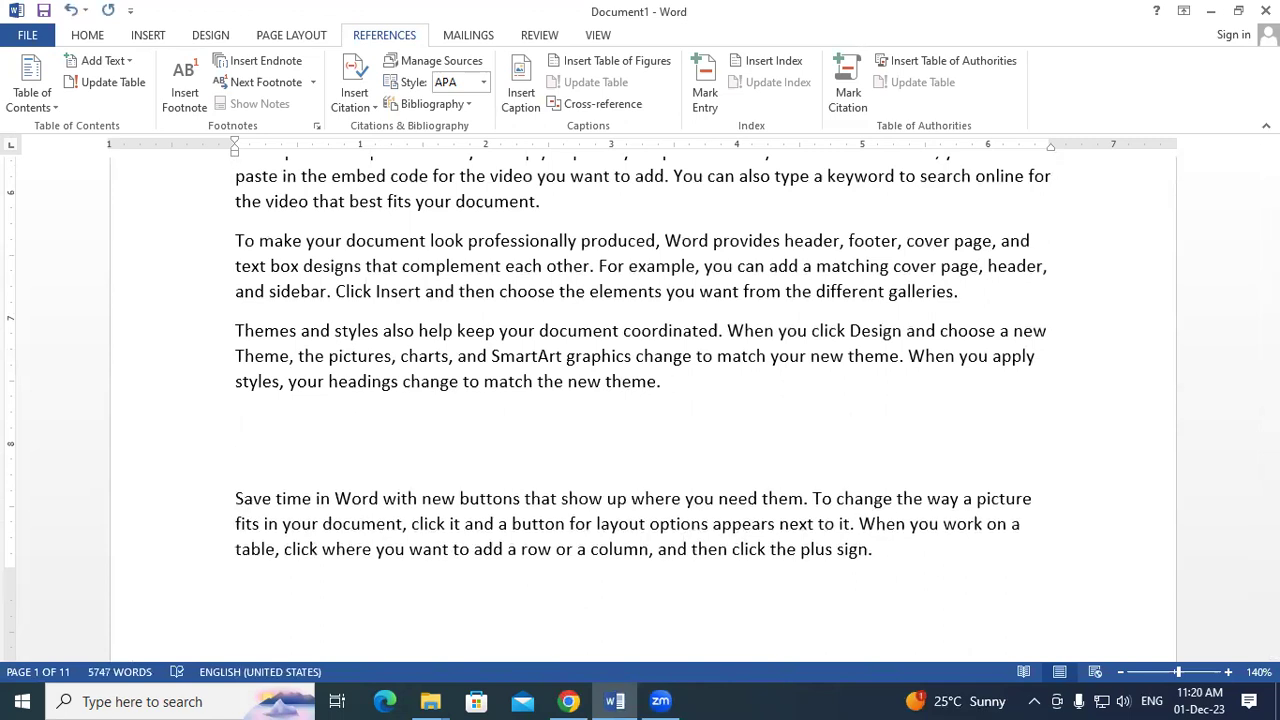
pyautogui.hotkey('ctrl', 'v')
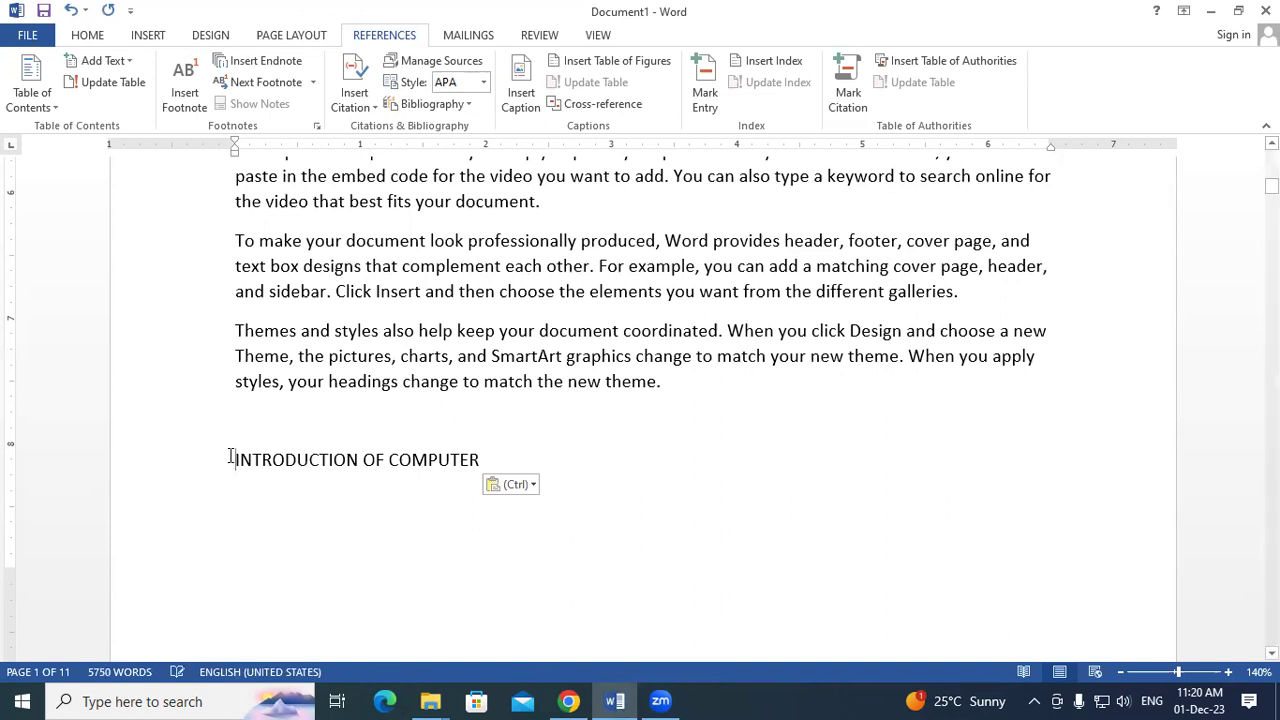
# Step: Add empty lines before the newly pasted heading to push it to the start of page 2
pyautogui.press('Return')
pyautogui.press('Return')
pyautogui.press('Return')
pyautogui.press('Return')
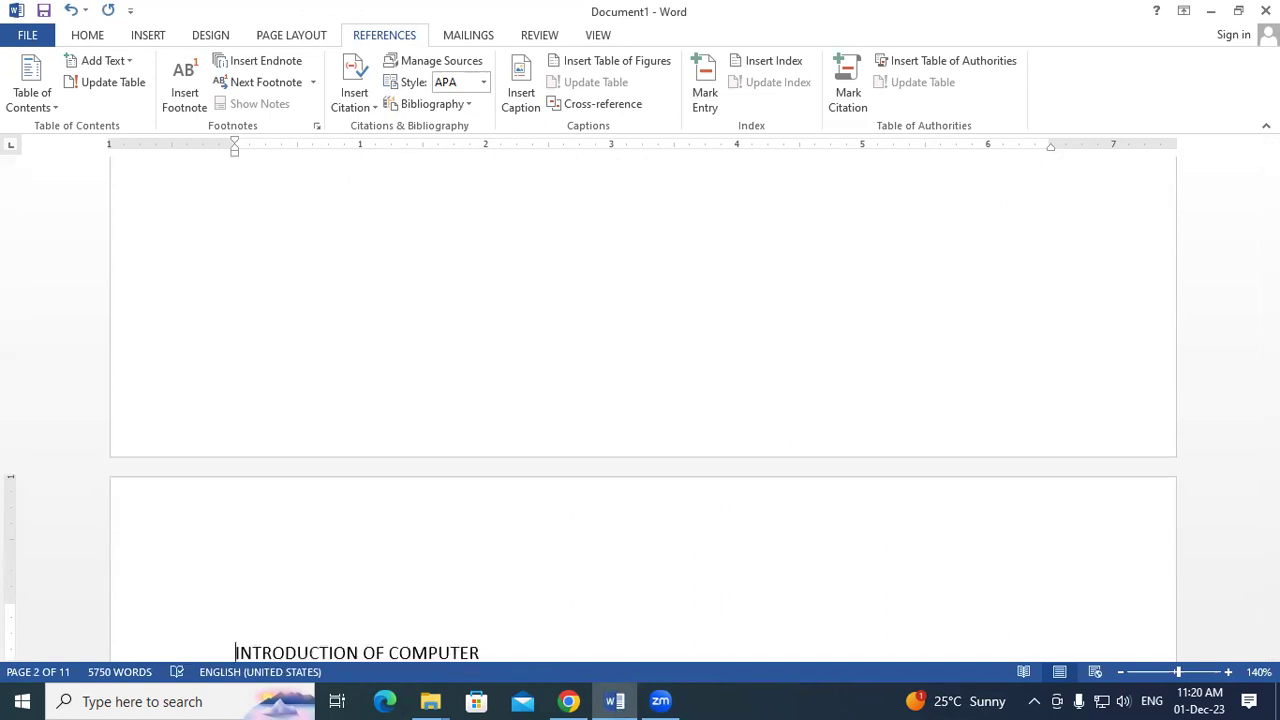
# Step: Replace the word COMPUTER with PRINTER in the heading at the start of page 2
pyautogui.scroll(-4, 580, 262)
pyautogui.moveTo(580, 262); pyautogui.dragTo(388, 280)
pyautogui.click(494, 283)
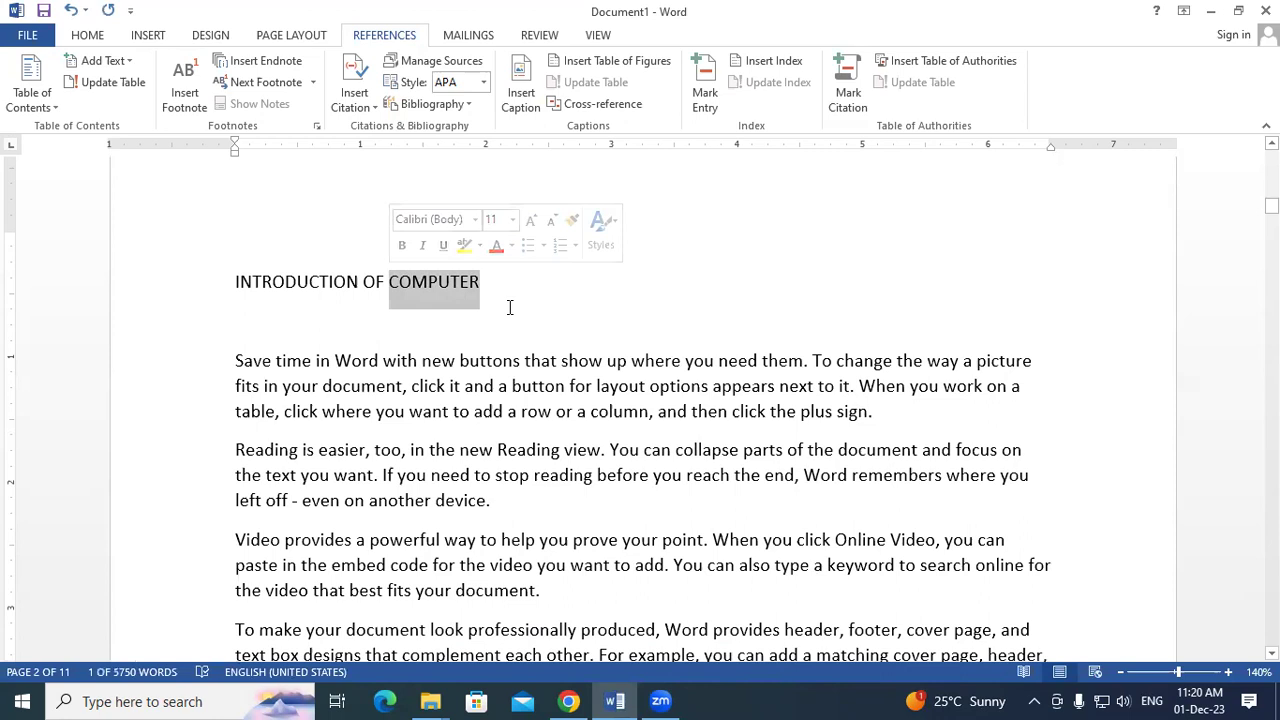
pyautogui.write('PRINTER')
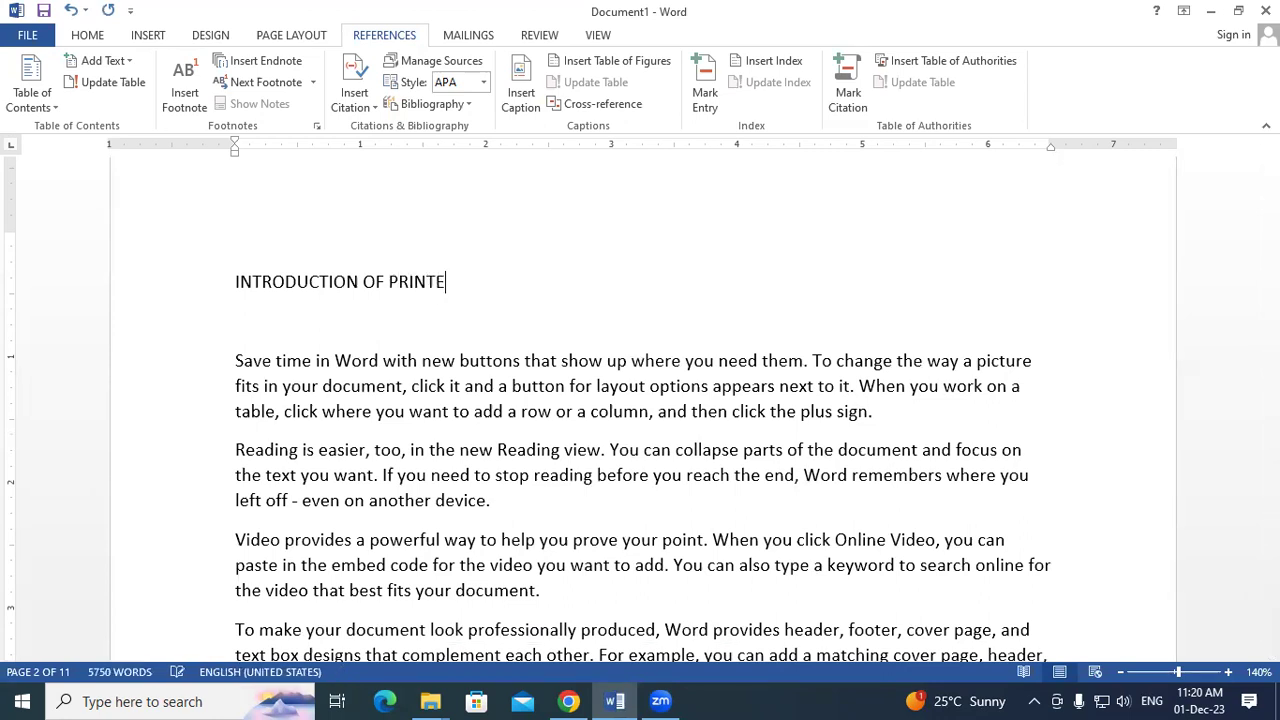
# Step: Remove the blank lines between the "INTRODUCTION OF PRINTER" heading and its "Save time in Word" paragraph, keeping the paragraph on its own line
pyautogui.click(234, 360)
pyautogui.press('BackSpace')
pyautogui.press('BackSpace')
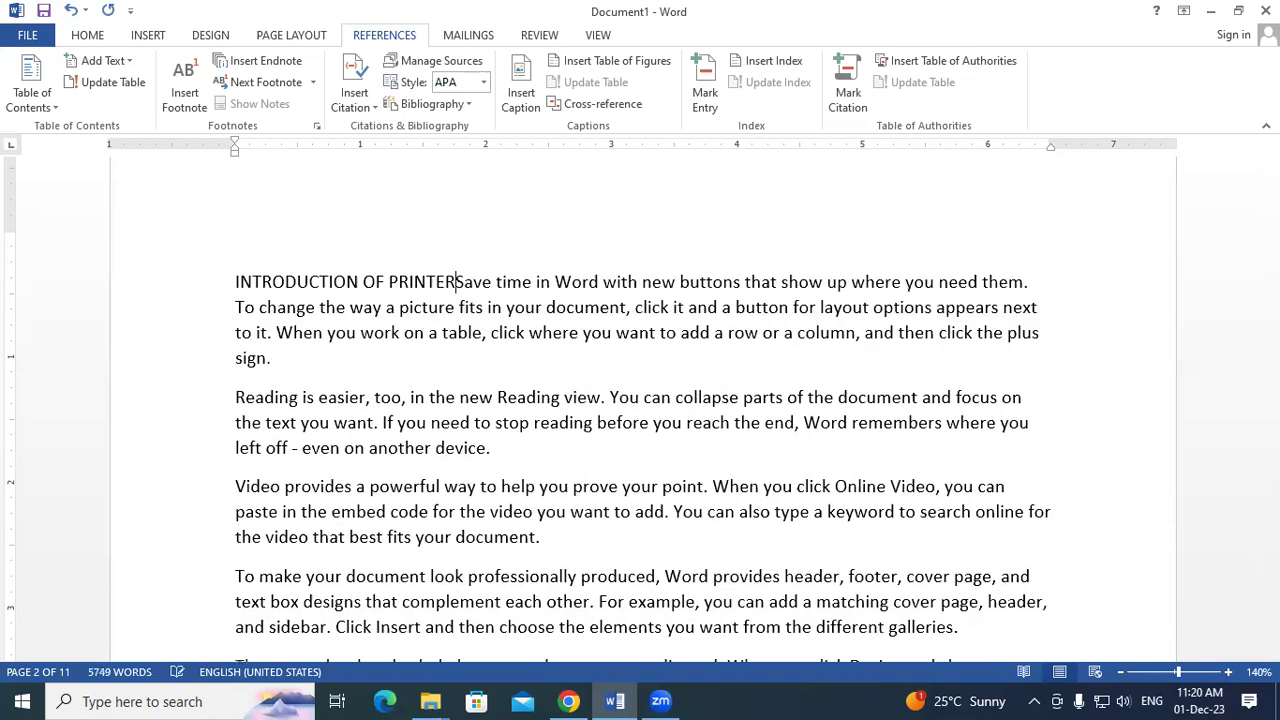
pyautogui.press('Return')
# Step: Insert blank lines above the first paragraph of page 3 and paste the heading "INTRODUCTION OF COMPUTER" there
pyautogui.scroll(-10, 286, 394)
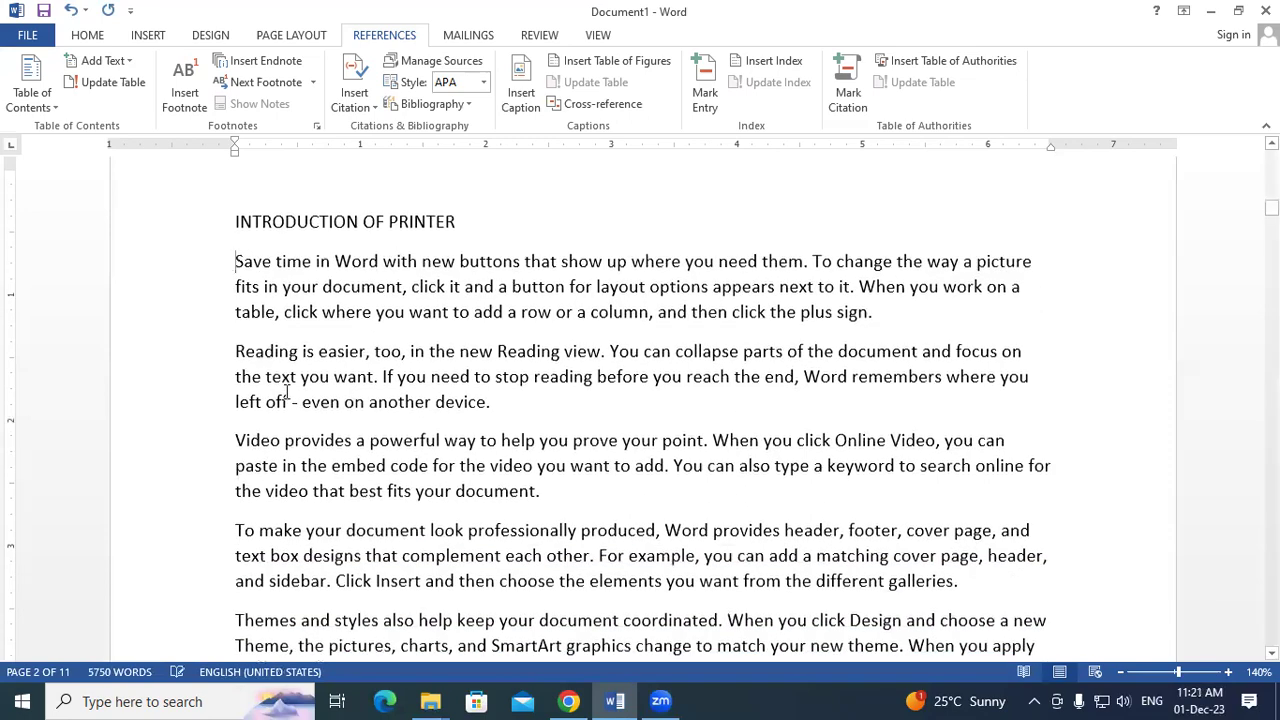
pyautogui.scroll(-3, 335, 500)
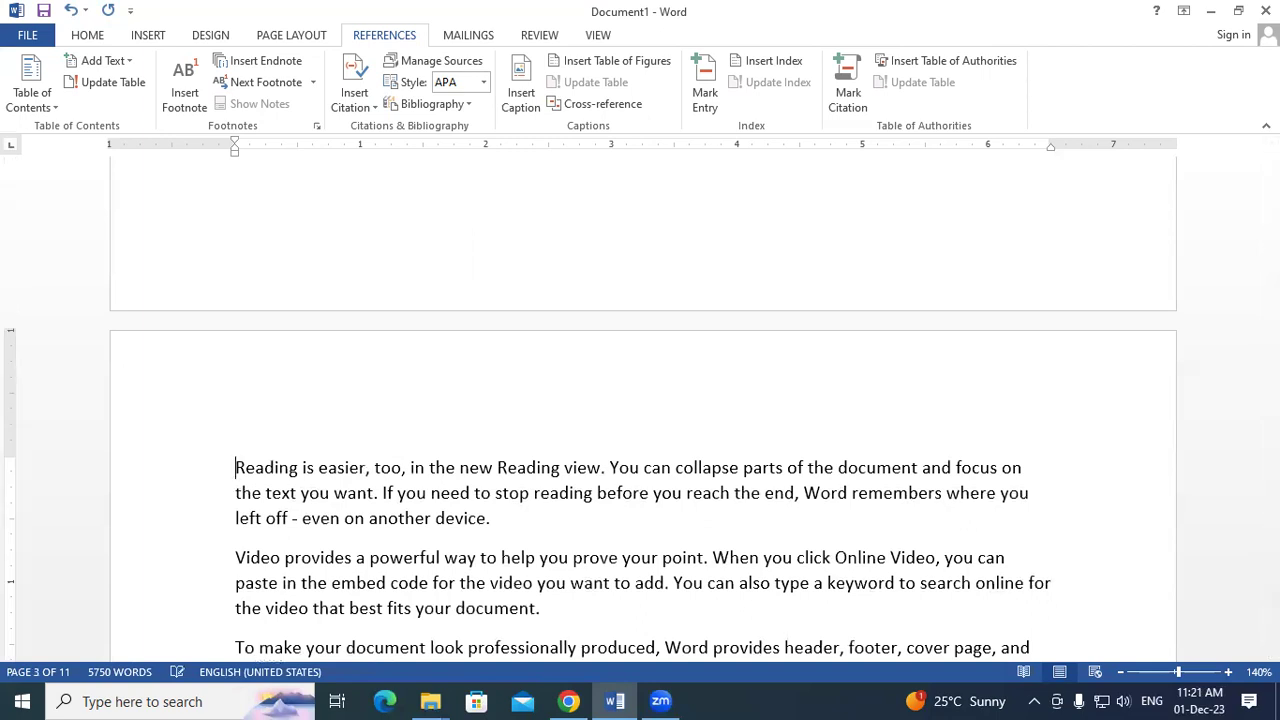
pyautogui.press('Return')
pyautogui.press('Return')
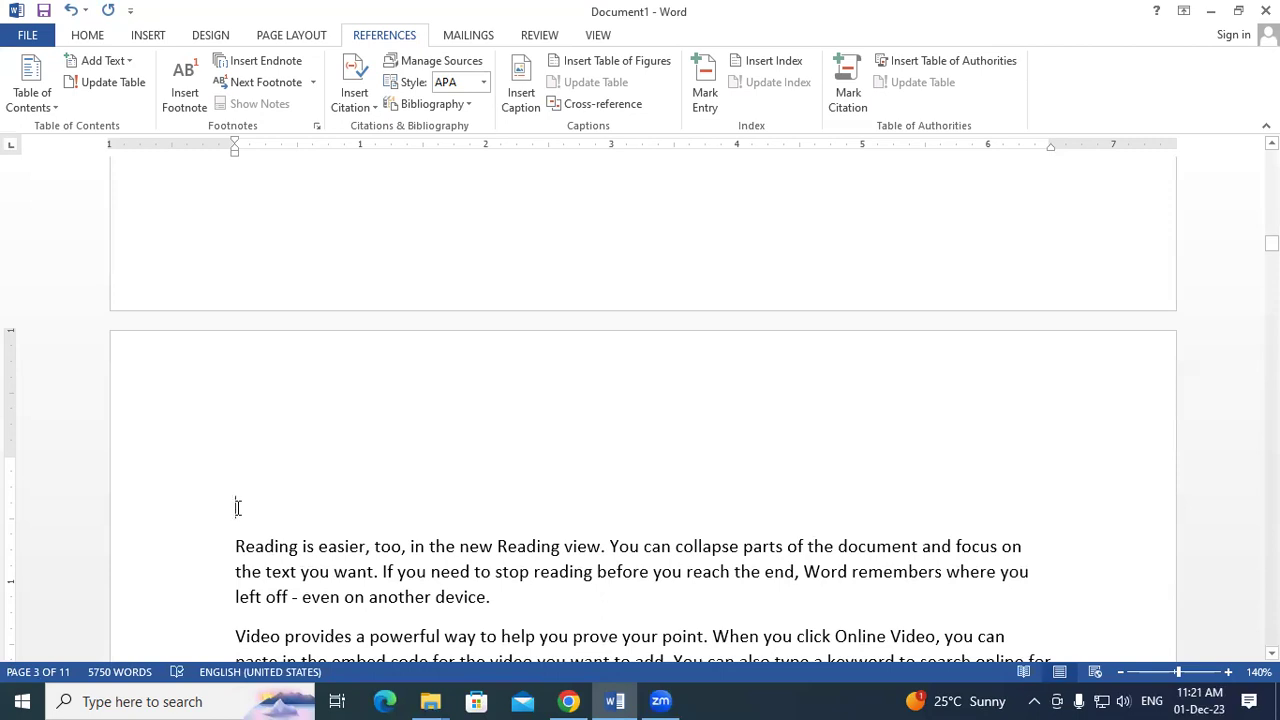
pyautogui.click(237, 508)
pyautogui.write('INTRODUCTION OF COMPUTER')
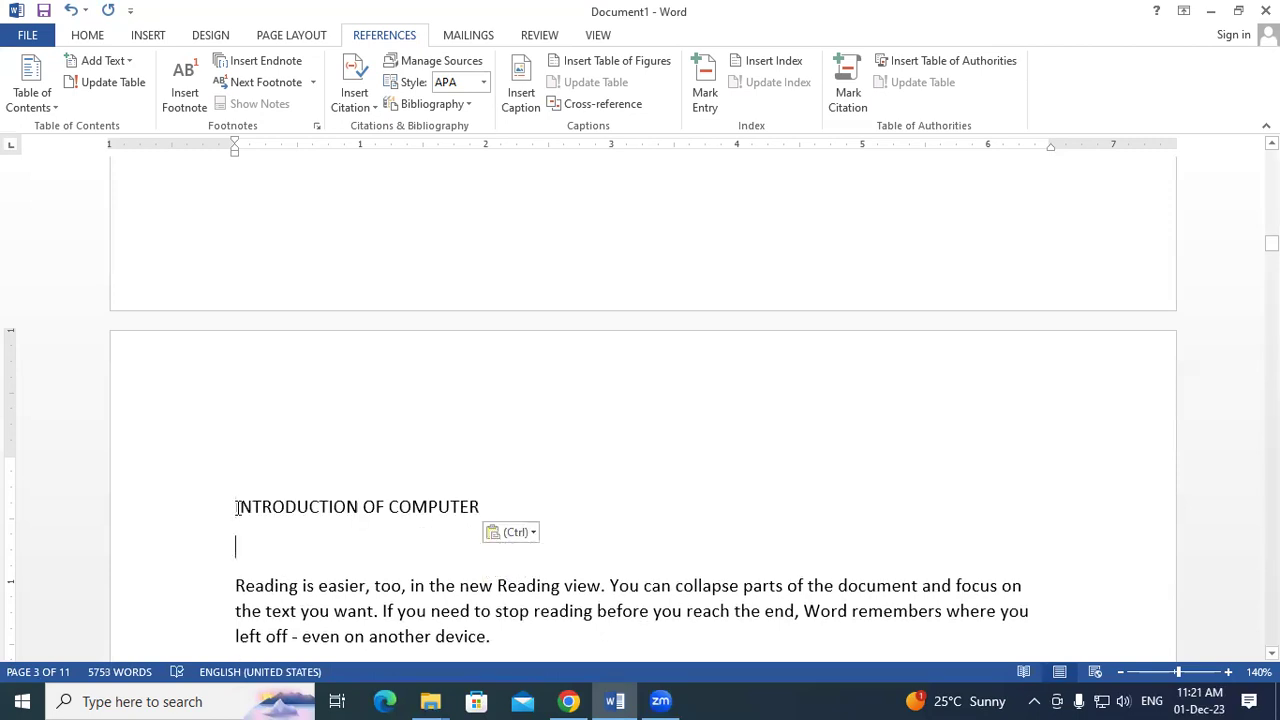
# Step: Replace the word COMPUTER with MOUSE in the page 3 heading and remove the extra line below it
pyautogui.press('BackSpace')
pyautogui.press('BackSpace')
pyautogui.press('BackSpace')
pyautogui.press('BackSpace')
pyautogui.press('BackSpace')
pyautogui.press('BackSpace')
pyautogui.press('BackSpace')
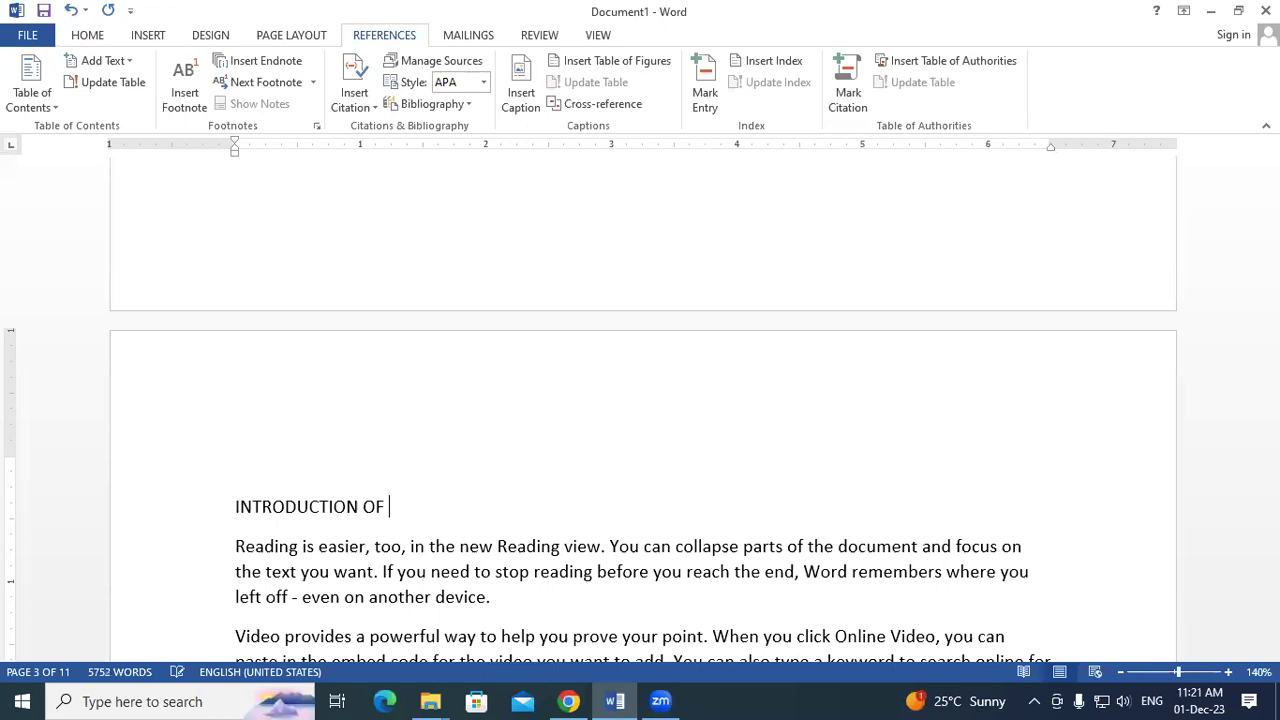
pyautogui.write('MOUSE')
# Step: Format the "INTRODUCTION OF COMPUTER" heading on page 1 at font size 20, underlined and in red
pyautogui.scroll(20, 640, 400)
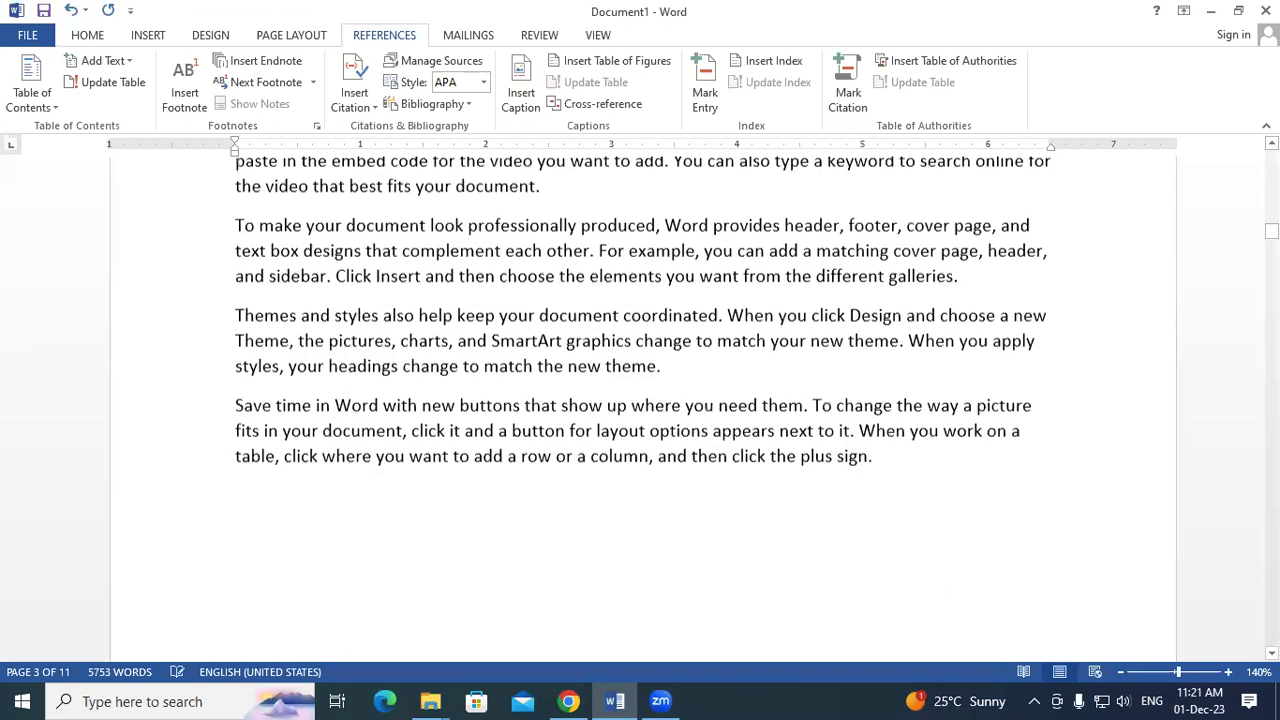
pyautogui.scroll(8, 238, 508)
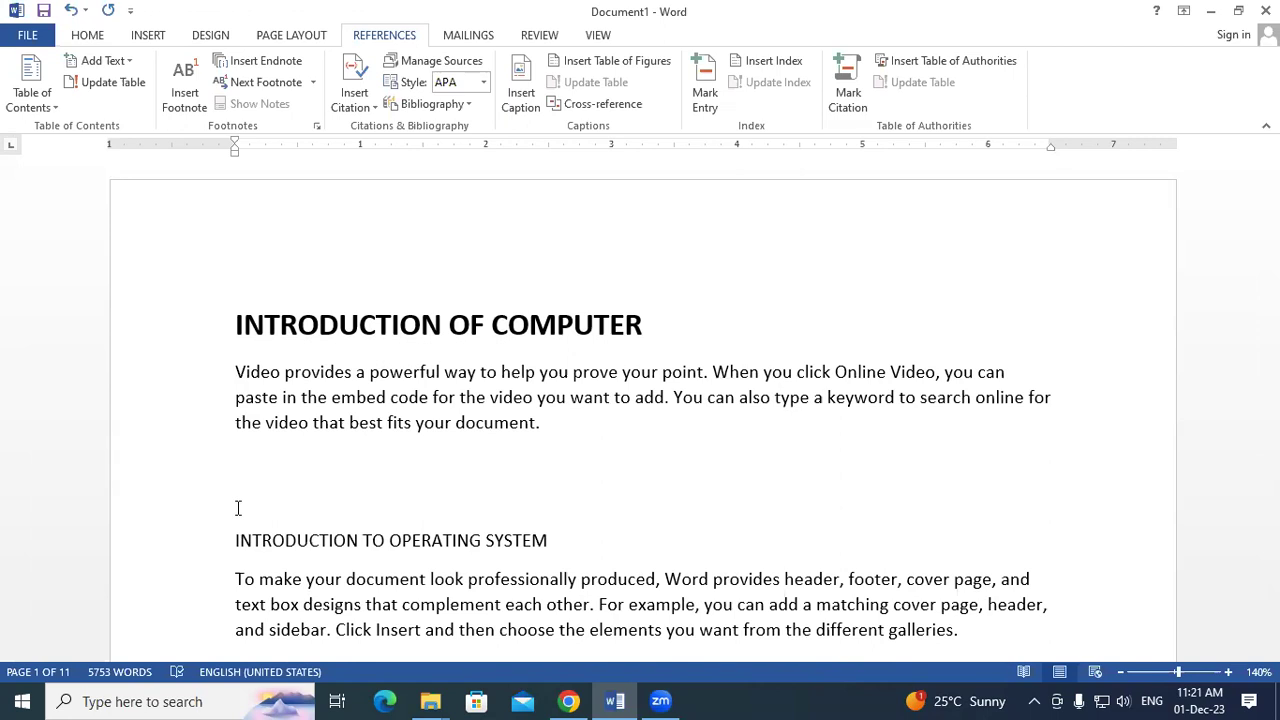
pyautogui.moveTo(232, 316); pyautogui.dragTo(660, 330)
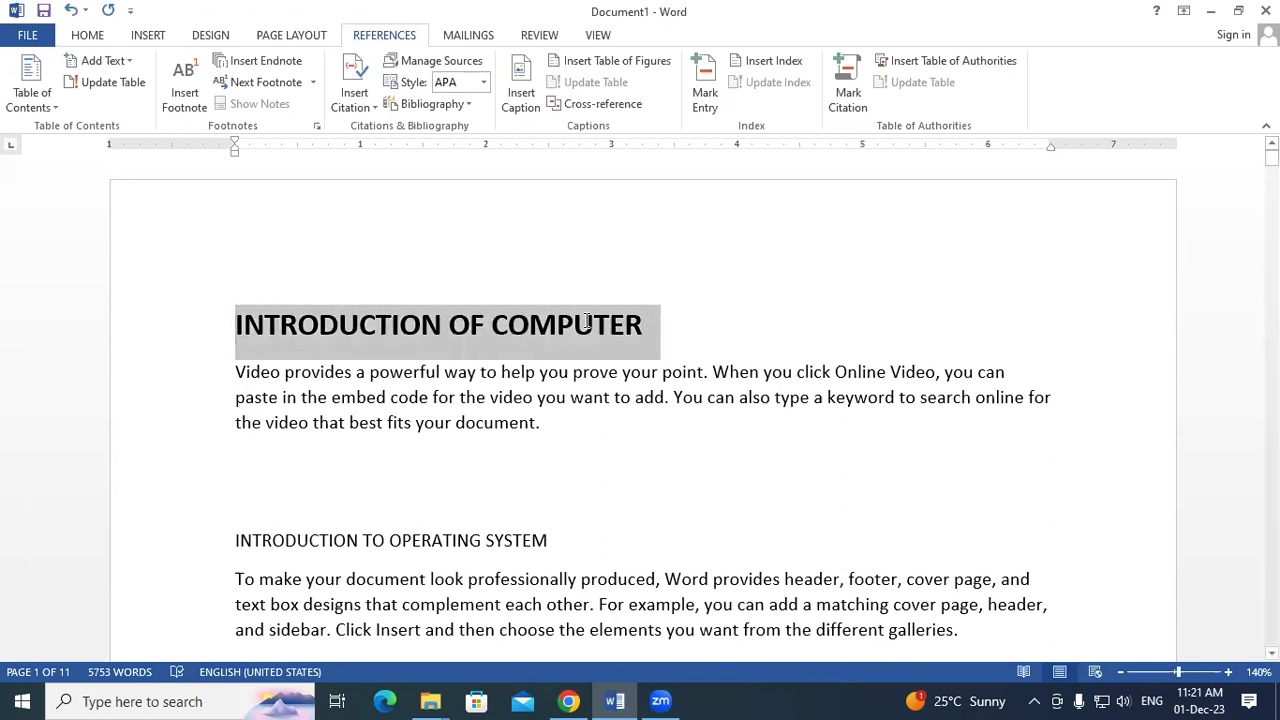
pyautogui.click(87, 35)
pyautogui.click(291, 68)
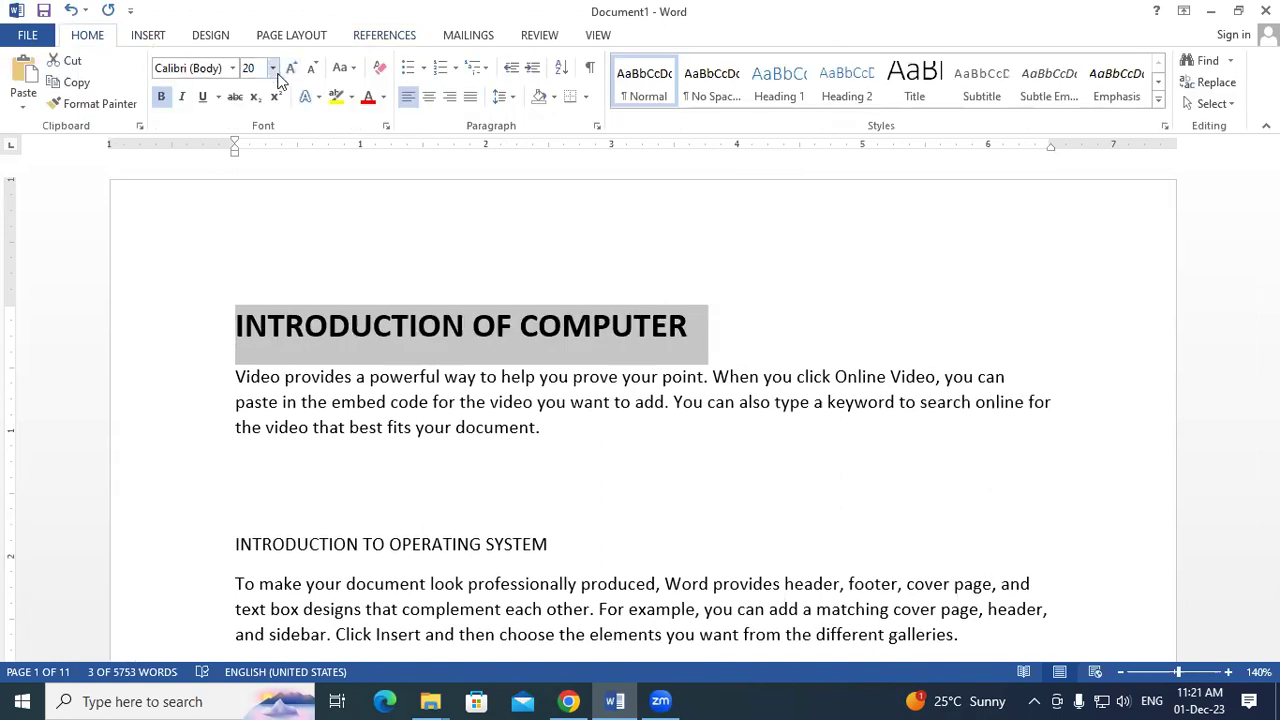
pyautogui.hotkey('ctrl', 'u')
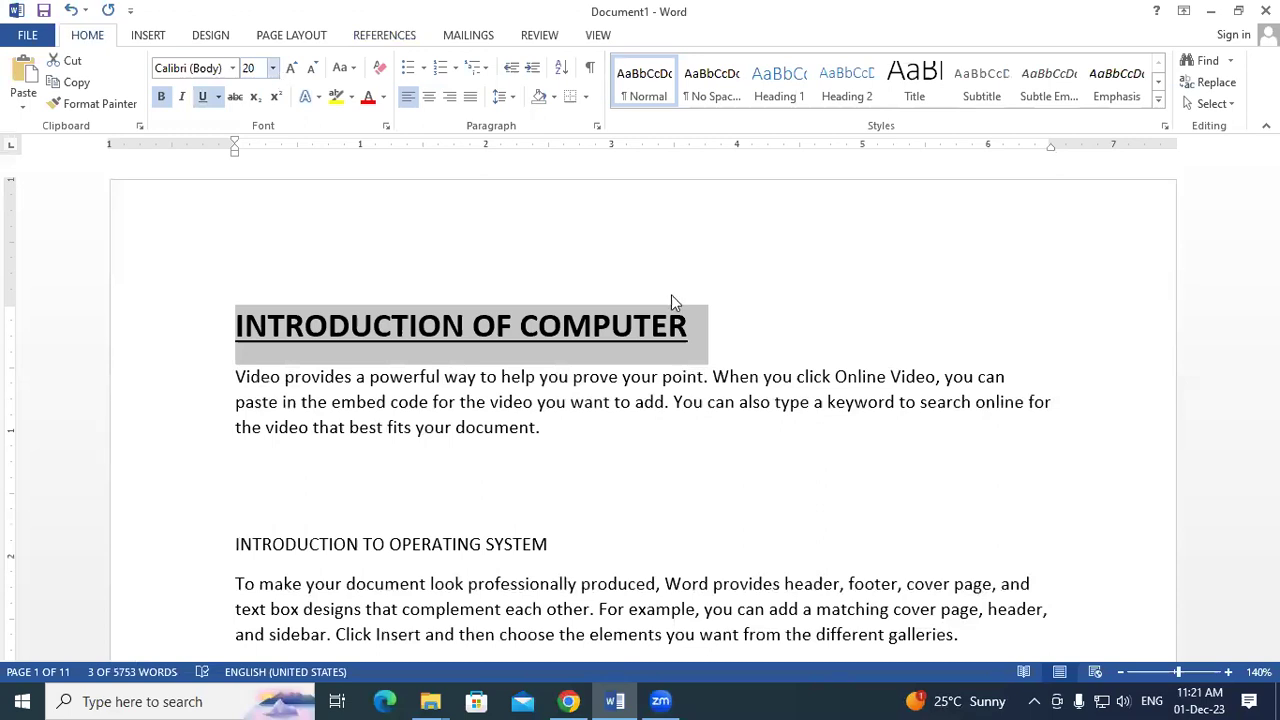
pyautogui.click(368, 98)
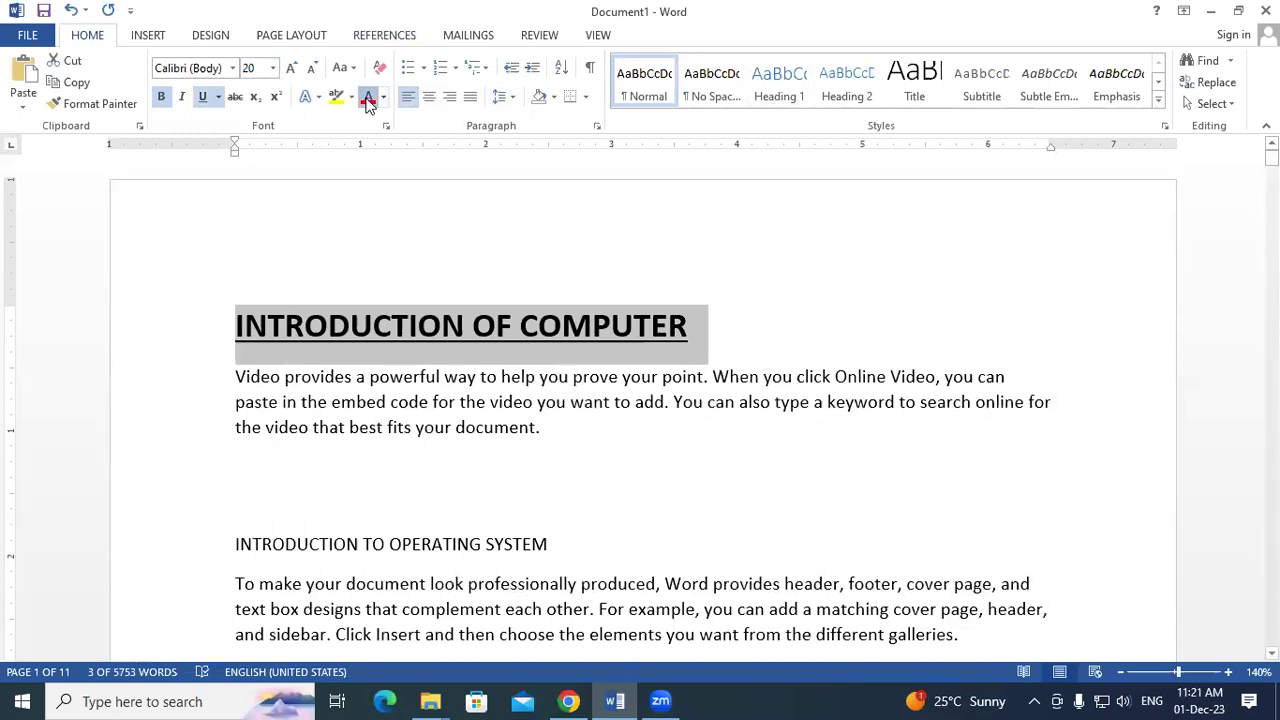
pyautogui.click(539, 455)
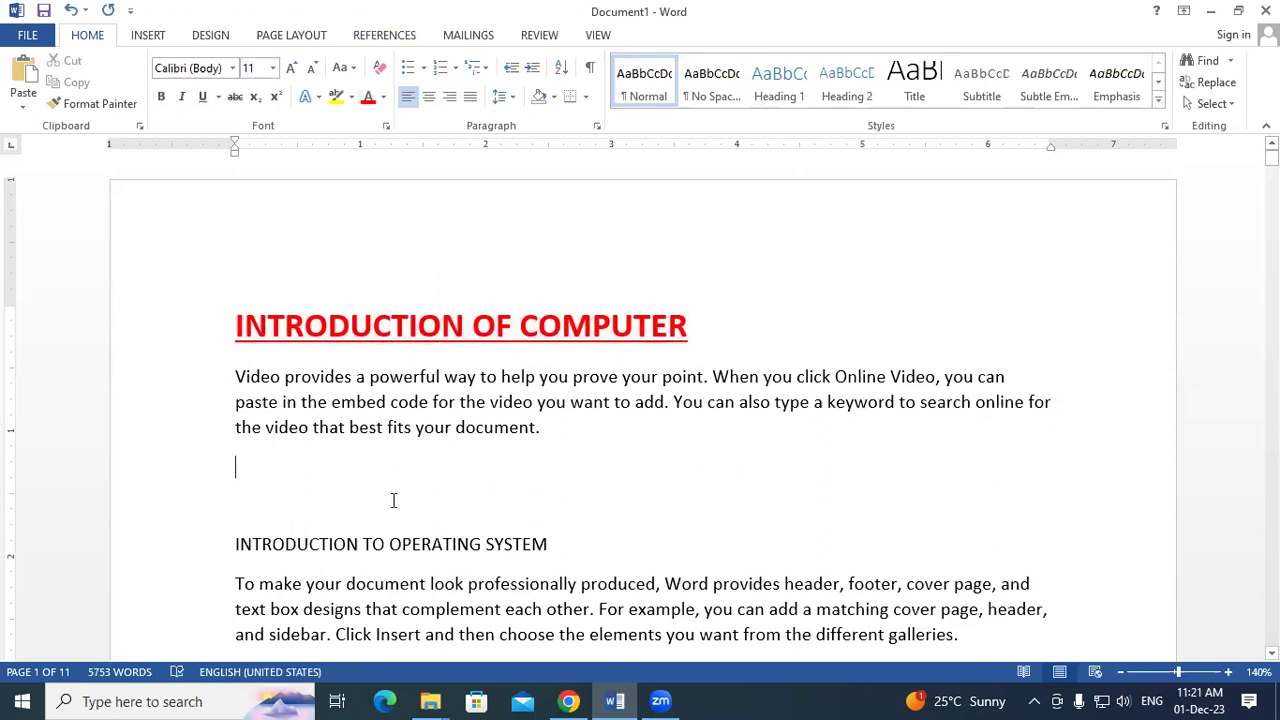
pyautogui.scroll(-1, 393, 500)
pyautogui.scroll(1, 340, 420)
pyautogui.moveTo(303, 325); pyautogui.dragTo(339, 330)
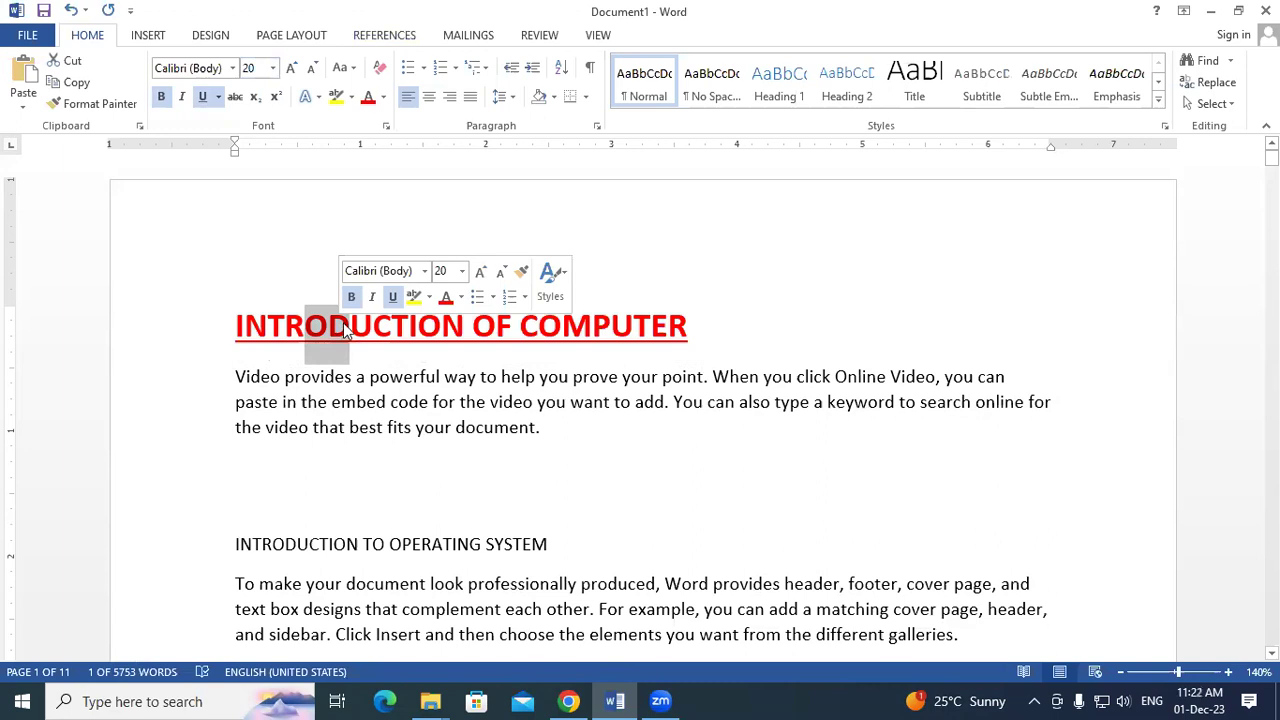
pyautogui.click(521, 427)
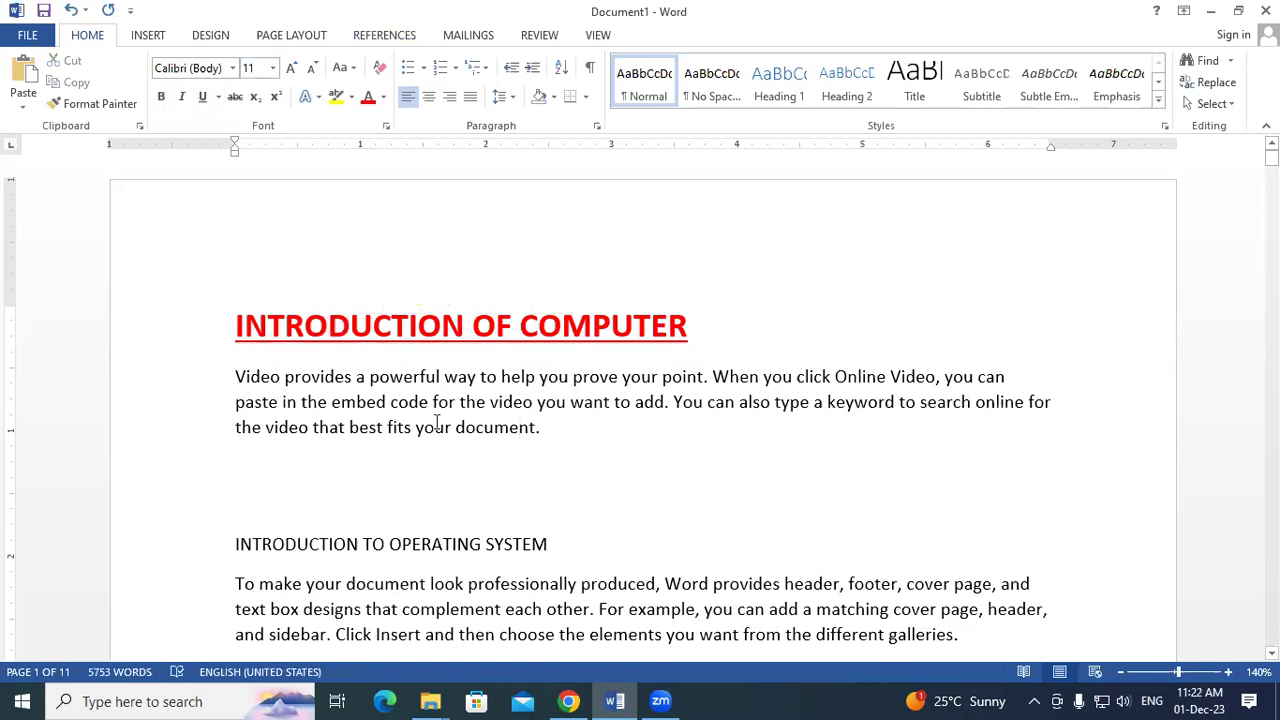
# Step: Copy the first heading's formatting with Format Painter onto the "INTRODUCTION TO OPERATING SYSTEM" and "INTRODUCTION OF COMPUTER MEMORY" headings
pyautogui.moveTo(305, 320); pyautogui.dragTo(362, 334)
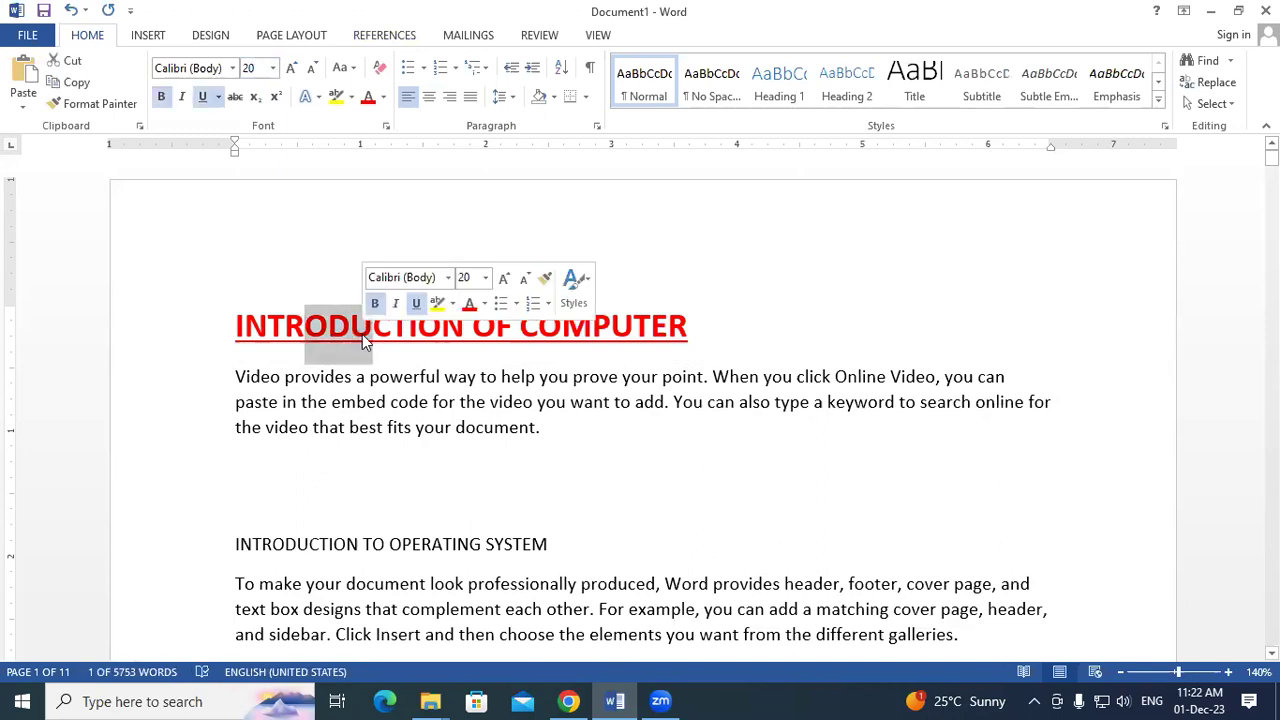
pyautogui.click(106, 104)
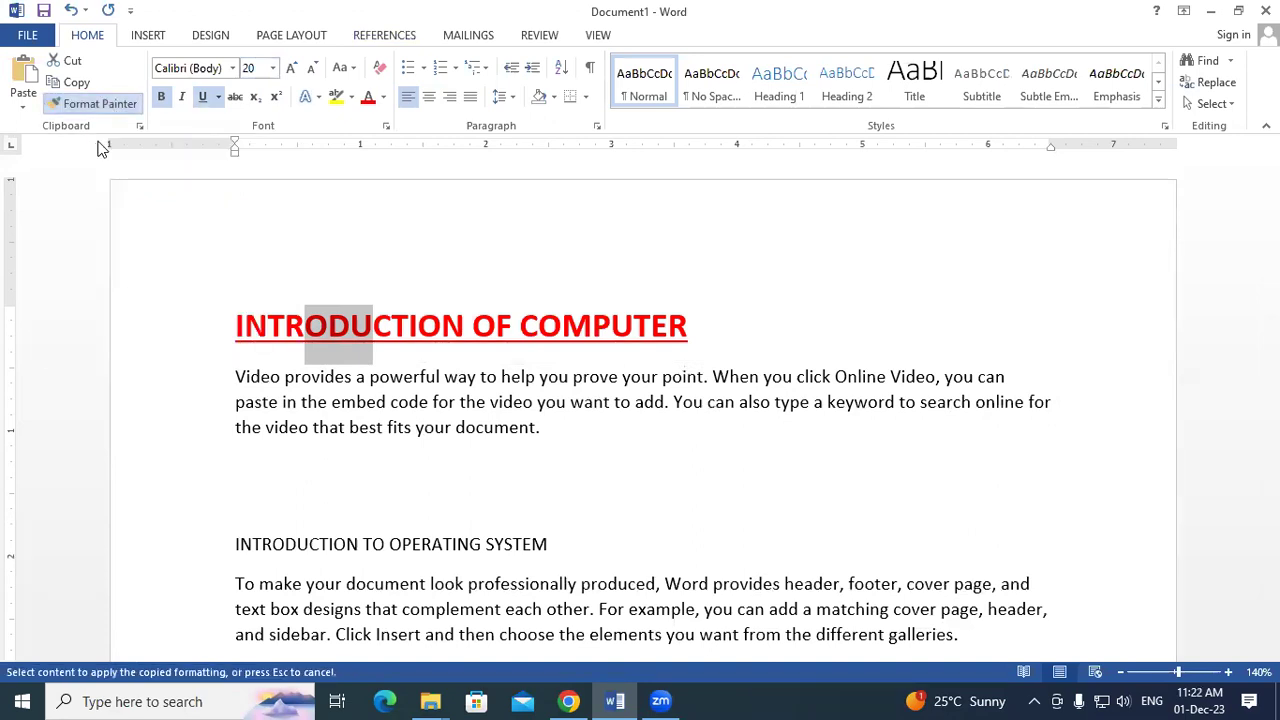
pyautogui.moveTo(220, 543); pyautogui.dragTo(560, 550)
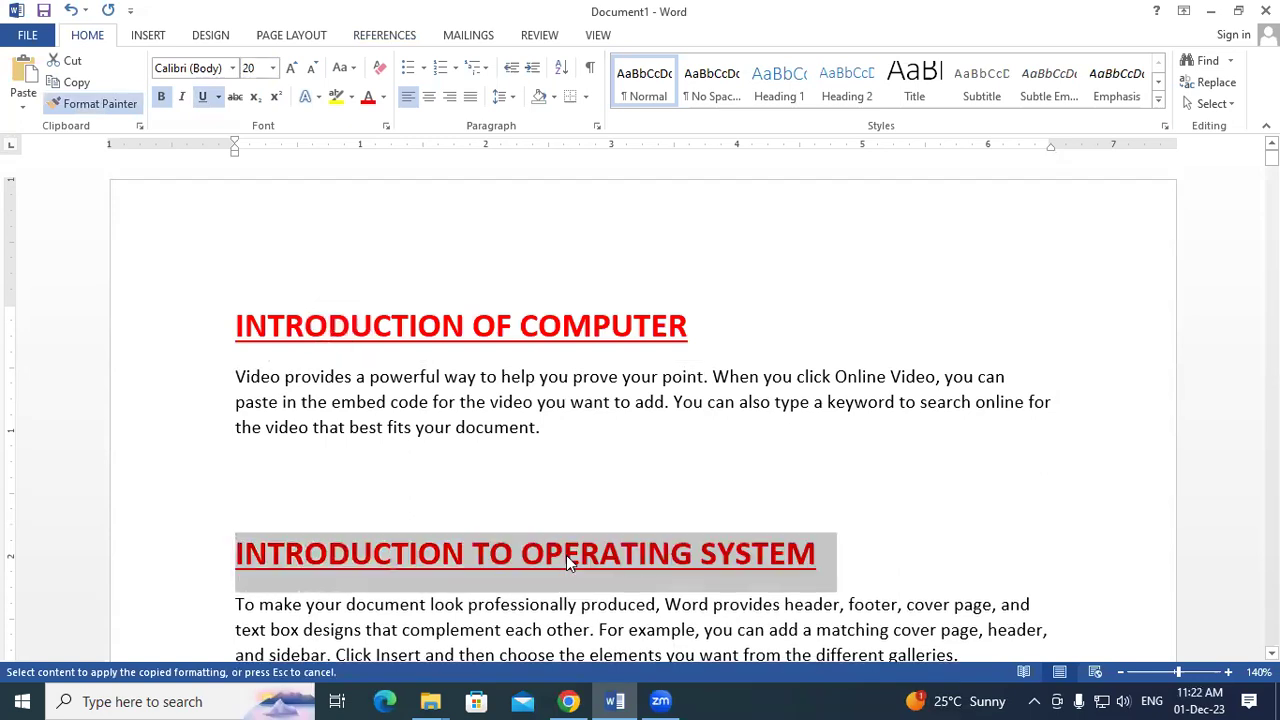
pyautogui.scroll(-7, 566, 555)
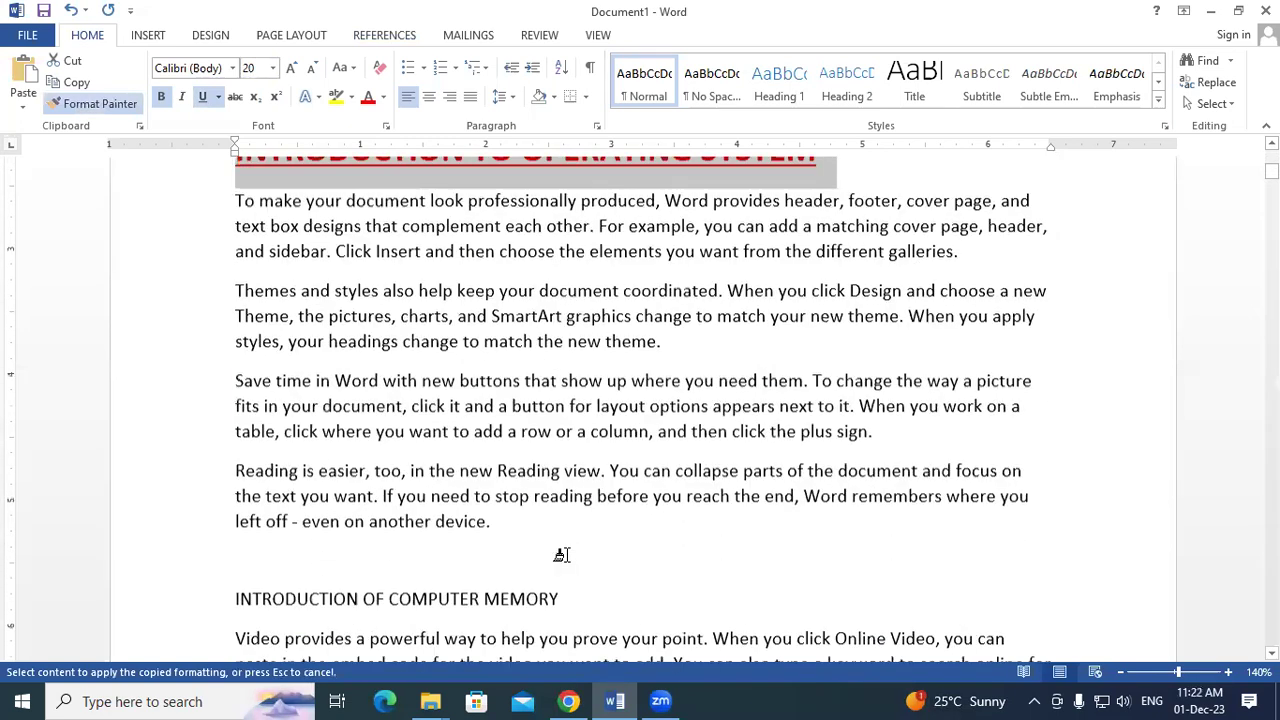
pyautogui.moveTo(229, 507); pyautogui.dragTo(577, 523)
pyautogui.scroll(-2, 577, 523)
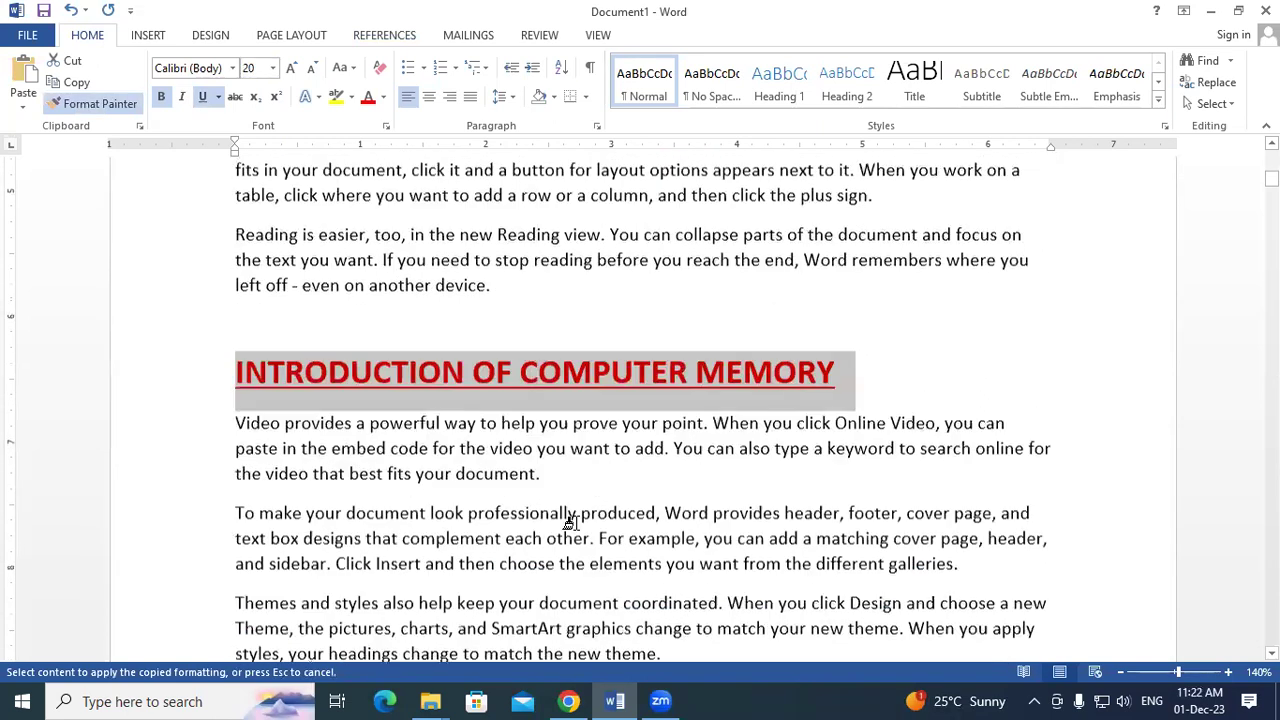
# Step: Apply the copied heading formatting to "INTRODUCTION OF PRINTER" on page 2 and "INTRODUCTION OF MOUSE" on page 3
pyautogui.scroll(7, 571, 523)
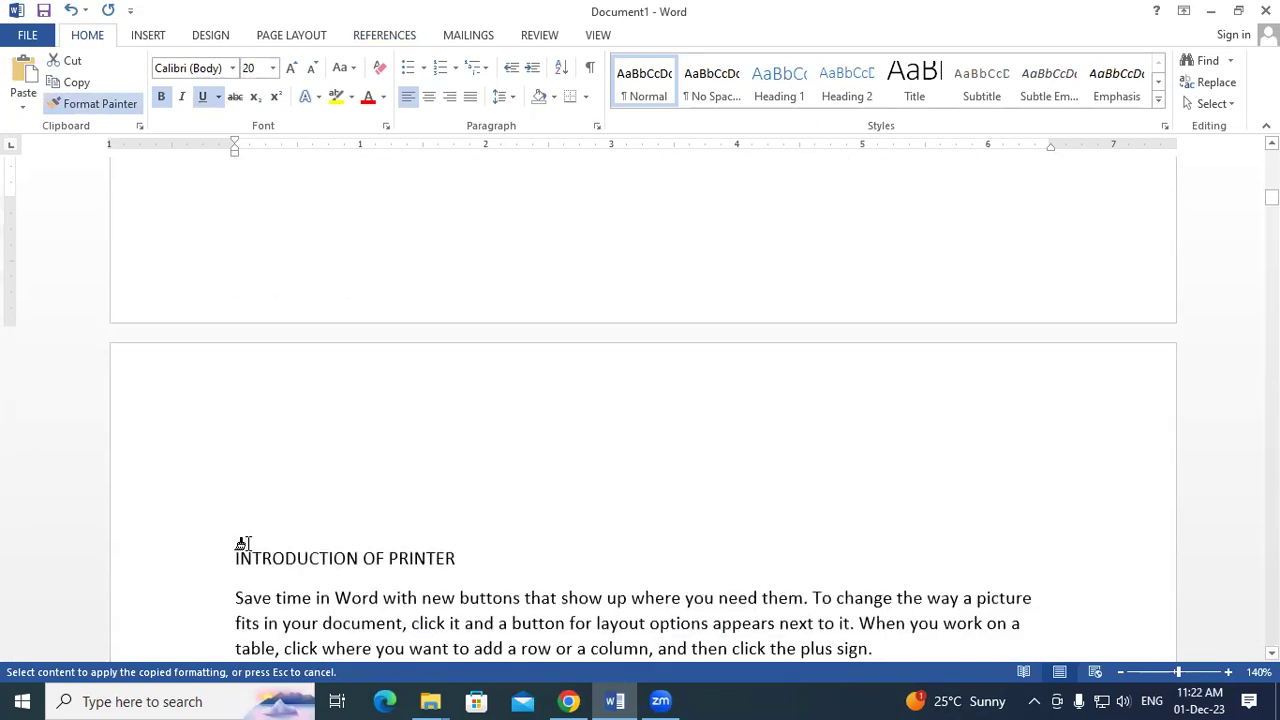
pyautogui.moveTo(226, 556); pyautogui.dragTo(520, 569)
pyautogui.scroll(-3, 516, 563)
pyautogui.scroll(-10, 516, 563)
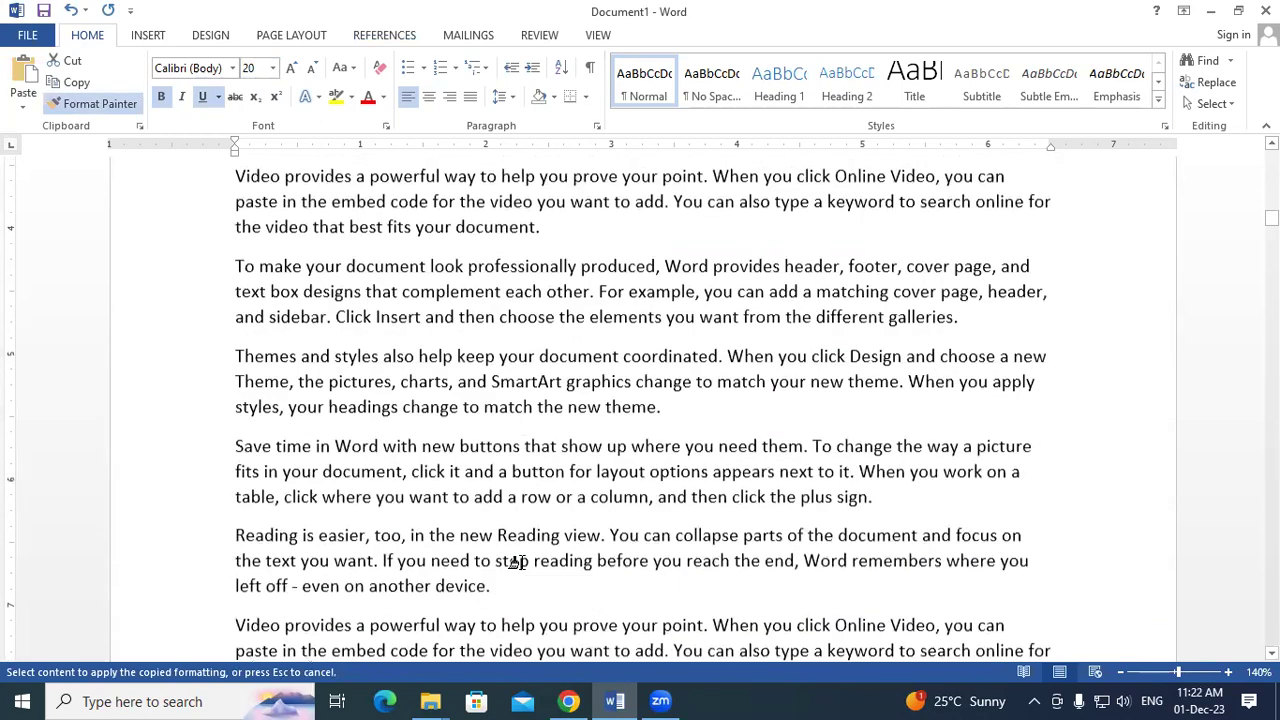
pyautogui.scroll(-5, 516, 560)
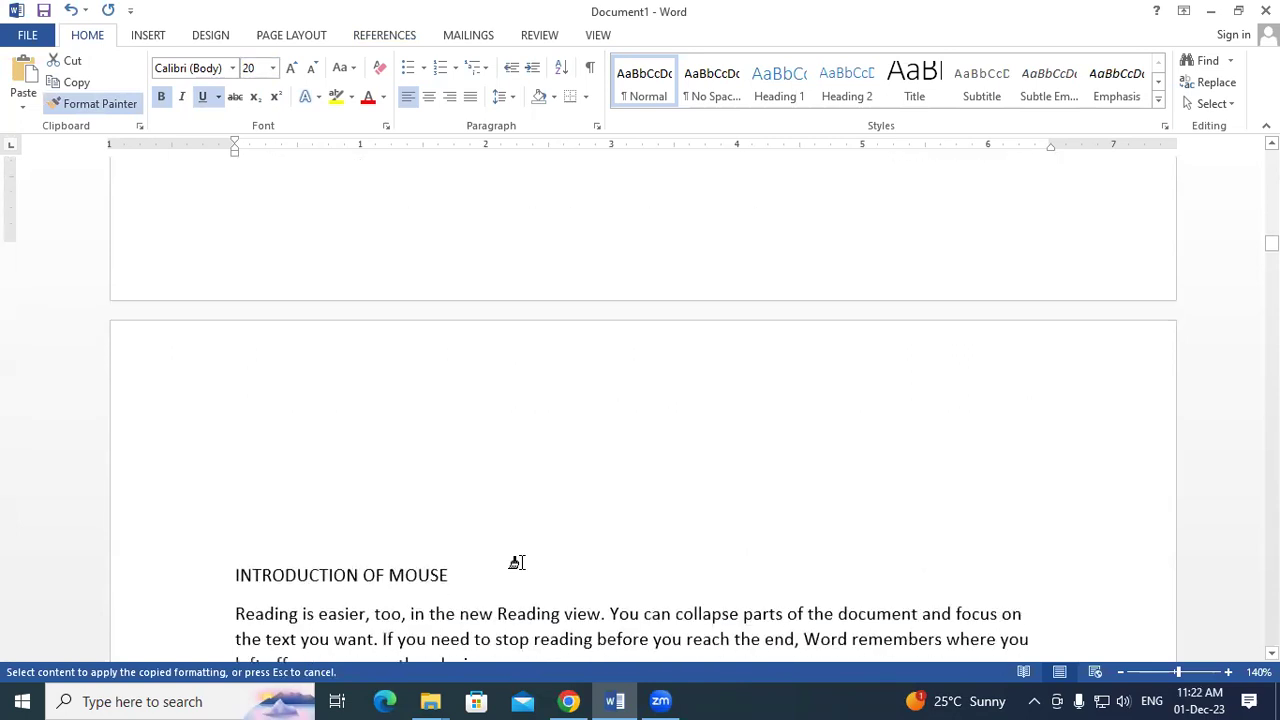
pyautogui.moveTo(236, 513); pyautogui.dragTo(537, 529)
# Step: Check the reformatted headings across the pages and switch off the Format Painter
pyautogui.scroll(-8, 540, 530)
pyautogui.scroll(-3, 543, 531)
pyautogui.scroll(10, 543, 531)
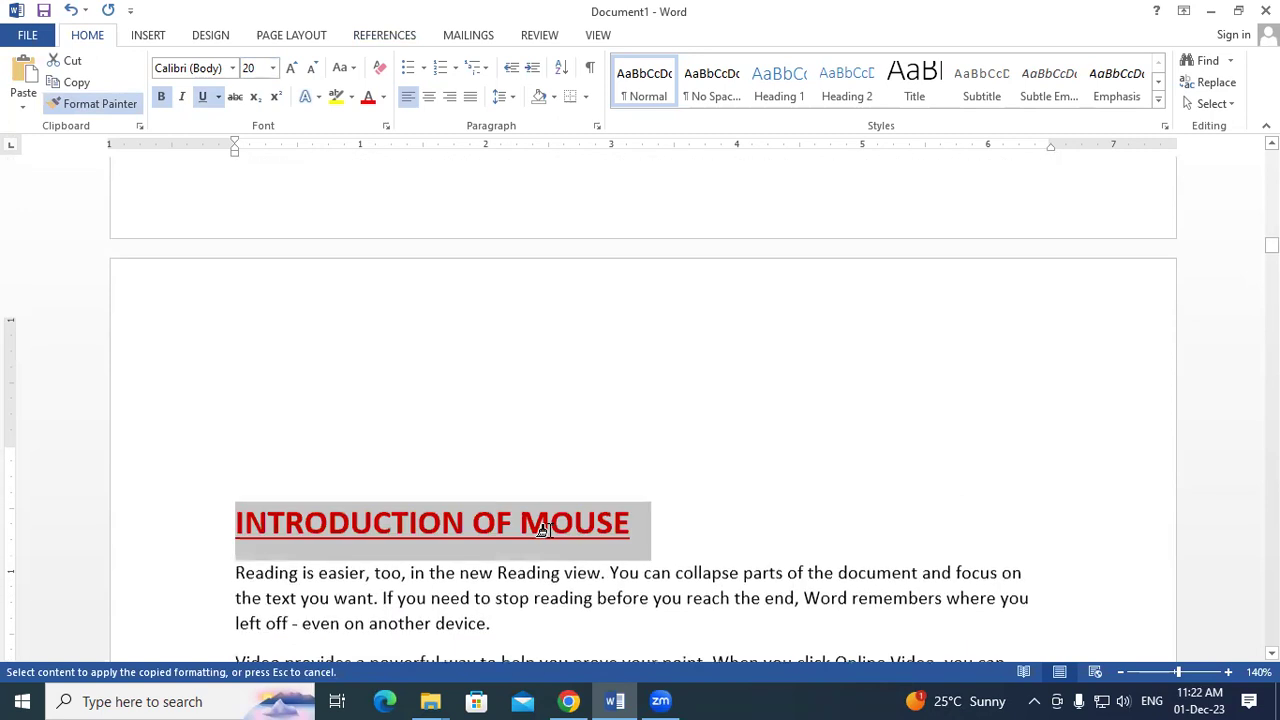
pyautogui.scroll(2, 543, 530)
pyautogui.scroll(-8, 543, 530)
pyautogui.scroll(15, 545, 531)
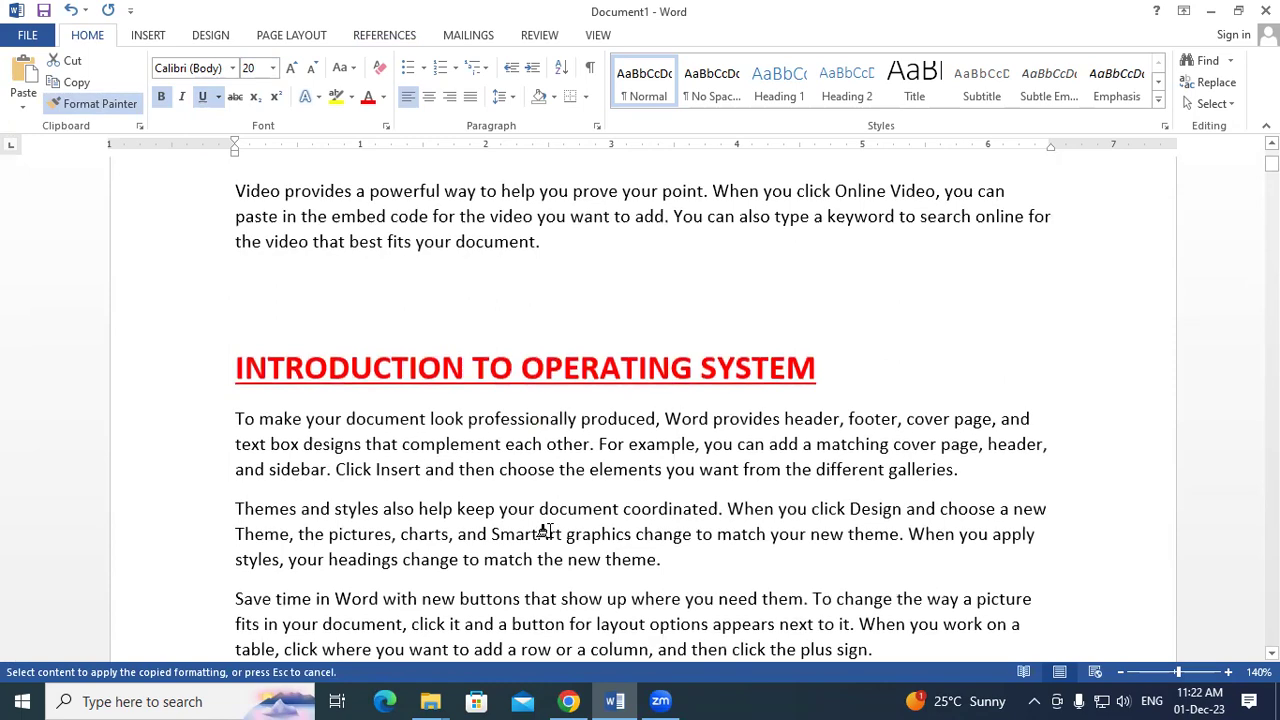
pyautogui.click(546, 531)
pyautogui.scroll(-8, 546, 531)
pyautogui.scroll(2, 550, 531)
pyautogui.scroll(-4, 552, 531)
pyautogui.scroll(12, 552, 531)
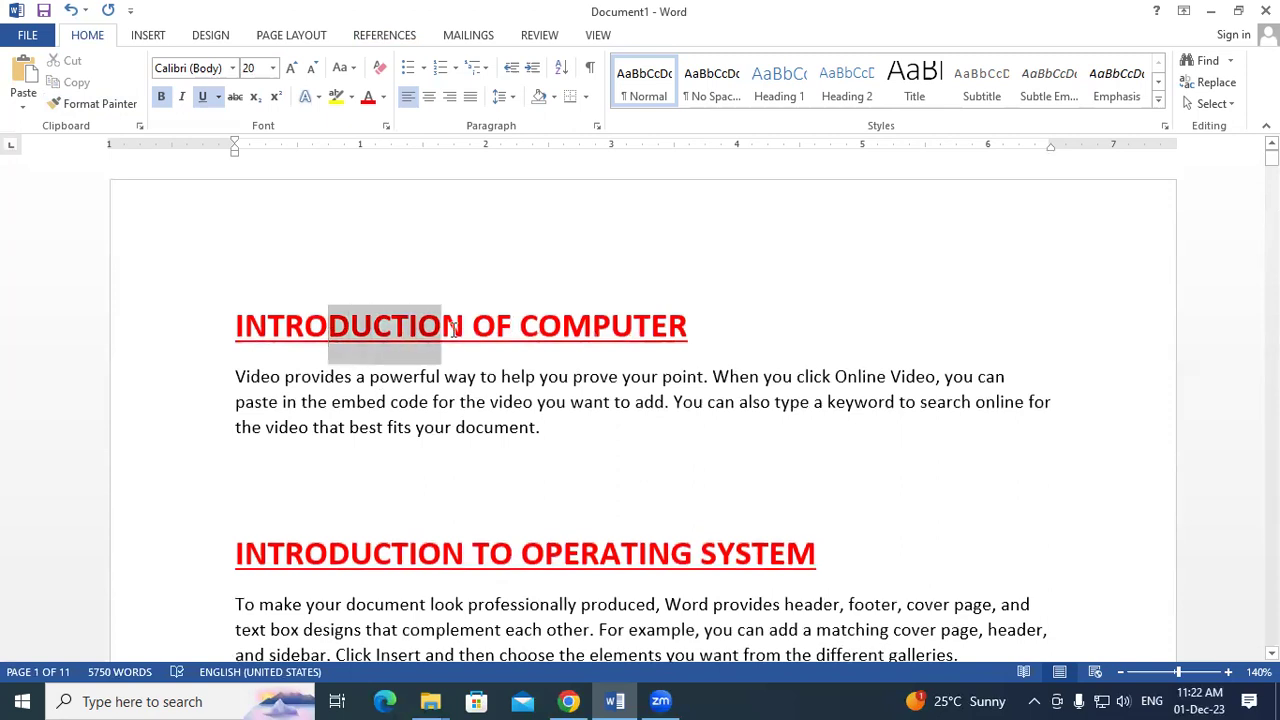
# Step: Look through the document from the page 1 headings onward to examine the topic headings and the pages that follow
pyautogui.tripleClick(464, 560)
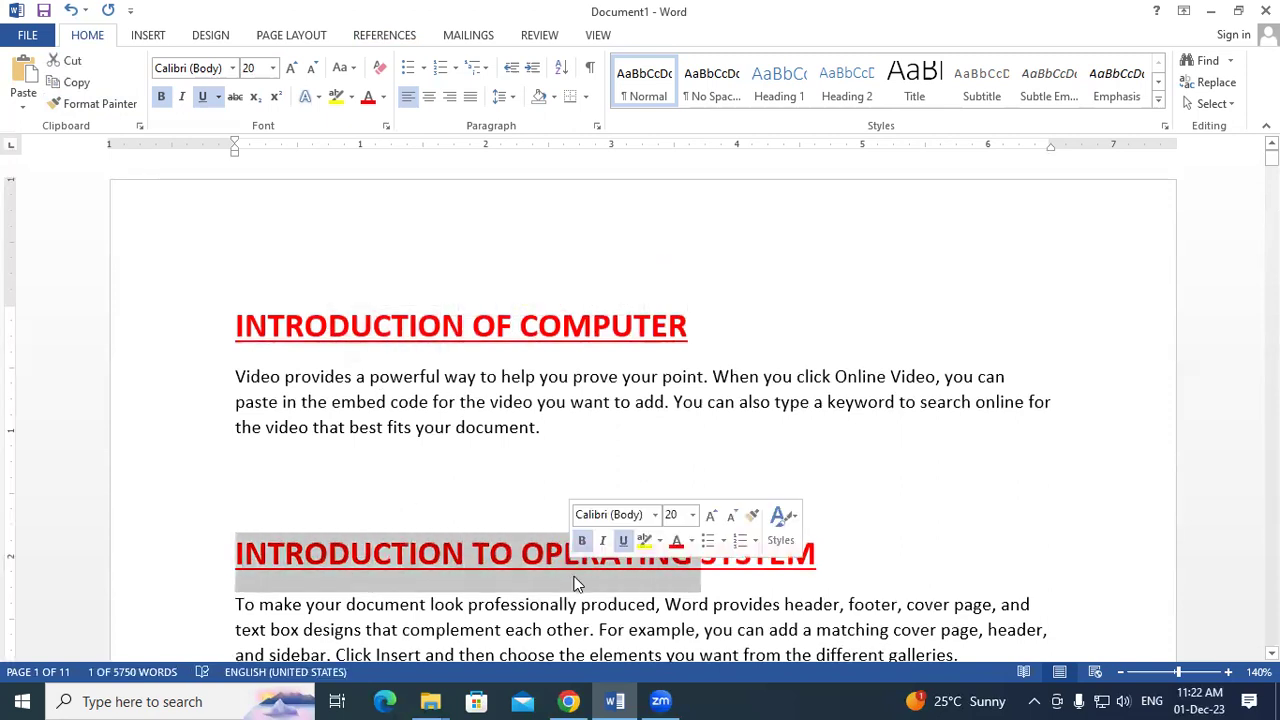
pyautogui.scroll(-3, 577, 568)
pyautogui.scroll(-3, 435, 413)
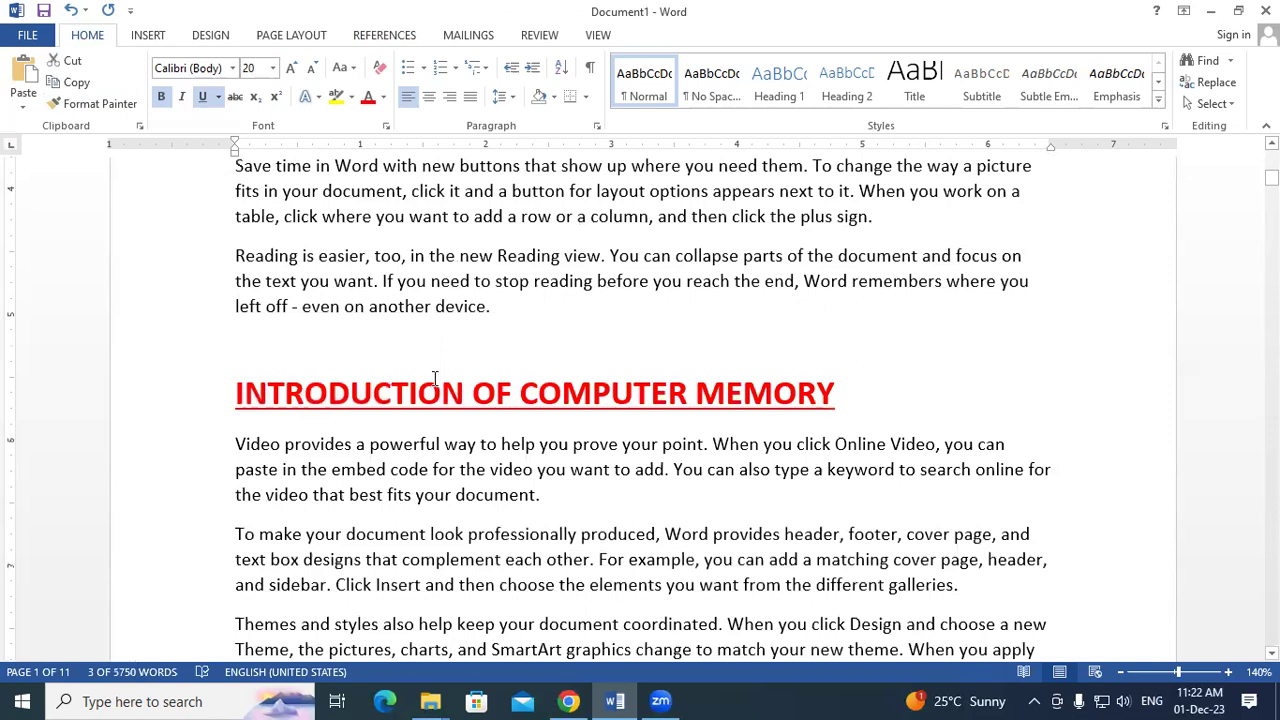
pyautogui.scroll(-10, 537, 523)
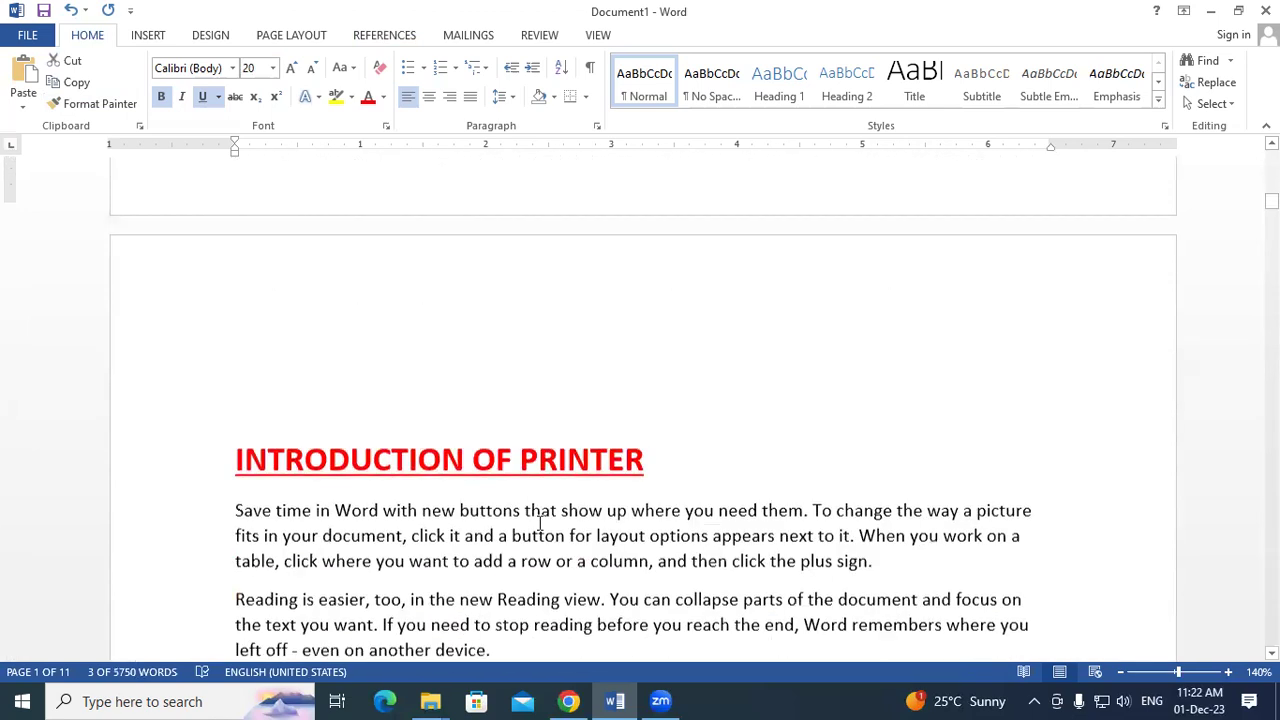
pyautogui.scroll(-10, 464, 450)
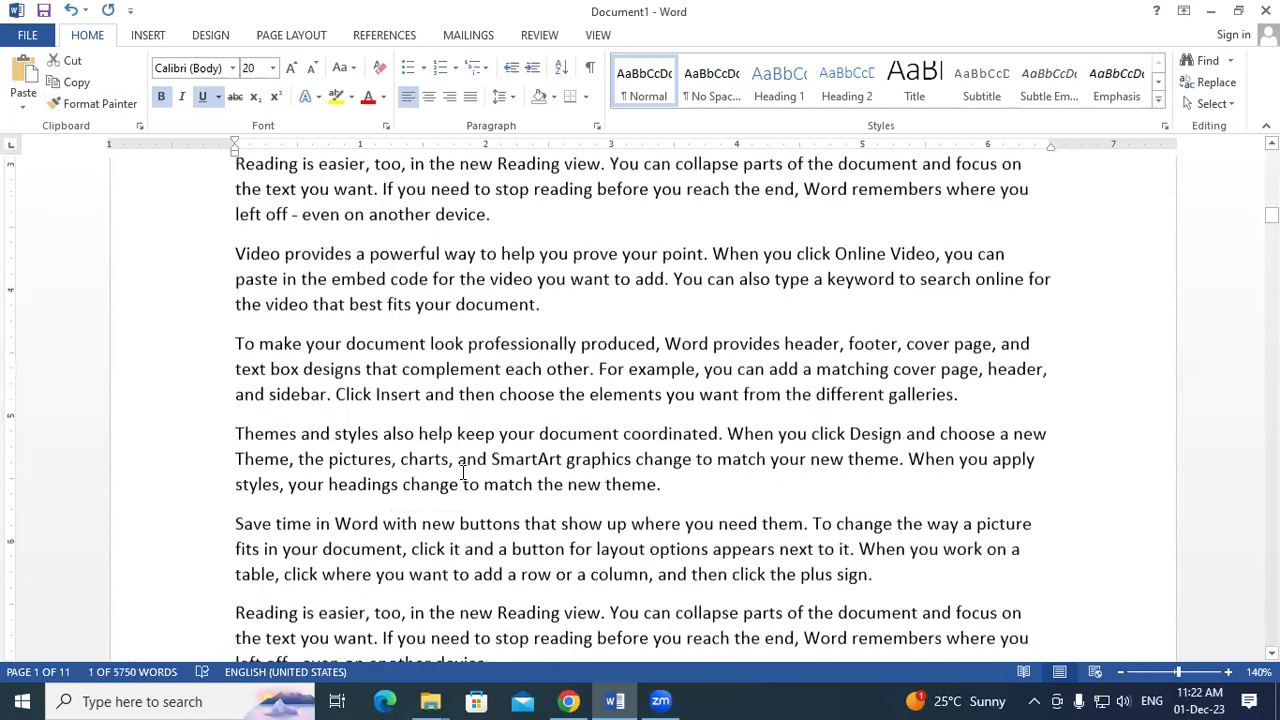
pyautogui.scroll(-10, 463, 472)
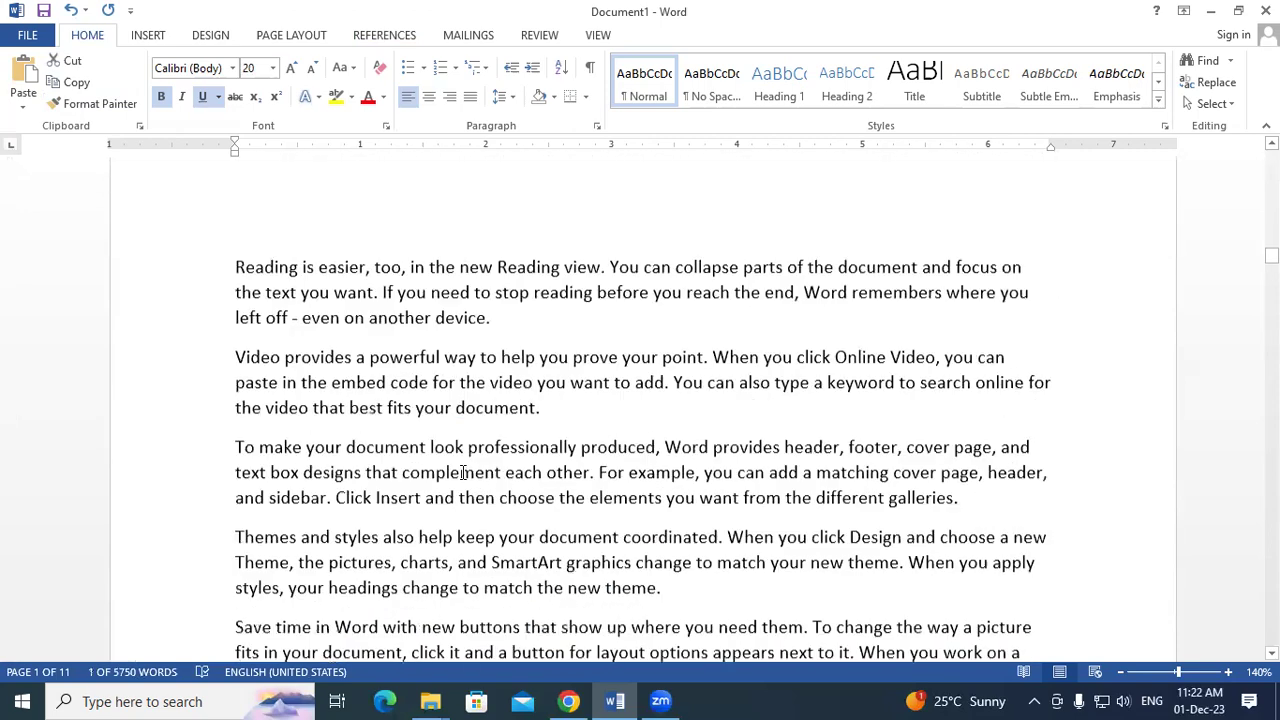
pyautogui.scroll(-10, 463, 472)
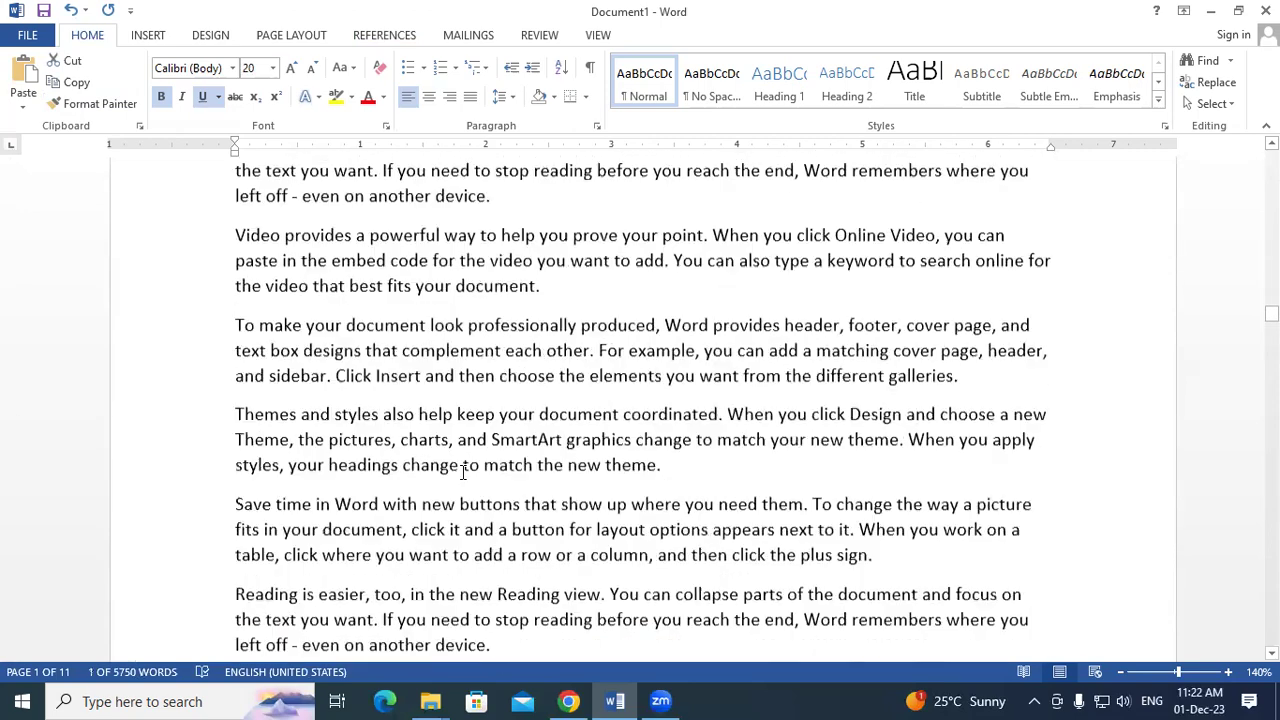
pyautogui.scroll(-10, 463, 472)
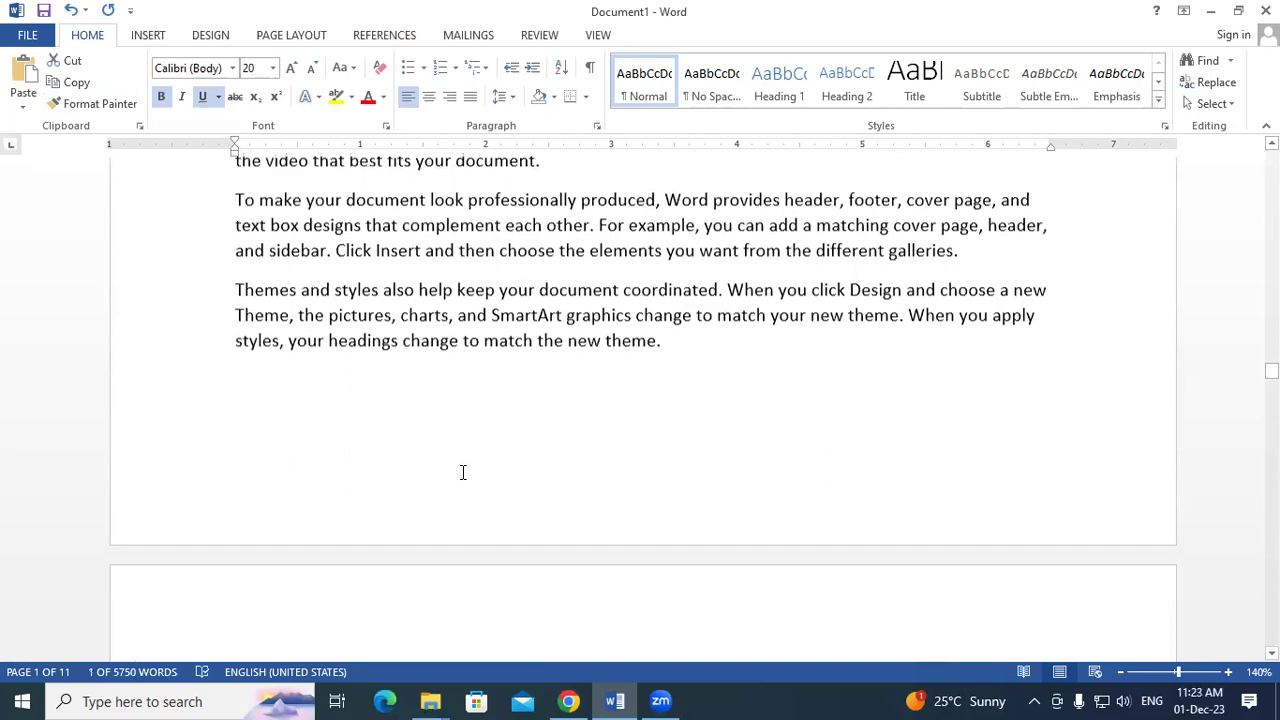
pyautogui.scroll(-10, 463, 472)
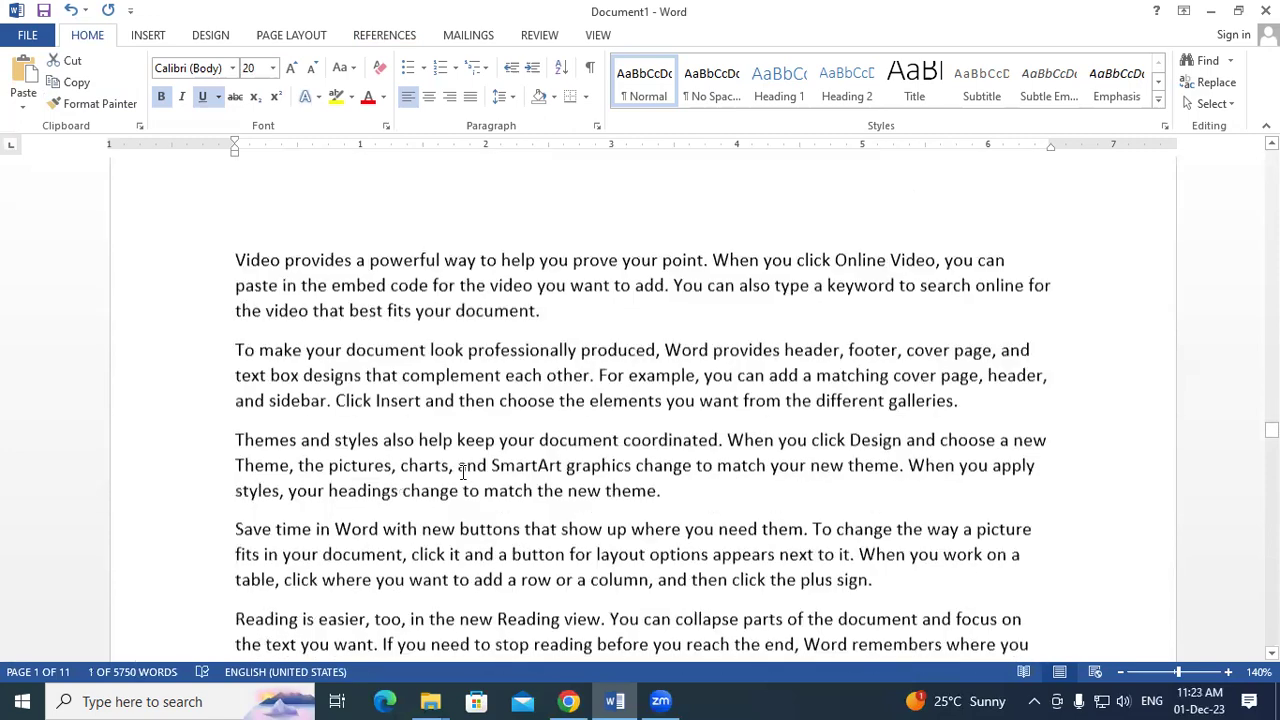
pyautogui.scroll(-1, 463, 472)
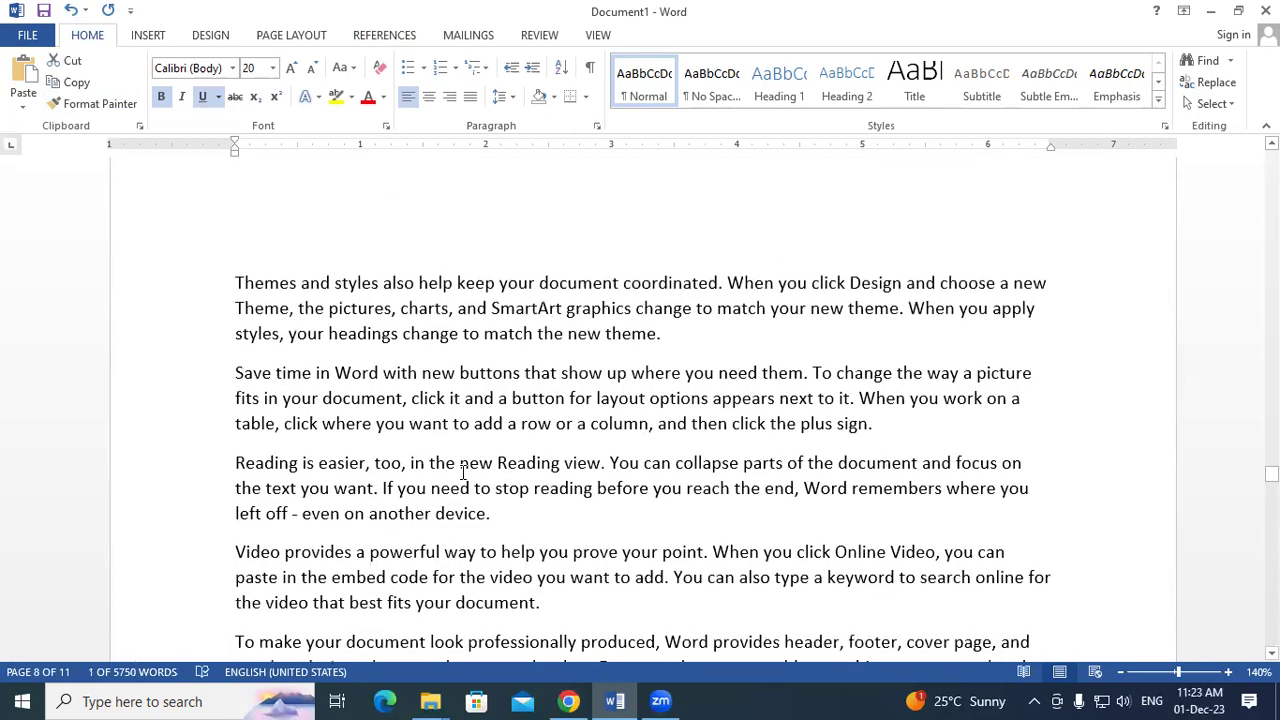
# Step: Search the document for "MOUSE", look through the text below the "INTRODUCTION OF PRINTER" heading, and close the Navigation pane
pyautogui.hotkey('ctrl', 'f')
pyautogui.write('TION')
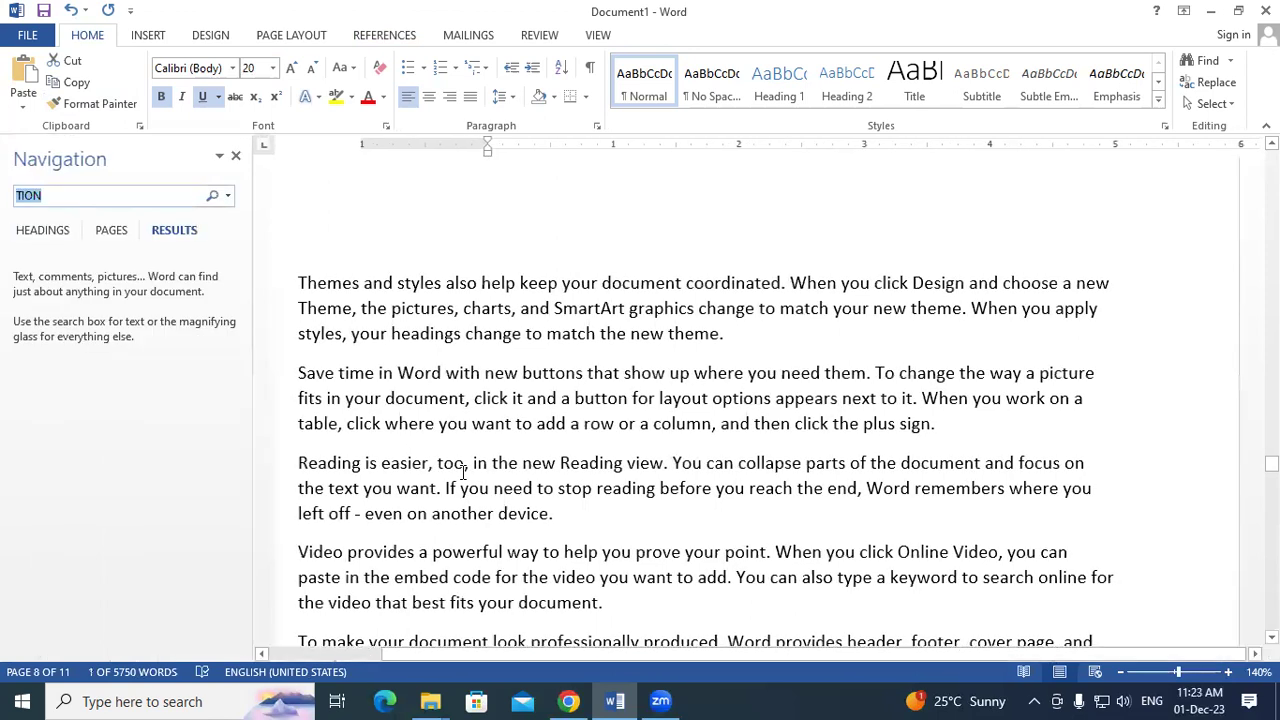
pyautogui.write('MOUSE')
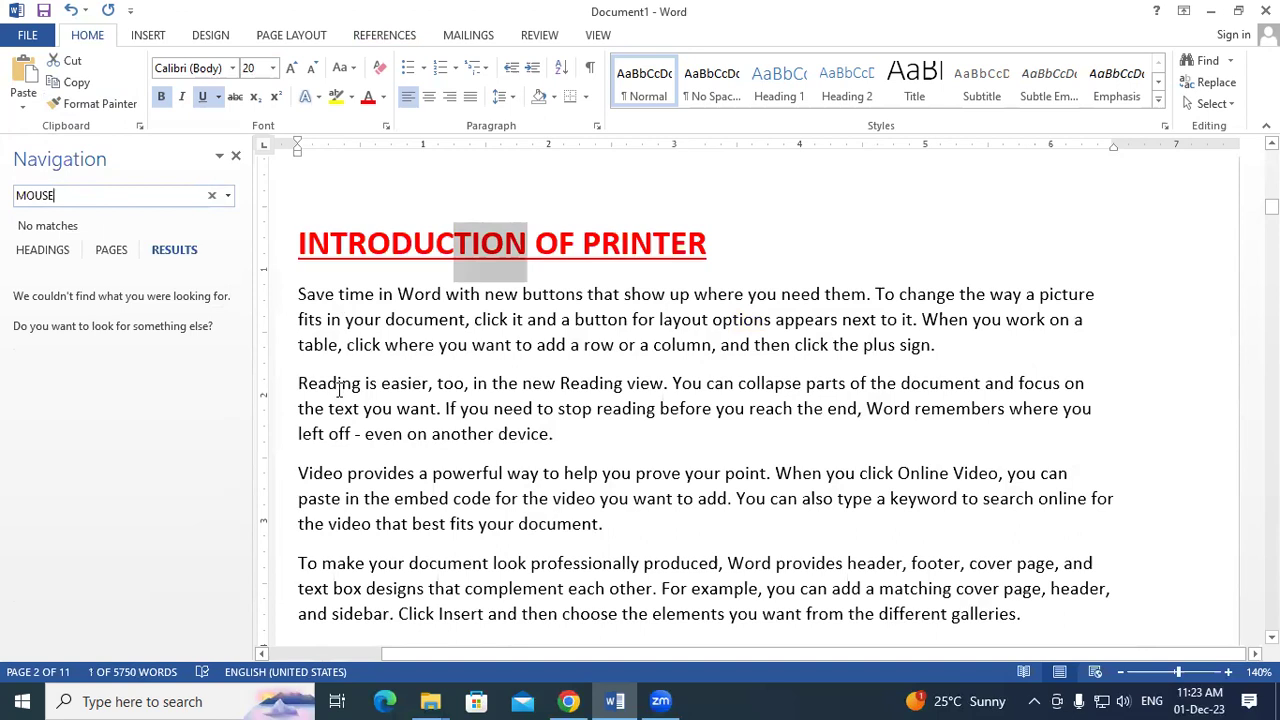
pyautogui.scroll(-8, 660, 345)
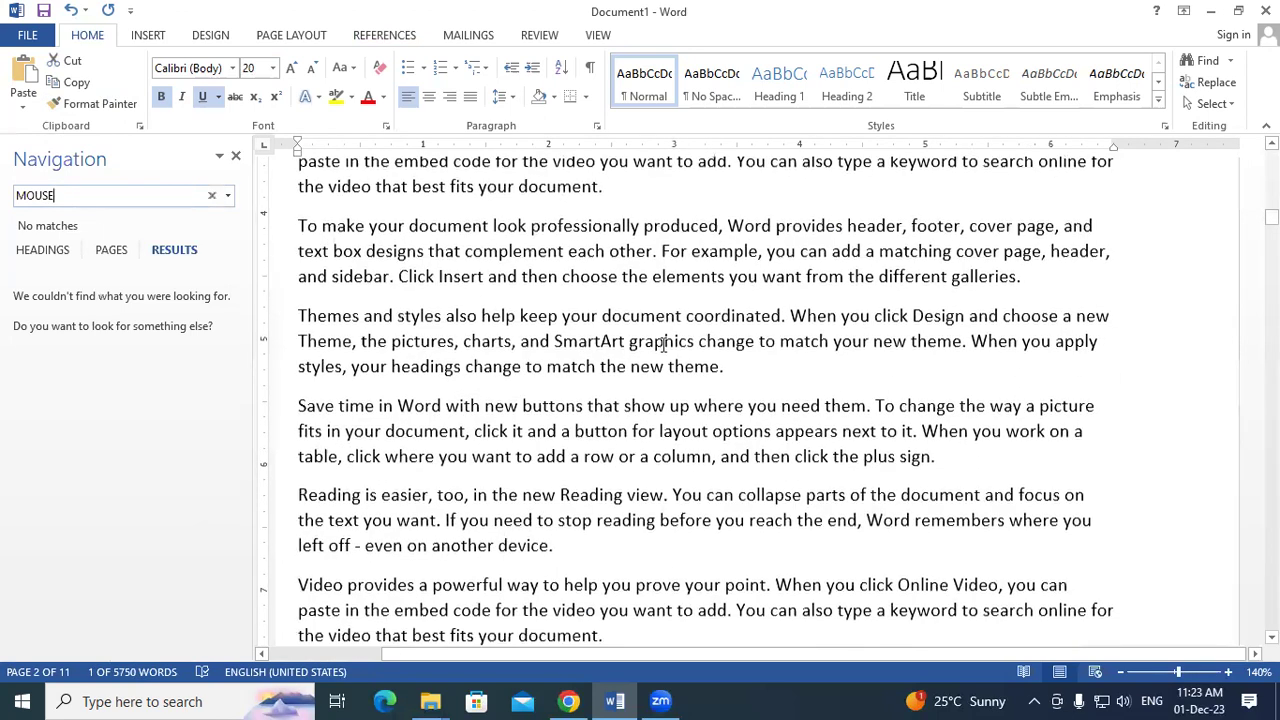
pyautogui.click(646, 380)
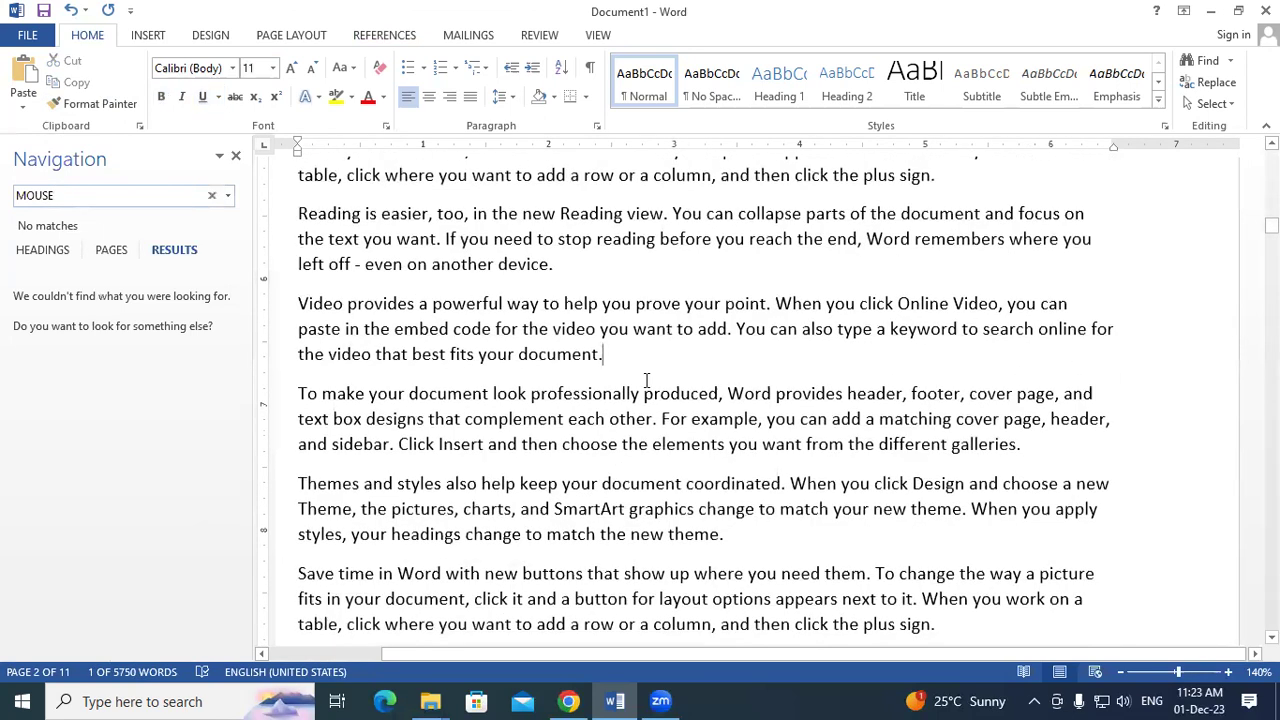
pyautogui.click(235, 157)
# Step: Look through pages 1 to 4 to examine which topic headings are in place and where the mouse heading is missing
pyautogui.scroll(-10, 478, 325)
pyautogui.scroll(7, 478, 320)
pyautogui.scroll(8, 478, 316)
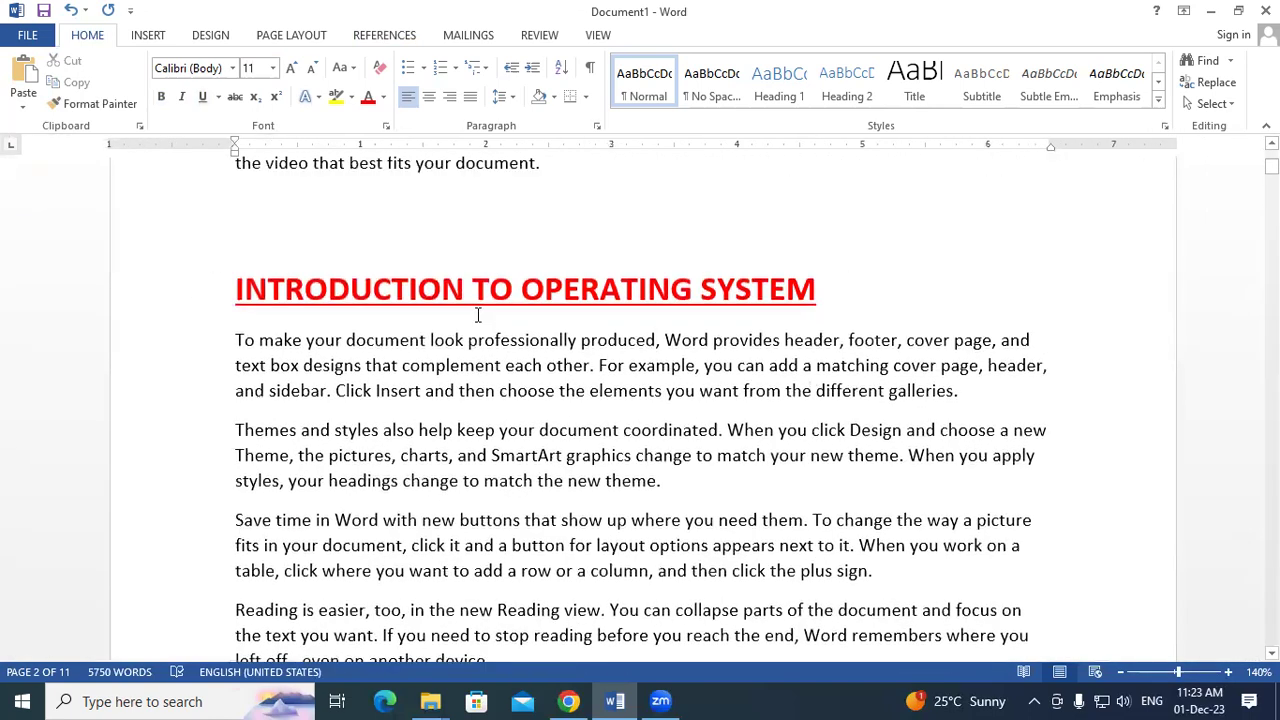
pyautogui.scroll(-10, 478, 316)
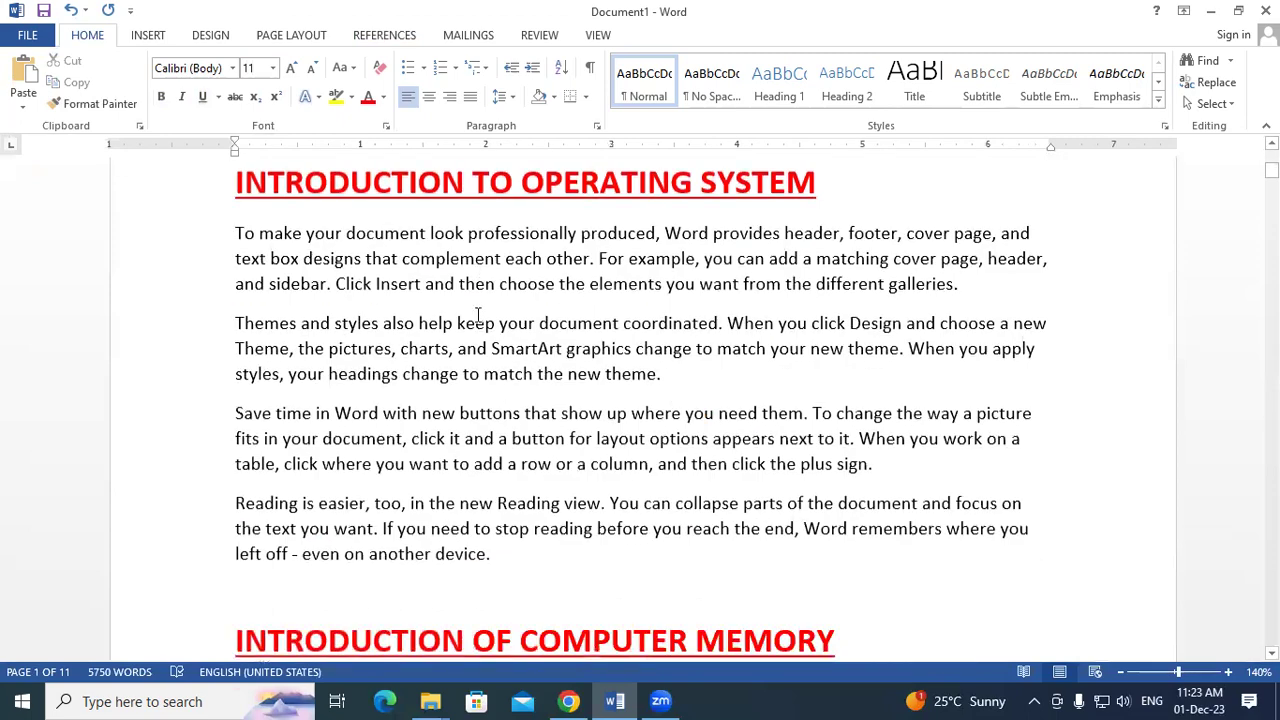
pyautogui.scroll(-10, 478, 313)
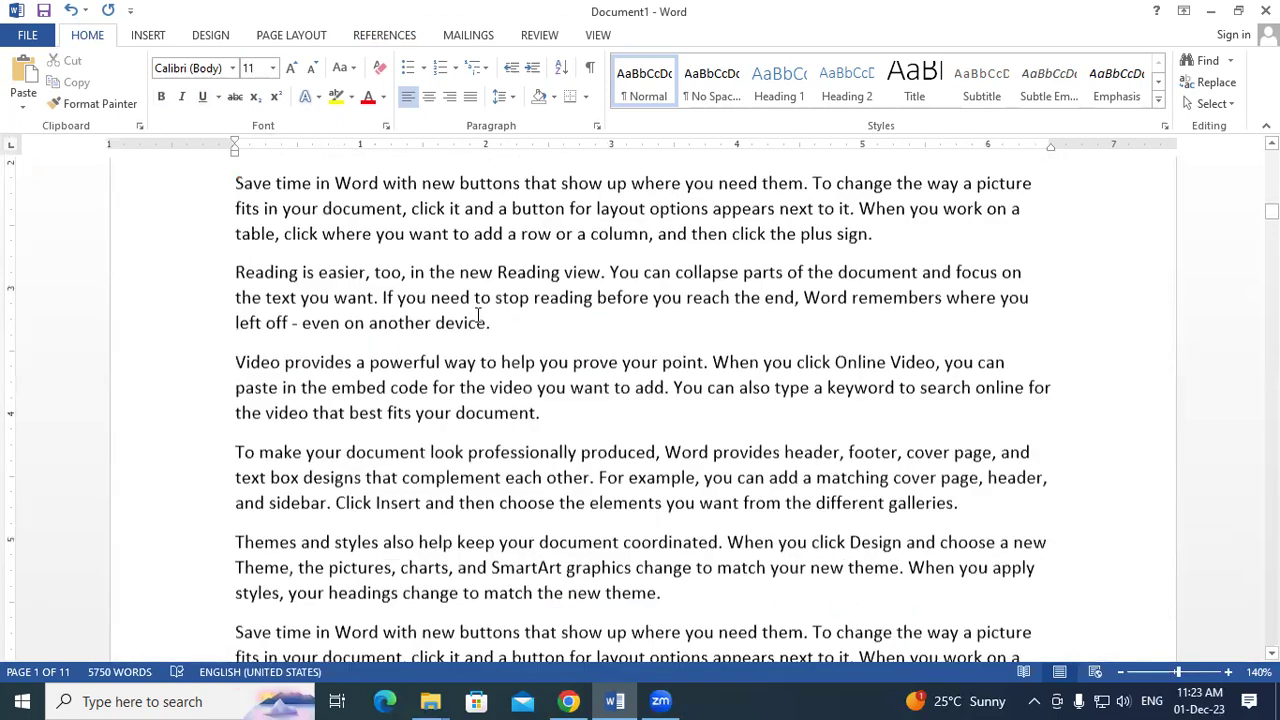
pyautogui.scroll(-10, 478, 316)
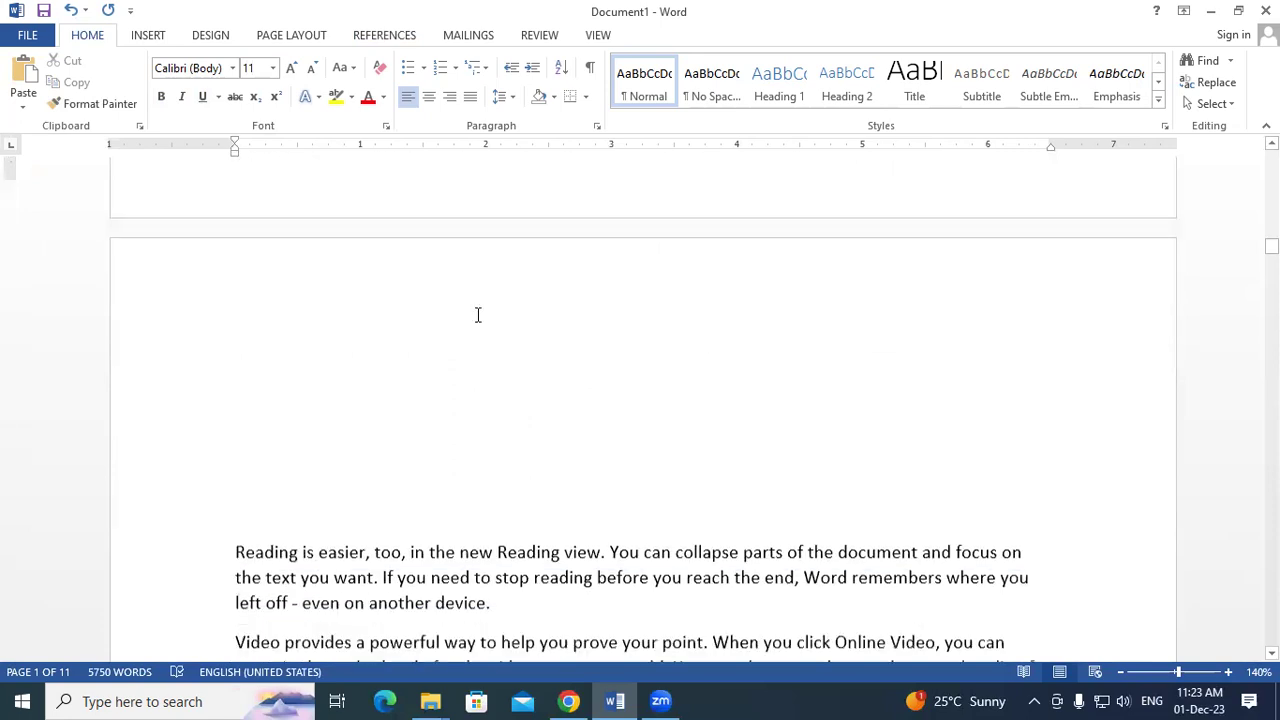
pyautogui.scroll(-10, 478, 316)
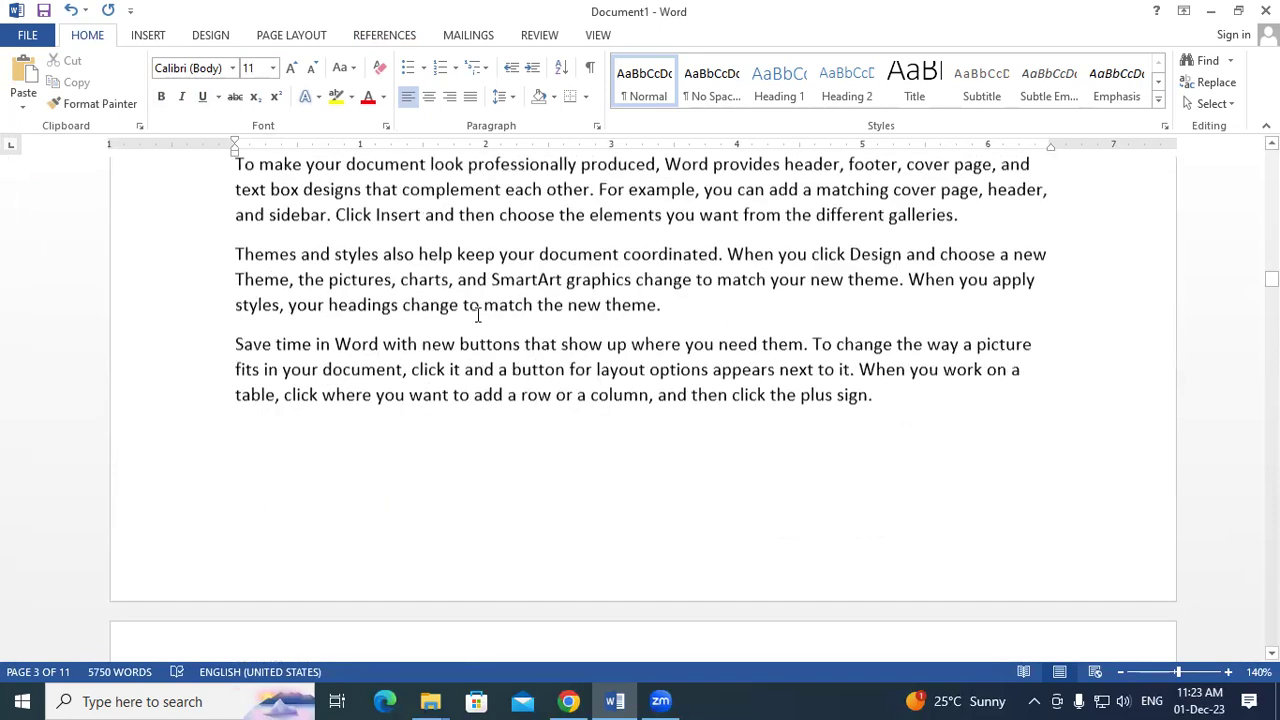
pyautogui.scroll(-5, 478, 316)
# Step: Insert the line "INTRODUCTION OF COMPUTER" on page 4 between the "Reading is easier" paragraph and the following "Video provides" paragraph
pyautogui.click(521, 393)
pyautogui.press('Return')
pyautogui.press('Return')
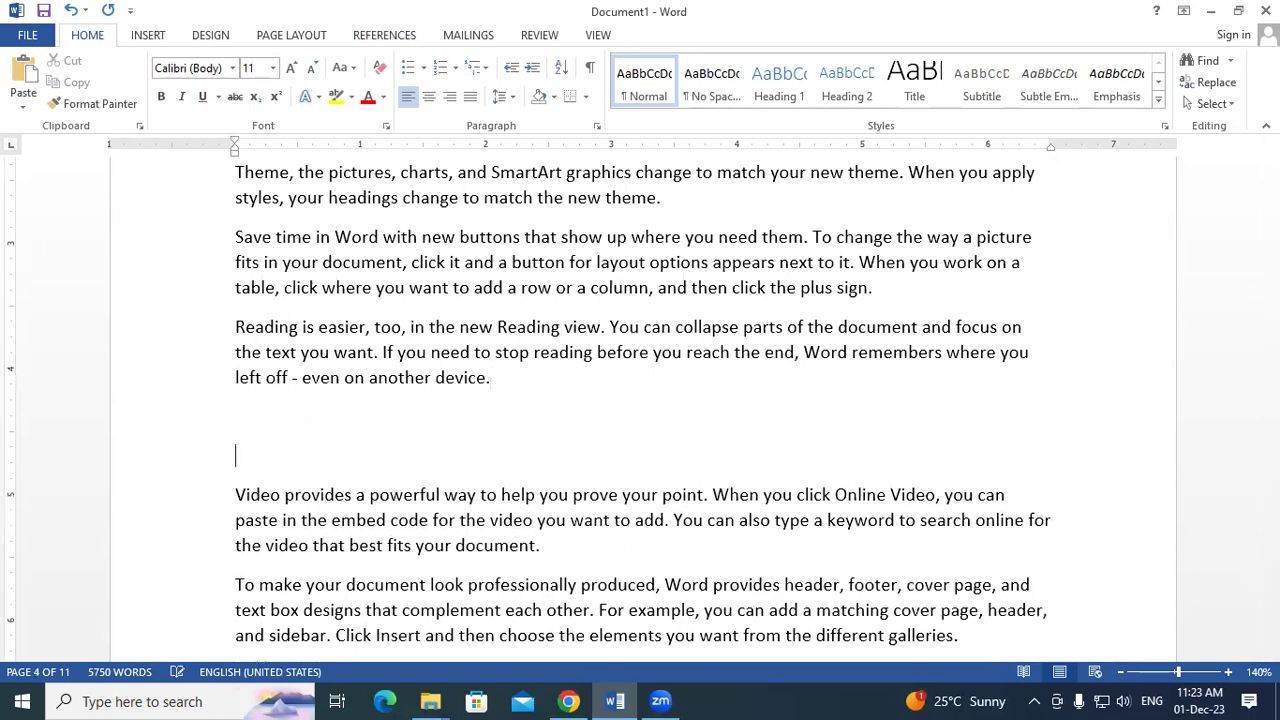
pyautogui.press('BackSpace')
pyautogui.press('BackSpace')
pyautogui.write('INTRODUCTION OF COMPUTER')
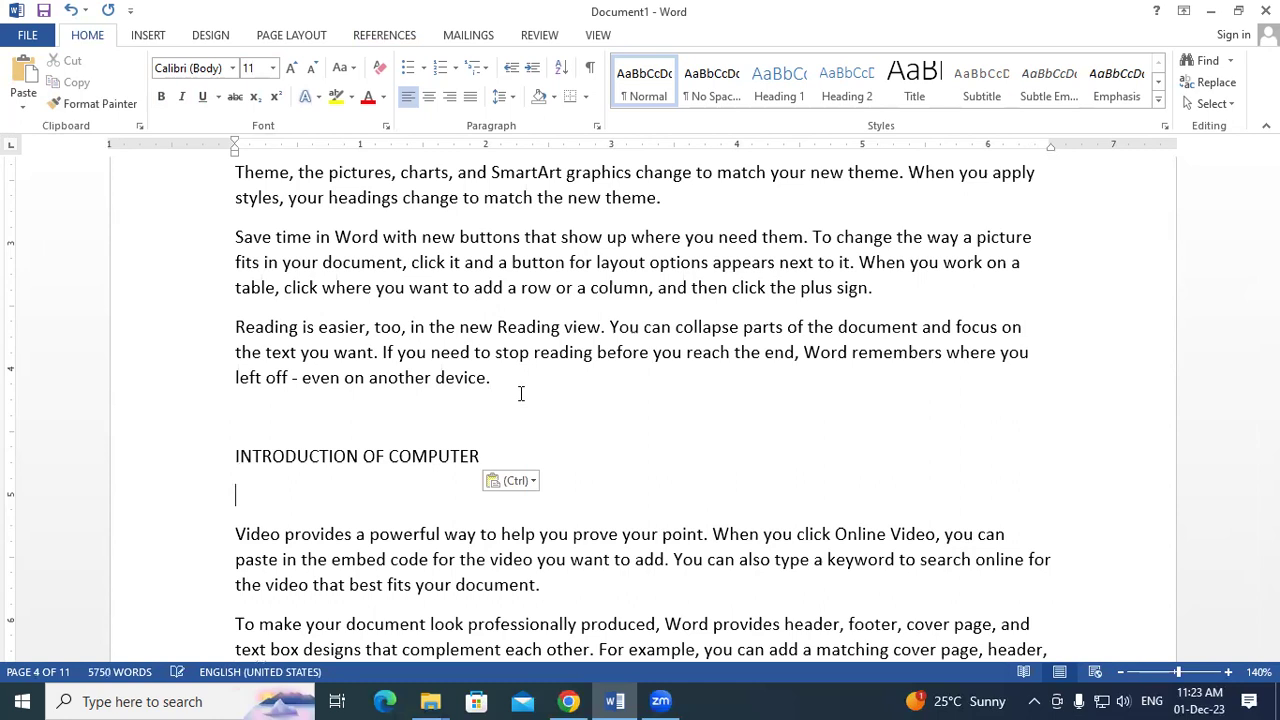
pyautogui.press('BackSpace')
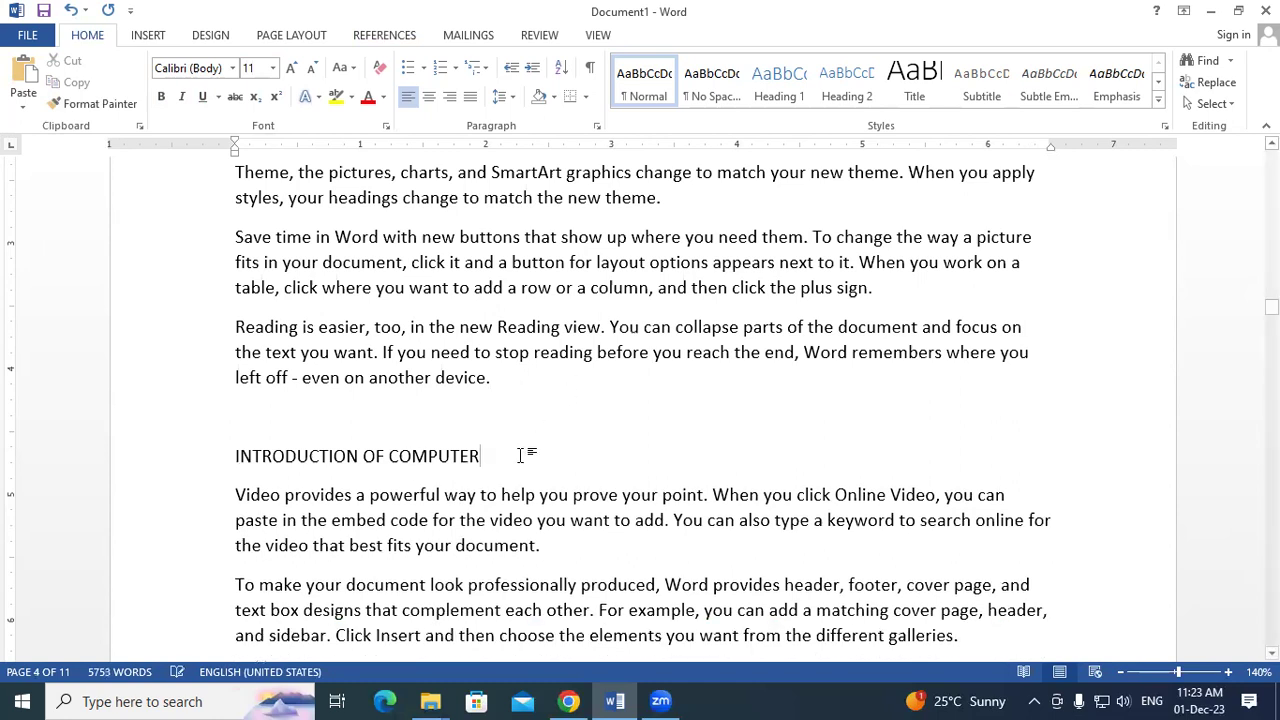
# Step: Change the last word of the new page 4 line so it reads "INTRODUCTION OF MOUSE"
pyautogui.press('BackSpace')
pyautogui.press('BackSpace')
pyautogui.press('BackSpace')
pyautogui.press('BackSpace')
pyautogui.press('BackSpace')
pyautogui.press('BackSpace')
pyautogui.press('BackSpace')
pyautogui.press('BackSpace')
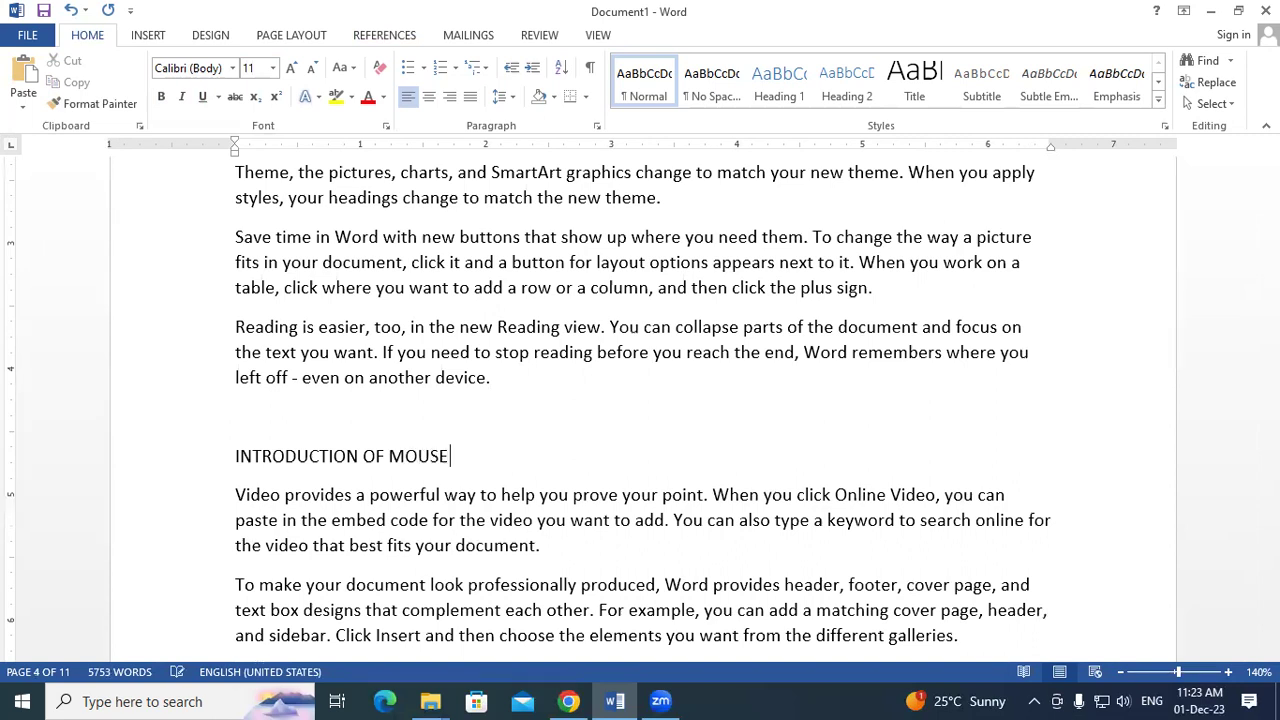
# Step: Try to copy the formatting of the "INTRODUCTION OF PRINTER" heading and its preceding blank line onto "INTRODUCTION OF MOUSE" with Format Painter
pyautogui.scroll(5, 526, 513)
pyautogui.scroll(20, 526, 513)
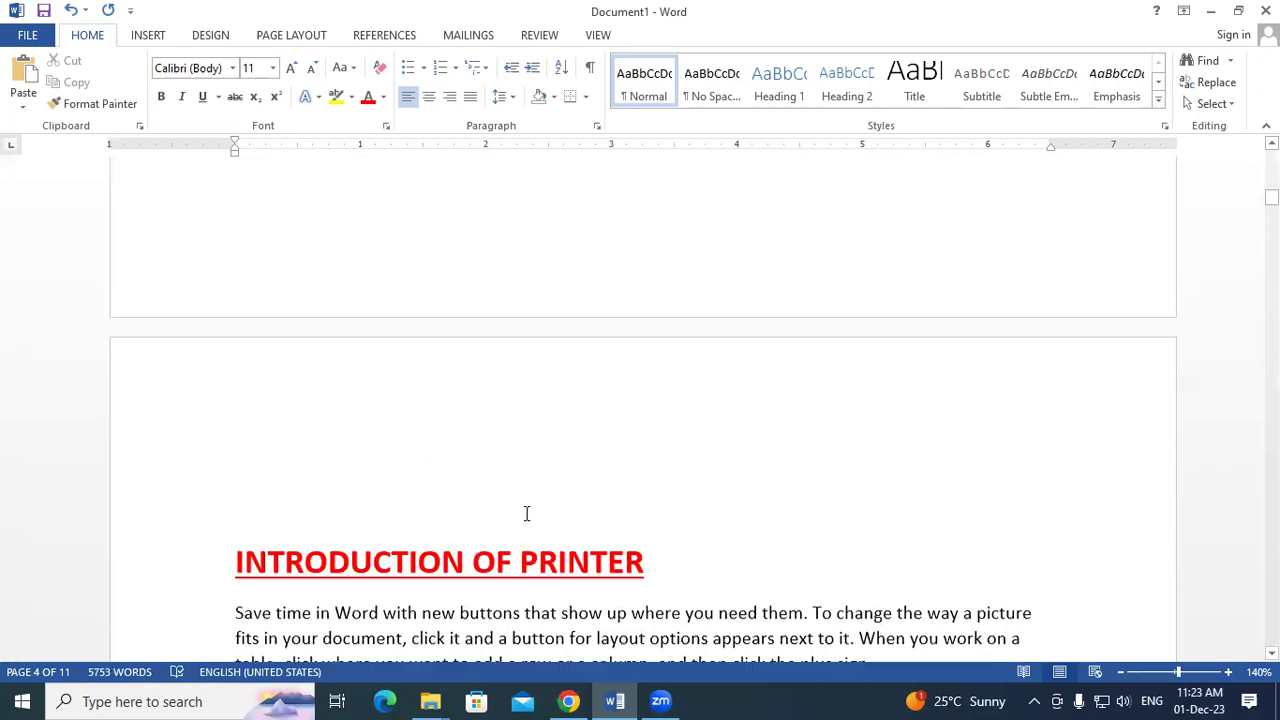
pyautogui.scroll(-1, 523, 511)
pyautogui.moveTo(637, 503); pyautogui.dragTo(444, 484)
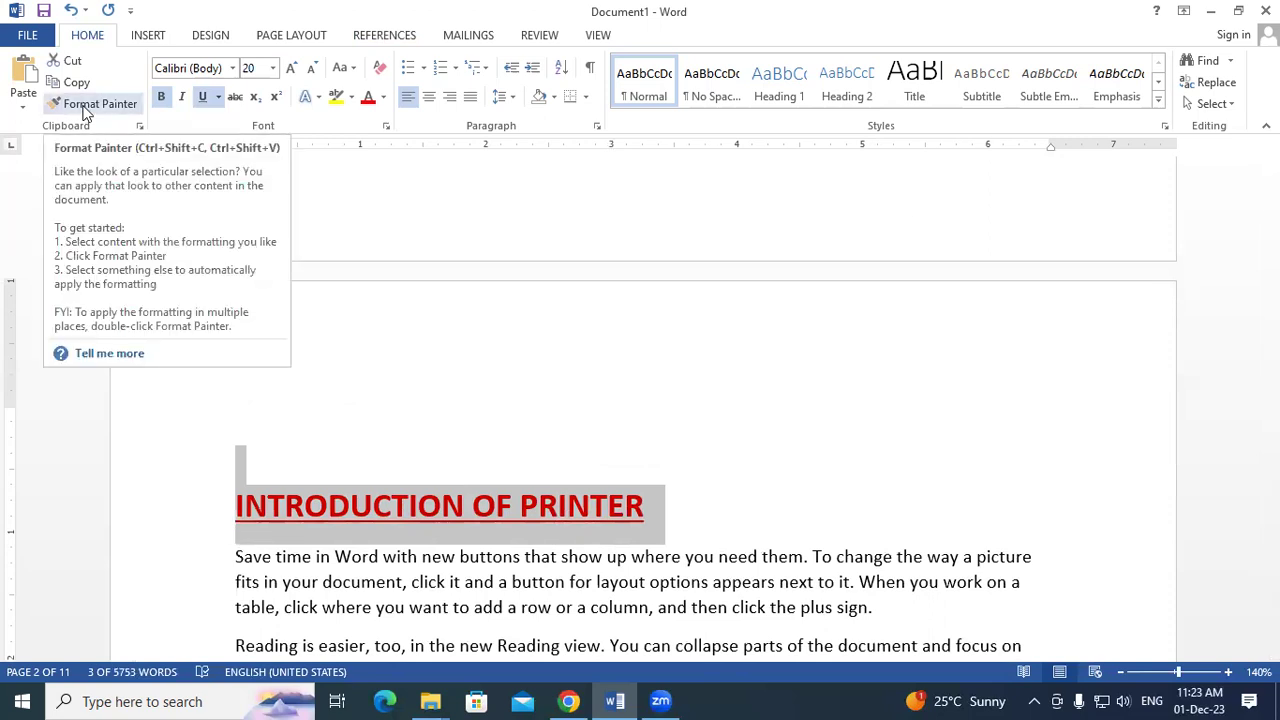
pyautogui.click(92, 104)
pyautogui.scroll(-8, 271, 346)
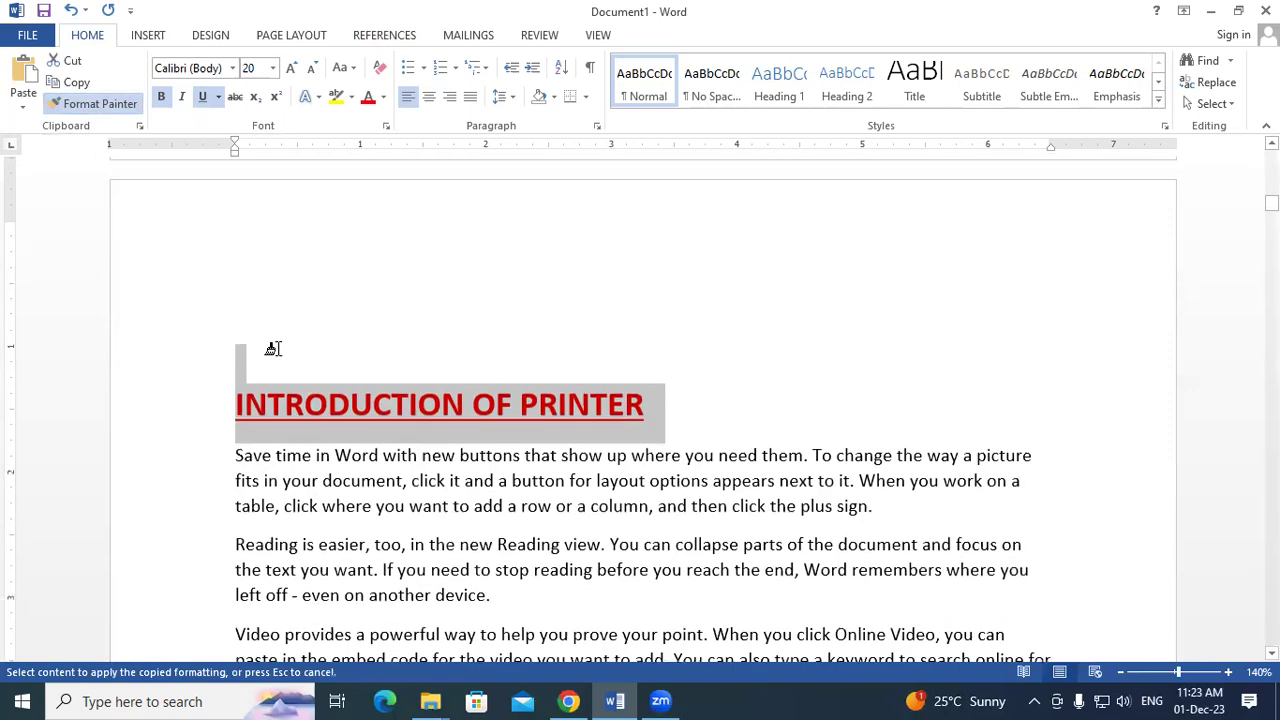
pyautogui.scroll(-8, 287, 372)
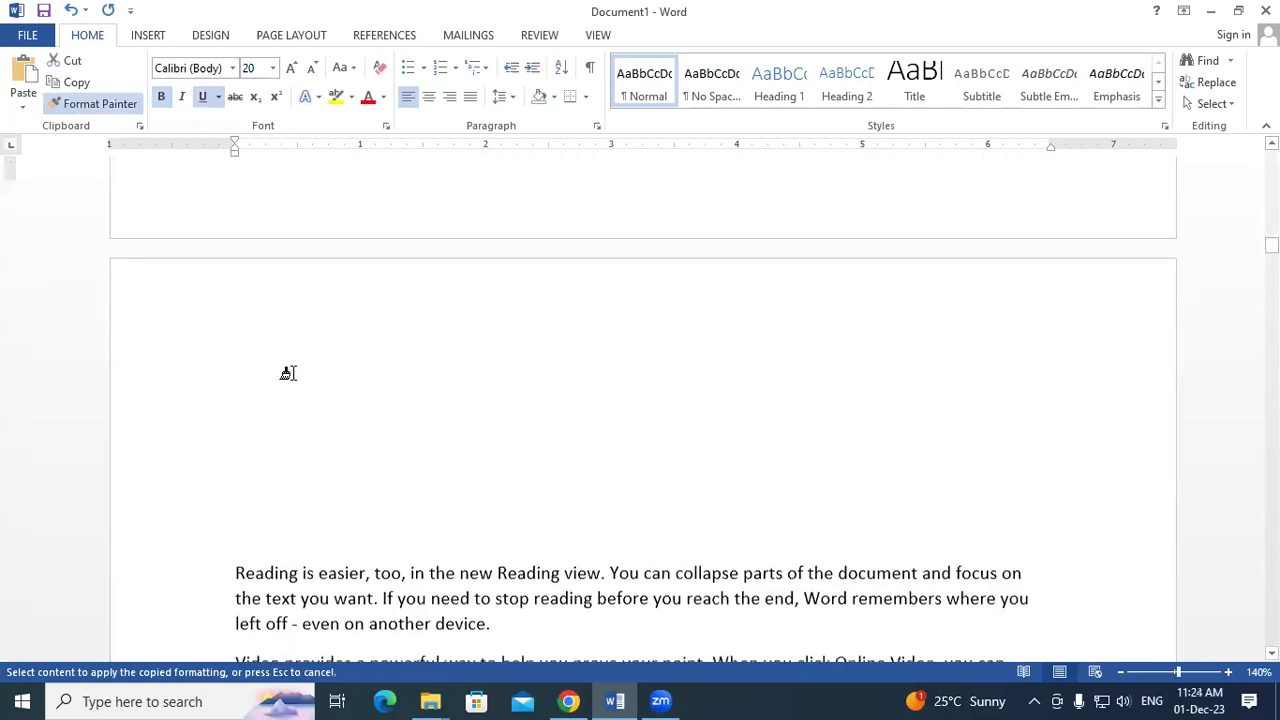
pyautogui.scroll(-10, 290, 372)
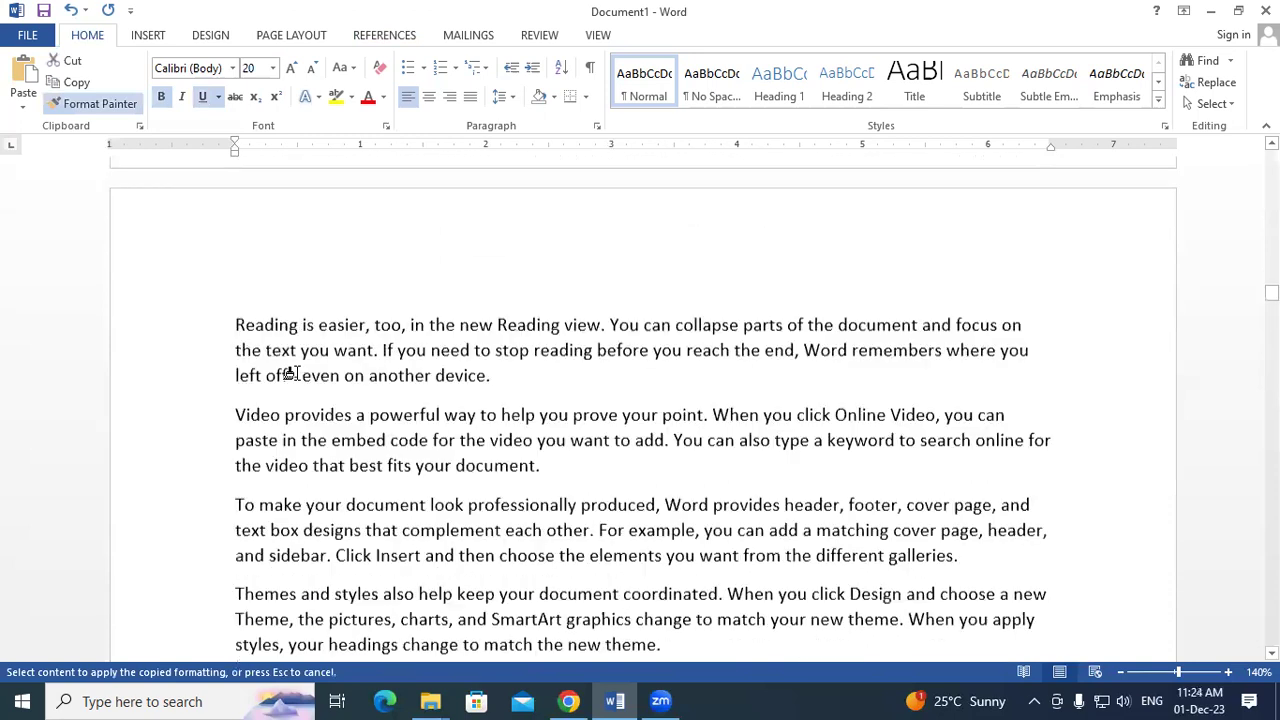
pyautogui.moveTo(443, 457); pyautogui.dragTo(270, 458)
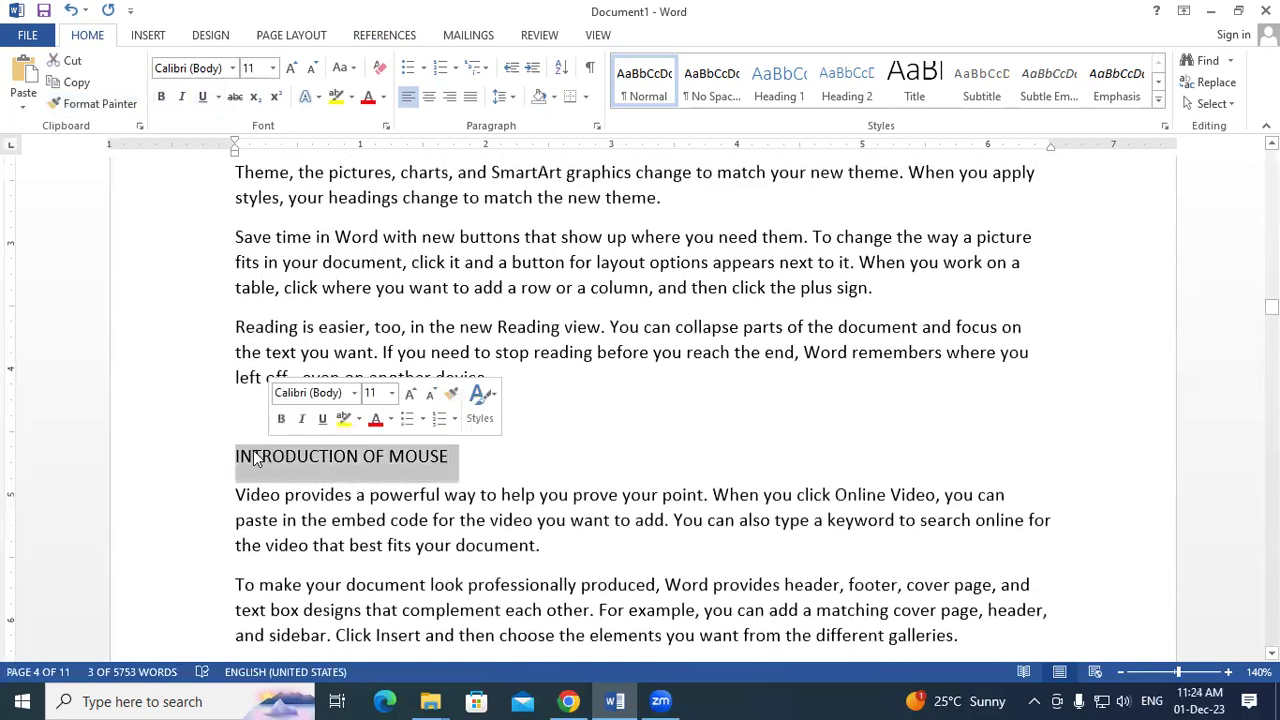
# Step: Copy the formatting from within the "INTRODUCTION OF PRINTER" heading text onto "INTRODUCTION OF MOUSE" on page 4 with Format Painter
pyautogui.scroll(10, 397, 358)
pyautogui.scroll(15, 397, 358)
pyautogui.moveTo(373, 382); pyautogui.dragTo(418, 382)
pyautogui.click(95, 104)
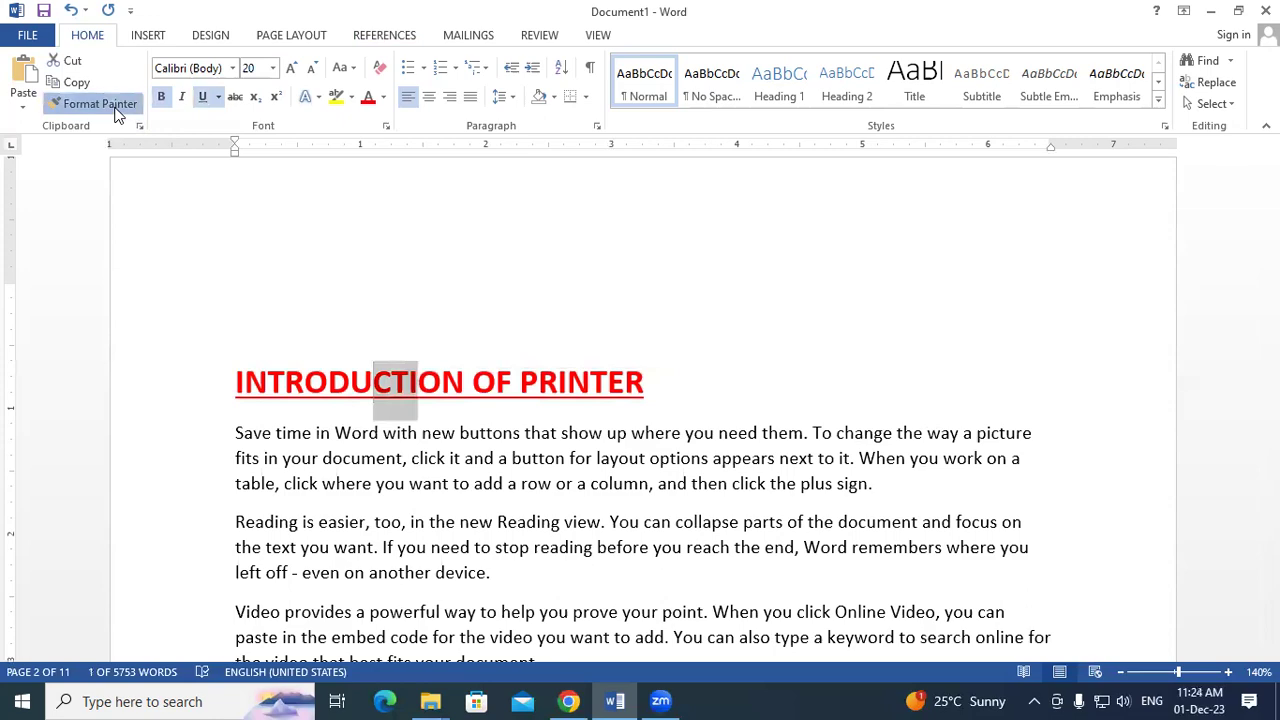
pyautogui.scroll(-8, 451, 443)
pyautogui.scroll(-15, 455, 447)
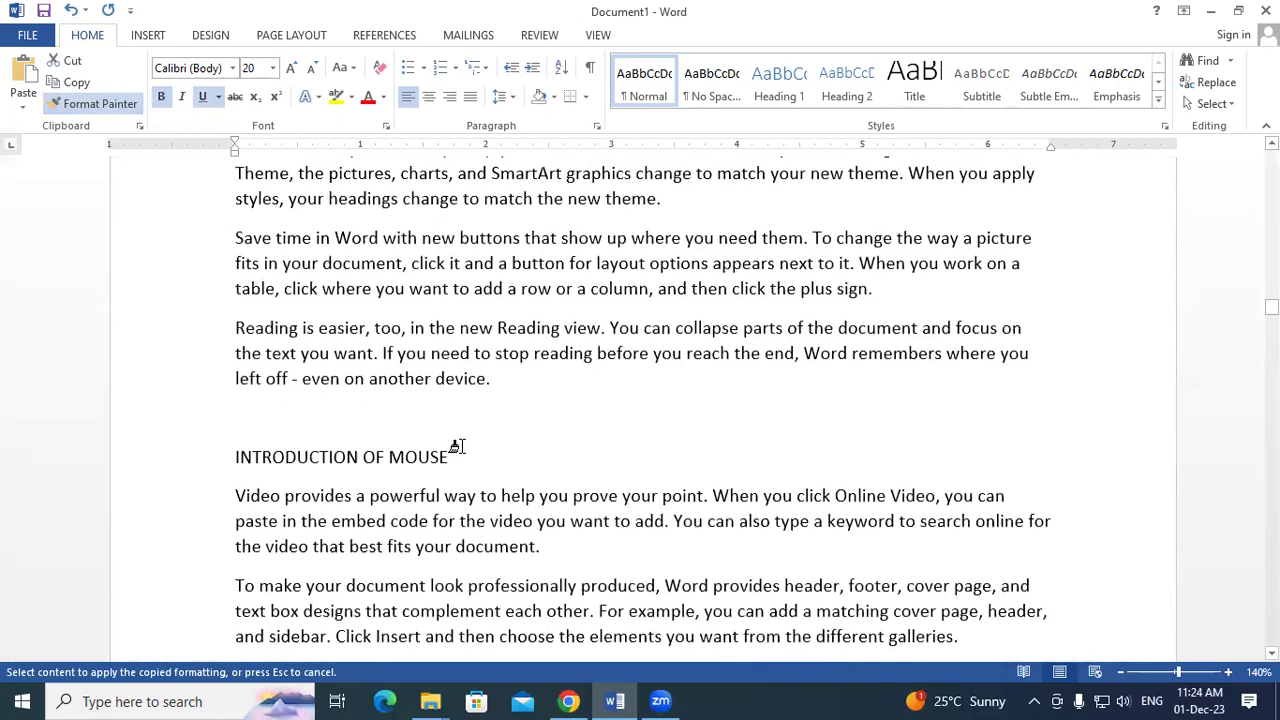
pyautogui.moveTo(234, 455); pyautogui.dragTo(490, 468)
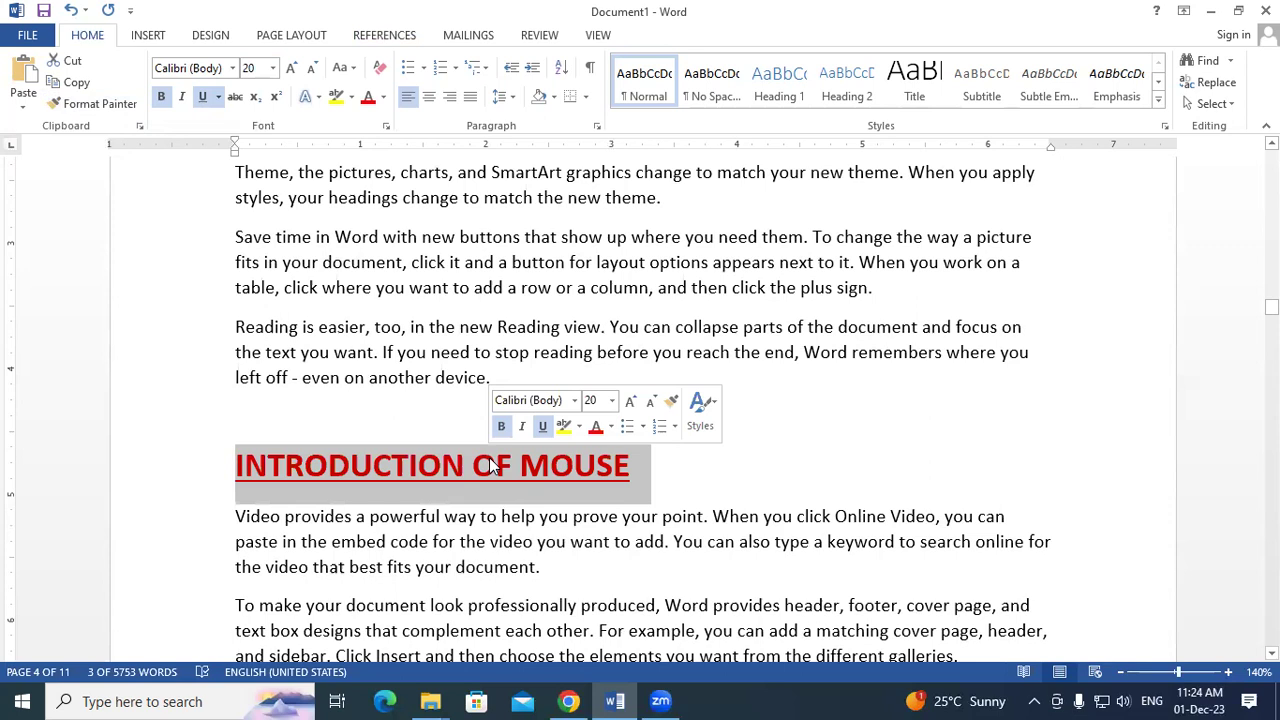
pyautogui.click(729, 472)
pyautogui.scroll(-5, 250, 492)
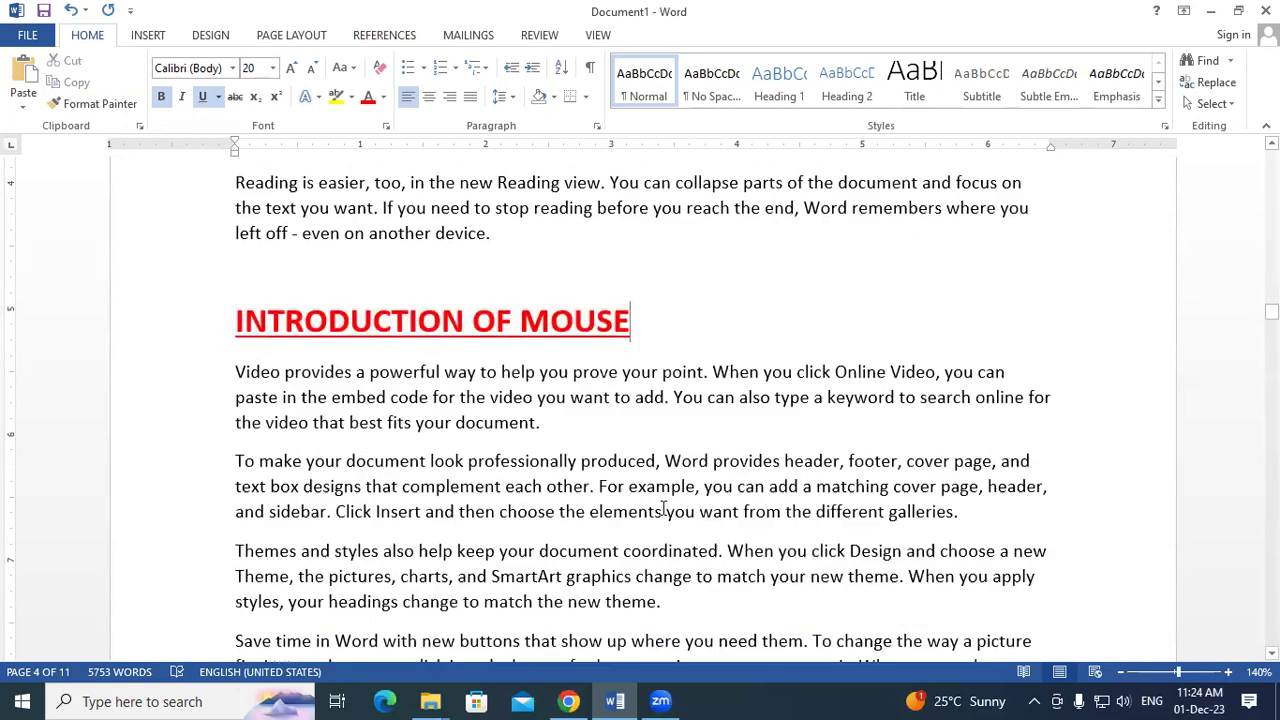
pyautogui.scroll(-3, 250, 492)
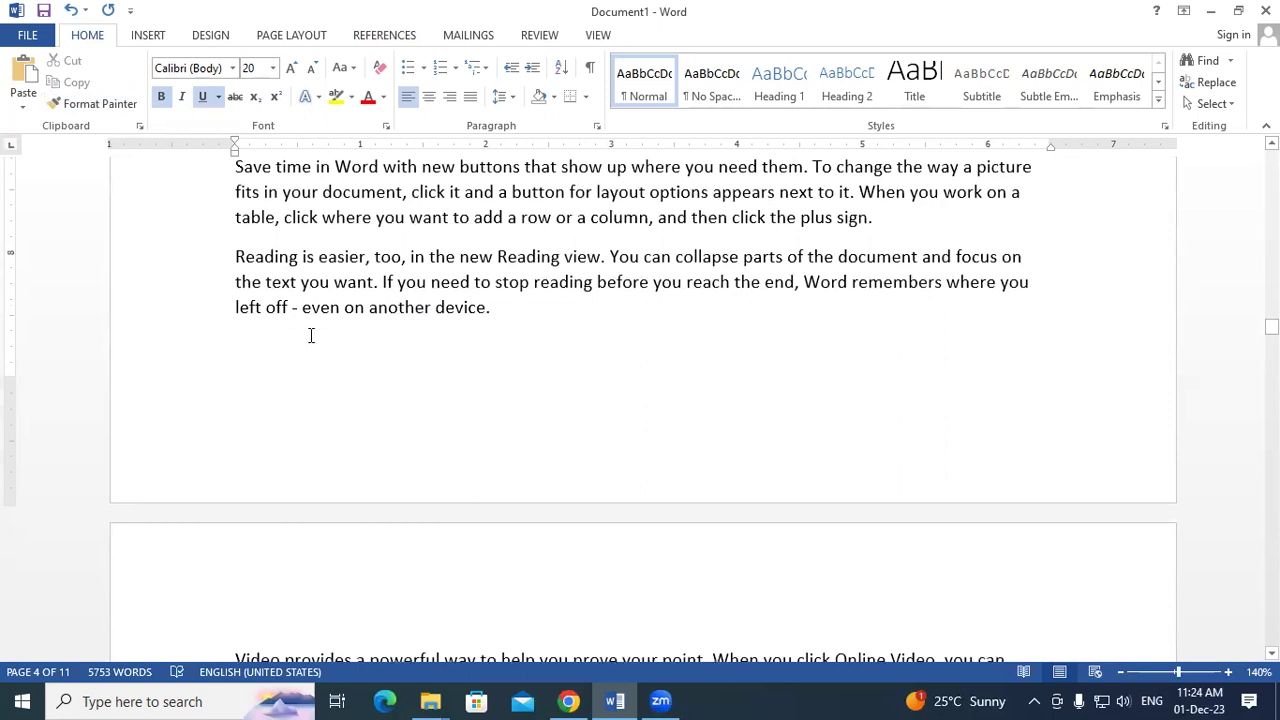
pyautogui.scroll(3, 311, 336)
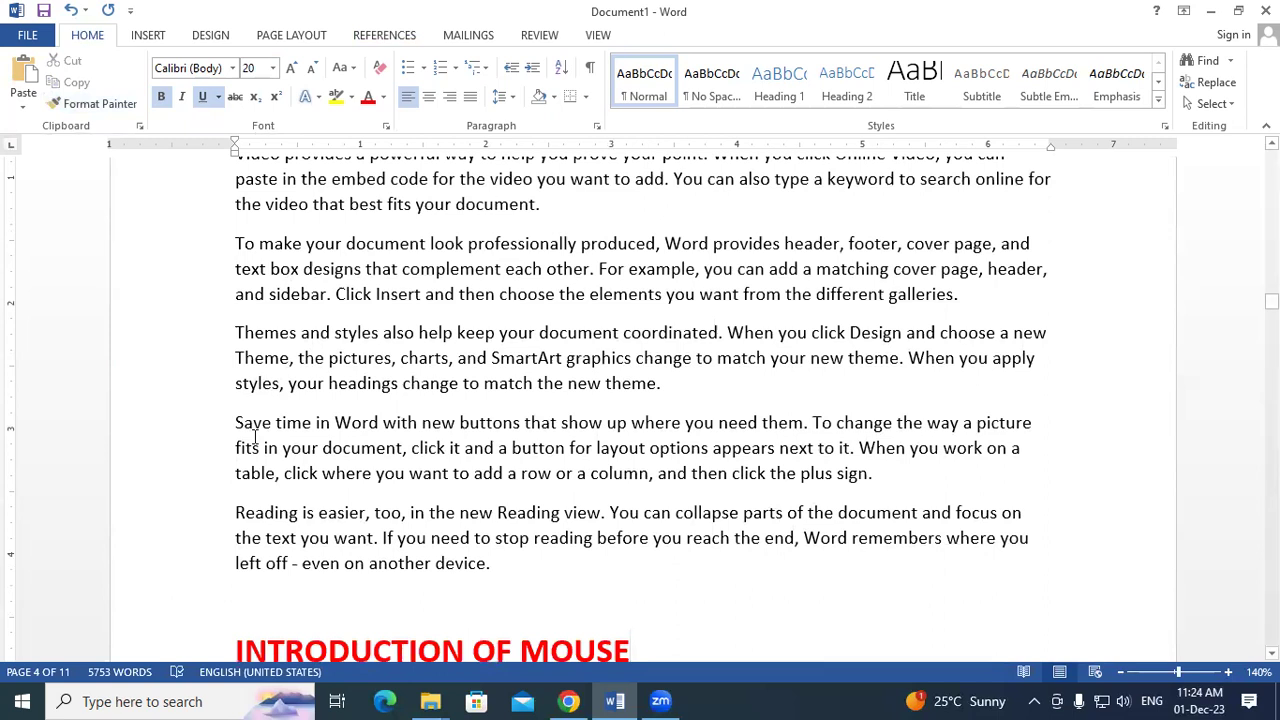
# Step: Keep Format Painter active with the "INTRODUCTION OF COMPUTER" formatting and apply it to "Themes and styles also" under the operating system heading
pyautogui.scroll(10, 255, 437)
pyautogui.doubleClick(252, 436)
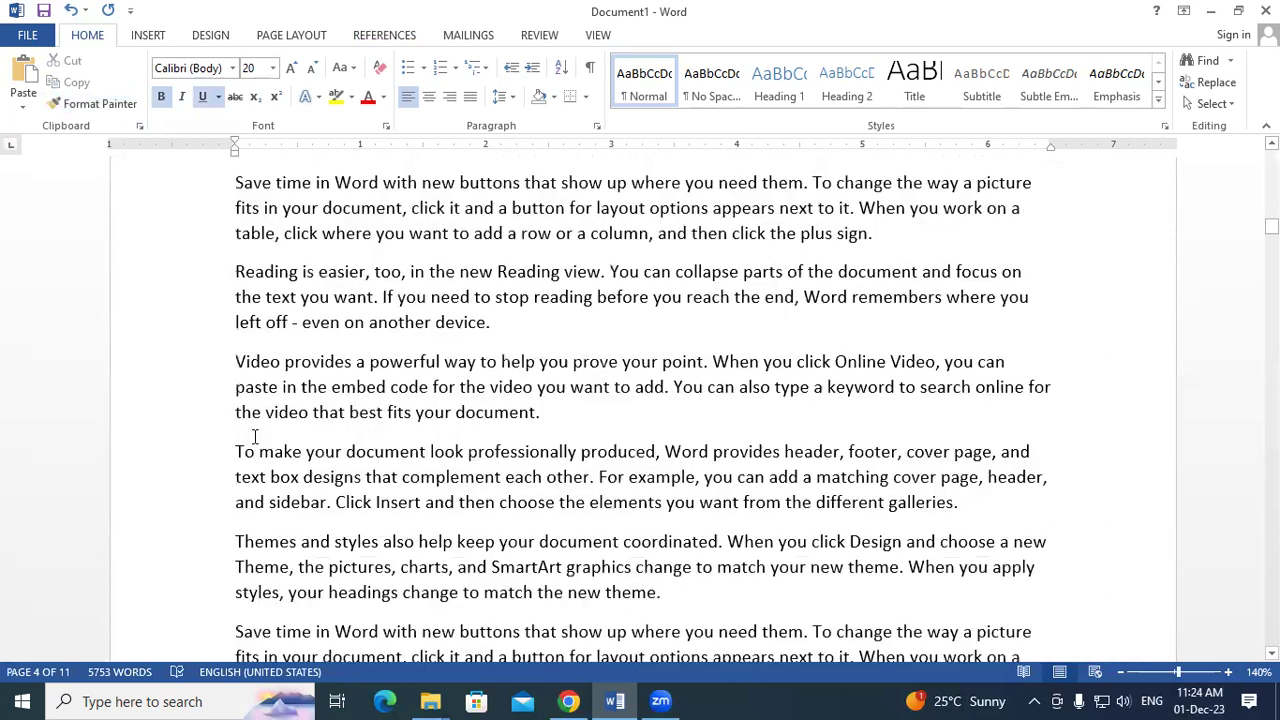
pyautogui.scroll(1, 1198, 262)
pyautogui.moveTo(1271, 223); pyautogui.dragTo(1271, 155)
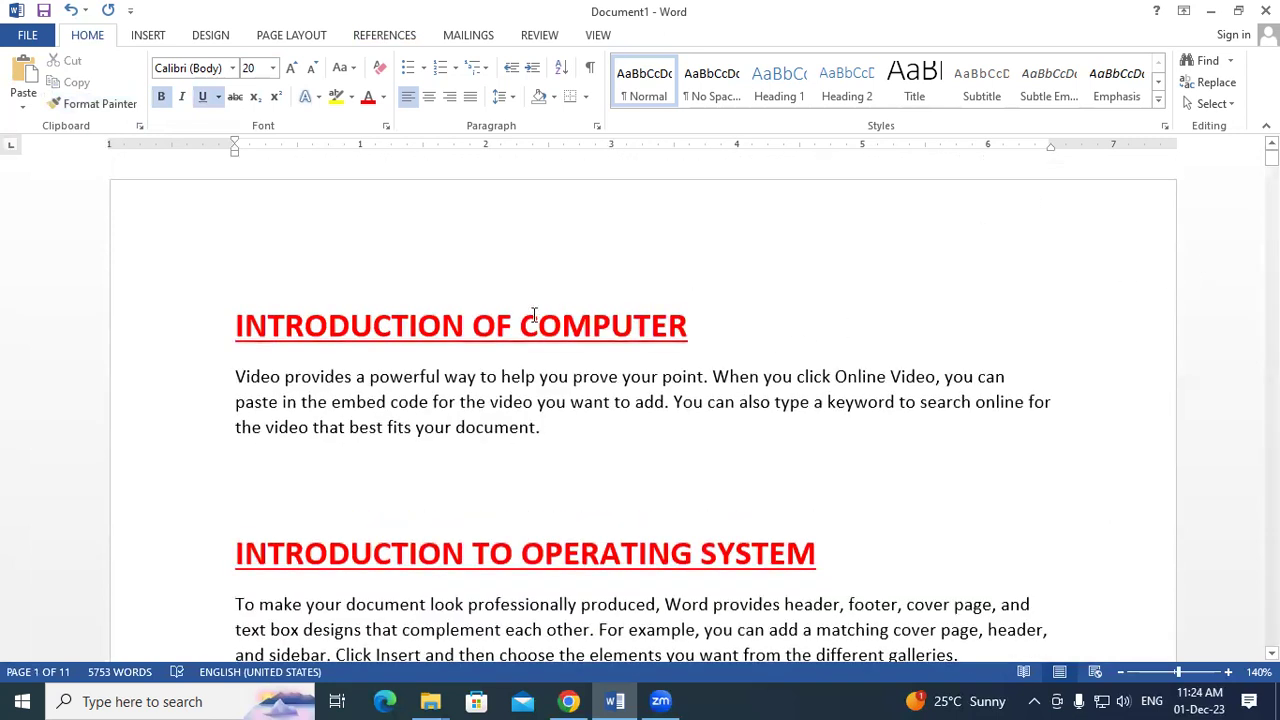
pyautogui.moveTo(537, 320); pyautogui.dragTo(590, 330)
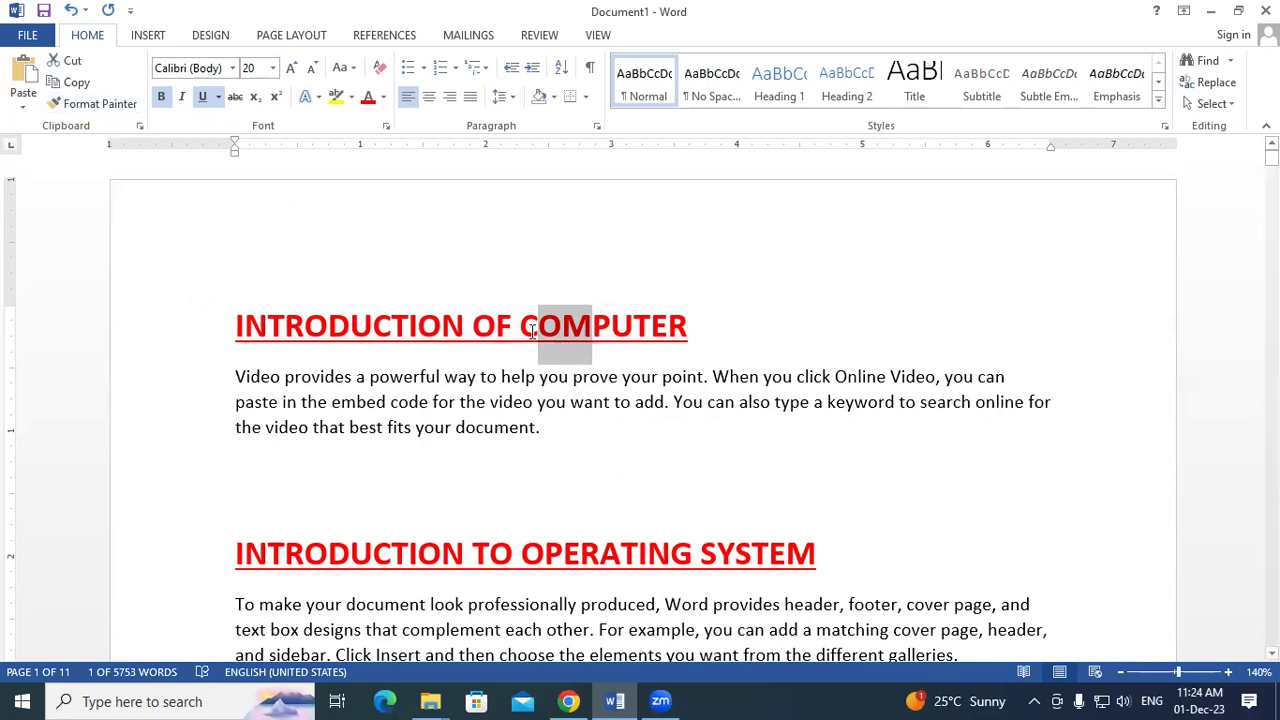
pyautogui.click(100, 104)
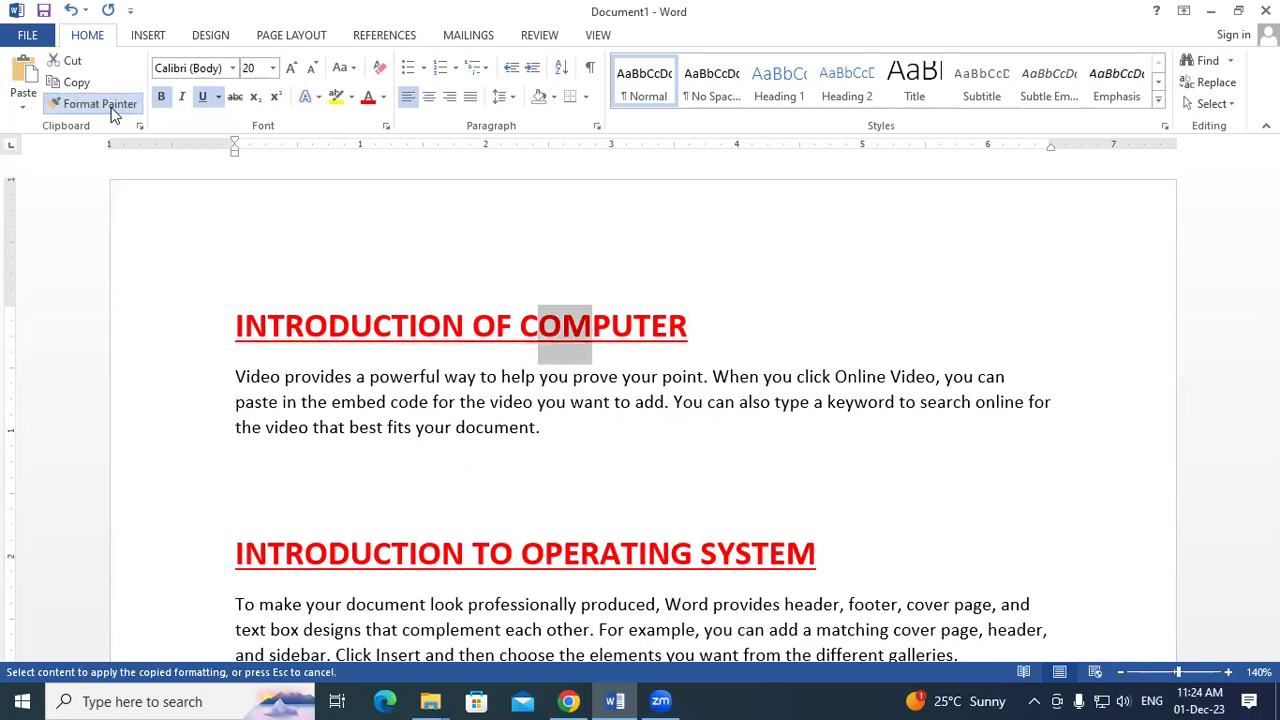
pyautogui.scroll(-8, 217, 240)
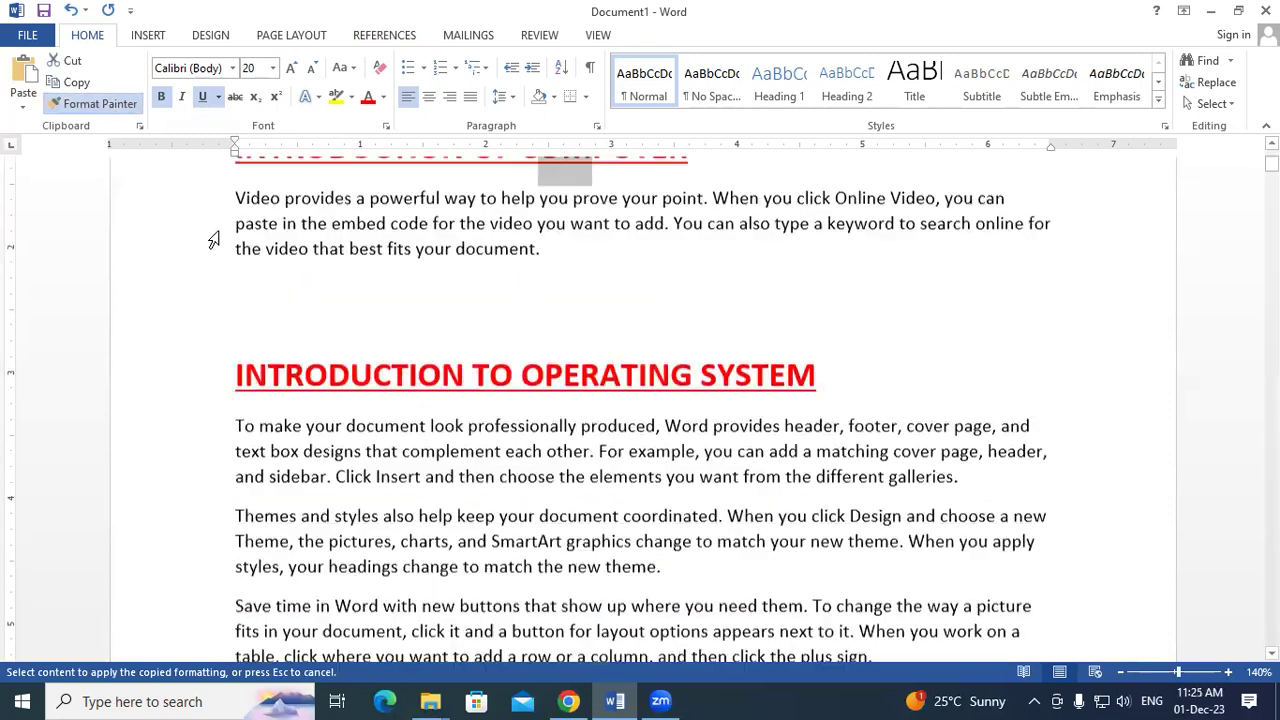
pyautogui.scroll(3, 230, 270)
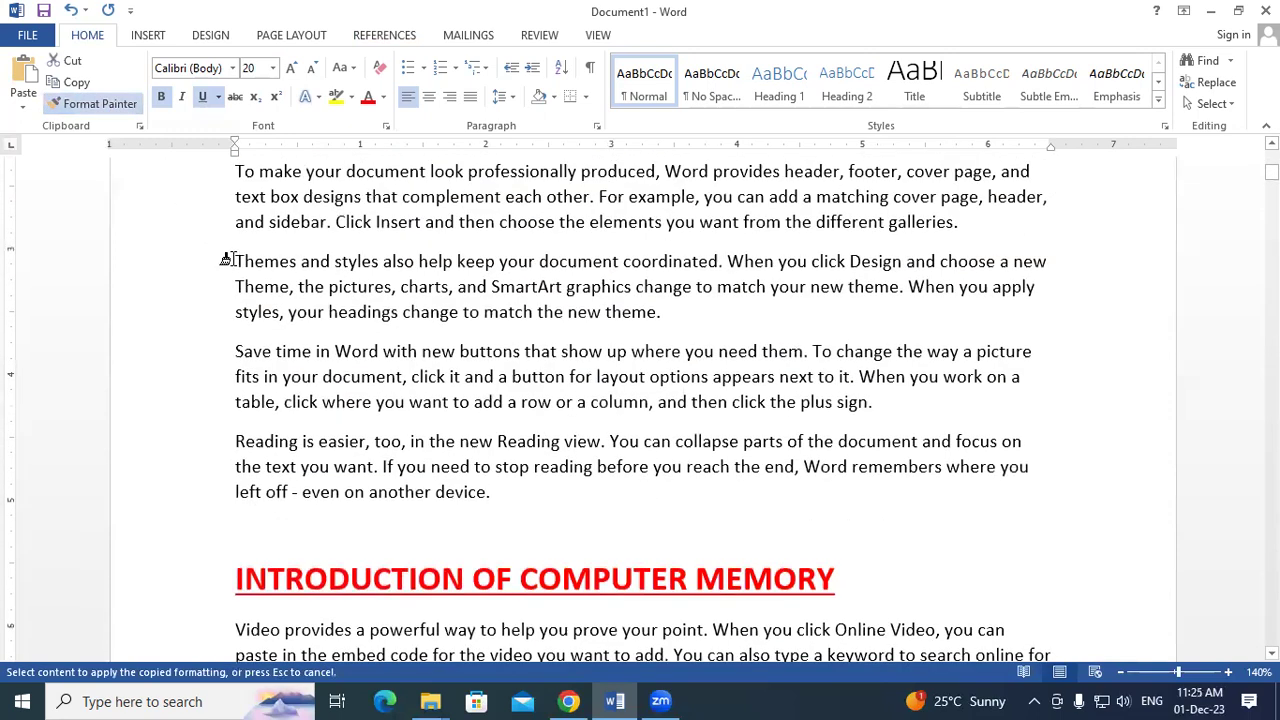
pyautogui.moveTo(226, 260); pyautogui.dragTo(421, 262)
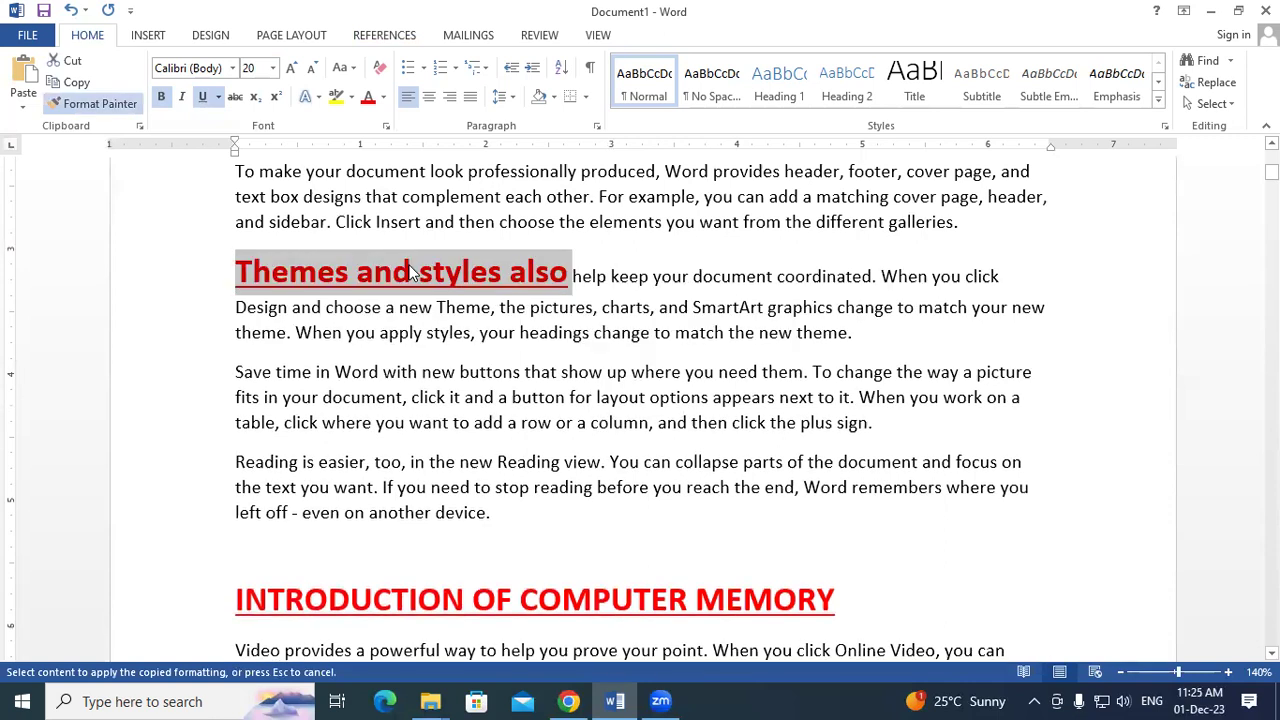
# Step: Apply the copied heading formatting to "Themes and styles also help" in the section under "INTRODUCTION OF COMPUTER MEMORY"
pyautogui.scroll(-7, 405, 268)
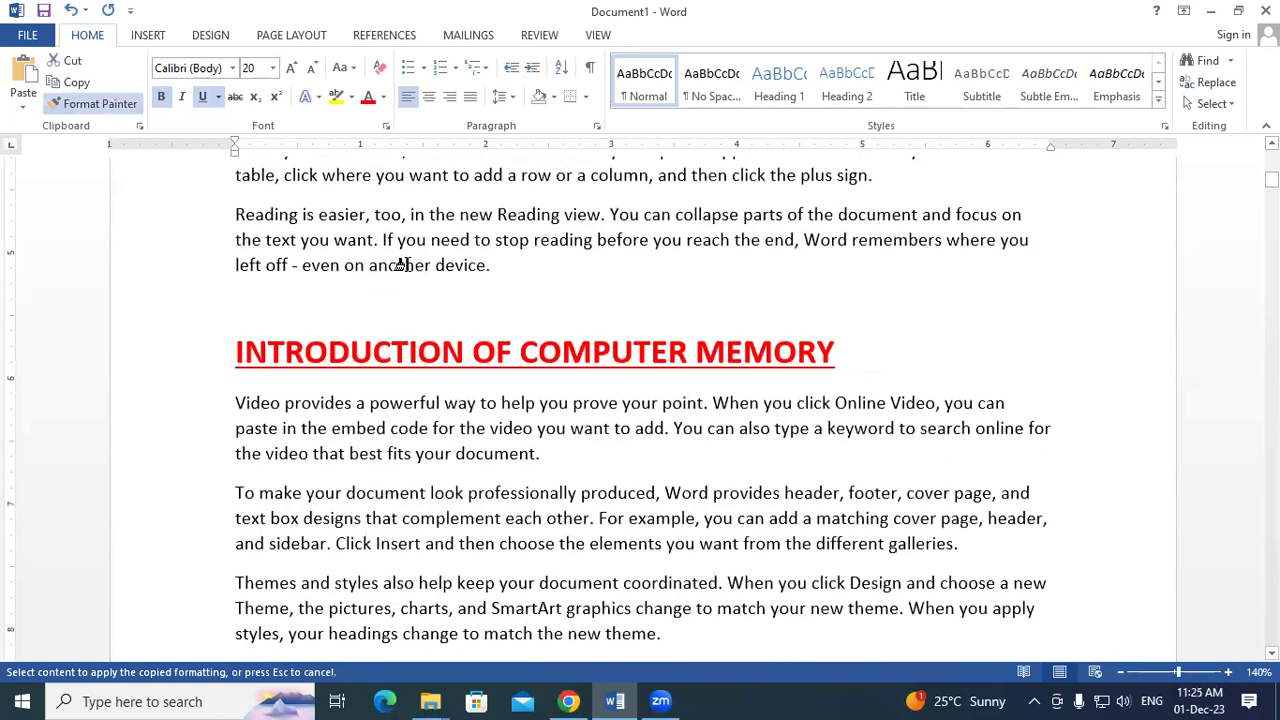
pyautogui.moveTo(233, 274); pyautogui.dragTo(435, 277)
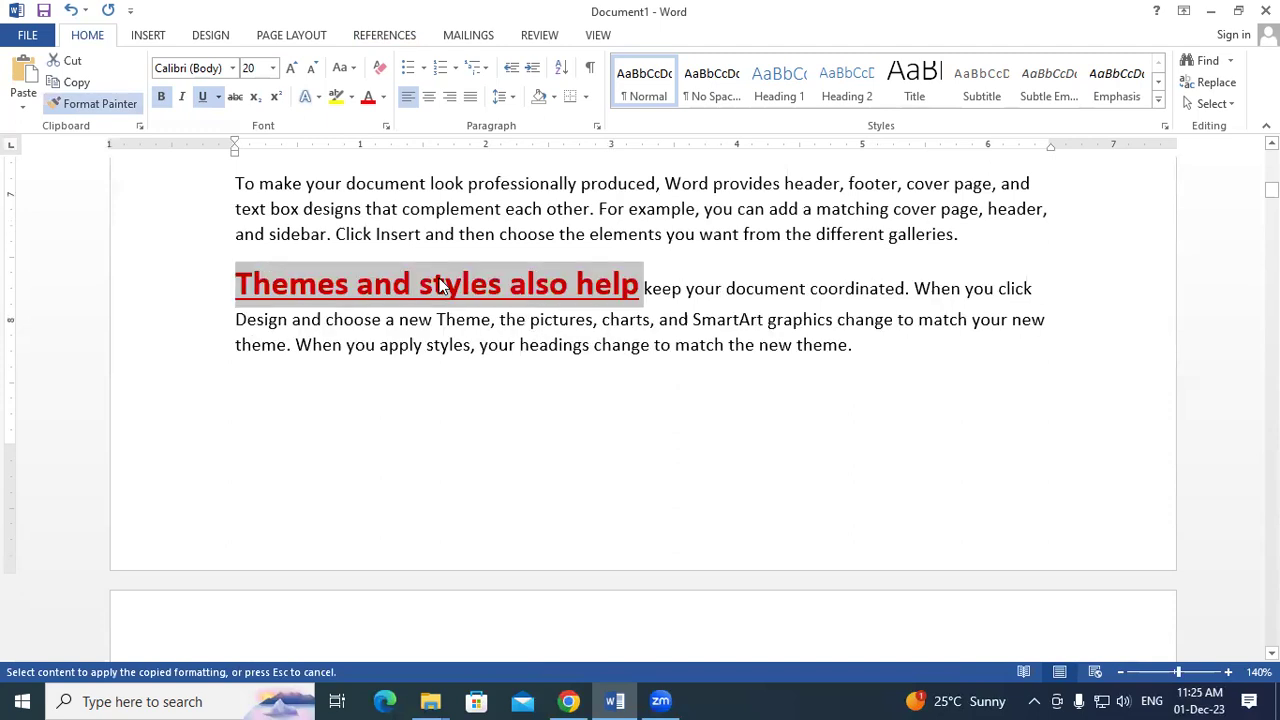
pyautogui.scroll(-5, 434, 277)
pyautogui.scroll(-4, 434, 277)
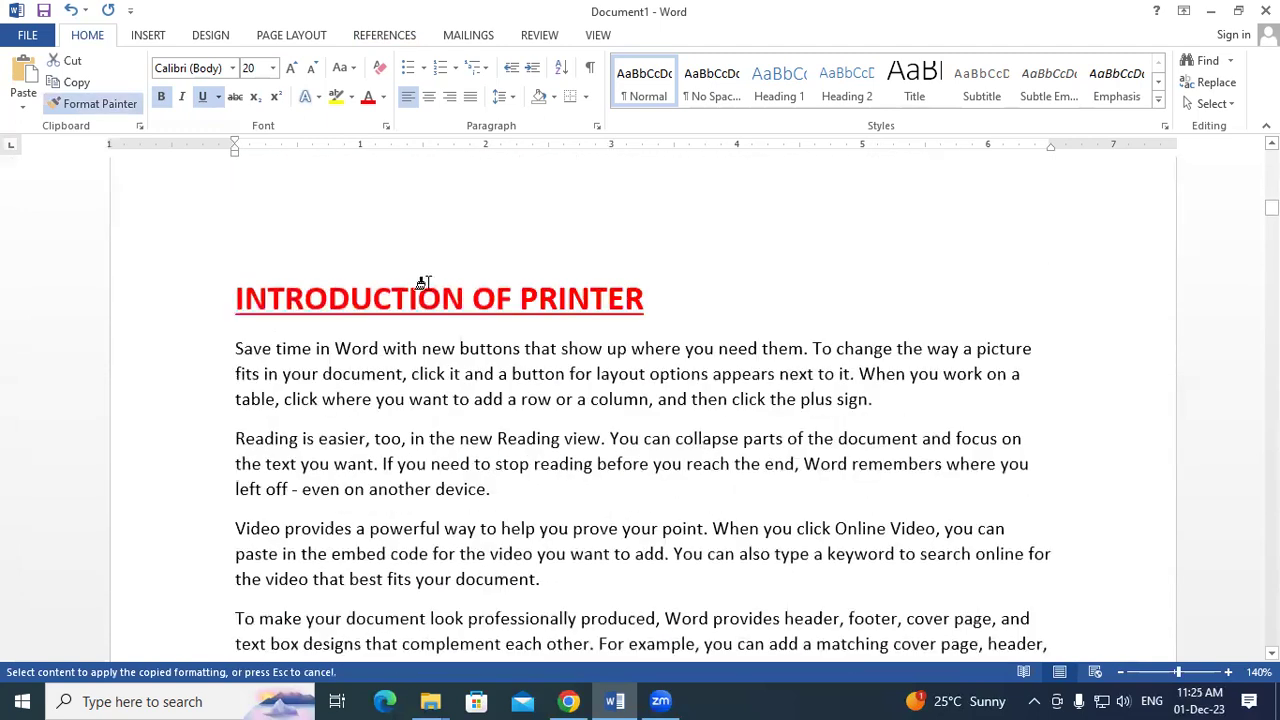
# Step: Apply the copied heading formatting to "Video provides a powerful" under "INTRODUCTION OF PRINTER" and to "Video provides a powerful way" further down page 2
pyautogui.moveTo(226, 398); pyautogui.dragTo(436, 401)
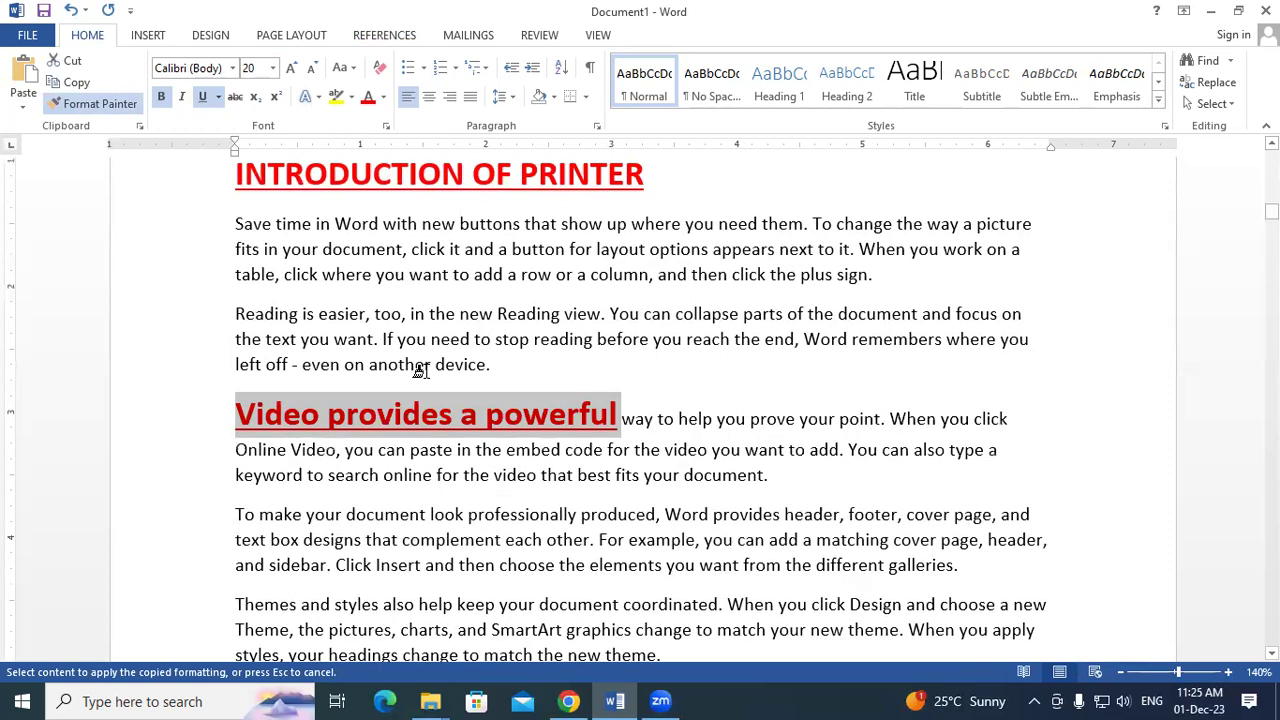
pyautogui.hotkey('ctrl', 'z')
pyautogui.hotkey('ctrl', 'z')
pyautogui.scroll(-2, 417, 369)
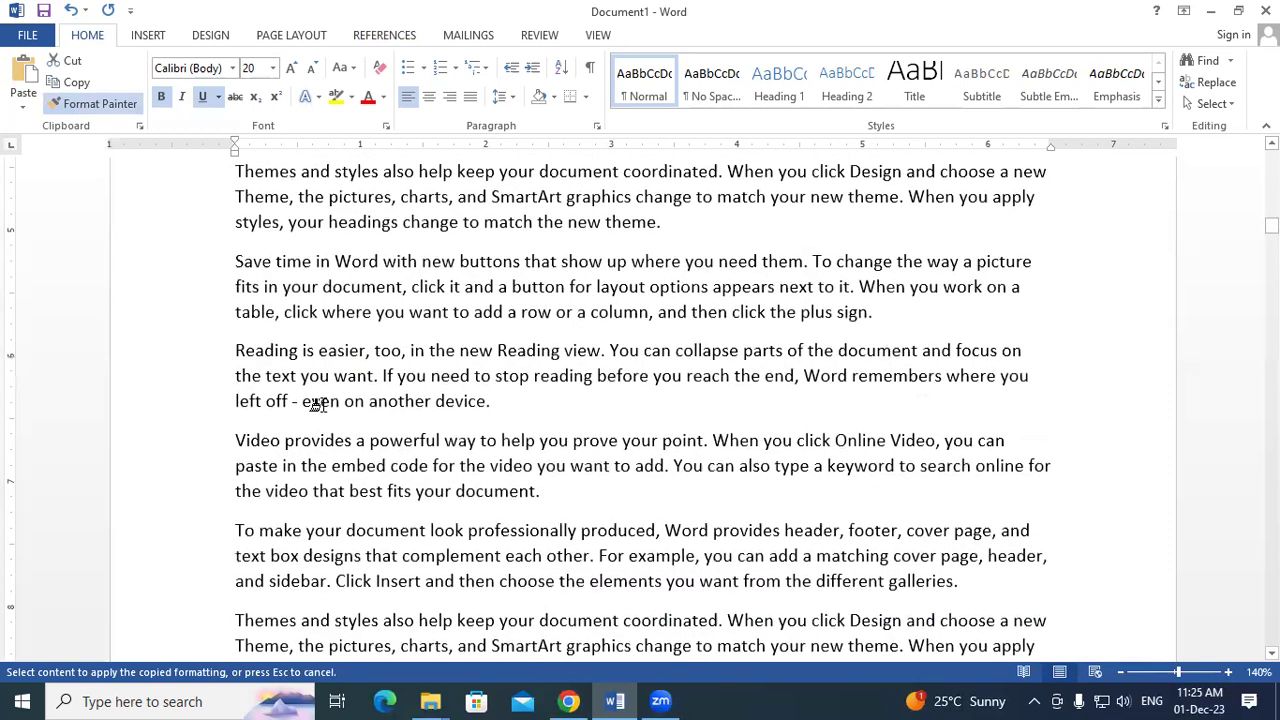
pyautogui.moveTo(226, 440); pyautogui.dragTo(476, 441)
pyautogui.scroll(-6, 457, 443)
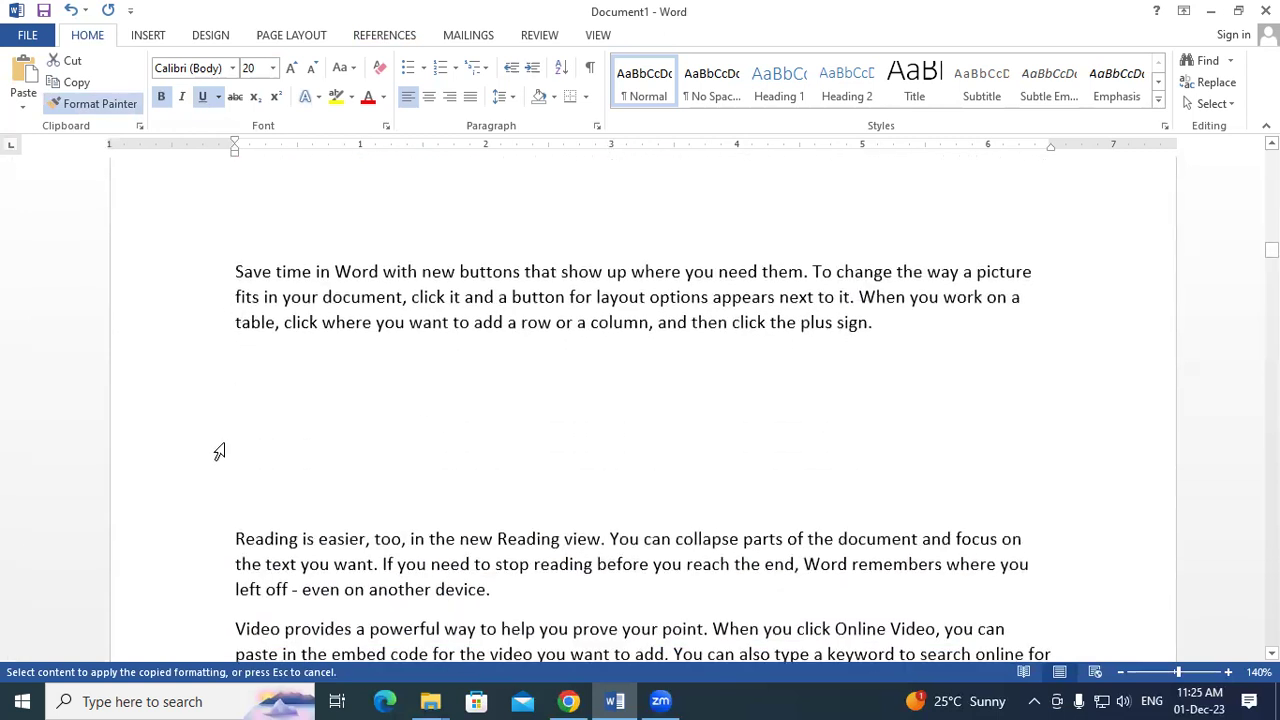
pyautogui.moveTo(246, 538); pyautogui.dragTo(280, 537)
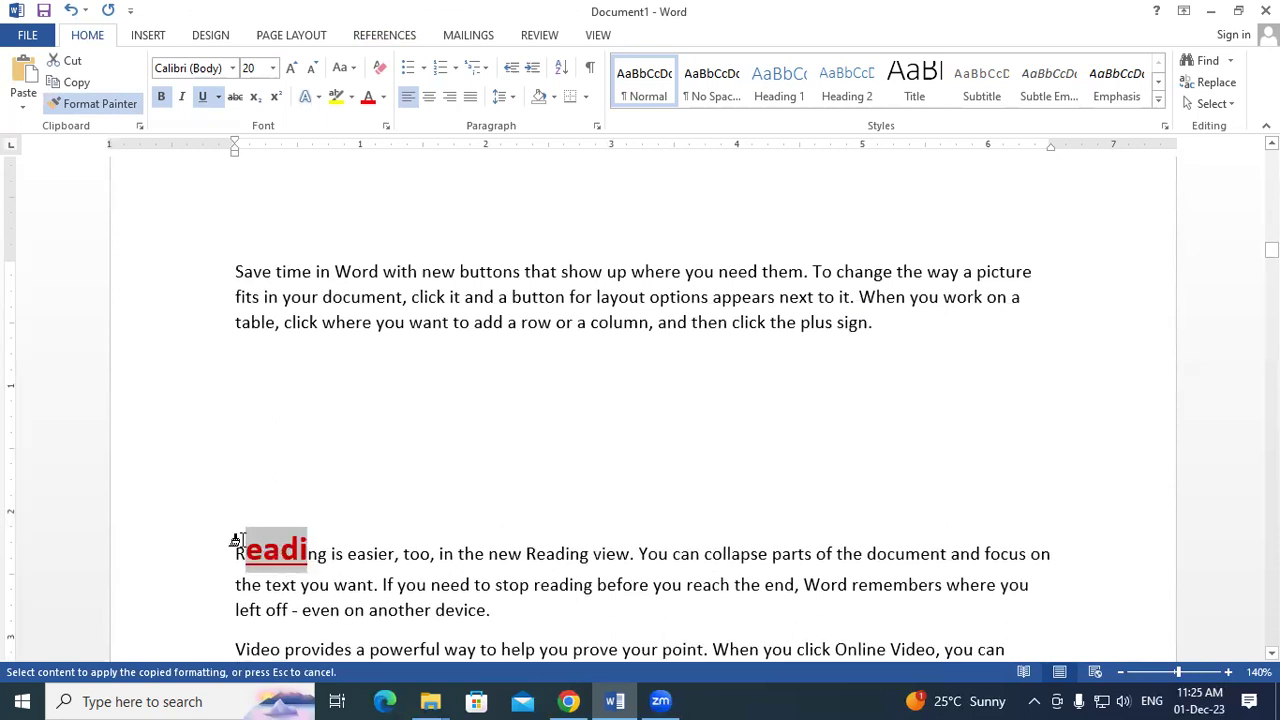
pyautogui.hotkey('ctrl', 'z')
pyautogui.press('Escape')
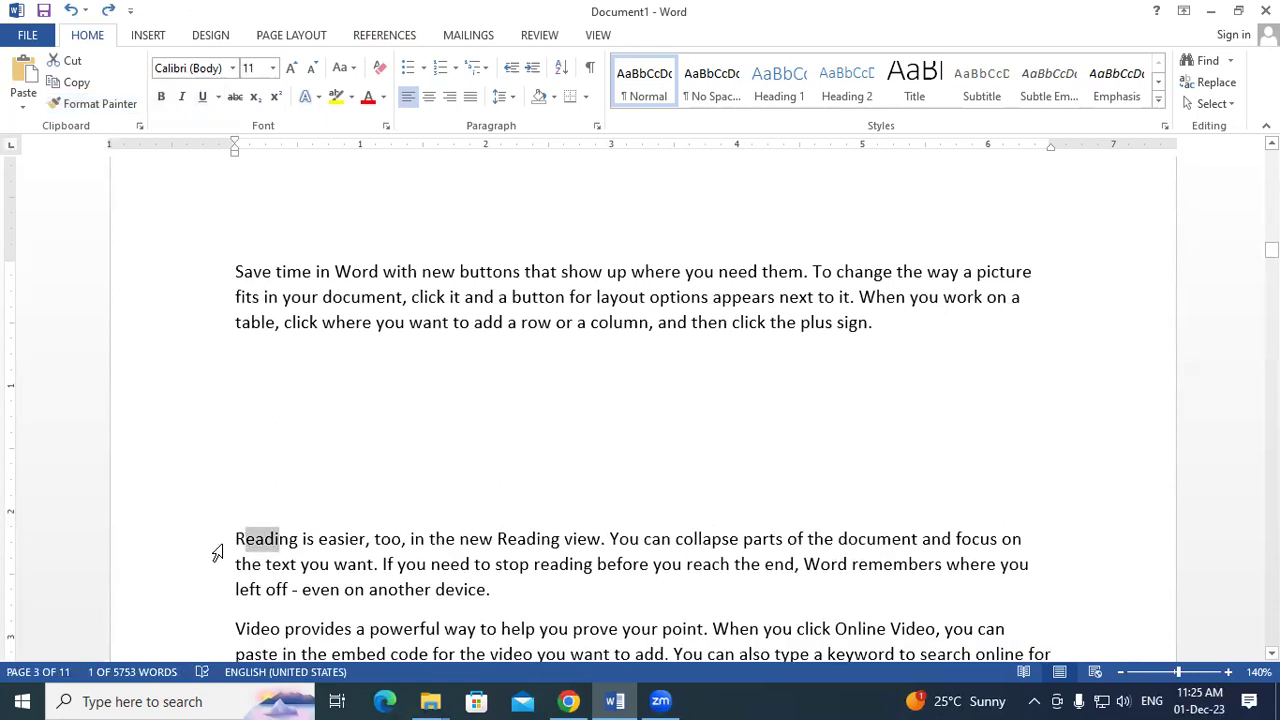
pyautogui.click(241, 535)
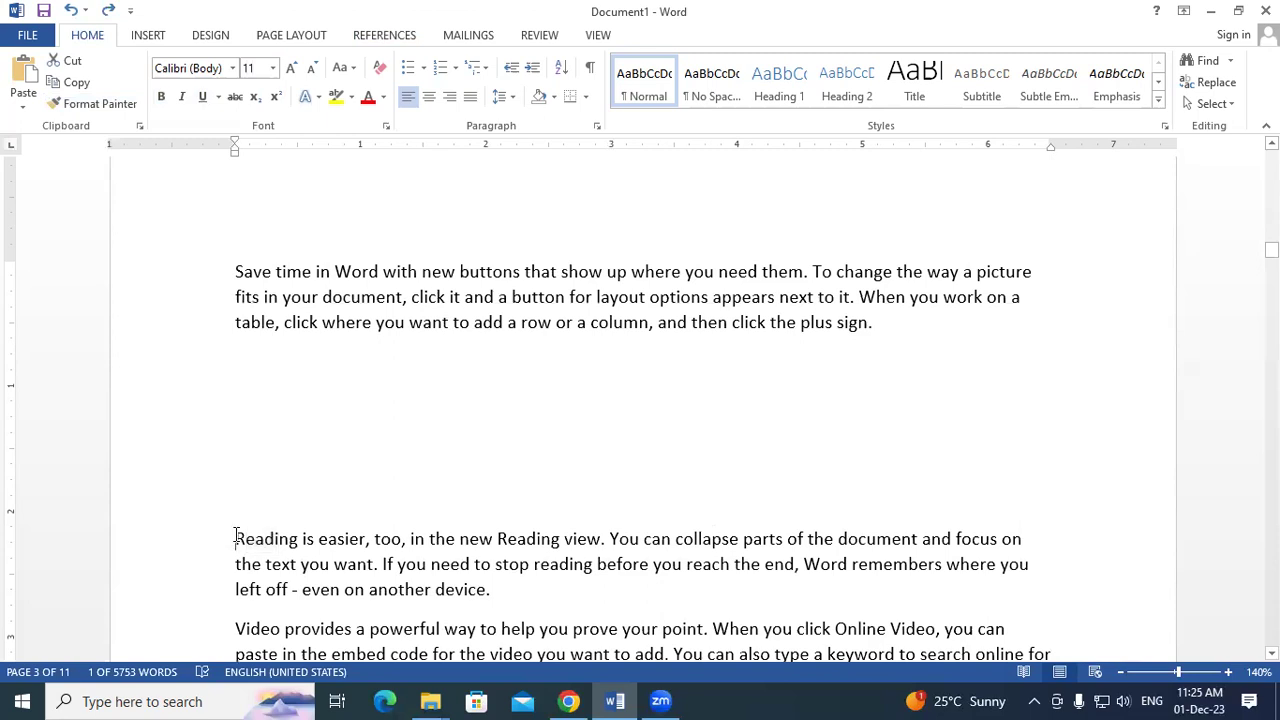
# Step: Copy the formatting of "Video provides a powerful" with Format Painter kept active and apply it to "To make your document" on page 3
pyautogui.scroll(5, 314, 437)
pyautogui.scroll(3, 316, 438)
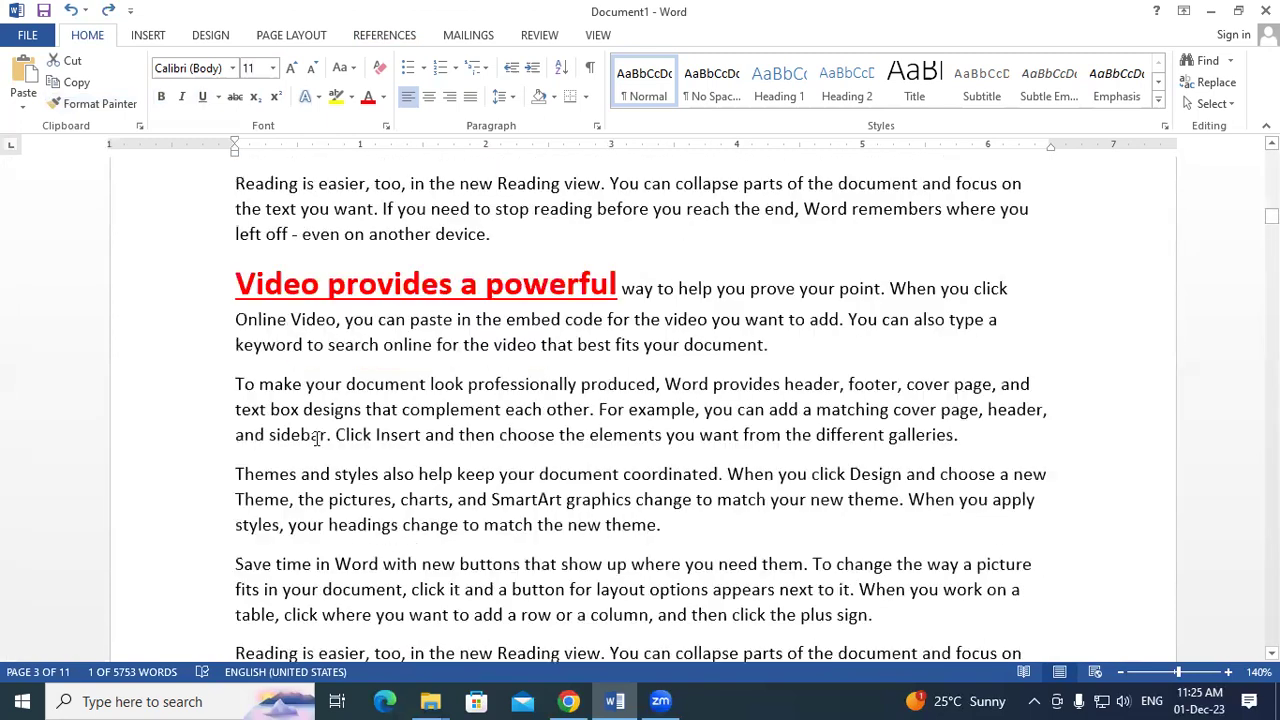
pyautogui.moveTo(285, 287); pyautogui.dragTo(335, 290)
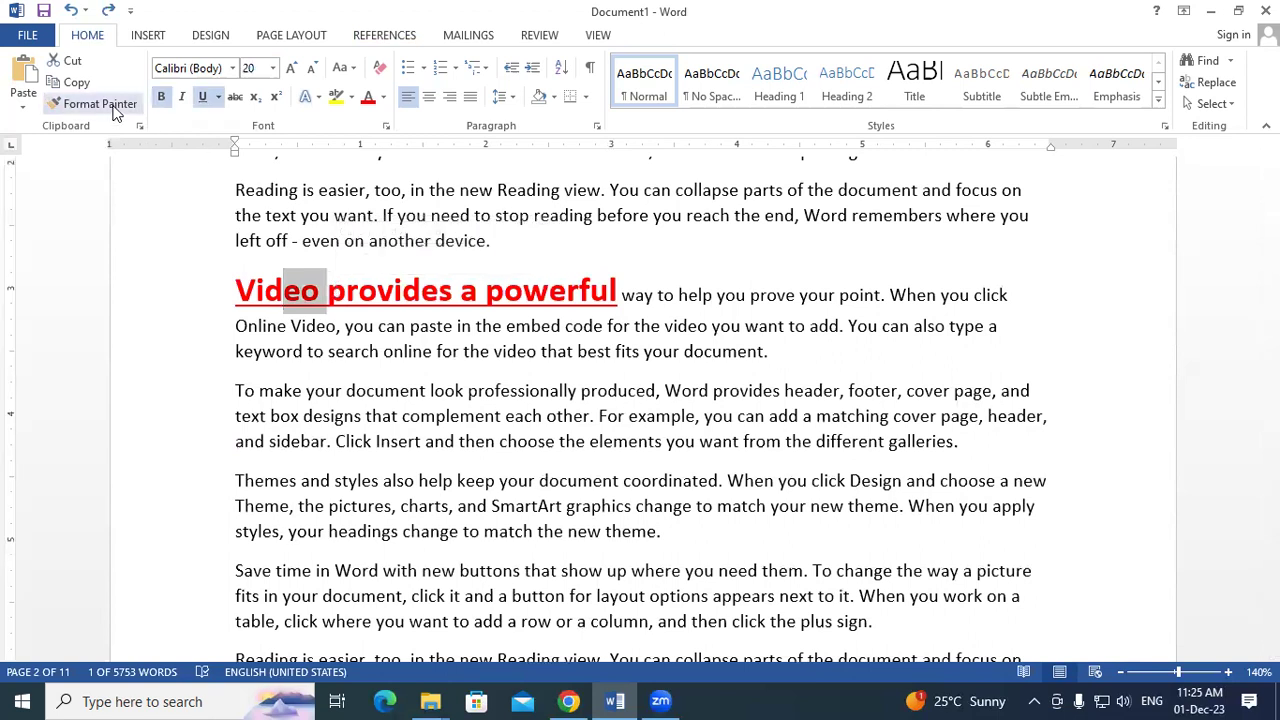
pyautogui.click(100, 103)
pyautogui.scroll(-1, 337, 530)
pyautogui.scroll(-6, 337, 530)
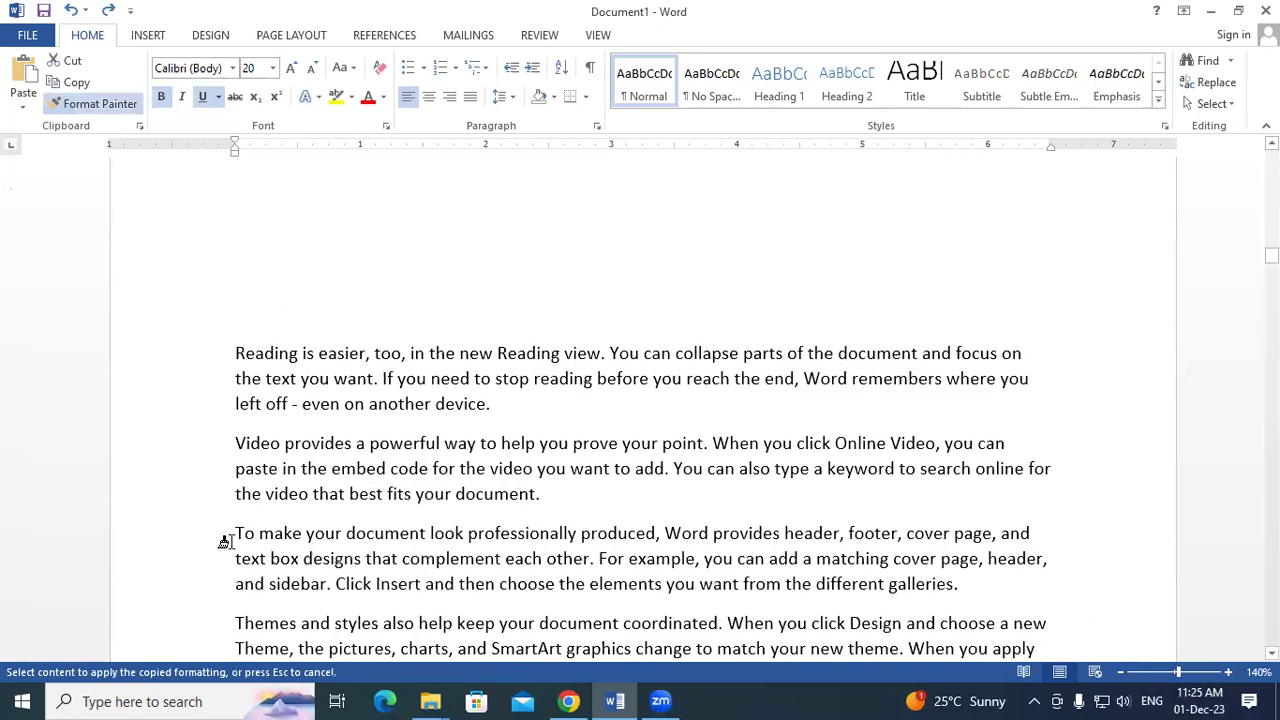
pyautogui.moveTo(228, 531); pyautogui.dragTo(425, 531)
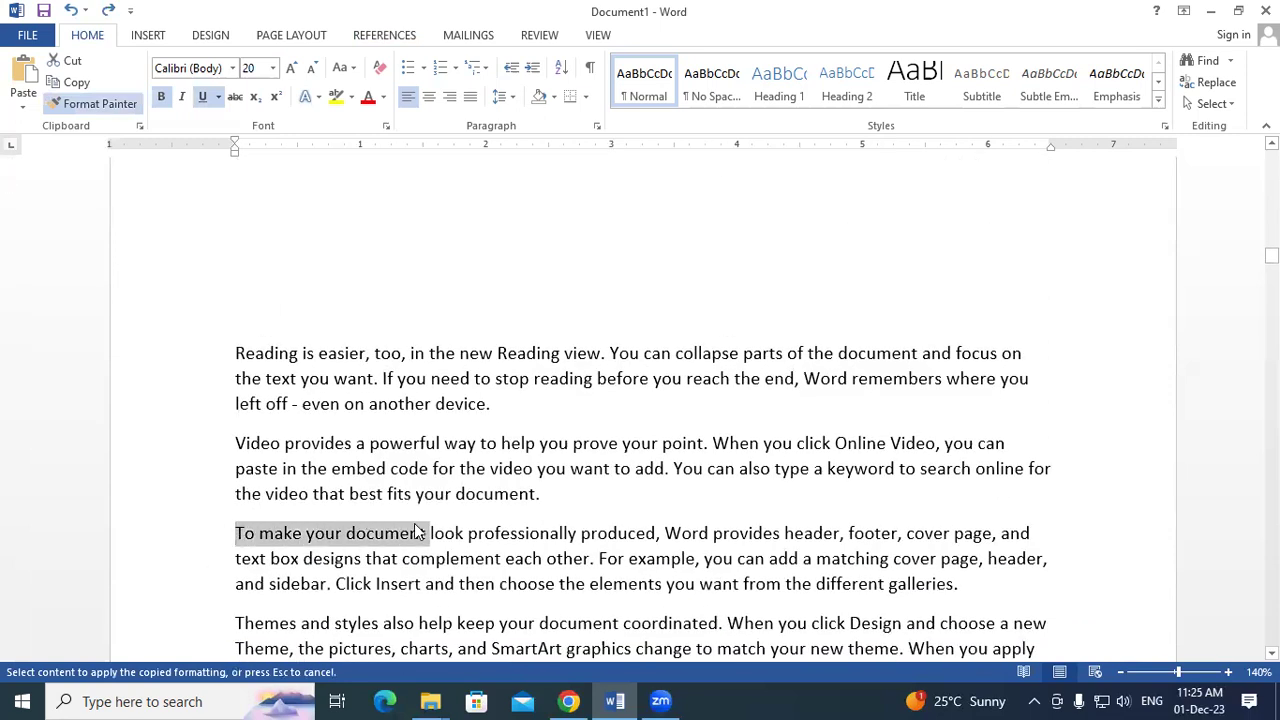
# Step: Apply the copied formatting to "Reading is easier, too, in the" and "Themes and styles also help keep your document" on page 3, and turn off Format Painter
pyautogui.scroll(-5, 258, 495)
pyautogui.moveTo(229, 531); pyautogui.dragTo(463, 547)
pyautogui.scroll(-5, 414, 534)
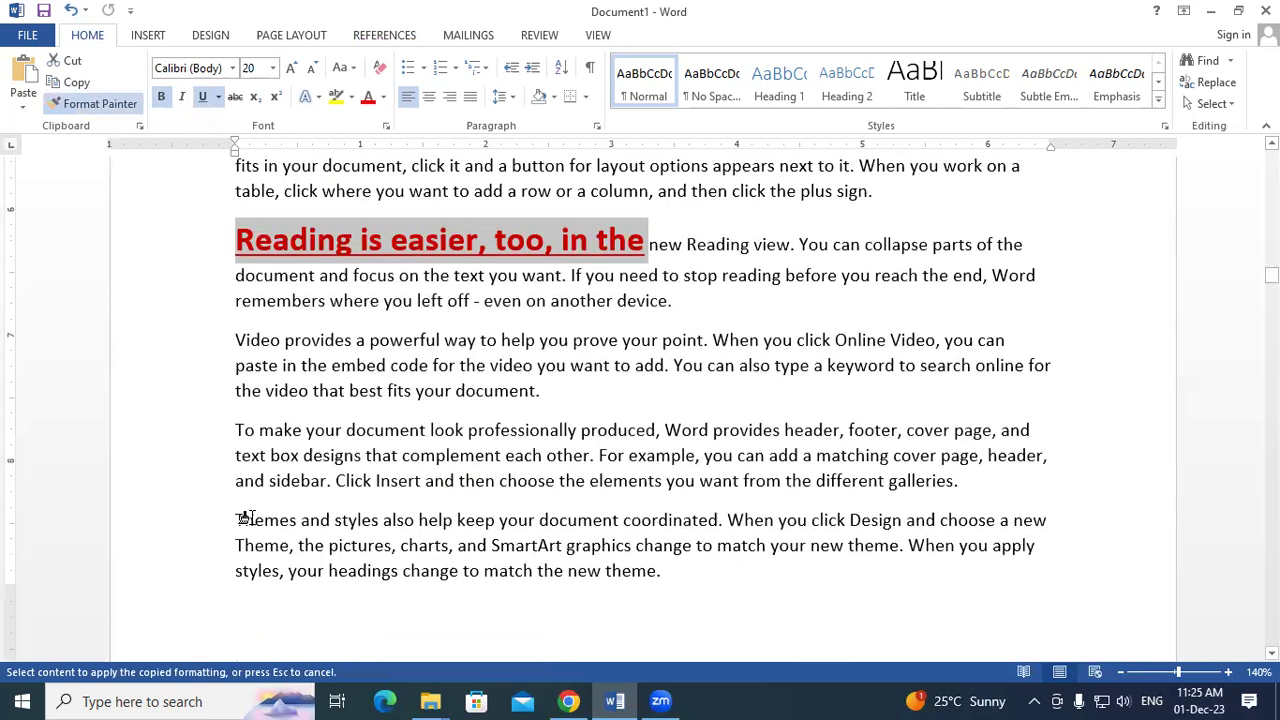
pyautogui.moveTo(230, 520); pyautogui.dragTo(545, 530)
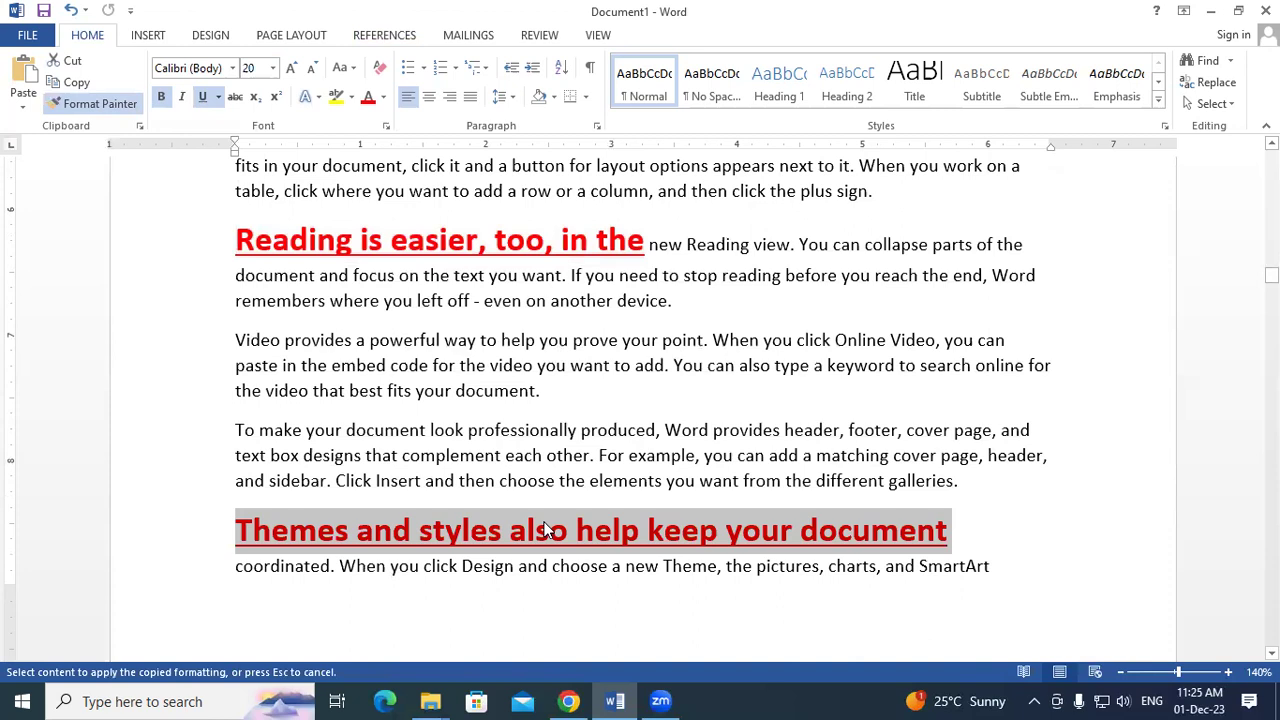
pyautogui.hotkey('ctrl', 'z')
pyautogui.hotkey('ctrl', 'z')
pyautogui.hotkey('ctrl', 'z')
pyautogui.hotkey('ctrl', 'z')
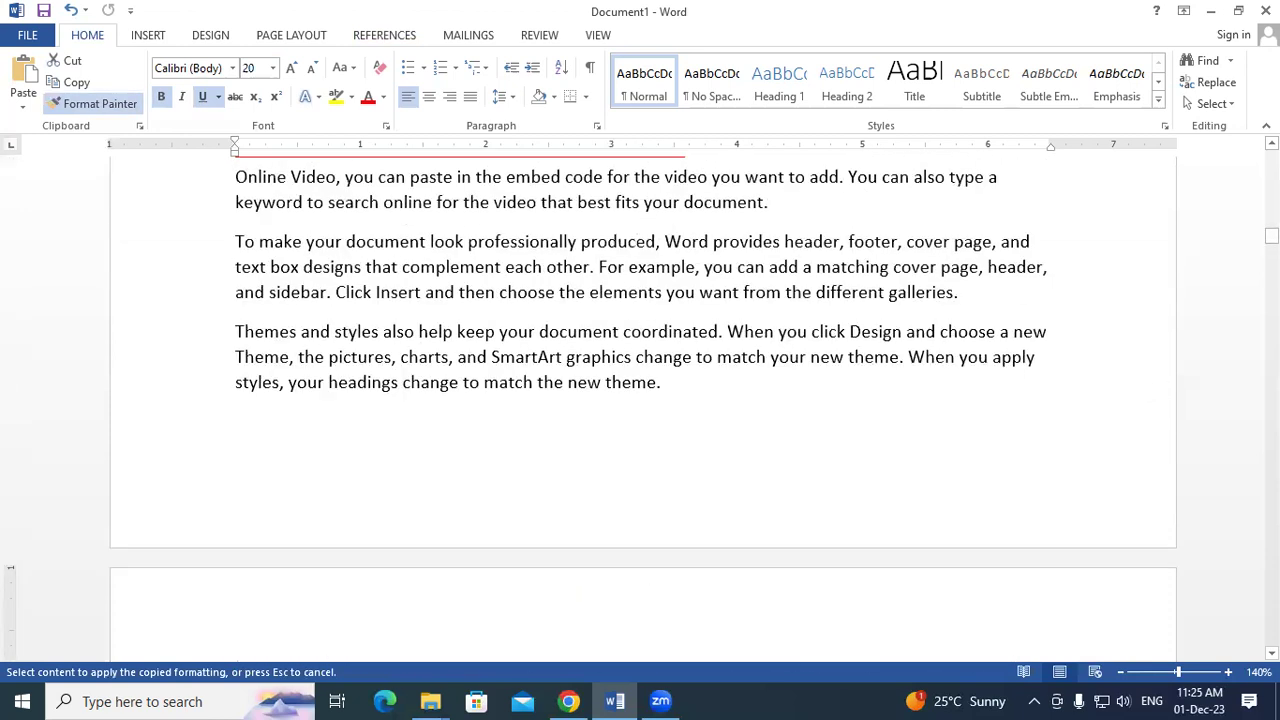
pyautogui.moveTo(1272, 236); pyautogui.dragTo(1272, 156)
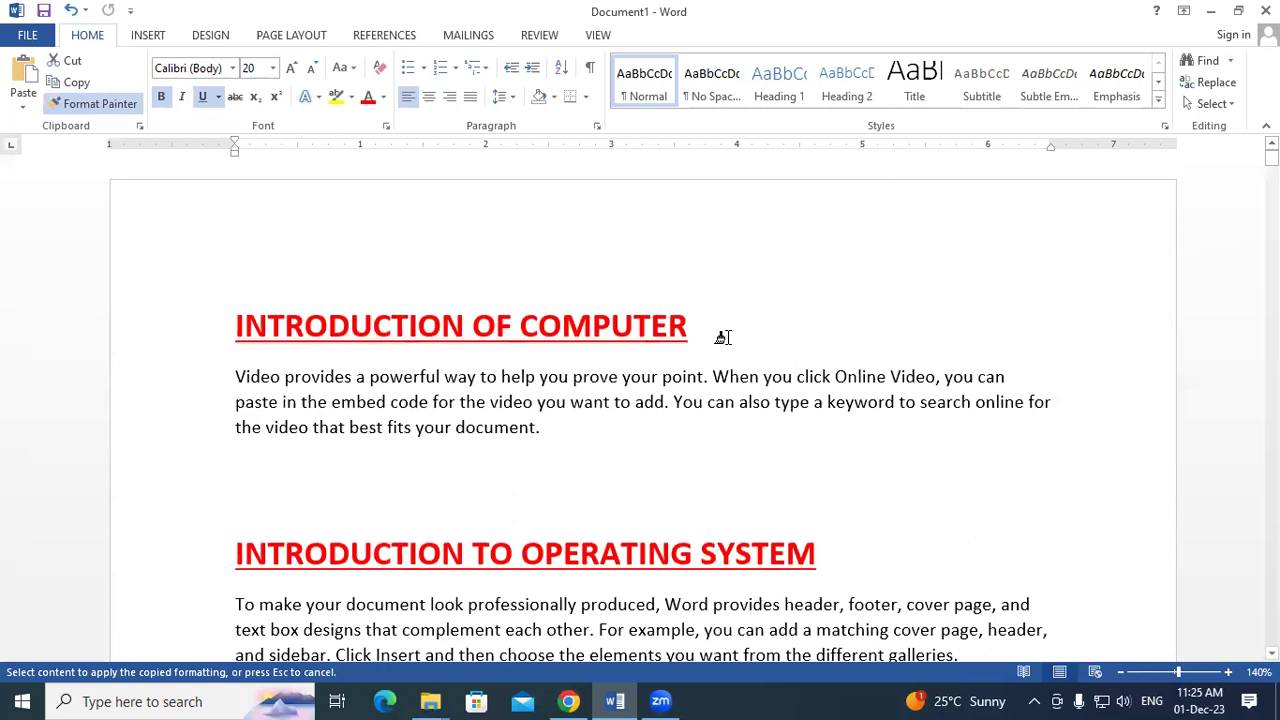
pyautogui.click(92, 103)
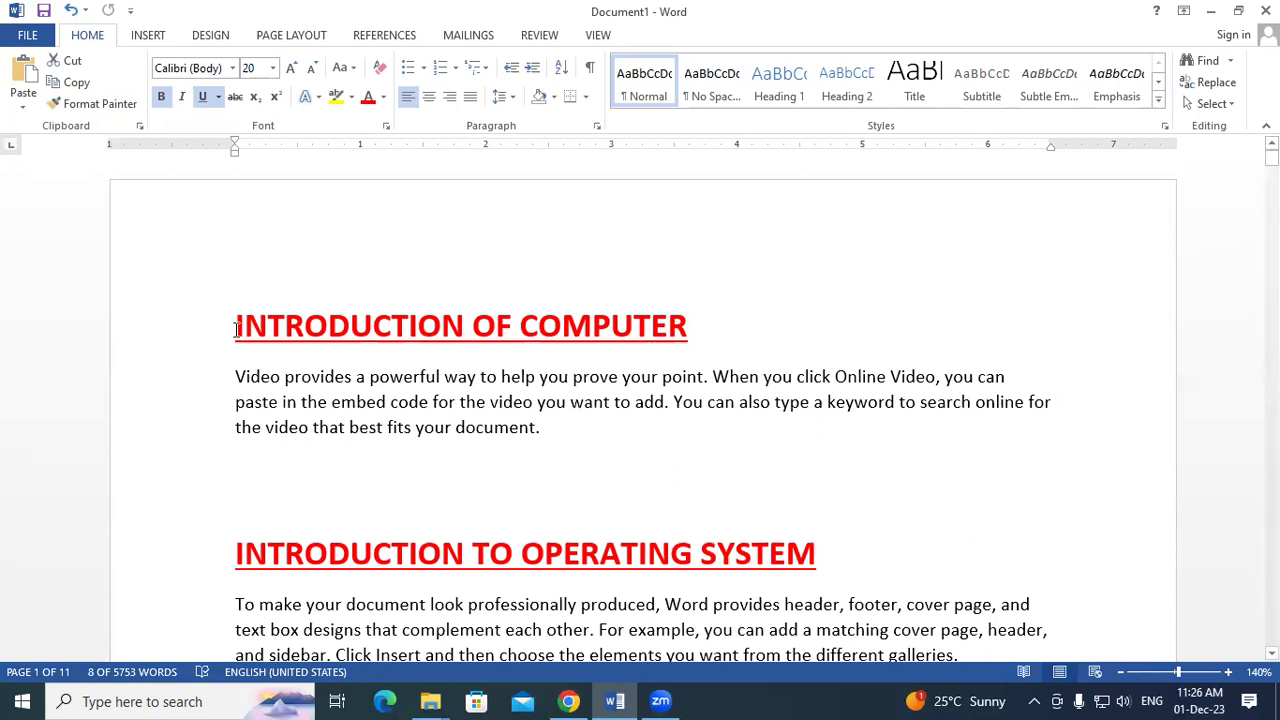
# Step: Mark the "INTRODUCTION OF COMPUTER" heading as a Level 1 entry for the table of contents
pyautogui.moveTo(236, 326); pyautogui.dragTo(659, 338)
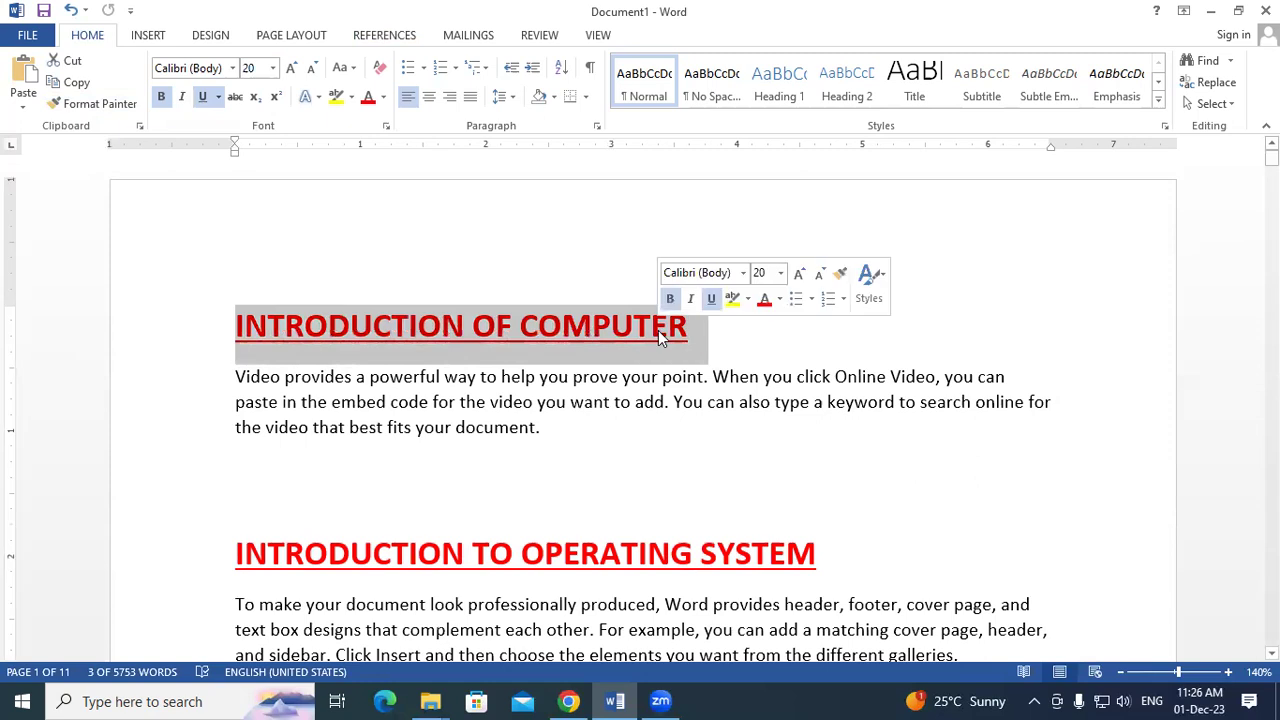
pyautogui.click(396, 40)
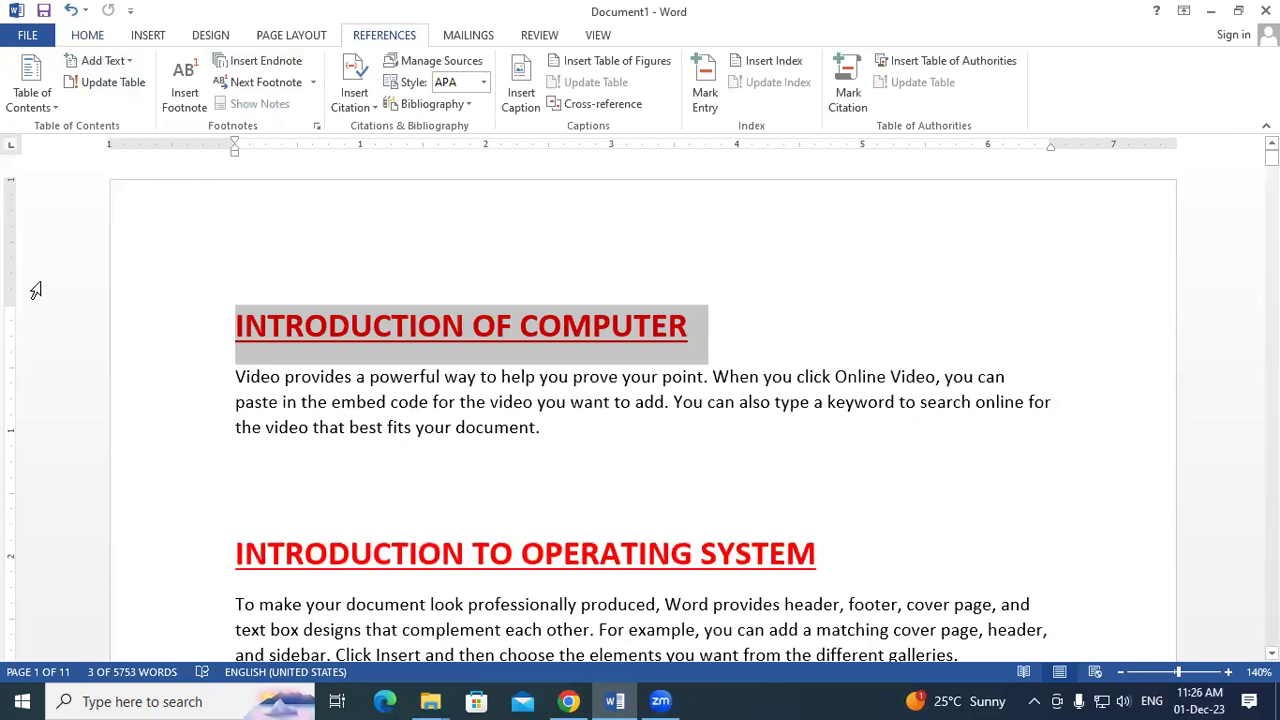
pyautogui.click(110, 64)
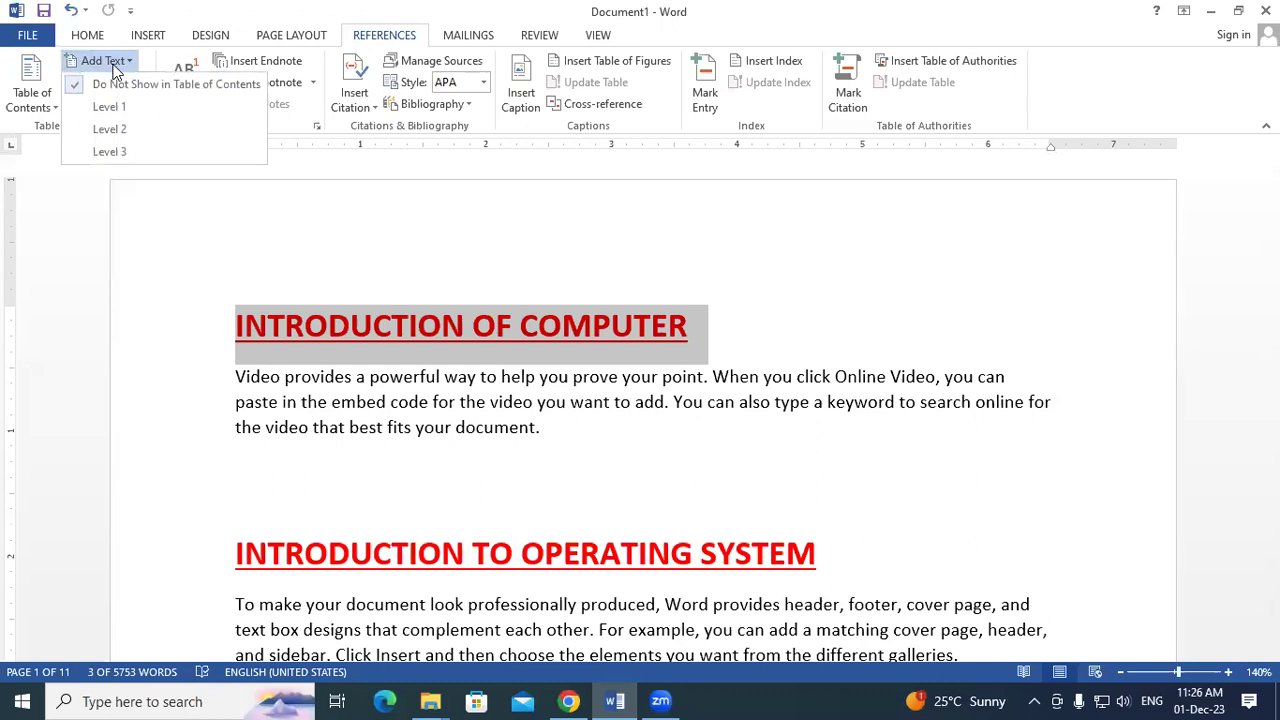
pyautogui.click(110, 107)
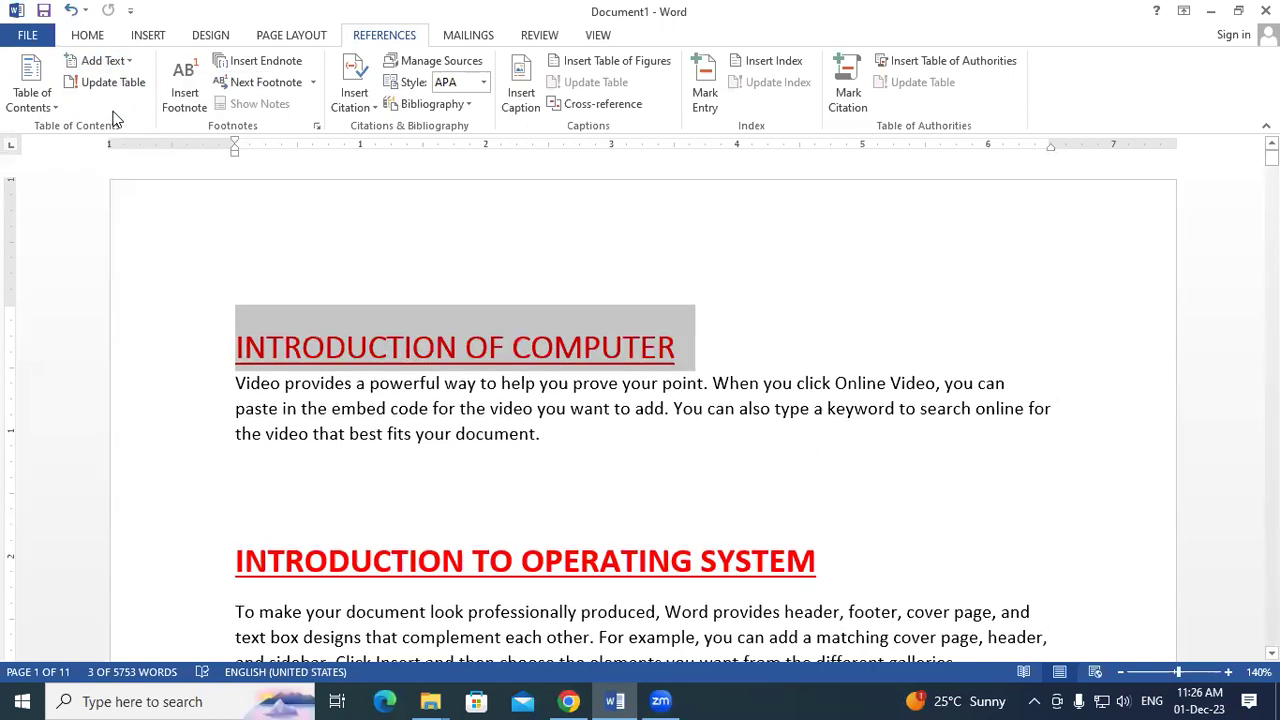
pyautogui.click(96, 36)
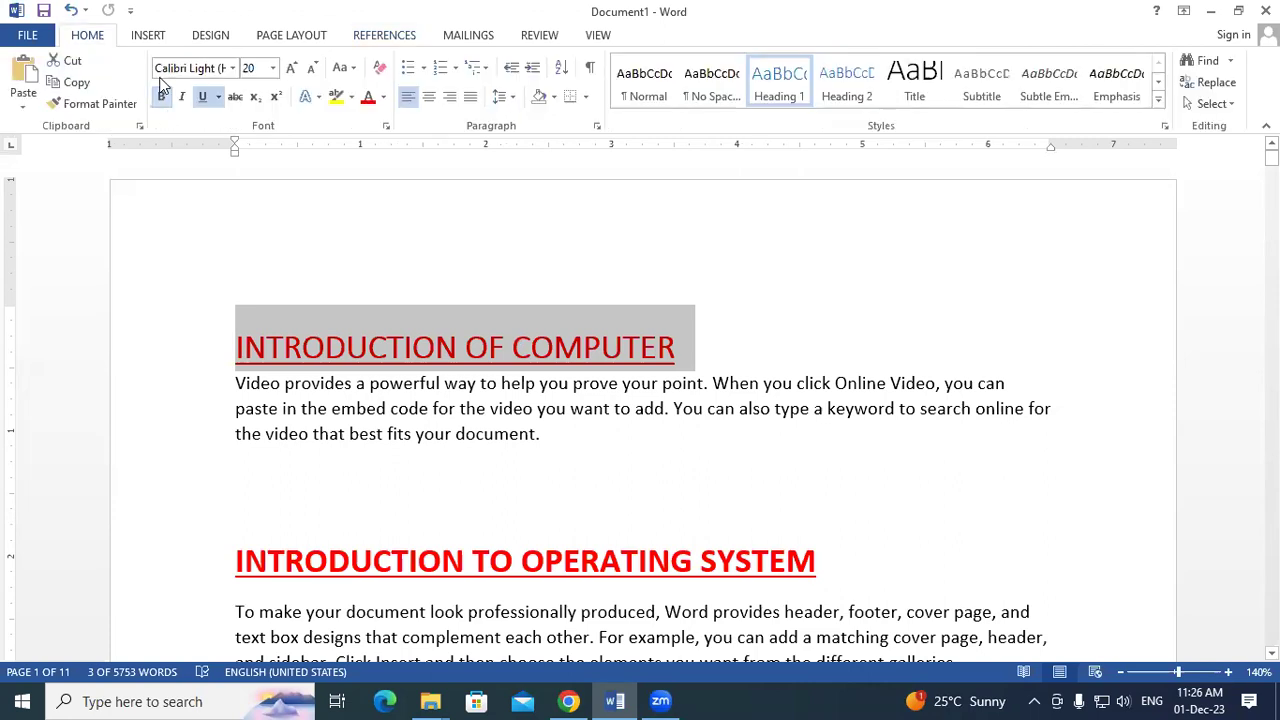
# Step: Mark the "INTRODUCTION TO OPERATING SYSTEM" heading as a Level 2 entry for the table of contents
pyautogui.moveTo(234, 552); pyautogui.dragTo(834, 560)
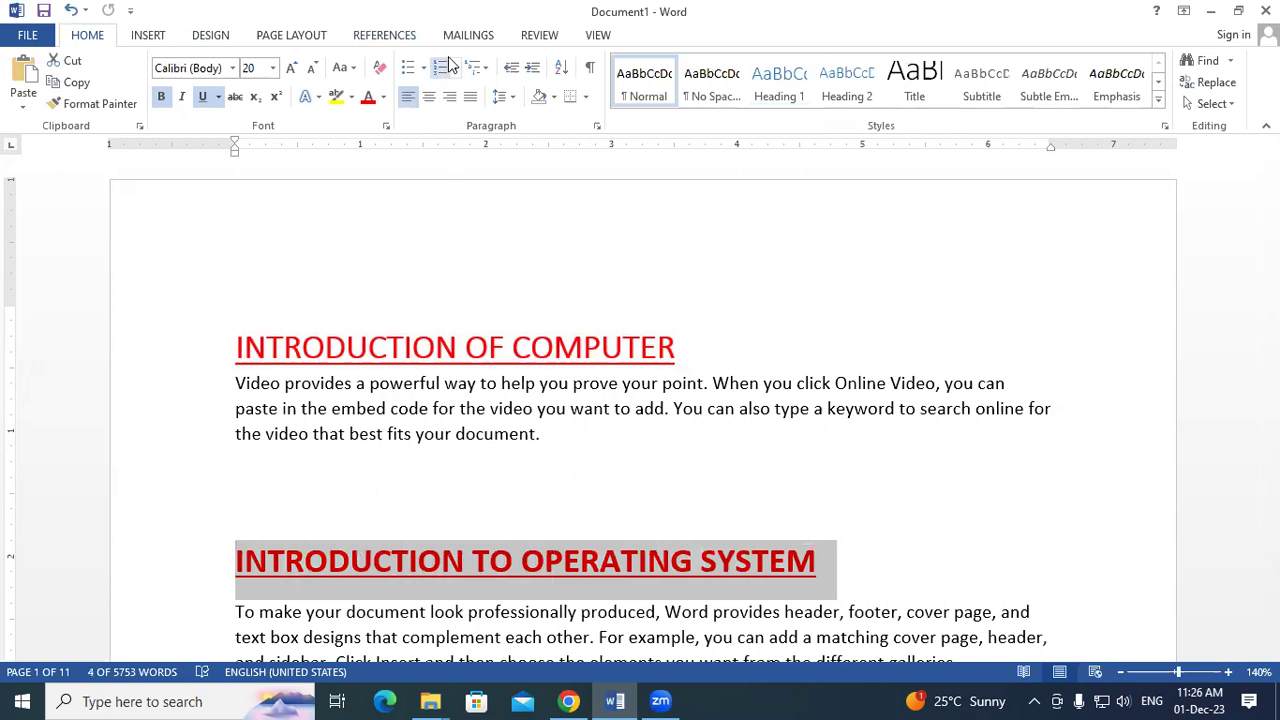
pyautogui.click(401, 36)
pyautogui.click(100, 62)
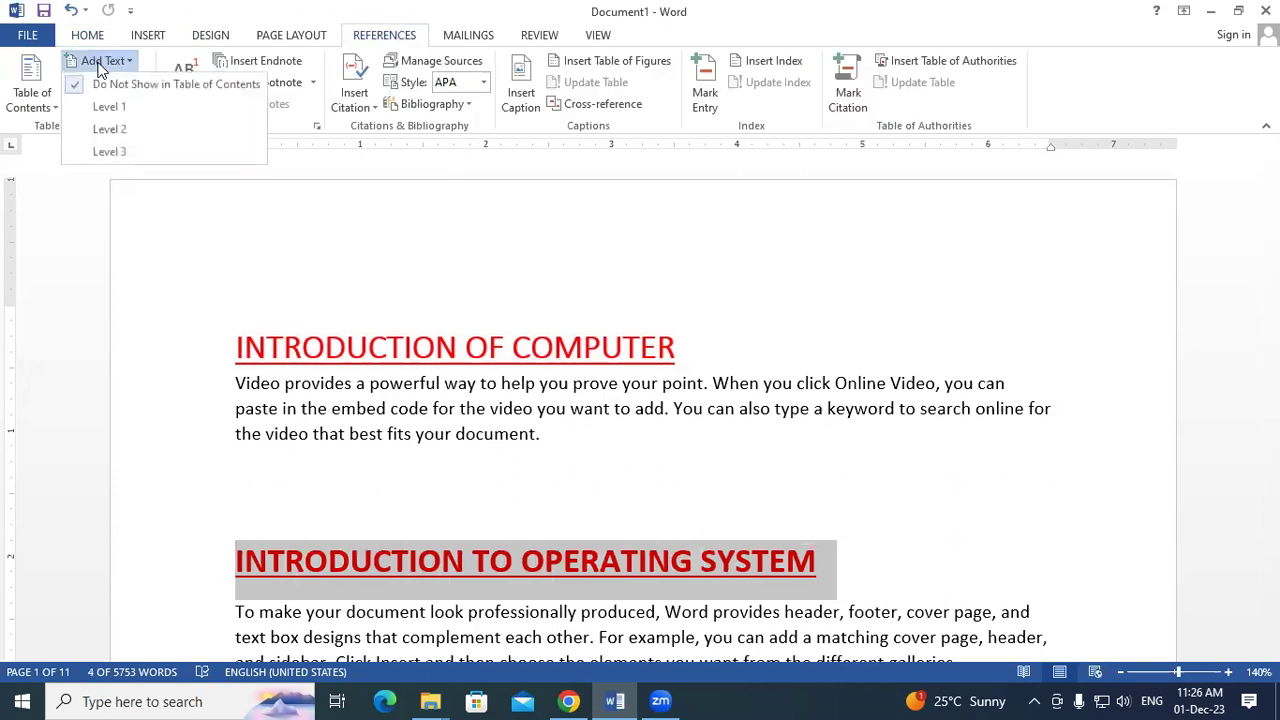
pyautogui.click(110, 133)
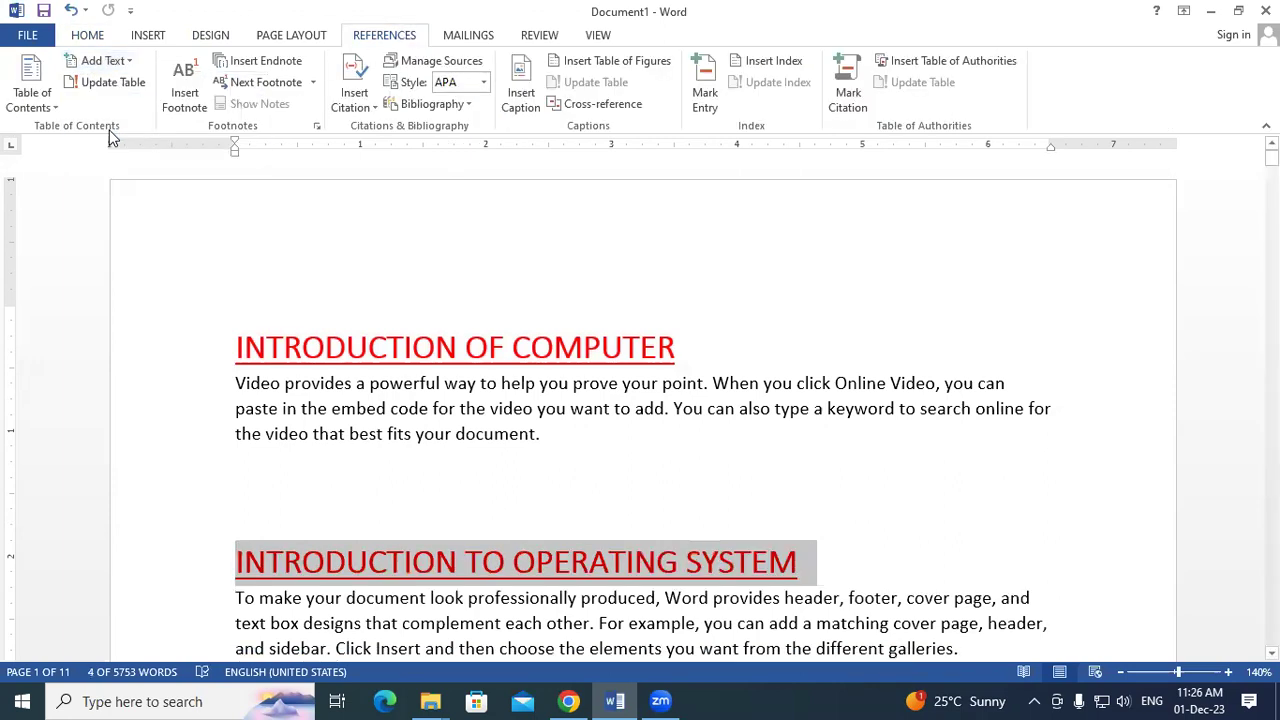
# Step: Mark "Themes and styles also" in the operating system section as a Level 3 entry for the table of contents
pyautogui.scroll(-6, 271, 337)
pyautogui.scroll(3, 271, 337)
pyautogui.moveTo(236, 392); pyautogui.dragTo(570, 395)
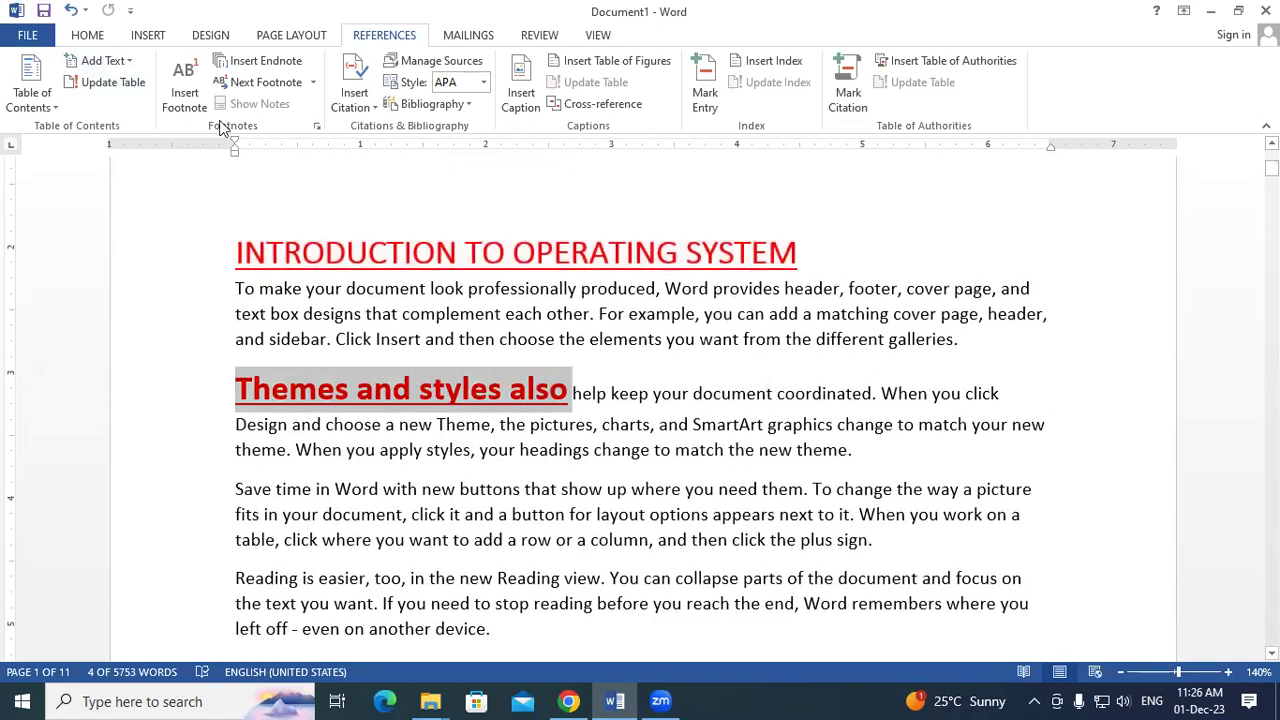
pyautogui.click(104, 61)
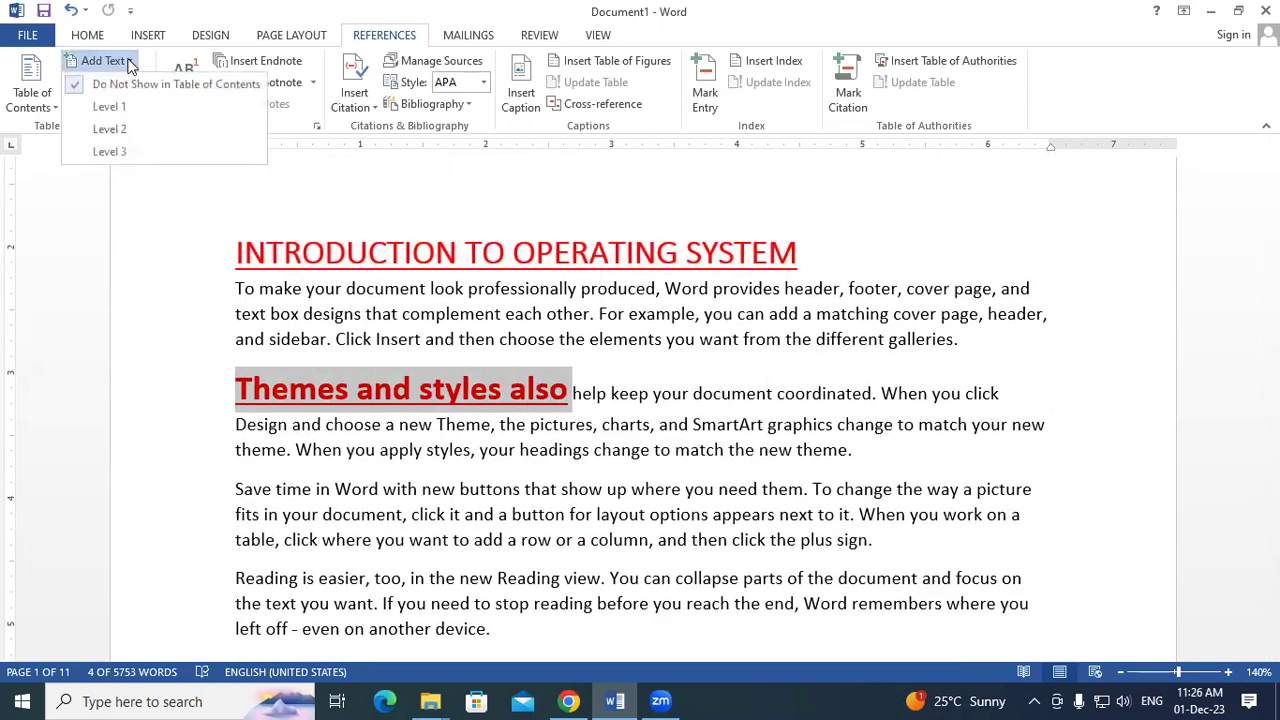
pyautogui.click(127, 152)
# Step: Mark the "INTRODUCTION OF COMPUTER MEMORY" heading as a Level 1 entry for the table of contents
pyautogui.scroll(-4, 232, 346)
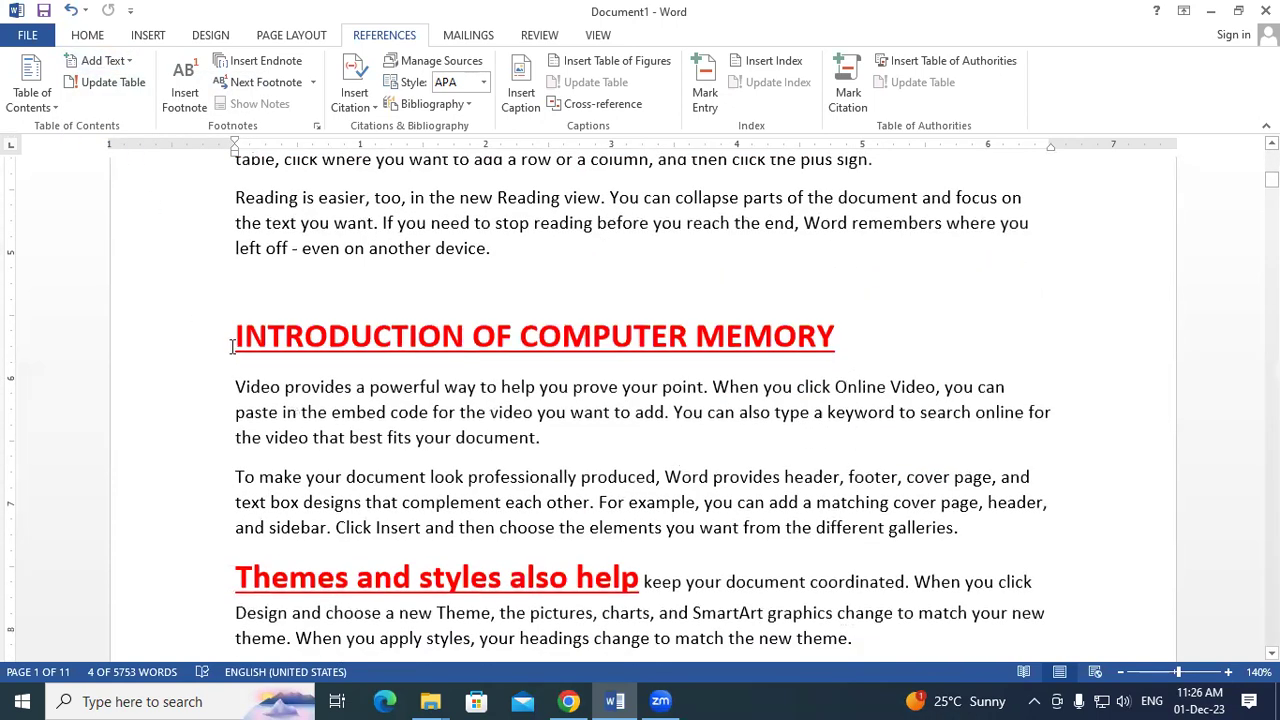
pyautogui.moveTo(240, 340); pyautogui.dragTo(817, 371)
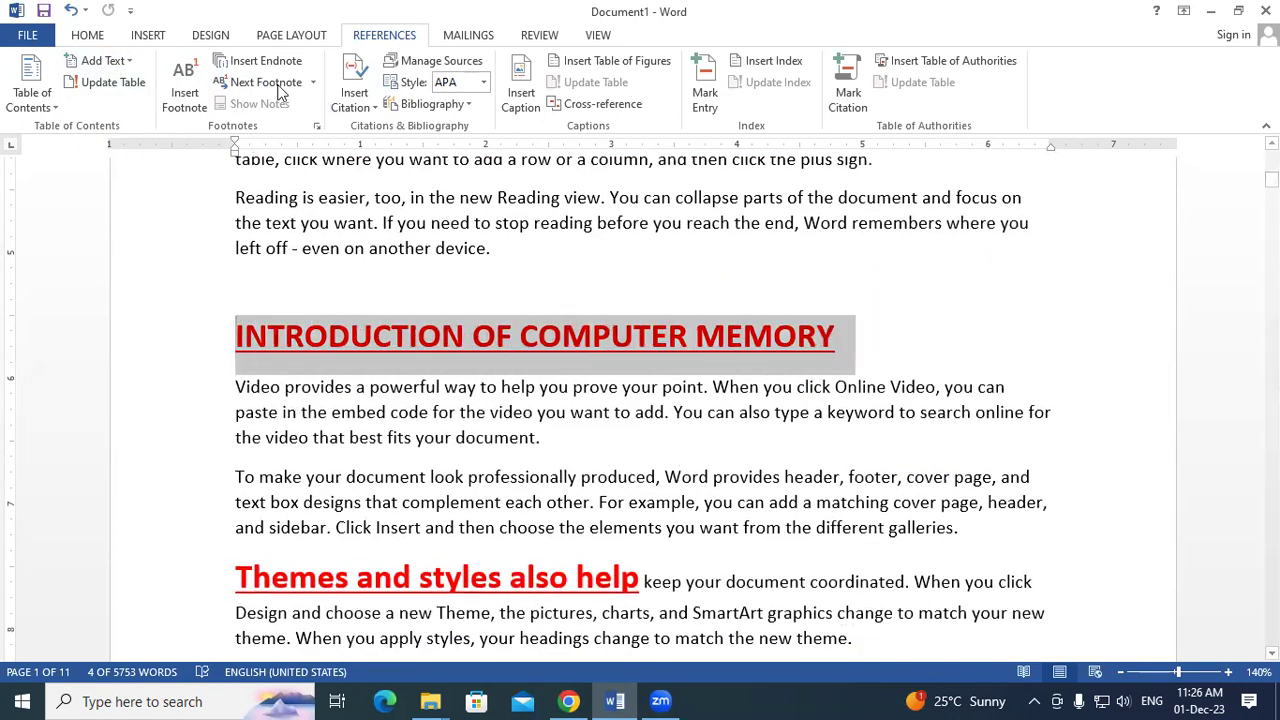
pyautogui.click(104, 61)
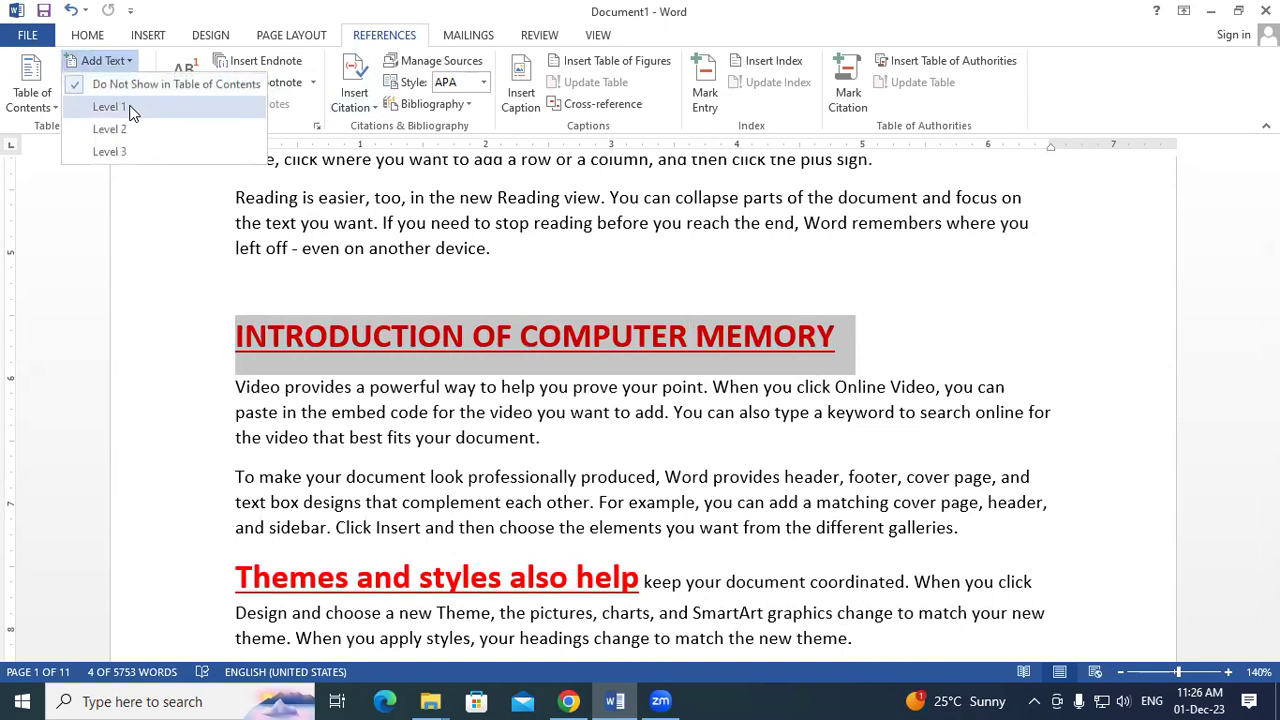
pyautogui.click(110, 107)
# Step: Mark "Themes and styles also help" in the computer memory section as a Level 2 entry for the table of contents
pyautogui.scroll(-5, 400, 330)
pyautogui.click(238, 322)
pyautogui.moveTo(266, 318); pyautogui.dragTo(642, 324)
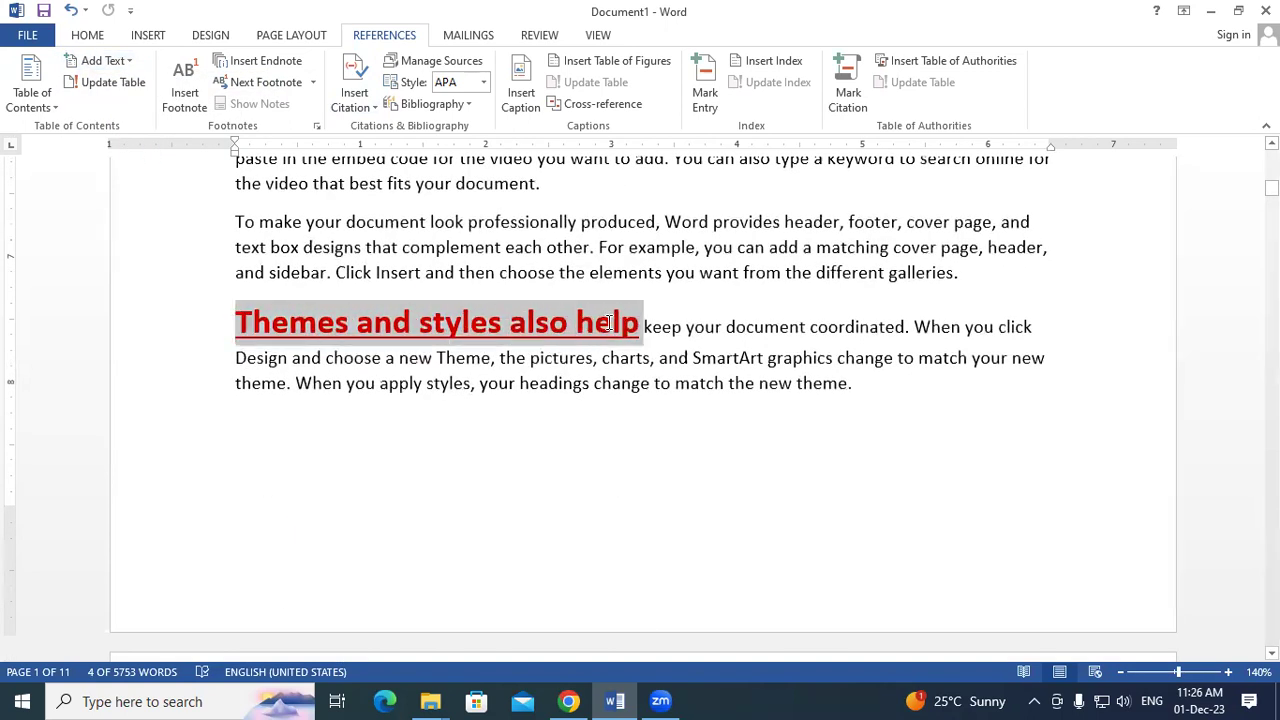
pyautogui.click(130, 62)
pyautogui.click(128, 126)
# Step: Mark the "INTRODUCTION OF PRINTER" heading on page 2 as a Level 2 entry for the table of contents
pyautogui.scroll(-5, 314, 400)
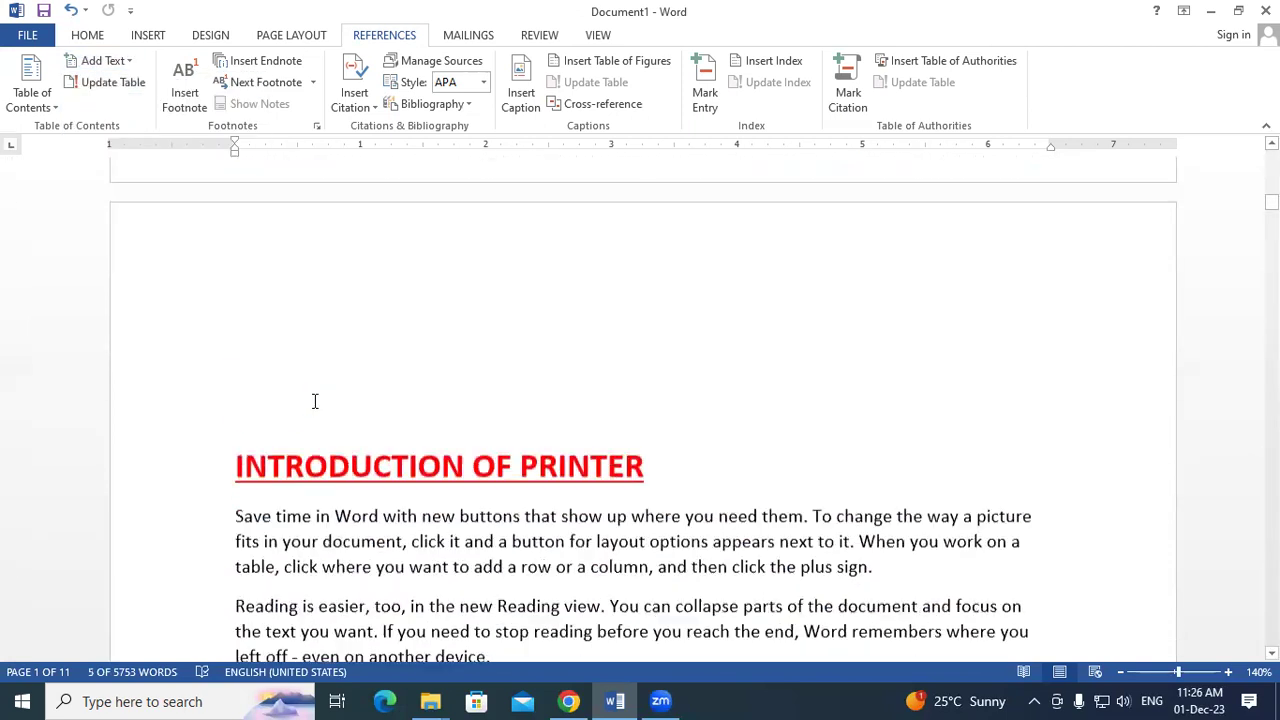
pyautogui.scroll(-1, 314, 401)
pyautogui.moveTo(231, 416); pyautogui.dragTo(660, 422)
pyautogui.click(128, 62)
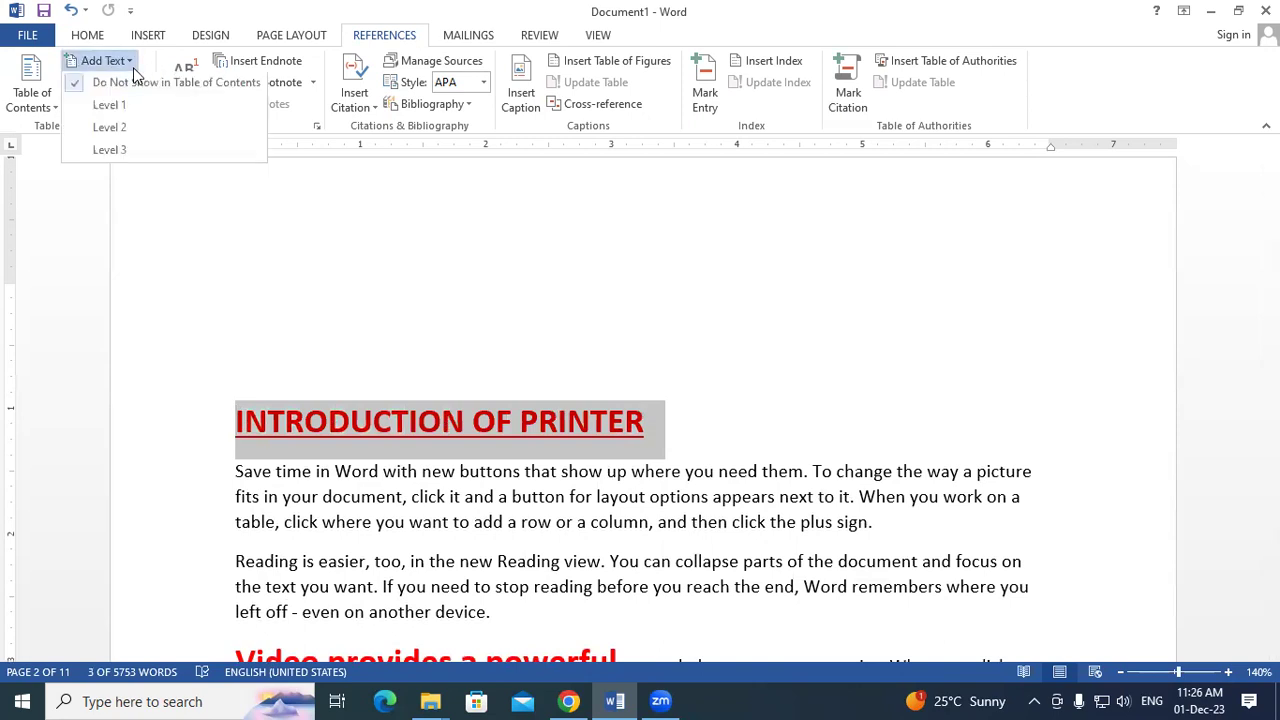
pyautogui.click(122, 135)
# Step: Add "Video provides a powerful" in the printer section to the table of contents entries with Add Text
pyautogui.scroll(-4, 260, 346)
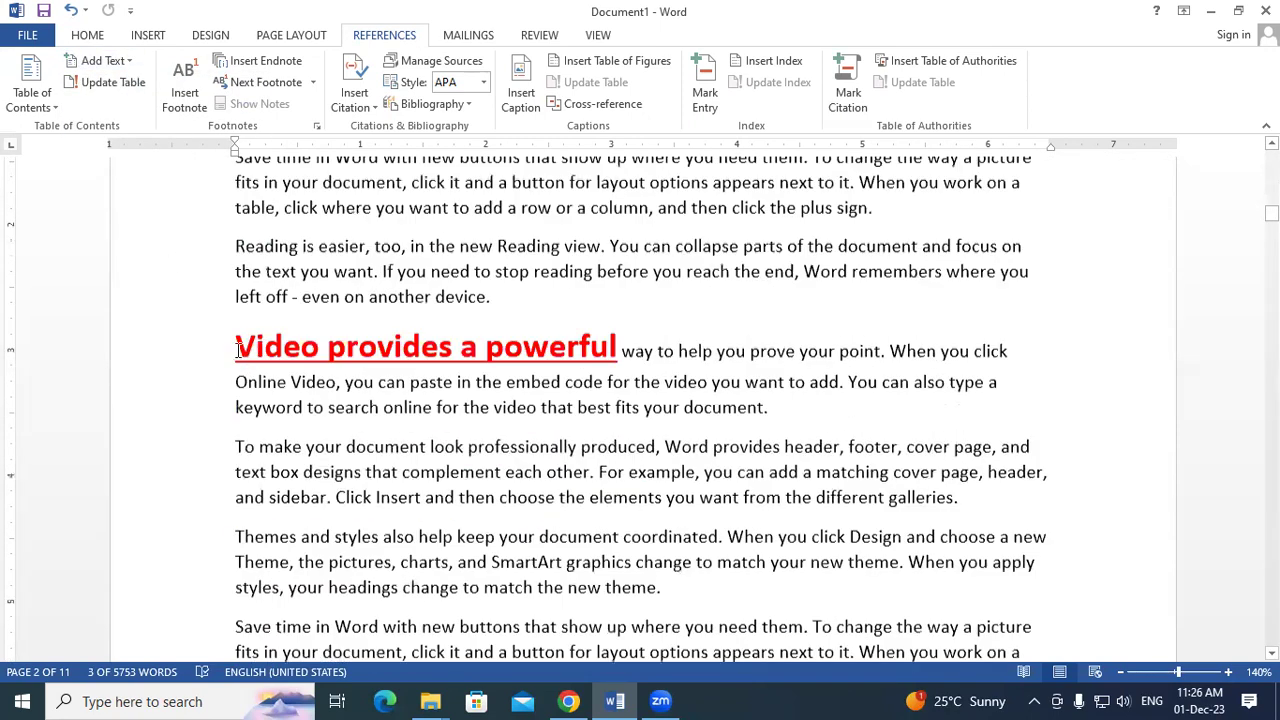
pyautogui.moveTo(236, 340); pyautogui.dragTo(620, 342)
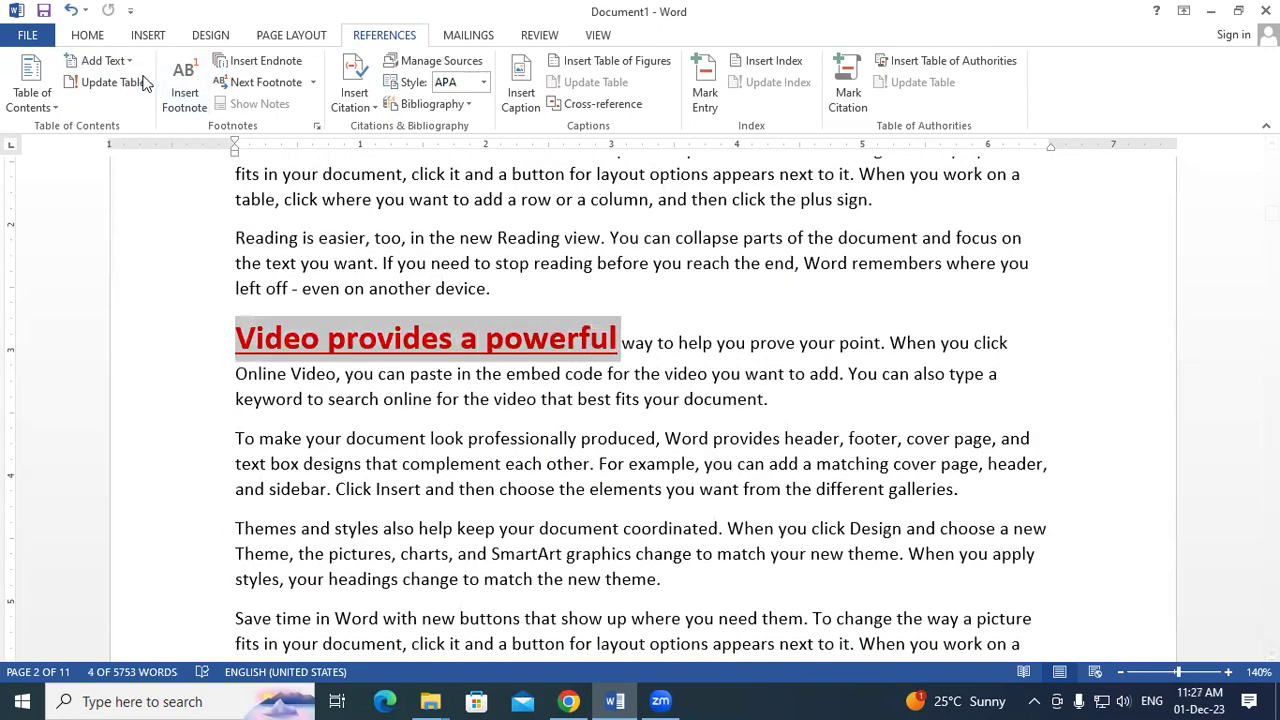
pyautogui.click(105, 61)
pyautogui.scroll(1, 407, 470)
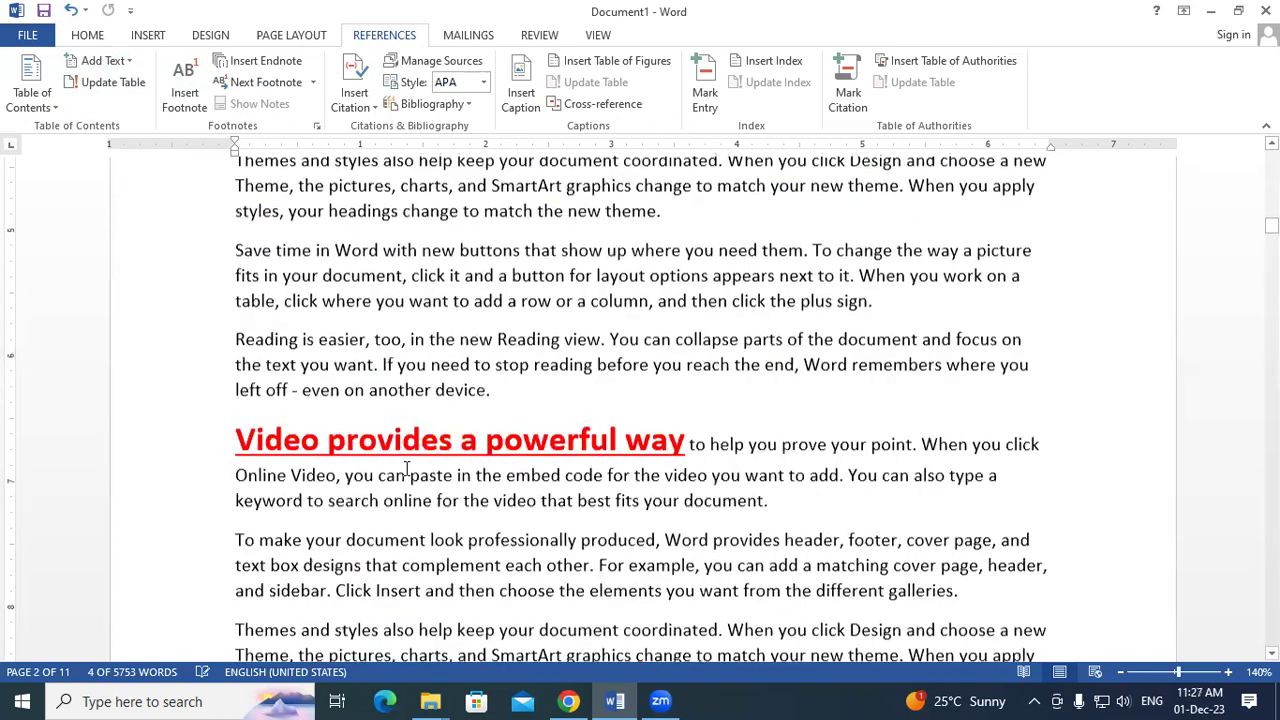
# Step: Mark "Video provides a powerful way" further down page 2 as a Level 3 entry for the table of contents
pyautogui.scroll(-2, 300, 380)
pyautogui.moveTo(237, 242); pyautogui.dragTo(659, 252)
pyautogui.click(103, 61)
pyautogui.click(137, 154)
pyautogui.scroll(-12, 260, 477)
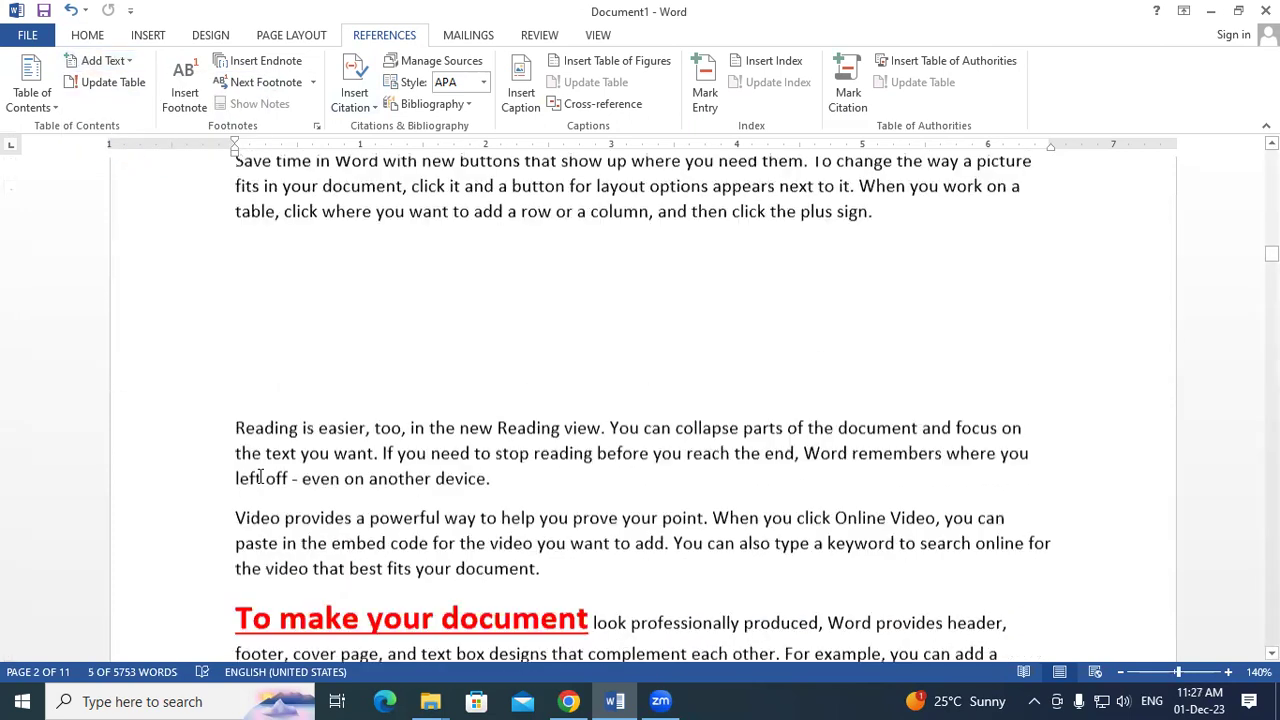
# Step: Mark "To make your document" on page 3 as a Level 2 entry for the table of contents
pyautogui.moveTo(234, 249); pyautogui.dragTo(592, 240)
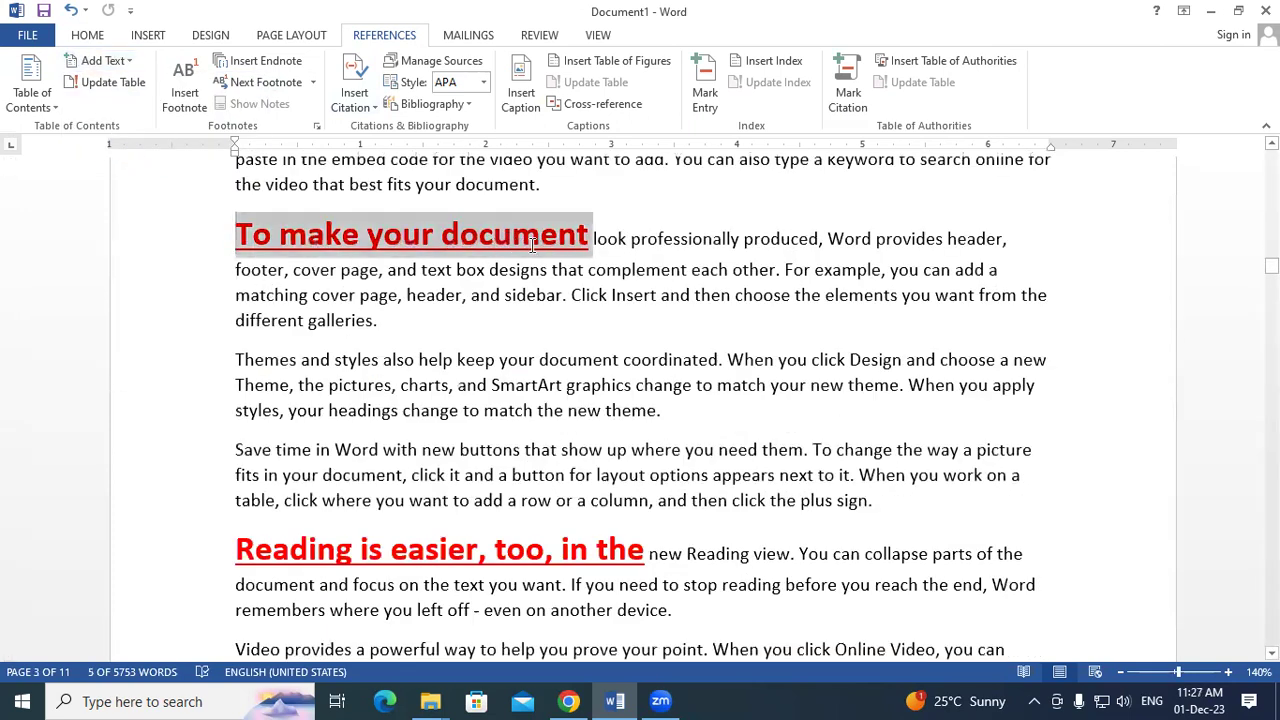
pyautogui.click(100, 60)
pyautogui.click(110, 129)
# Step: Mark "Reading is easier, too, in the" on page 3 as a Level 3 entry for the table of contents
pyautogui.scroll(-3, 234, 400)
pyautogui.moveTo(235, 367); pyautogui.dragTo(644, 368)
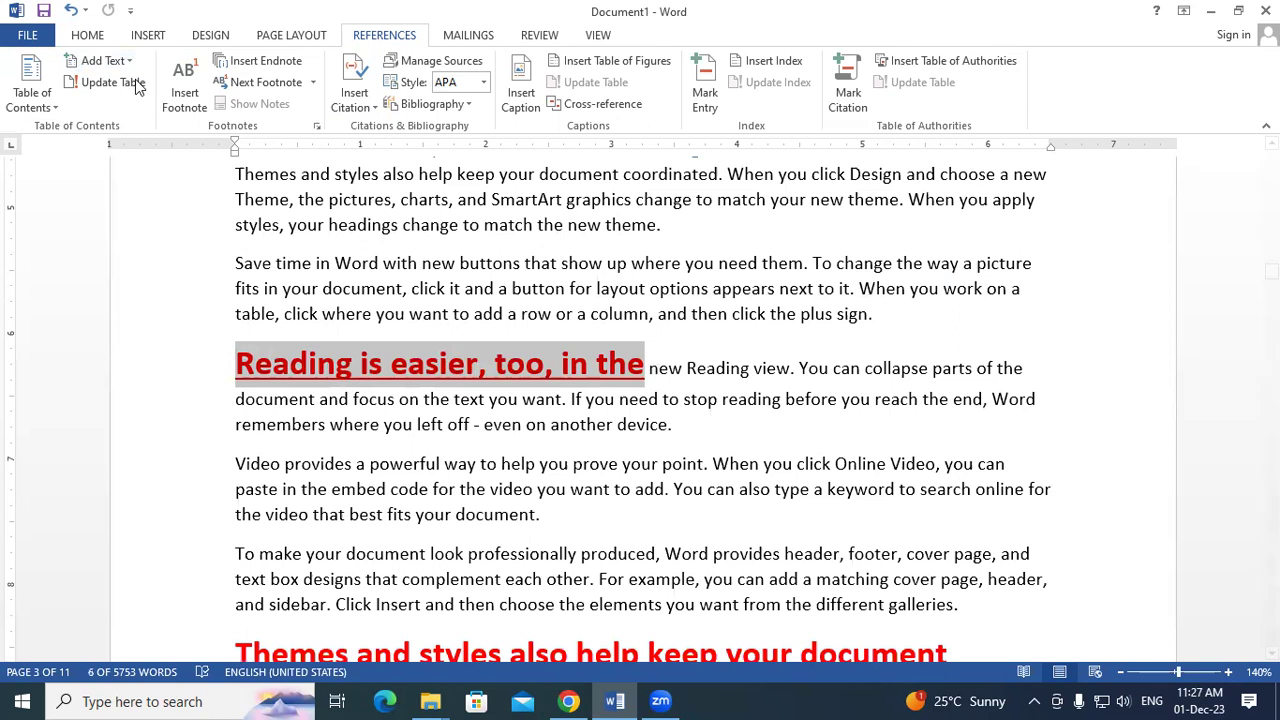
pyautogui.click(100, 60)
pyautogui.click(122, 150)
# Step: Mark "Themes and styles also help keep your document" at the end of page 3 as a Level 2 table of contents entry
pyautogui.scroll(-5, 236, 330)
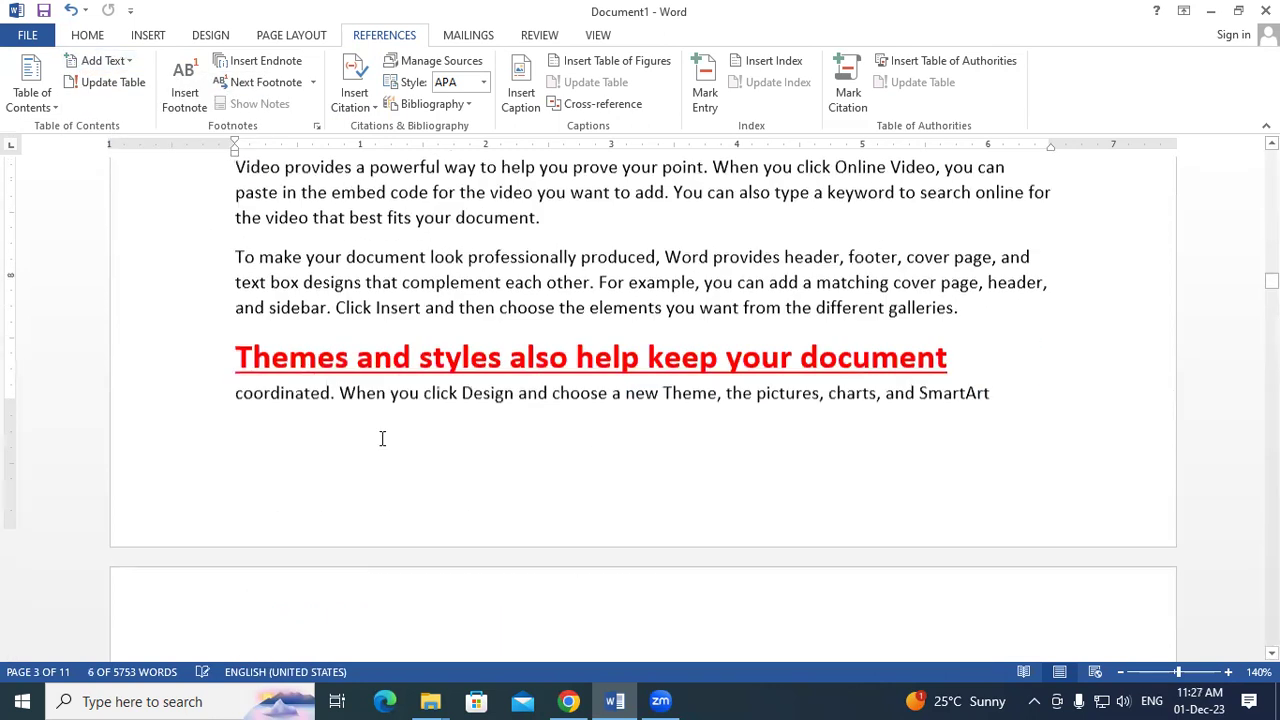
pyautogui.moveTo(236, 330); pyautogui.dragTo(997, 337)
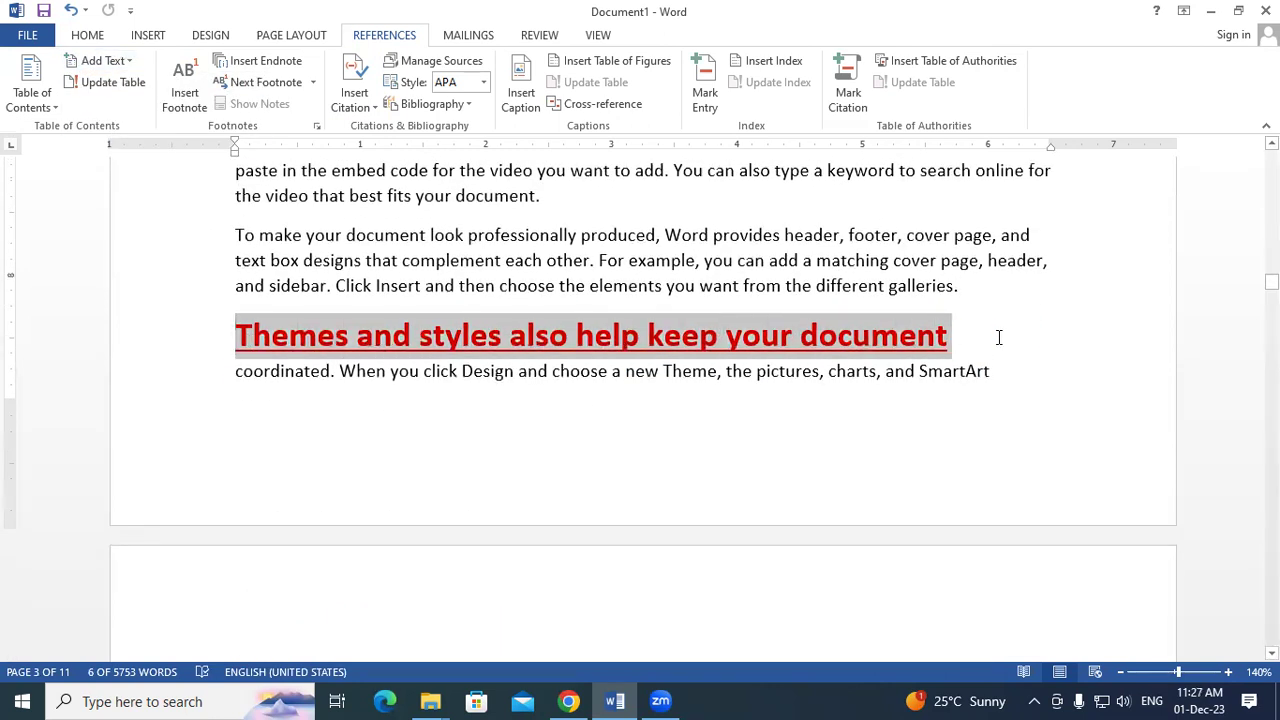
pyautogui.click(117, 63)
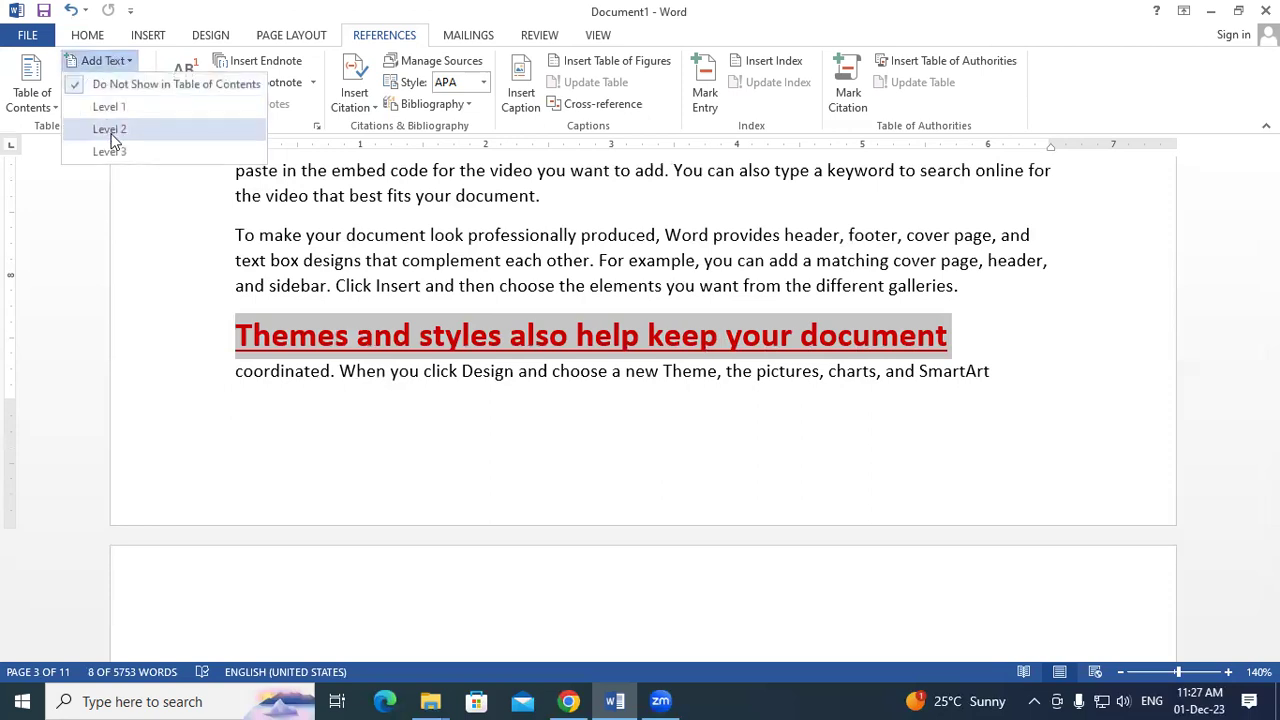
pyautogui.click(109, 129)
# Step: Mark the "INTRODUCTION OF MOUSE" heading on page 4 as a Level 2 entry for the table of contents
pyautogui.scroll(-5, 295, 457)
pyautogui.scroll(-20, 296, 457)
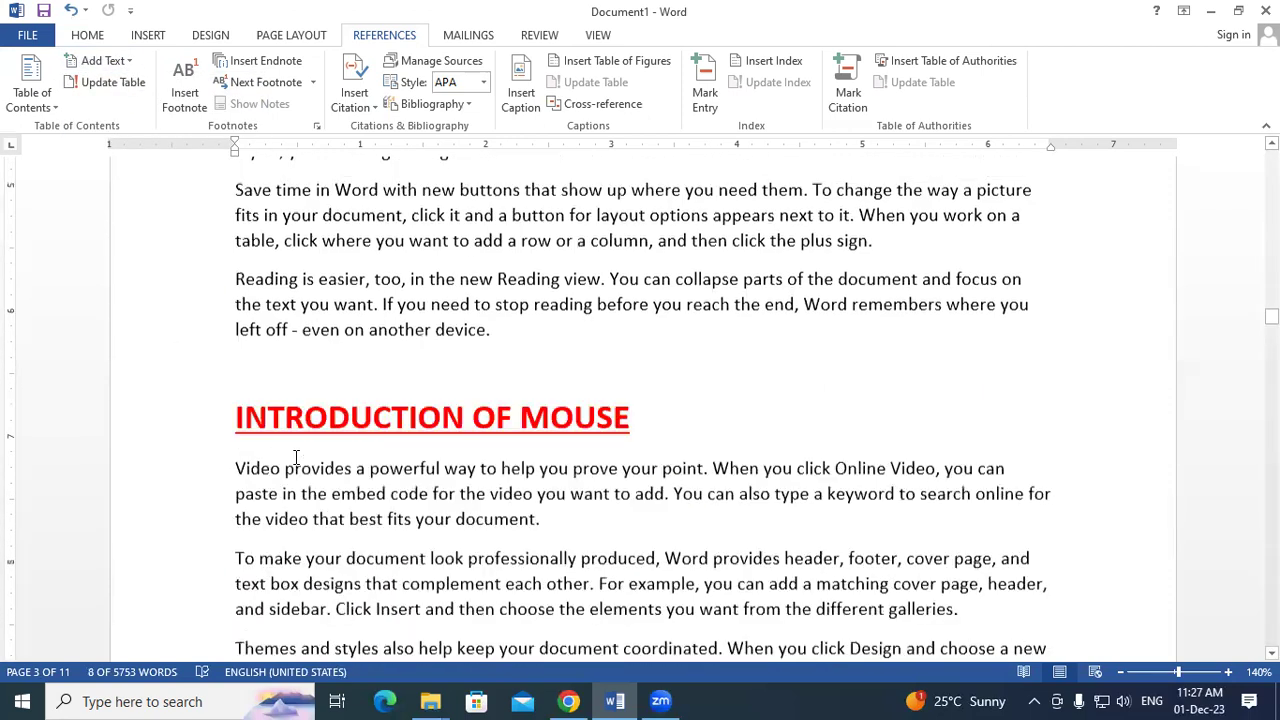
pyautogui.scroll(1, 296, 457)
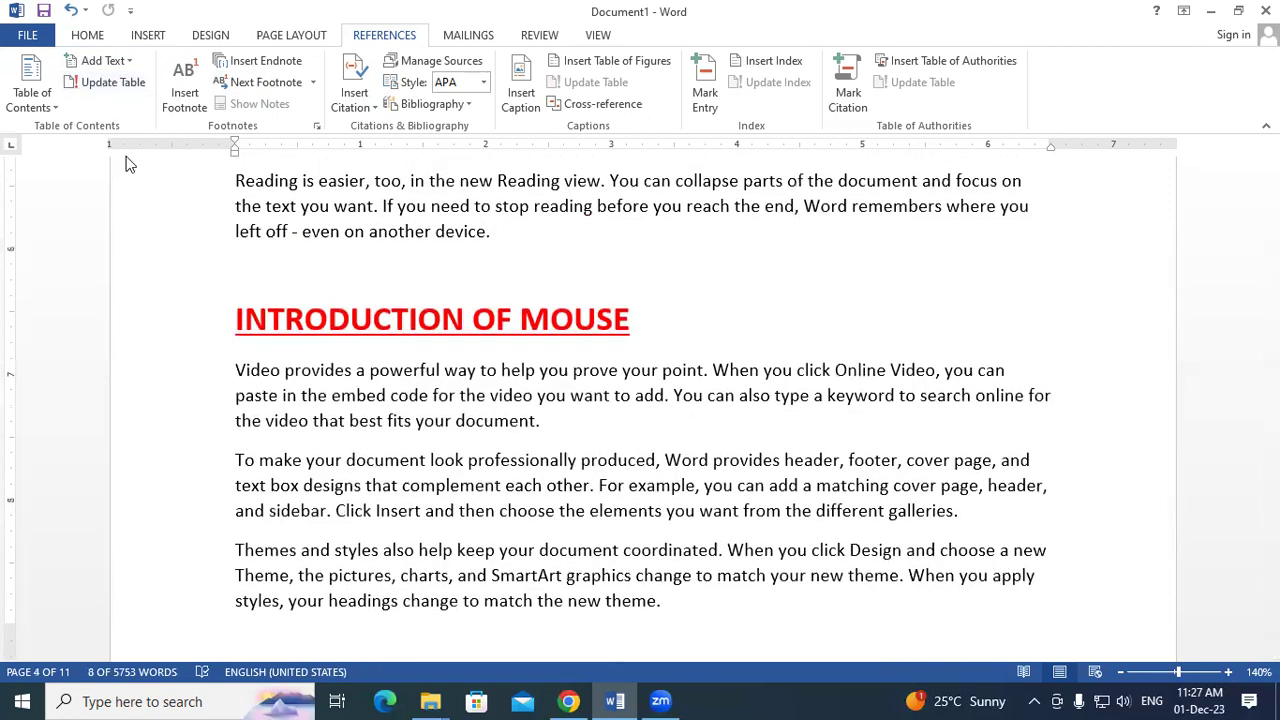
pyautogui.click(235, 316)
pyautogui.moveTo(332, 313); pyautogui.dragTo(645, 320)
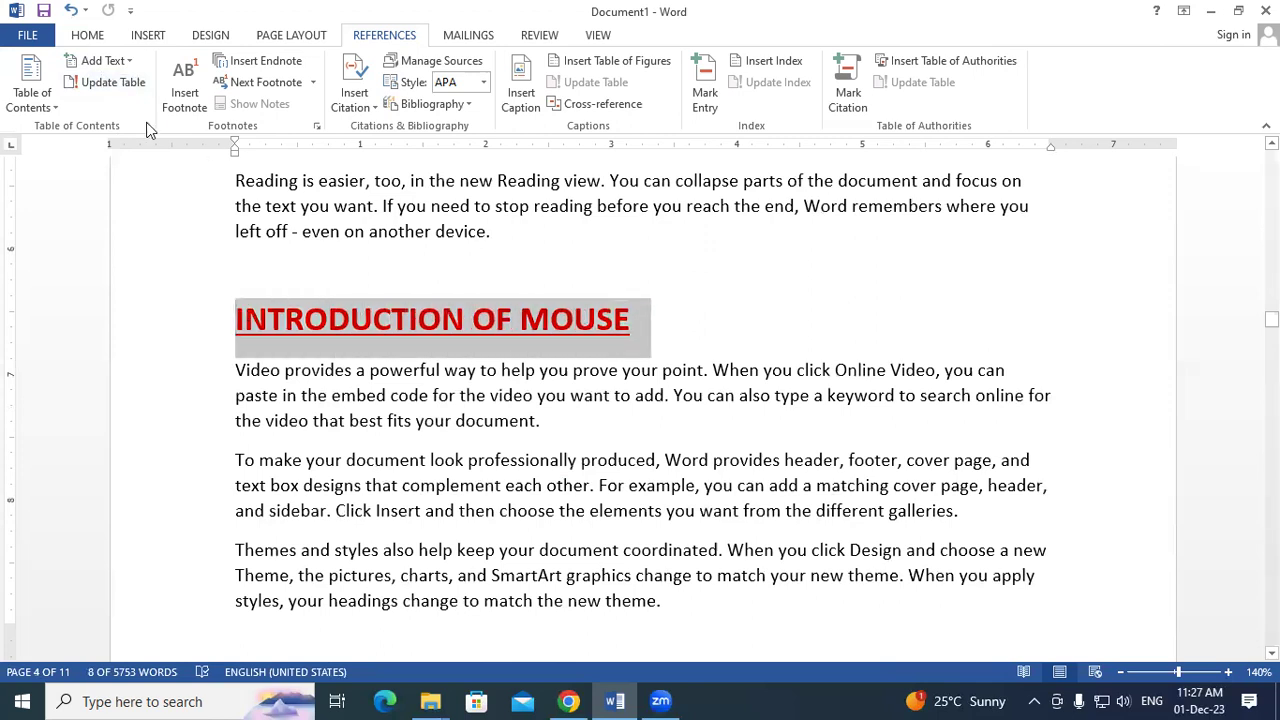
pyautogui.click(110, 62)
pyautogui.click(110, 129)
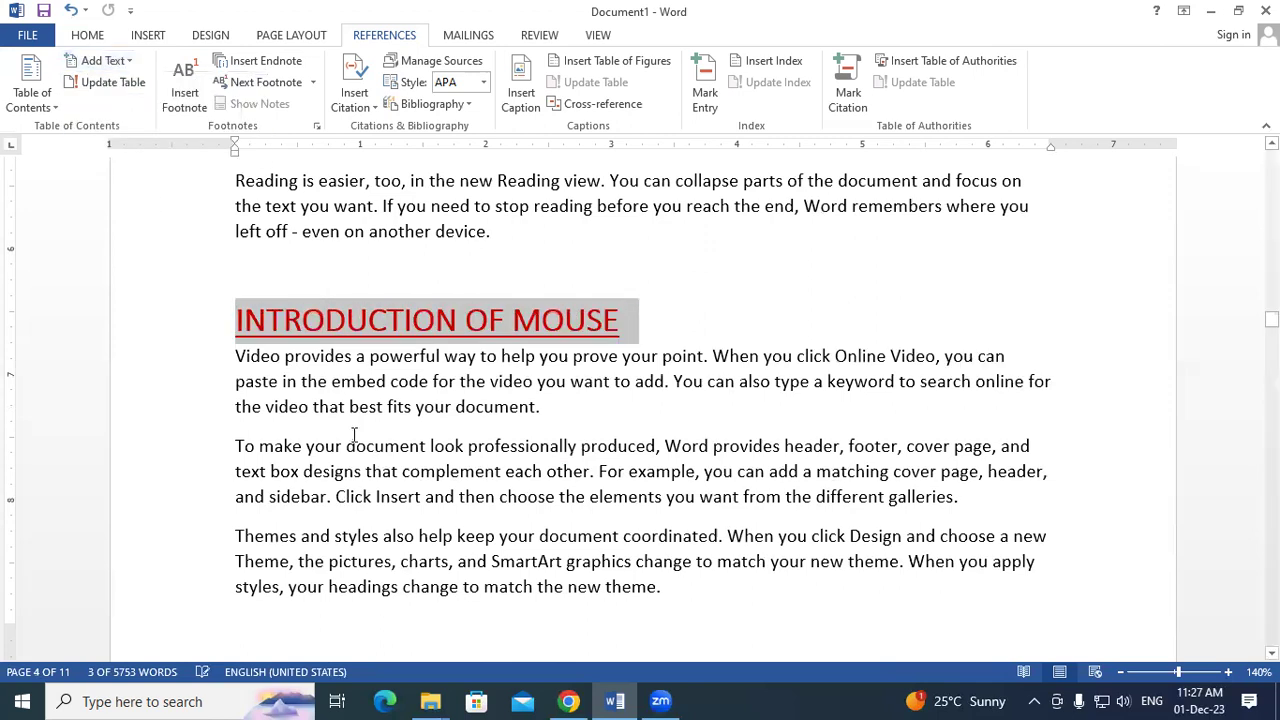
# Step: Insert a blank page at the start of the document, before the "INTRODUCTION OF COMPUTER" heading
pyautogui.scroll(10, 354, 434)
pyautogui.scroll(-15, 354, 434)
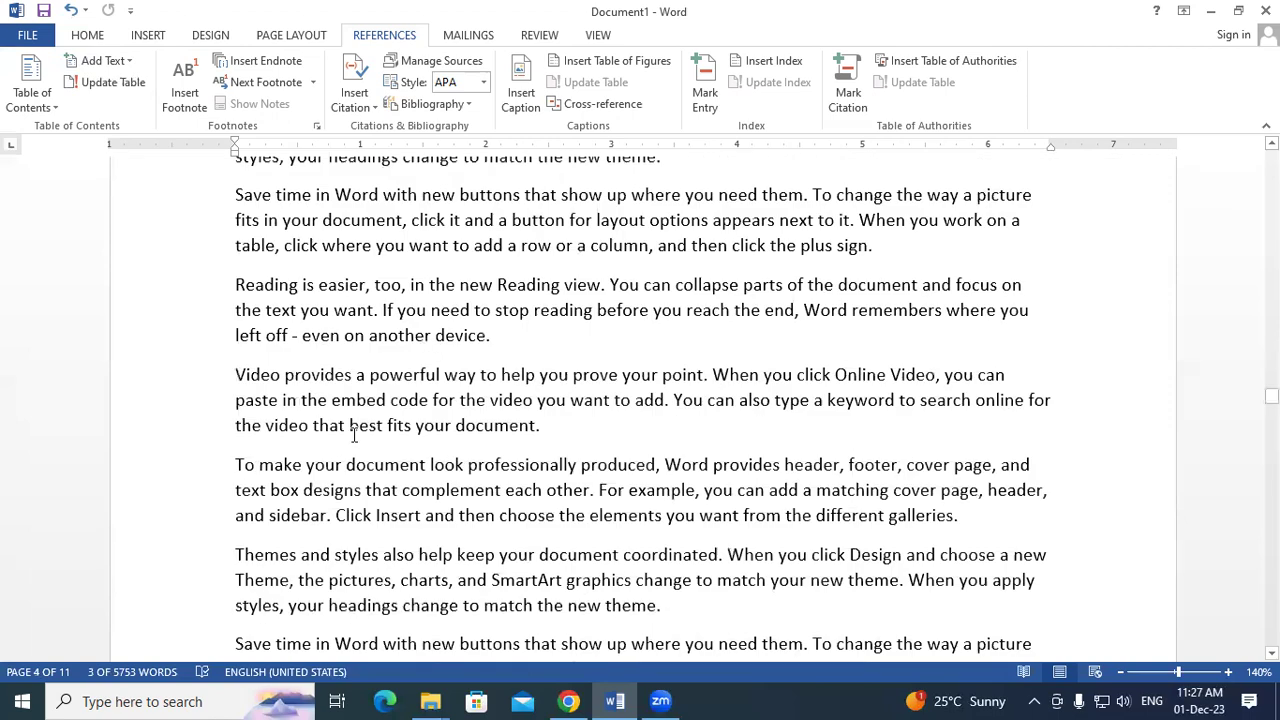
pyautogui.scroll(2, 354, 434)
pyautogui.scroll(-6, 966, 474)
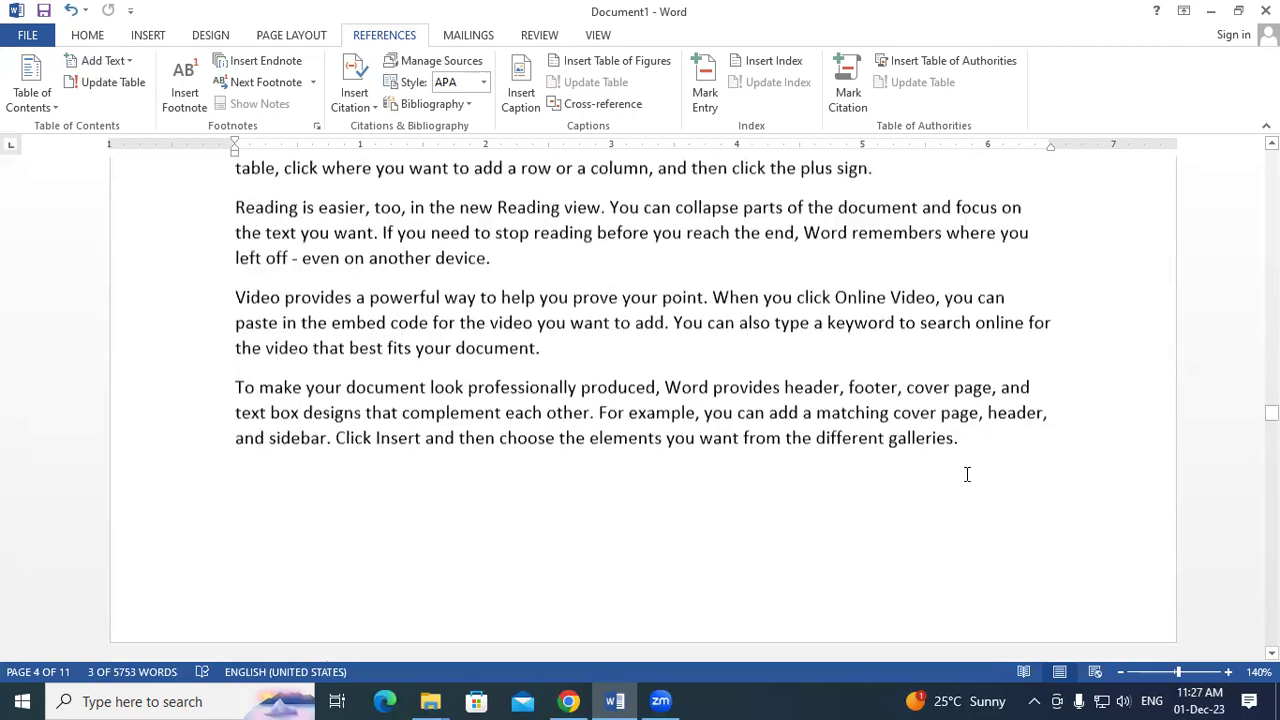
pyautogui.moveTo(1271, 413); pyautogui.dragTo(1271, 410)
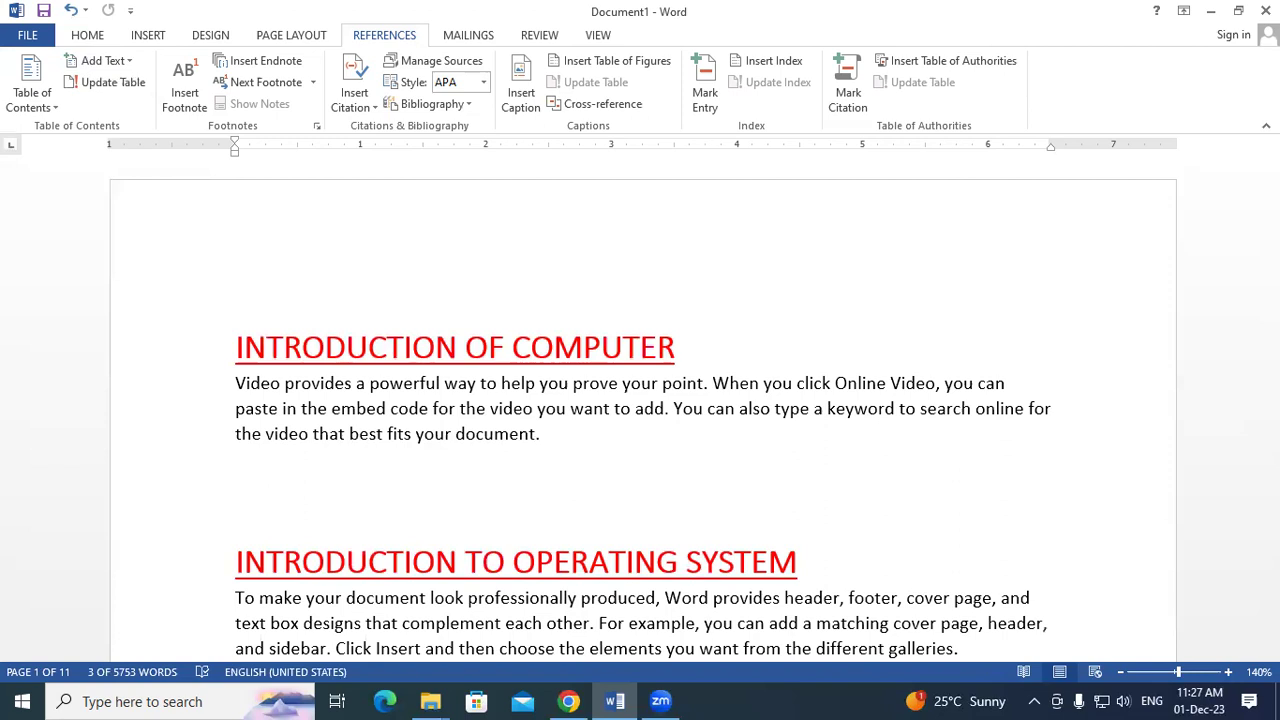
pyautogui.click(237, 344)
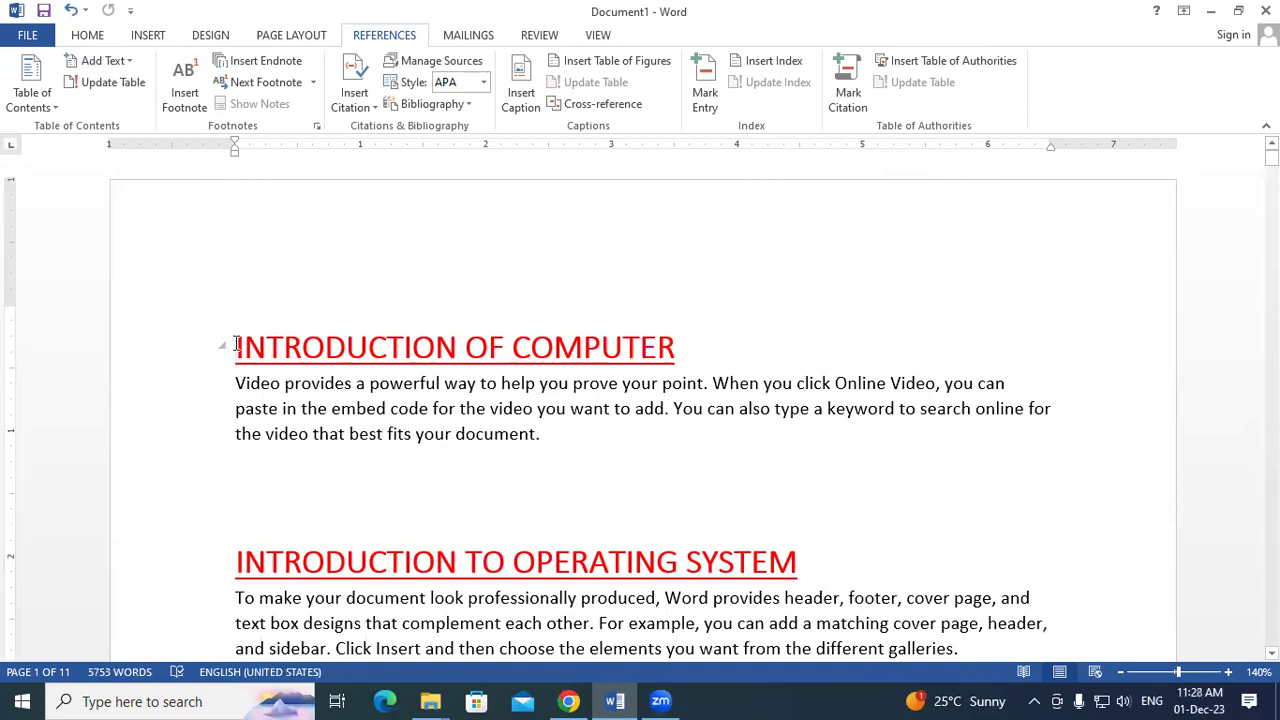
pyautogui.scroll(3, 236, 343)
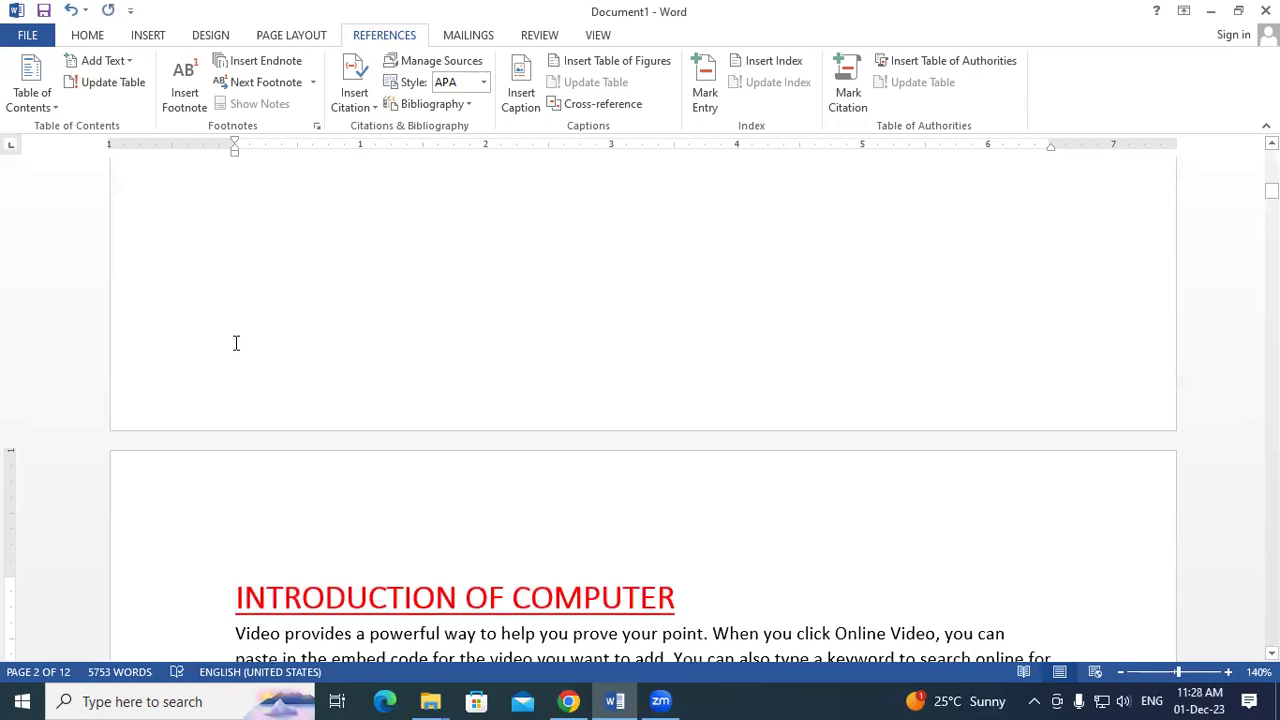
pyautogui.scroll(2, 235, 343)
pyautogui.scroll(10, 233, 343)
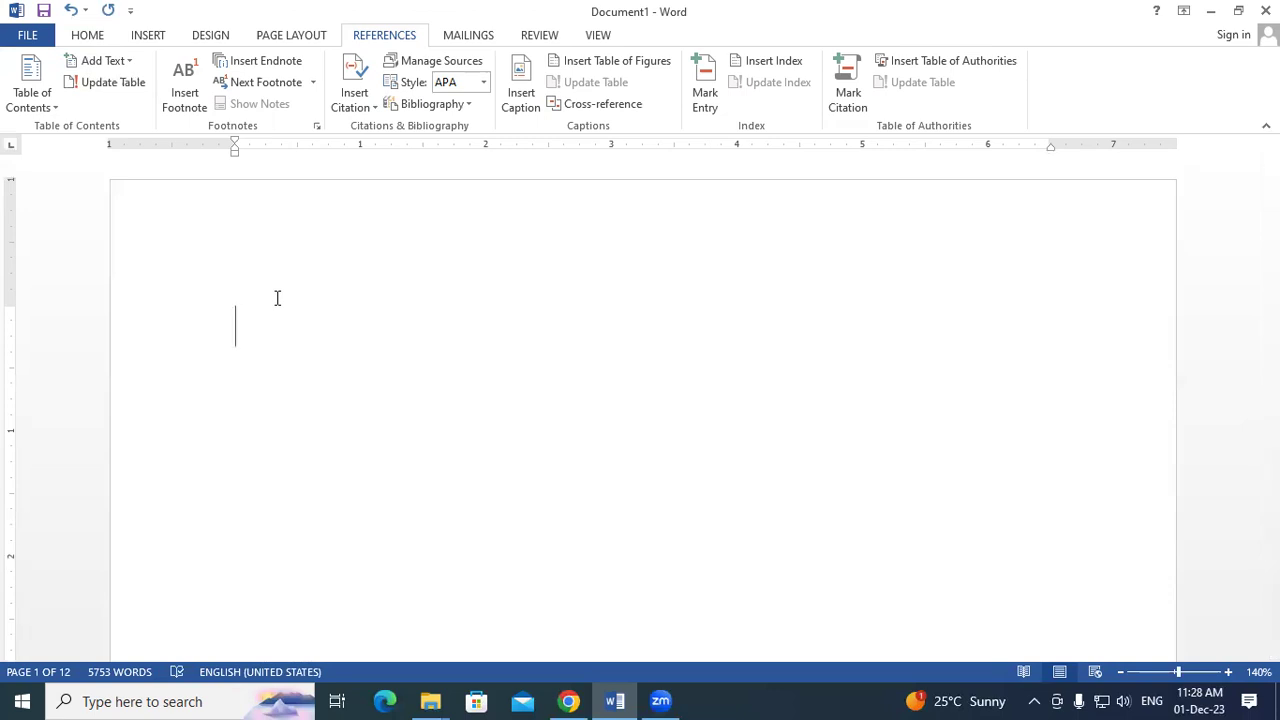
# Step: Try the built-in Manual Table as the table of contents on the blank first page and undo it
pyautogui.click(49, 102)
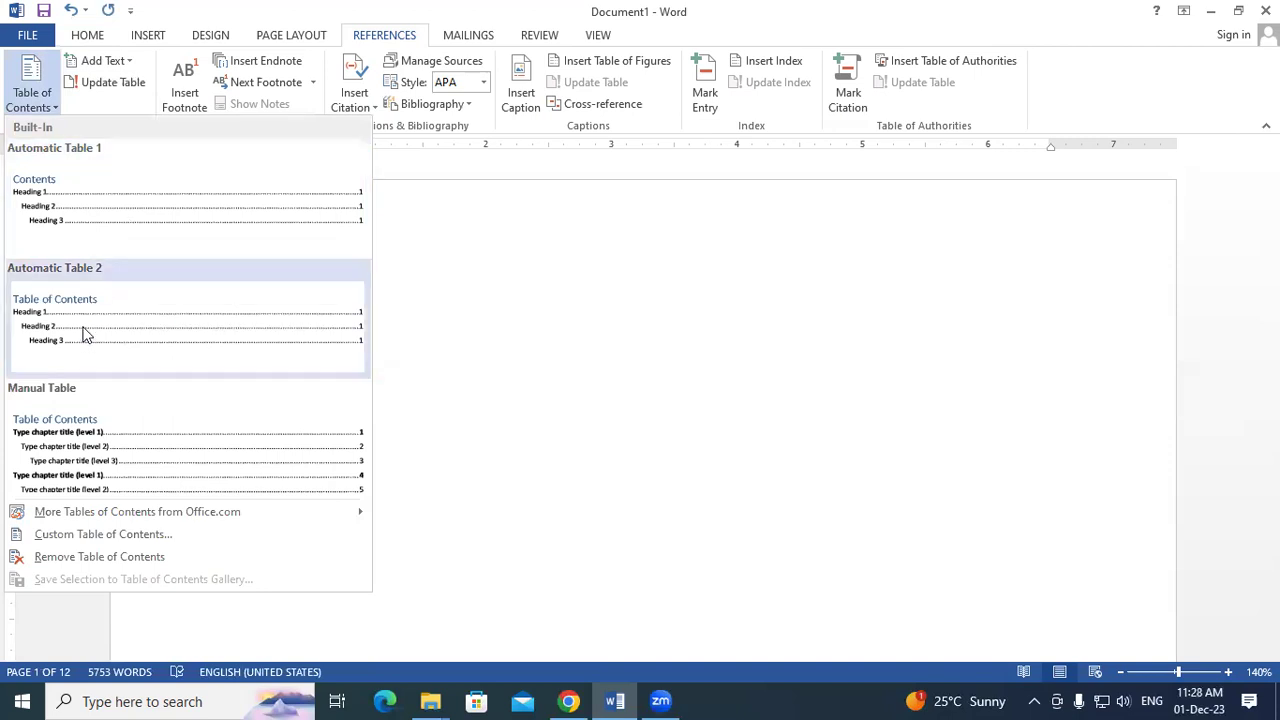
pyautogui.click(77, 462)
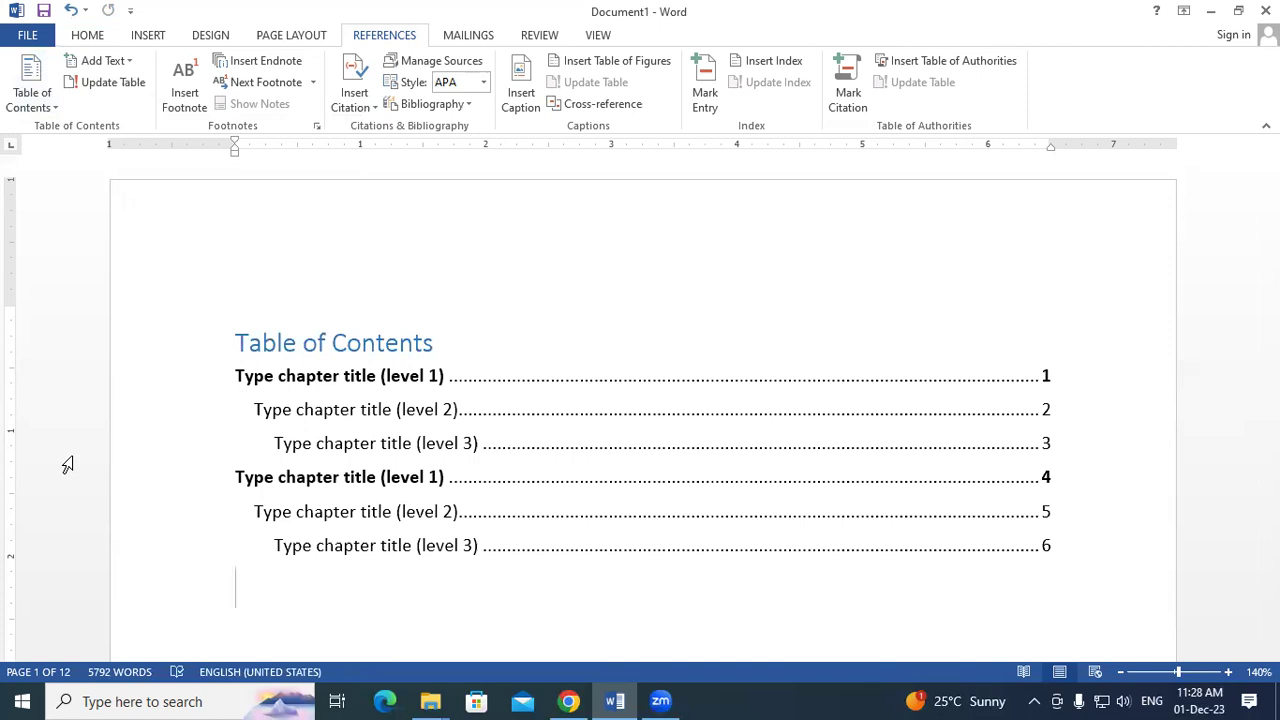
pyautogui.hotkey('ctrl', 'z')
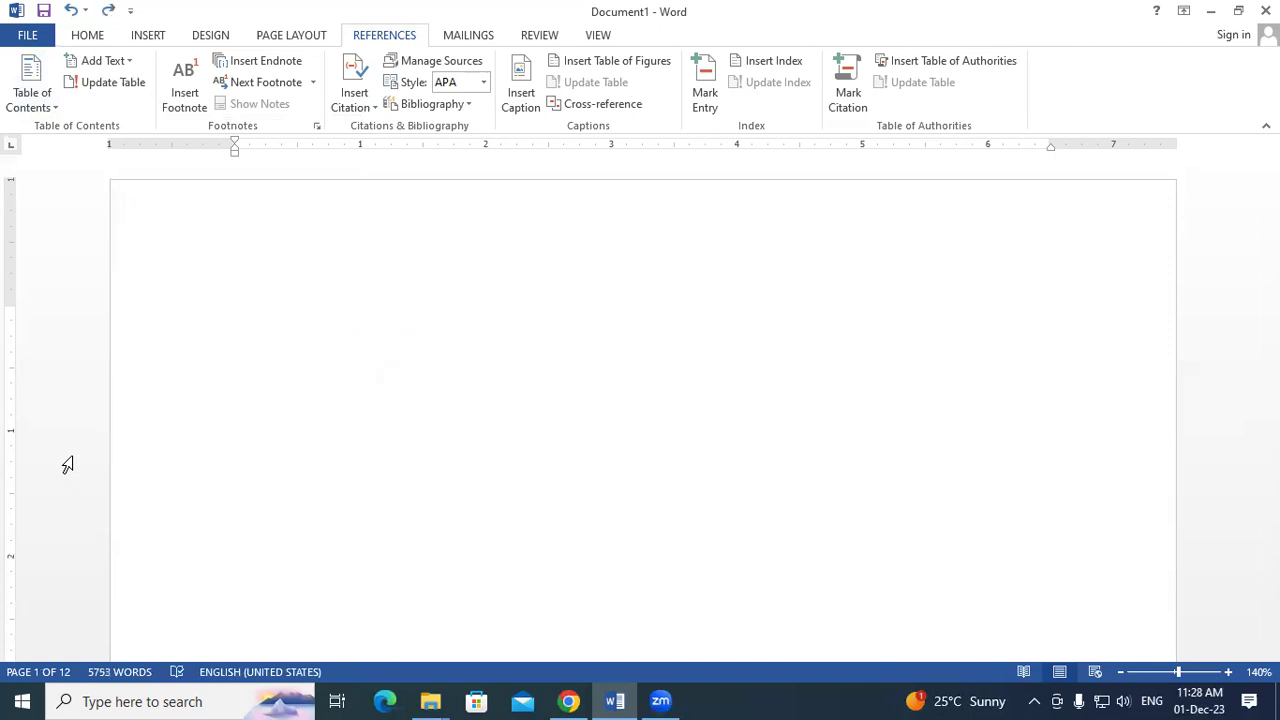
# Step: Insert the built-in Automatic Table 2 table of contents on the blank first page
pyautogui.click(30, 88)
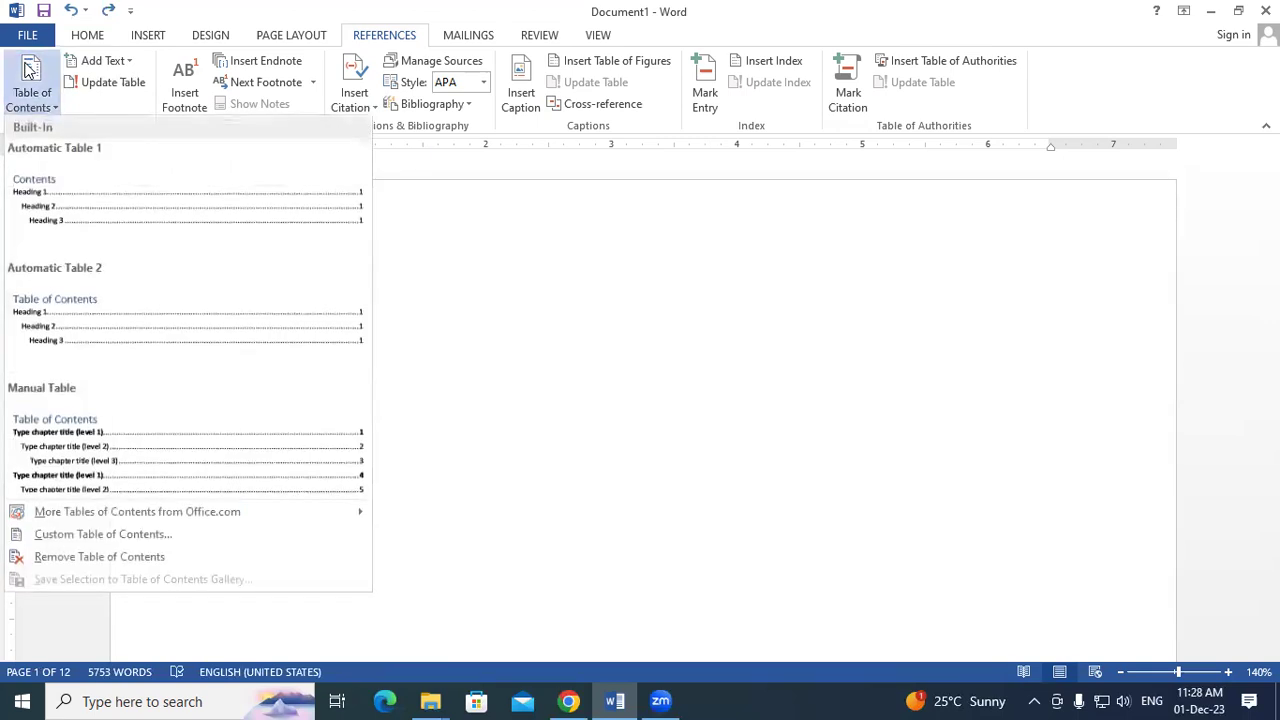
pyautogui.click(143, 318)
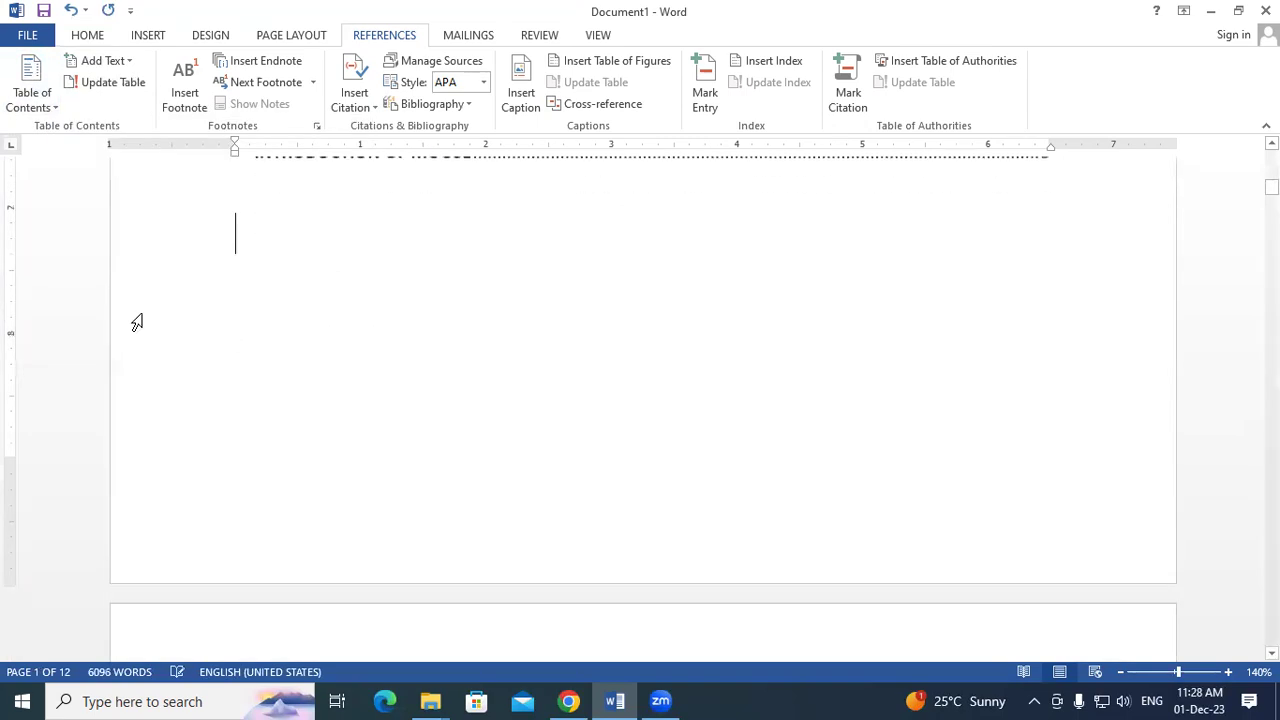
pyautogui.scroll(10, 718, 389)
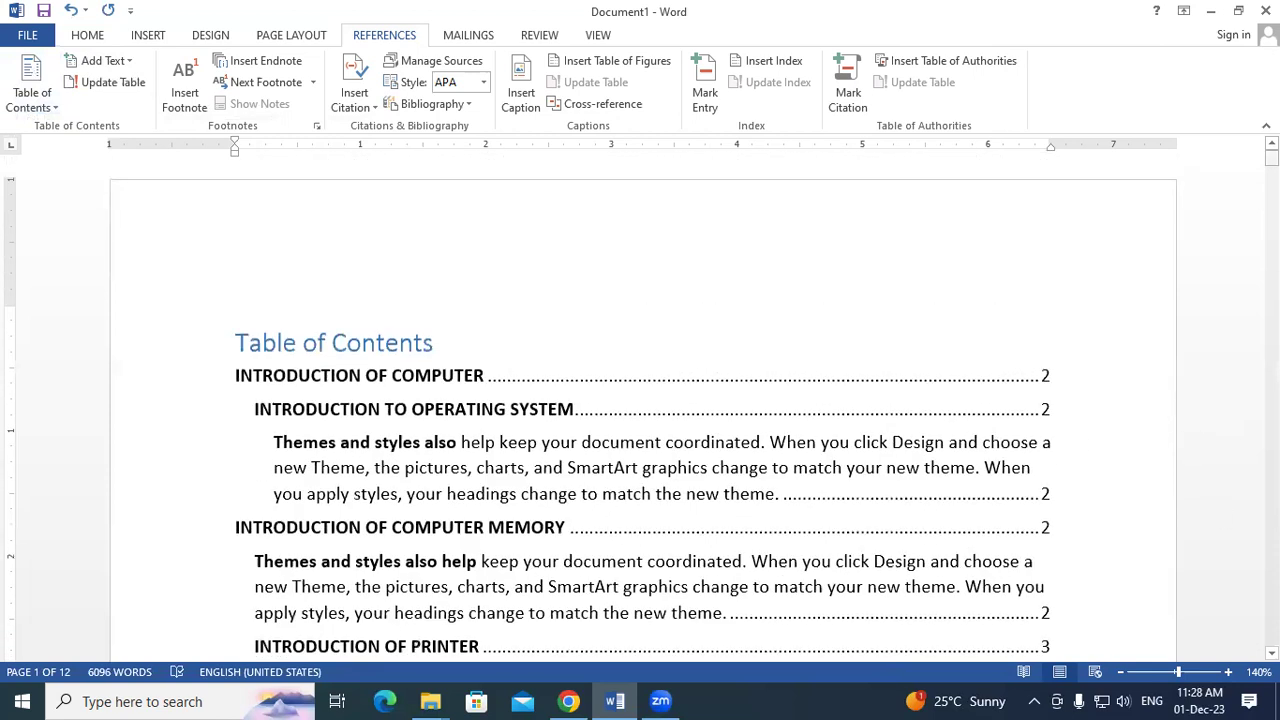
# Step: Examine the entries, indent levels and page numbers throughout the inserted table of contents
pyautogui.click(903, 406)
pyautogui.scroll(-3, 905, 405)
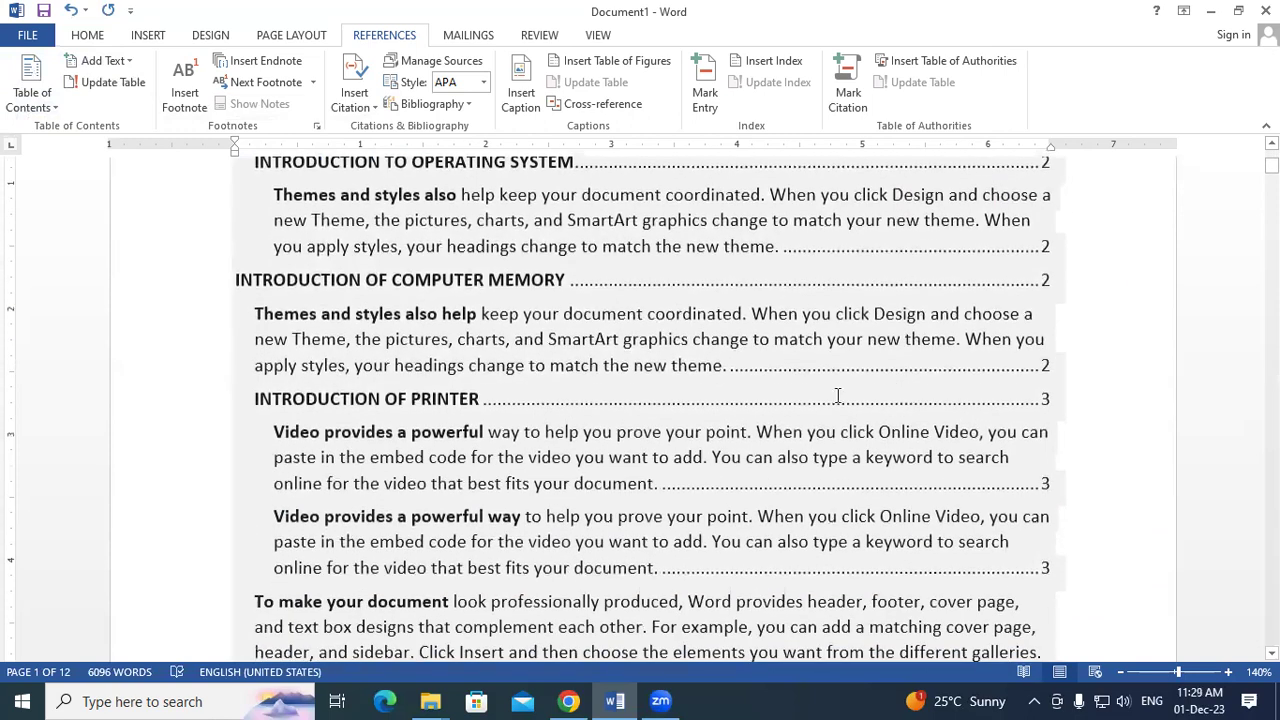
pyautogui.doubleClick(556, 340)
pyautogui.click(1094, 480)
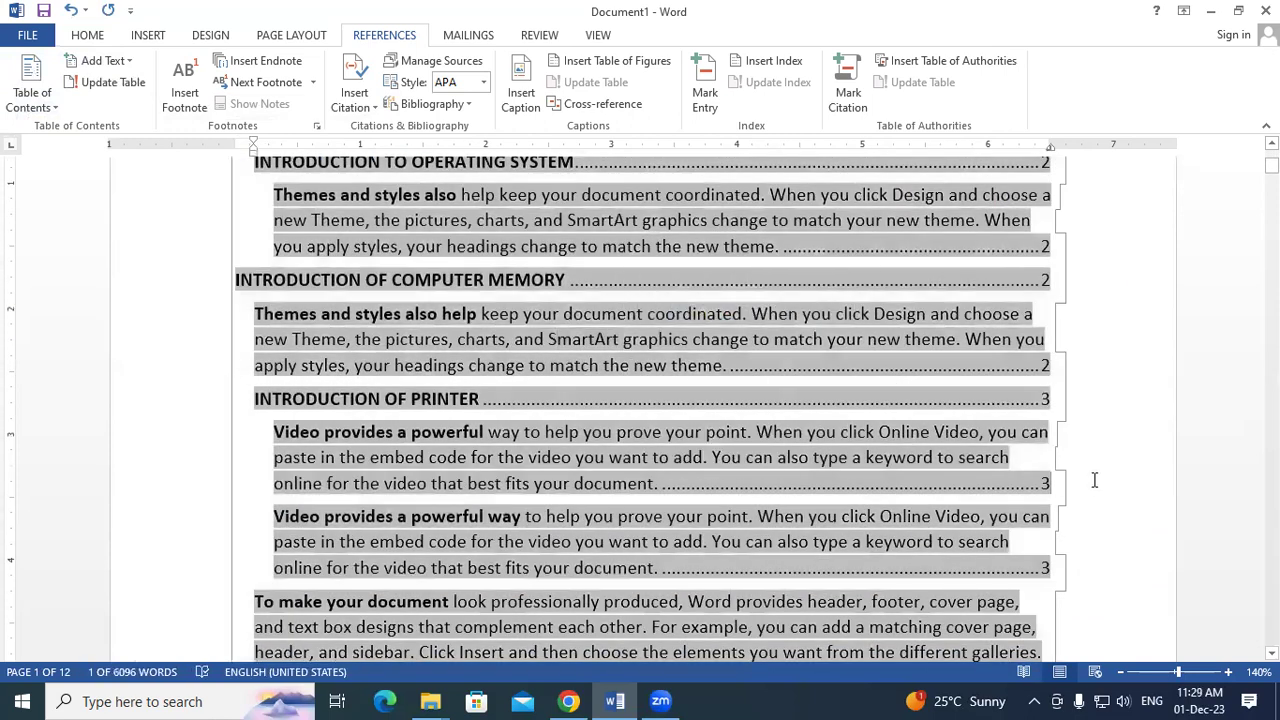
pyautogui.scroll(-8, 1094, 480)
pyautogui.click(1010, 497)
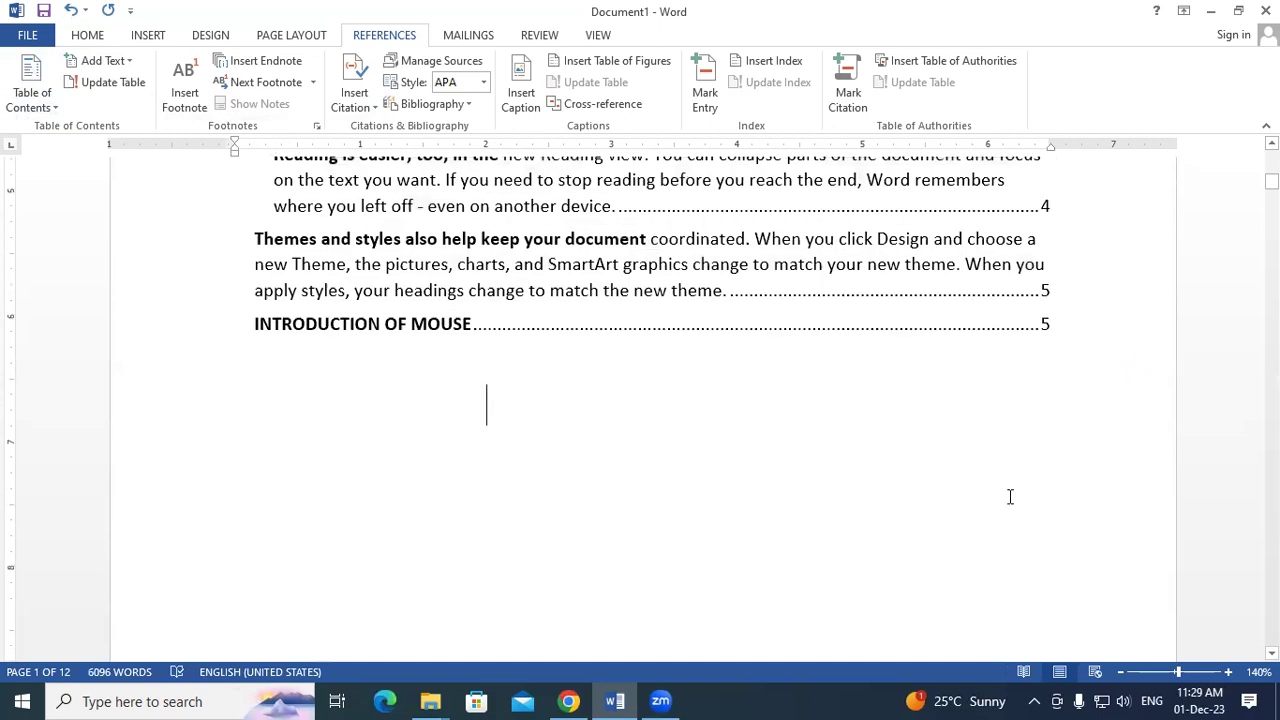
pyautogui.scroll(2, 1006, 497)
pyautogui.click(949, 571)
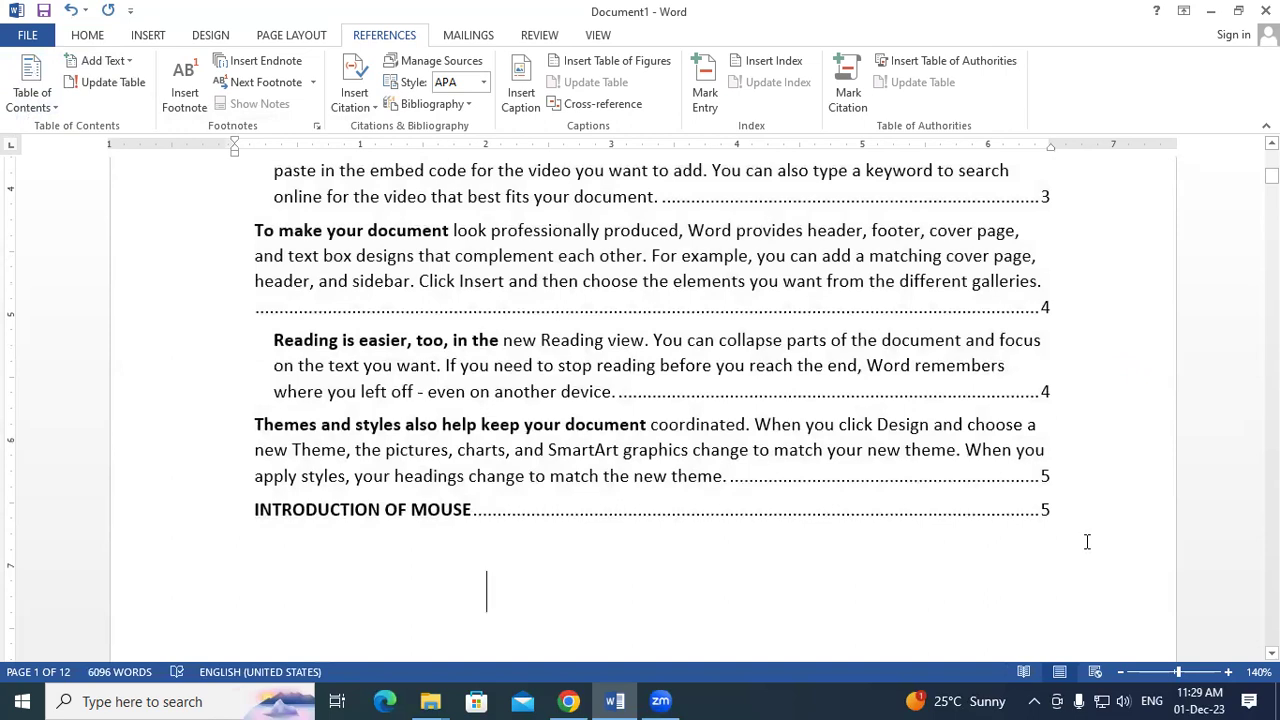
# Step: Follow the "INTRODUCTION OF MOUSE" and "INTRODUCTION OF PRINTER" links from the table of contents, returning to the document start after each
pyautogui.keyDown('ctrl'); pyautogui.click(456, 513); pyautogui.keyUp('ctrl')
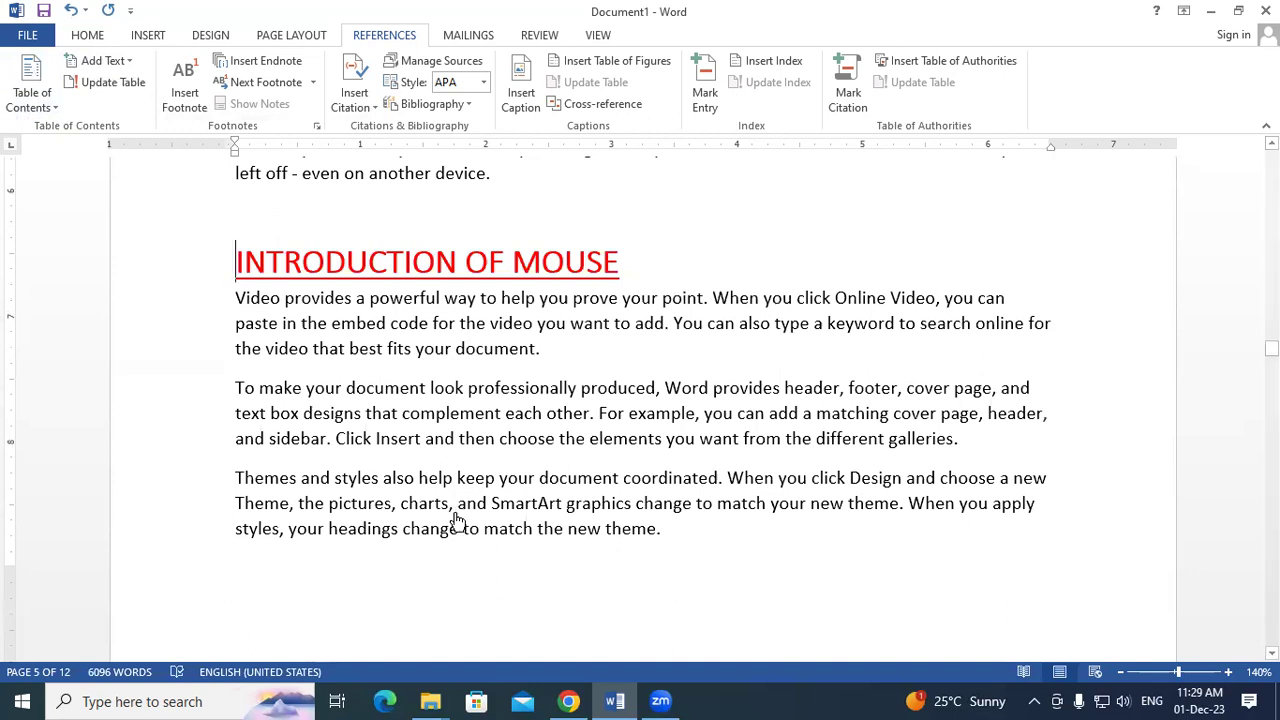
pyautogui.hotkey('ctrl', 'Home')
pyautogui.scroll(-3, 464, 527)
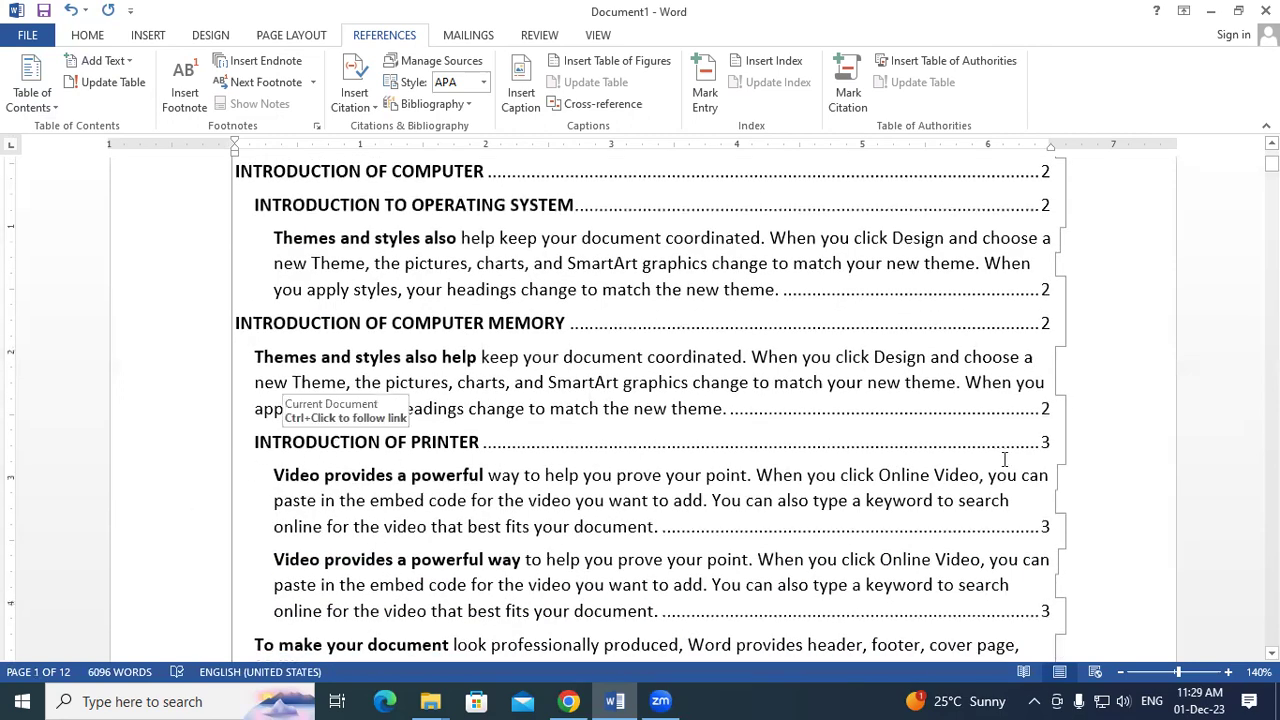
pyautogui.keyDown('ctrl'); pyautogui.click(458, 447); pyautogui.keyUp('ctrl')
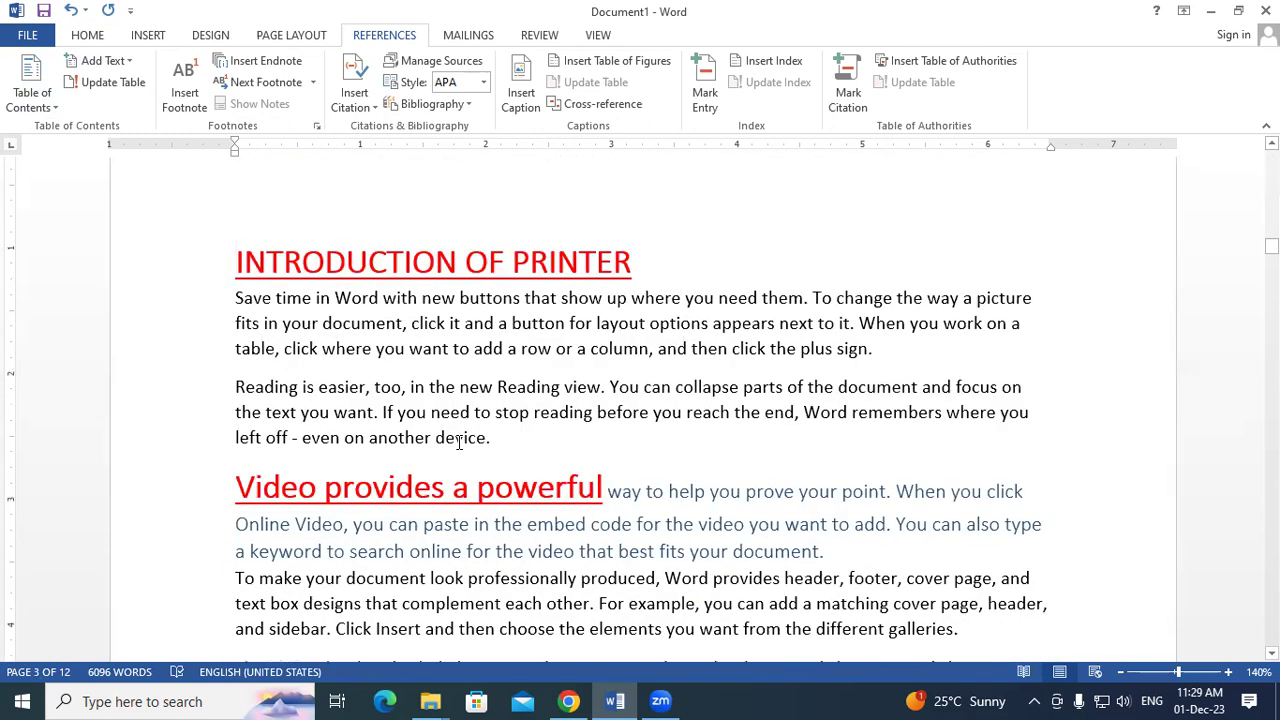
pyautogui.hotkey('ctrl', 'Home')
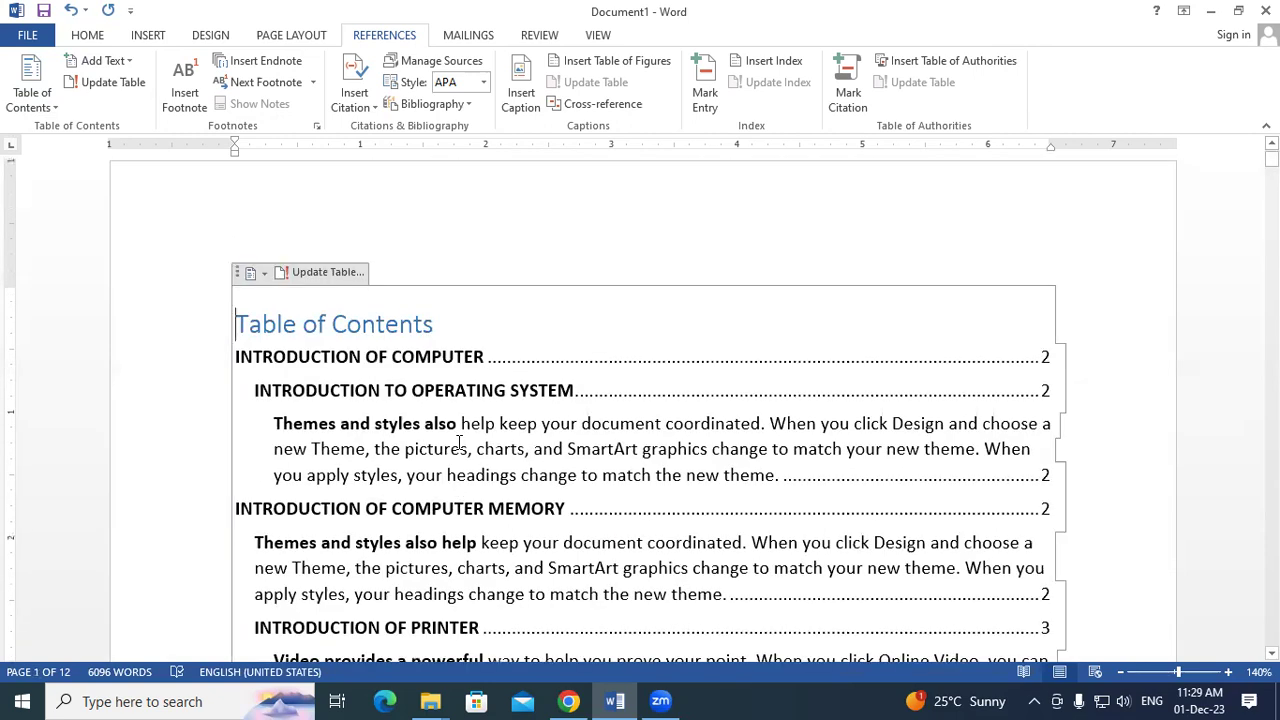
# Step: Follow the "Video provides a powerful way" contents entry, select the rest of that paragraph, and return to the table of contents
pyautogui.scroll(-3, 457, 443)
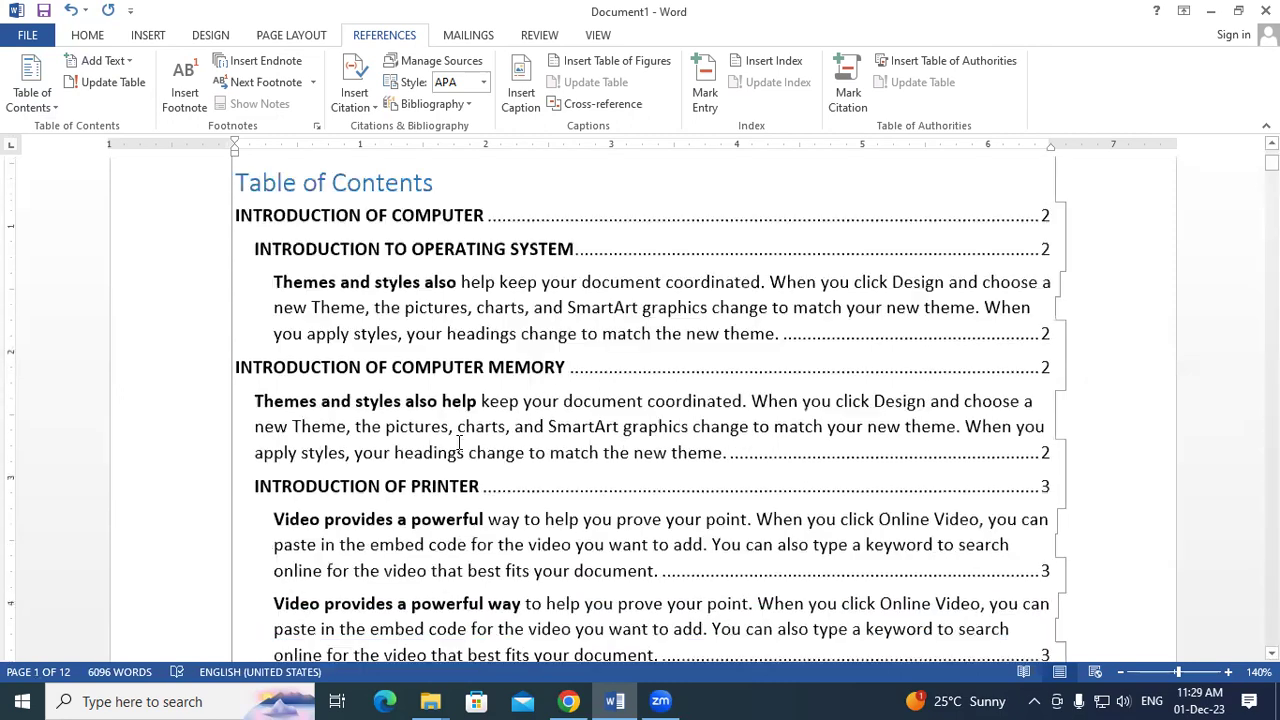
pyautogui.scroll(-2, 364, 500)
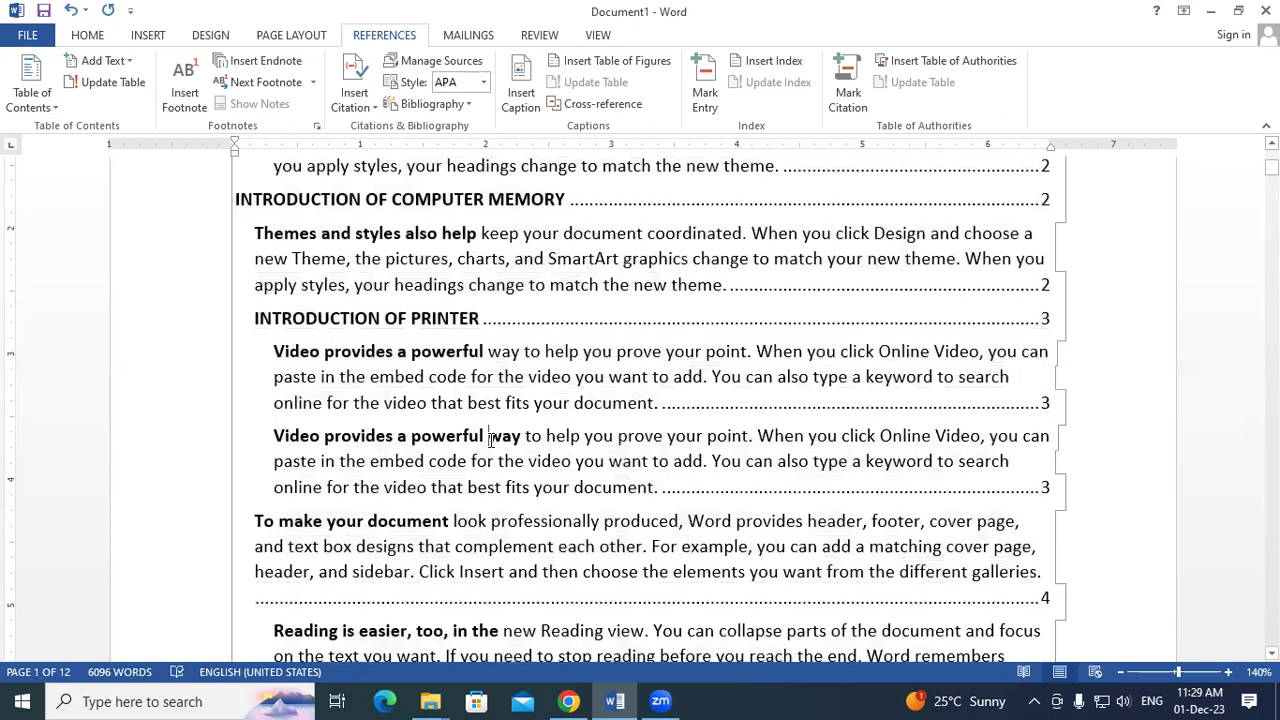
pyautogui.keyDown('ctrl'); pyautogui.click(490, 445); pyautogui.keyUp('ctrl')
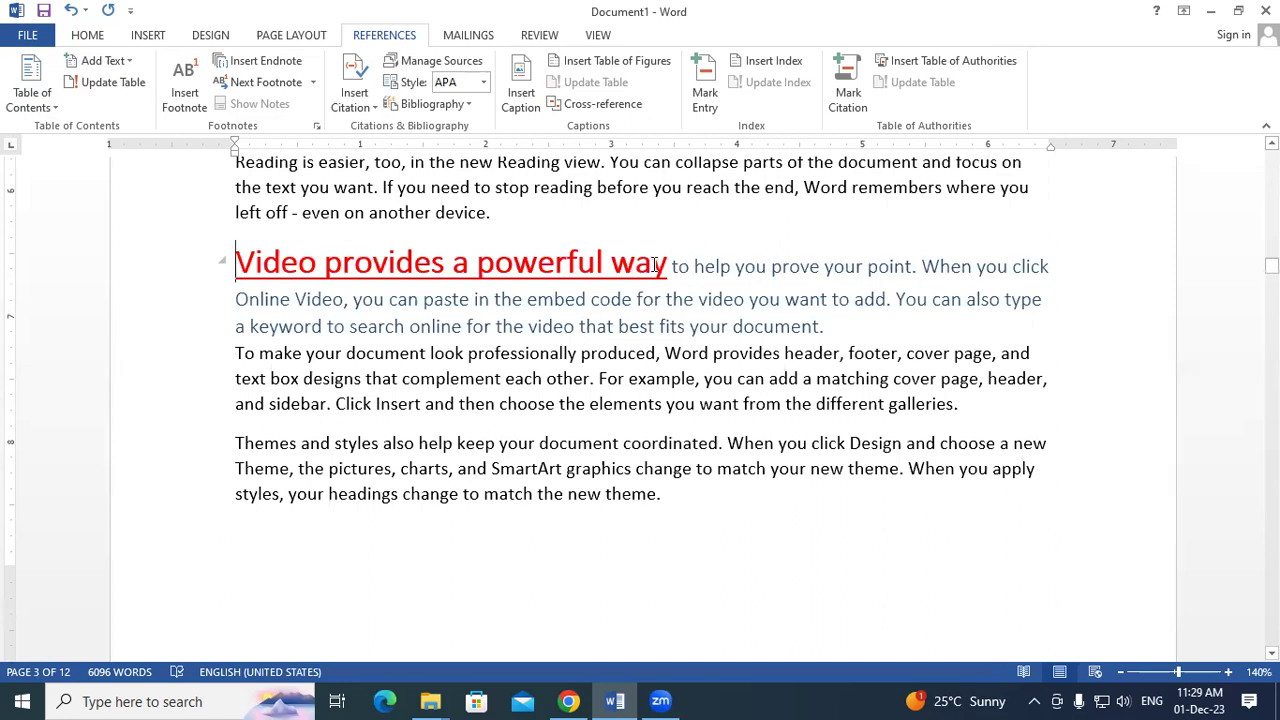
pyautogui.moveTo(672, 265); pyautogui.dragTo(831, 338)
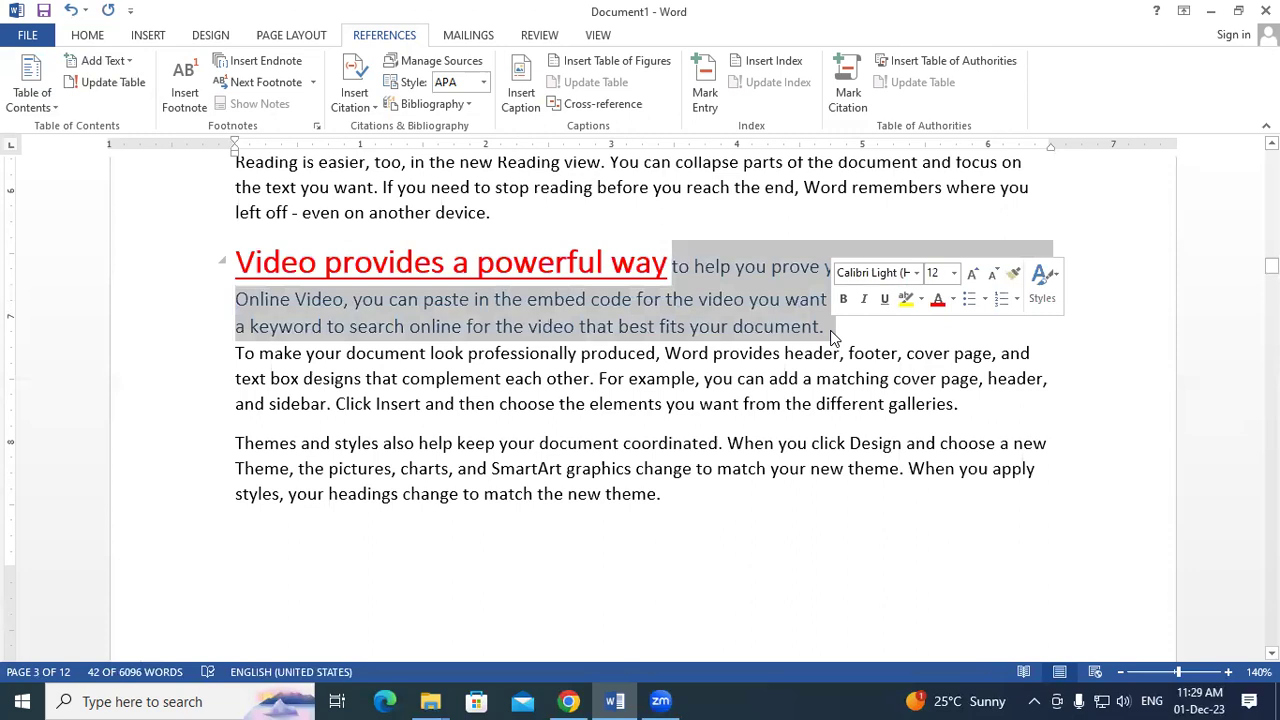
pyautogui.scroll(13, 798, 470)
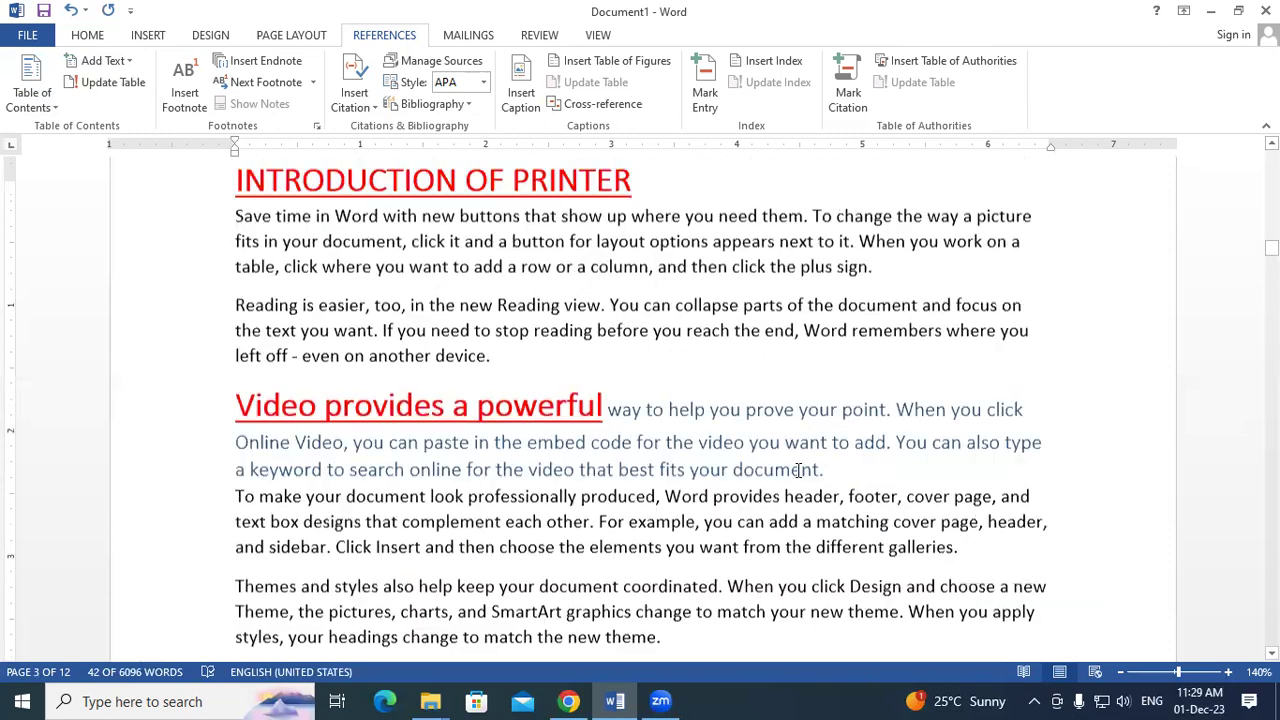
pyautogui.scroll(15, 798, 470)
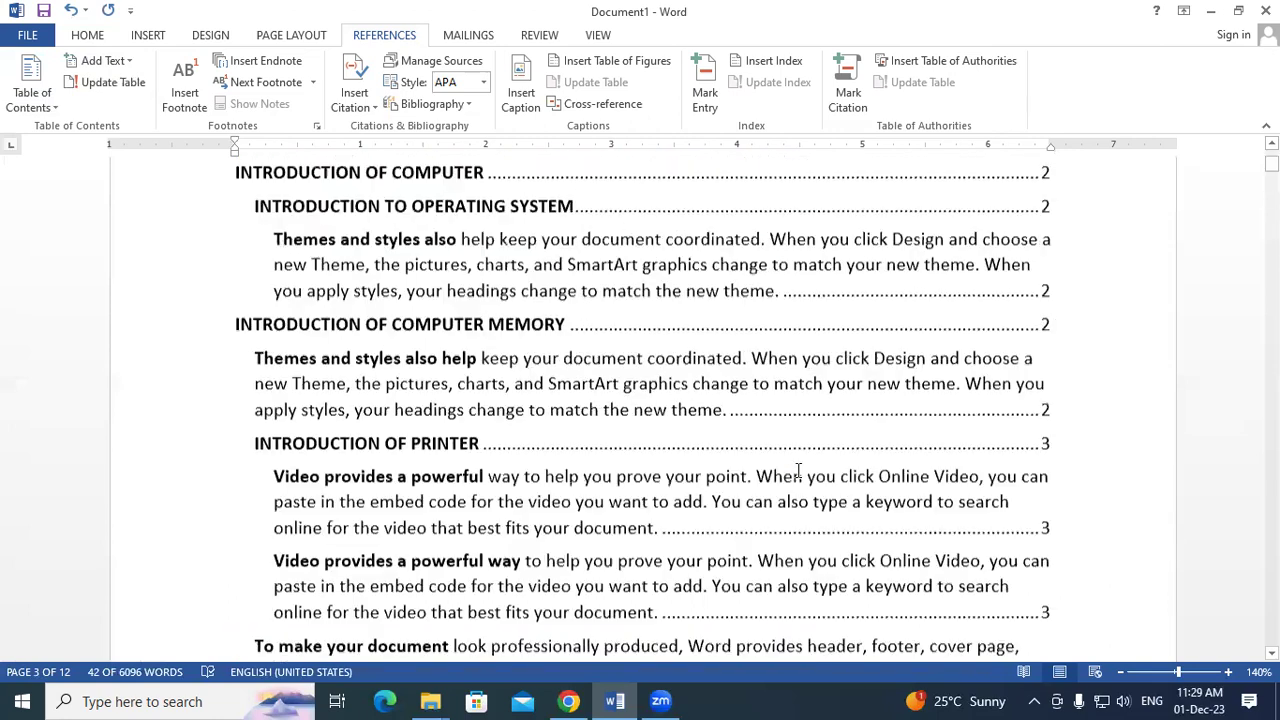
# Step: Delete the entire table of contents, including its title, from the start of the document
pyautogui.moveTo(388, 477); pyautogui.dragTo(528, 483)
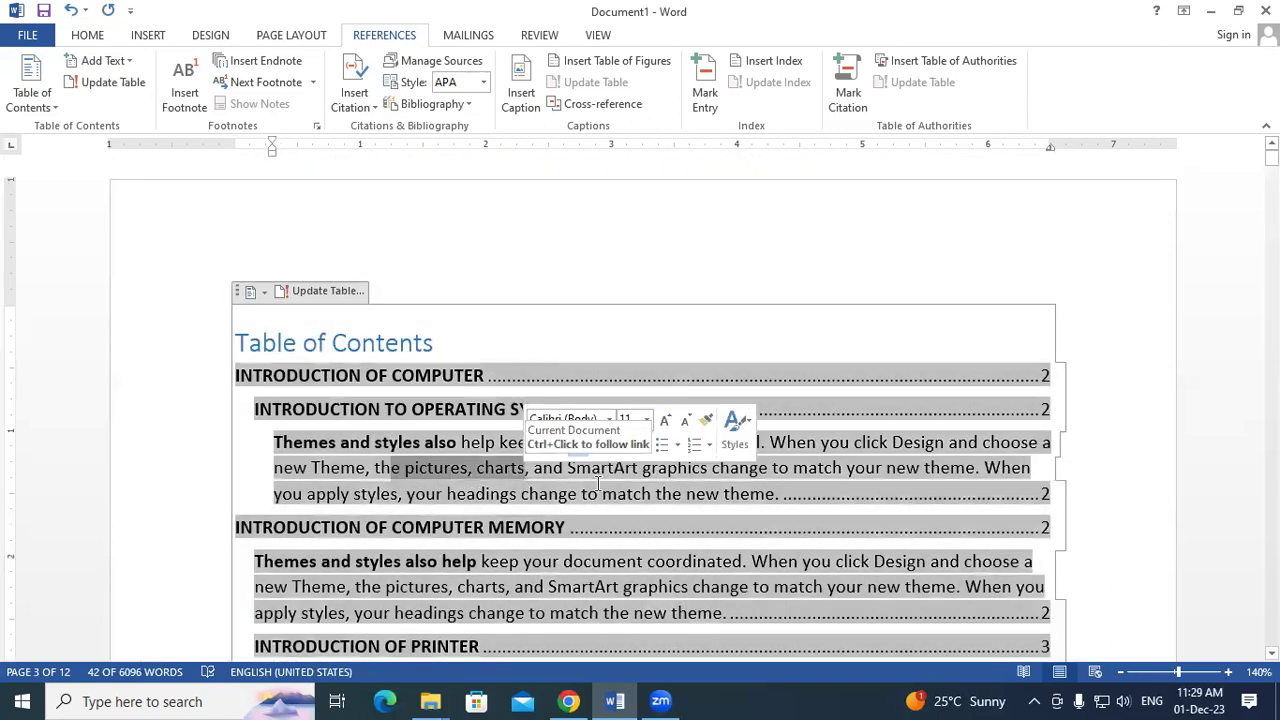
pyautogui.click(752, 486)
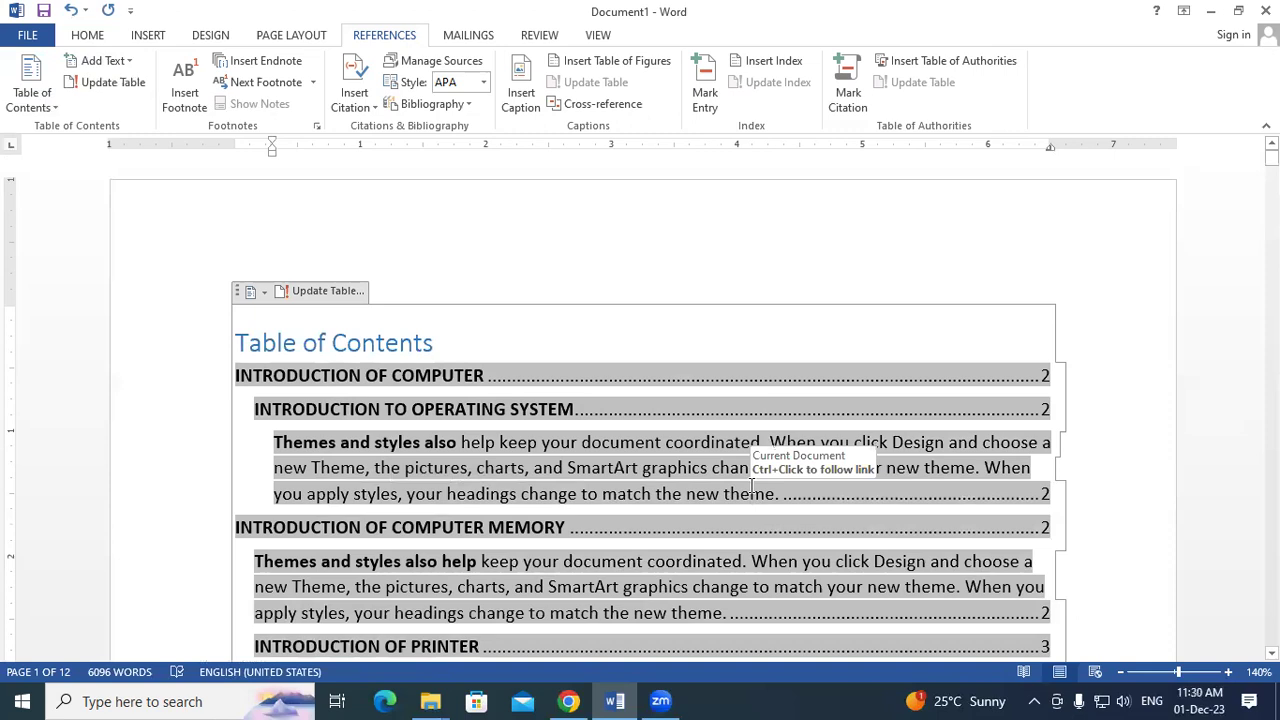
pyautogui.click(757, 262)
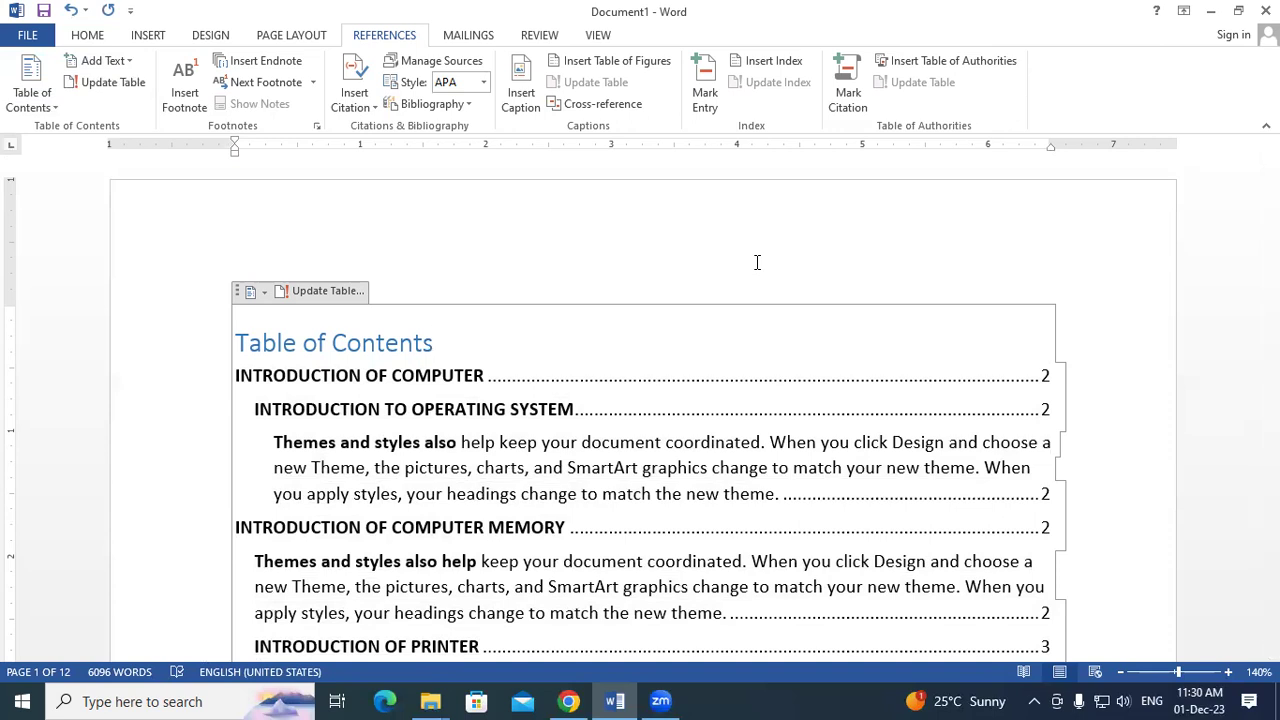
pyautogui.press('Delete')
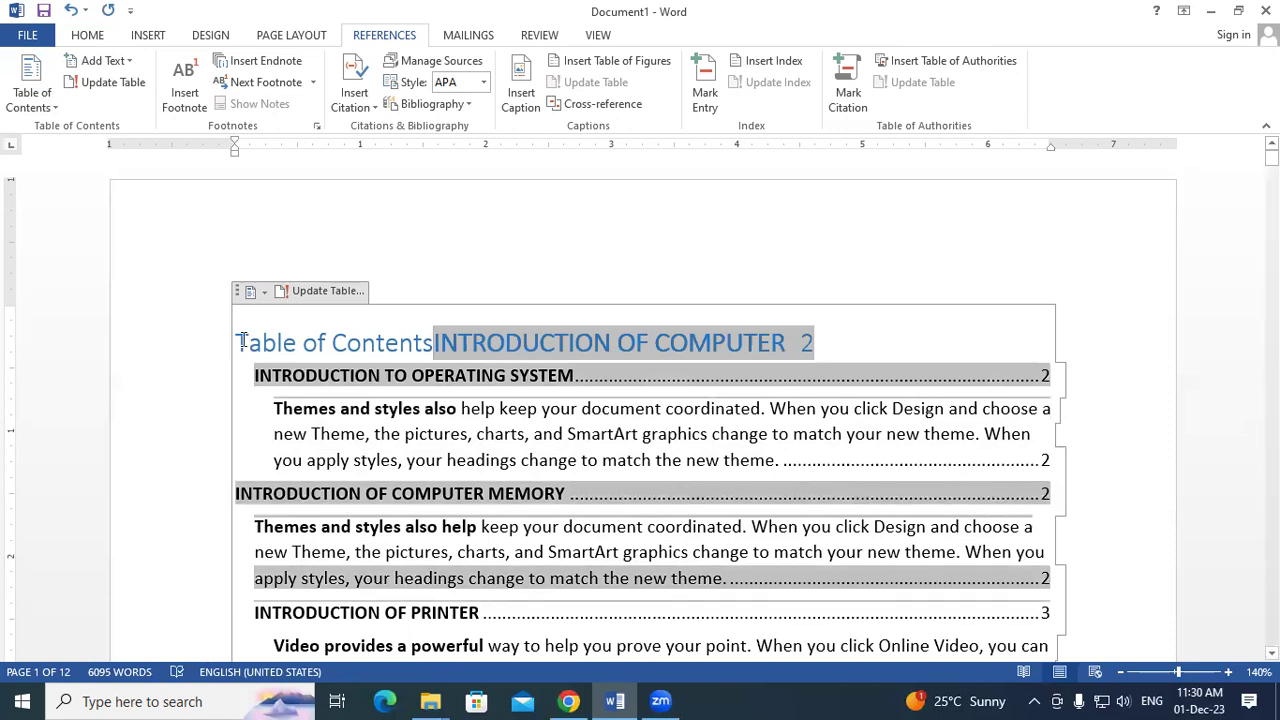
pyautogui.moveTo(238, 340); pyautogui.dragTo(1092, 280)
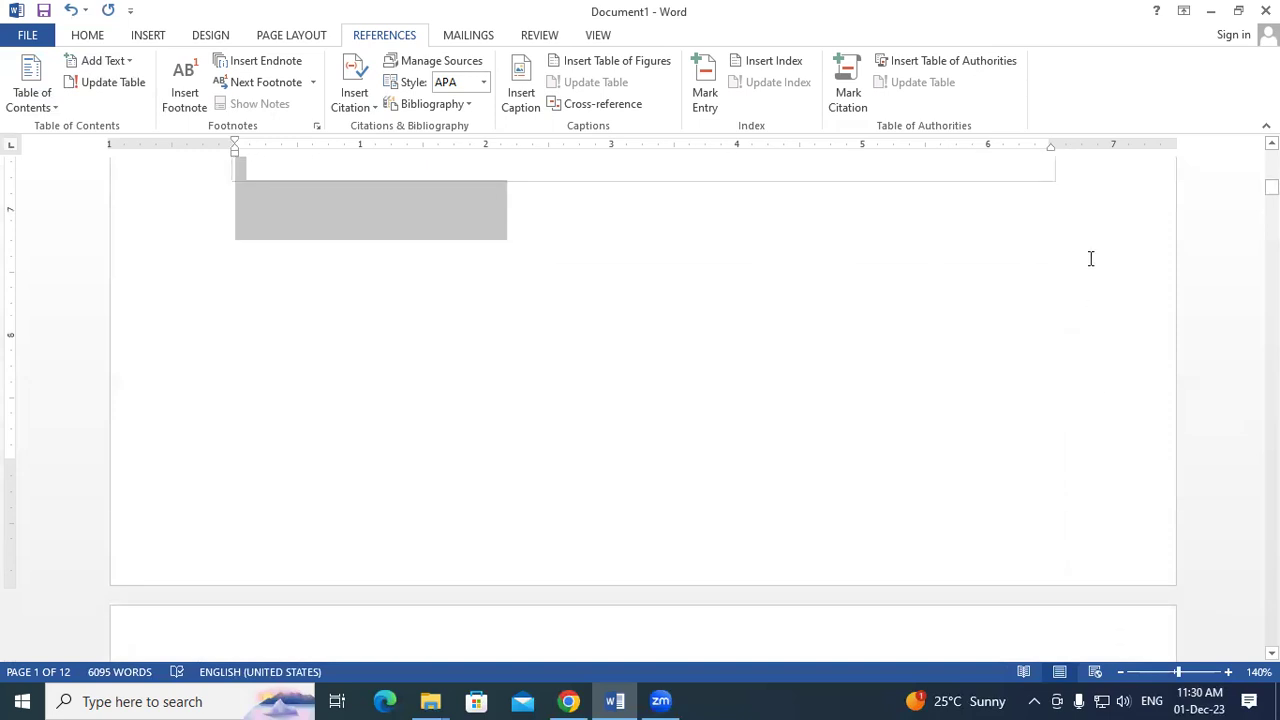
pyautogui.press('Delete')
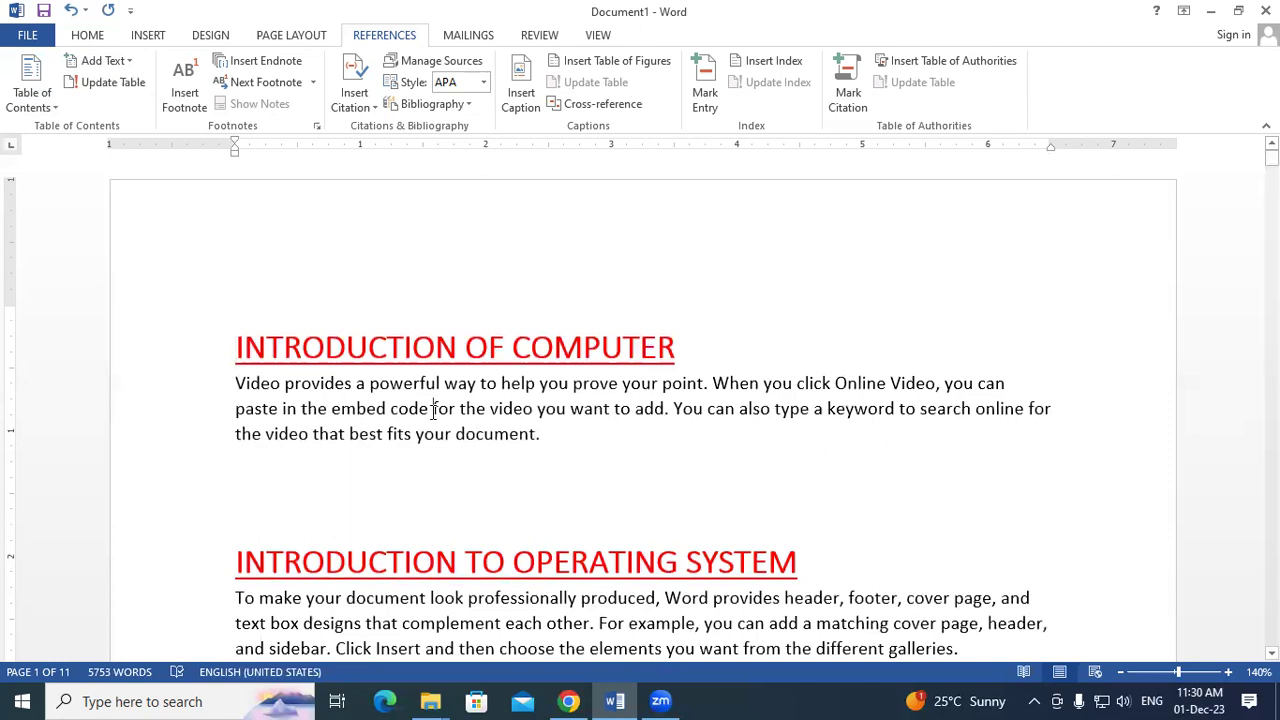
# Step: Copy the body-text formatting onto the text after "Themes and styles also" with Format Painter, and split that text into its own paragraph
pyautogui.moveTo(433, 408); pyautogui.dragTo(566, 430)
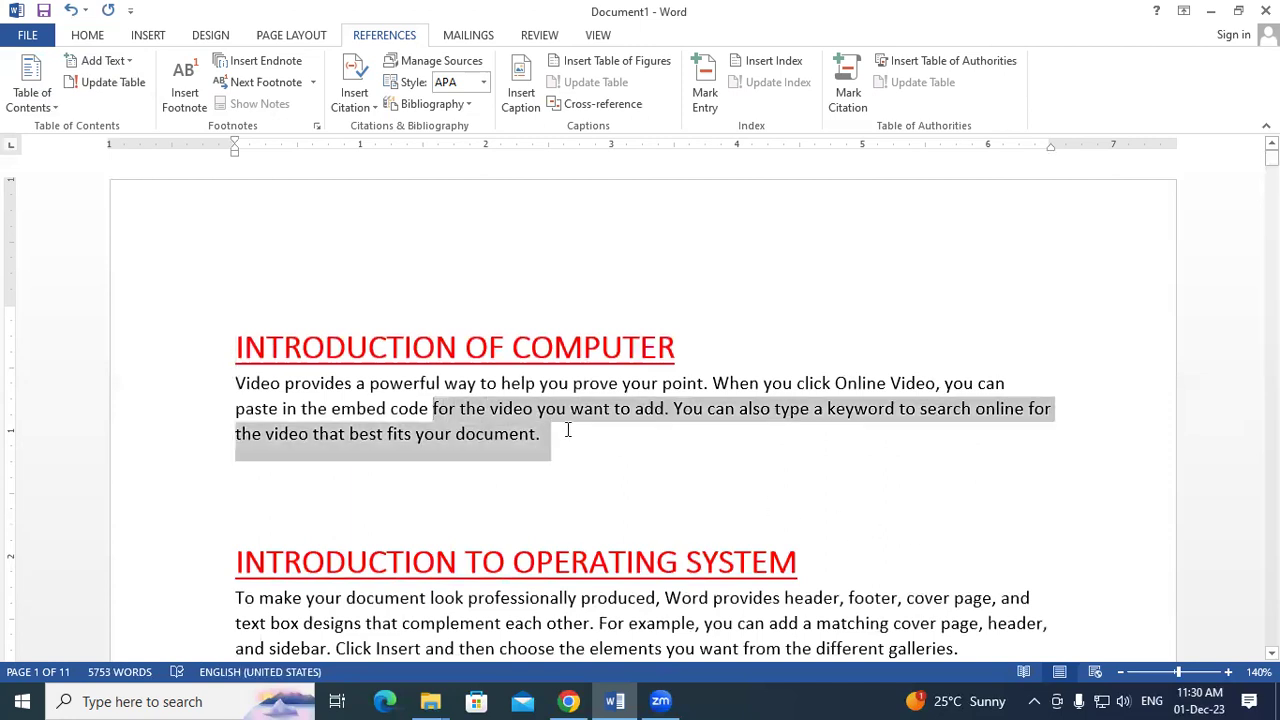
pyautogui.click(88, 36)
pyautogui.click(113, 107)
pyautogui.scroll(-4, 531, 517)
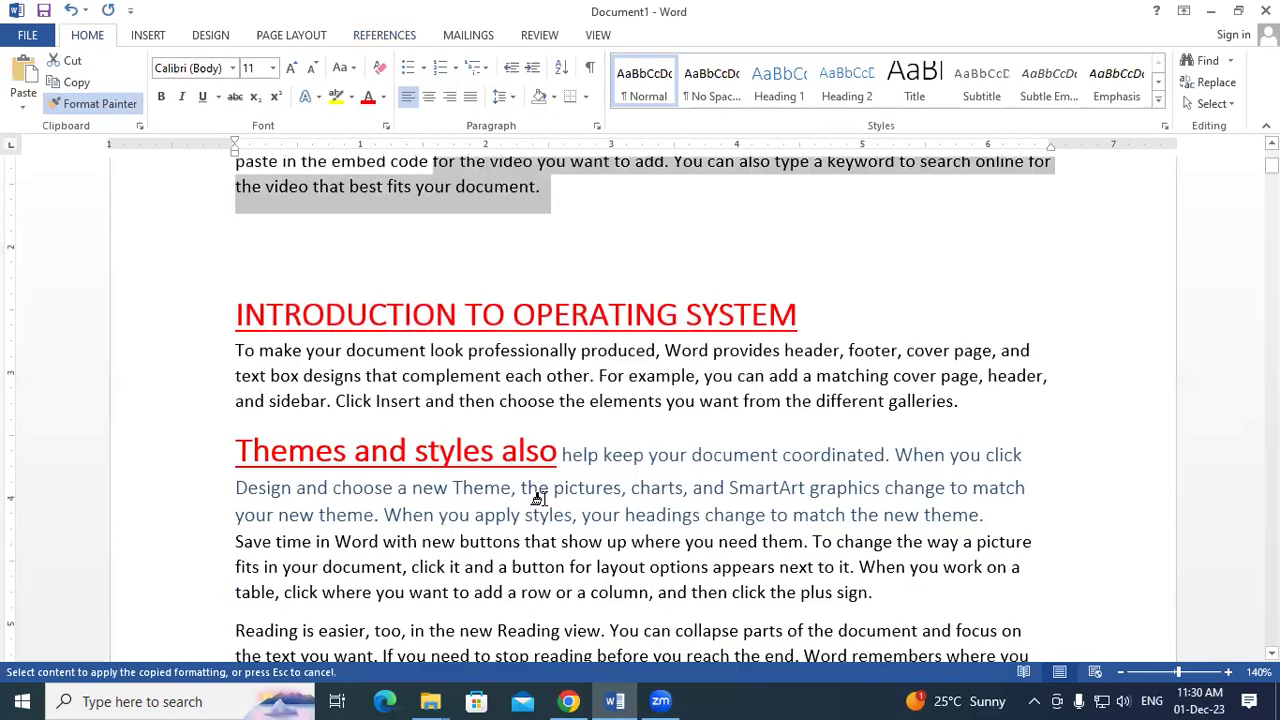
pyautogui.scroll(-2, 518, 330)
pyautogui.moveTo(562, 335)
pyautogui.mouseDown()
pyautogui.moveTo(686, 392)
pyautogui.moveTo(928, 416)
pyautogui.mouseUp()
pyautogui.click(706, 388)
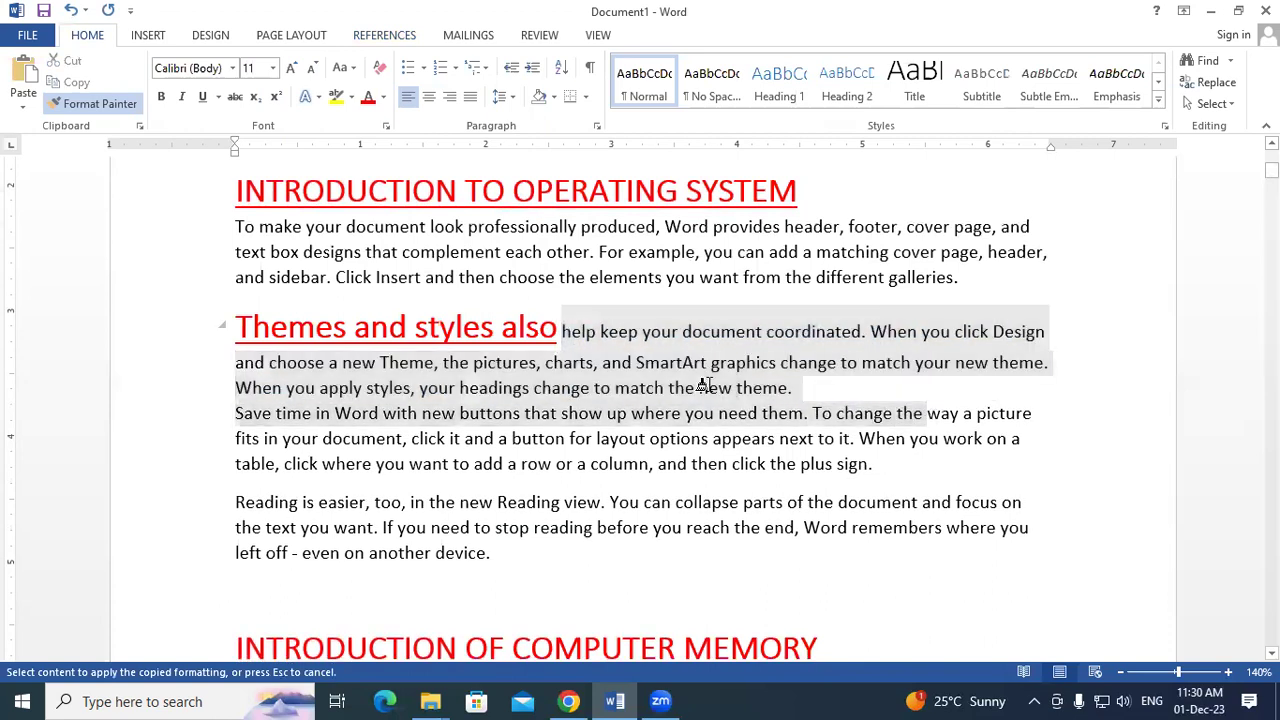
pyautogui.click(556, 333)
pyautogui.press('Return')
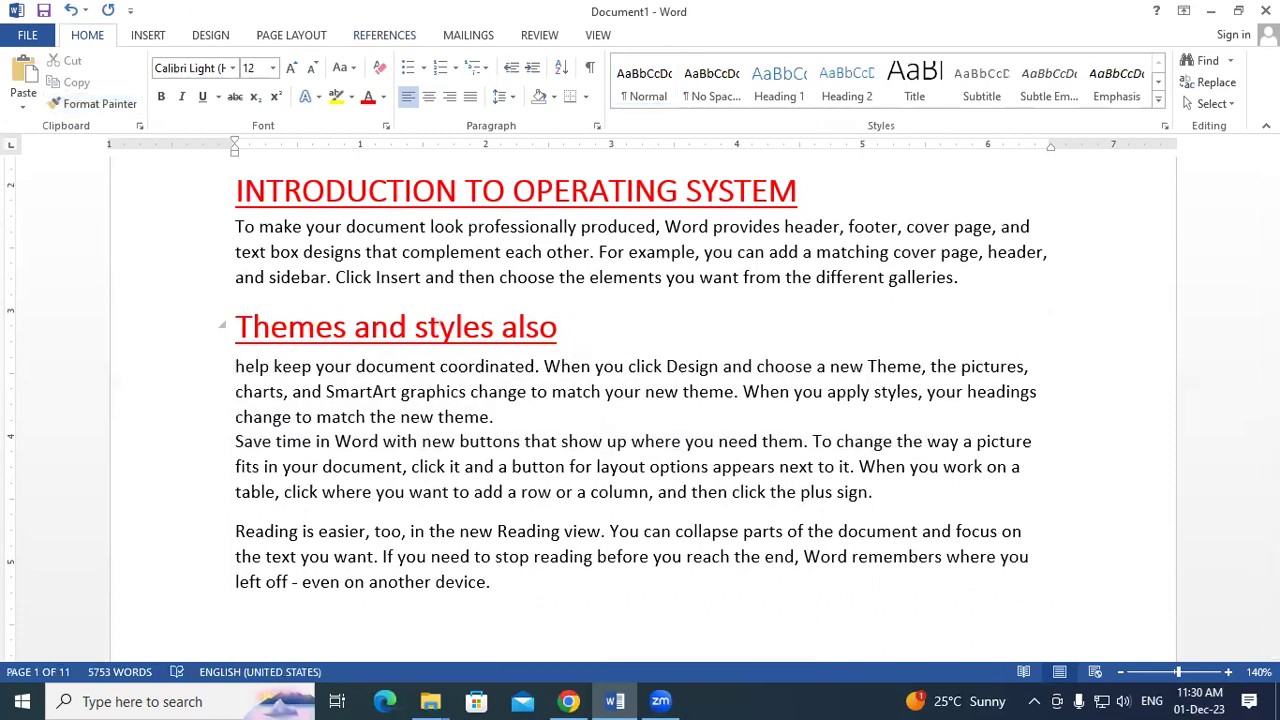
# Step: Try copying the body-text formatting onto the text after "Themes and styles also help", and undo it
pyautogui.moveTo(318, 418); pyautogui.dragTo(420, 441)
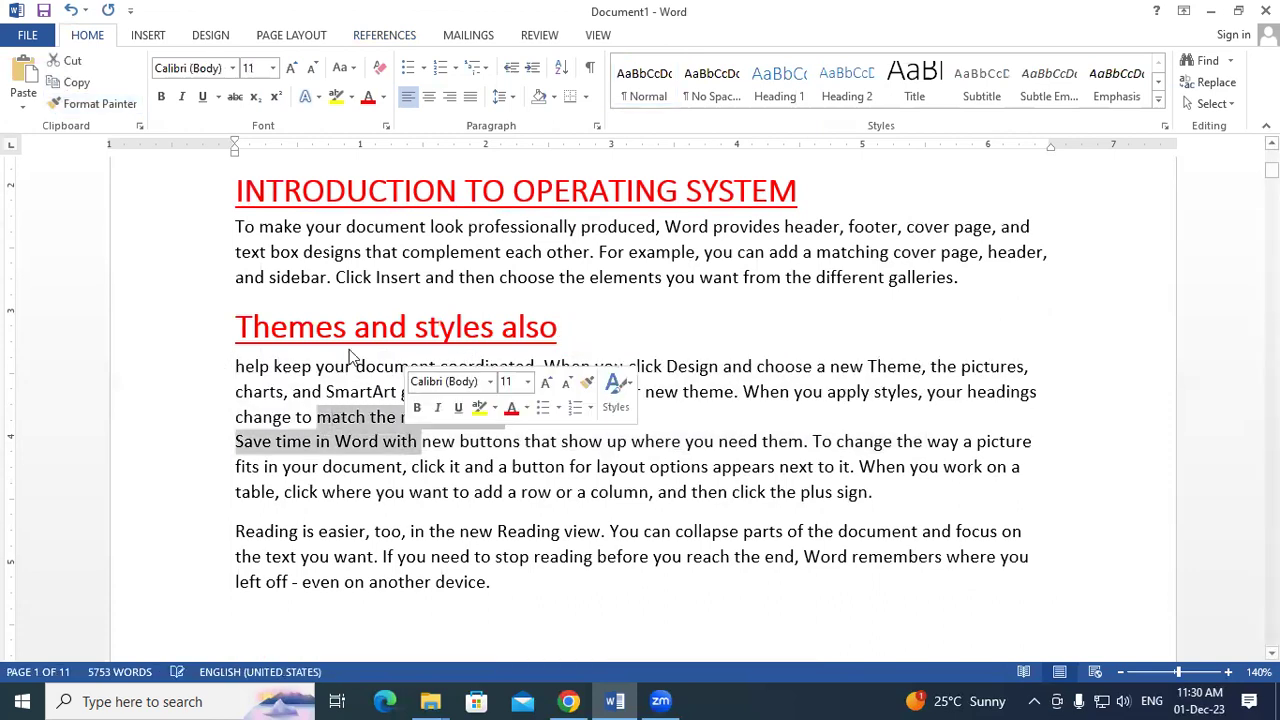
pyautogui.click(123, 108)
pyautogui.scroll(-5, 451, 471)
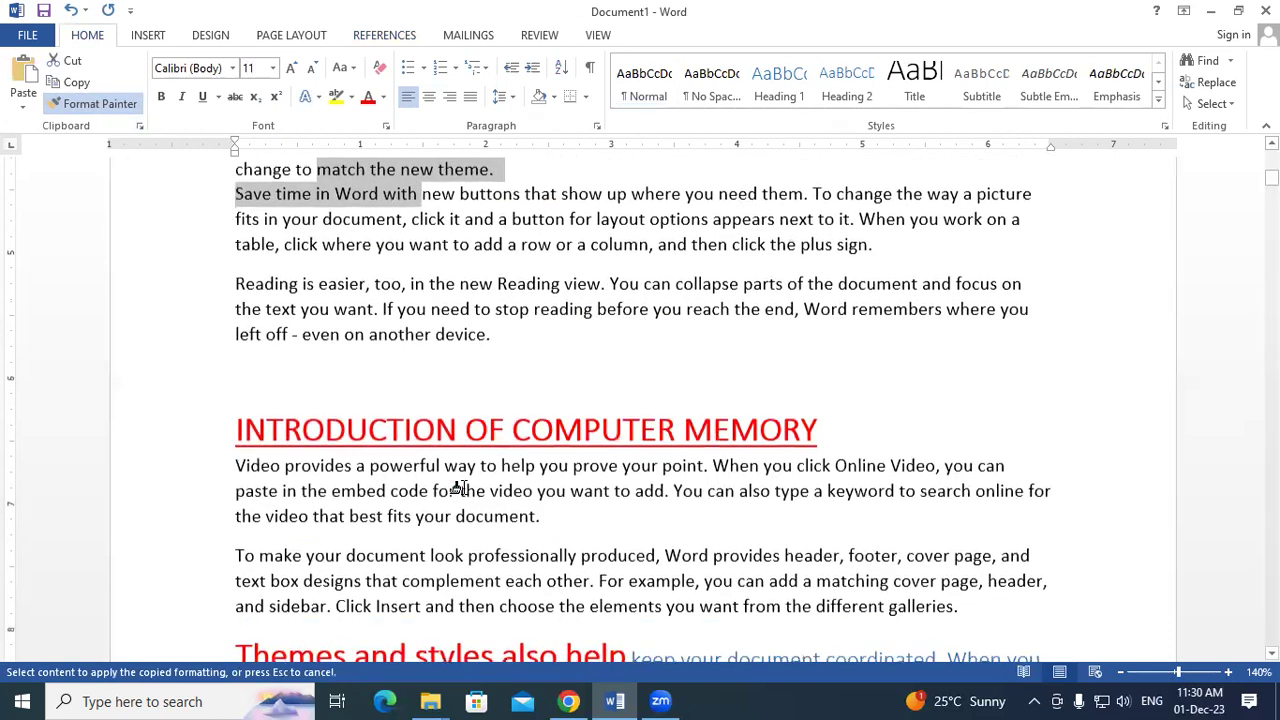
pyautogui.scroll(-1, 459, 494)
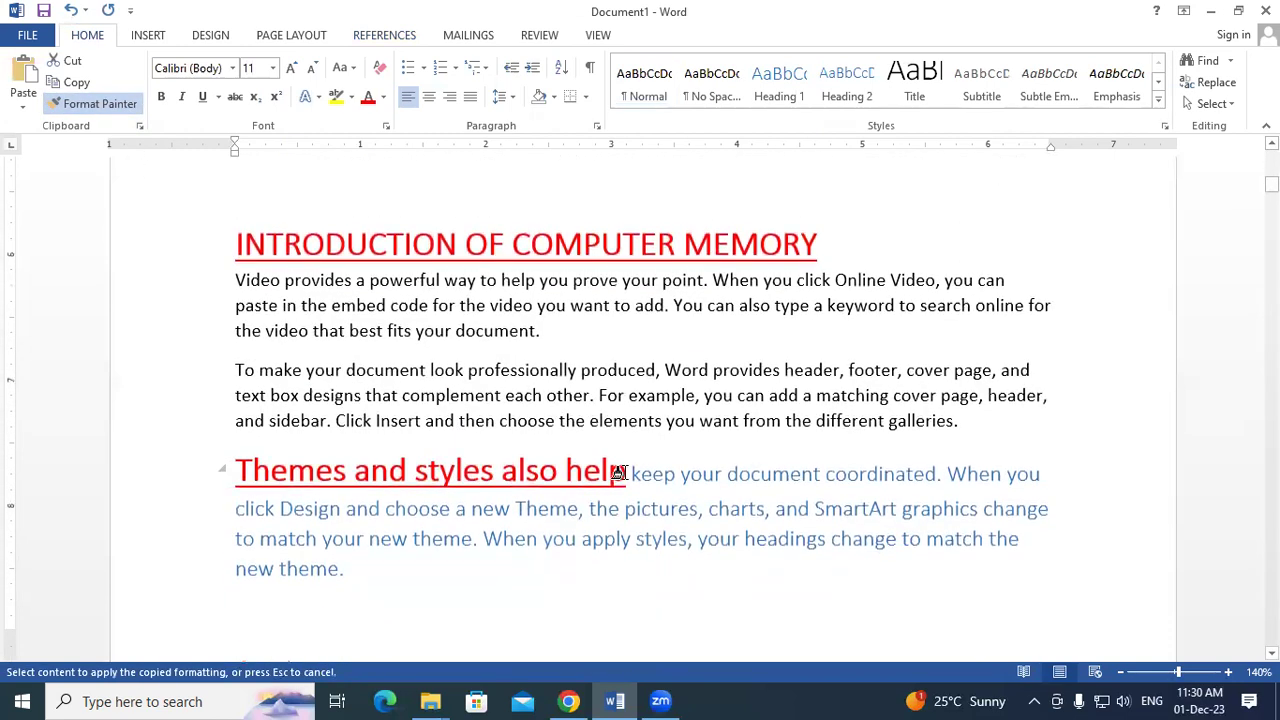
pyautogui.moveTo(620, 472)
pyautogui.mouseDown()
pyautogui.moveTo(657, 505)
pyautogui.moveTo(654, 457)
pyautogui.moveTo(640, 474)
pyautogui.mouseUp()
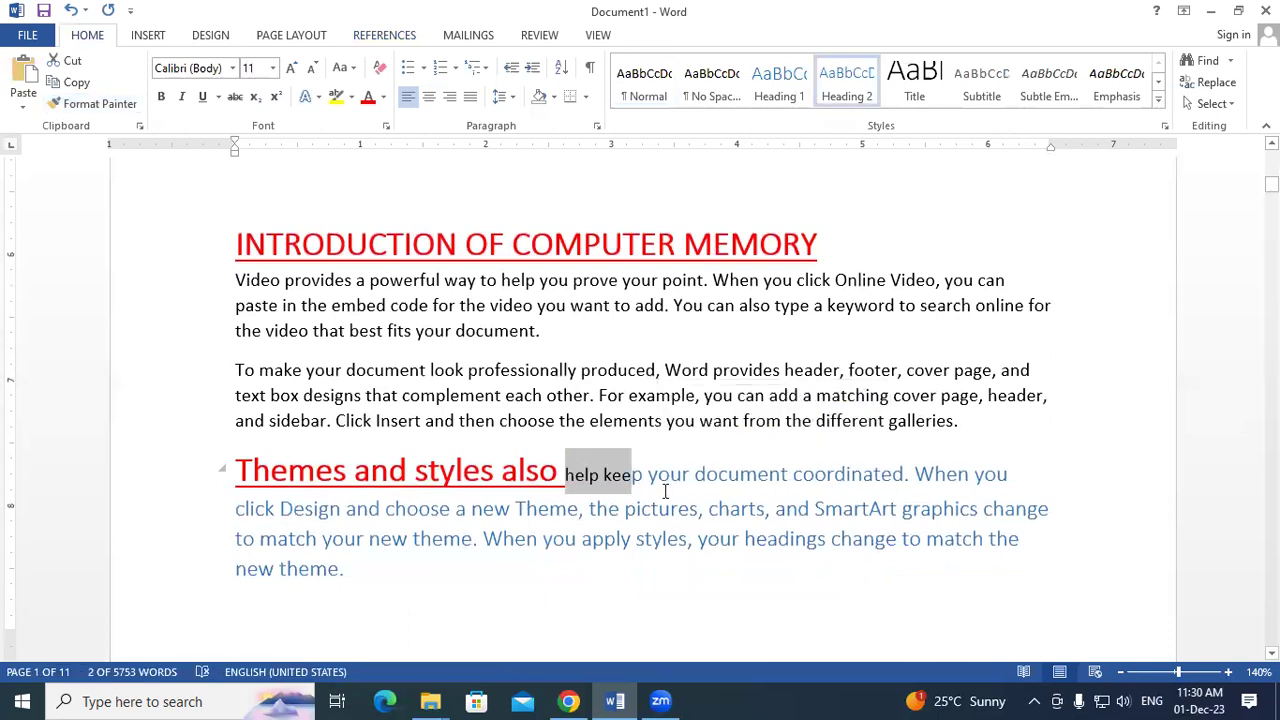
pyautogui.hotkey('ctrl', 'z')
# Step: Split the text after "Themes and styles also help" into its own paragraph and copy the body-text formatting onto it
pyautogui.click(649, 490)
pyautogui.click(627, 470)
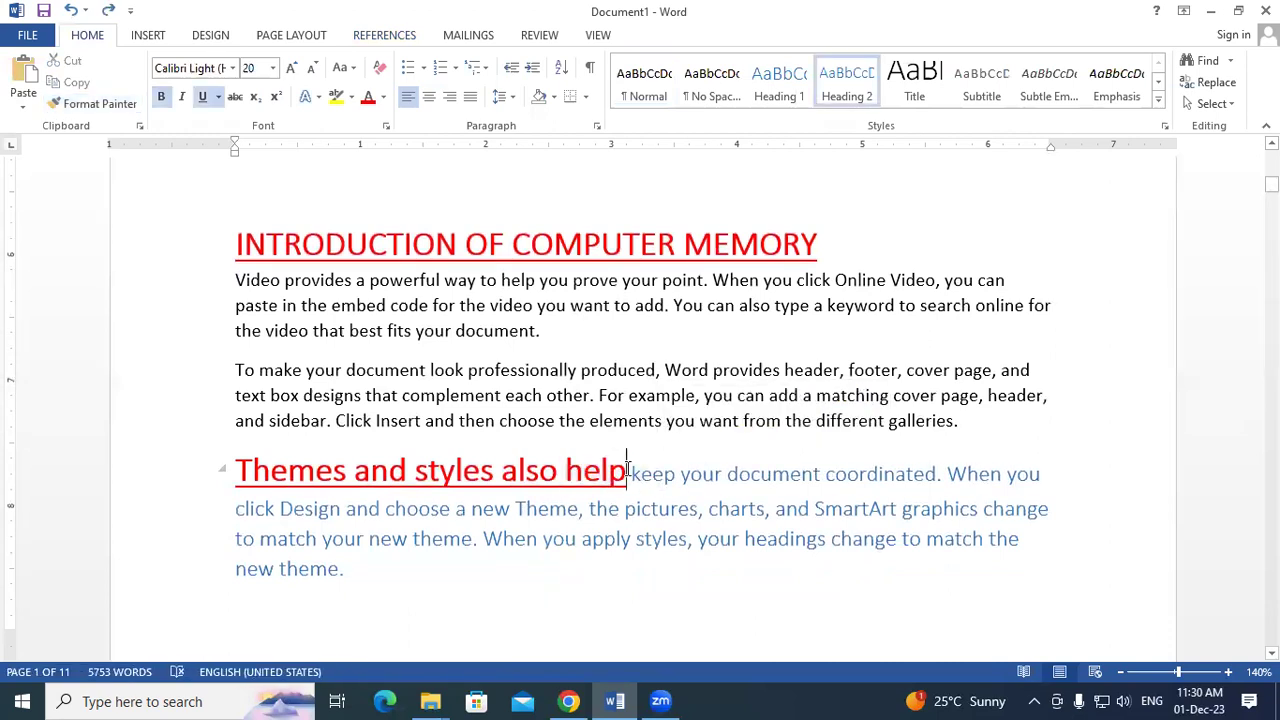
pyautogui.press('Return')
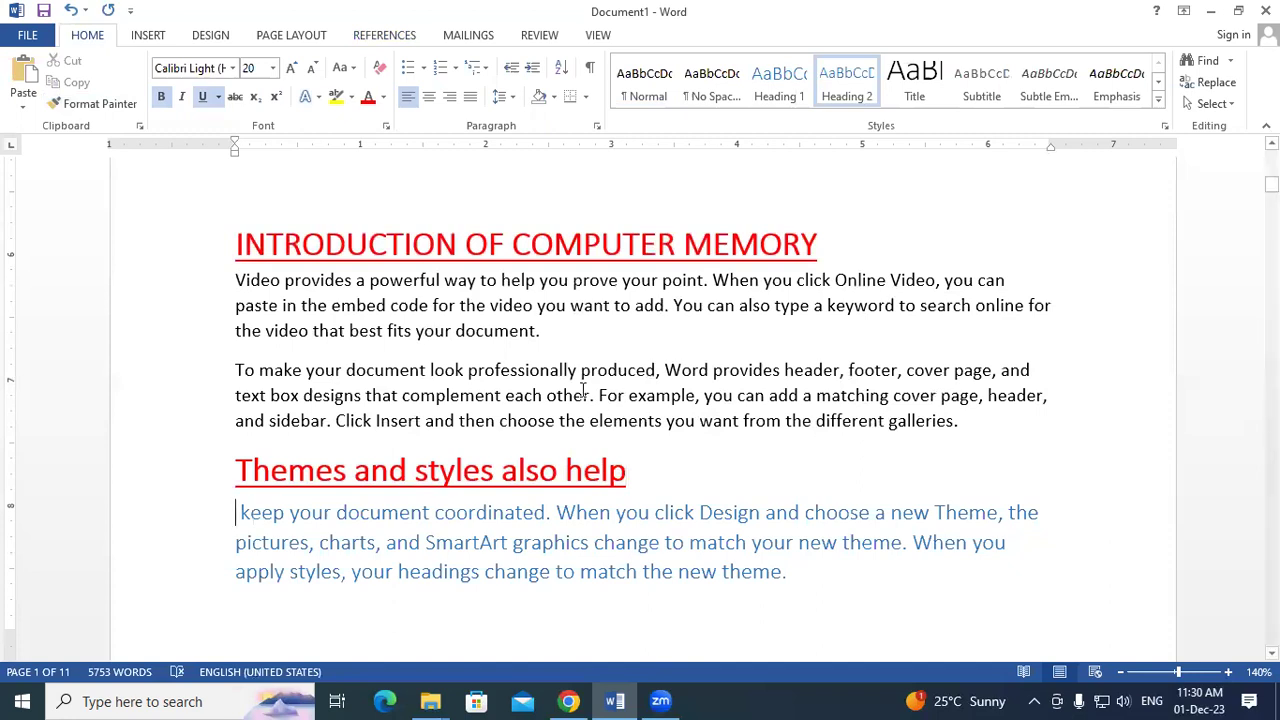
pyautogui.moveTo(546, 395); pyautogui.dragTo(628, 395)
pyautogui.click(57, 105)
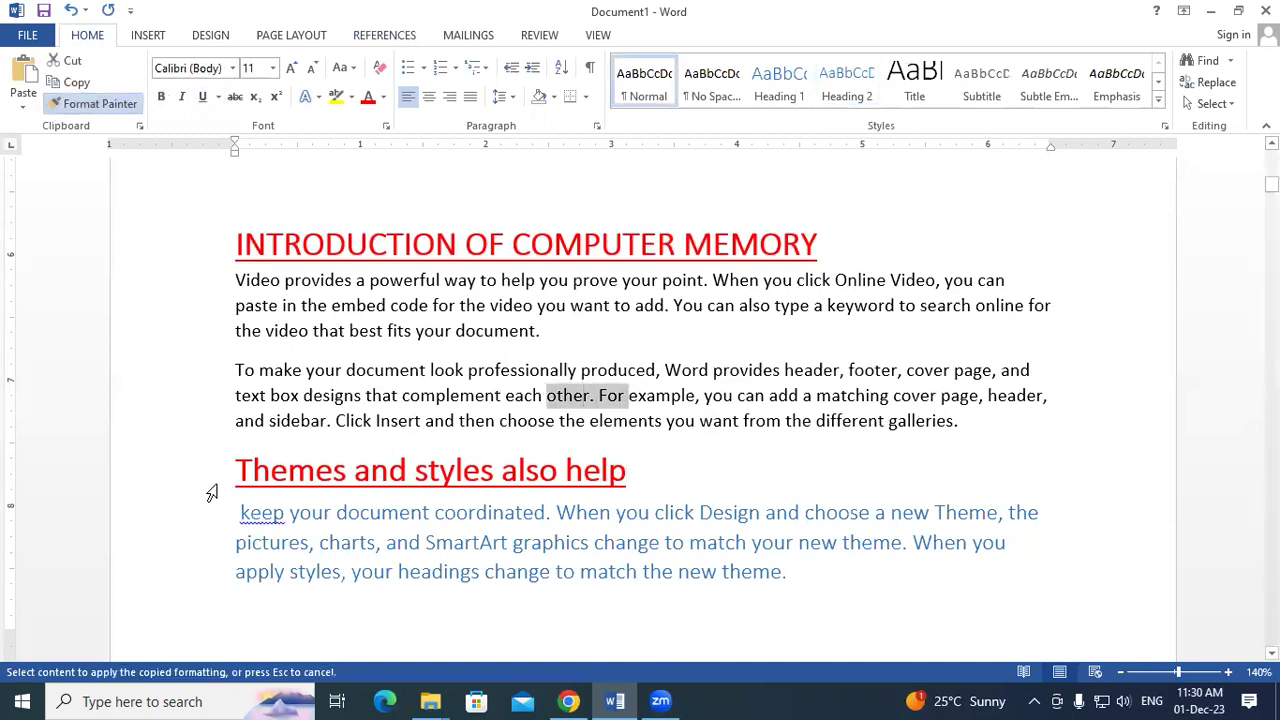
pyautogui.moveTo(229, 513)
pyautogui.mouseDown()
pyautogui.moveTo(254, 529)
pyautogui.moveTo(651, 591)
pyautogui.moveTo(834, 600)
pyautogui.mouseUp()
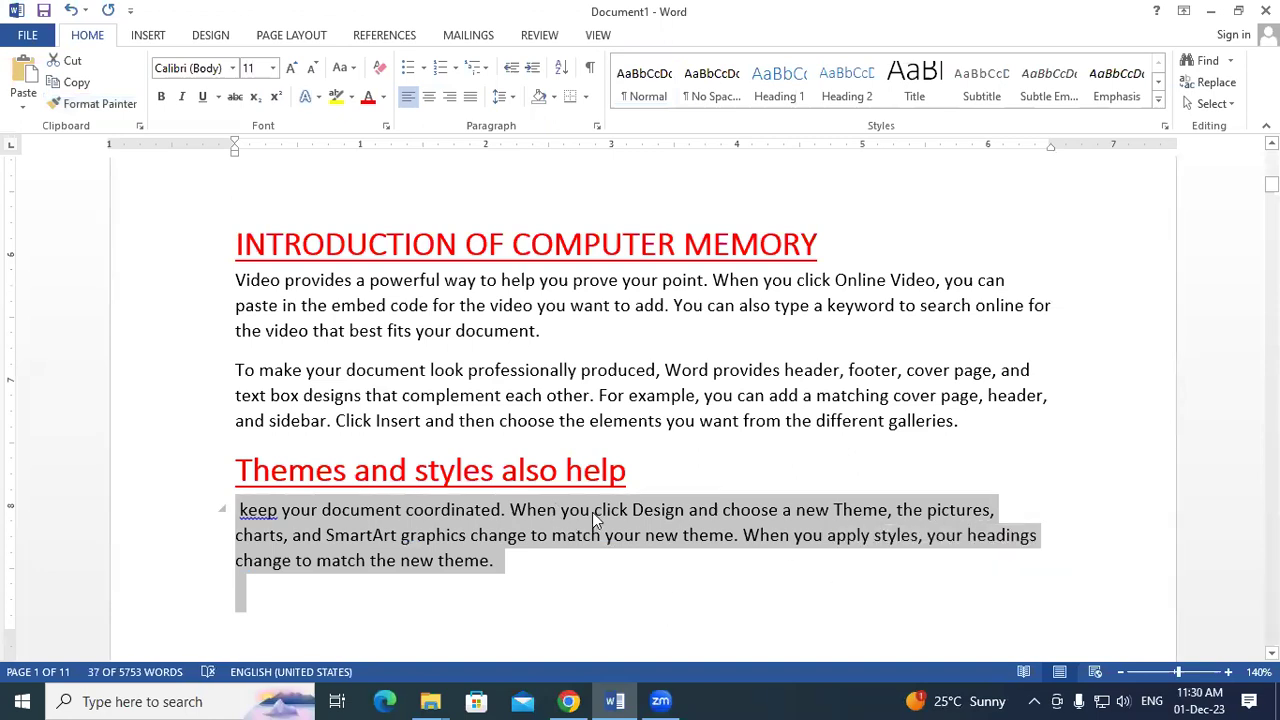
# Step: Copy the body-text formatting onto the text after "Video provides a powerful" and the paragraph below, and break the line after that heading
pyautogui.click(95, 104)
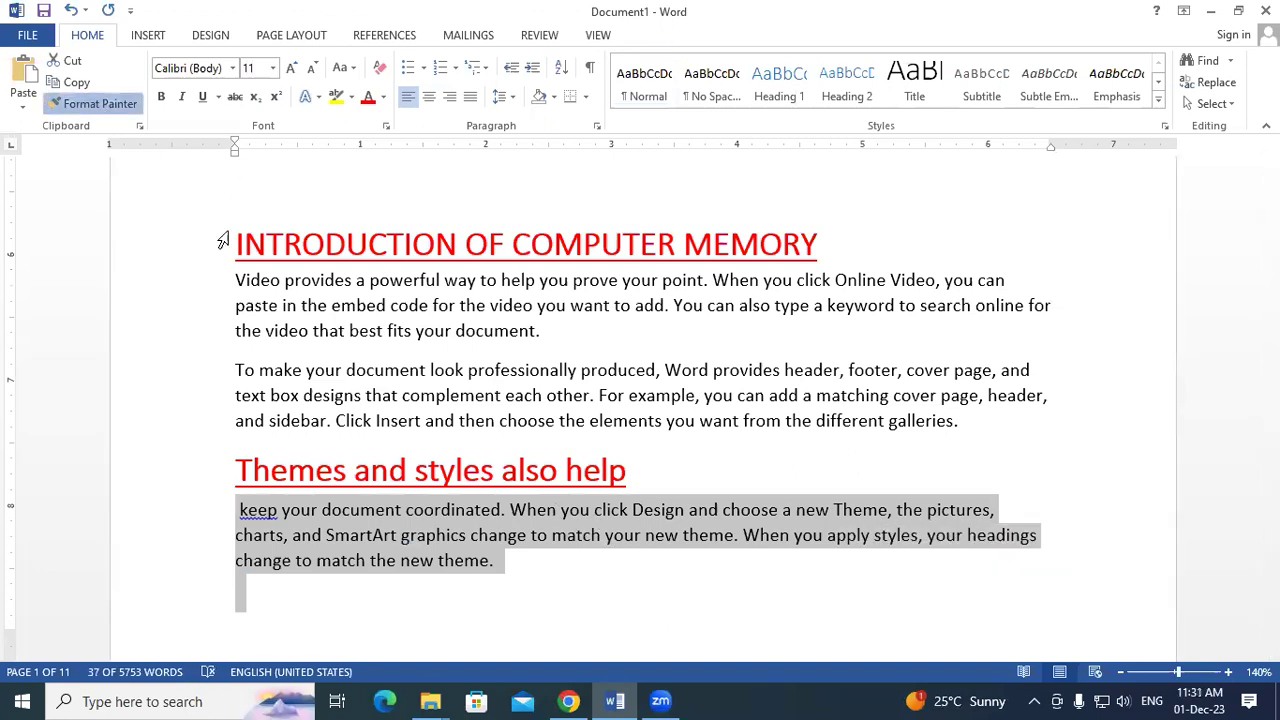
pyautogui.scroll(-10, 511, 586)
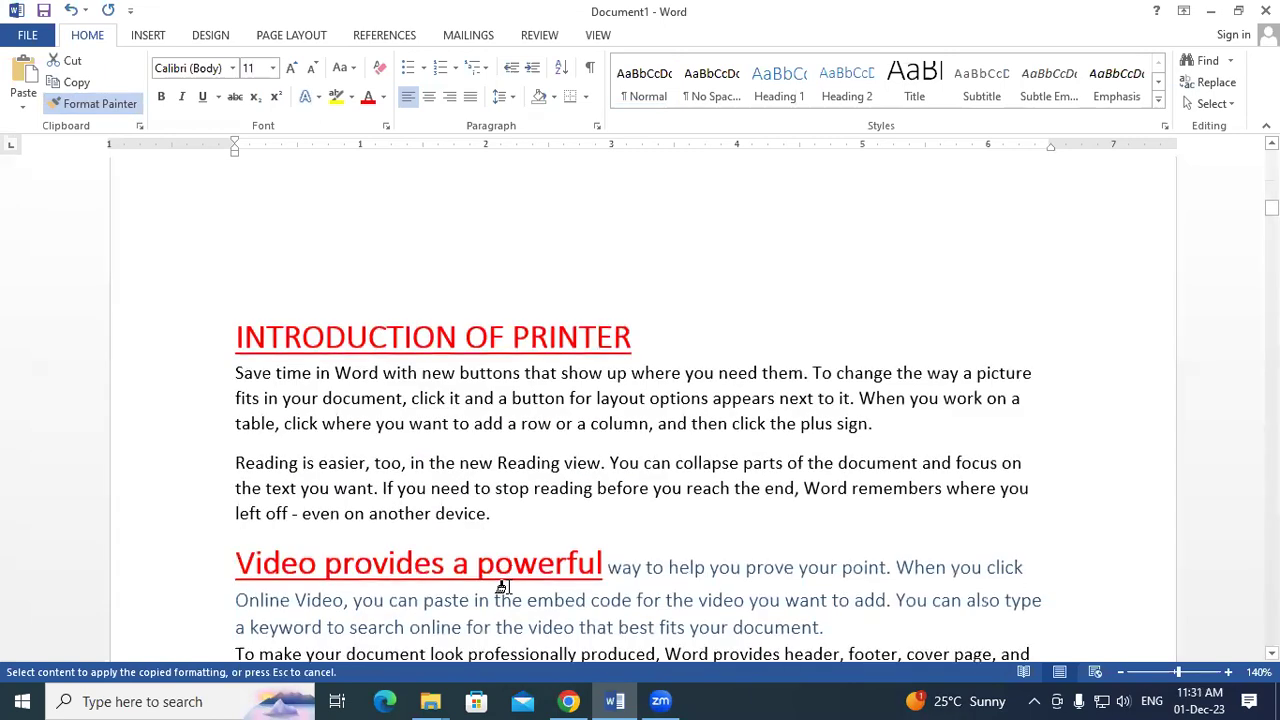
pyautogui.scroll(-3, 503, 587)
pyautogui.moveTo(604, 440)
pyautogui.mouseDown()
pyautogui.moveTo(683, 509)
pyautogui.moveTo(943, 560)
pyautogui.moveTo(918, 565)
pyautogui.mouseUp()
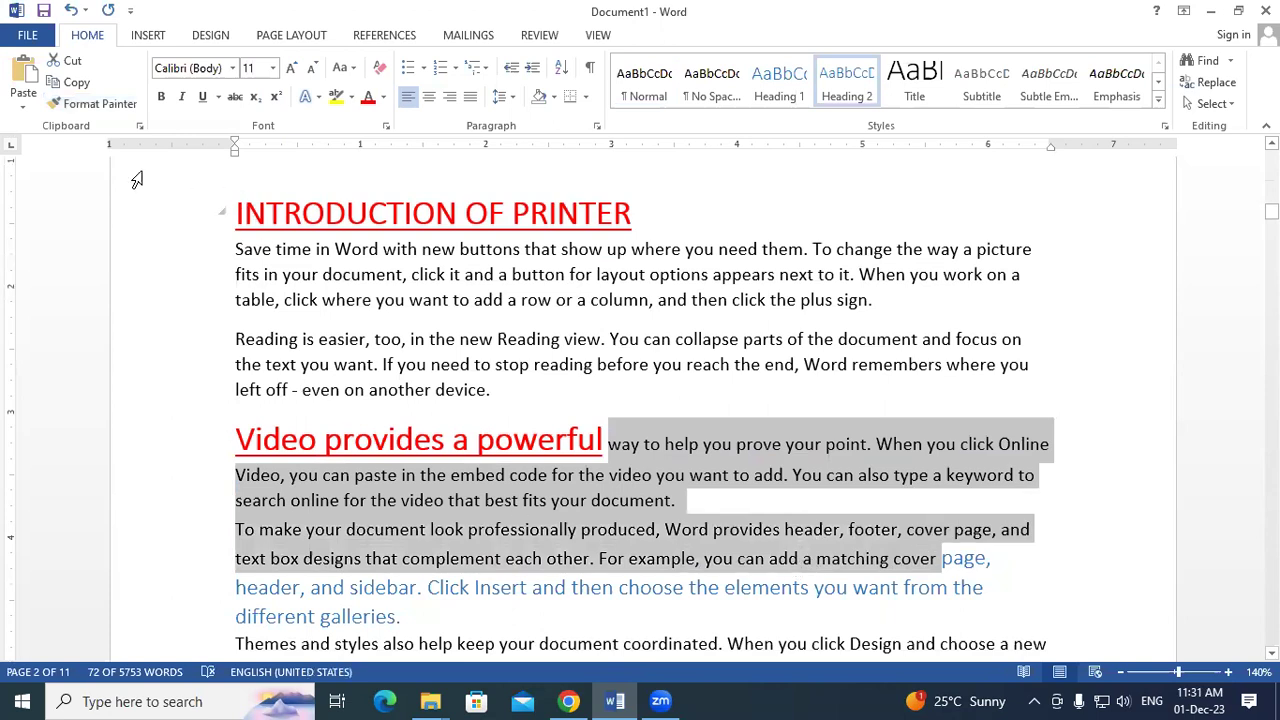
pyautogui.click(92, 103)
pyautogui.moveTo(938, 558); pyautogui.dragTo(1030, 614)
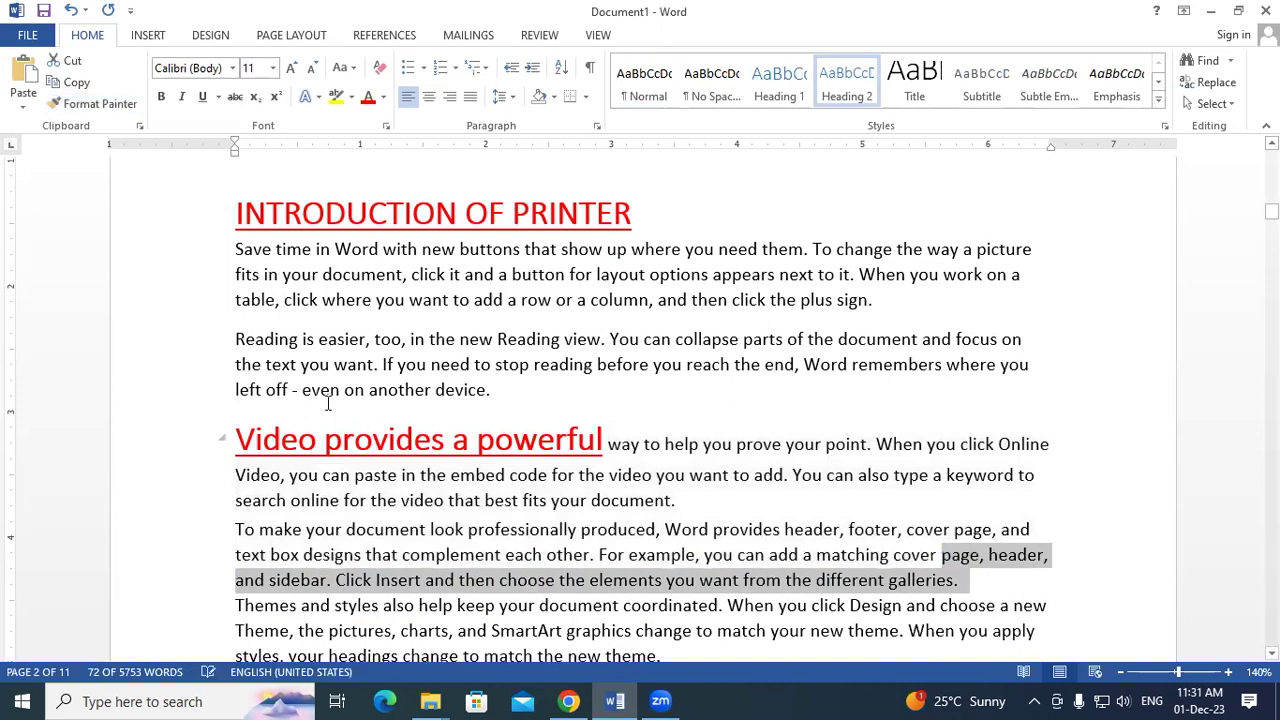
pyautogui.click(742, 495)
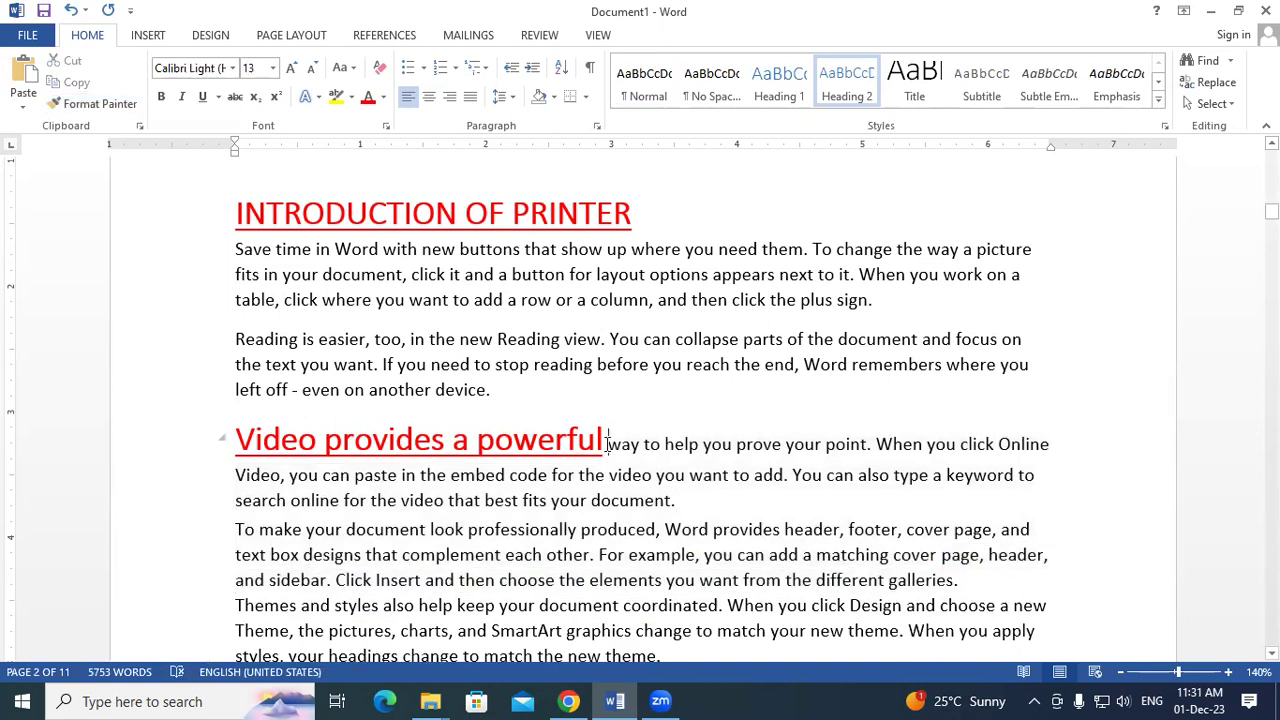
pyautogui.press('Return')
# Step: Copy the body-text formatting onto the text after "Video provides a powerful way" and split it into its own paragraph
pyautogui.scroll(-8, 593, 453)
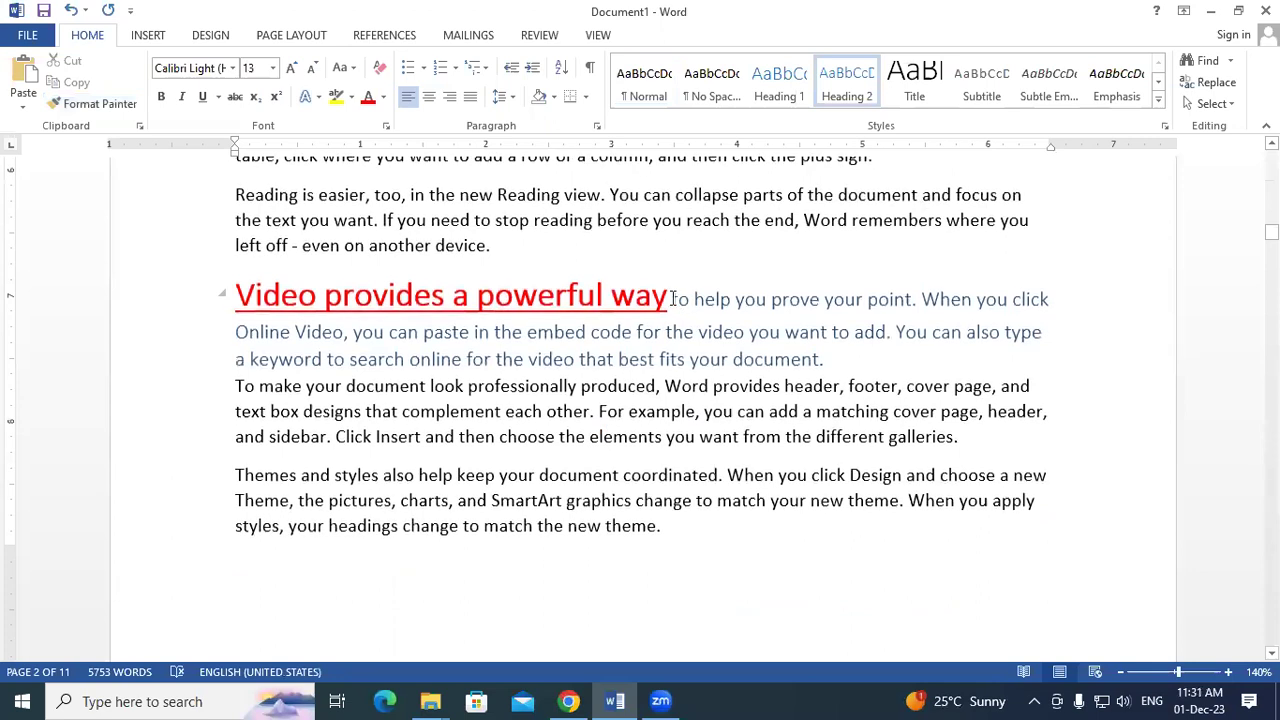
pyautogui.moveTo(666, 437); pyautogui.dragTo(776, 476)
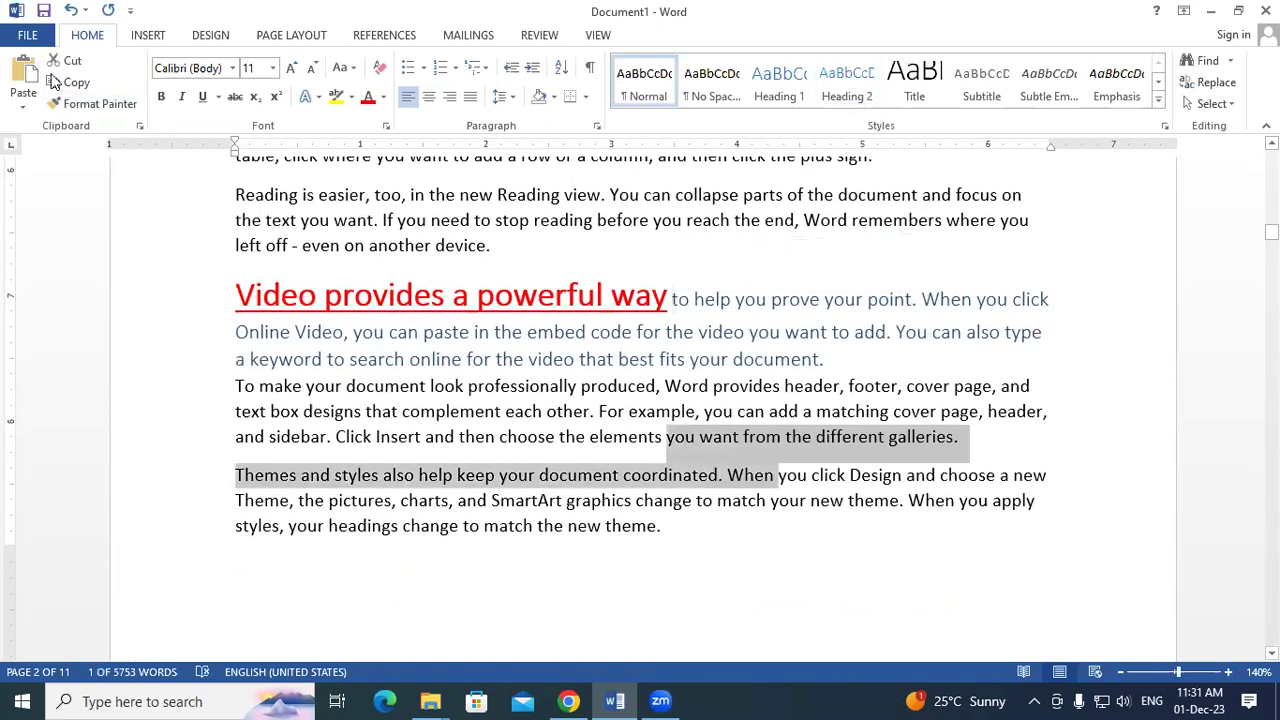
pyautogui.click(93, 104)
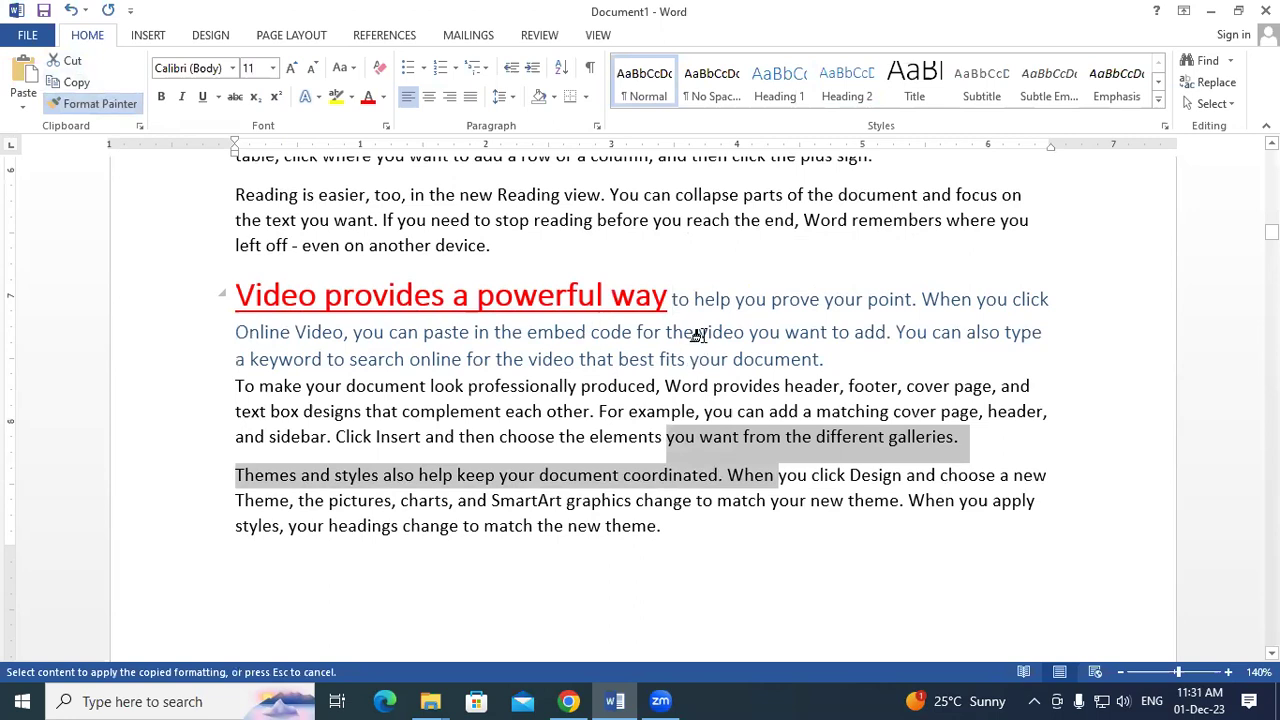
pyautogui.moveTo(666, 296)
pyautogui.mouseDown()
pyautogui.moveTo(777, 395)
pyautogui.moveTo(886, 420)
pyautogui.mouseUp()
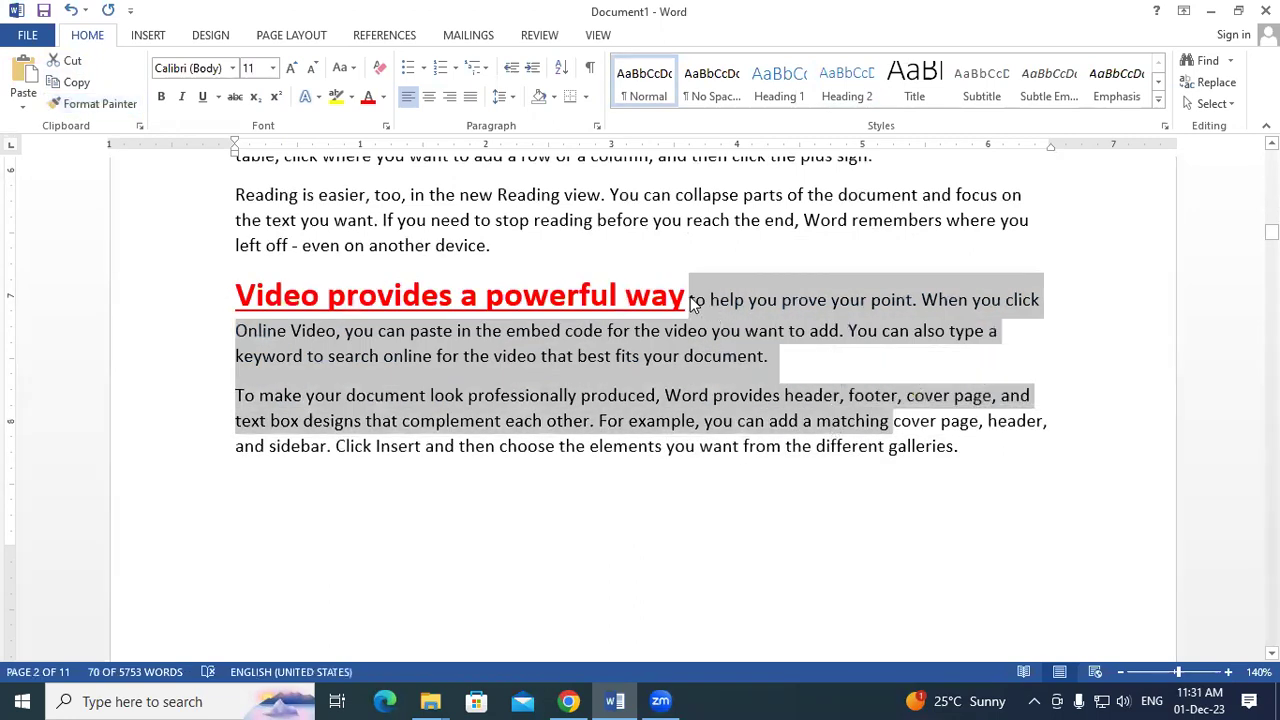
pyautogui.click(690, 300)
pyautogui.press('Return')
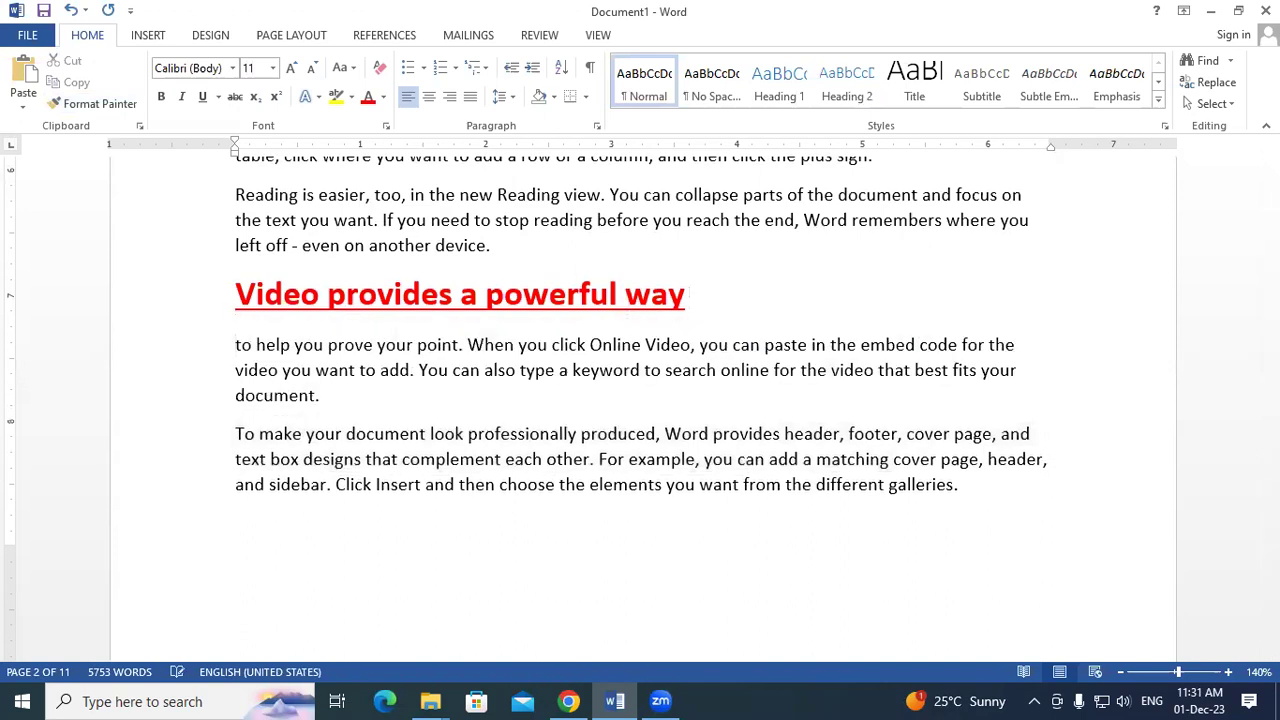
# Step: Copy the body-text formatting onto the text after "To make your document" and split it into its own paragraph
pyautogui.scroll(-10, 663, 324)
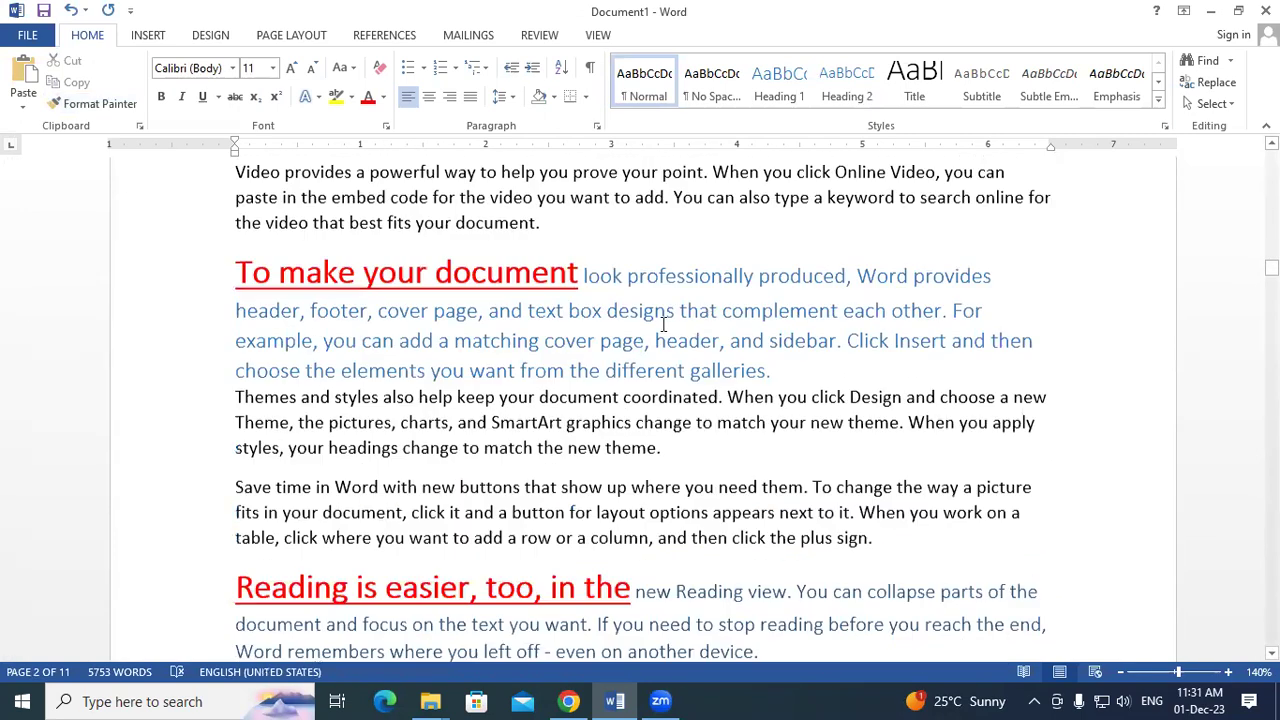
pyautogui.moveTo(503, 192); pyautogui.dragTo(572, 195)
pyautogui.click(110, 106)
pyautogui.moveTo(578, 265); pyautogui.dragTo(812, 395)
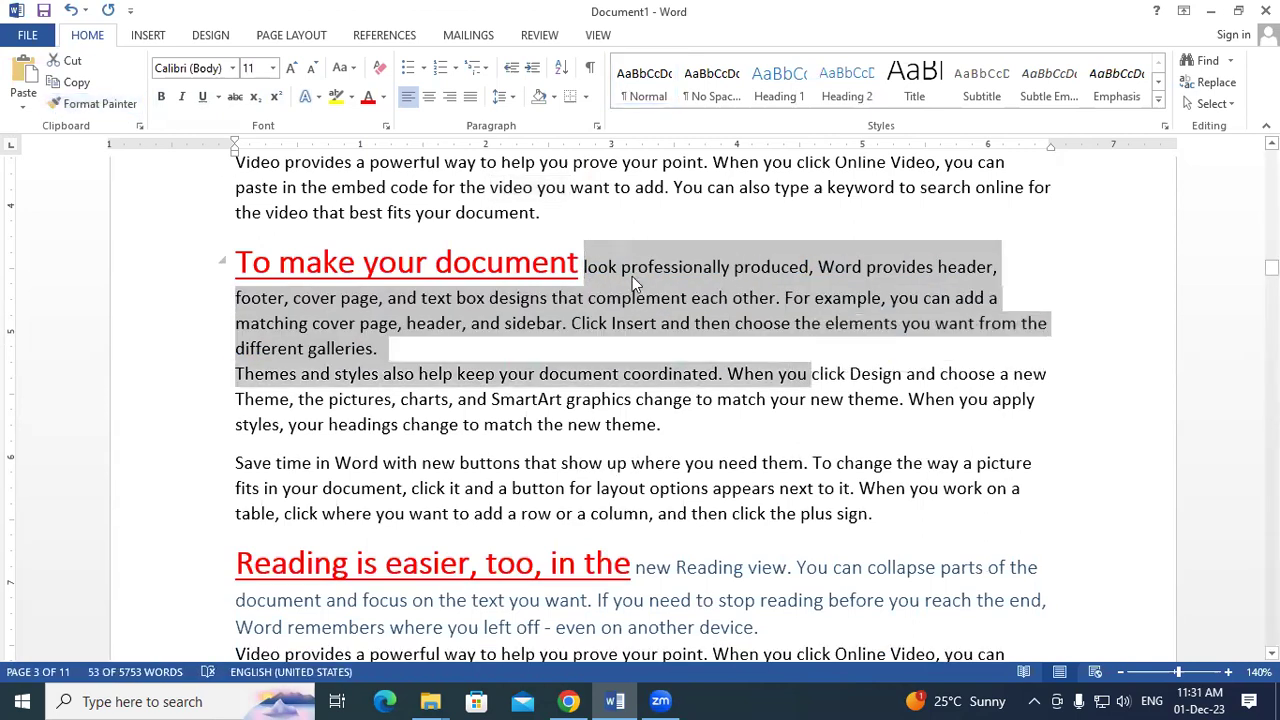
pyautogui.click(578, 266)
pyautogui.press('Return')
# Step: Copy the body-text formatting onto the text after "Reading is easier, too, in the" and split it into its own paragraph
pyautogui.scroll(-4, 571, 200)
pyautogui.moveTo(556, 208); pyautogui.dragTo(689, 208)
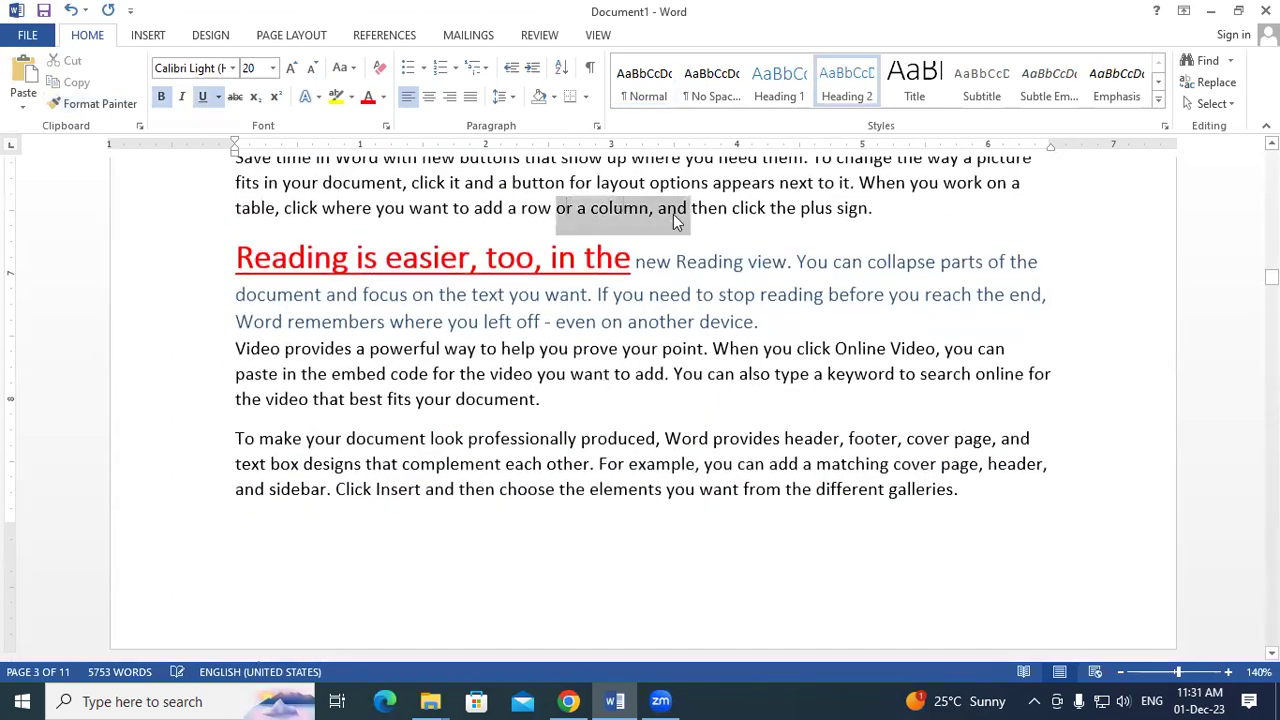
pyautogui.click(95, 104)
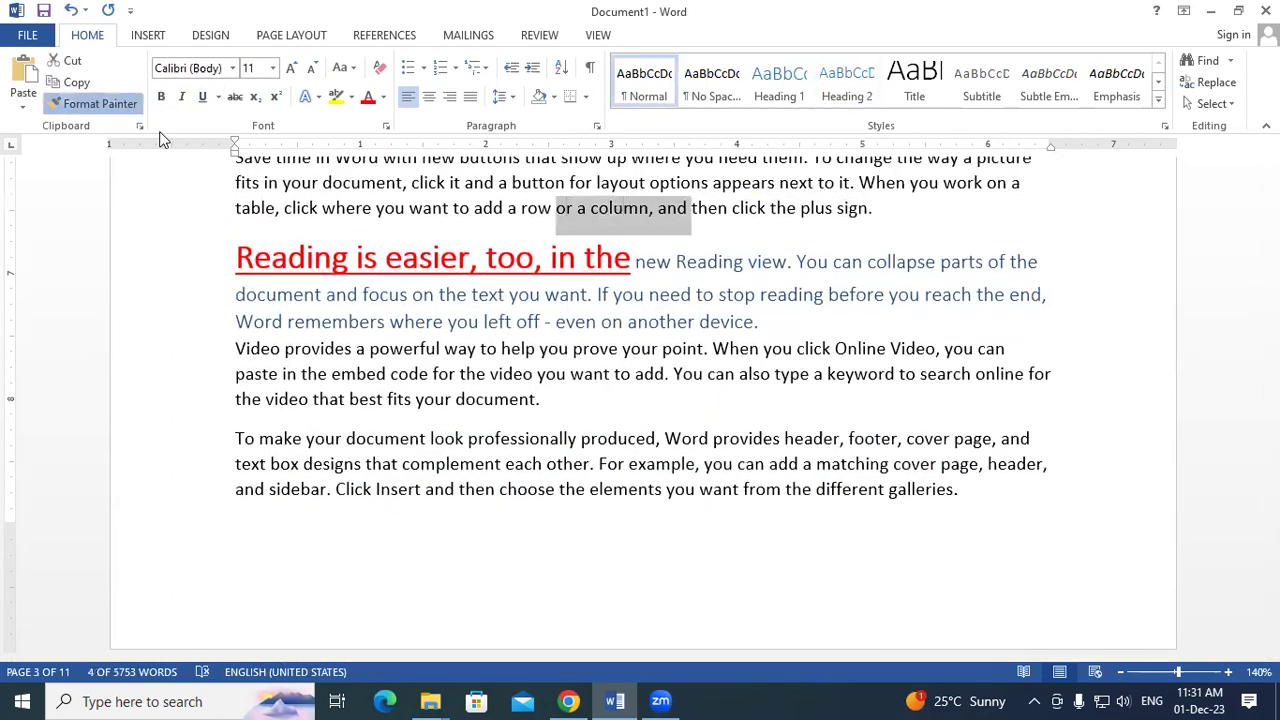
pyautogui.moveTo(628, 262)
pyautogui.mouseDown()
pyautogui.moveTo(677, 314)
pyautogui.moveTo(951, 436)
pyautogui.mouseUp()
pyautogui.click(635, 262)
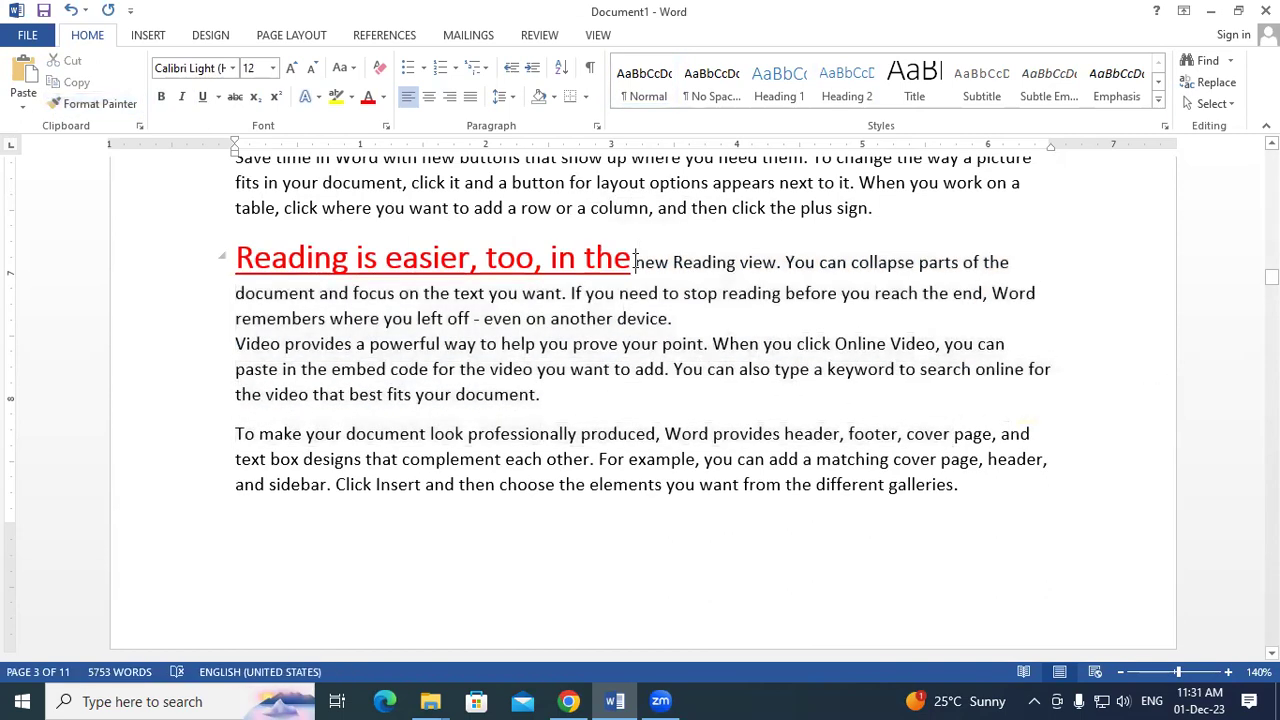
pyautogui.press('Return')
# Step: Put the text after "Themes and styles also help keep your document" in its own paragraph and copy the body-text formatting onto it
pyautogui.scroll(-5, 661, 295)
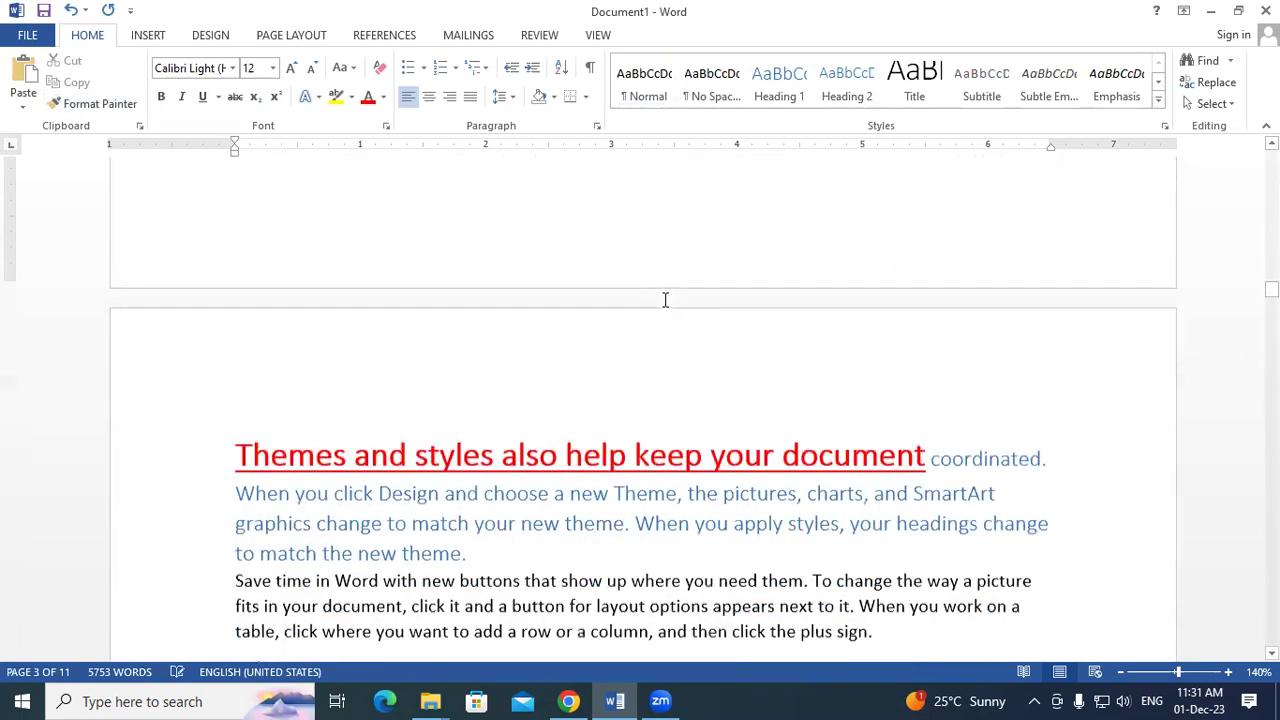
pyautogui.scroll(-3, 716, 301)
pyautogui.click(930, 200)
pyautogui.press('Return')
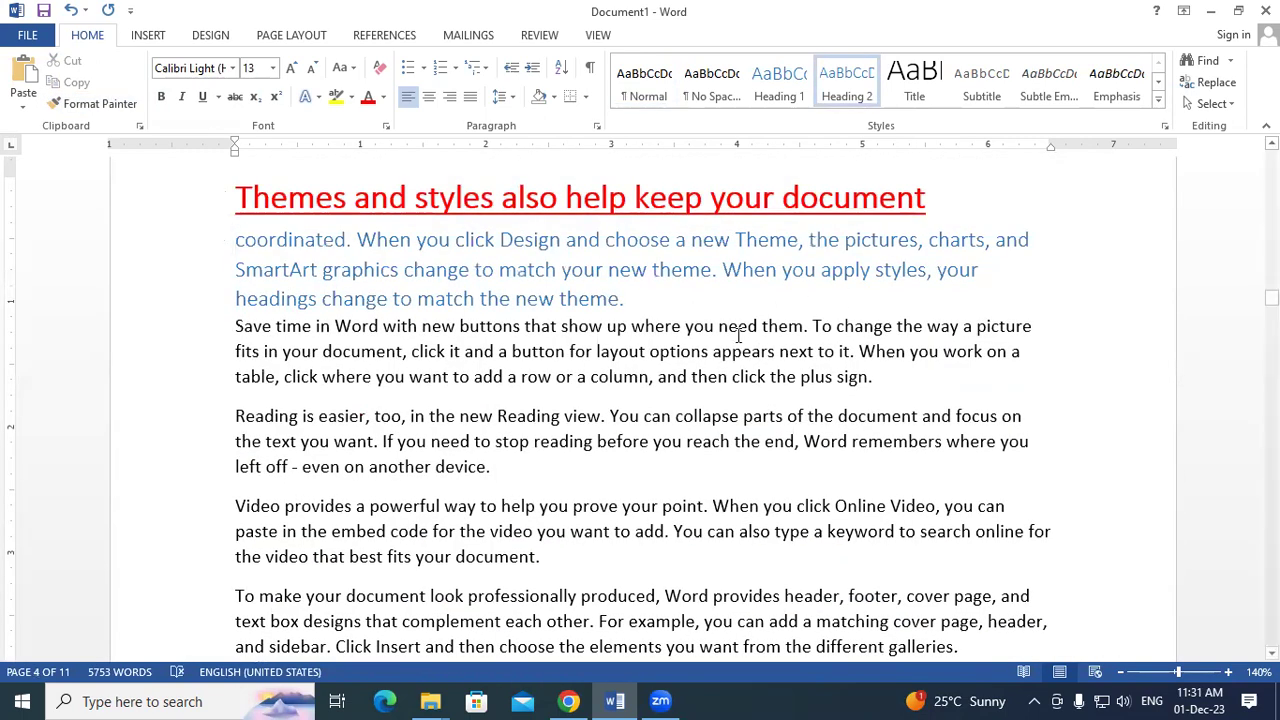
pyautogui.moveTo(738, 336); pyautogui.dragTo(875, 377)
pyautogui.click(95, 104)
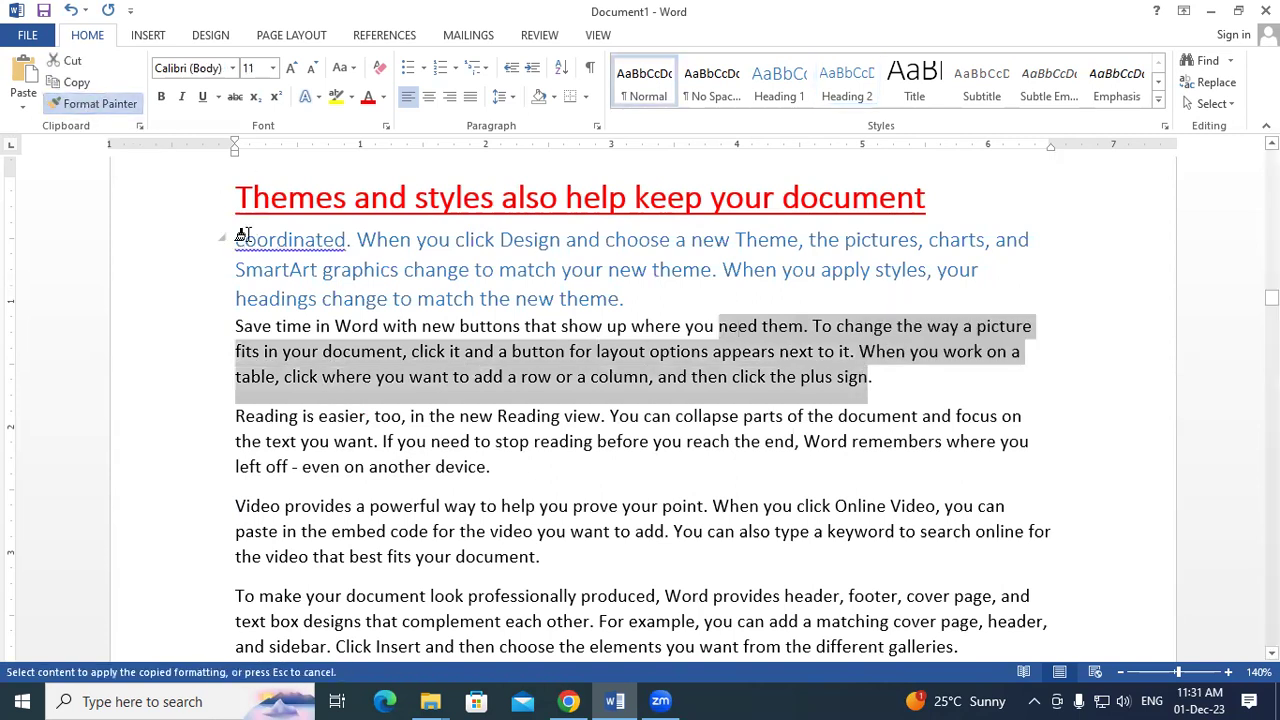
pyautogui.moveTo(228, 240)
pyautogui.mouseDown()
pyautogui.moveTo(429, 343)
pyautogui.moveTo(940, 408)
pyautogui.mouseUp()
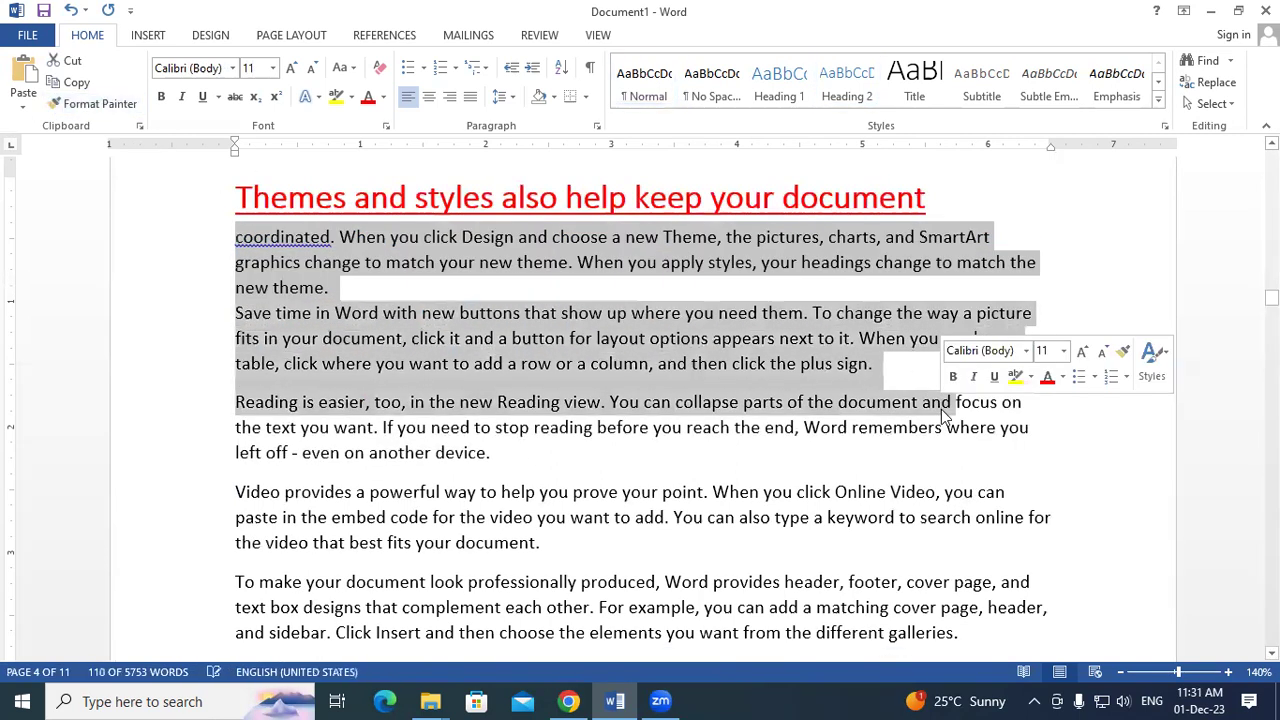
# Step: Return to the start of the document and add the "INTRODUCTION OF COMPUTER" heading to the table of contents as Level 2
pyautogui.scroll(-7, 942, 408)
pyautogui.scroll(-15, 942, 408)
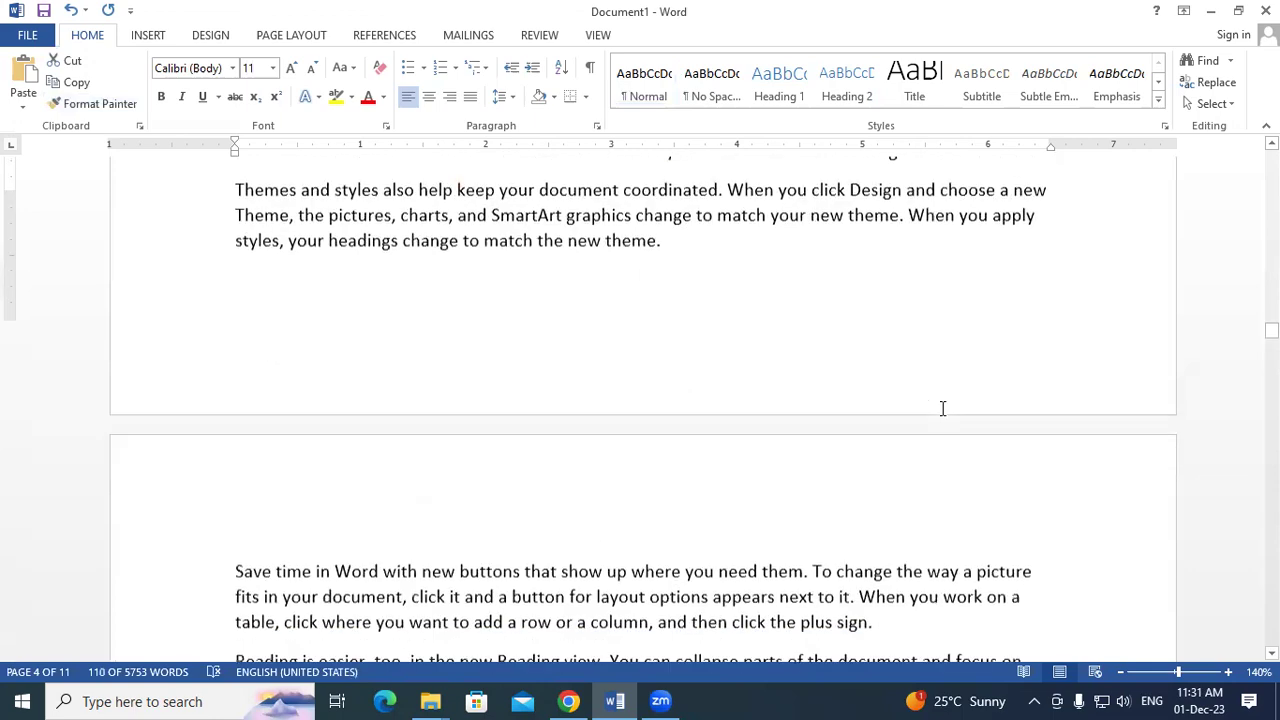
pyautogui.scroll(15, 942, 408)
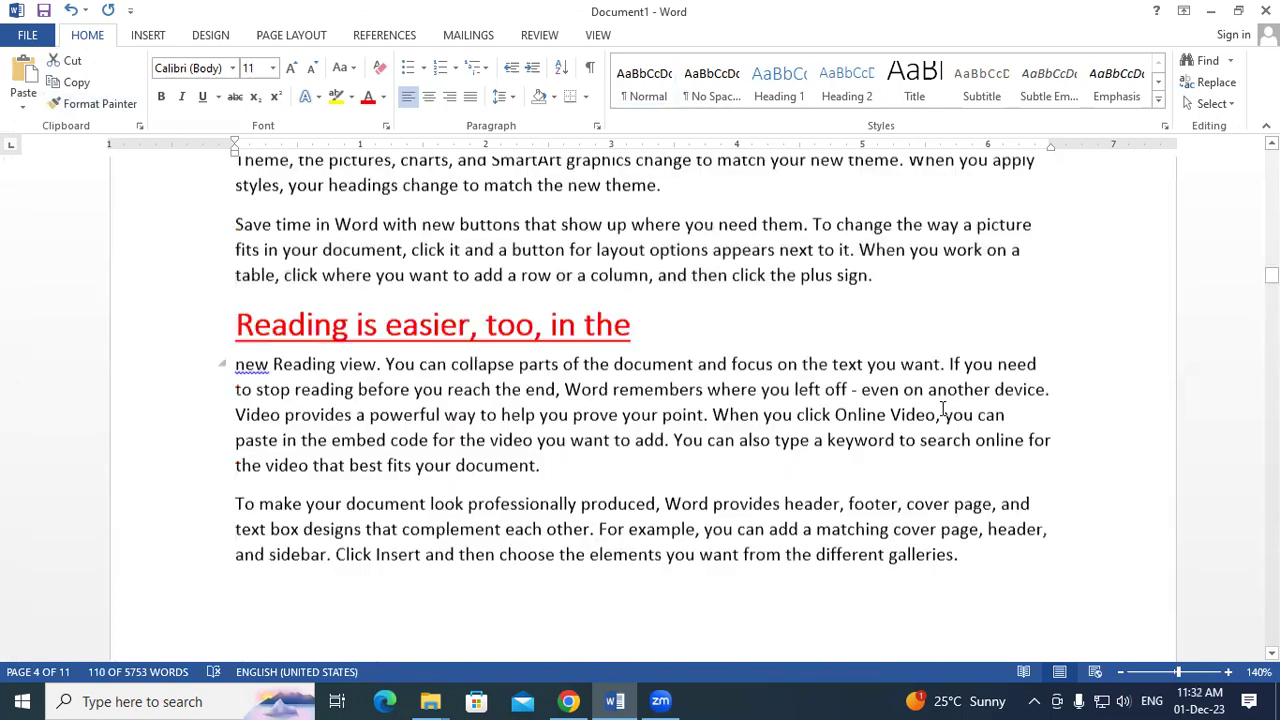
pyautogui.scroll(1, 1027, 390)
pyautogui.moveTo(1272, 243); pyautogui.dragTo(1272, 152)
pyautogui.click(739, 440)
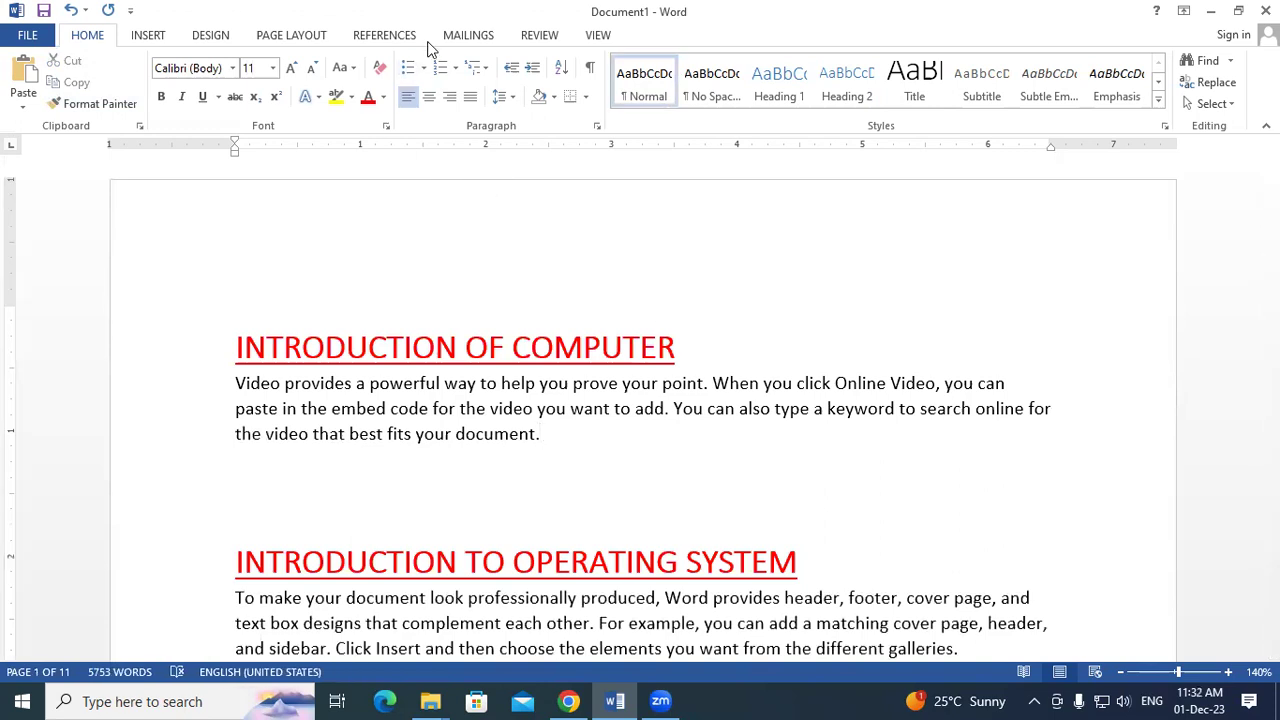
pyautogui.click(397, 40)
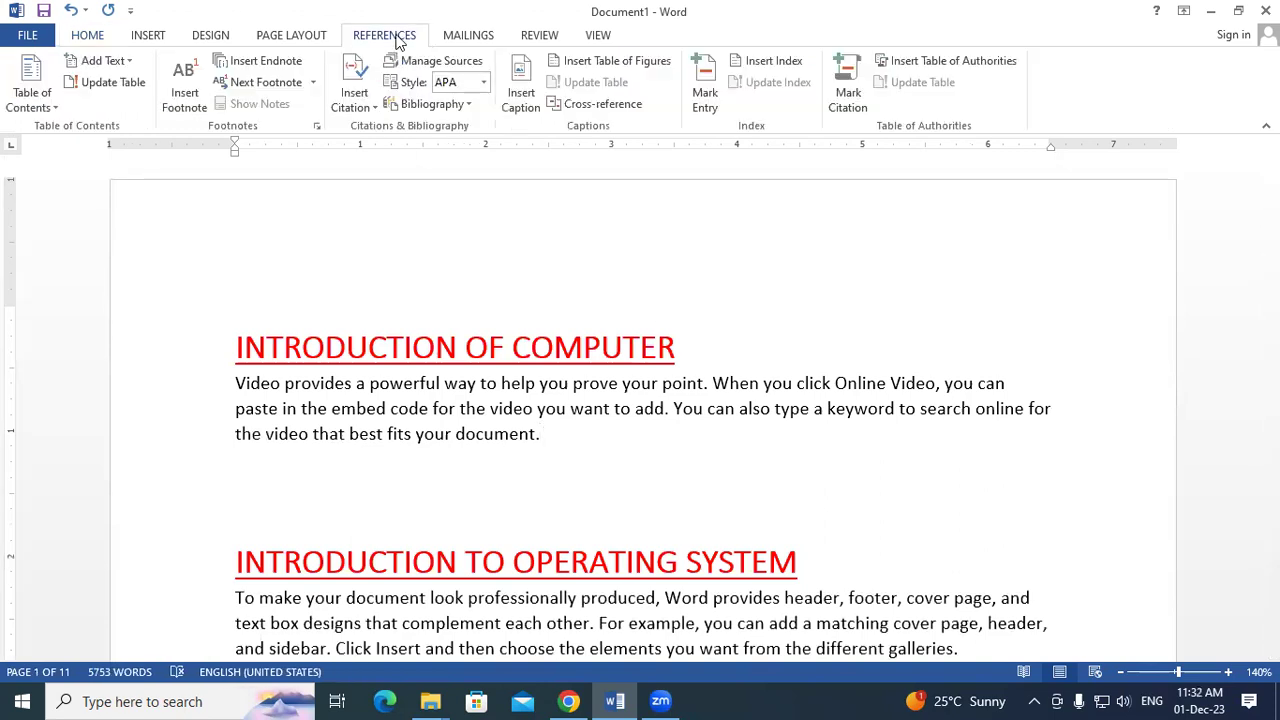
pyautogui.click(92, 63)
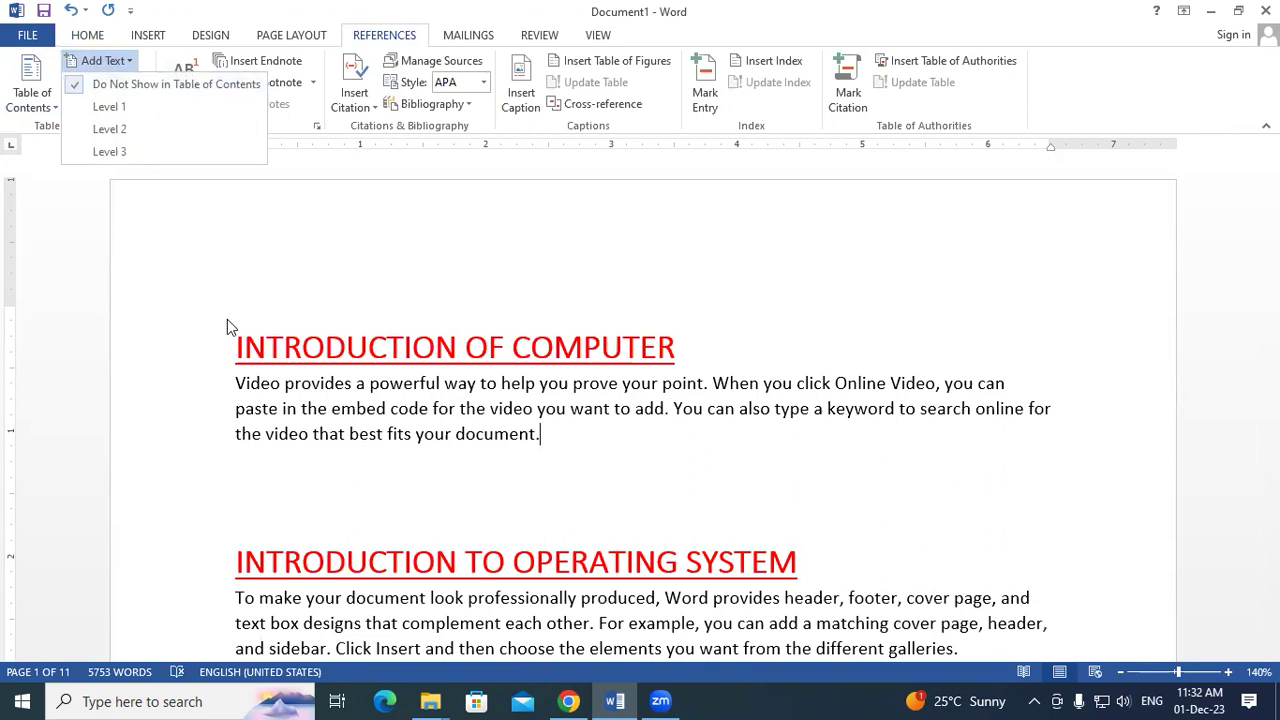
pyautogui.click(472, 474)
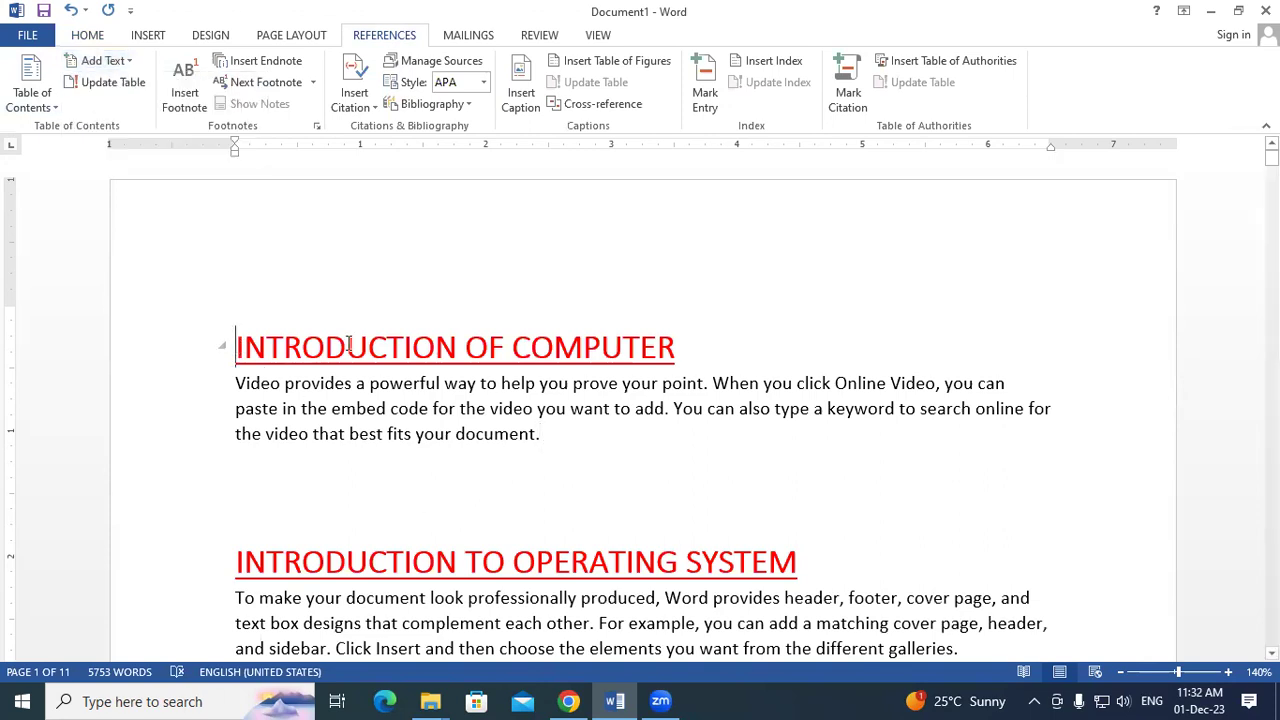
pyautogui.moveTo(348, 343); pyautogui.dragTo(626, 337)
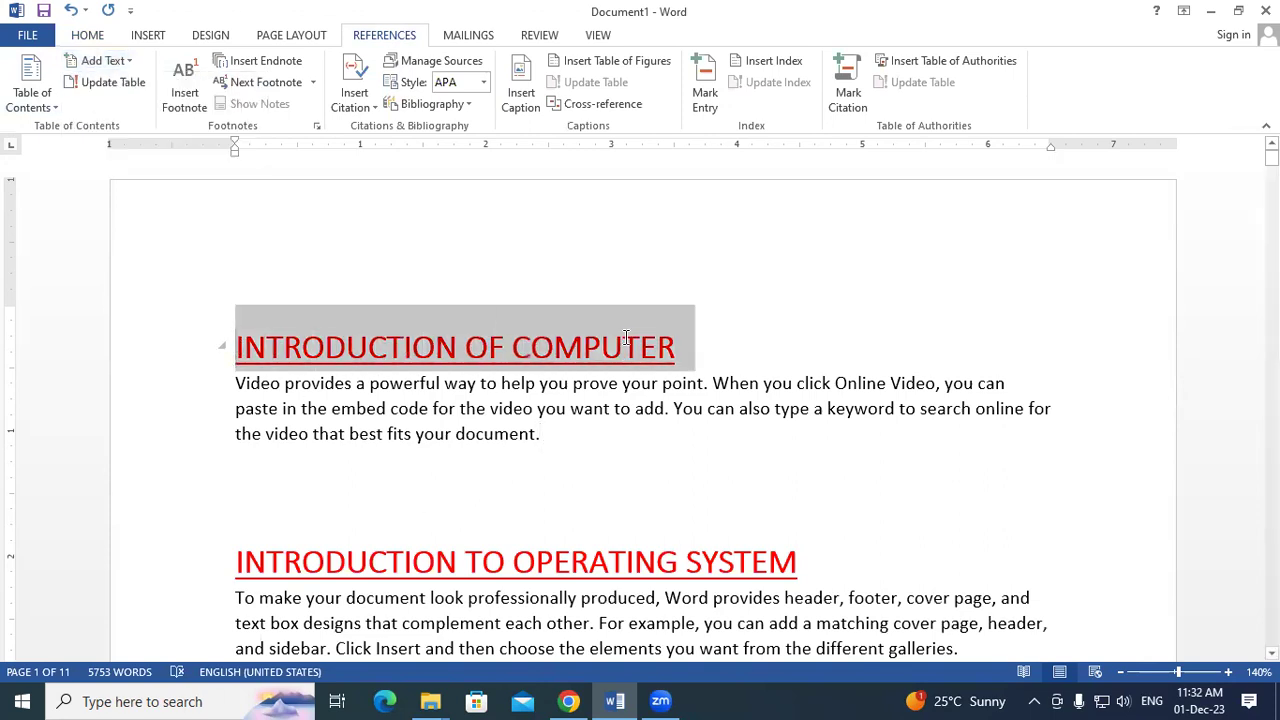
pyautogui.click(133, 62)
pyautogui.click(140, 132)
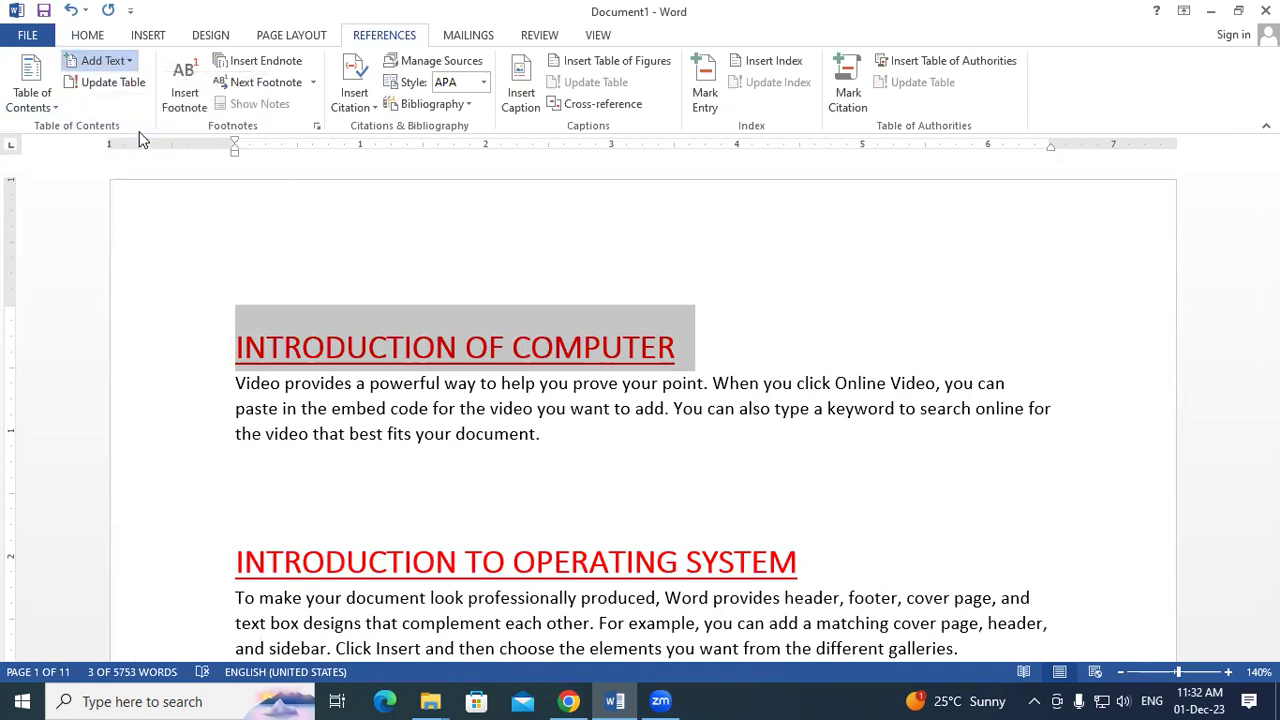
# Step: Set the table-of-contents level of the "Themes and styles also" heading to Level 2
pyautogui.scroll(-3, 240, 358)
pyautogui.moveTo(238, 358); pyautogui.dragTo(816, 358)
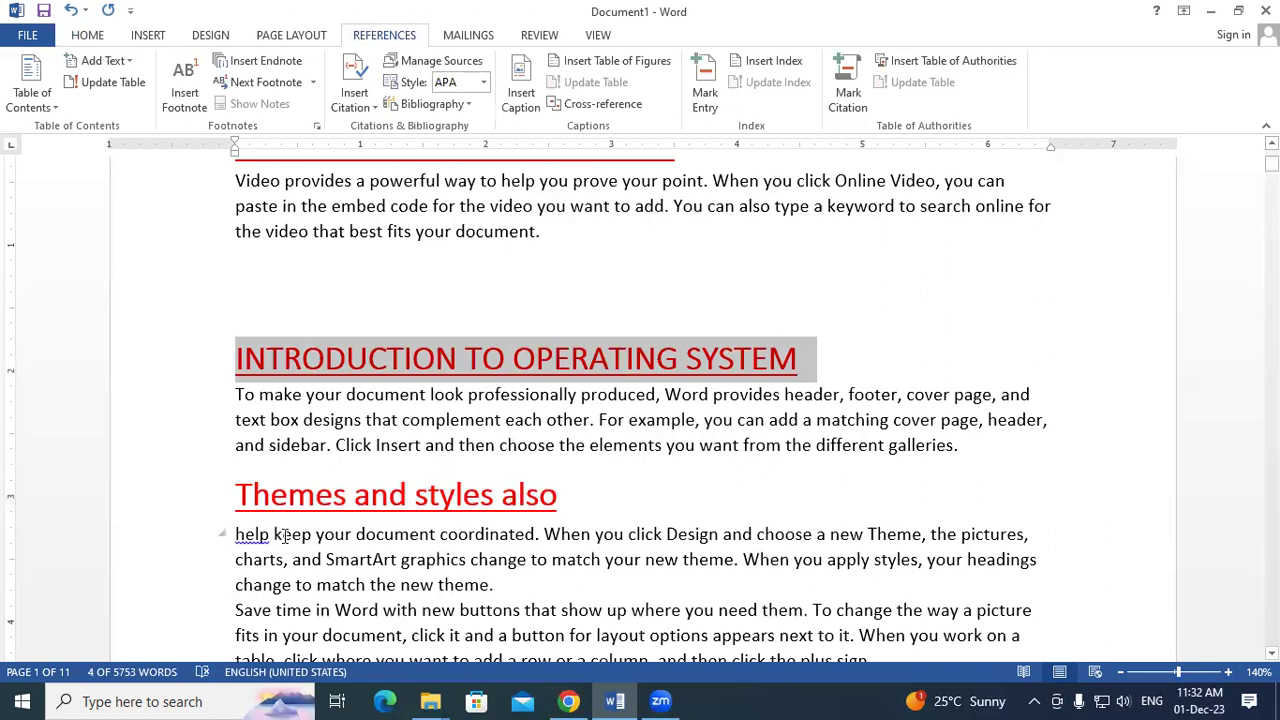
pyautogui.moveTo(240, 490); pyautogui.dragTo(572, 494)
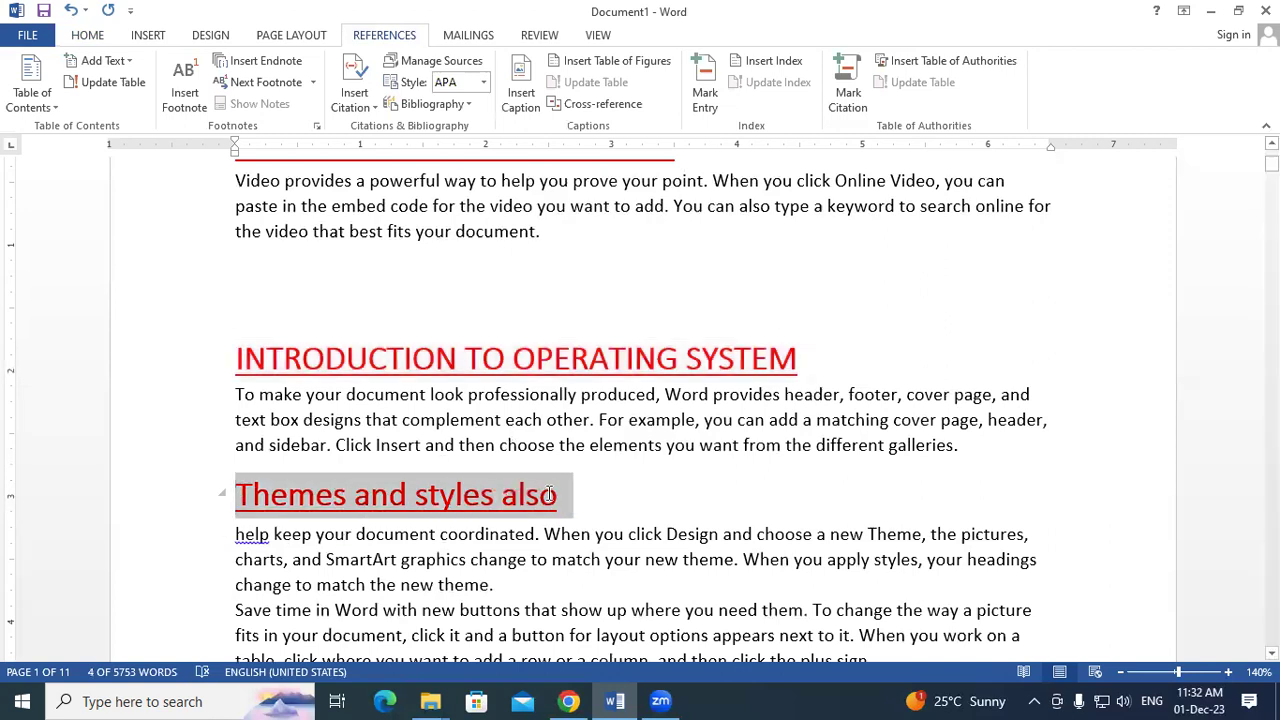
pyautogui.click(125, 66)
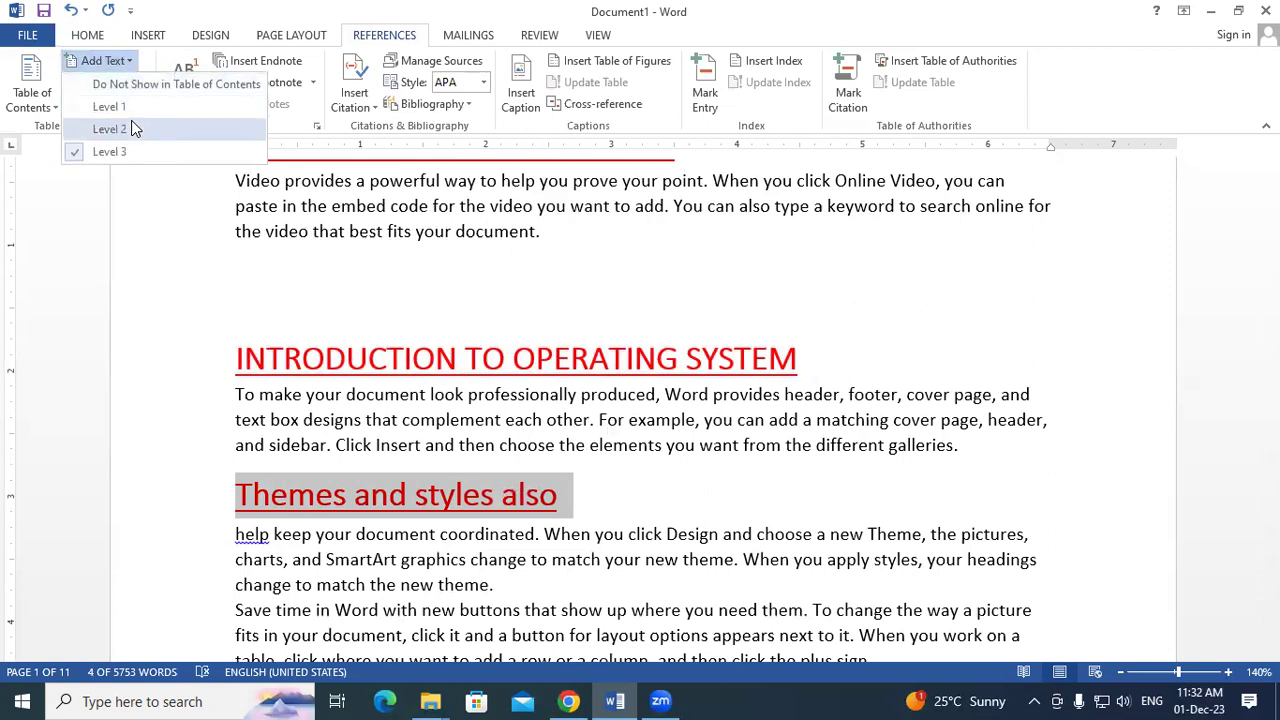
pyautogui.click(131, 120)
# Step: Set the table-of-contents level of the "INTRODUCTION OF COMPUTER MEMORY" heading to Level 2
pyautogui.scroll(-3, 400, 483)
pyautogui.scroll(-3, 400, 483)
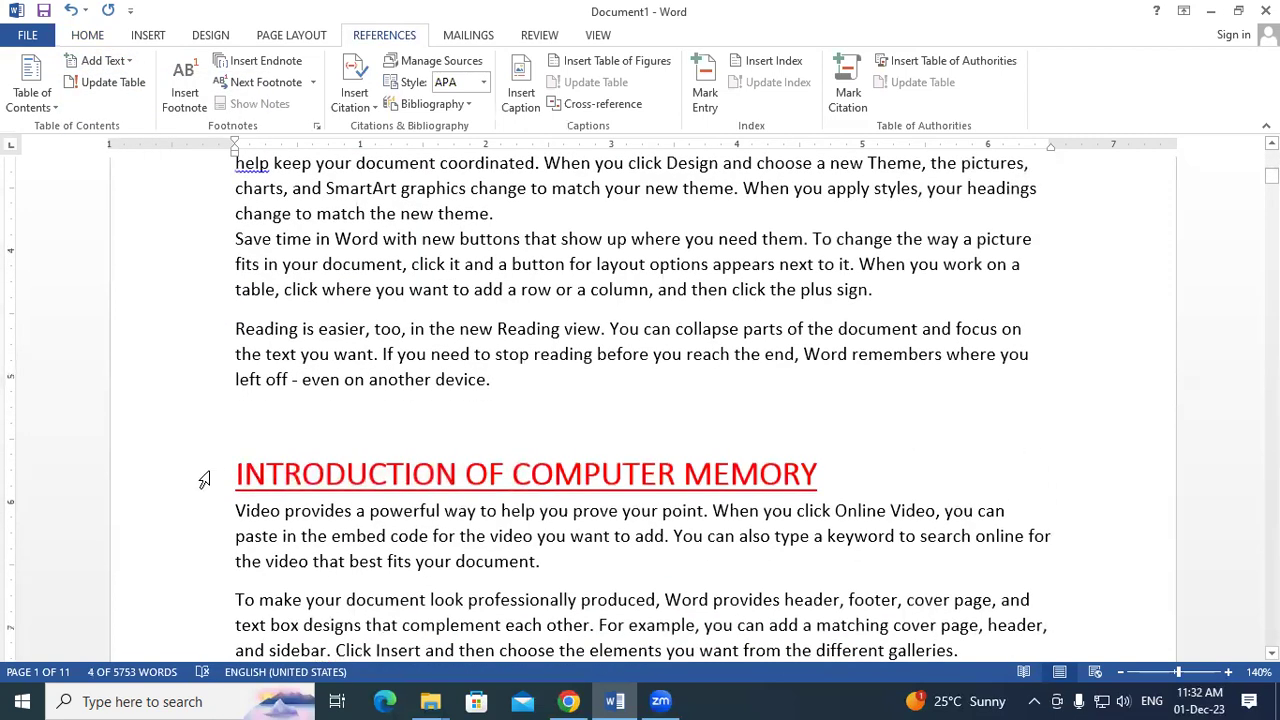
pyautogui.click(202, 483)
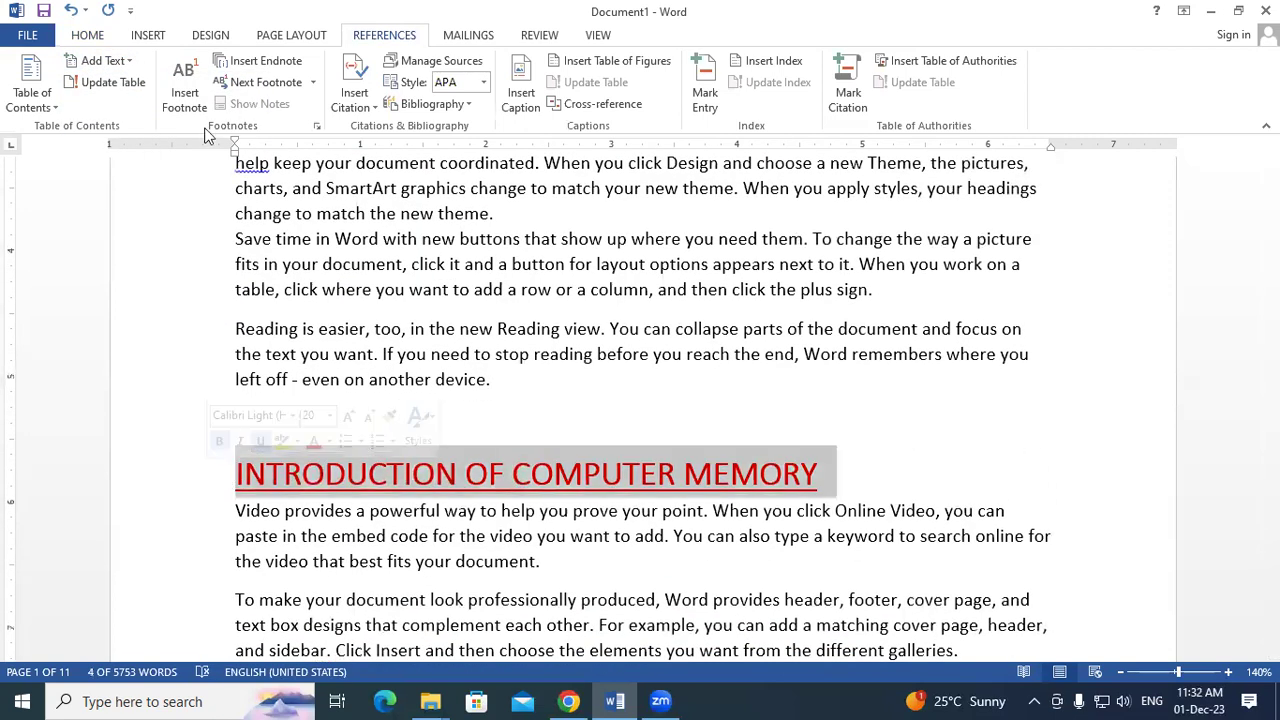
pyautogui.click(103, 61)
pyautogui.click(122, 131)
# Step: Set the table-of-contents level of the "Themes and styles also help" heading to Level 3
pyautogui.scroll(-4, 350, 410)
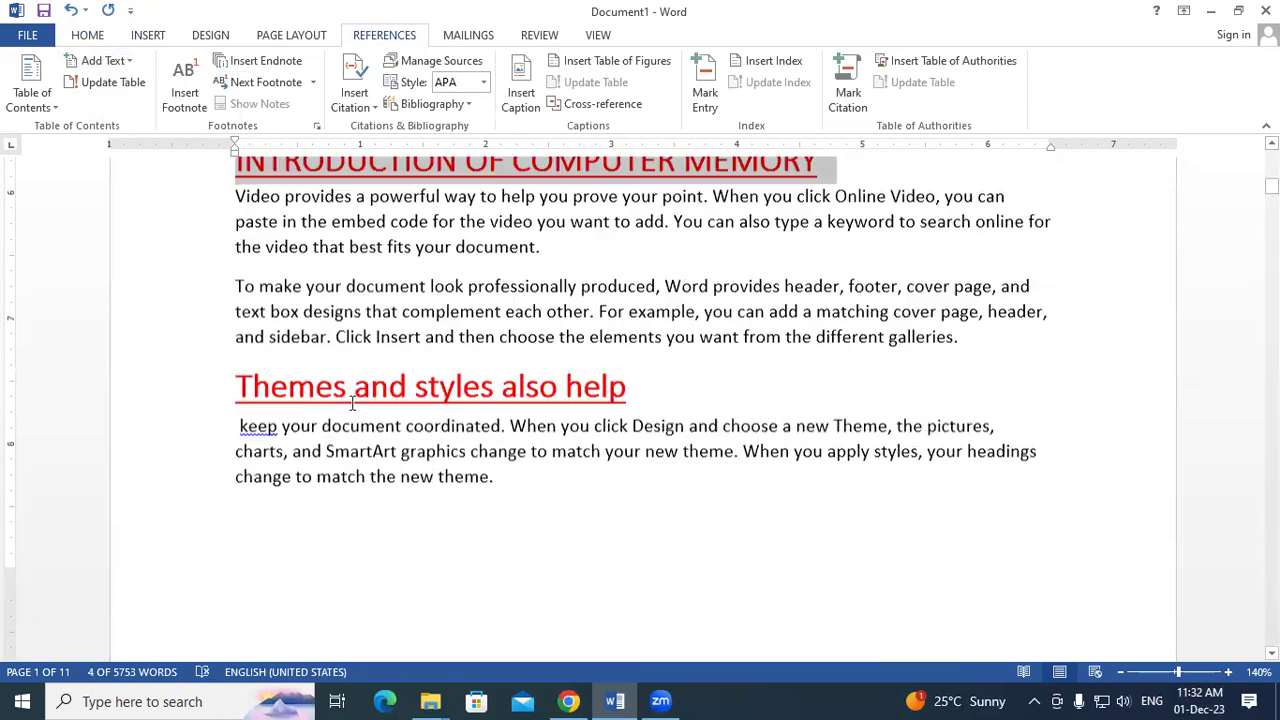
pyautogui.click(206, 397)
pyautogui.click(105, 61)
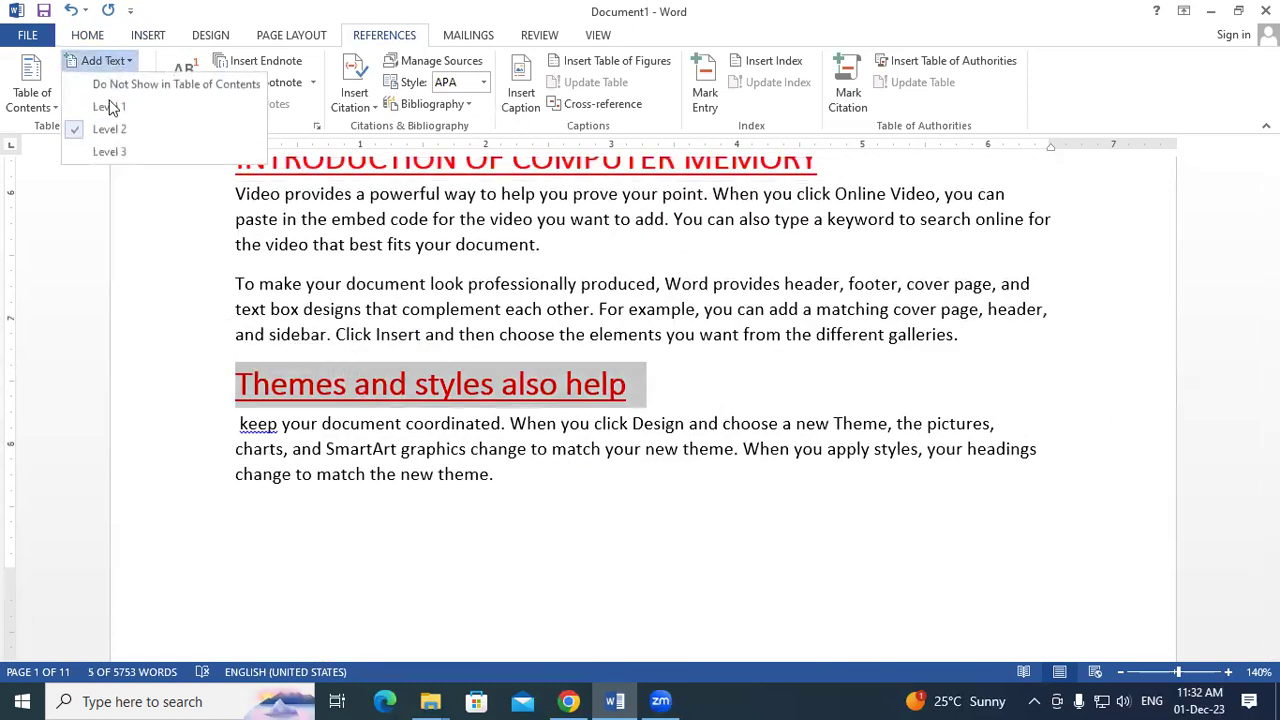
pyautogui.click(109, 146)
# Step: Set the table-of-contents level of the "INTRODUCTION OF PRINTER" heading to Level 1
pyautogui.scroll(-6, 126, 297)
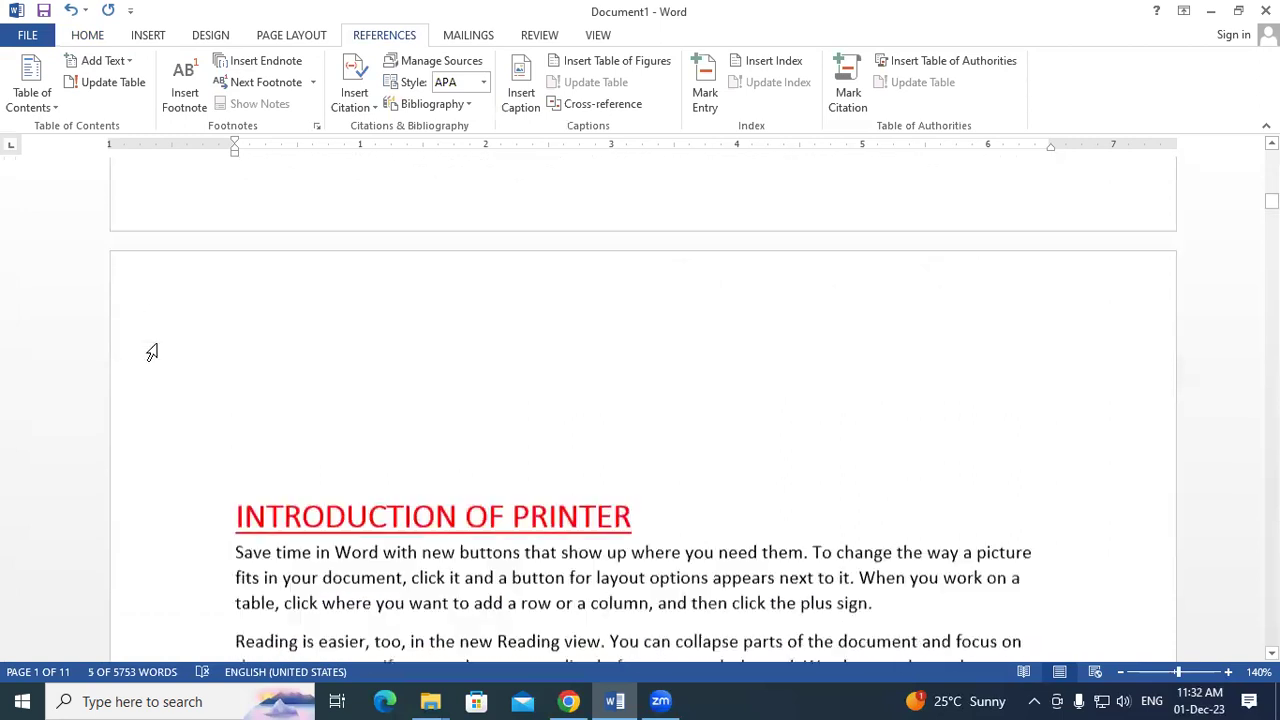
pyautogui.click(185, 370)
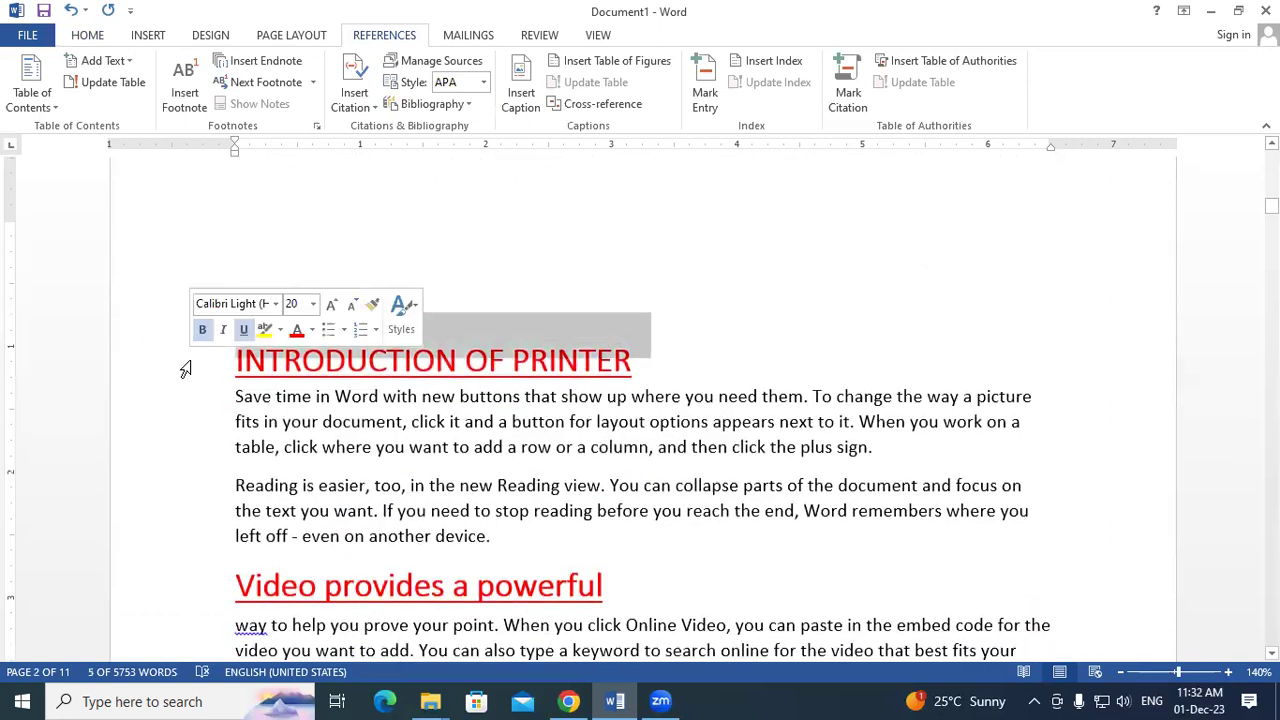
pyautogui.click(103, 61)
pyautogui.click(109, 107)
# Step: Assign table-of-contents Level 3 to the "Video provides a powerful" heading and Level 2 to "Video provides a powerful way"
pyautogui.scroll(-5, 177, 320)
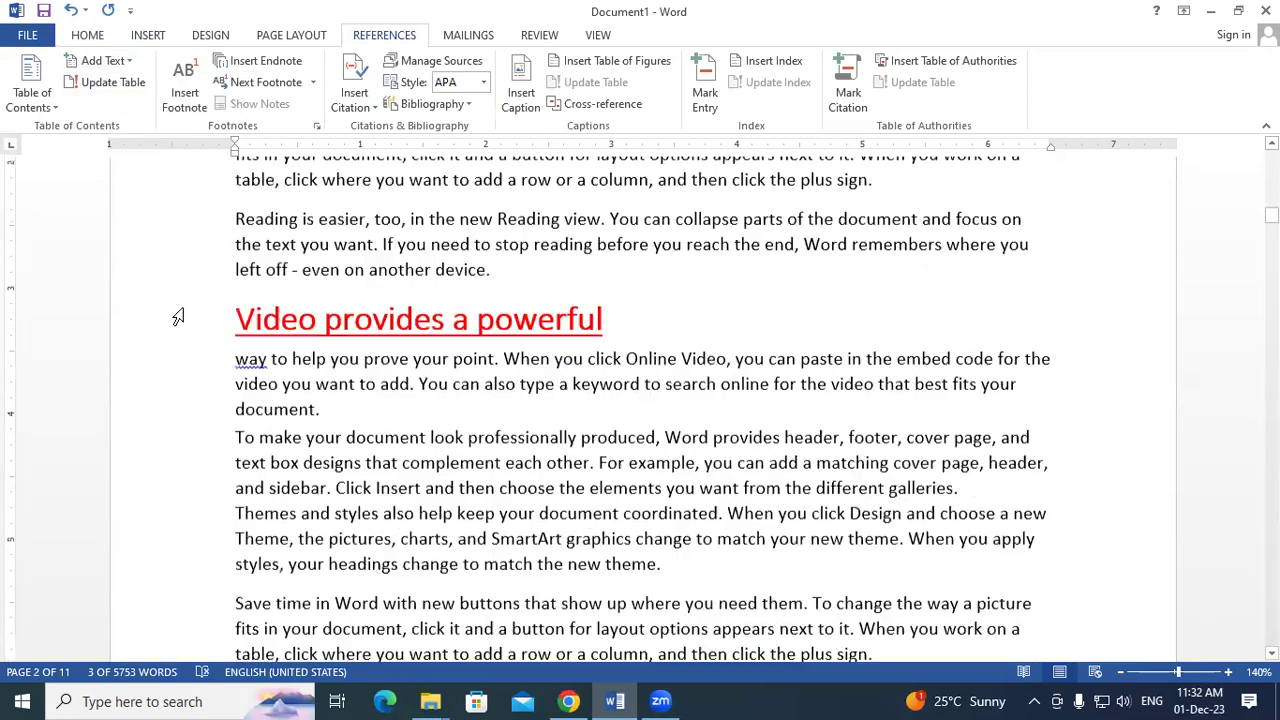
pyautogui.click(187, 293)
pyautogui.click(103, 61)
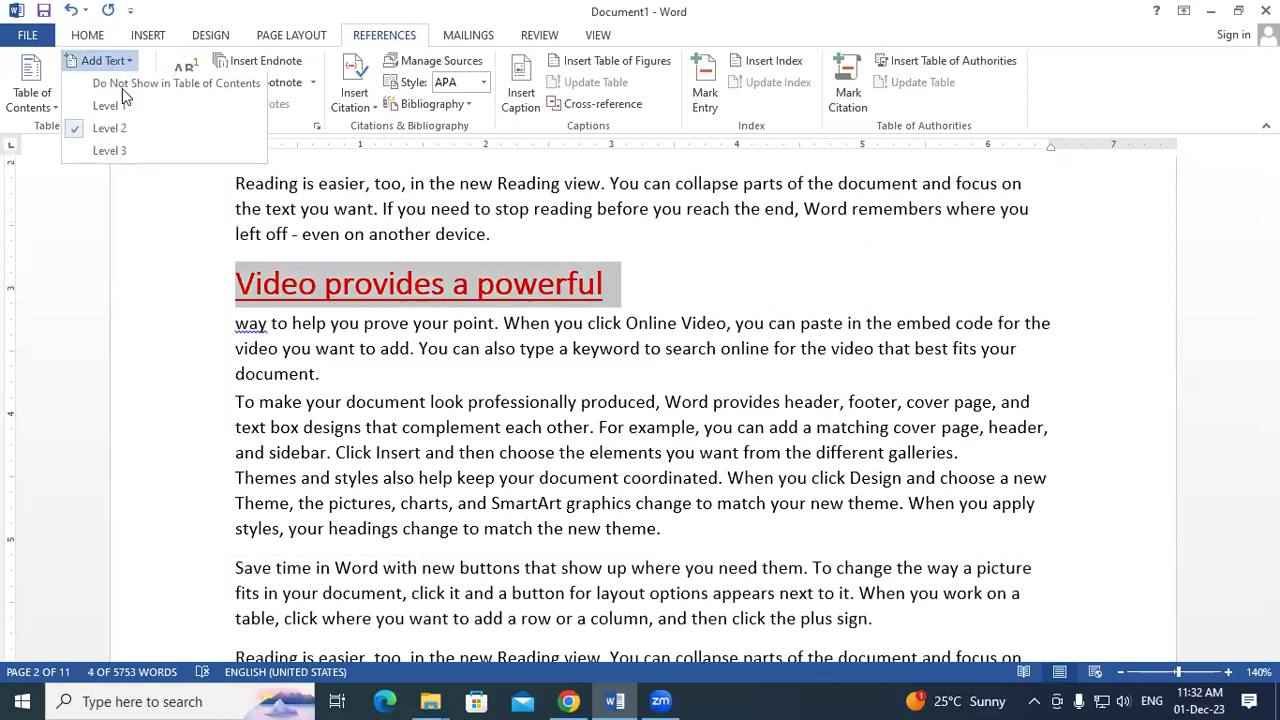
pyautogui.click(120, 150)
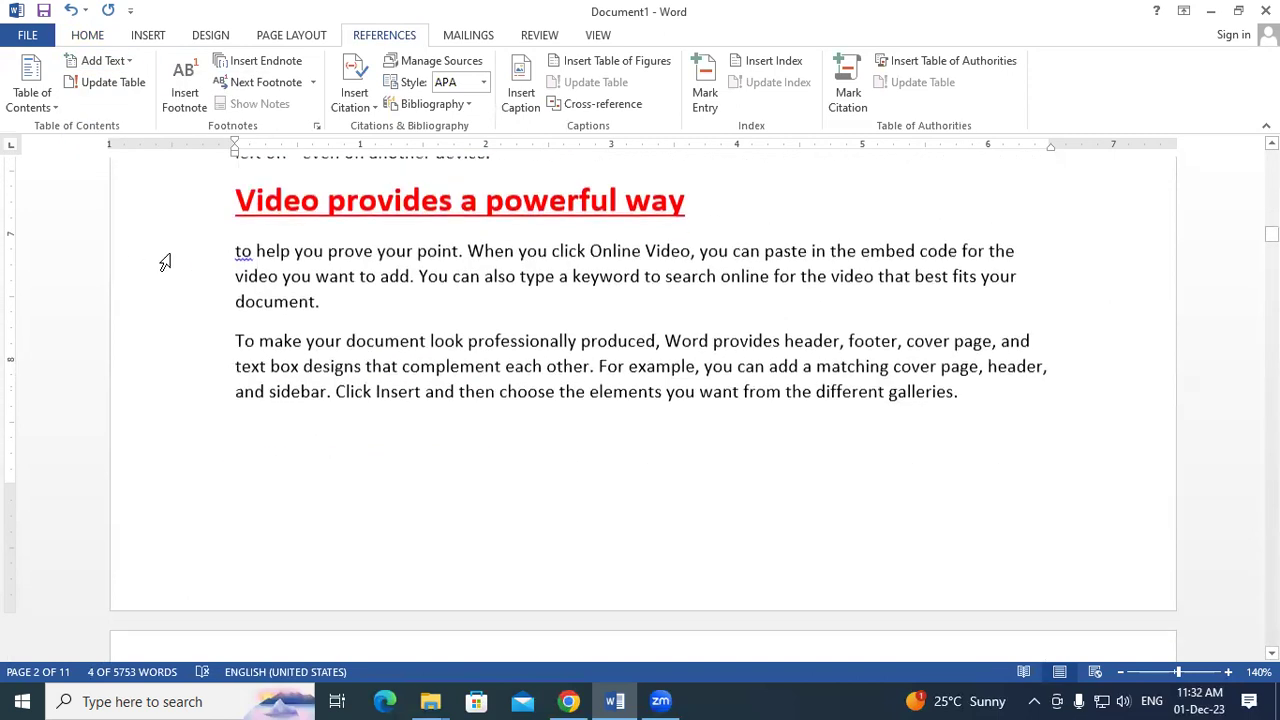
pyautogui.click(100, 61)
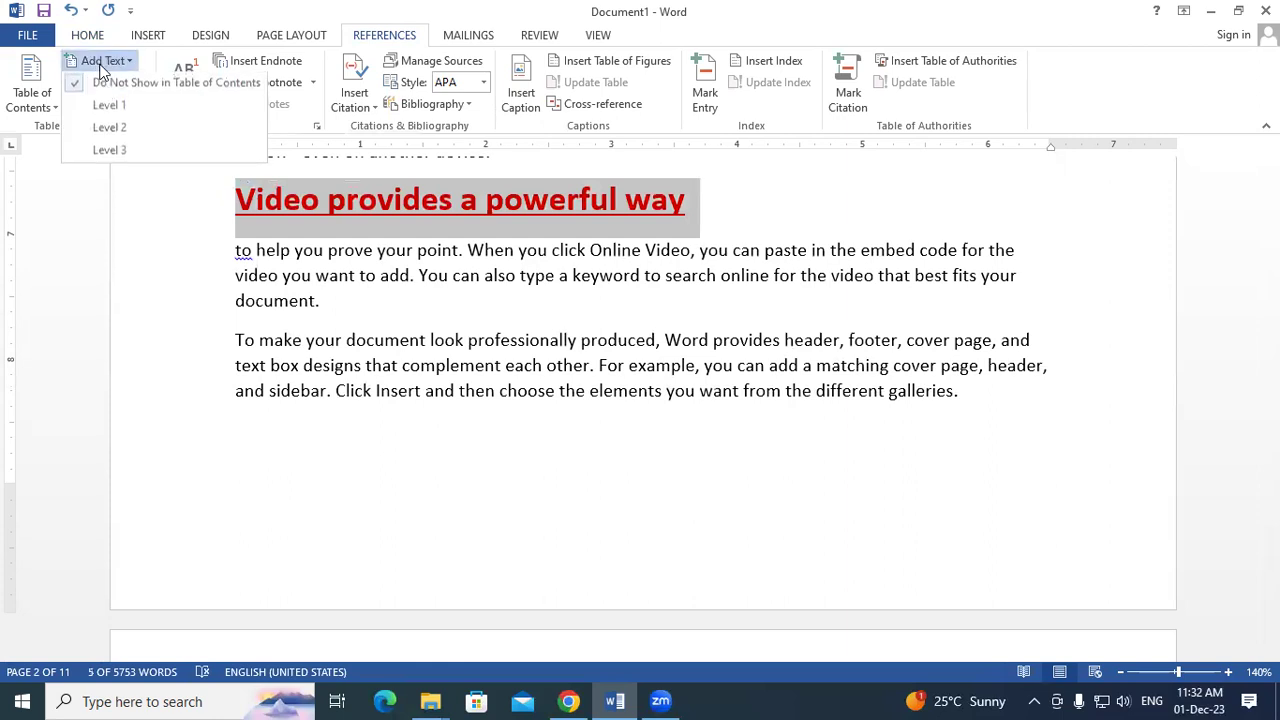
pyautogui.click(116, 129)
# Step: Set the table-of-contents level of the "To make your document" heading to Level 3
pyautogui.scroll(-15, 160, 263)
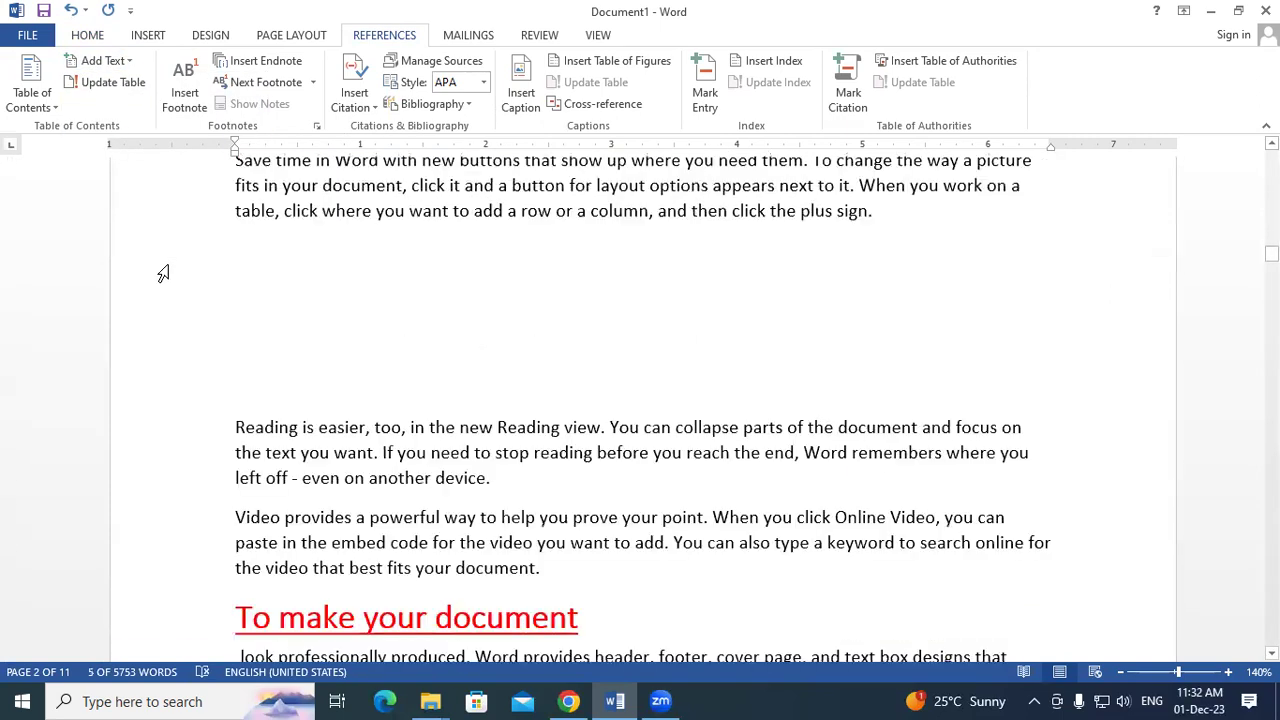
pyautogui.click(193, 306)
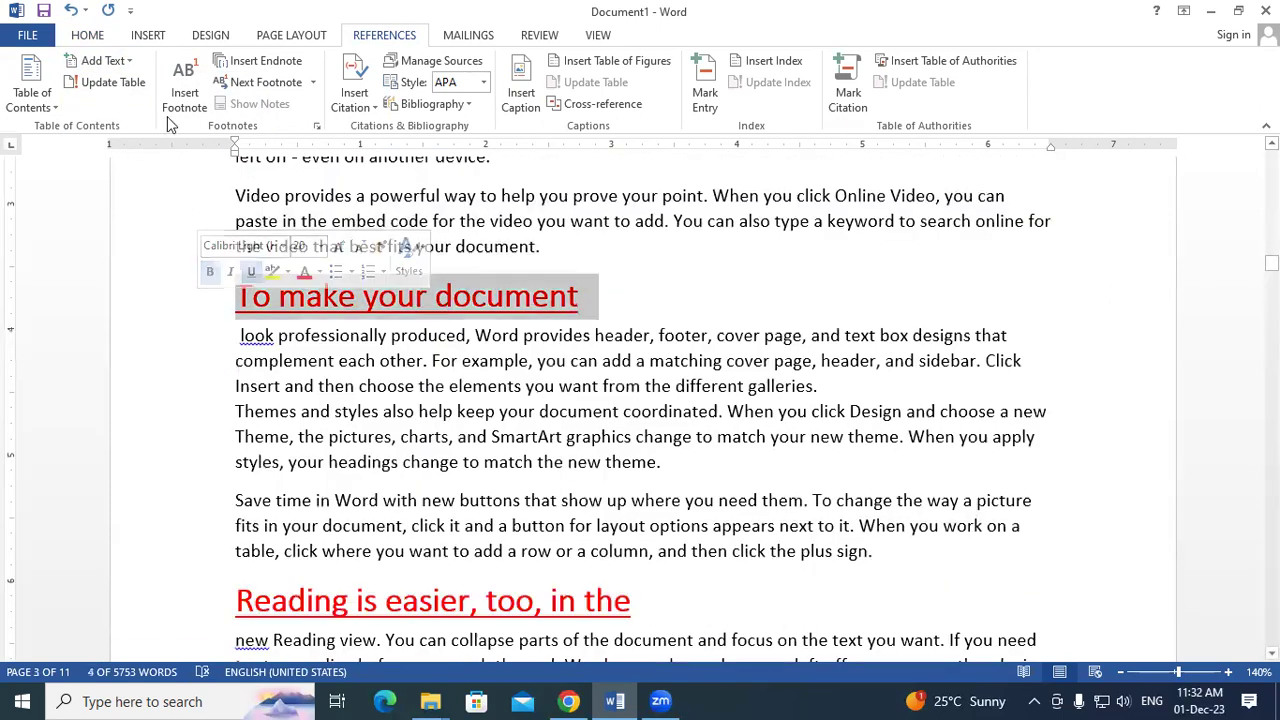
pyautogui.click(104, 61)
pyautogui.click(128, 153)
# Step: Set the table-of-contents level of the "Reading is easier, too, in the" heading to Level 2
pyautogui.scroll(-4, 149, 274)
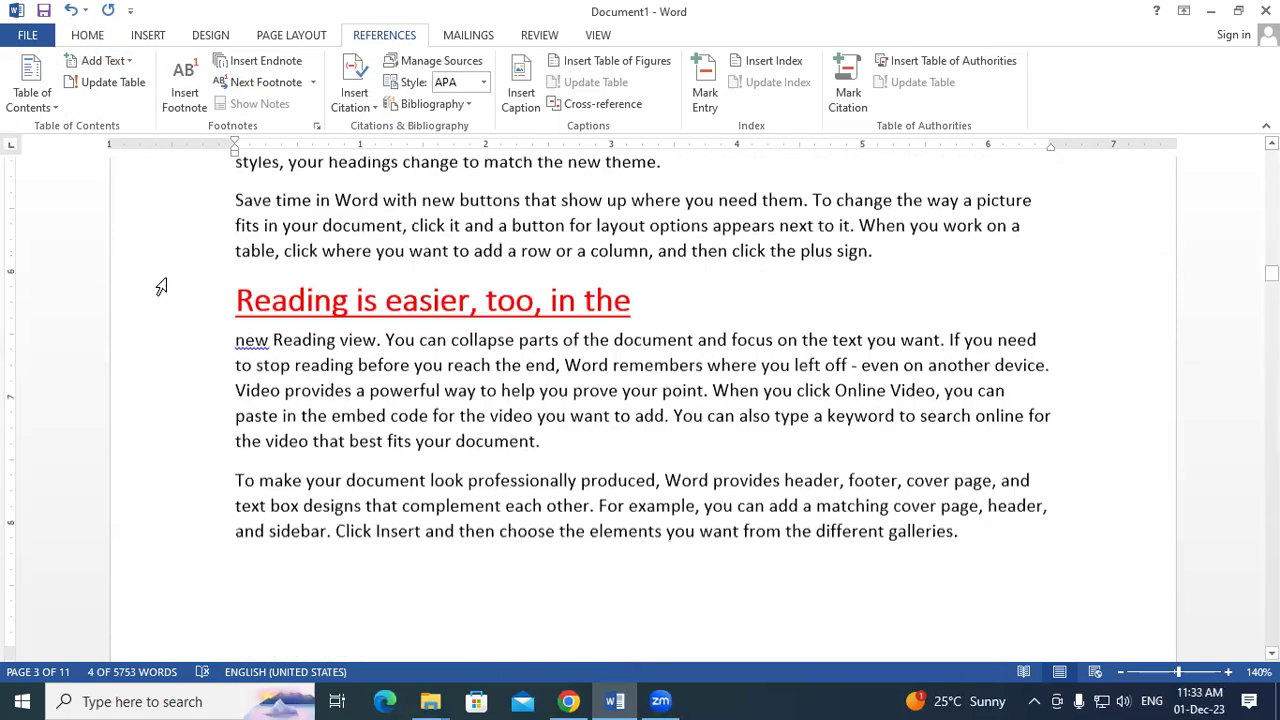
pyautogui.click(160, 290)
pyautogui.click(104, 61)
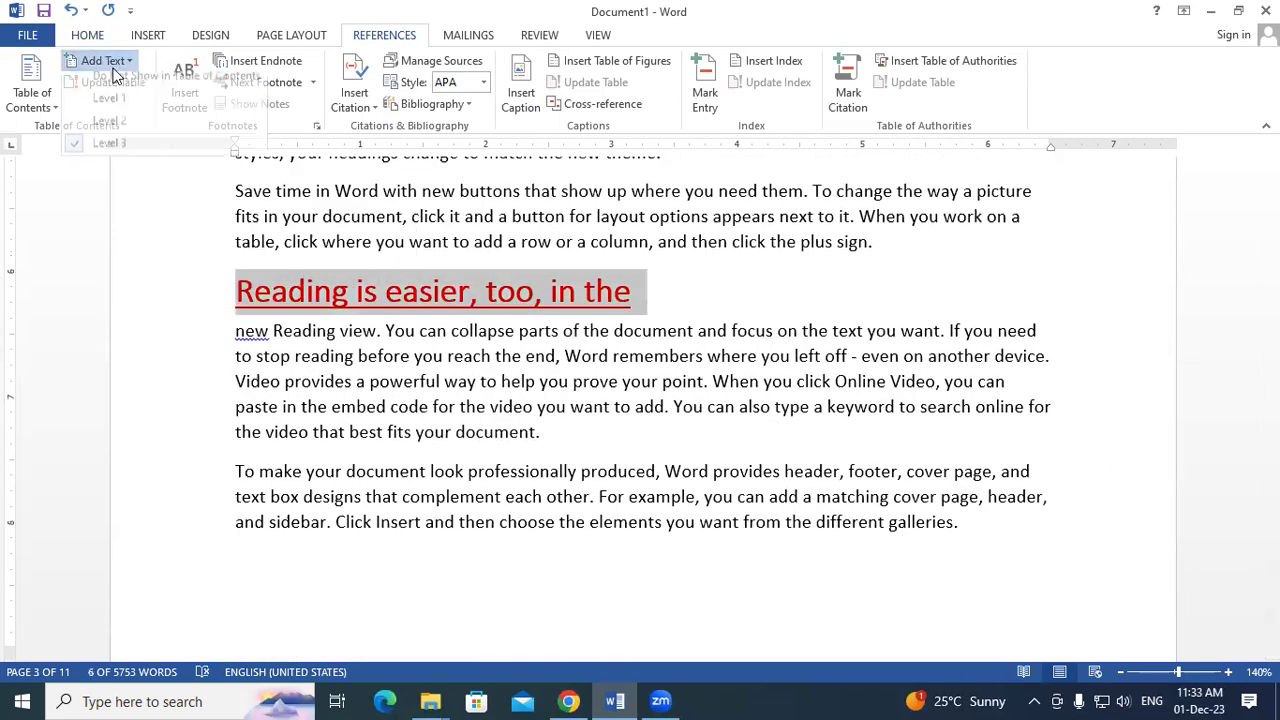
pyautogui.click(110, 126)
pyautogui.scroll(-5, 140, 215)
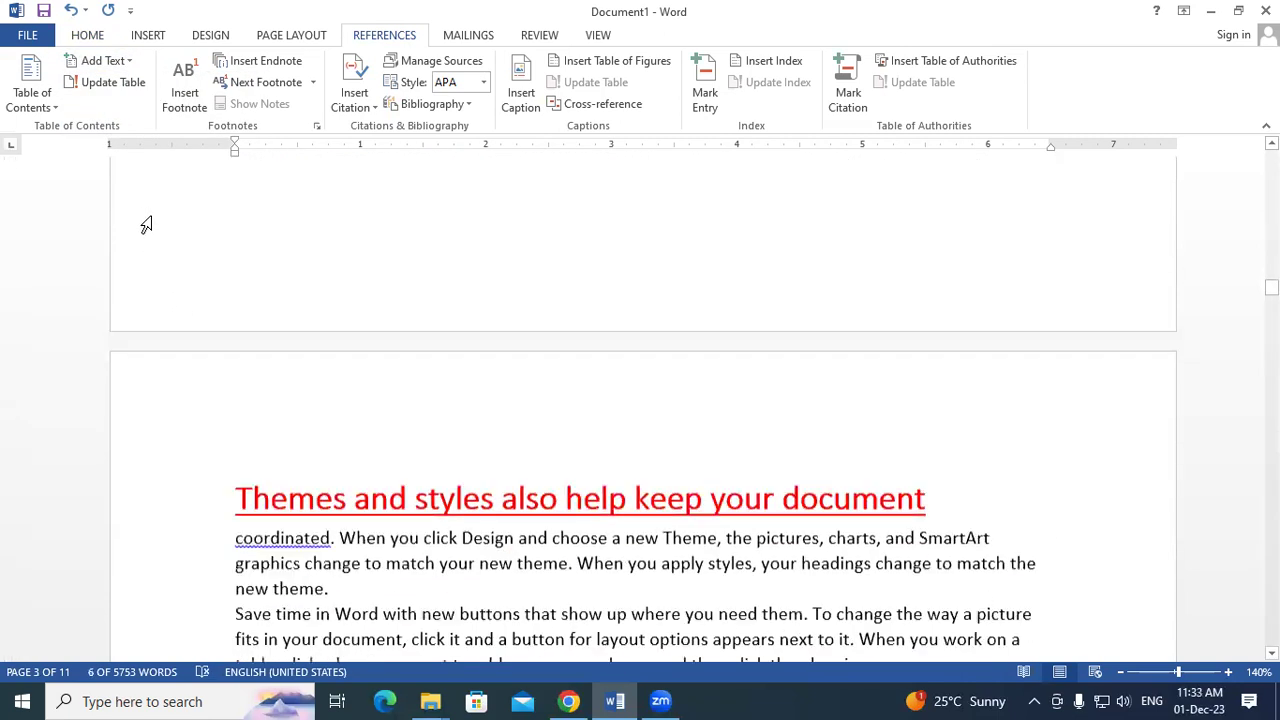
# Step: Assign the headings "Themes and styles also help keep your document" and "INTRODUCTION OF MOUSE" to table of contents Level 3
pyautogui.scroll(-3, 187, 203)
pyautogui.click(187, 200)
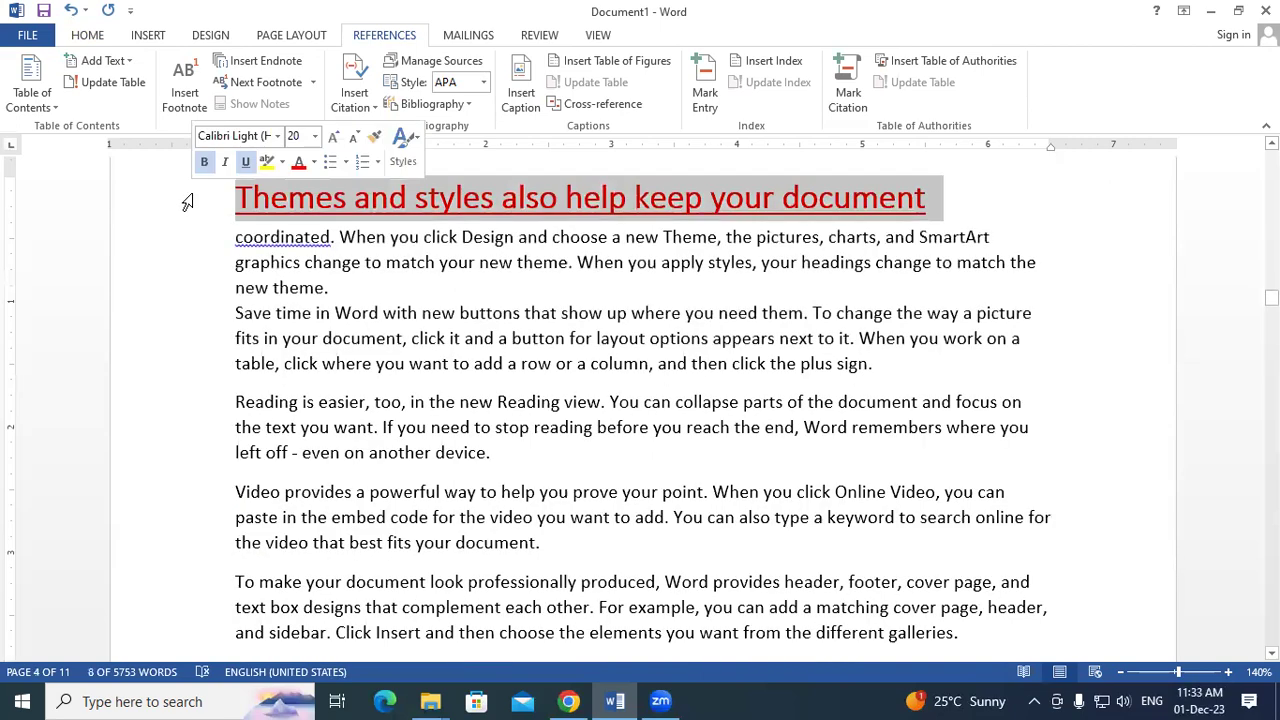
pyautogui.click(104, 61)
pyautogui.scroll(-1, 127, 194)
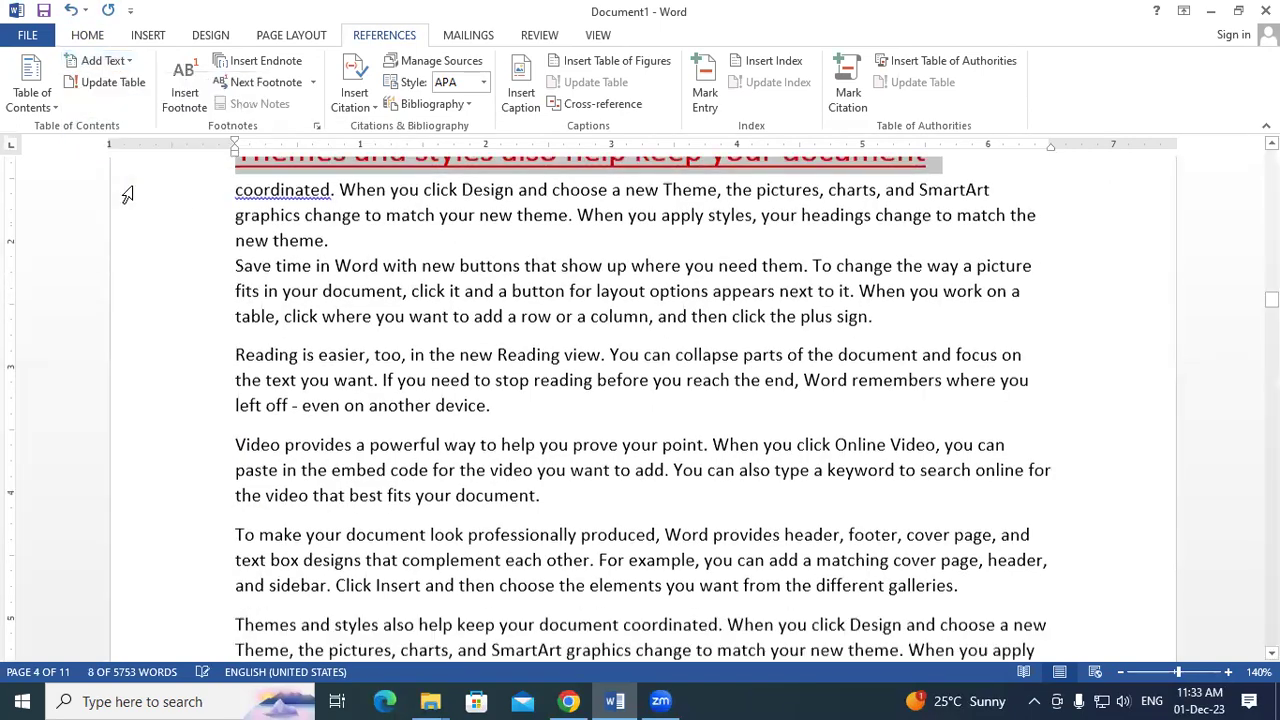
pyautogui.scroll(-5, 222, 251)
pyautogui.click(199, 262)
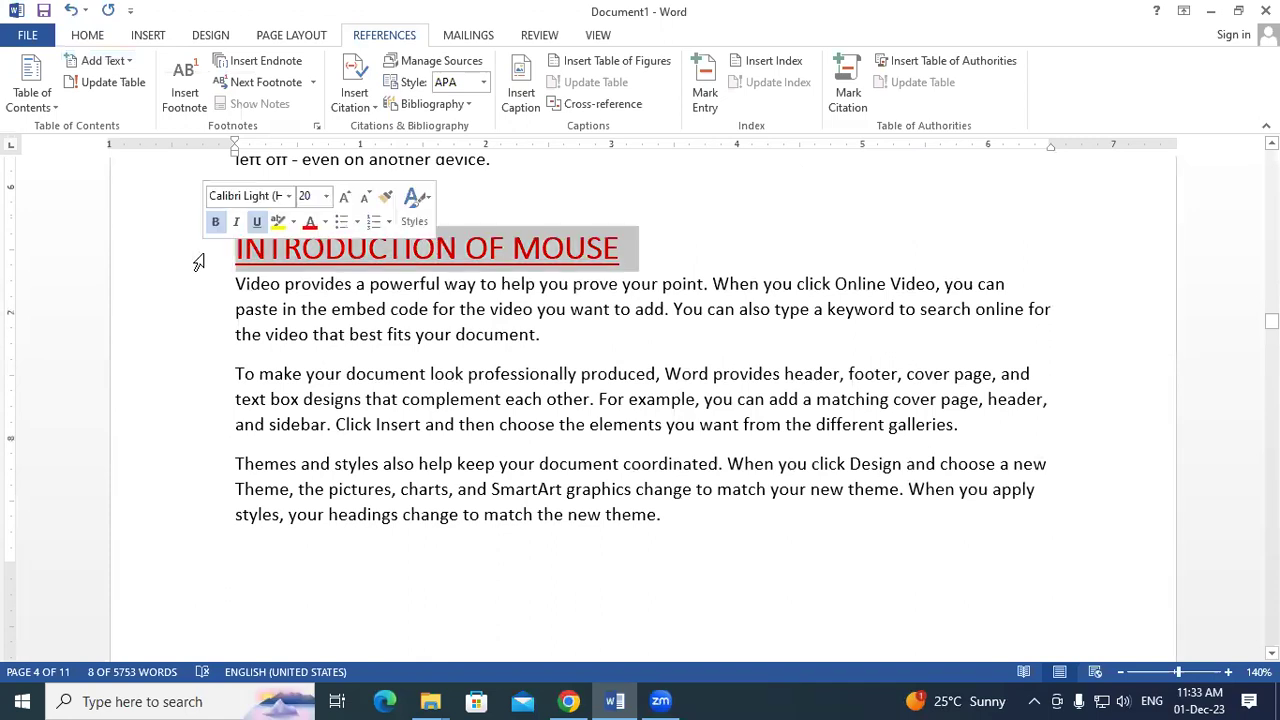
pyautogui.click(103, 60)
pyautogui.click(122, 152)
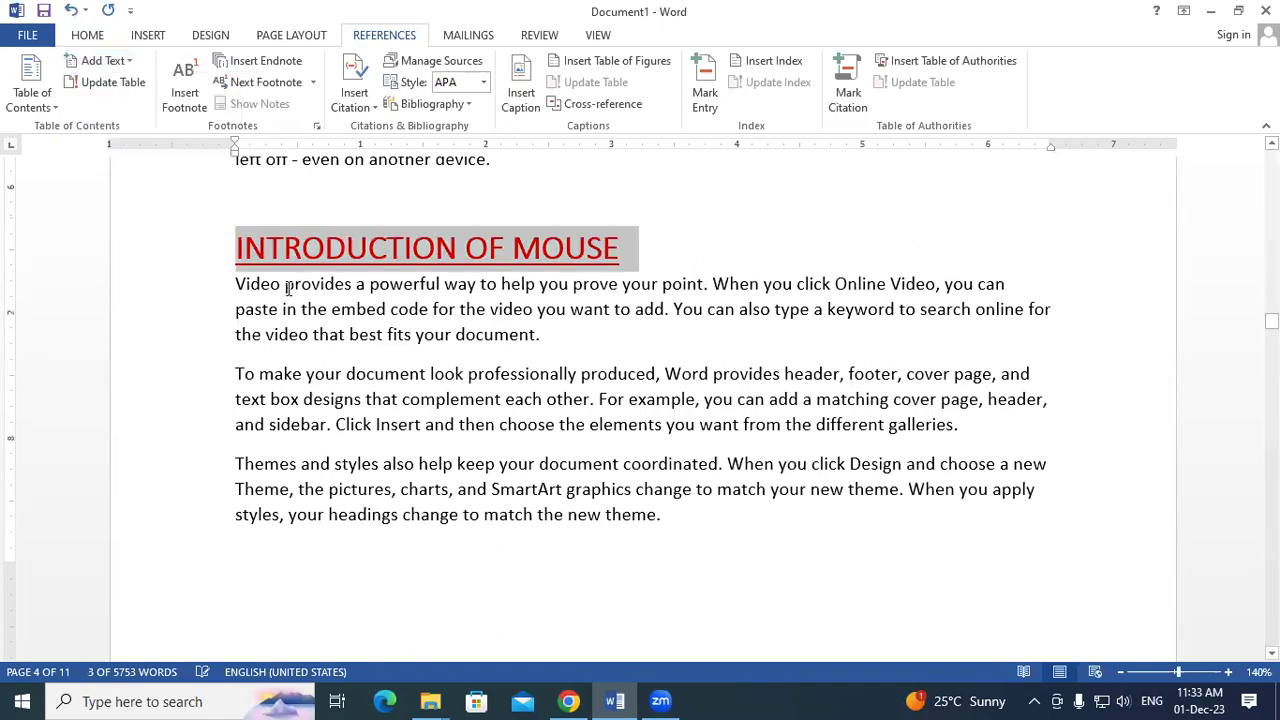
# Step: Insert a page break before the "INTRODUCTION OF COMPUTER" heading to create a blank first page
pyautogui.press('Delete')
pyautogui.moveTo(1271, 299); pyautogui.dragTo(1271, 157)
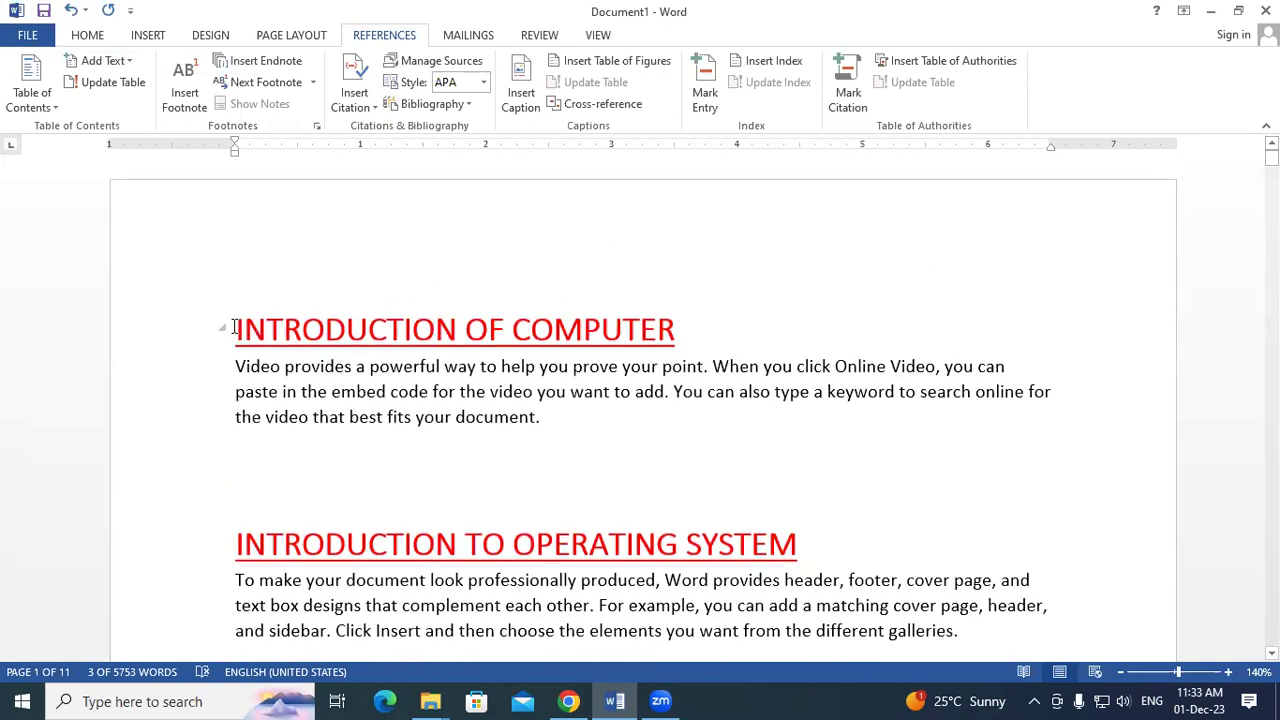
pyautogui.click(233, 328)
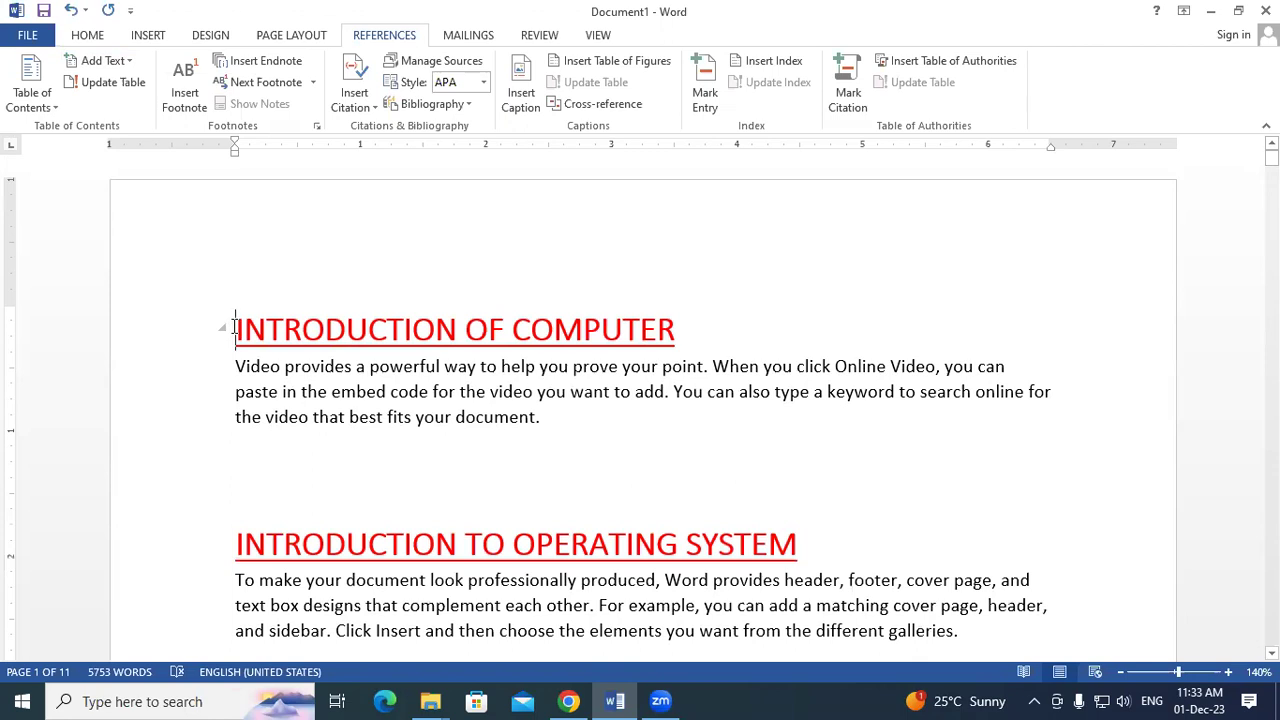
pyautogui.hotkey('ctrl', 'Return')
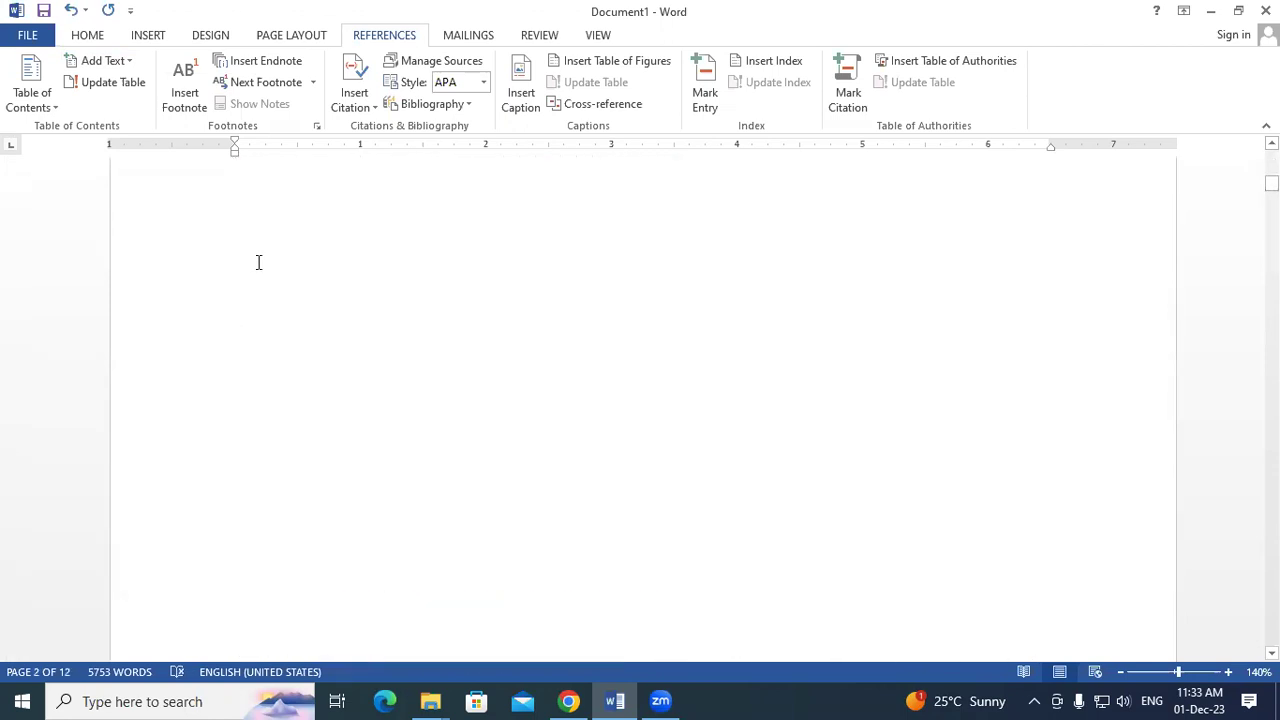
pyautogui.scroll(4, 259, 262)
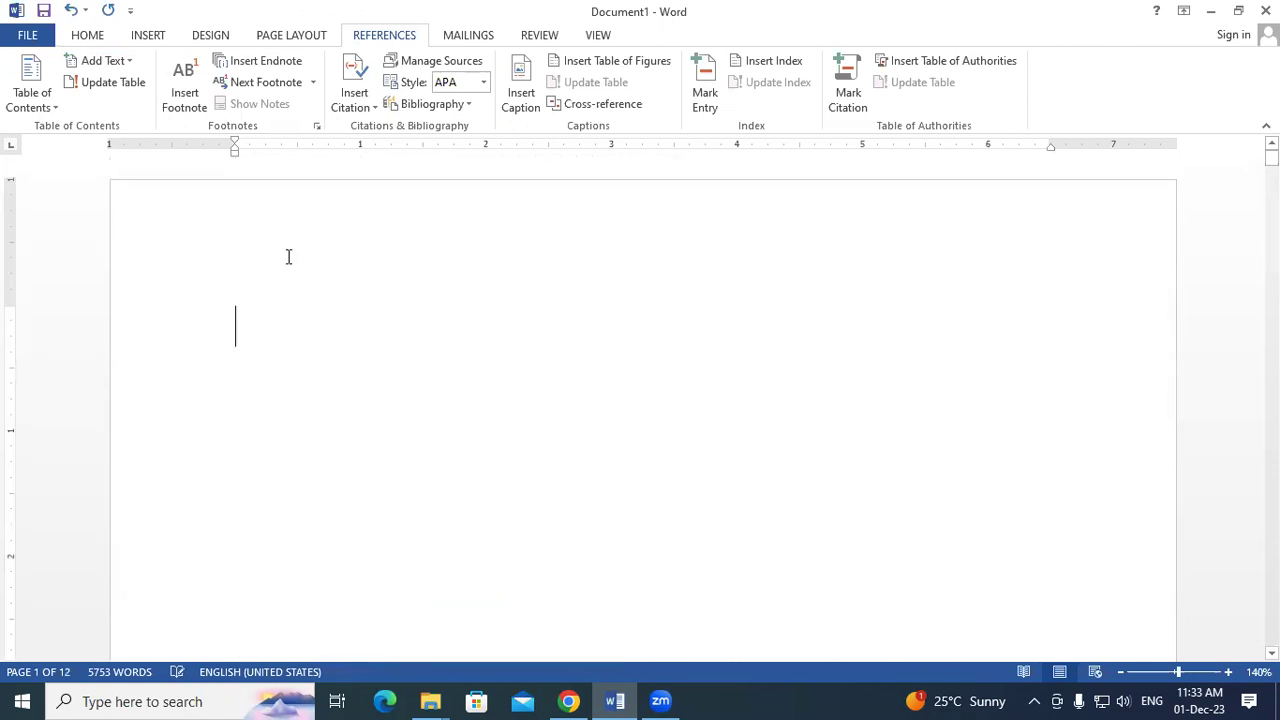
# Step: Insert the built-in Automatic Table 2 table of contents on the blank first page
pyautogui.click(43, 92)
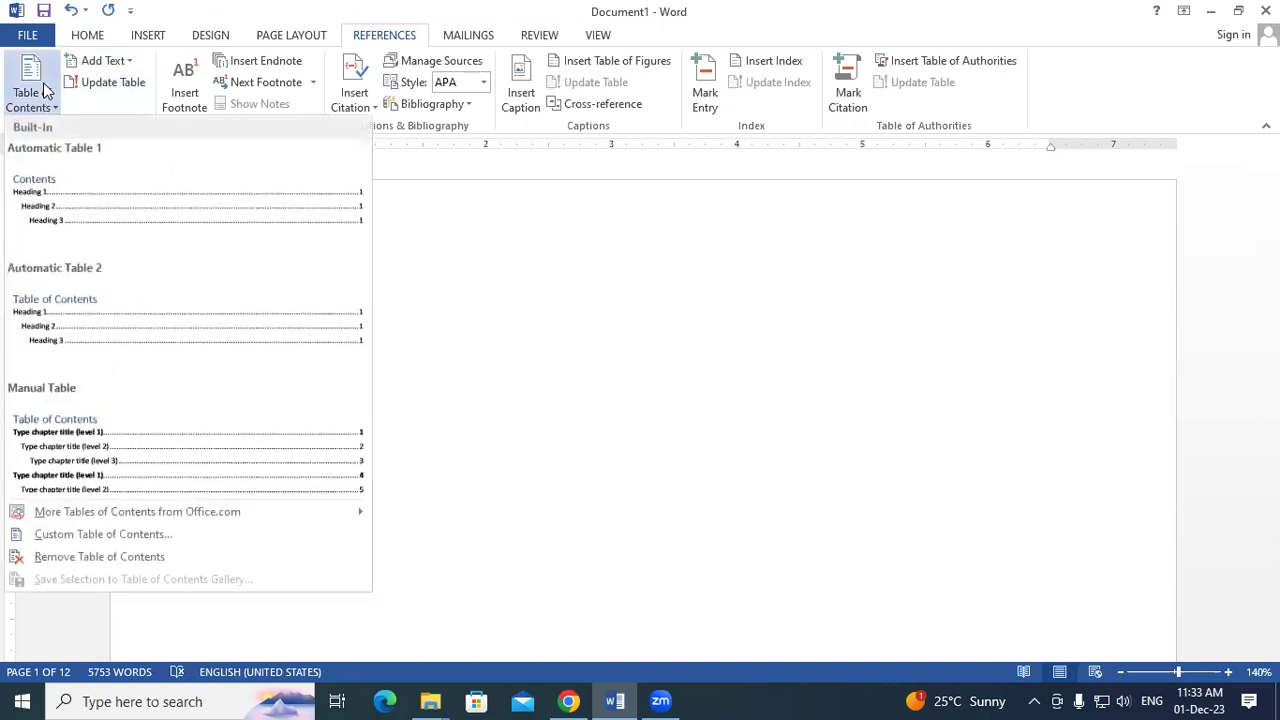
pyautogui.click(137, 327)
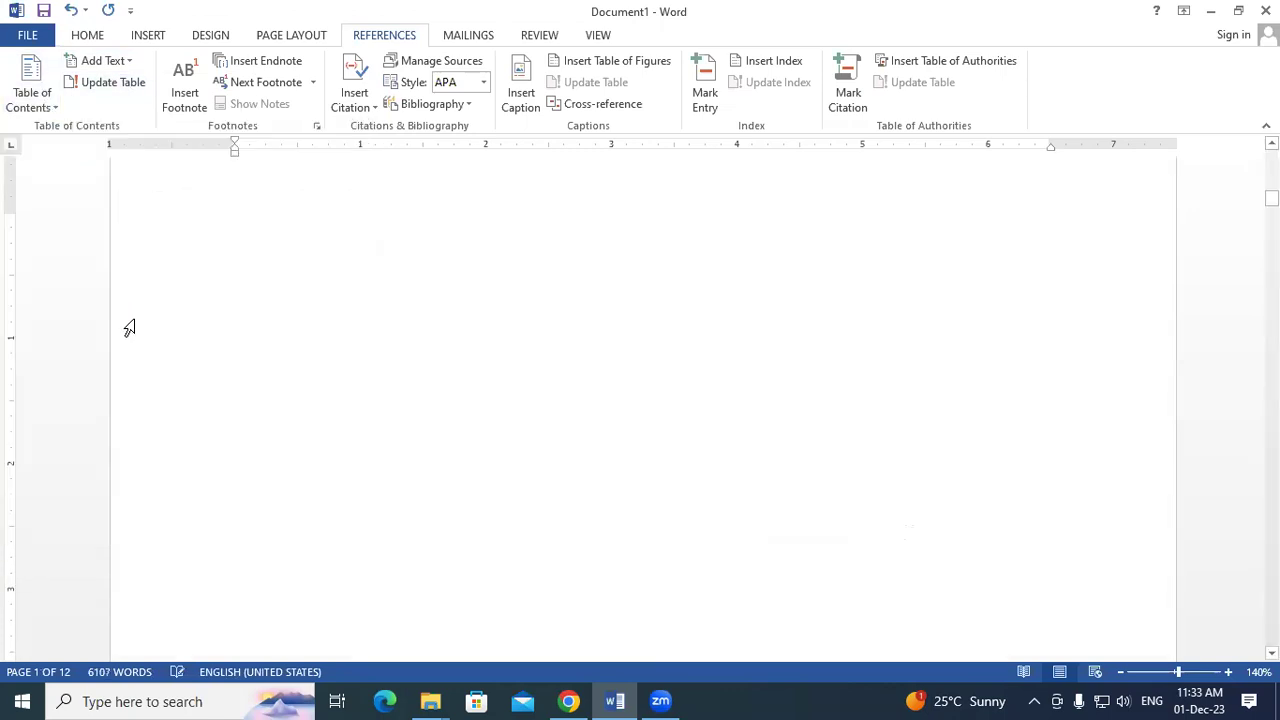
pyautogui.scroll(6, 557, 352)
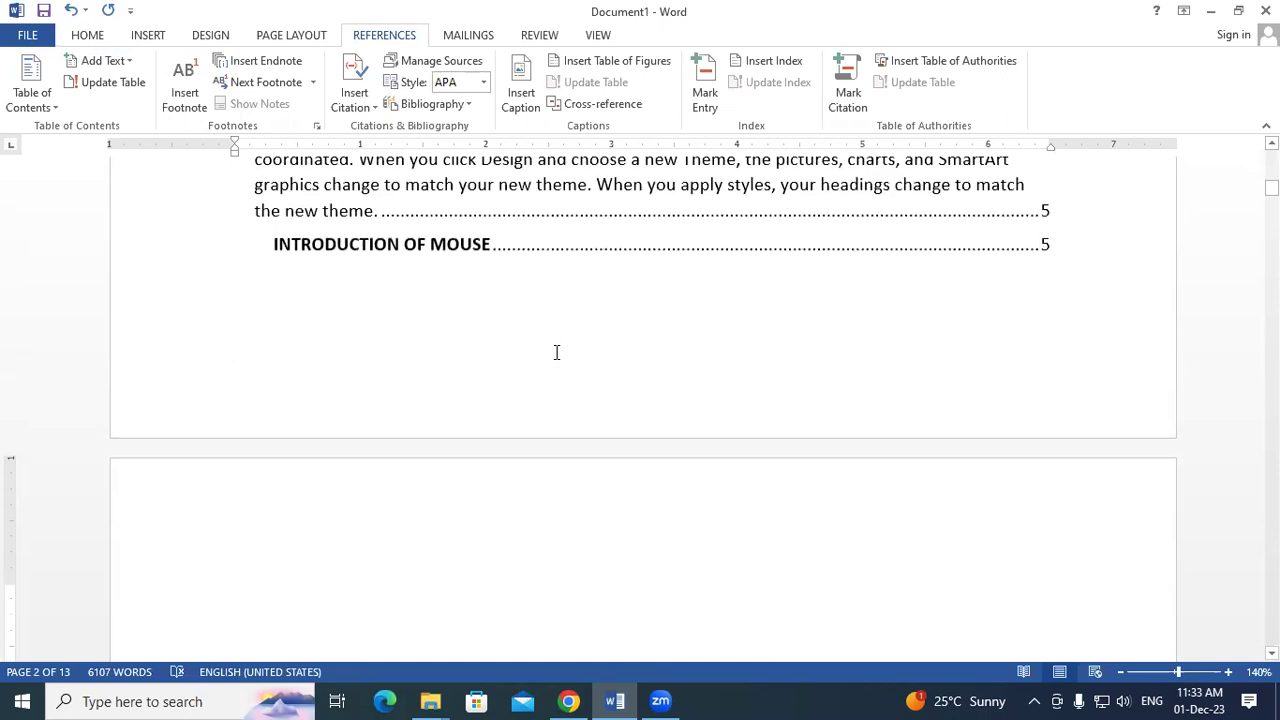
pyautogui.scroll(10, 557, 352)
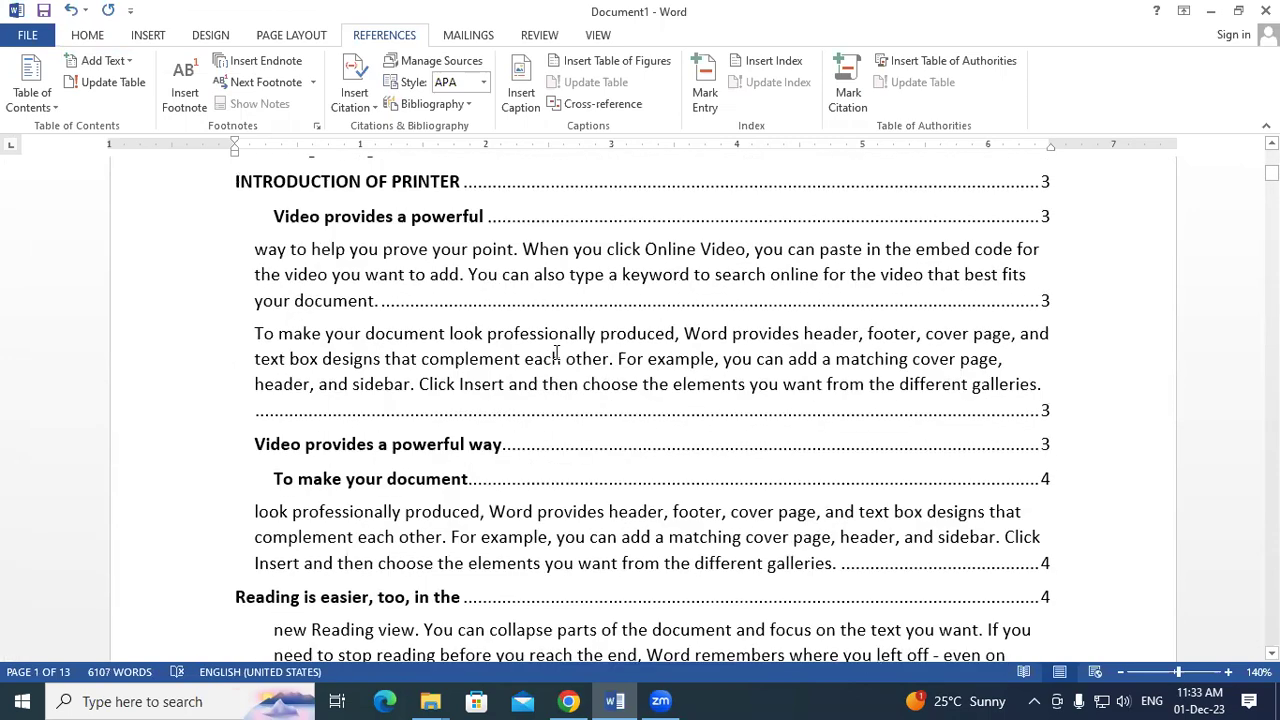
pyautogui.scroll(3, 557, 352)
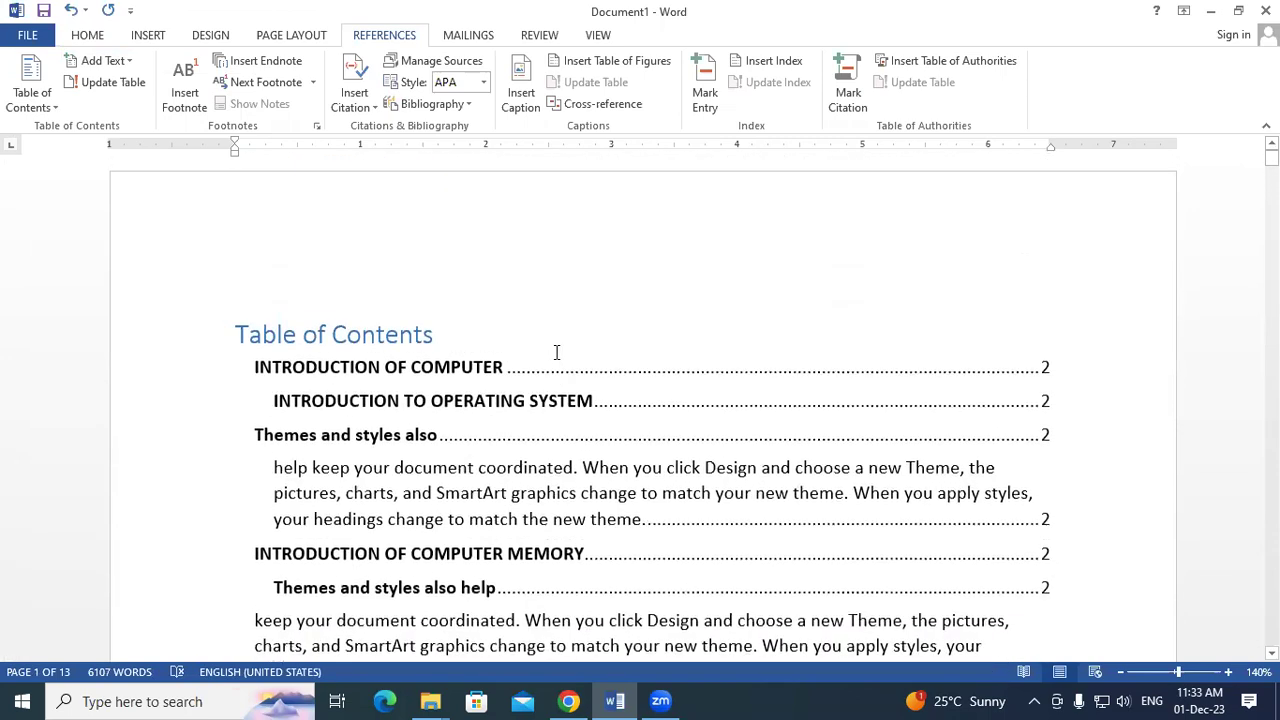
# Step: Examine the table of contents entries, their indent levels and page numbers, and the document headings they refer to
pyautogui.scroll(-5, 557, 352)
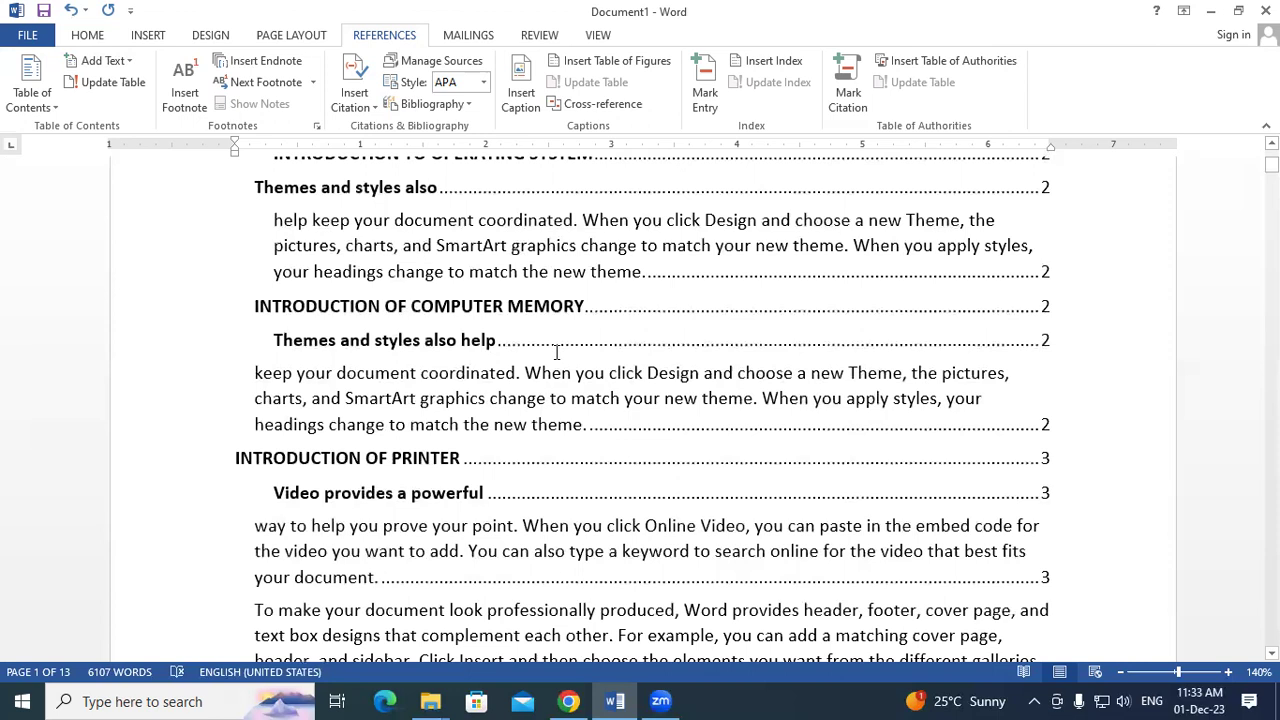
pyautogui.scroll(3, 557, 352)
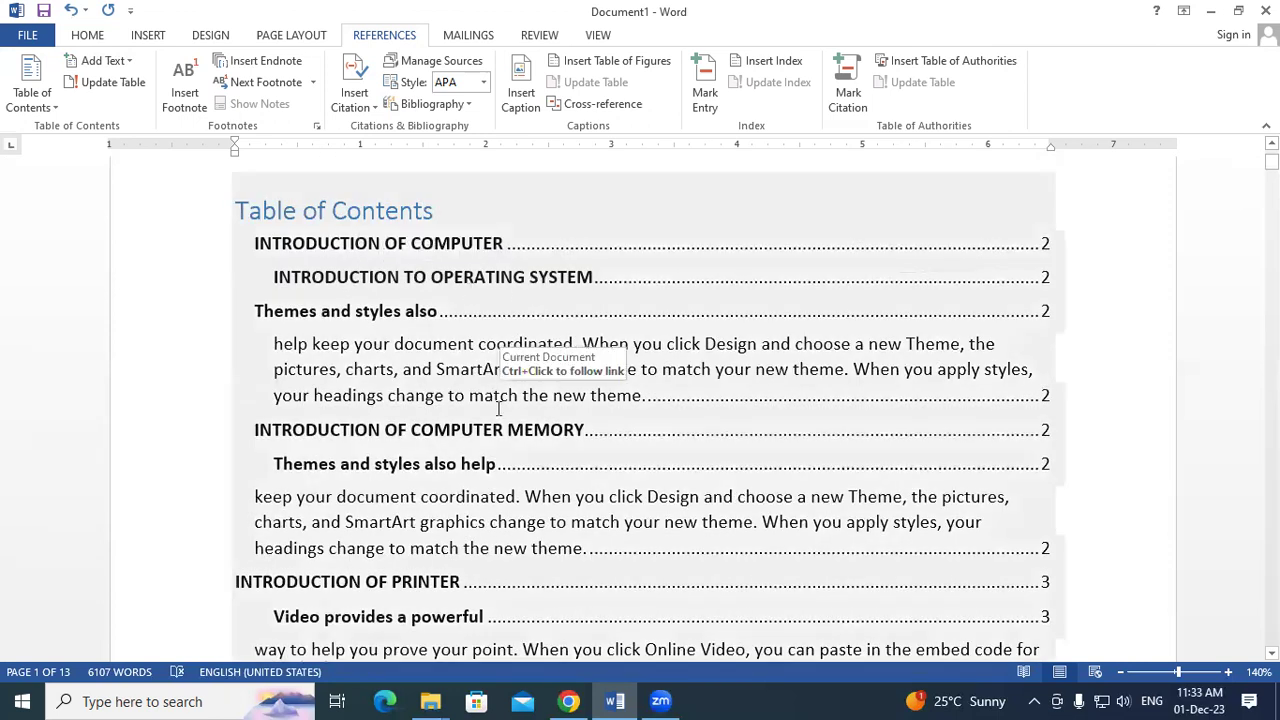
pyautogui.scroll(-1, 424, 305)
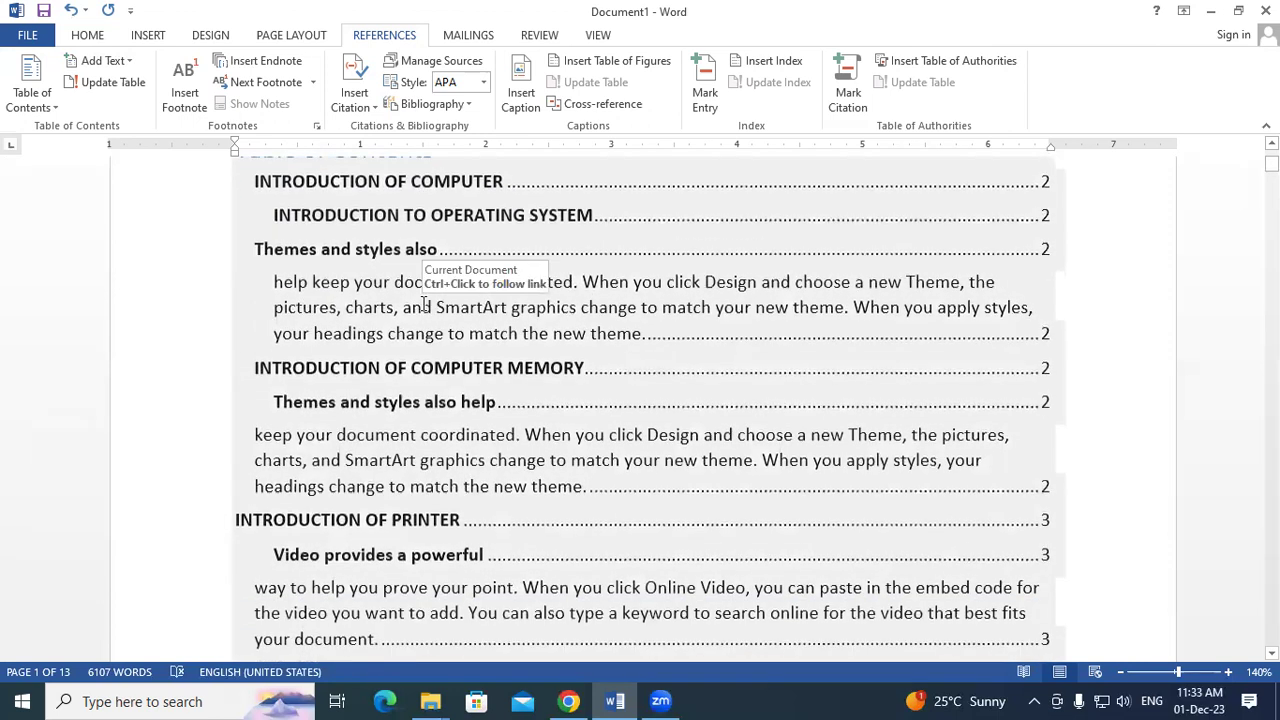
pyautogui.scroll(2, 209, 254)
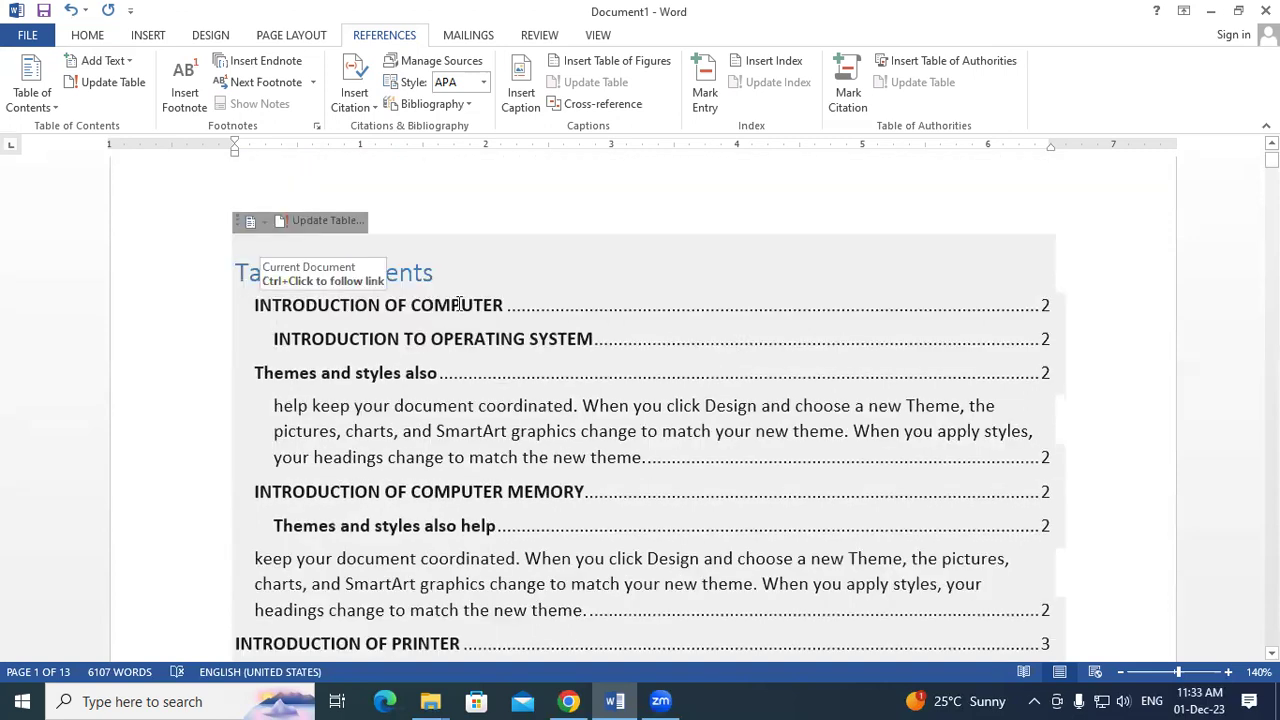
pyautogui.scroll(-2, 1086, 309)
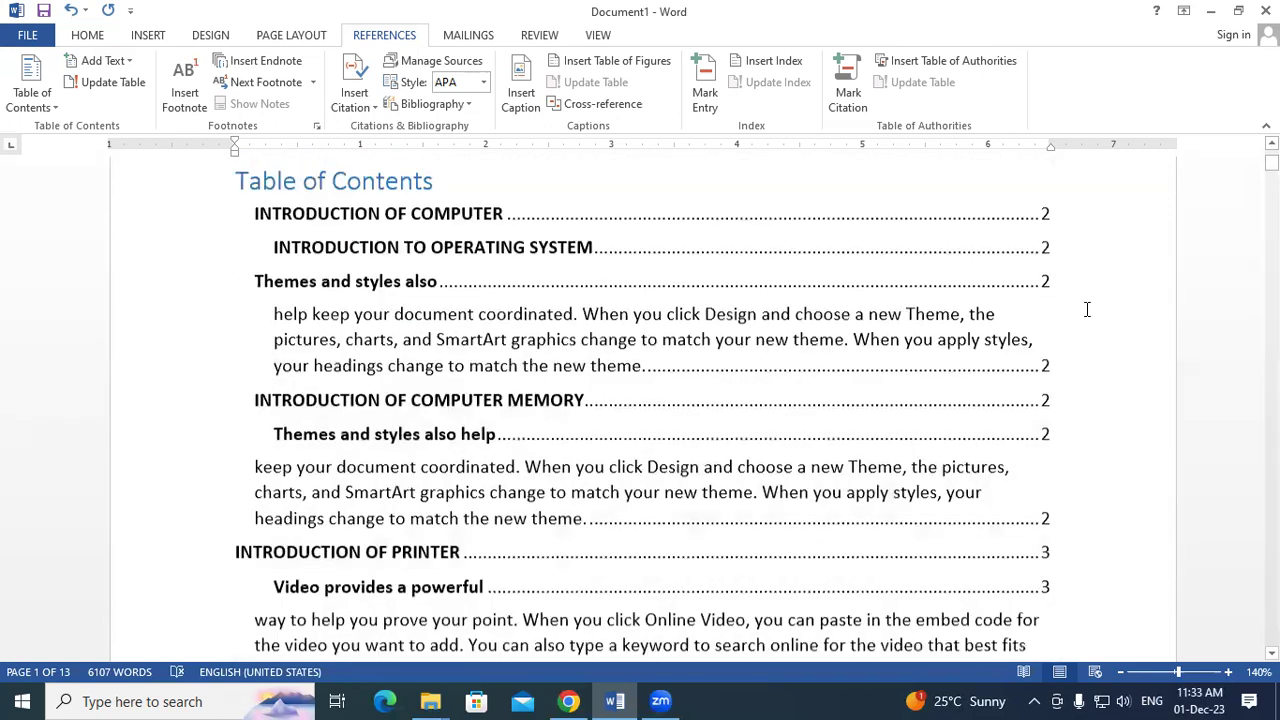
pyautogui.scroll(-2, 292, 340)
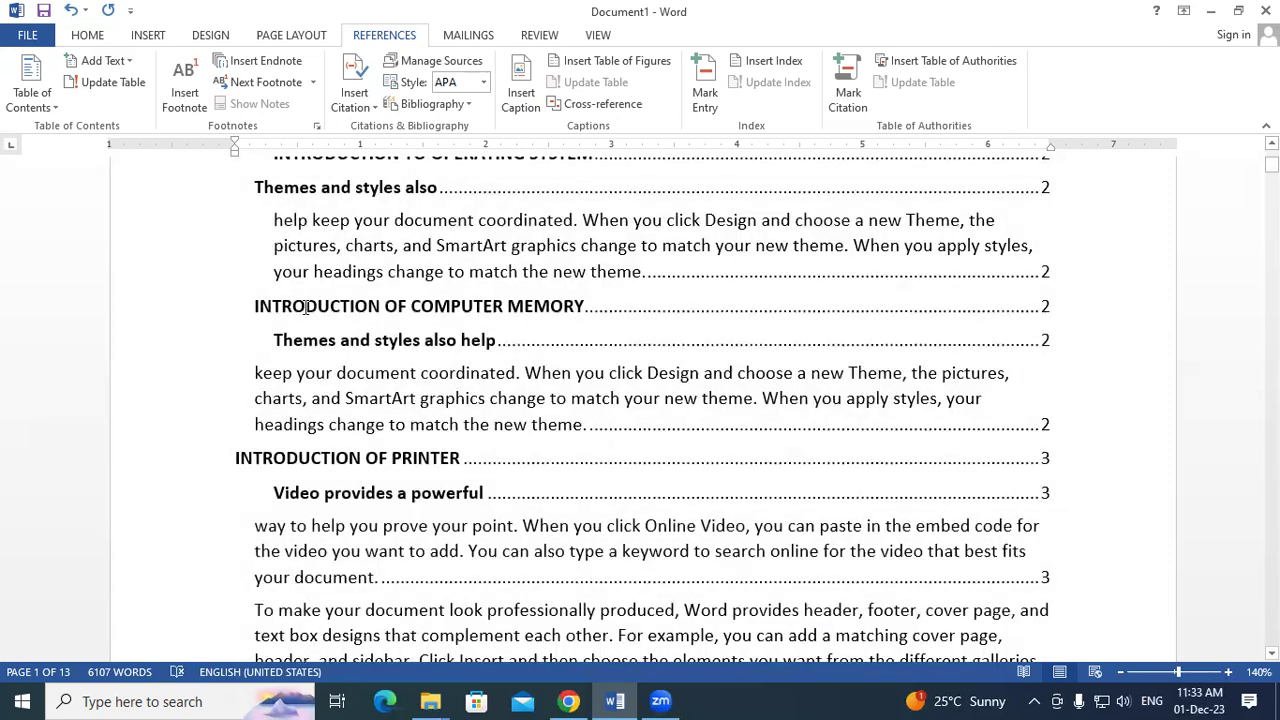
pyautogui.scroll(-3, 1094, 325)
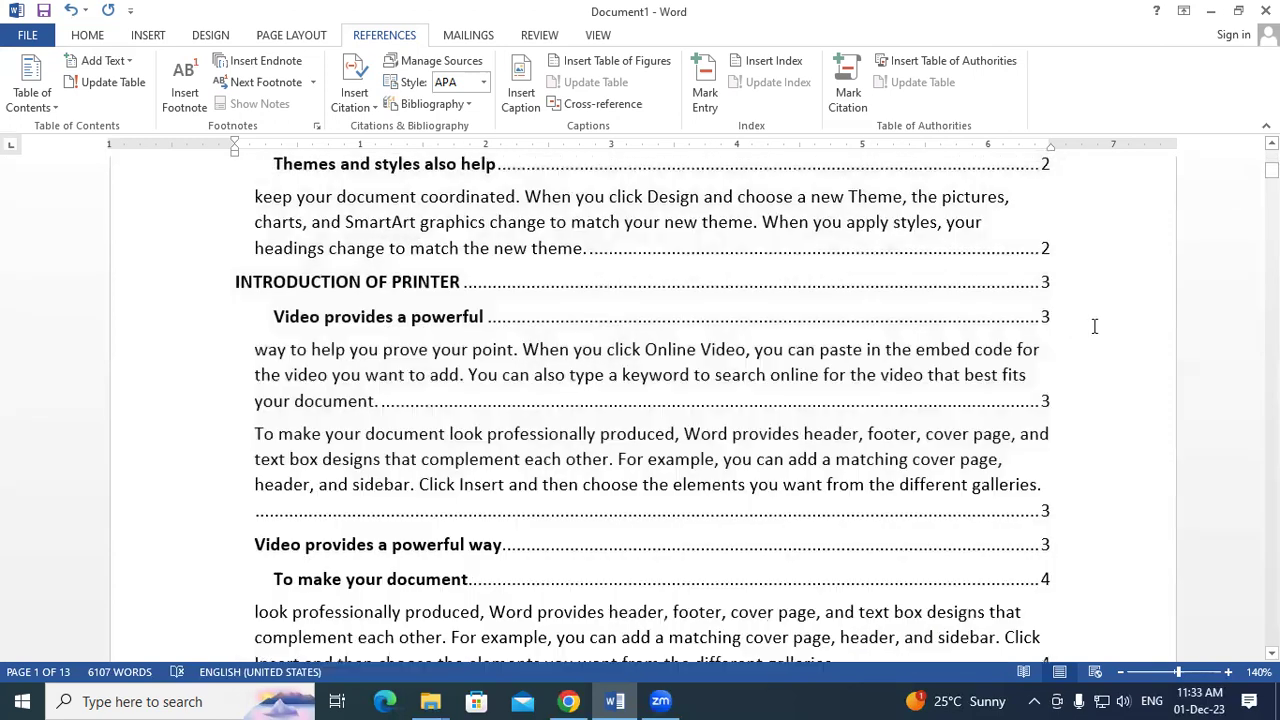
pyautogui.scroll(-1, 264, 483)
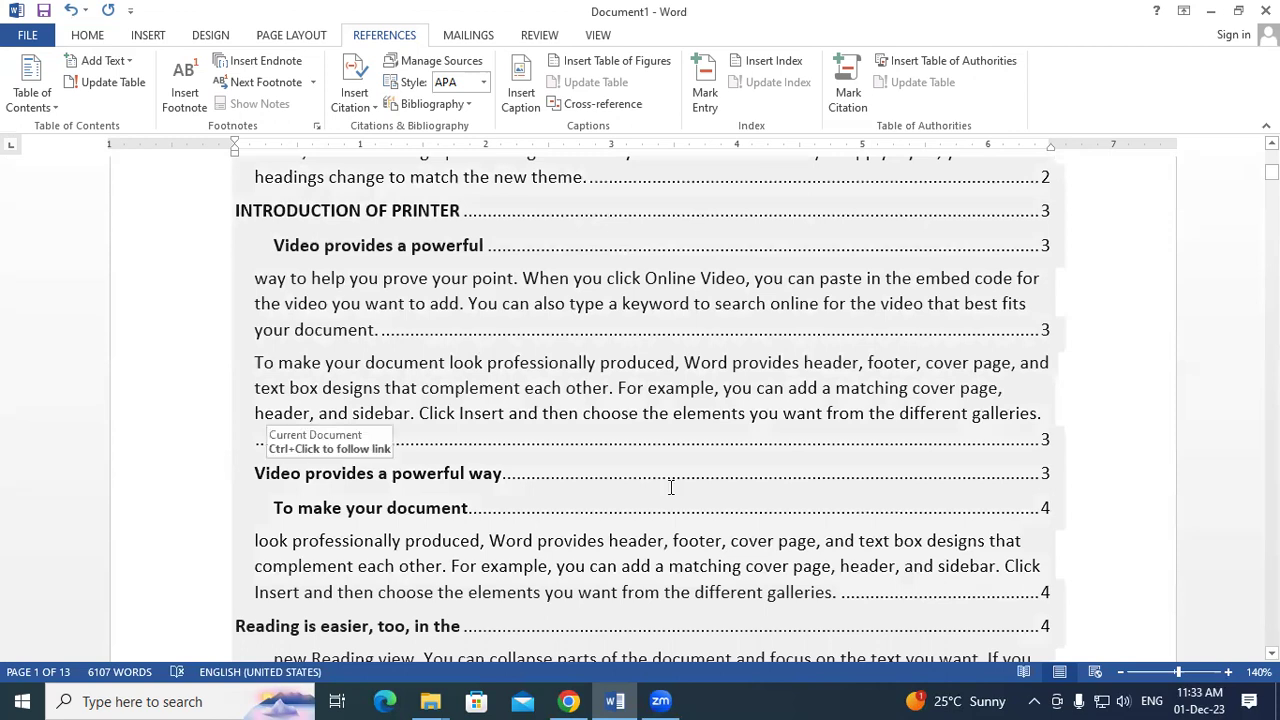
pyautogui.scroll(-1, 1135, 492)
pyautogui.scroll(-2, 326, 443)
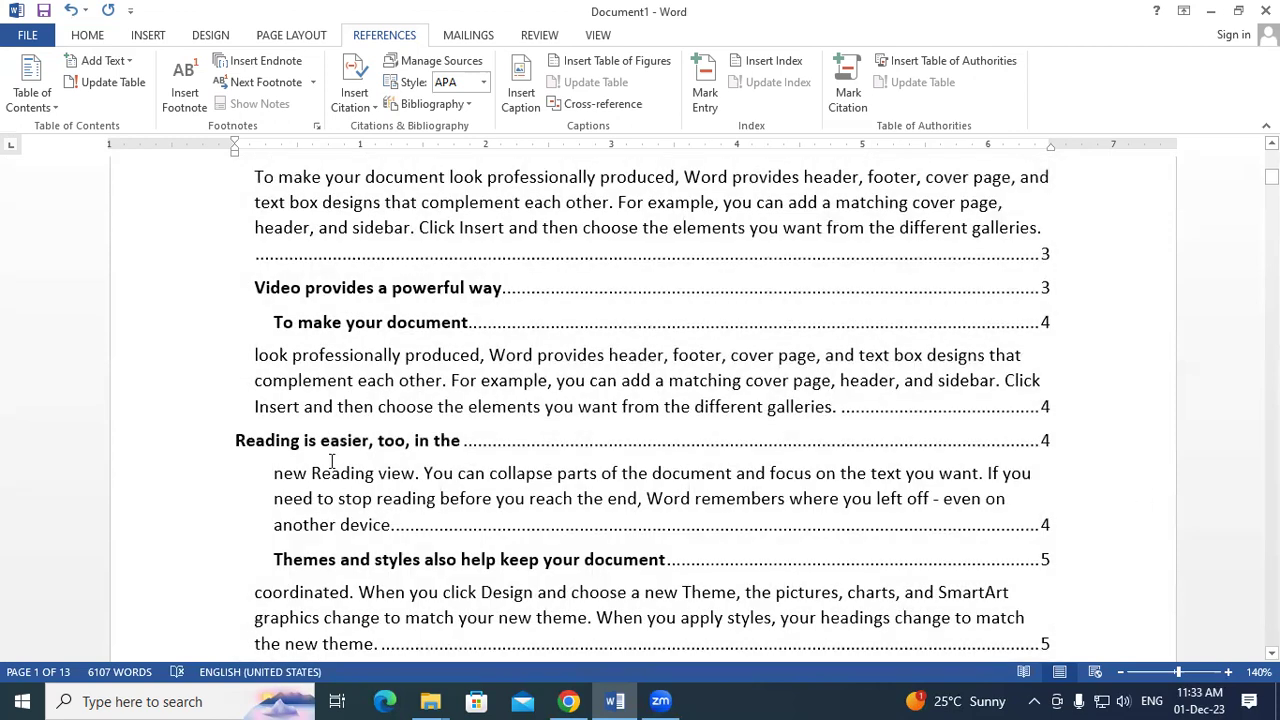
pyautogui.scroll(-2, 1045, 461)
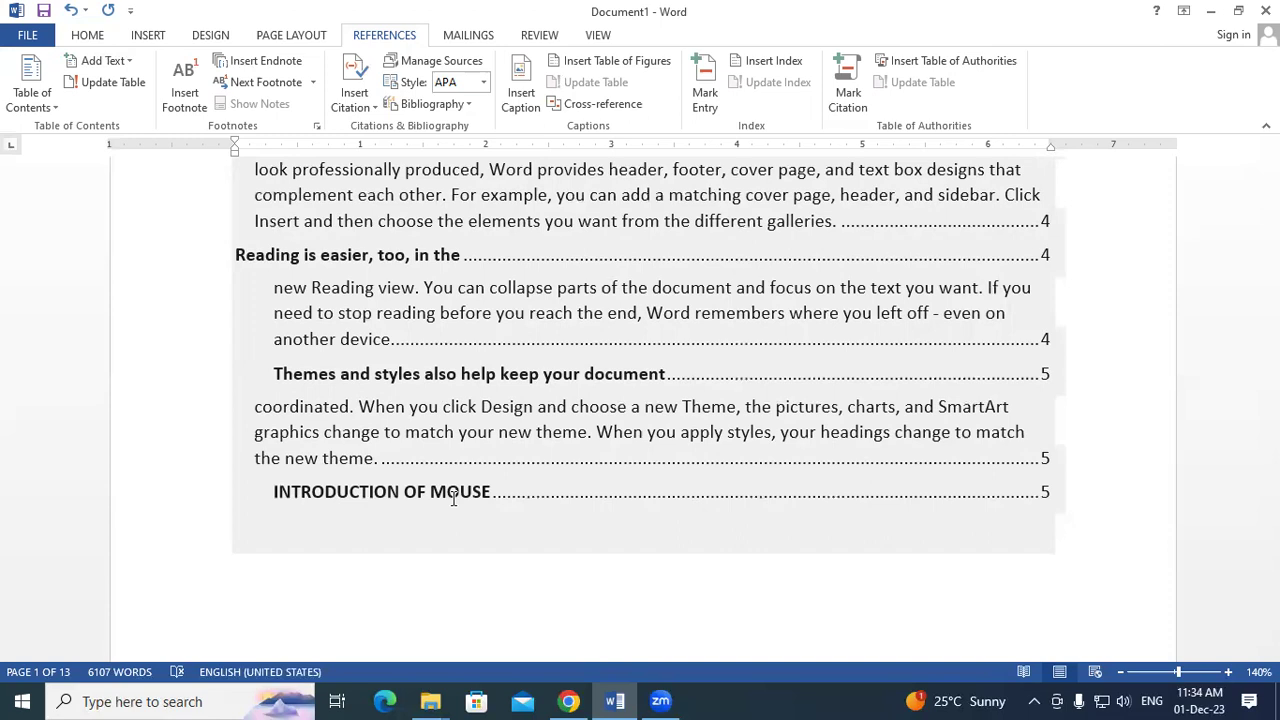
pyautogui.scroll(5, 452, 497)
pyautogui.scroll(-10, 452, 497)
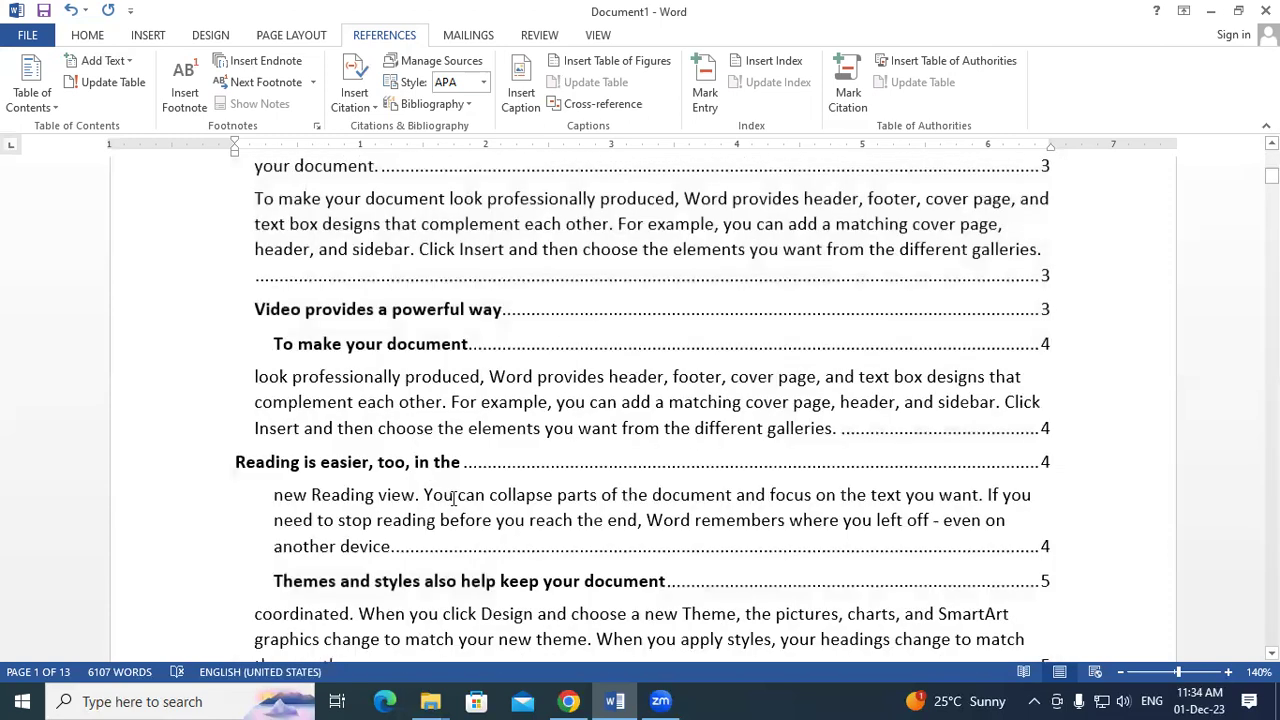
pyautogui.scroll(-10, 452, 497)
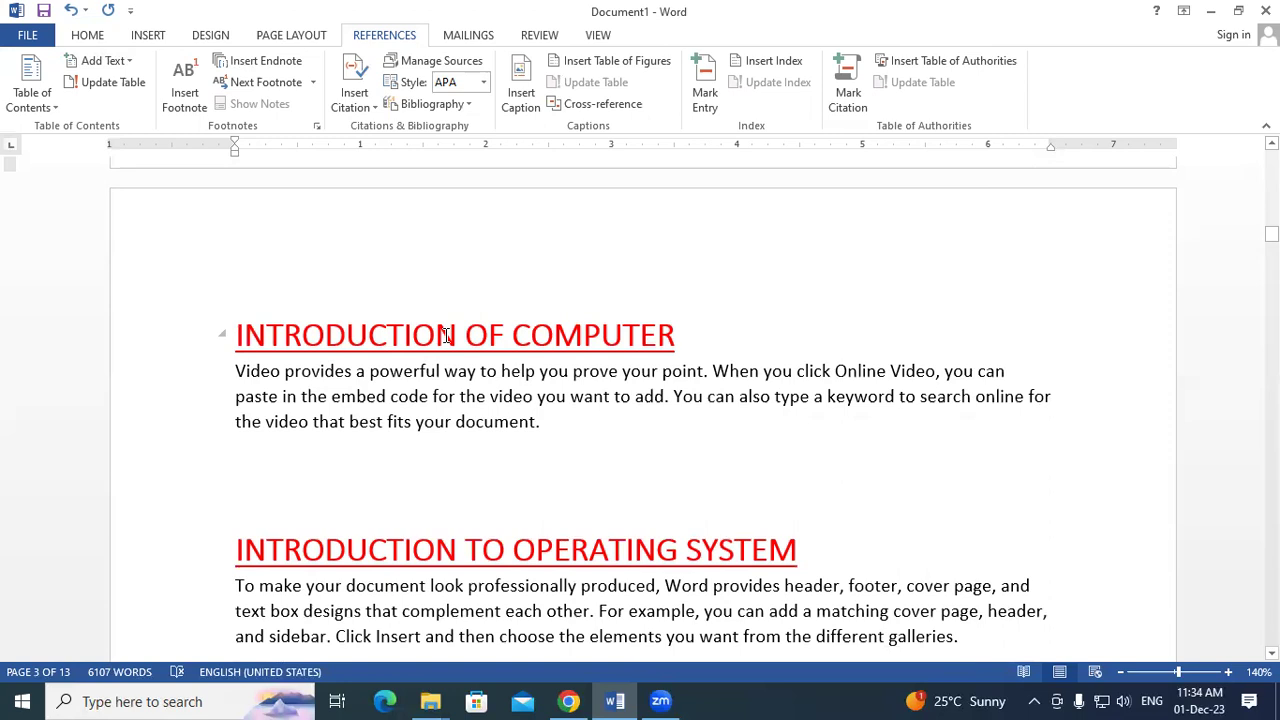
# Step: Follow the "INTRODUCTION OF PRINTER" link in the table of contents to its heading
pyautogui.scroll(10, 446, 336)
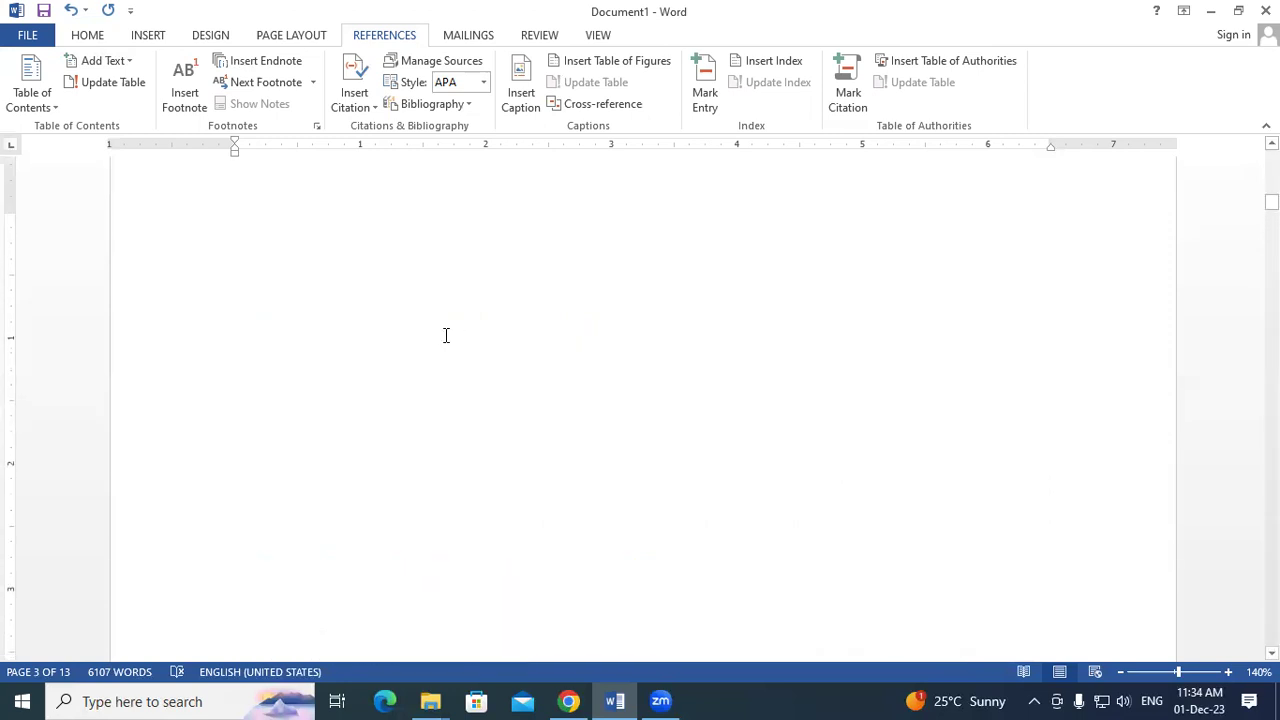
pyautogui.scroll(10, 446, 336)
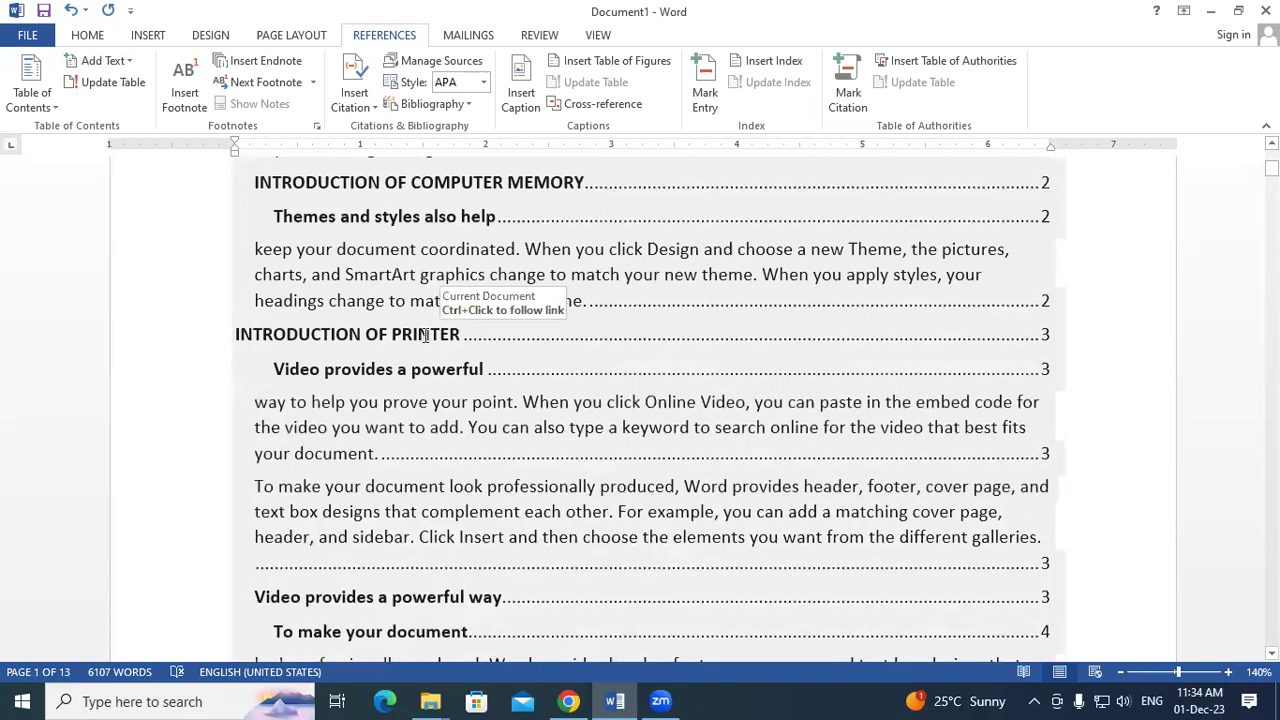
pyautogui.keyDown('ctrl'); pyautogui.click(425, 343); pyautogui.keyUp('ctrl')
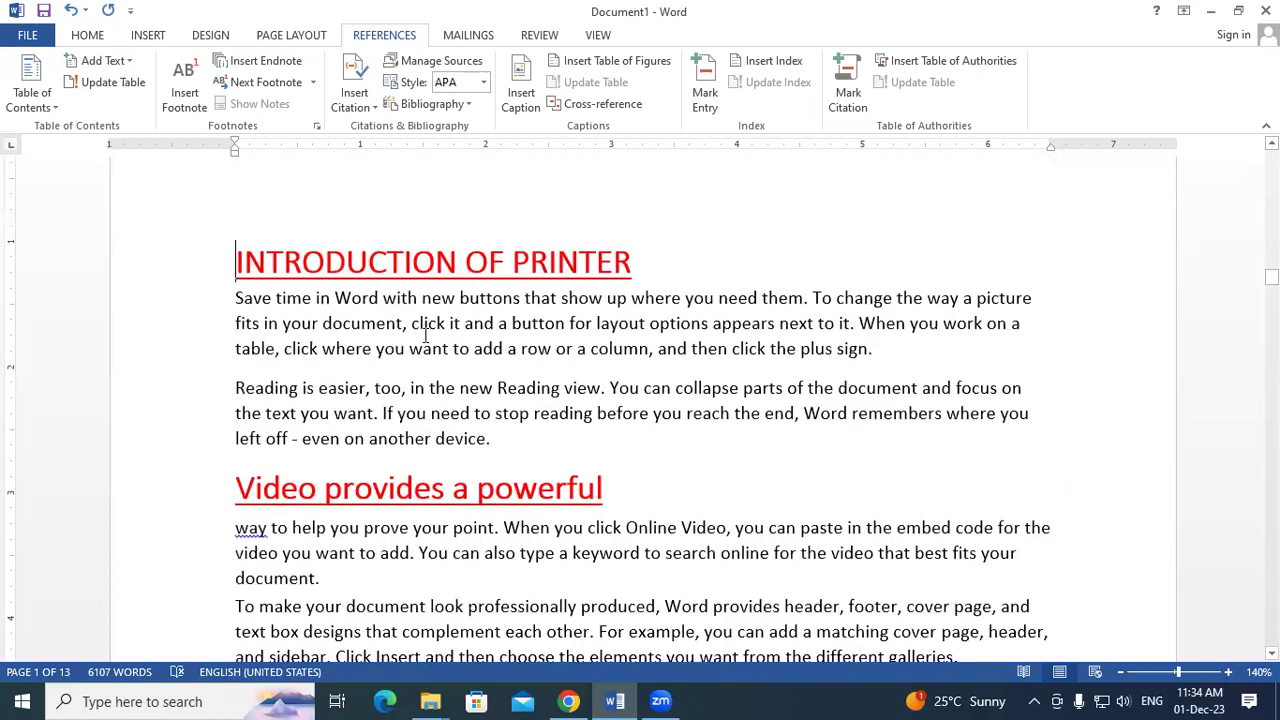
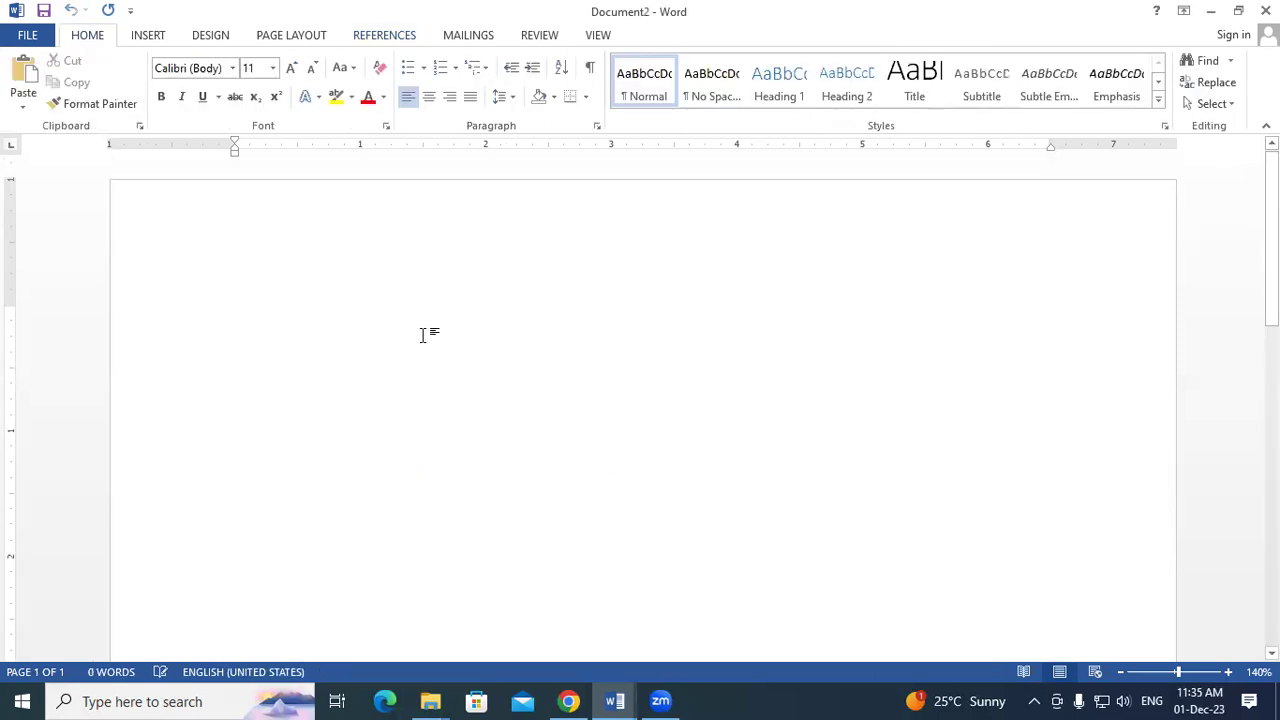
# Step: Generate sample paragraphs in the blank document with the =RAND() function
pyautogui.write('=R')
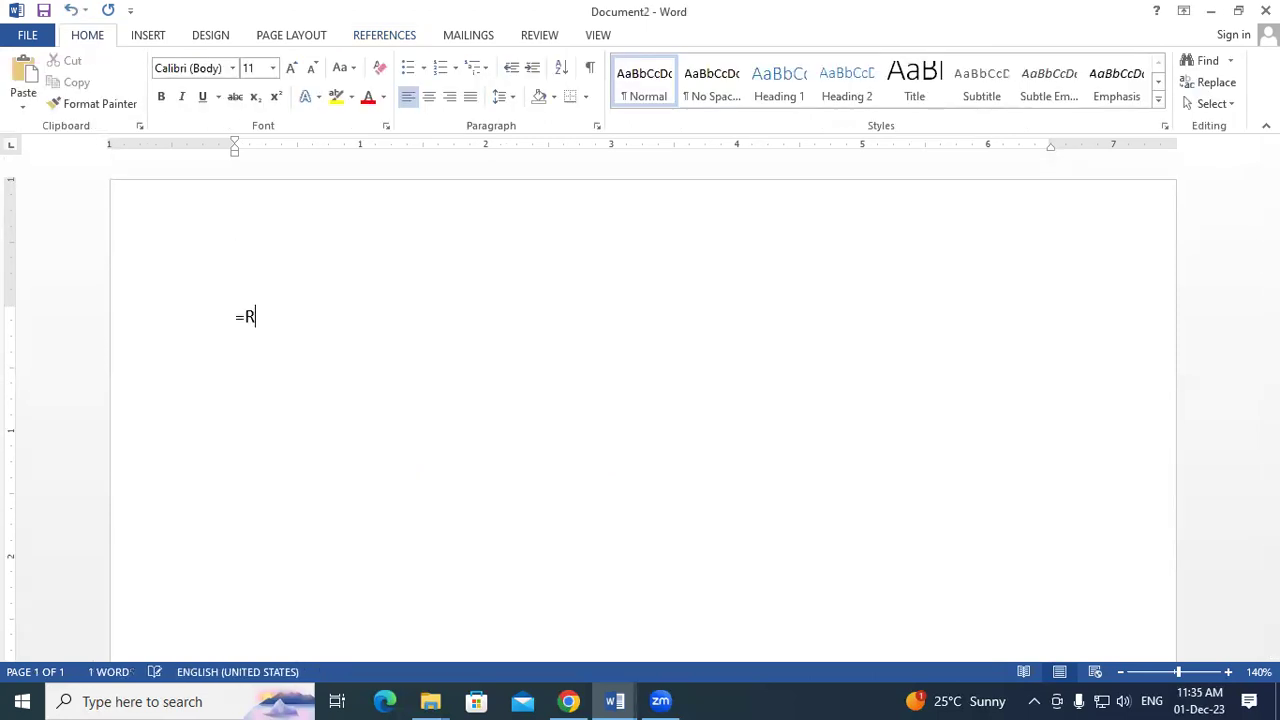
pyautogui.write('AND()')
pyautogui.press('Return')
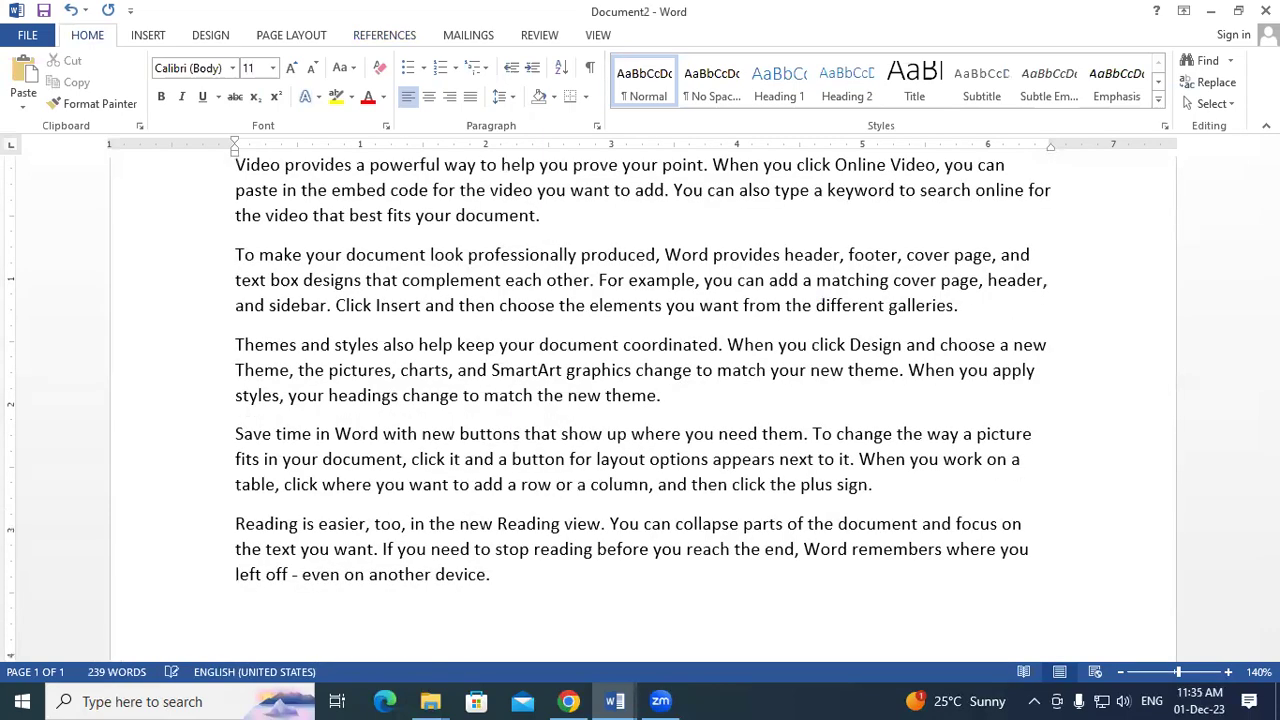
# Step: Add the heading text "MOUSE" on its own line above the first paragraph
pyautogui.scroll(2, 135, 336)
pyautogui.click(231, 317)
pyautogui.hotkey('ctrl', 'Home')
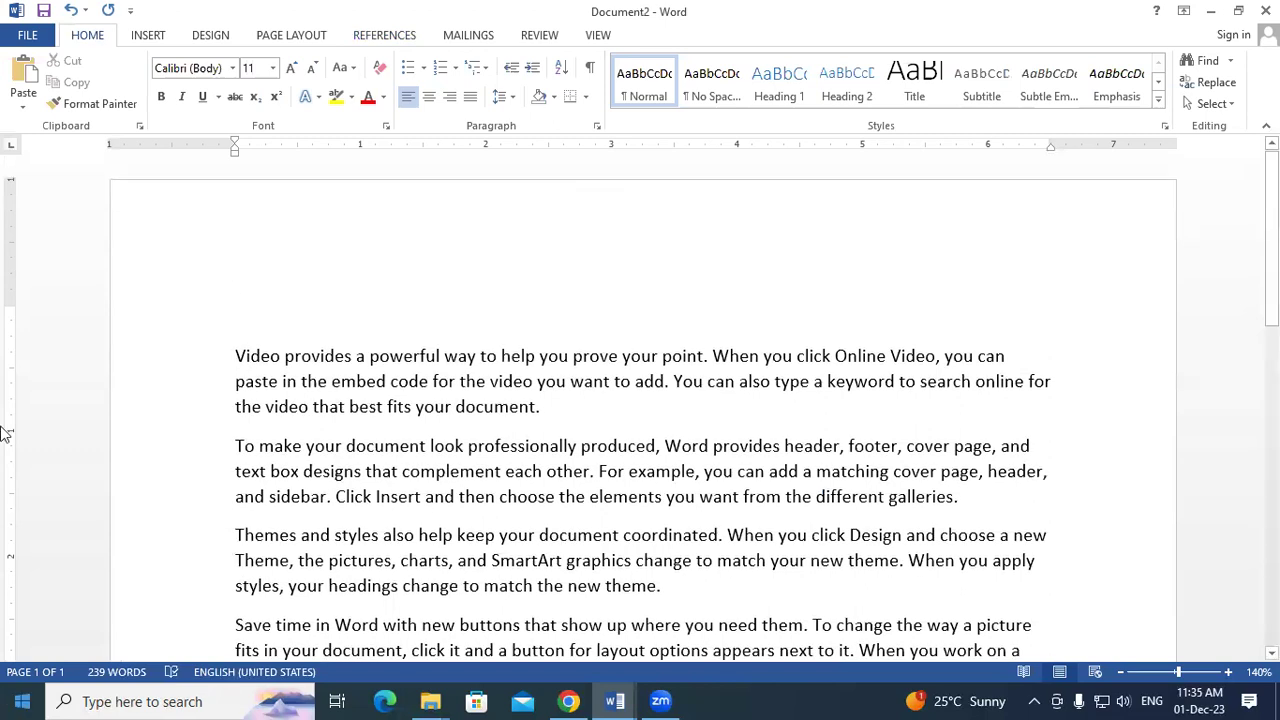
pyautogui.click(241, 300)
pyautogui.write('MO')
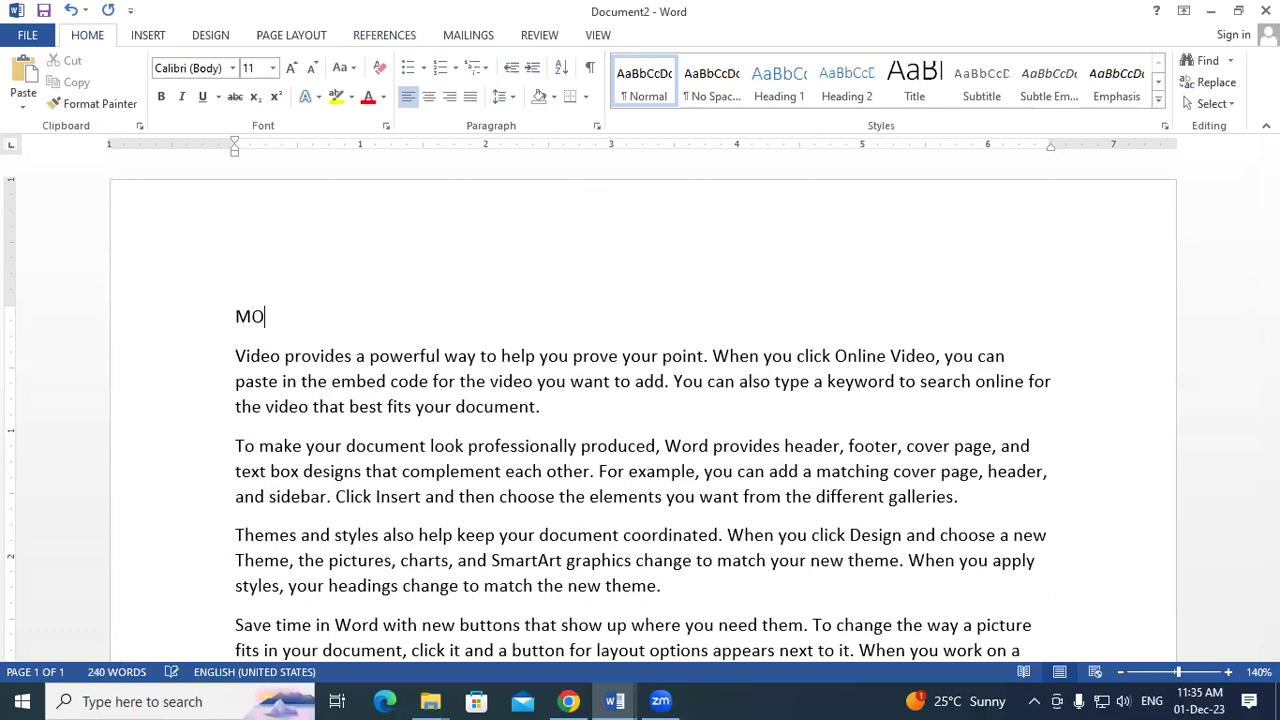
pyautogui.write('USE')
# Step: Add the heading text "COMPUTER" above the second paragraph, separated from the first paragraph by an empty line
pyautogui.click(552, 409)
pyautogui.press('Return')
pyautogui.press('Return')
pyautogui.write('COMPUTER')
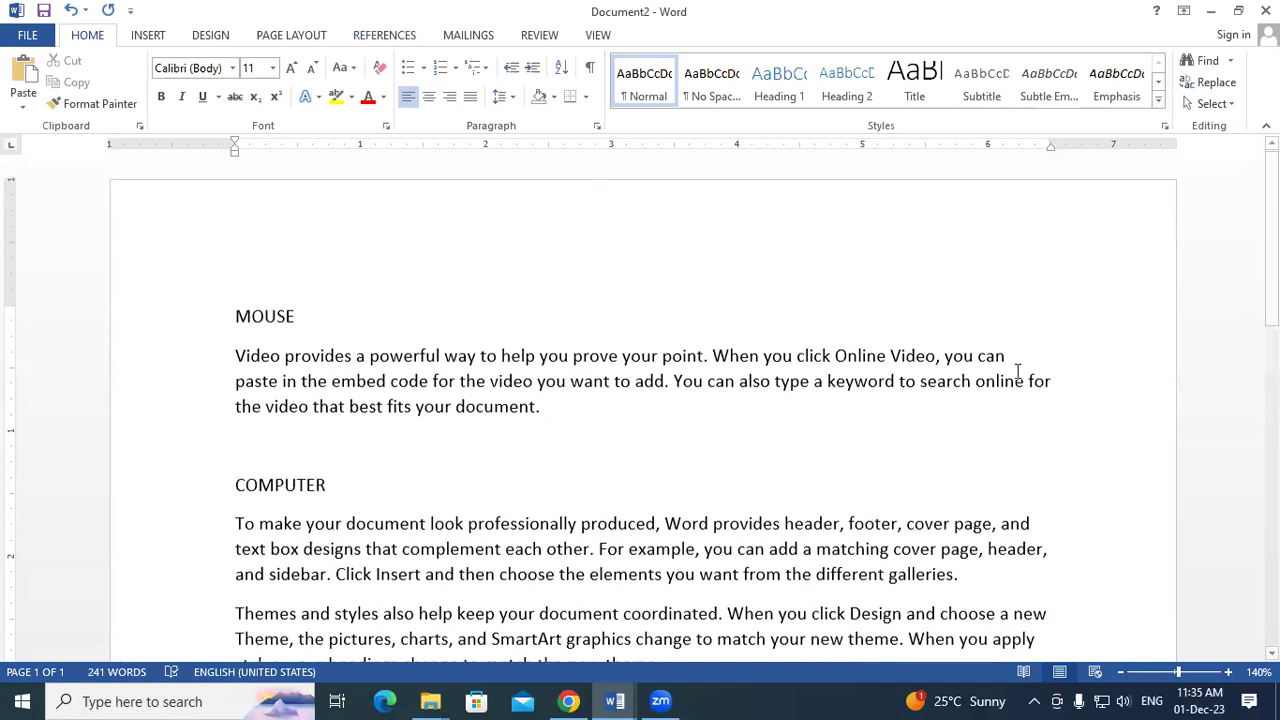
# Step: Add the heading text "MONITOR" above the "Themes and styles" paragraph, with an empty line before it
pyautogui.scroll(-2, 995, 403)
pyautogui.click(995, 403)
pyautogui.press('Return')
pyautogui.press('Return')
pyautogui.write('MONITOR')
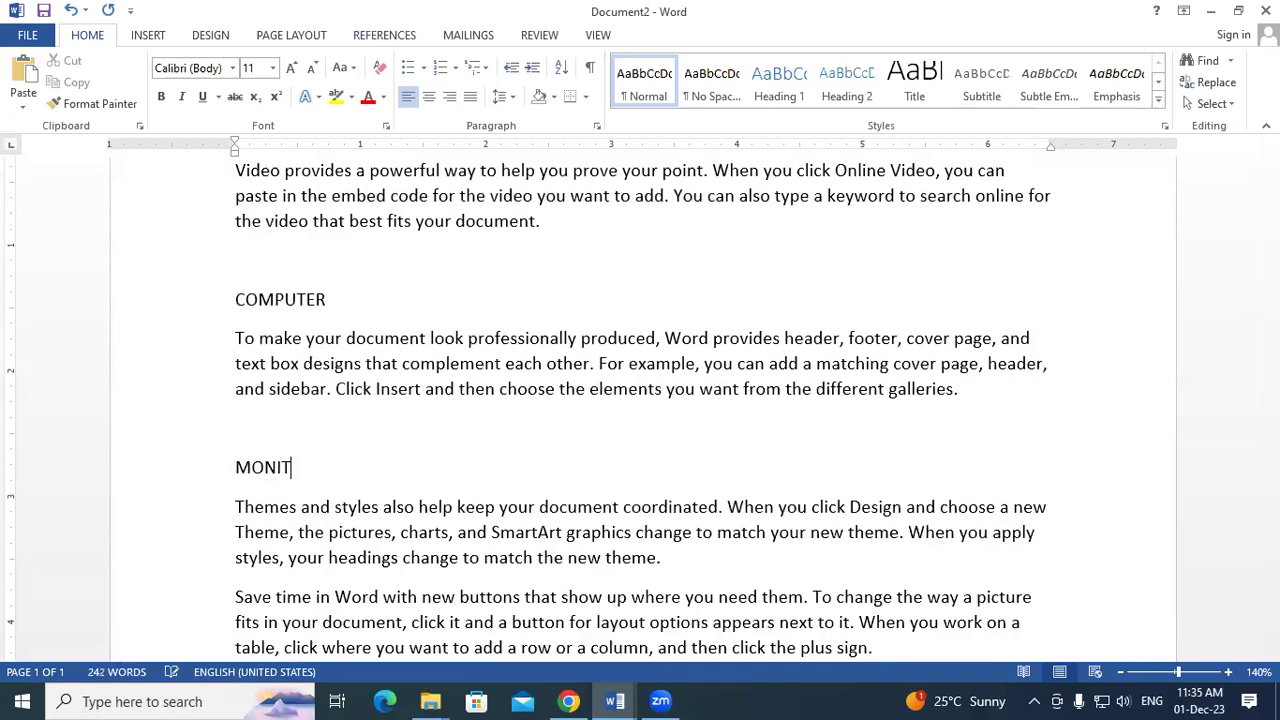
# Step: Add the heading text "CPU" above the "Save time in Word" paragraph, with an empty line before it
pyautogui.scroll(-3, 1117, 334)
pyautogui.click(729, 395)
pyautogui.press('Return')
pyautogui.press('Return')
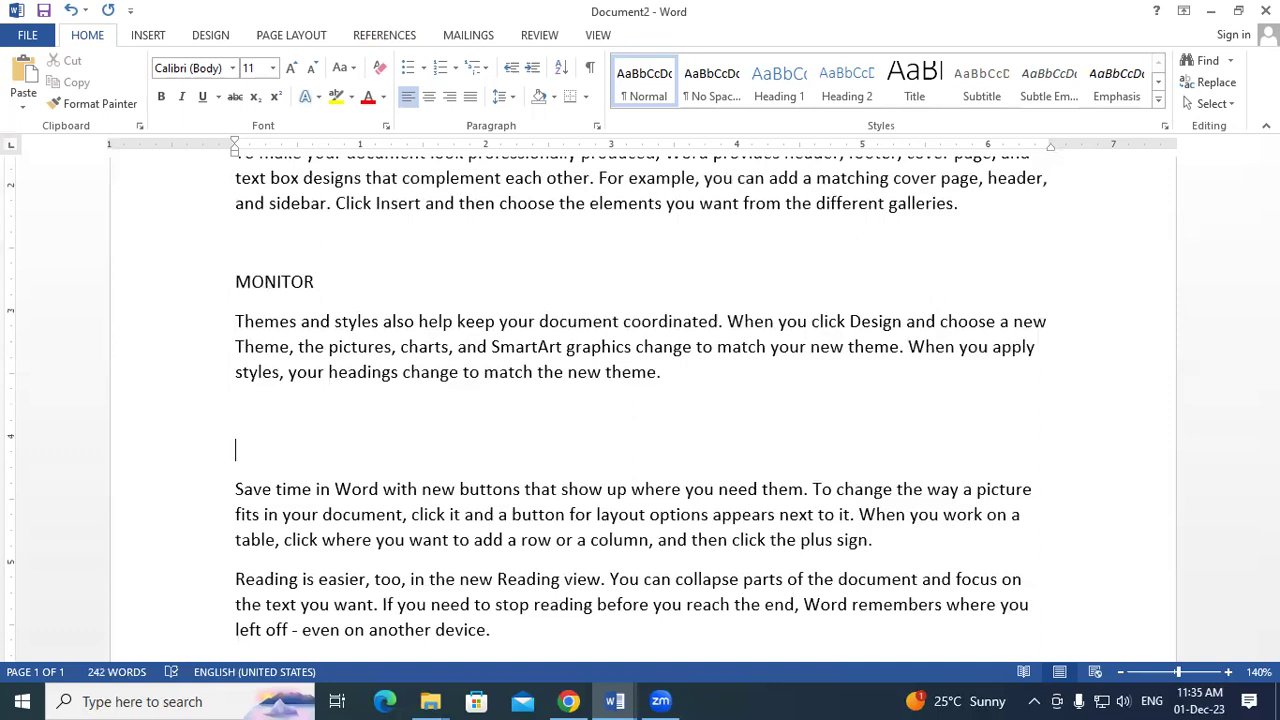
pyautogui.write('CPU')
# Step: Add the heading text "PRINTER" above the "Reading is easier" paragraph, with an empty line before it
pyautogui.scroll(-3, 816, 380)
pyautogui.click(894, 360)
pyautogui.press('Return')
pyautogui.press('Return')
pyautogui.write('PRINTER')
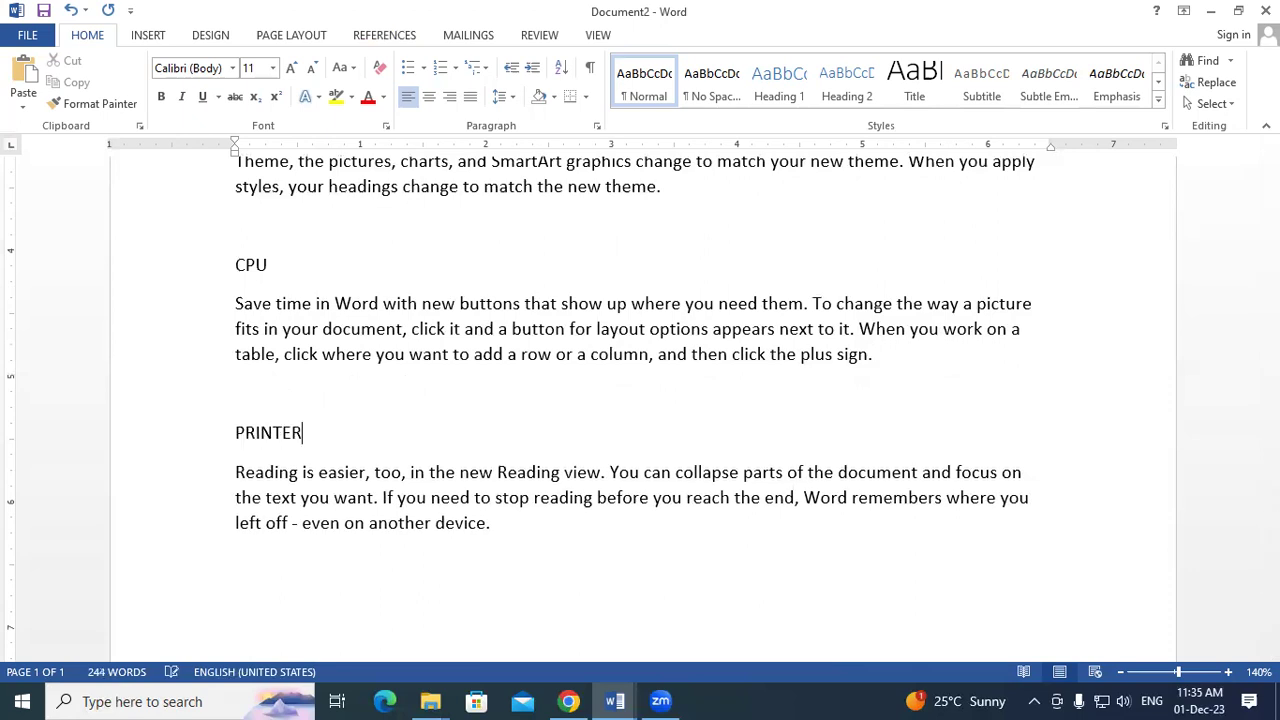
# Step: Format the MOUSE heading at font size 20, bold and underlined
pyautogui.scroll(10, 309, 294)
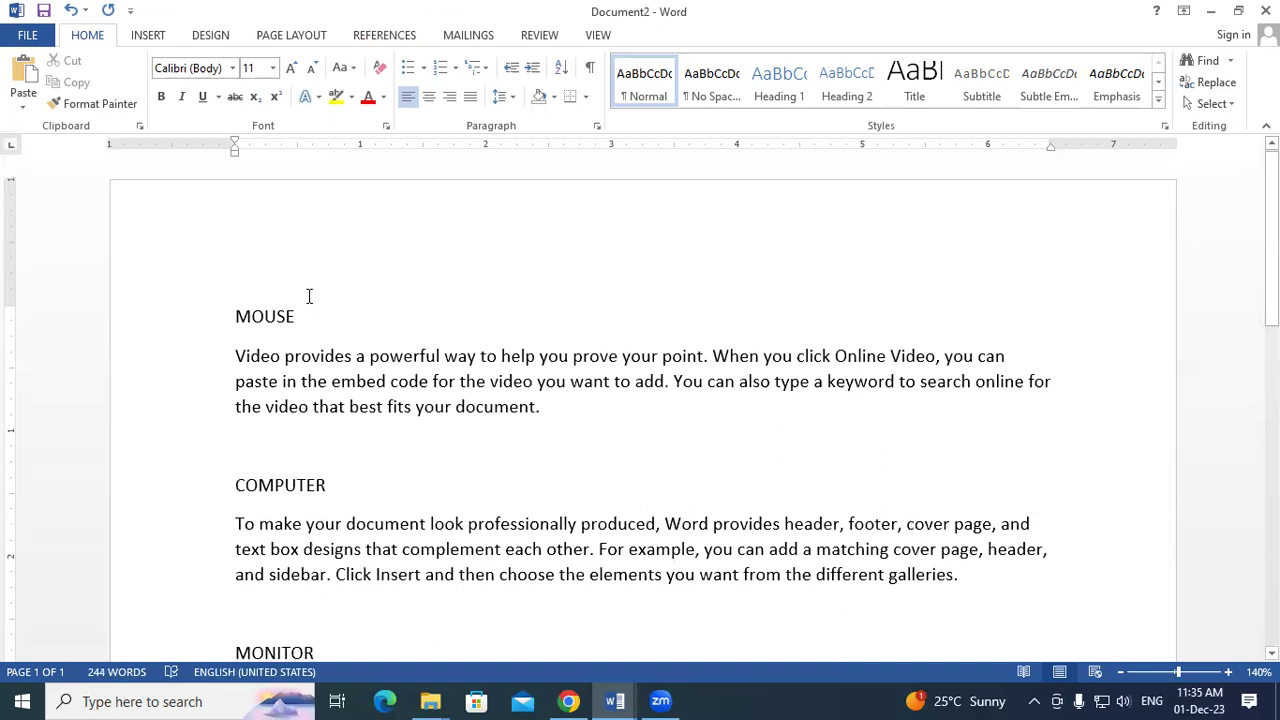
pyautogui.moveTo(236, 316); pyautogui.dragTo(314, 322)
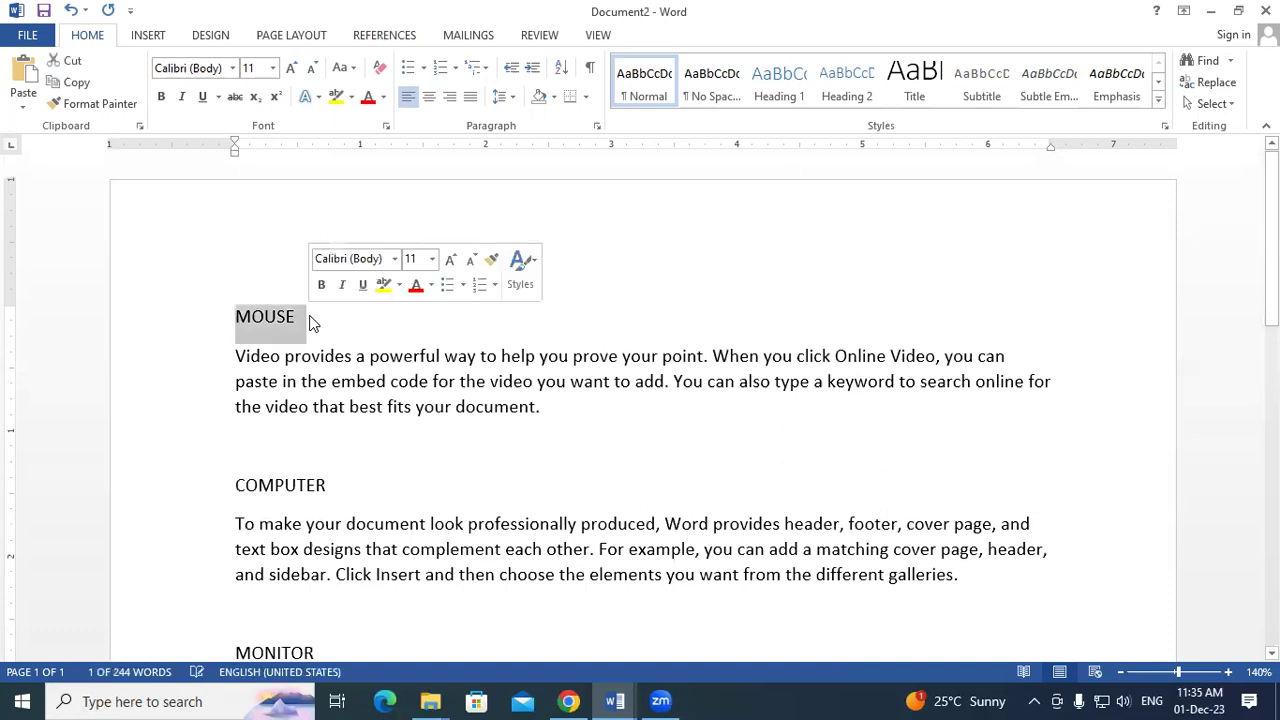
pyautogui.click(291, 68)
pyautogui.click(291, 68)
pyautogui.click(291, 68)
pyautogui.click(291, 68)
pyautogui.click(291, 68)
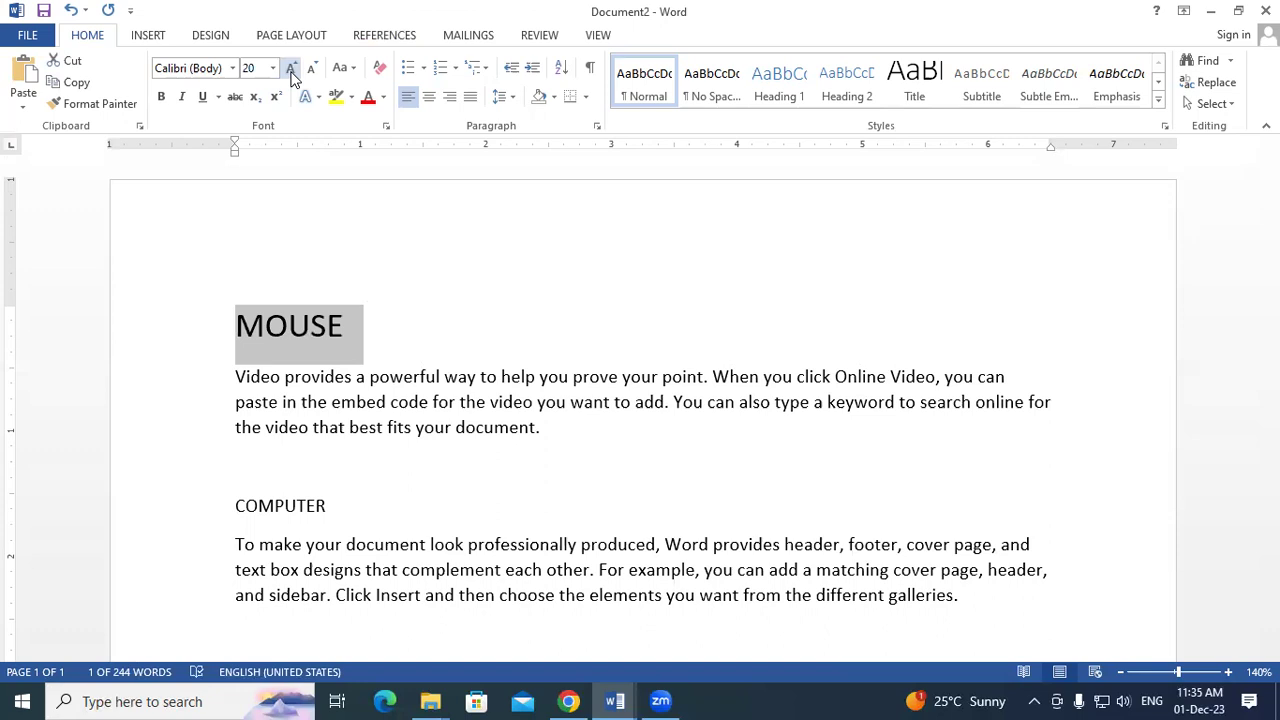
pyautogui.click(162, 97)
pyautogui.click(204, 100)
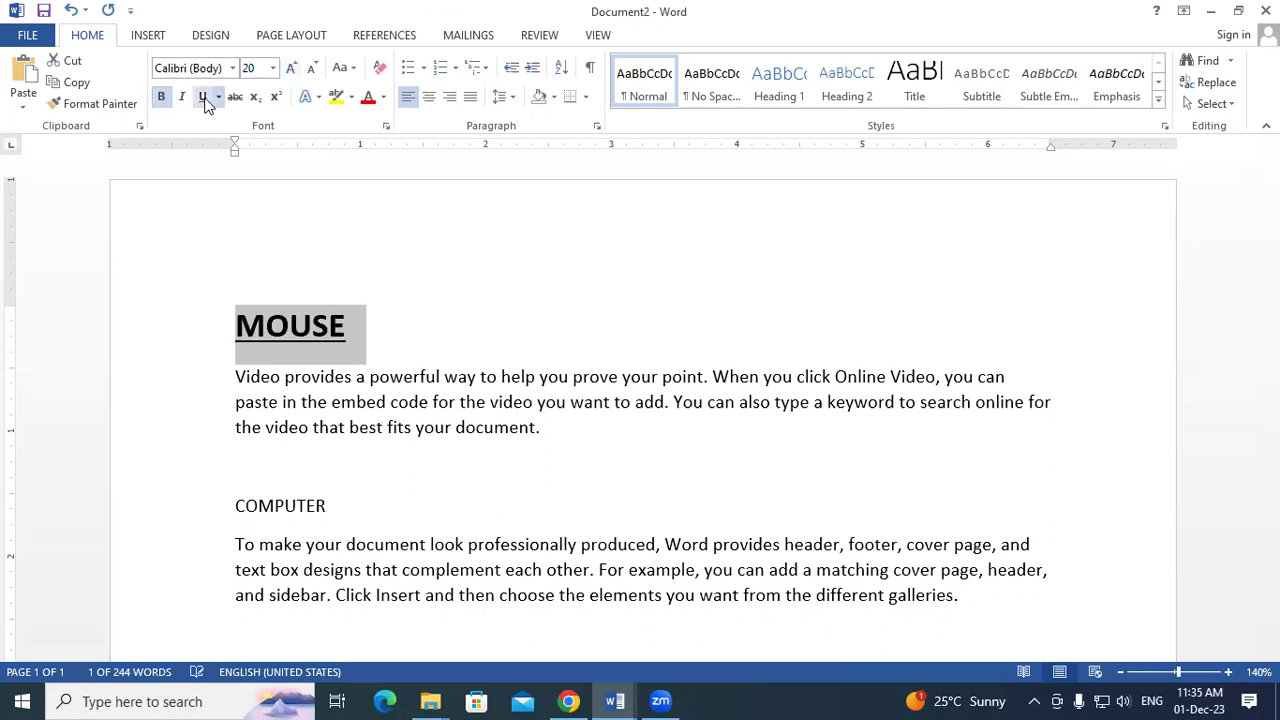
# Step: Copy the MOUSE heading's formatting onto the COMPUTER, MONITOR, CPU and PRINTER headings with Format Painter
pyautogui.click(100, 104)
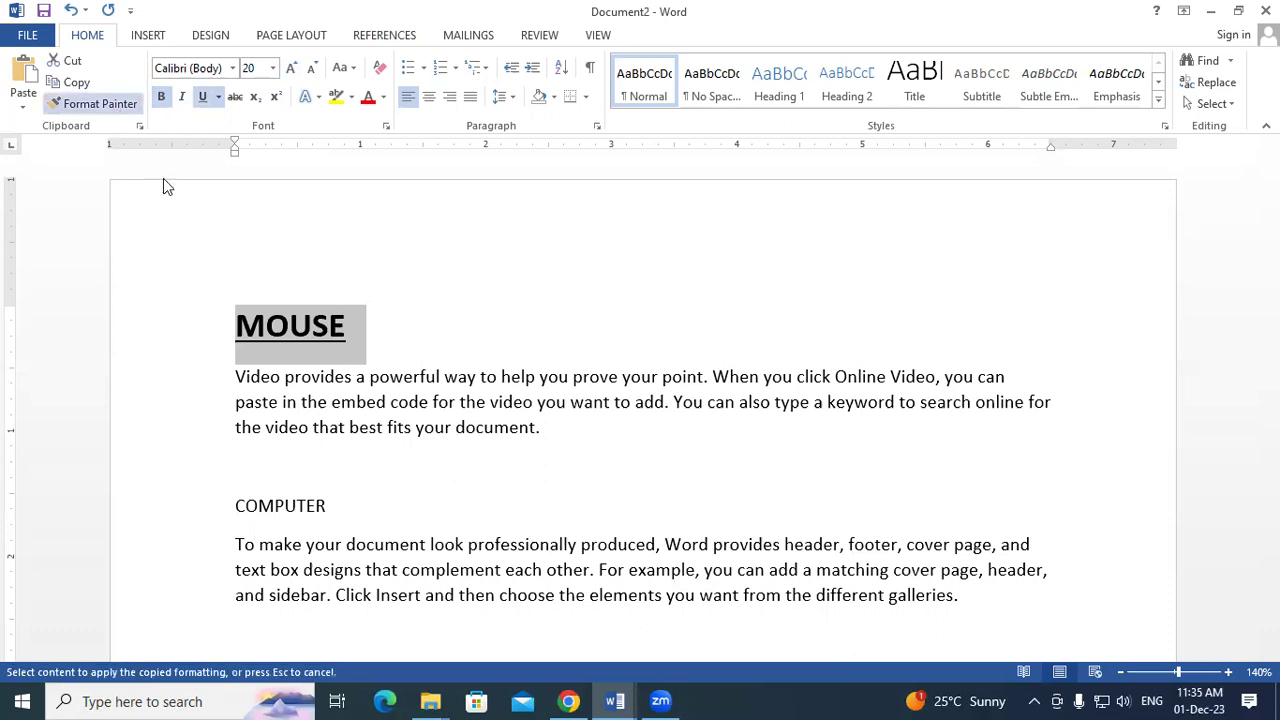
pyautogui.scroll(-3, 163, 186)
pyautogui.moveTo(229, 320); pyautogui.dragTo(343, 320)
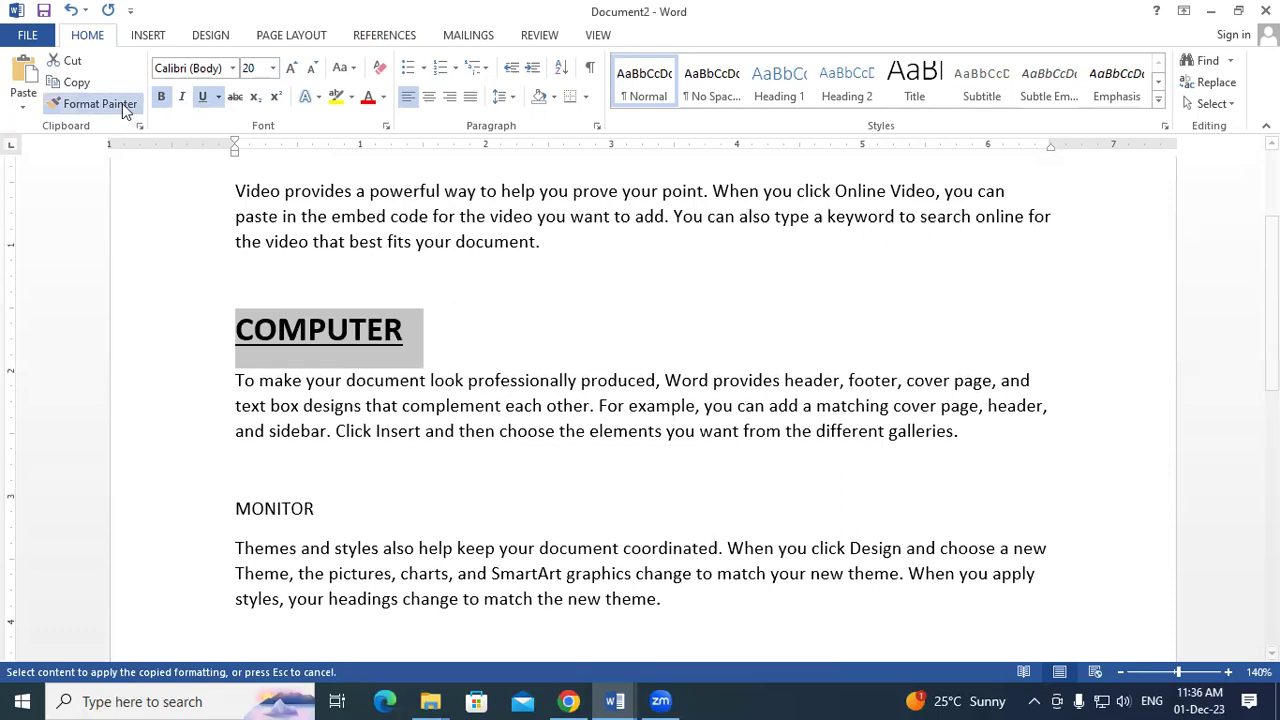
pyautogui.click(122, 103)
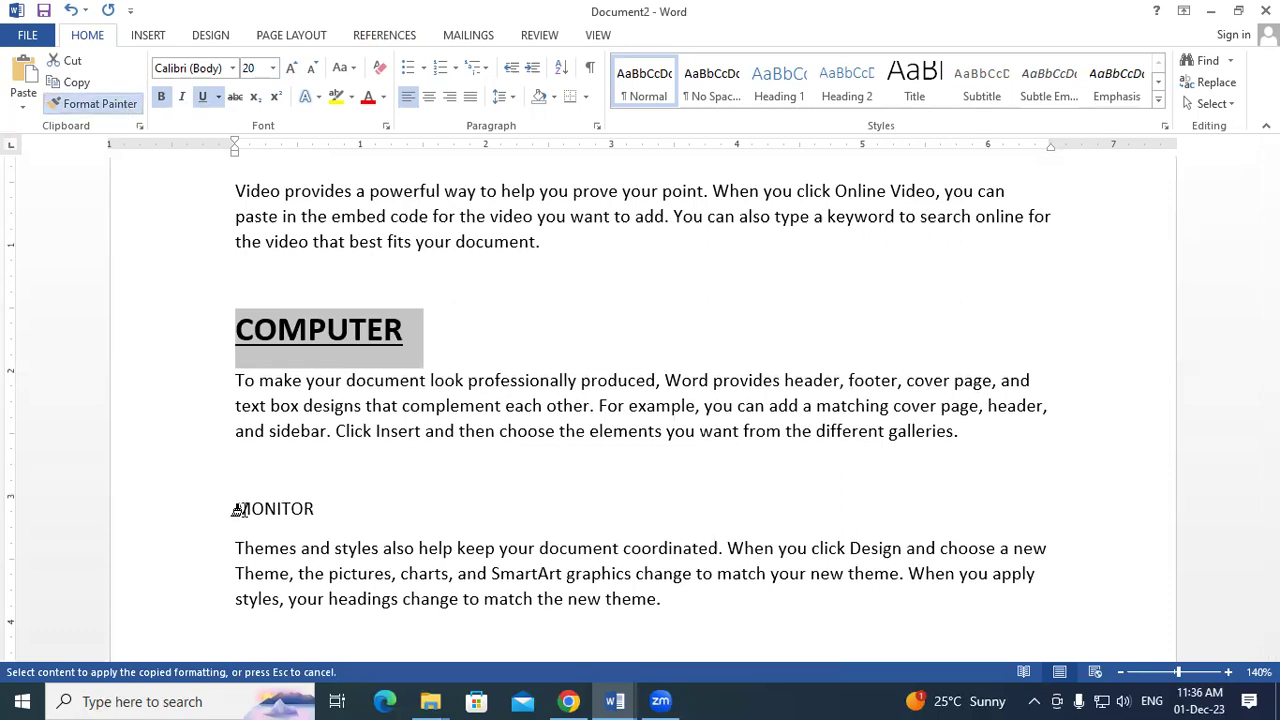
pyautogui.moveTo(229, 508)
pyautogui.mouseDown()
pyautogui.moveTo(357, 514)
pyautogui.moveTo(335, 495)
pyautogui.mouseUp()
pyautogui.scroll(-3, 223, 457)
pyautogui.moveTo(223, 449); pyautogui.dragTo(340, 470)
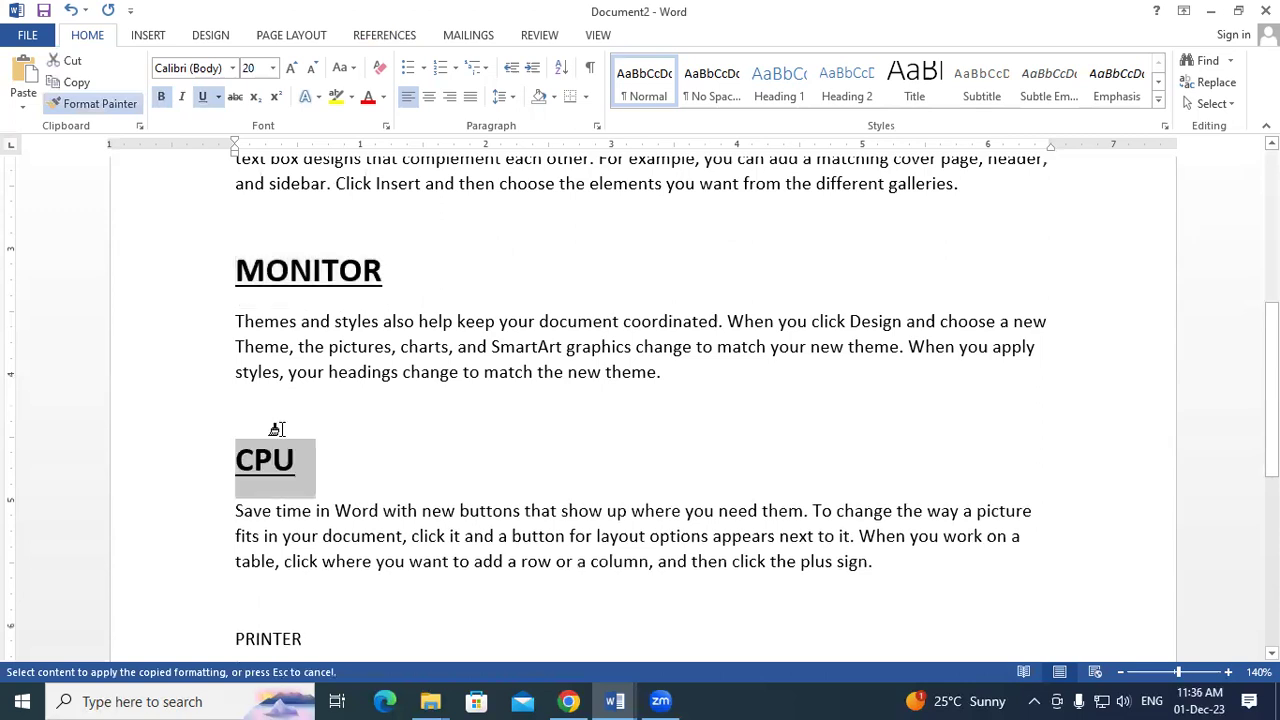
pyautogui.scroll(-3, 277, 429)
pyautogui.moveTo(228, 388)
pyautogui.mouseDown()
pyautogui.moveTo(349, 386)
pyautogui.moveTo(361, 425)
pyautogui.mouseUp()
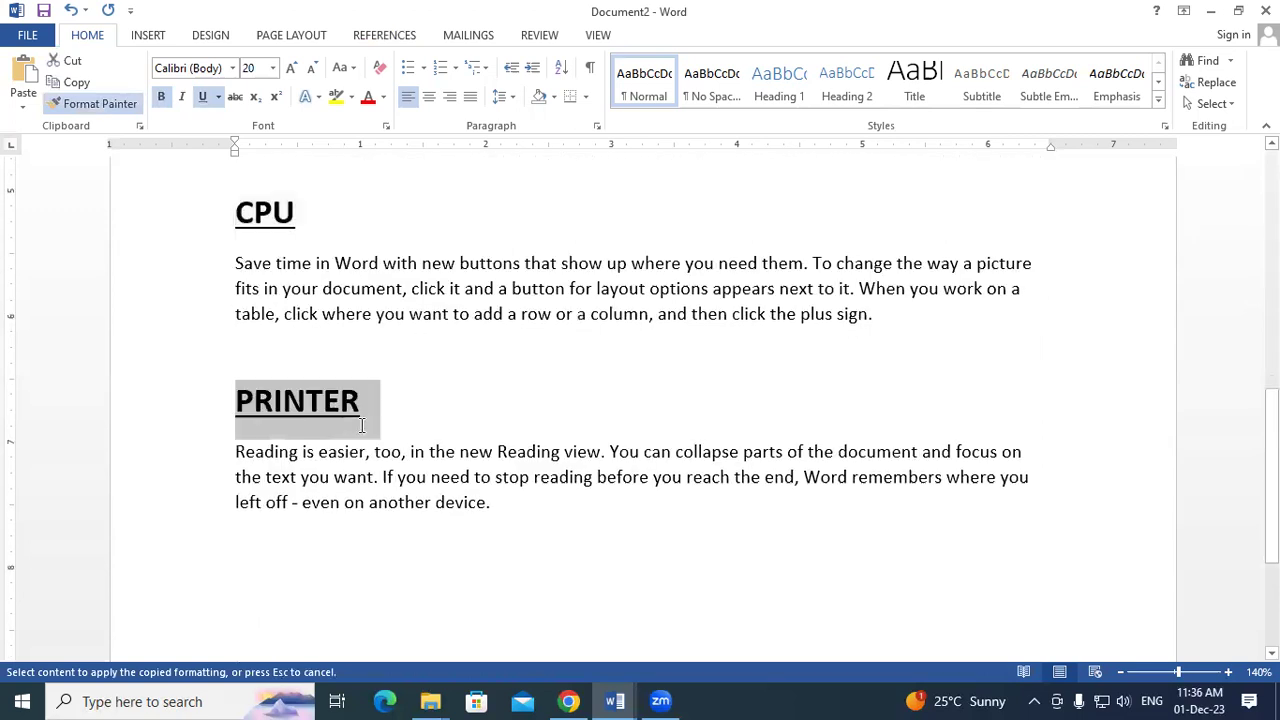
# Step: Insert a page break before the MOUSE heading so that a blank first page precedes the text
pyautogui.scroll(3, 361, 425)
pyautogui.scroll(5, 354, 426)
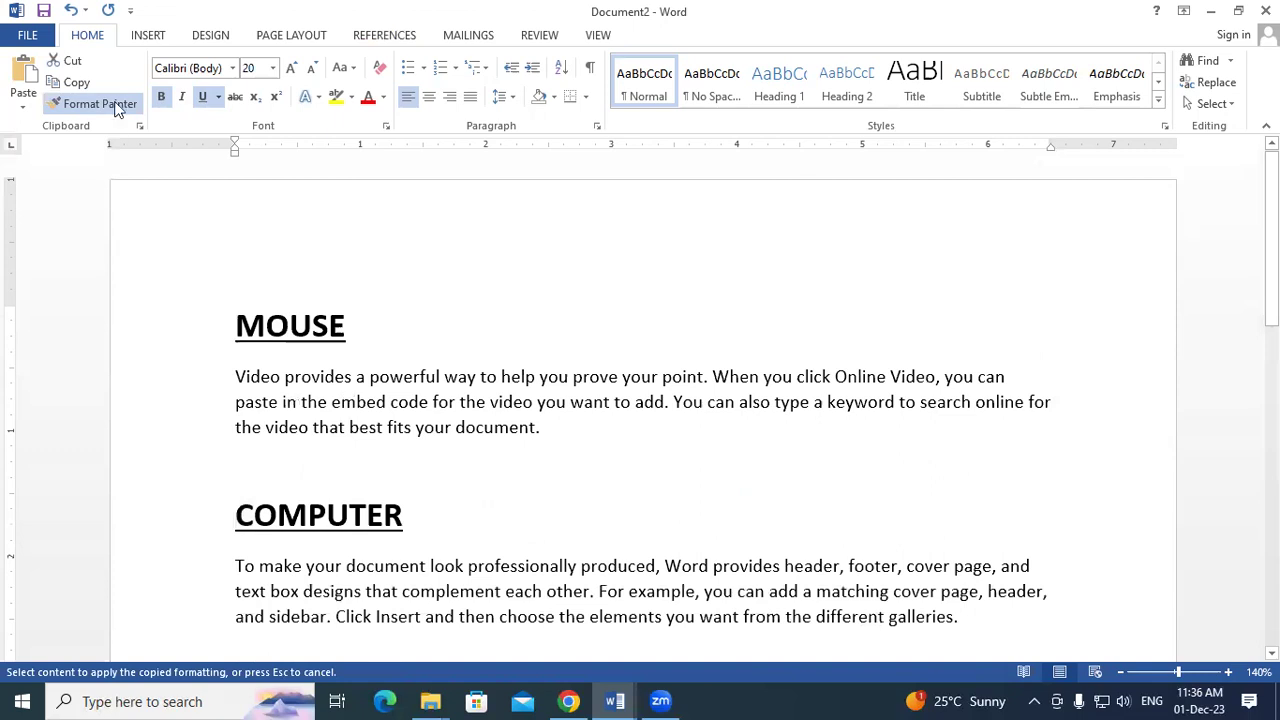
pyautogui.click(226, 319)
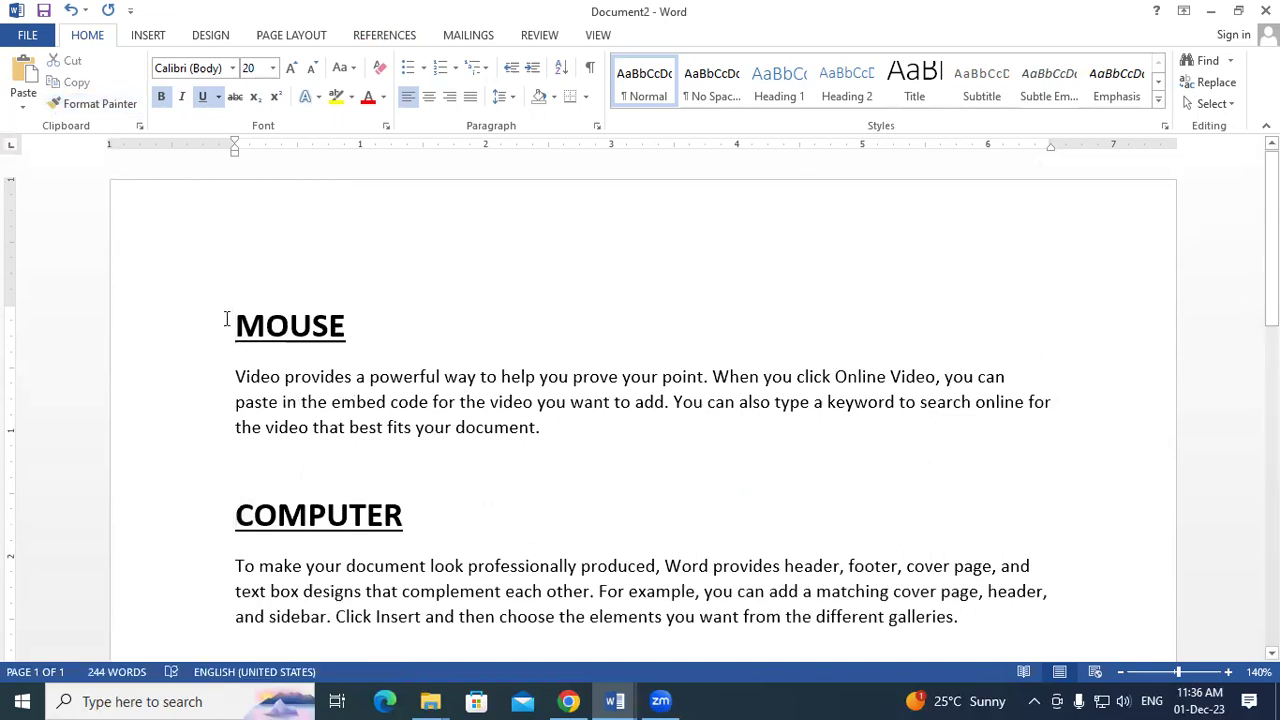
pyautogui.hotkey('ctrl', 'Return')
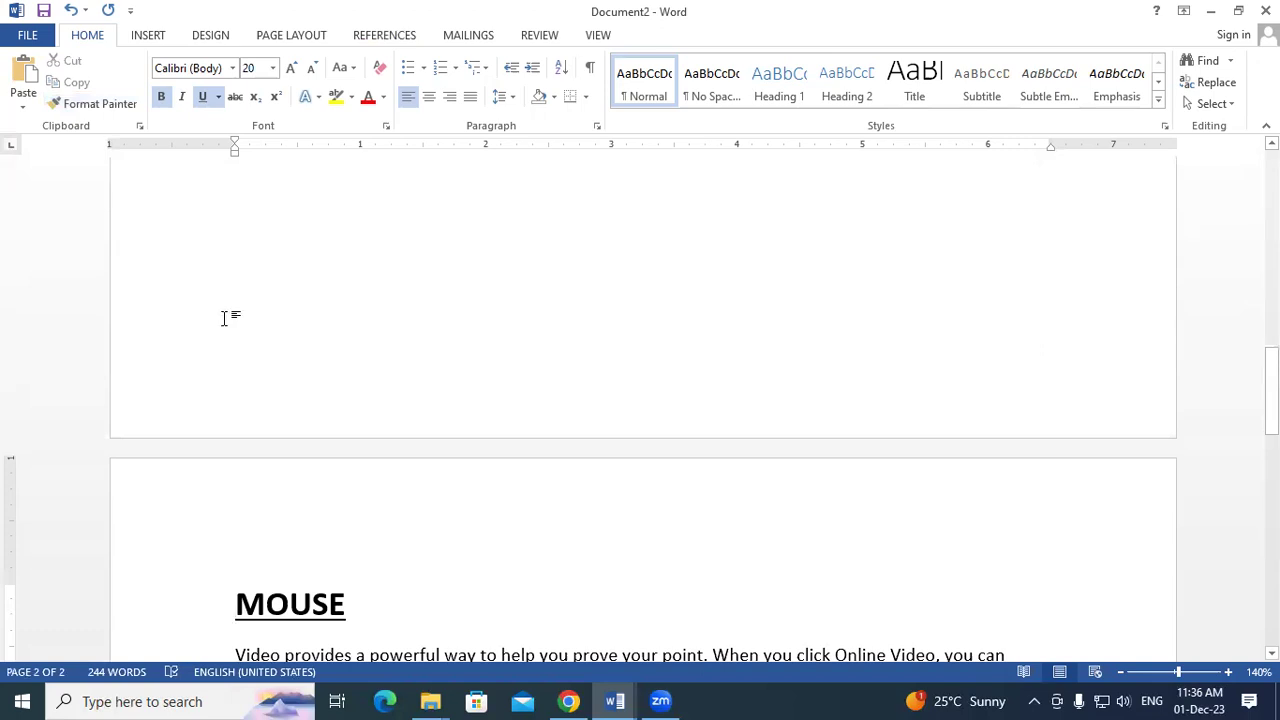
pyautogui.scroll(5, 224, 318)
pyautogui.scroll(1, 226, 318)
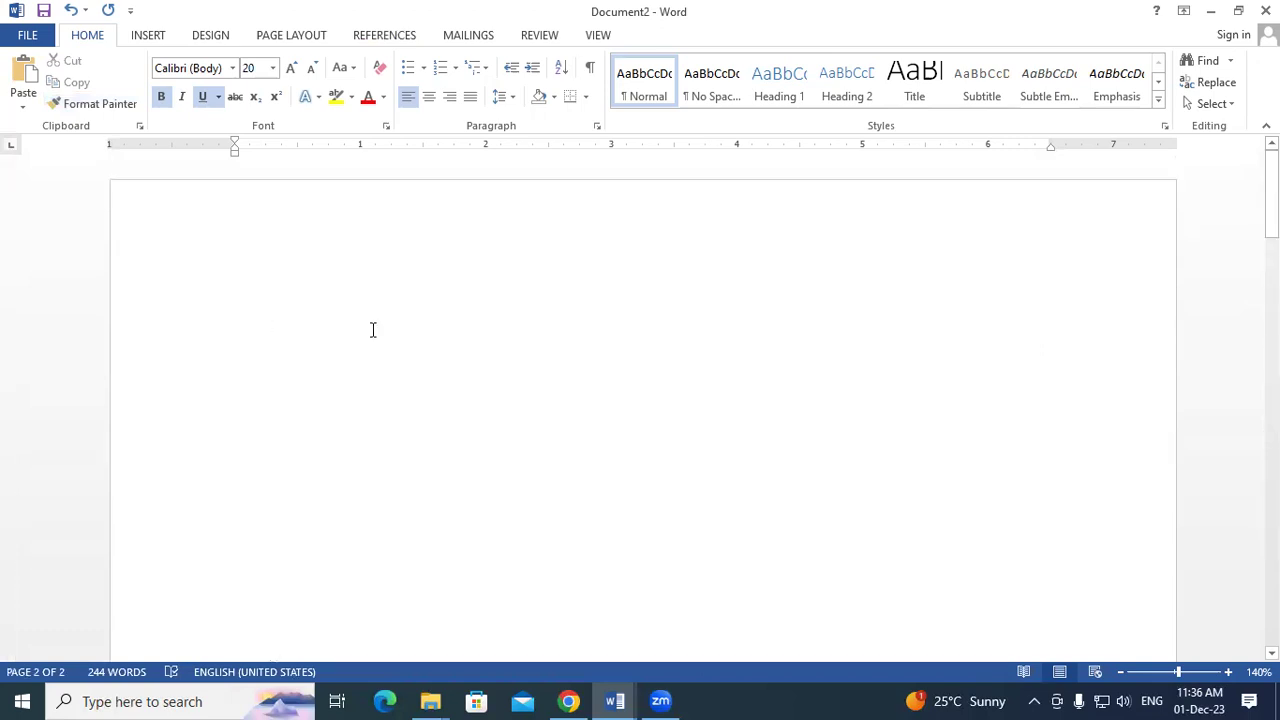
pyautogui.scroll(-1, 305, 300)
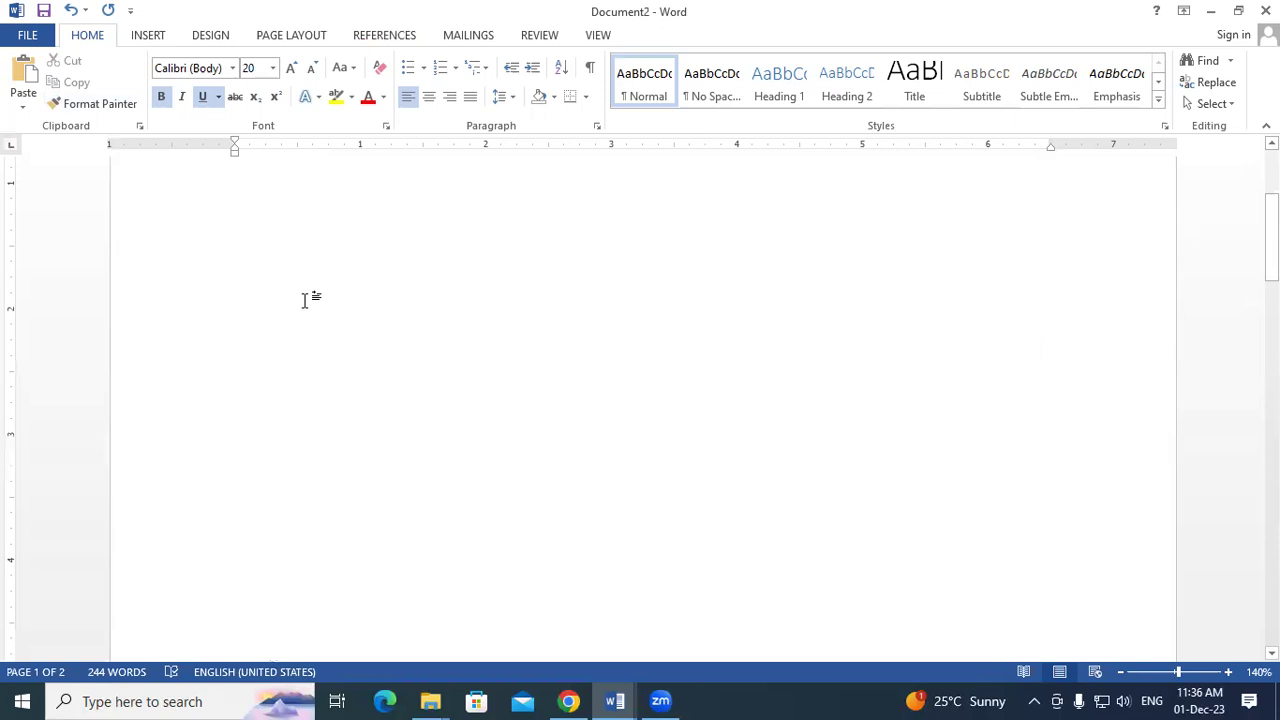
# Step: Assign the MOUSE heading to Level 1 of the table of contents
pyautogui.scroll(-3, 305, 300)
pyautogui.scroll(-3, 305, 300)
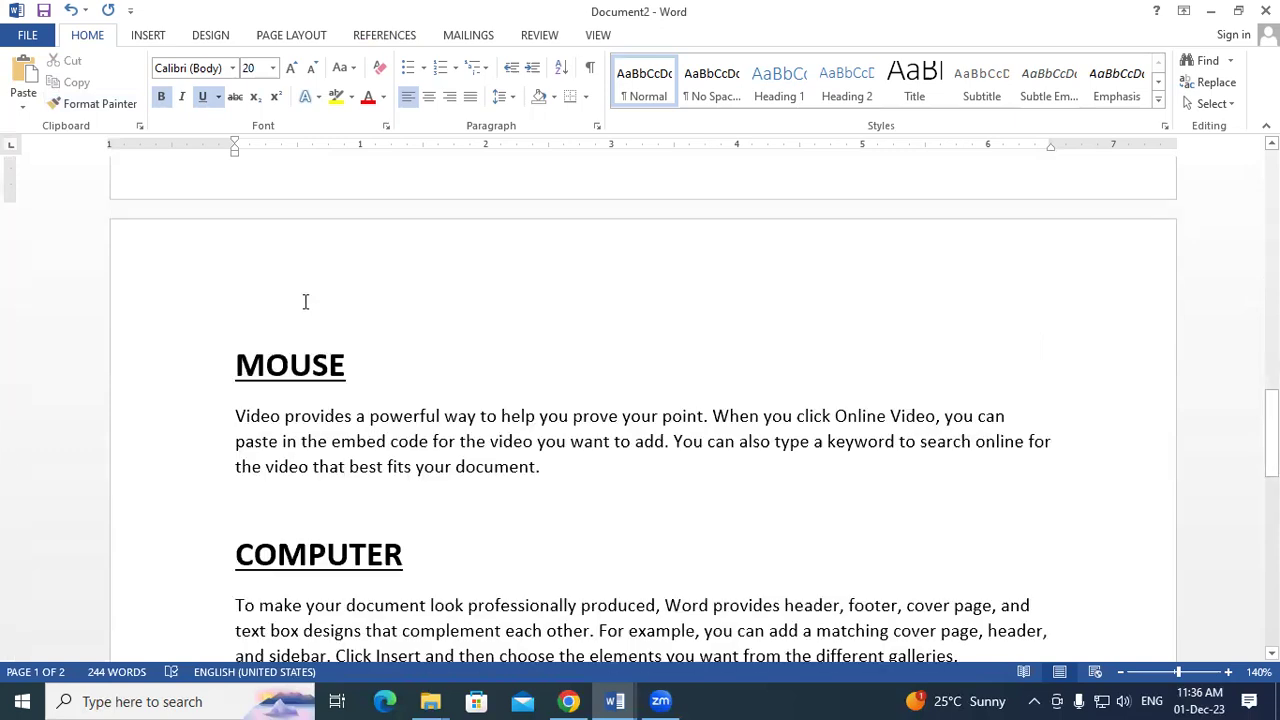
pyautogui.moveTo(237, 356); pyautogui.dragTo(286, 358)
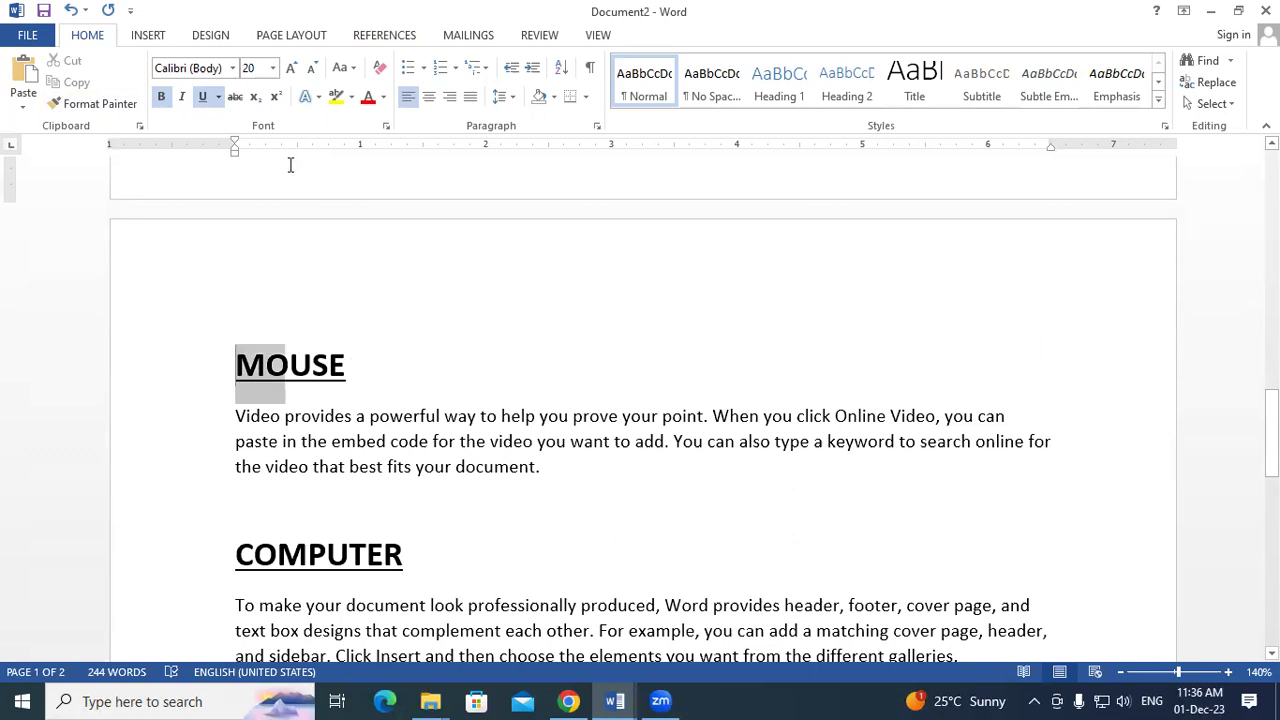
pyautogui.click(392, 36)
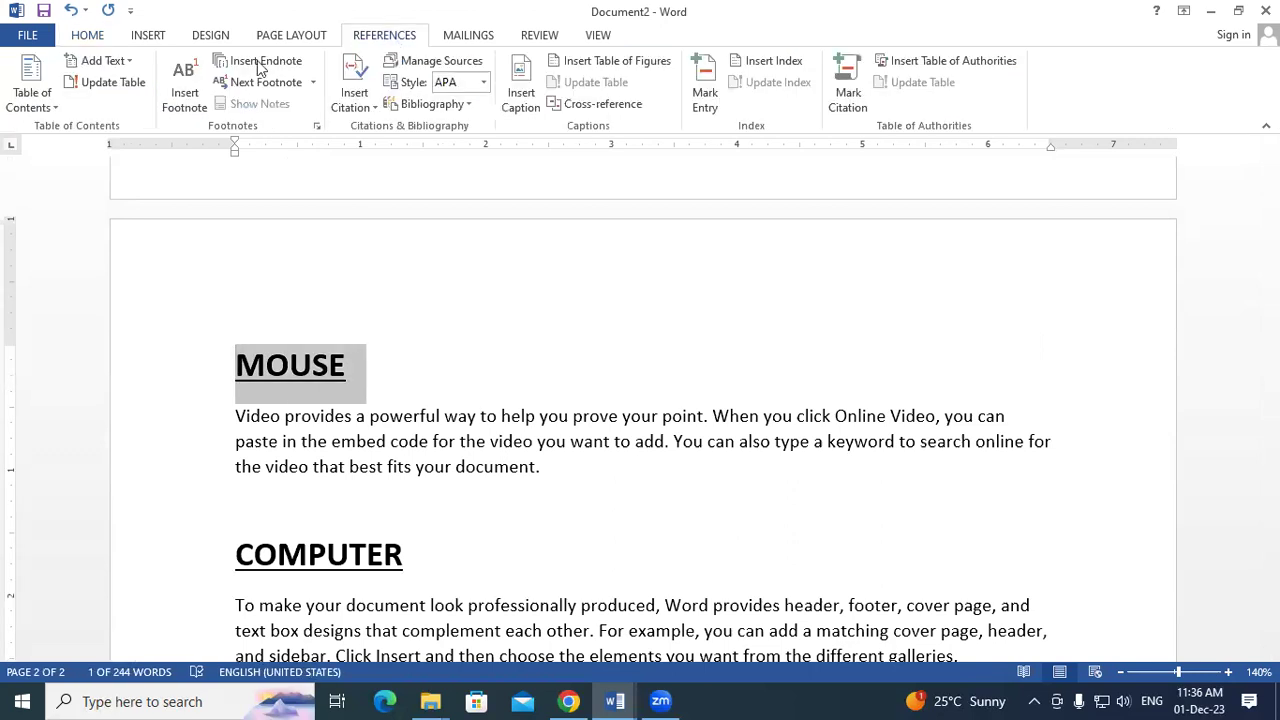
pyautogui.click(118, 61)
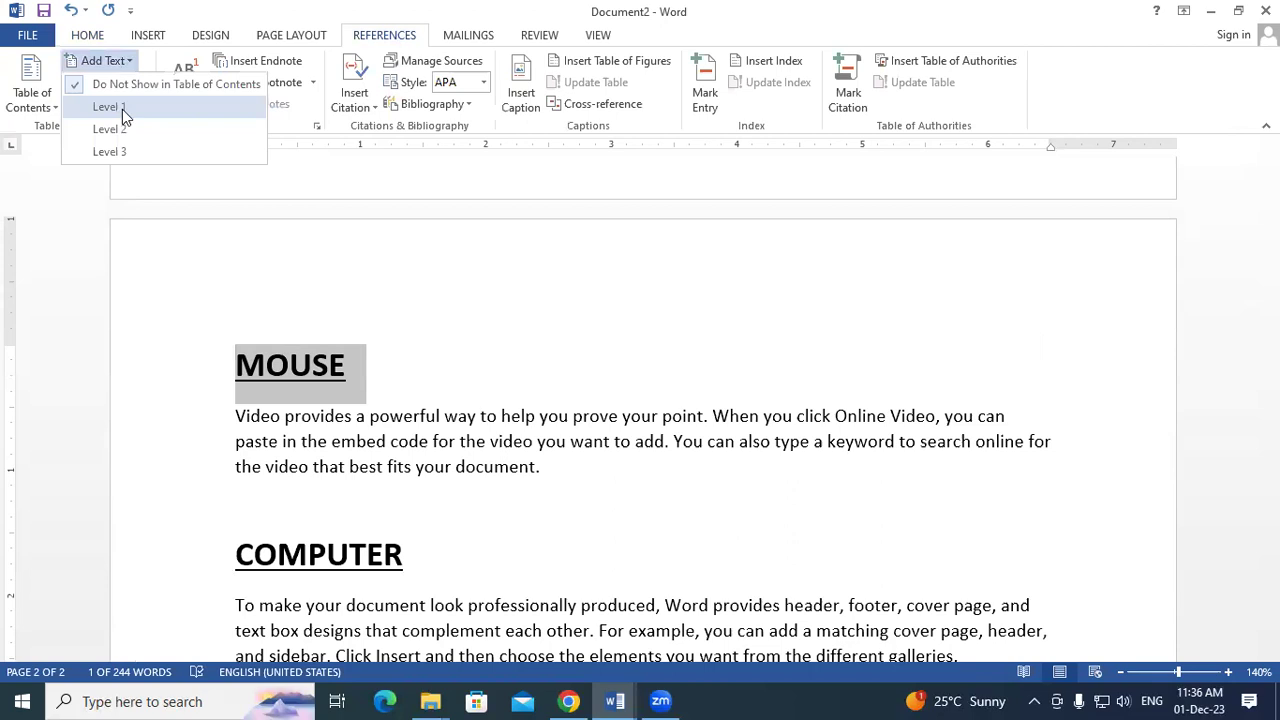
pyautogui.click(122, 107)
# Step: Assign the COMPUTER heading to Level 1 of the table of contents
pyautogui.scroll(-2, 245, 400)
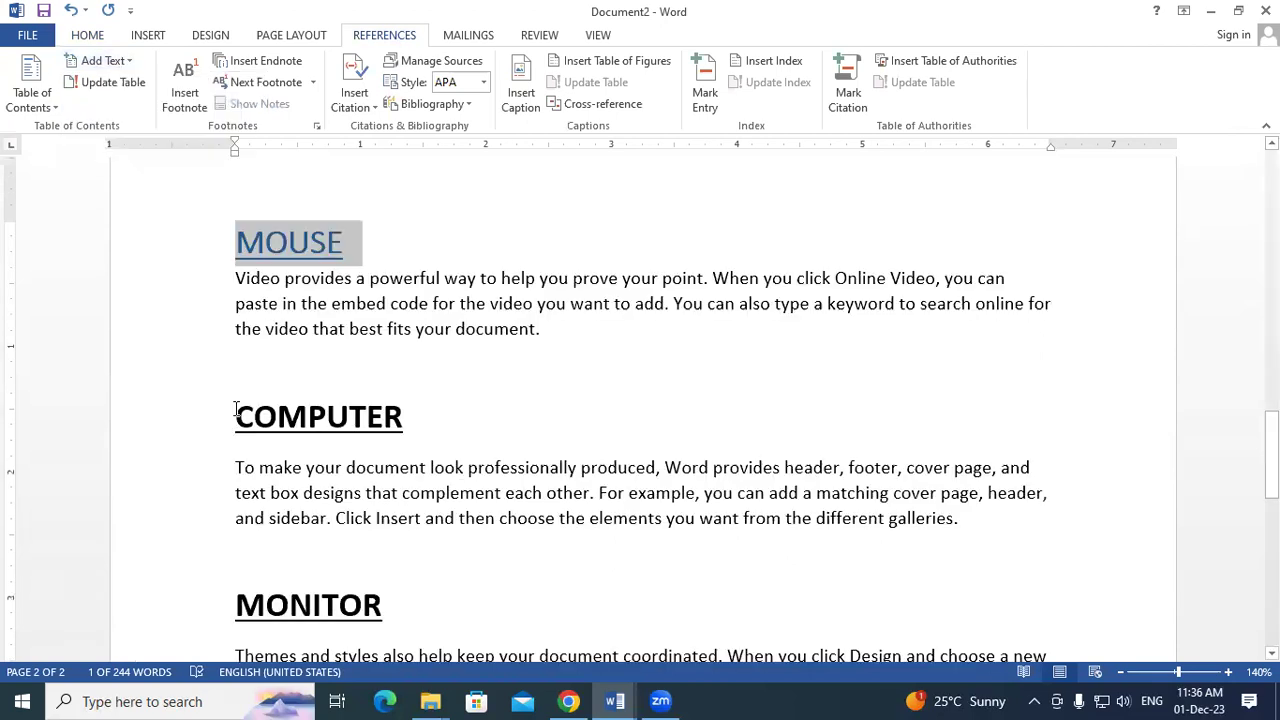
pyautogui.moveTo(375, 412); pyautogui.dragTo(394, 412)
pyautogui.click(356, 420)
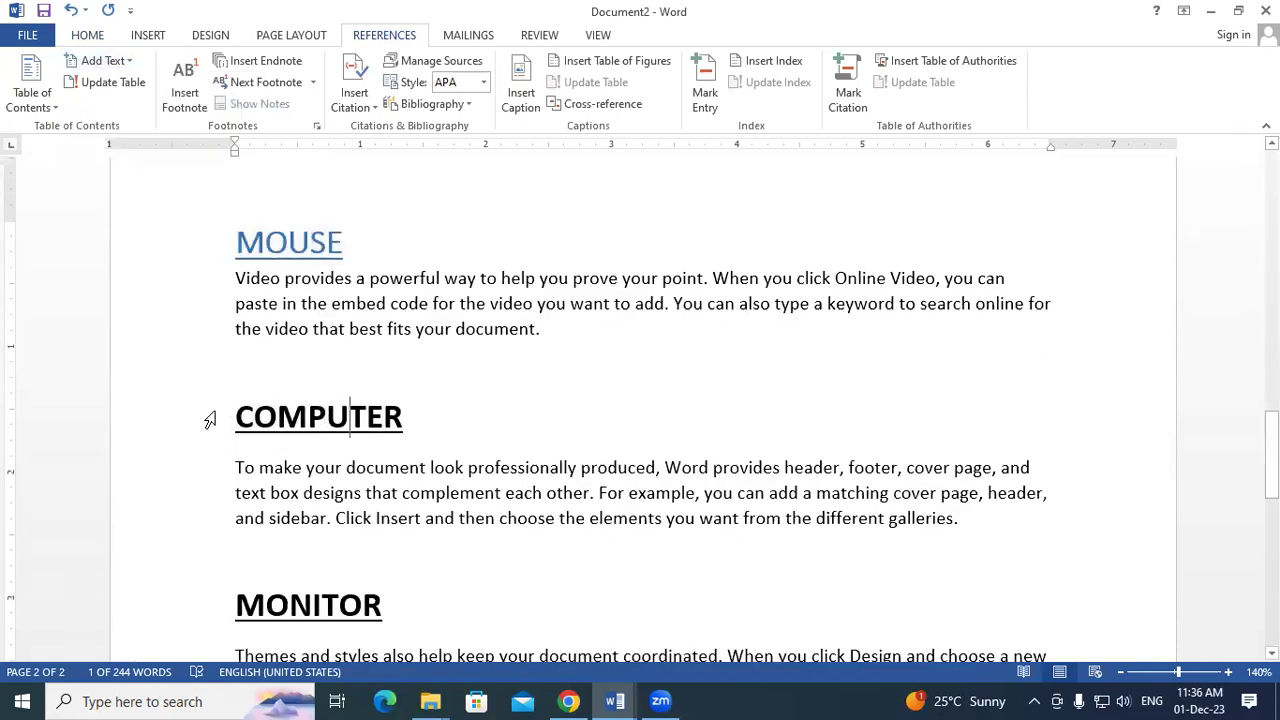
pyautogui.tripleClick(408, 418)
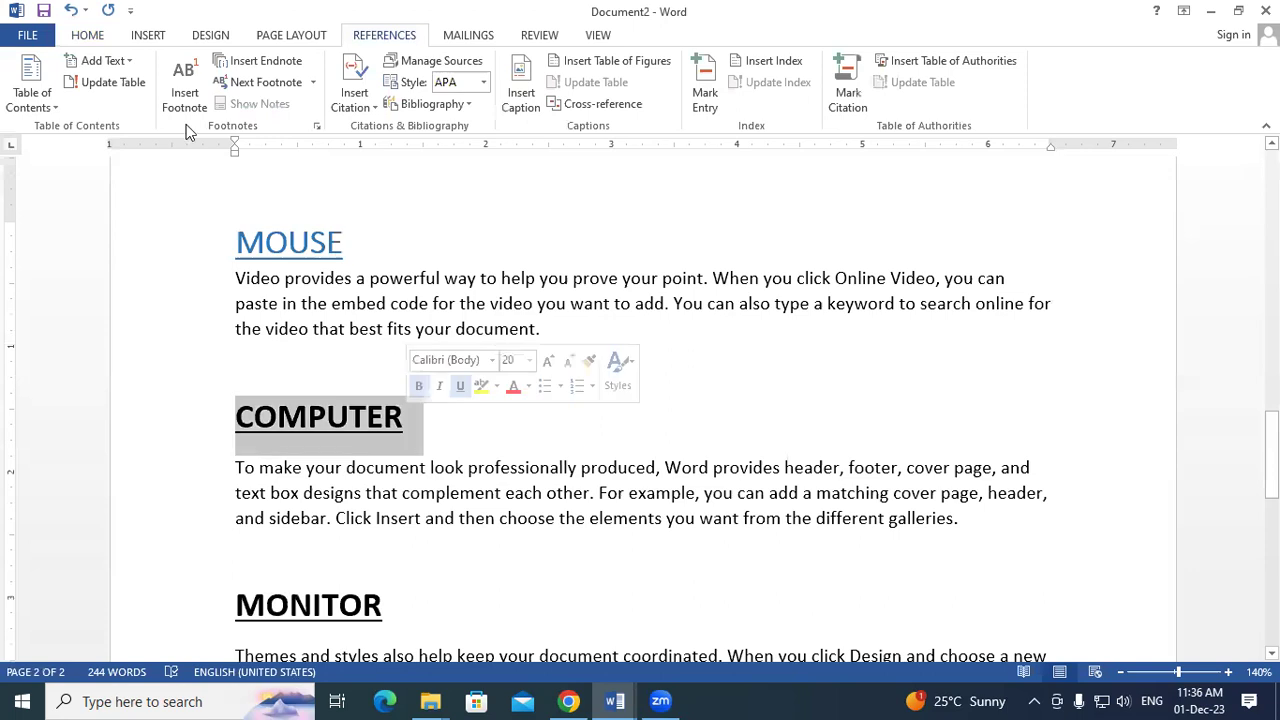
pyautogui.click(108, 61)
pyautogui.click(122, 105)
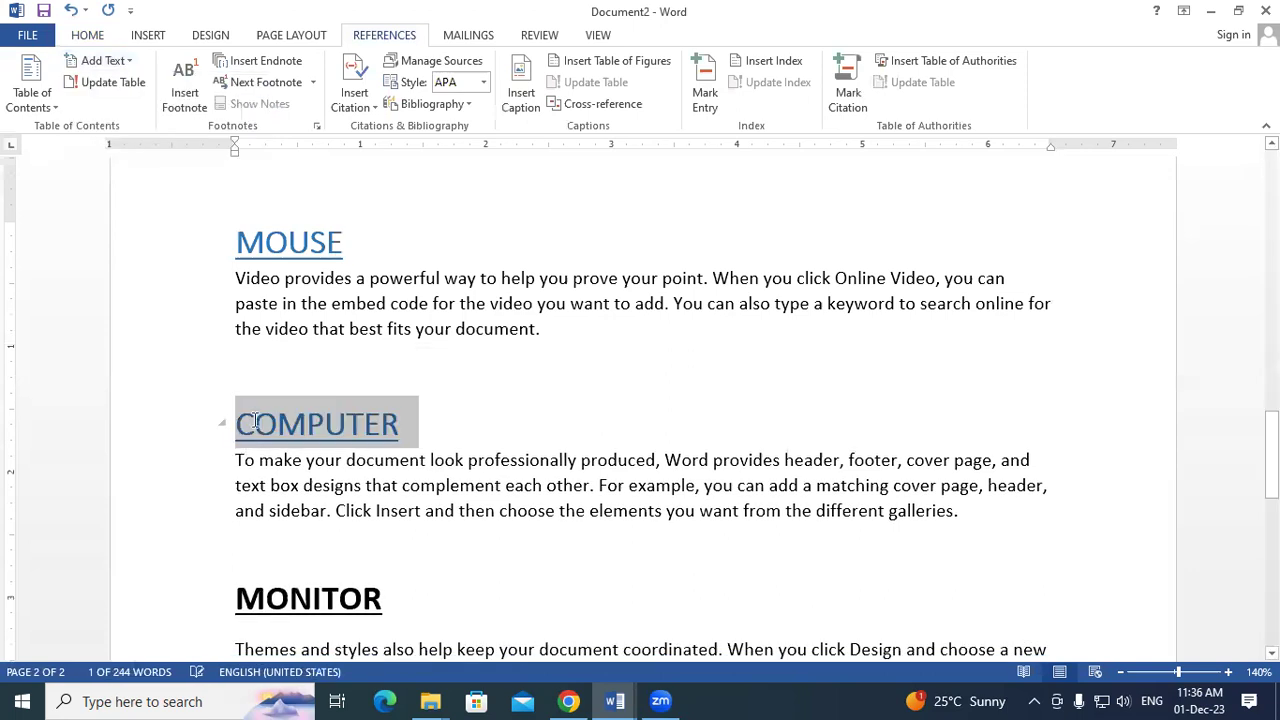
# Step: Assign the MONITOR heading to Level 1 of the table of contents
pyautogui.scroll(-2, 372, 474)
pyautogui.tripleClick(372, 474)
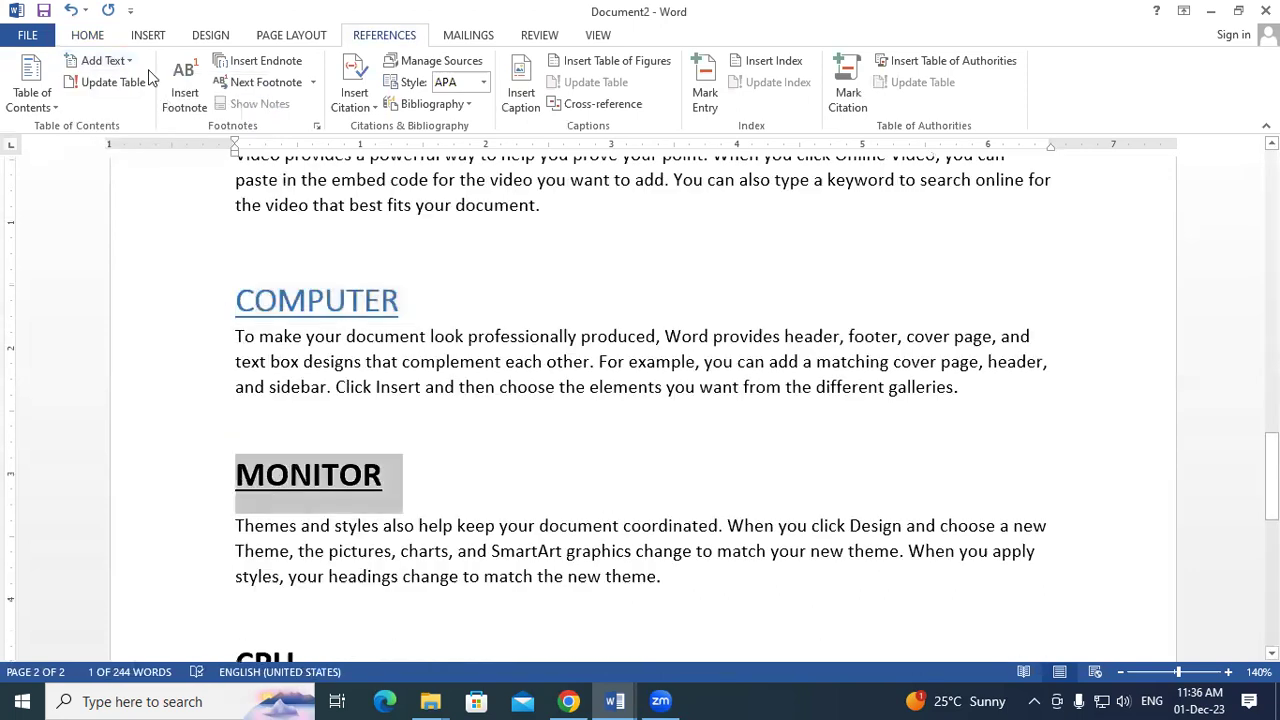
pyautogui.click(103, 61)
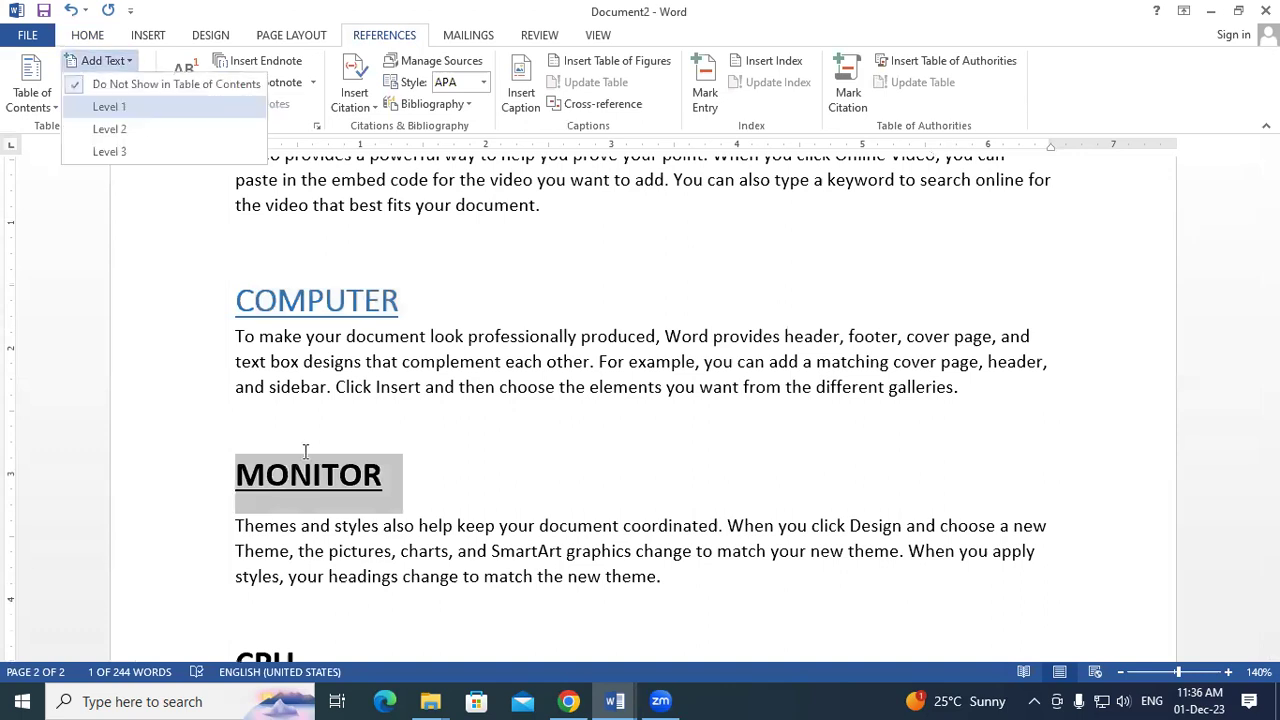
pyautogui.click(115, 106)
# Step: Assign the CPU heading to Level 1 of the table of contents
pyautogui.scroll(-4, 200, 429)
pyautogui.tripleClick(238, 408)
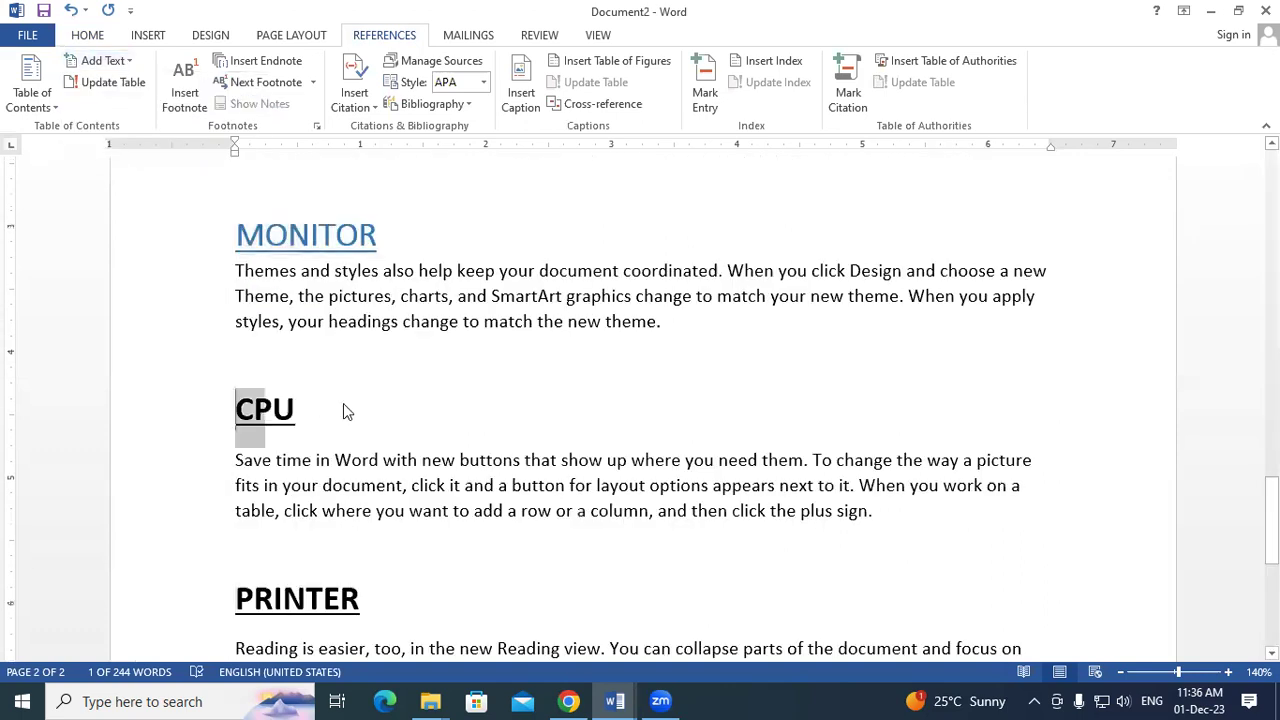
pyautogui.click(95, 62)
pyautogui.click(126, 113)
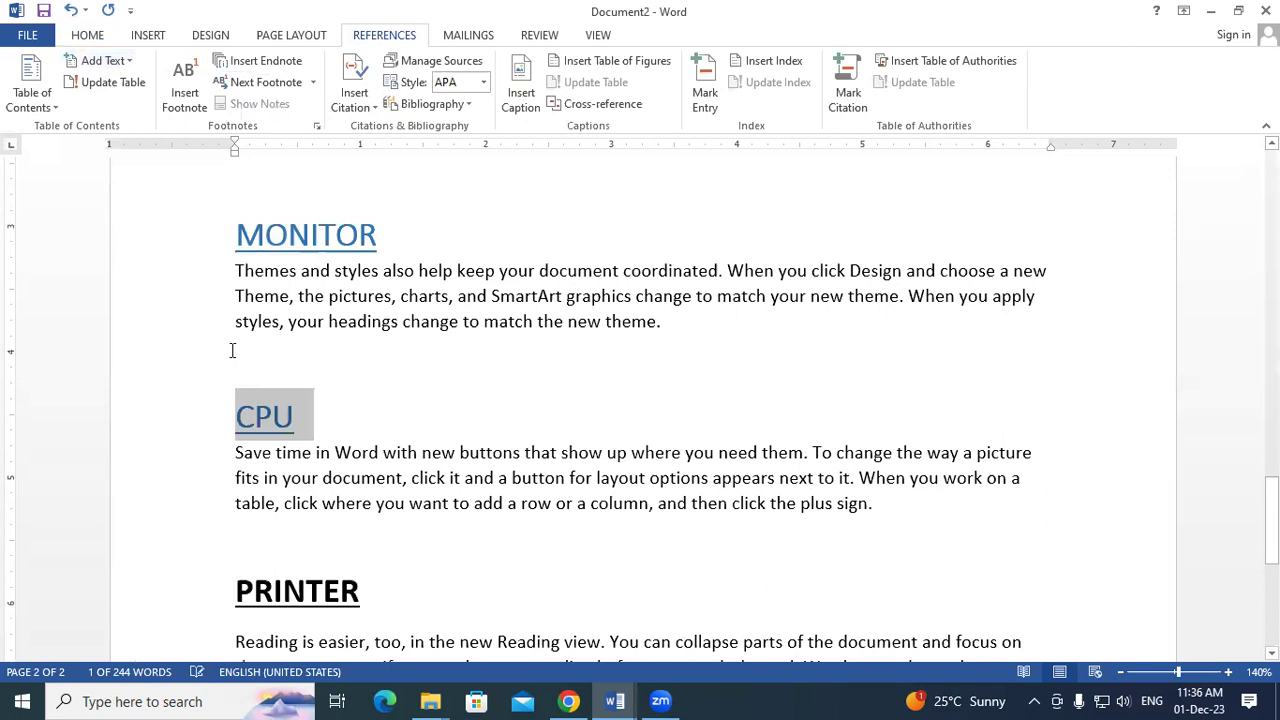
# Step: Assign the PRINTER heading to Level 1 of the table of contents
pyautogui.scroll(-4, 276, 349)
pyautogui.click(236, 343)
pyautogui.hotkey('shift', 'Down')
pyautogui.click(122, 60)
pyautogui.click(126, 100)
# Step: Insert the built-in Automatic Table 2 table of contents on the blank first page
pyautogui.scroll(15, 430, 372)
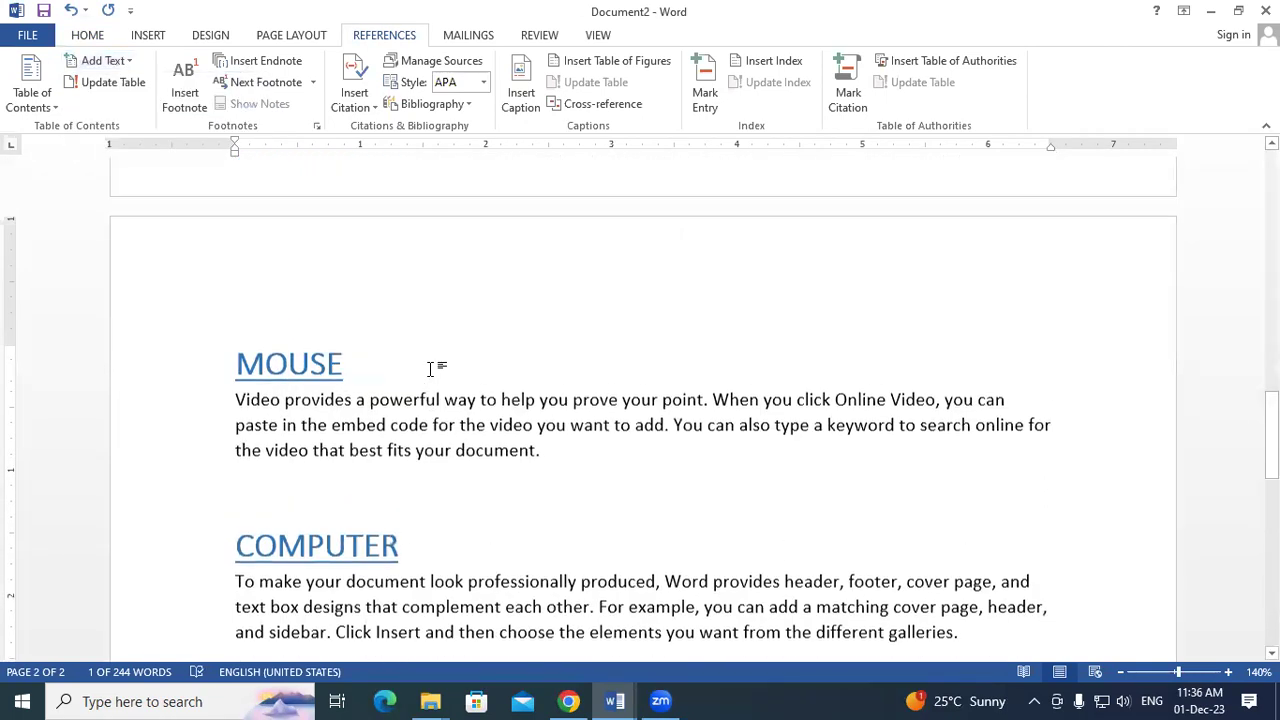
pyautogui.scroll(5, 306, 281)
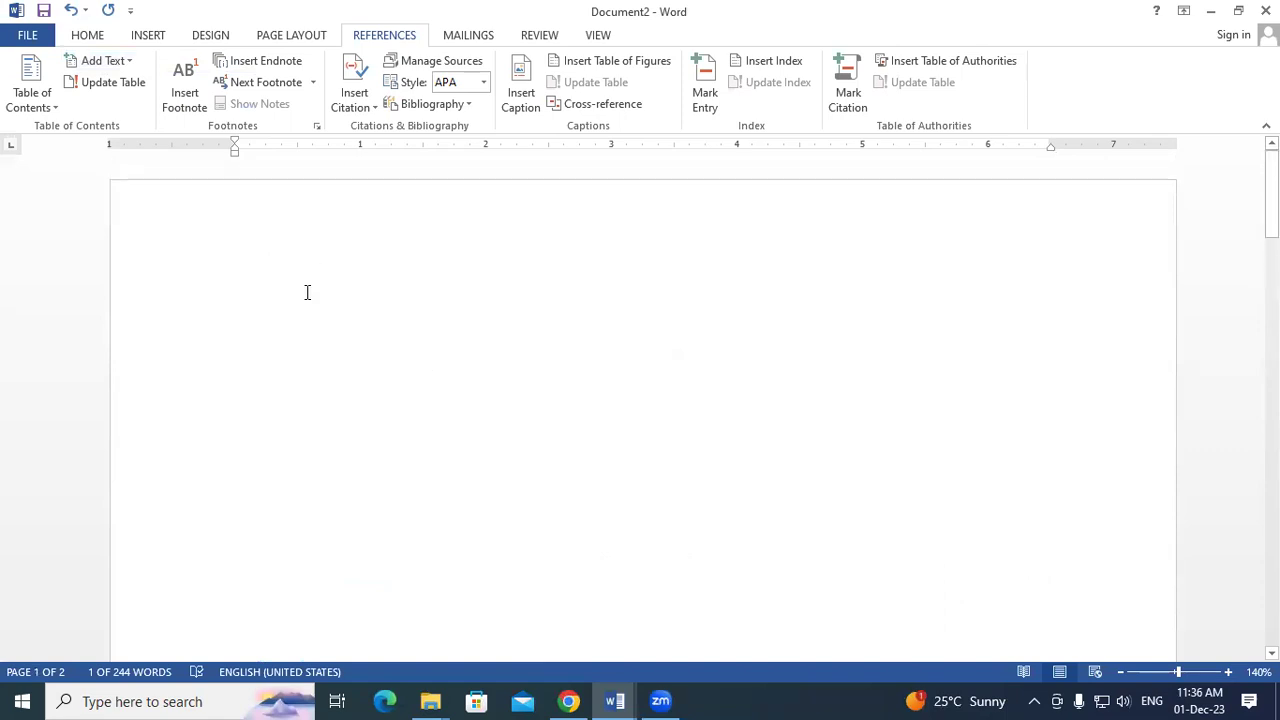
pyautogui.click(307, 292)
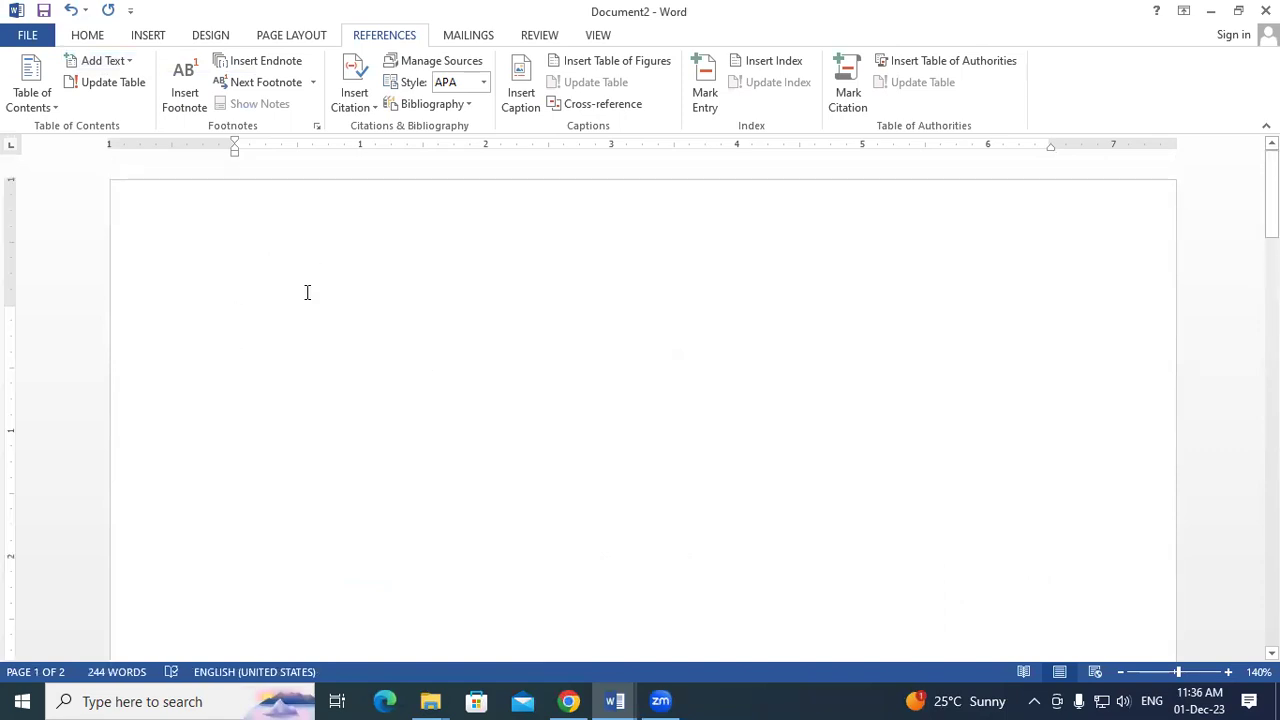
pyautogui.click(45, 96)
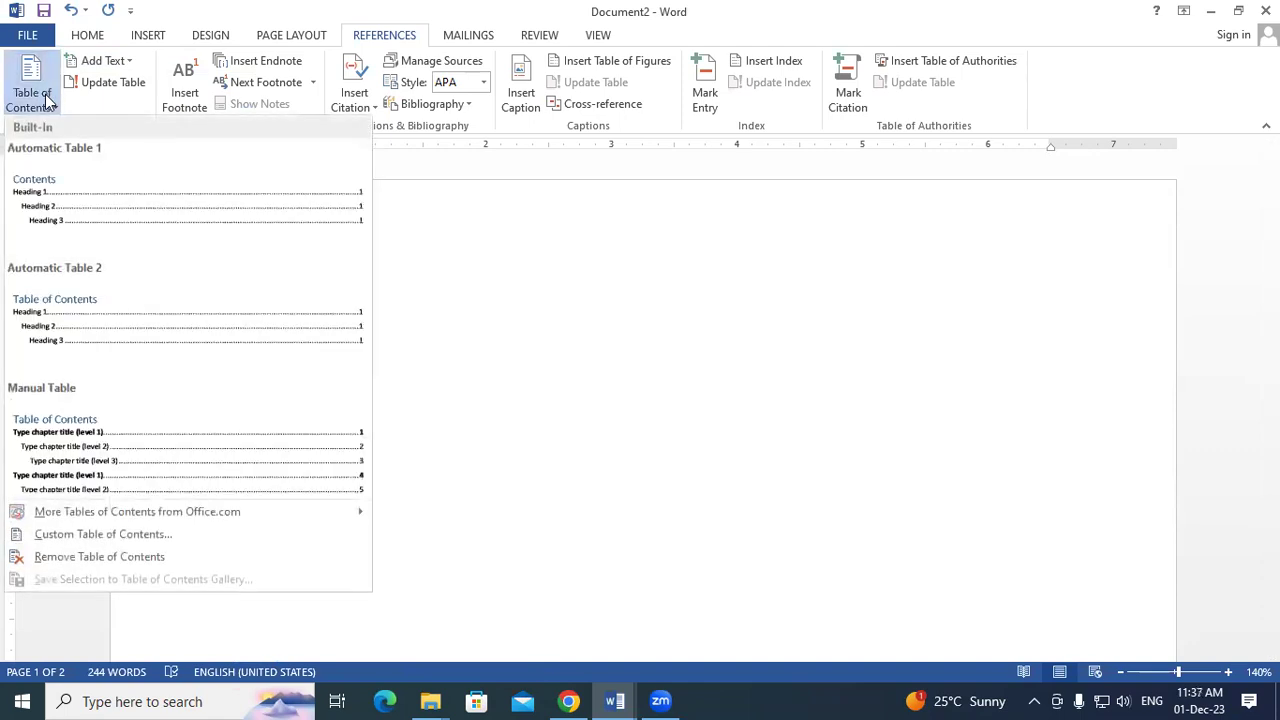
pyautogui.click(135, 332)
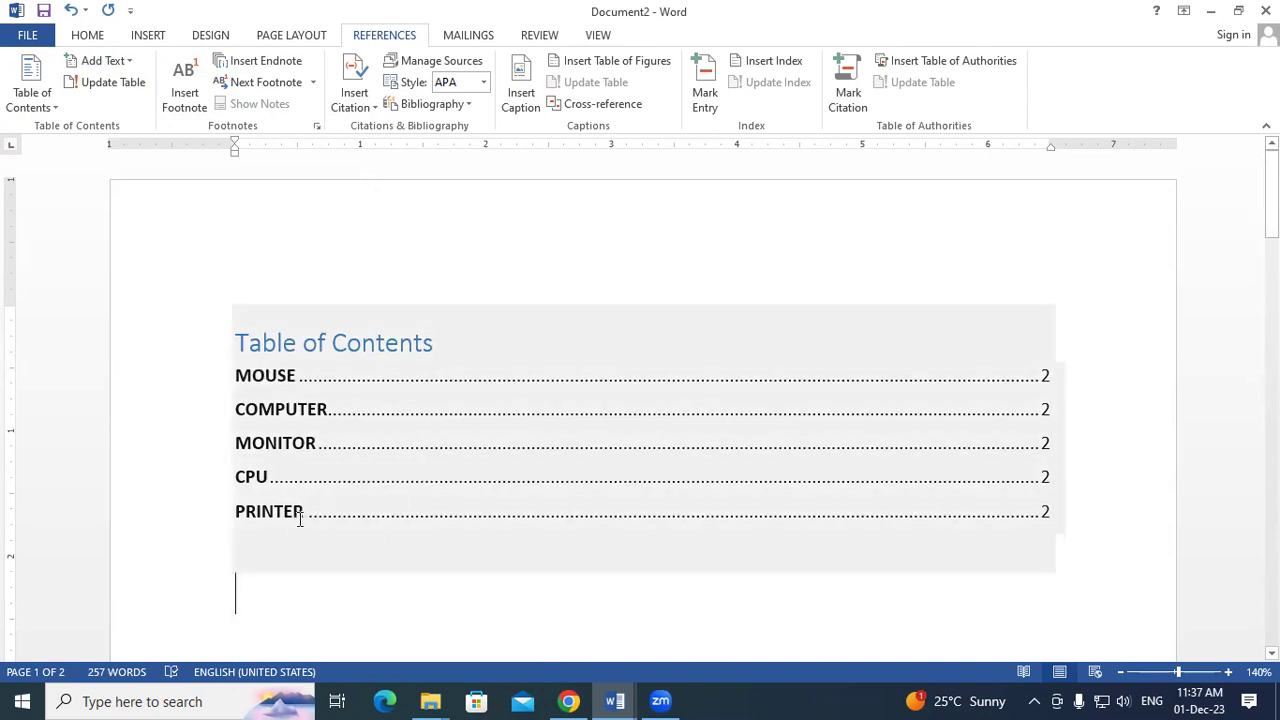
# Step: Follow the PRINTER entry's link in the table of contents to its heading, and head back toward the first page
pyautogui.keyDown('ctrl'); pyautogui.click(291, 517); pyautogui.keyUp('ctrl')
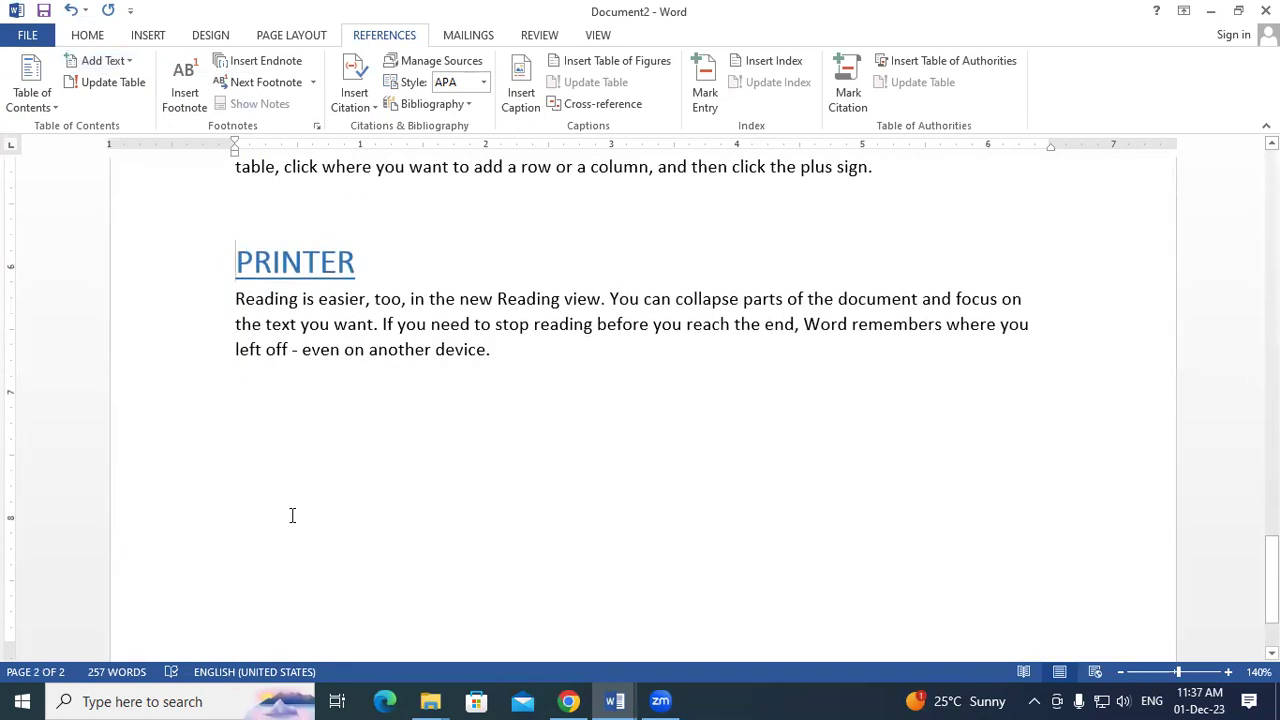
pyautogui.scroll(10, 292, 515)
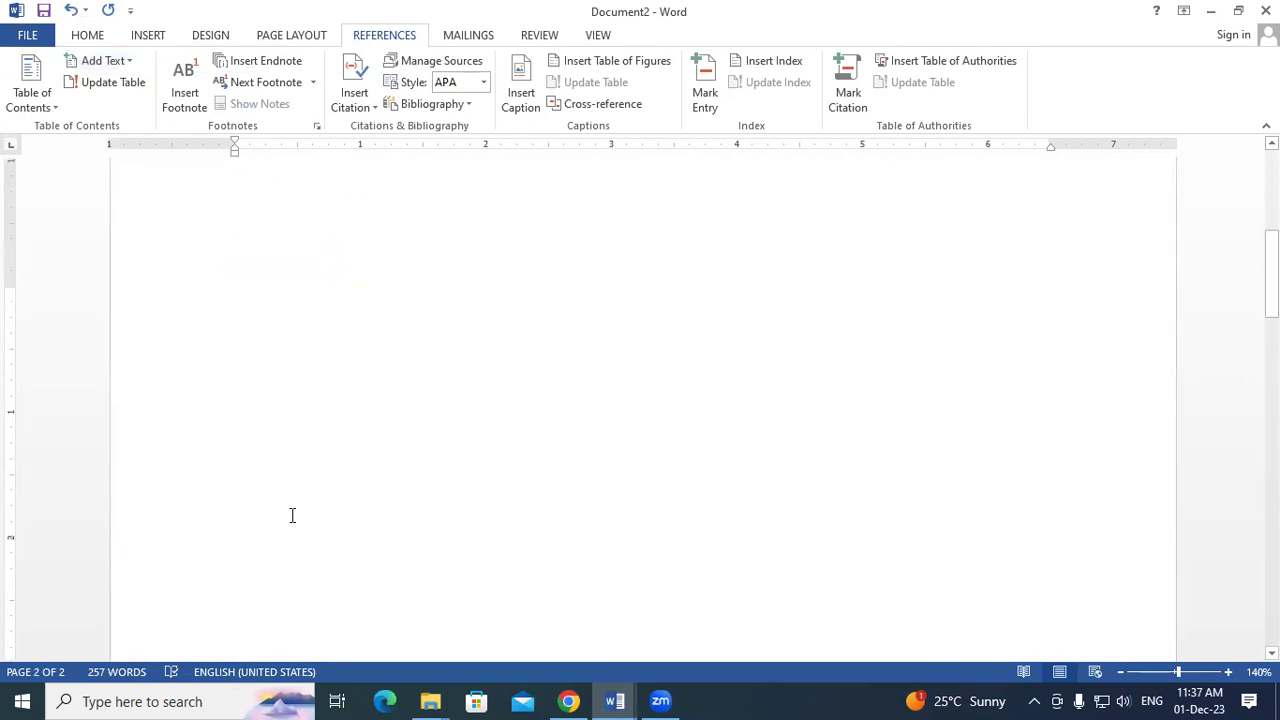
# Step: Follow the CPU entry's link in the table of contents to its heading, and return to the start of the document
pyautogui.scroll(5, 292, 515)
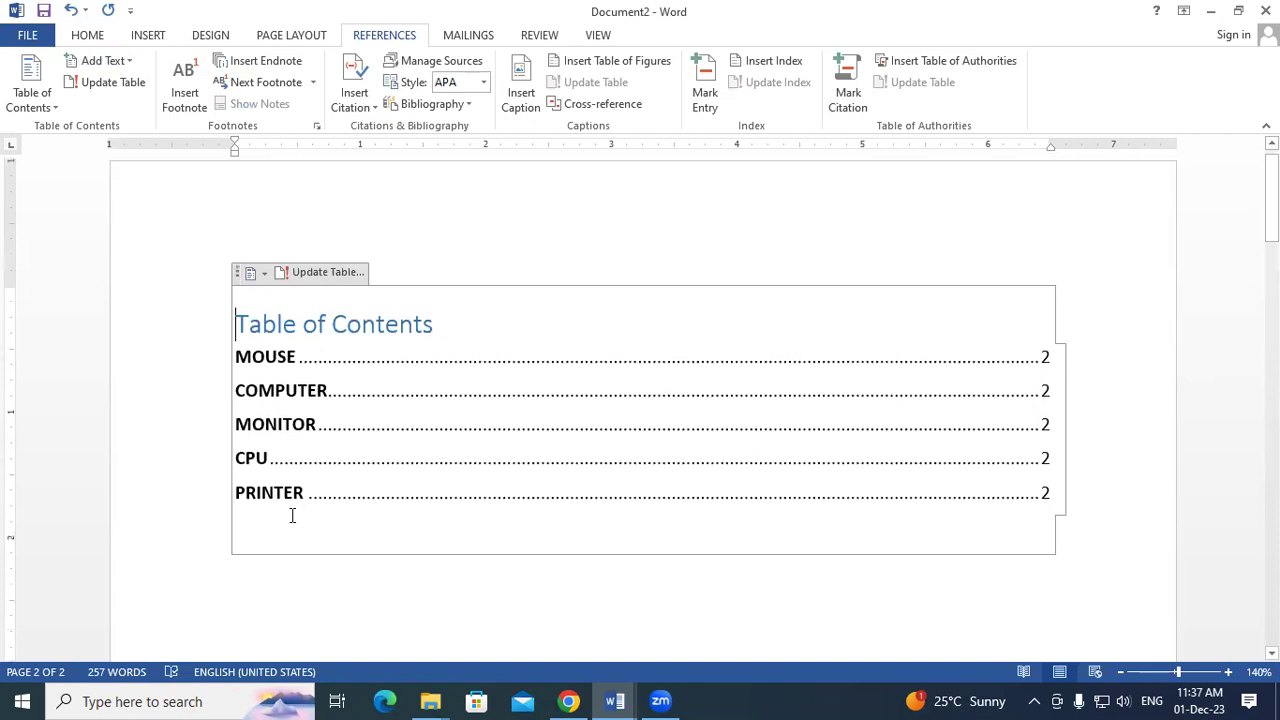
pyautogui.keyDown('ctrl'); pyautogui.click(249, 463); pyautogui.keyUp('ctrl')
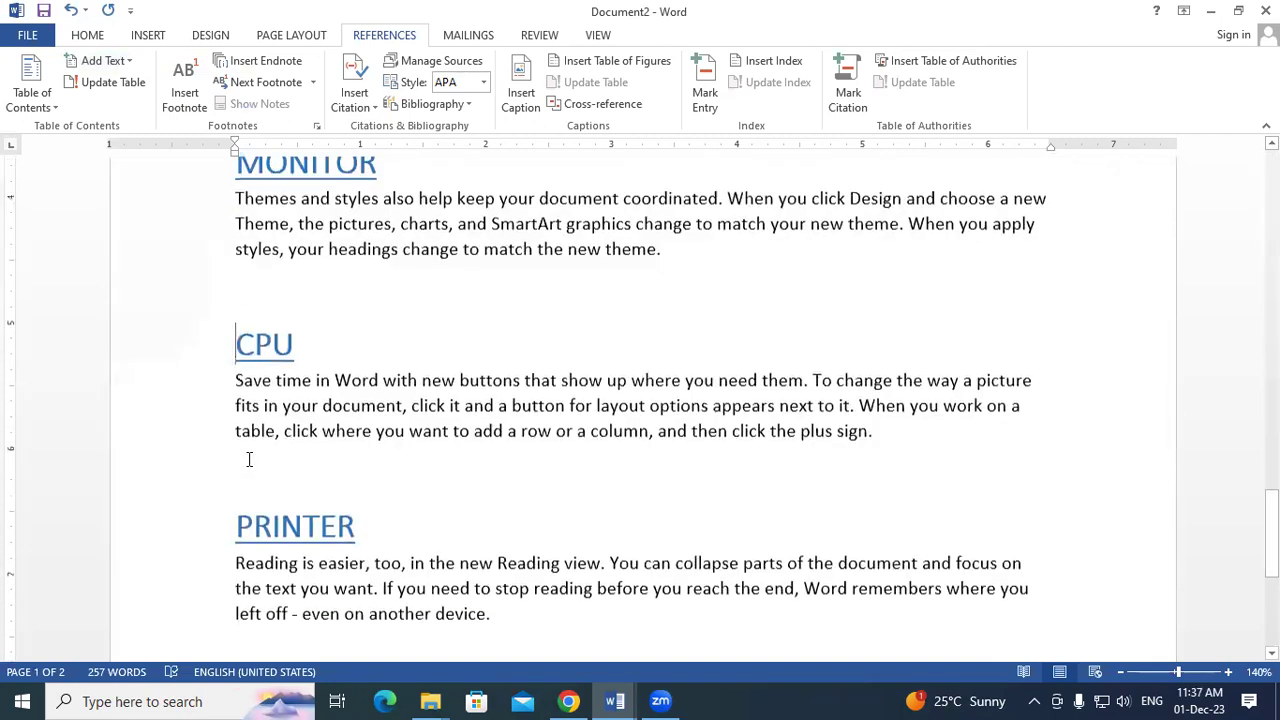
pyautogui.scroll(-1, 249, 459)
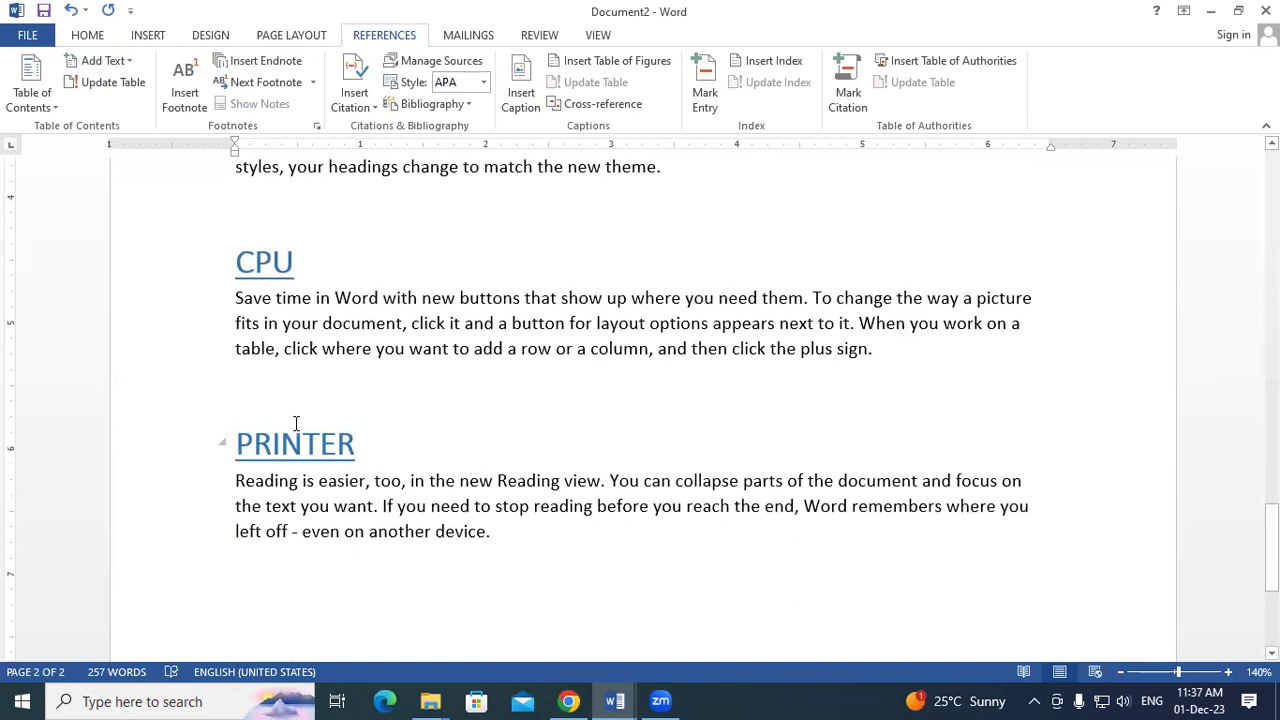
pyautogui.hotkey('ctrl', 'Home')
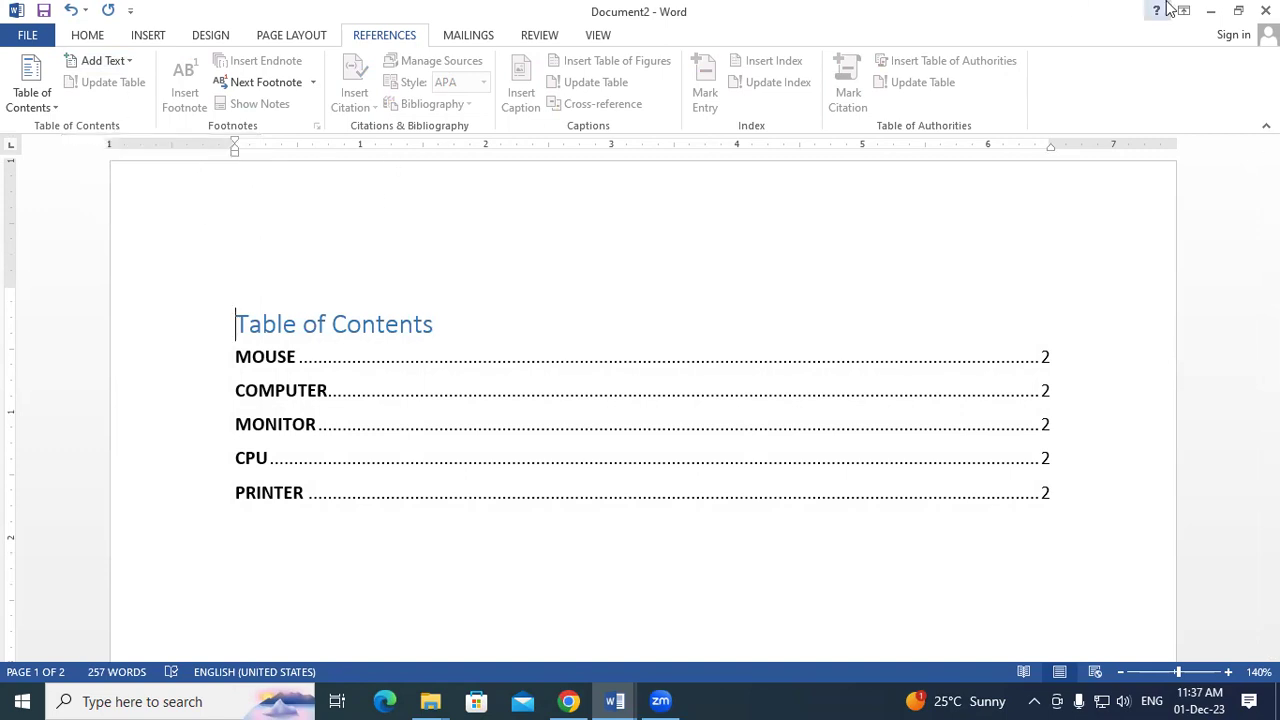
# Step: Look through the sections on the second page, from the MOUSE heading to the end of the PRINTER text
pyautogui.click(933, 534)
pyautogui.scroll(-15, 643, 400)
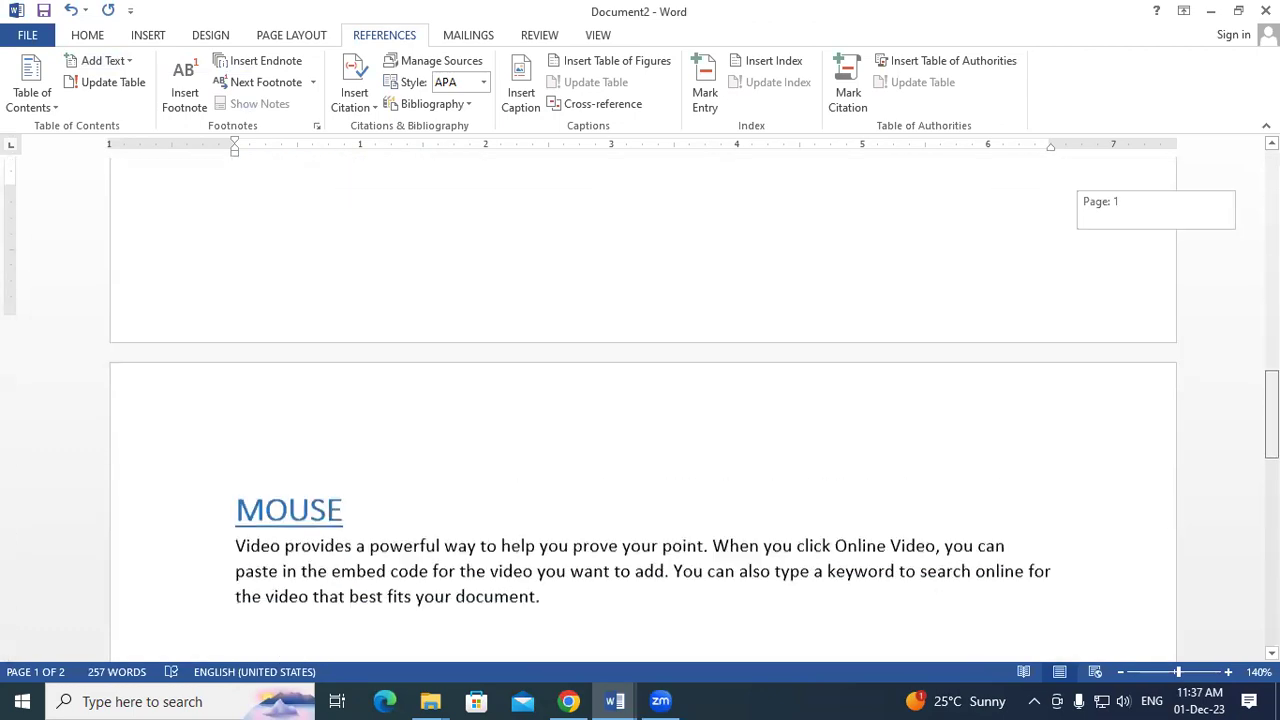
pyautogui.scroll(-4, 643, 400)
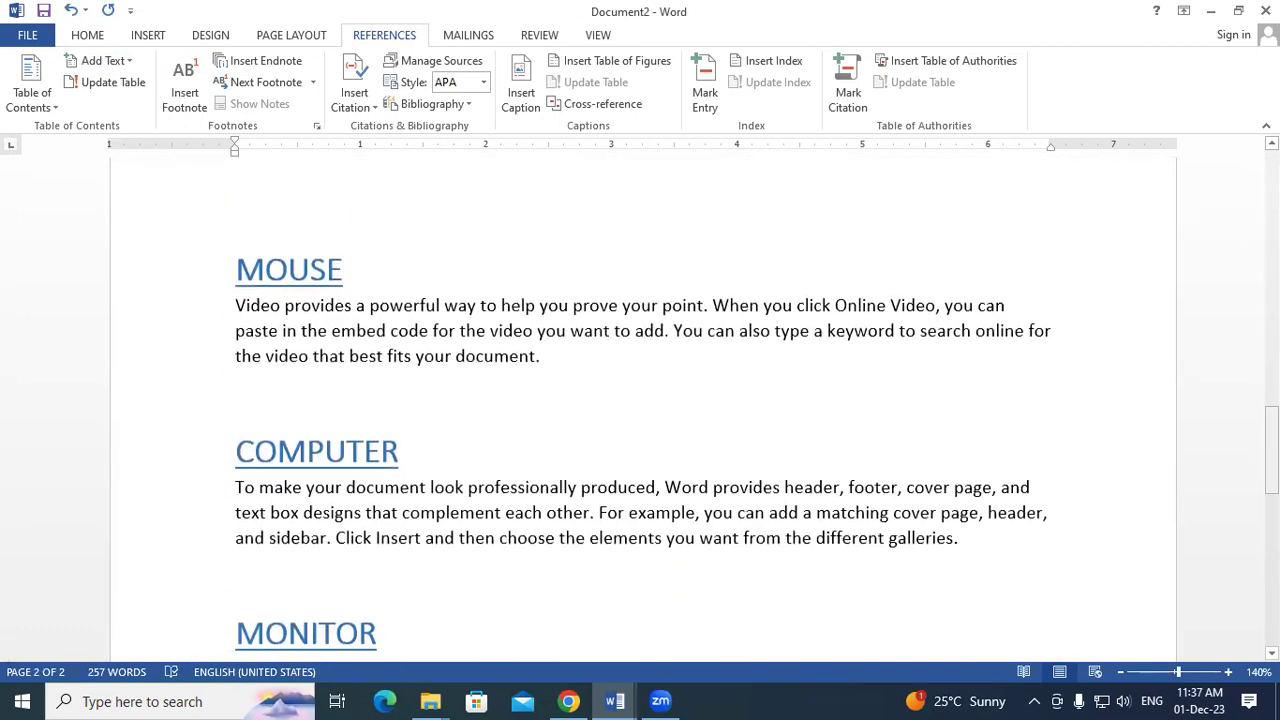
pyautogui.scroll(-4, 640, 400)
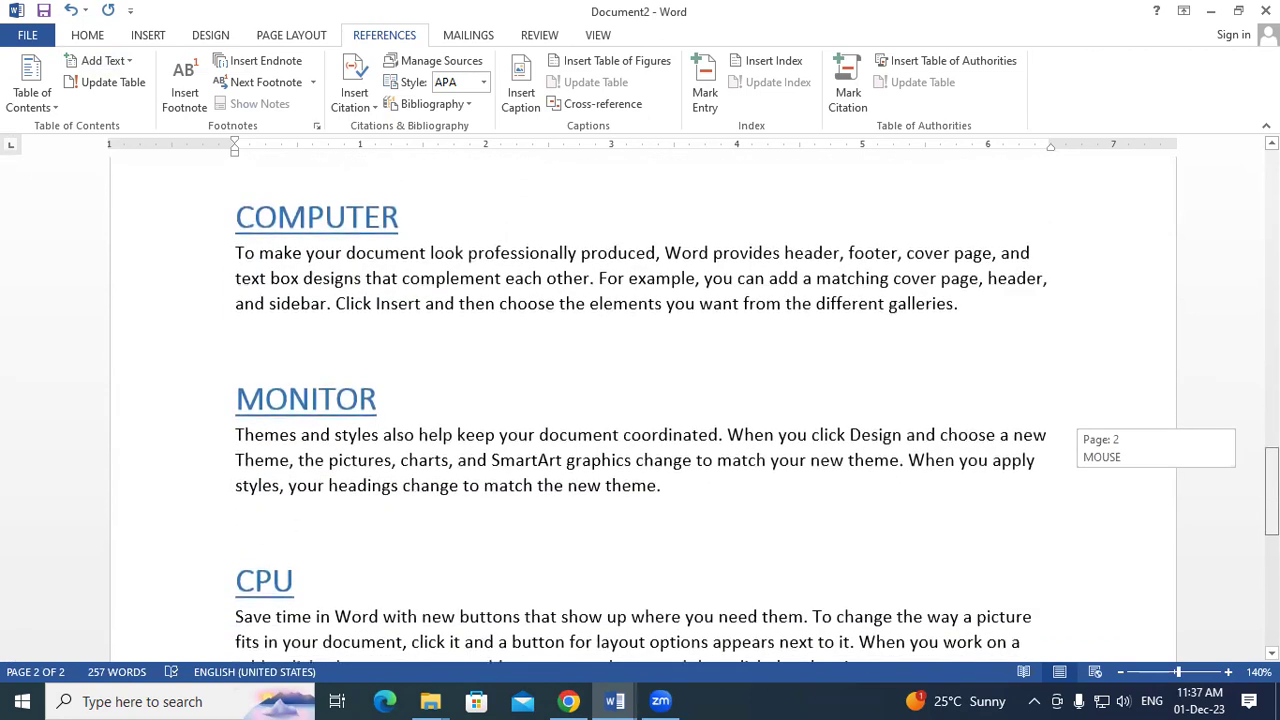
pyautogui.scroll(-8, 640, 400)
pyautogui.scroll(-2, 640, 400)
pyautogui.scroll(3, 640, 400)
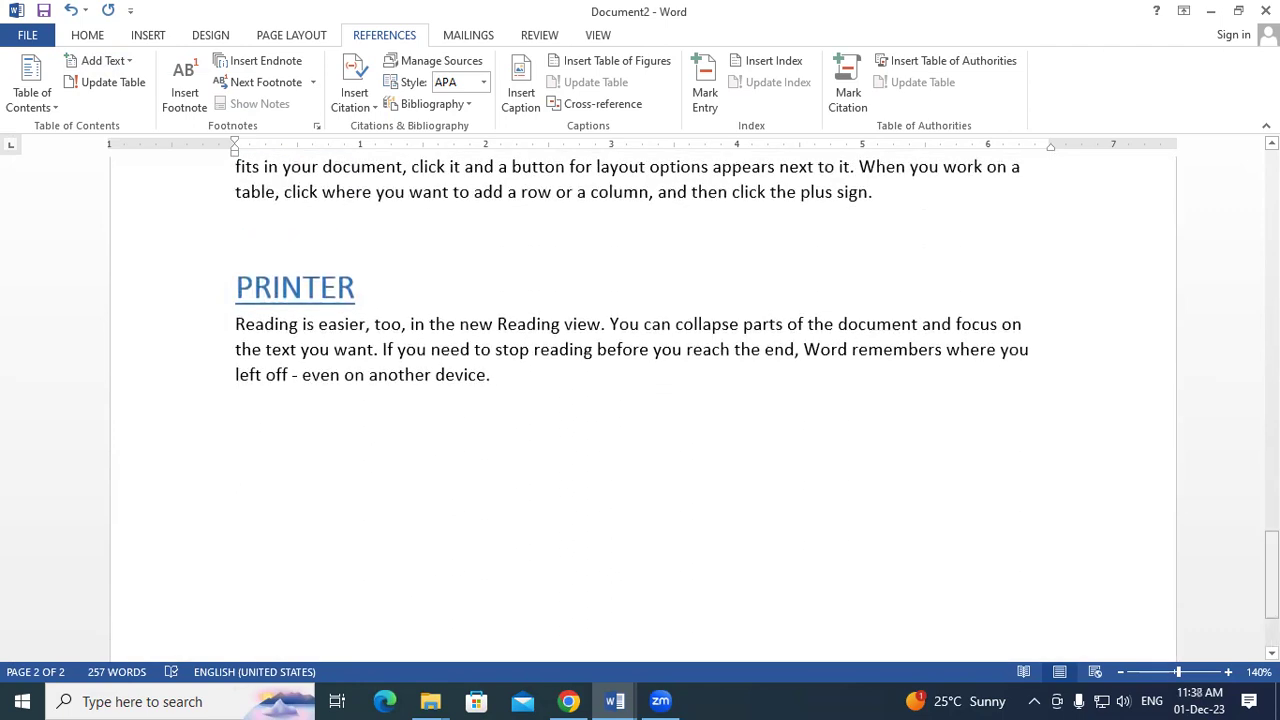
pyautogui.scroll(2, 1066, 497)
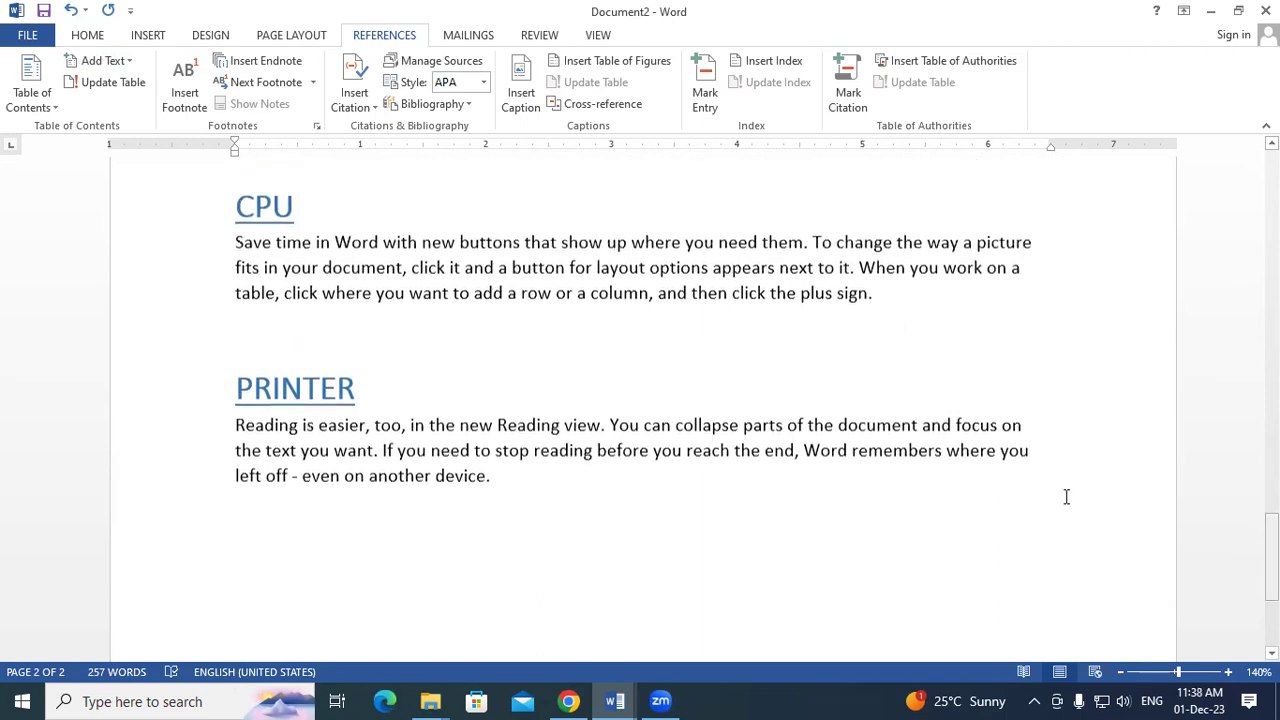
# Step: Copy the paragraph under the CPU heading and paste it on the empty line below the PRINTER paragraph
pyautogui.click(1041, 420)
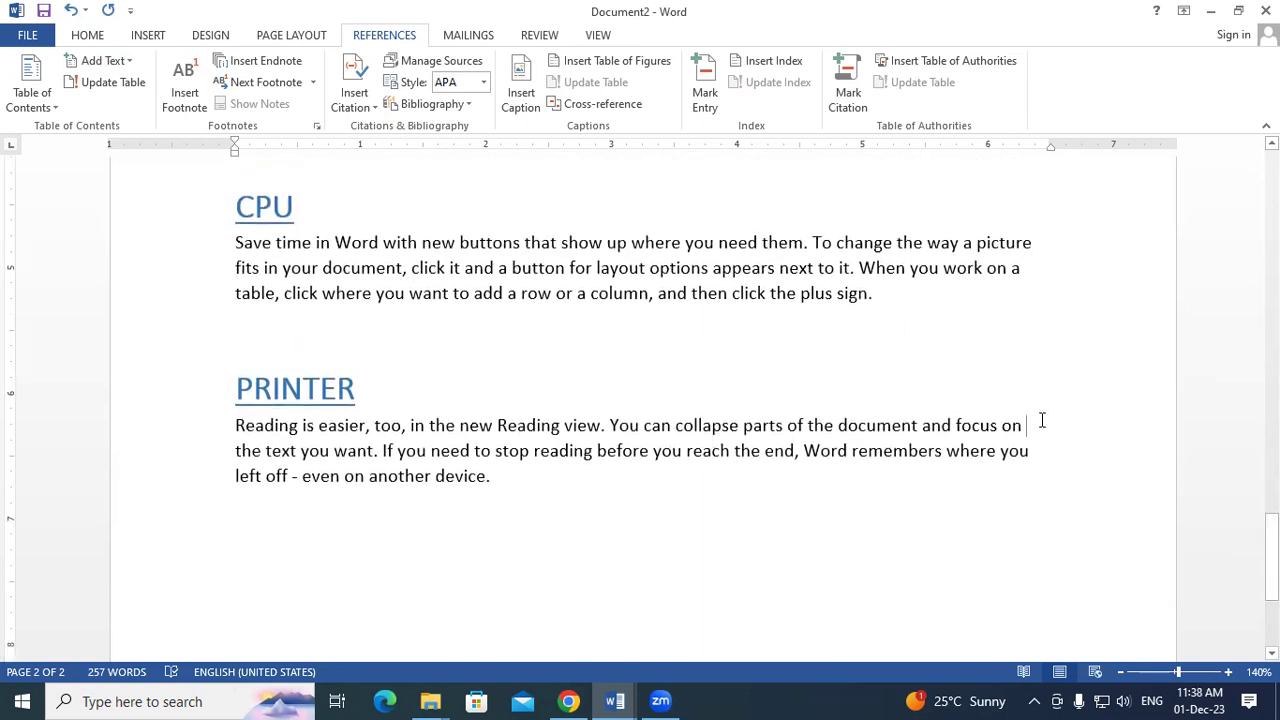
pyautogui.moveTo(231, 242); pyautogui.dragTo(877, 306)
pyautogui.rightClick(568, 262)
pyautogui.click(605, 289)
pyautogui.click(549, 520)
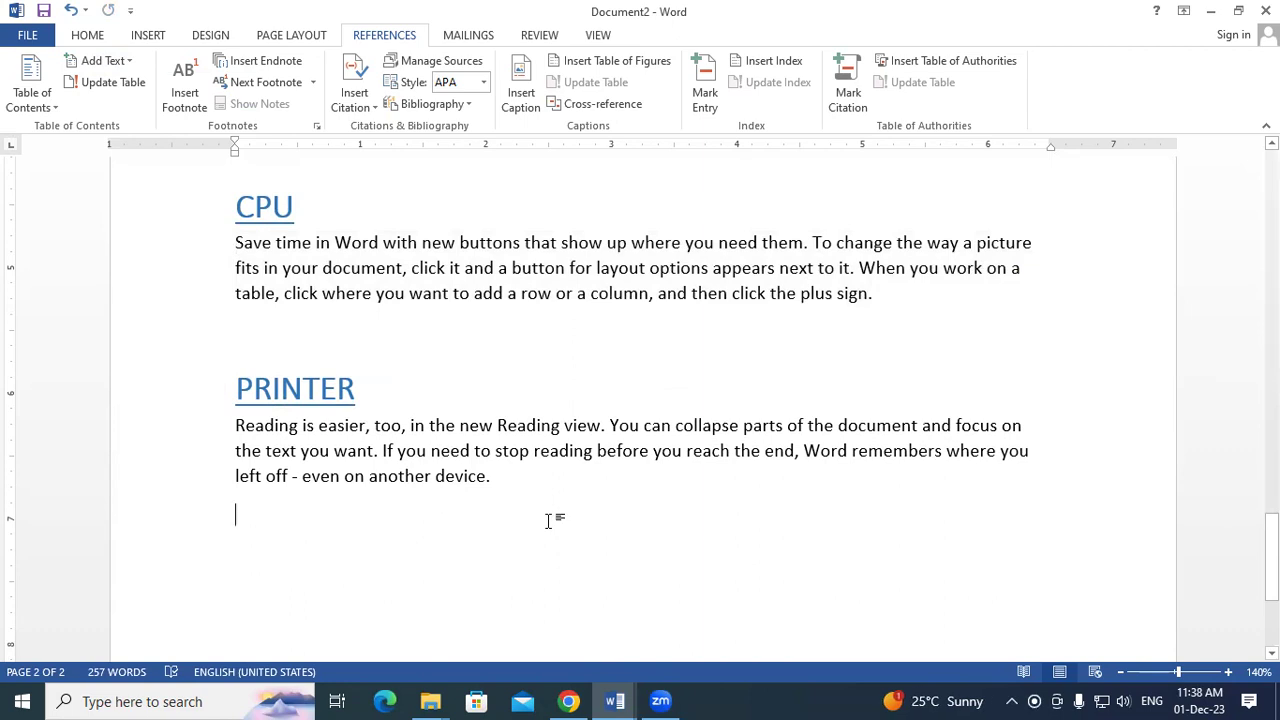
pyautogui.hotkey('ctrl', 'v')
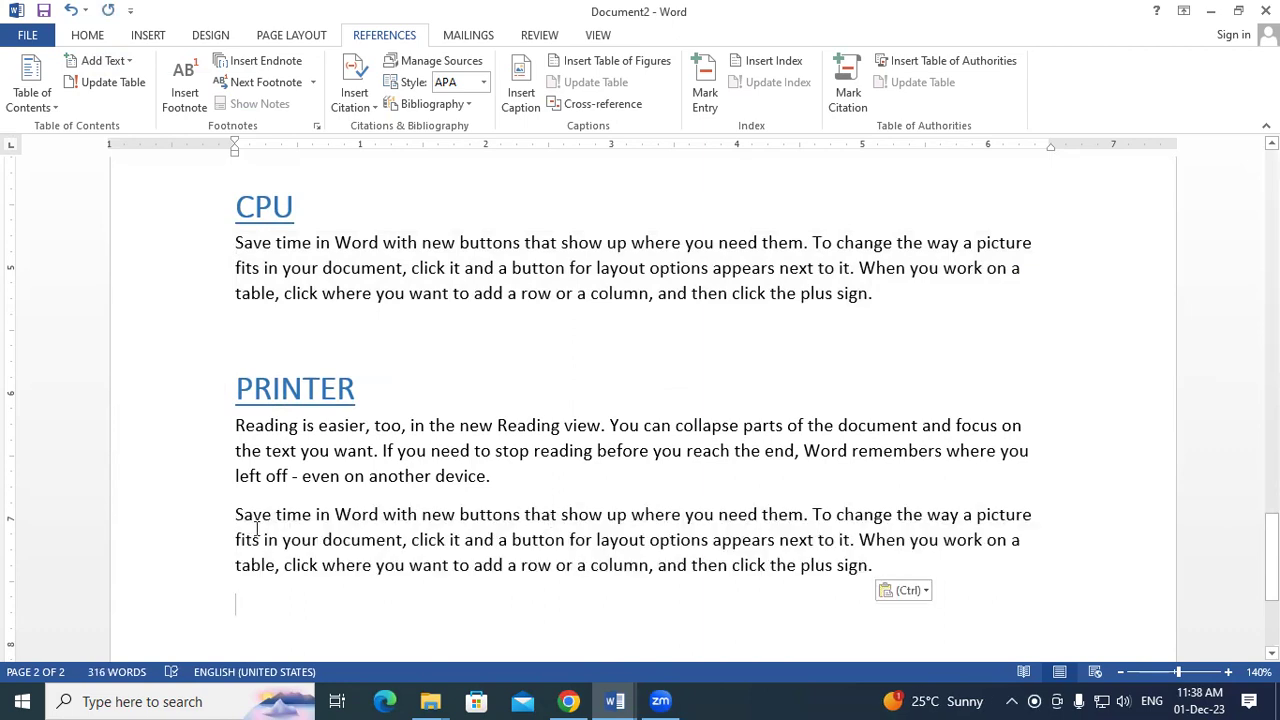
# Step: Add empty lines above the pasted paragraph and enter the heading text COMPUTER MEMORY directly over it
pyautogui.click(230, 514)
pyautogui.press('Return')
pyautogui.press('Return')
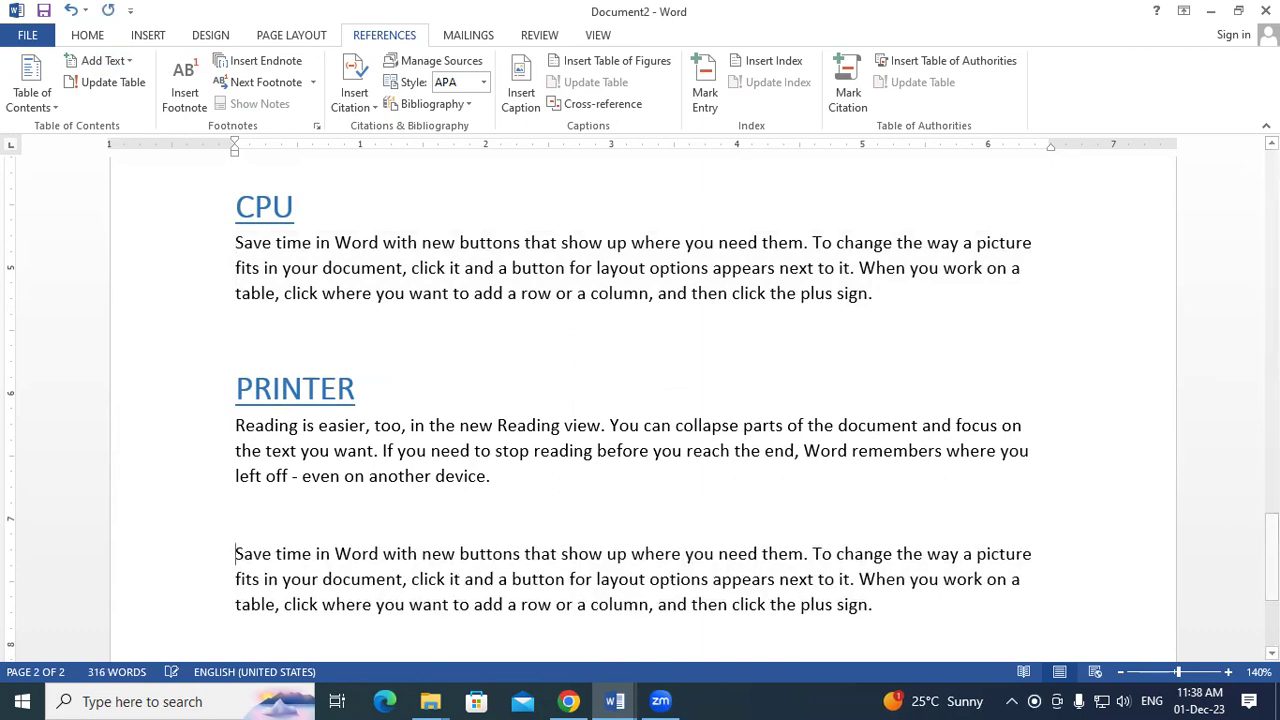
pyautogui.click(256, 558)
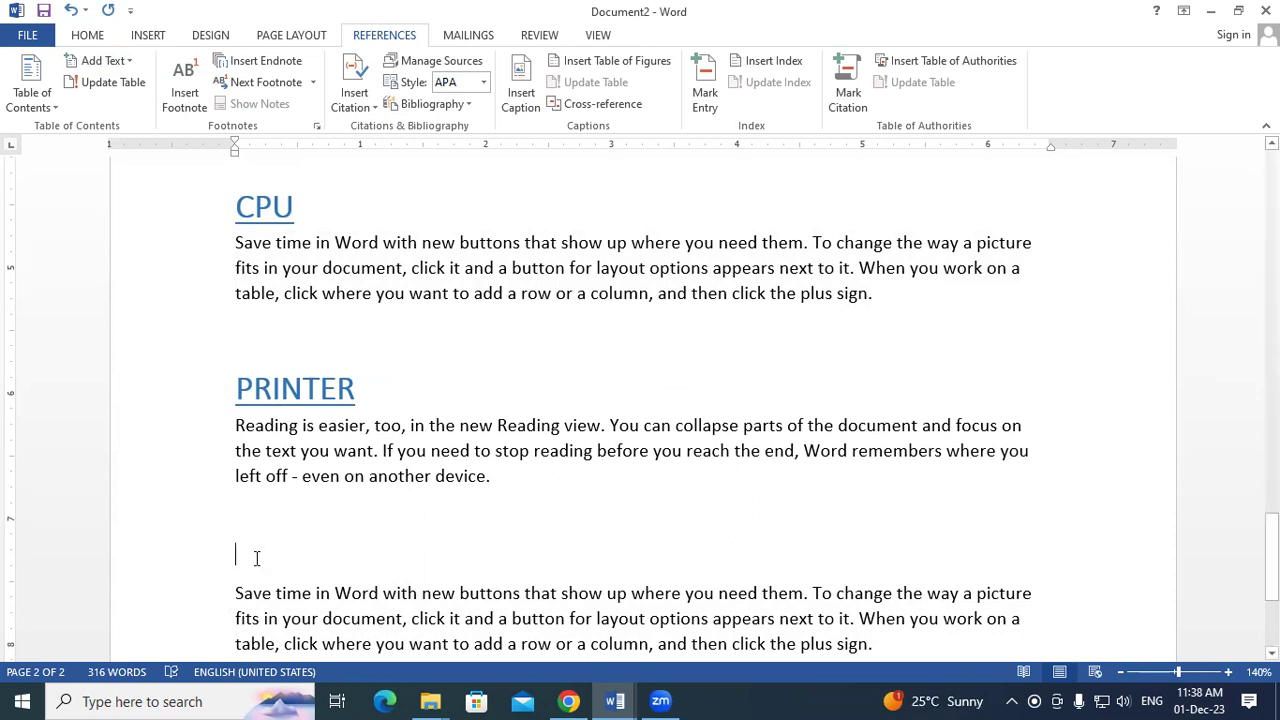
pyautogui.write('CO')
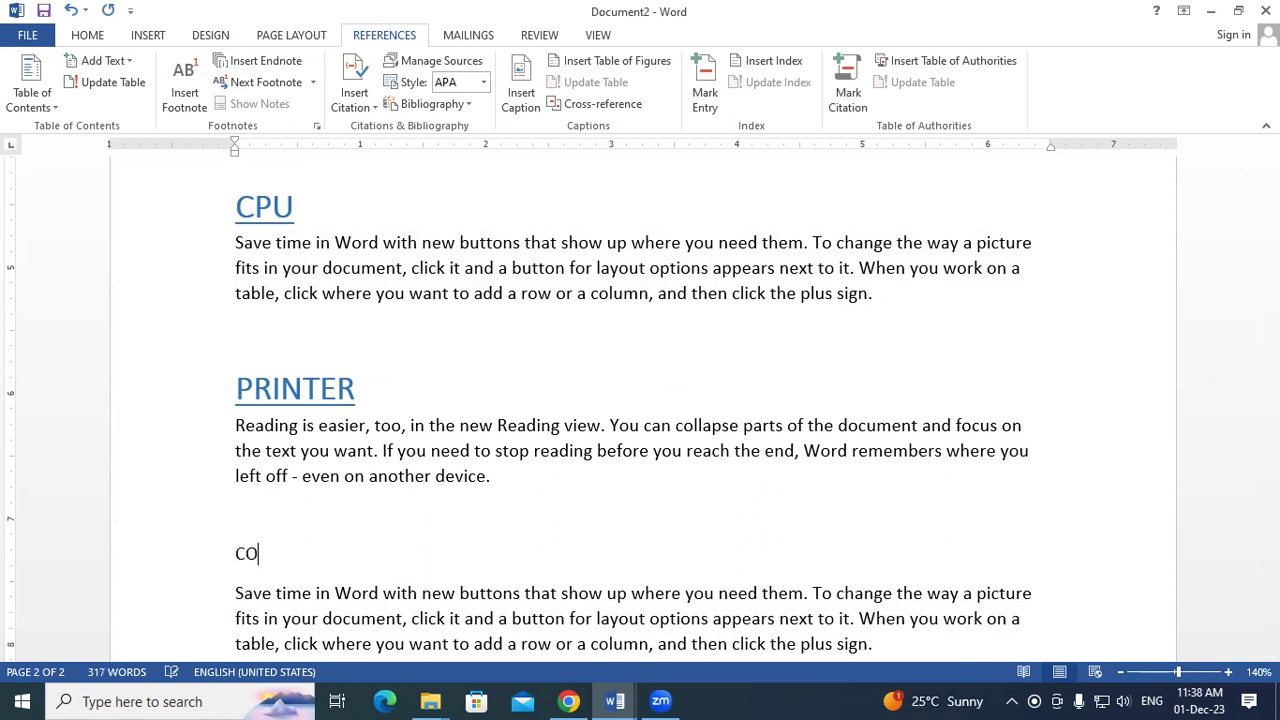
pyautogui.write('MPUTER MEMORY')
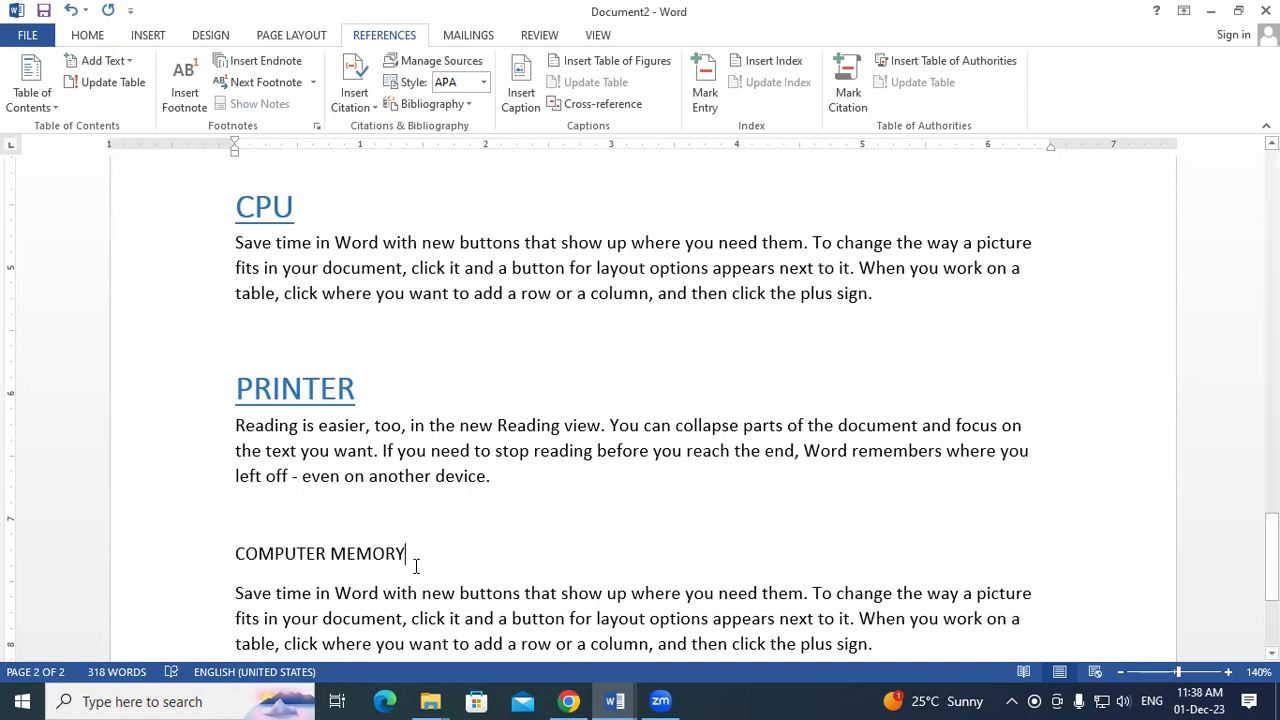
# Step: Format the COMPUTER MEMORY heading as 16 pt, bold and underlined
pyautogui.moveTo(405, 560); pyautogui.dragTo(250, 528)
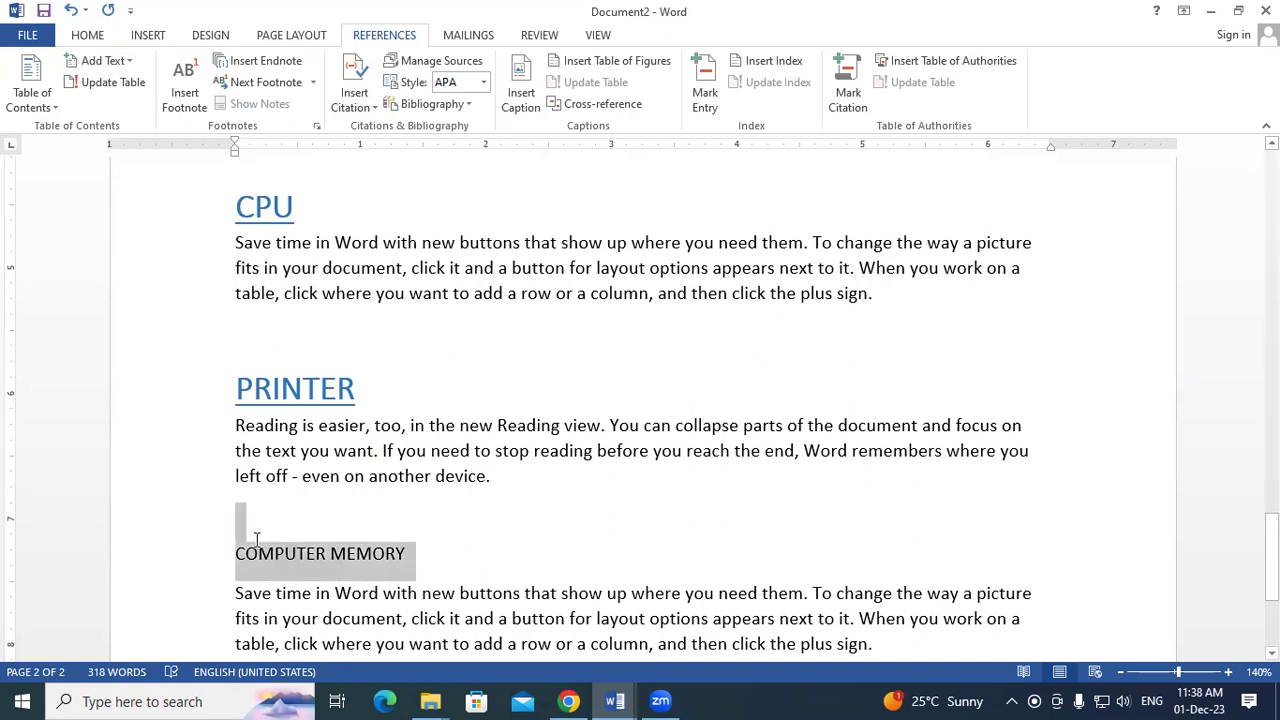
pyautogui.click(104, 40)
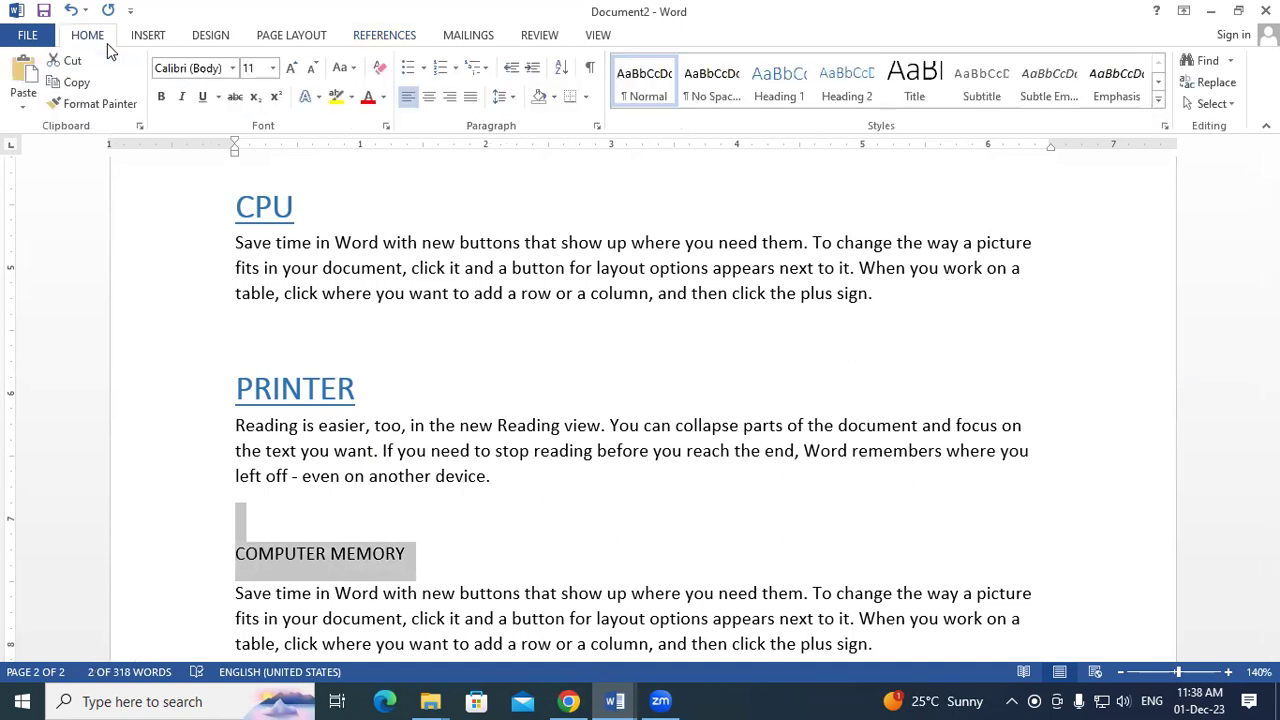
pyautogui.click(290, 68)
pyautogui.click(290, 68)
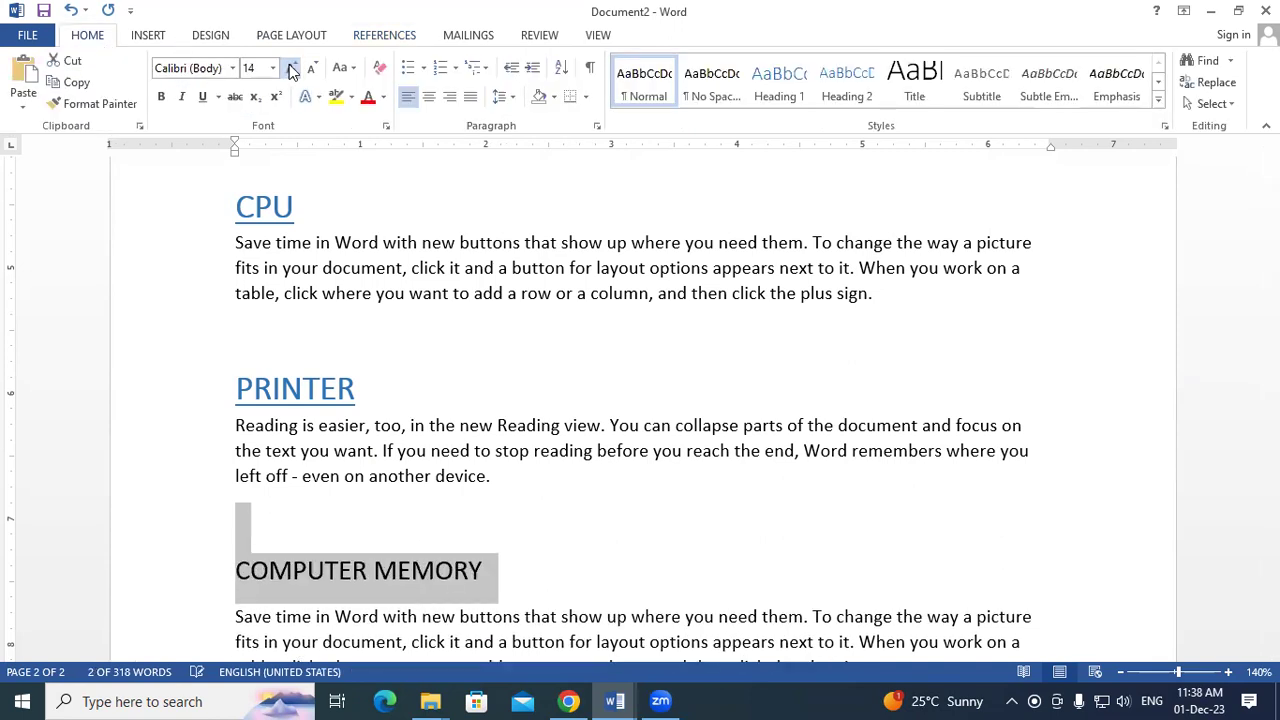
pyautogui.click(161, 96)
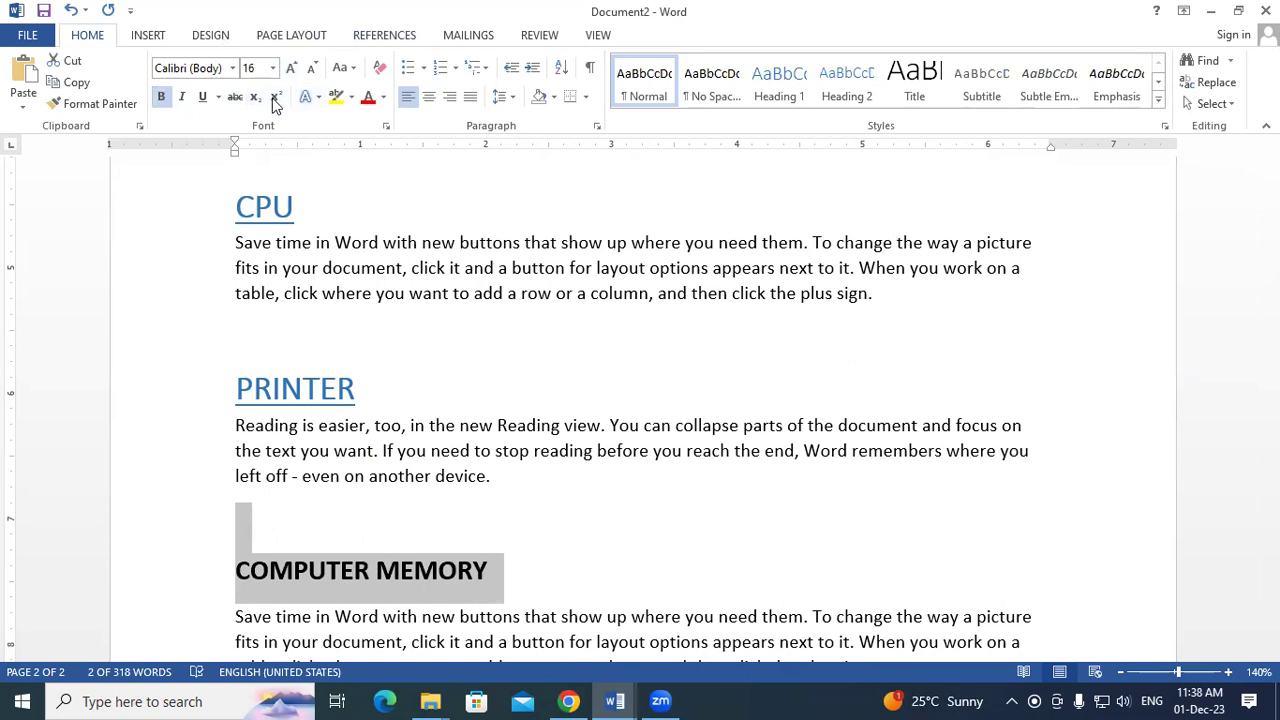
pyautogui.click(210, 105)
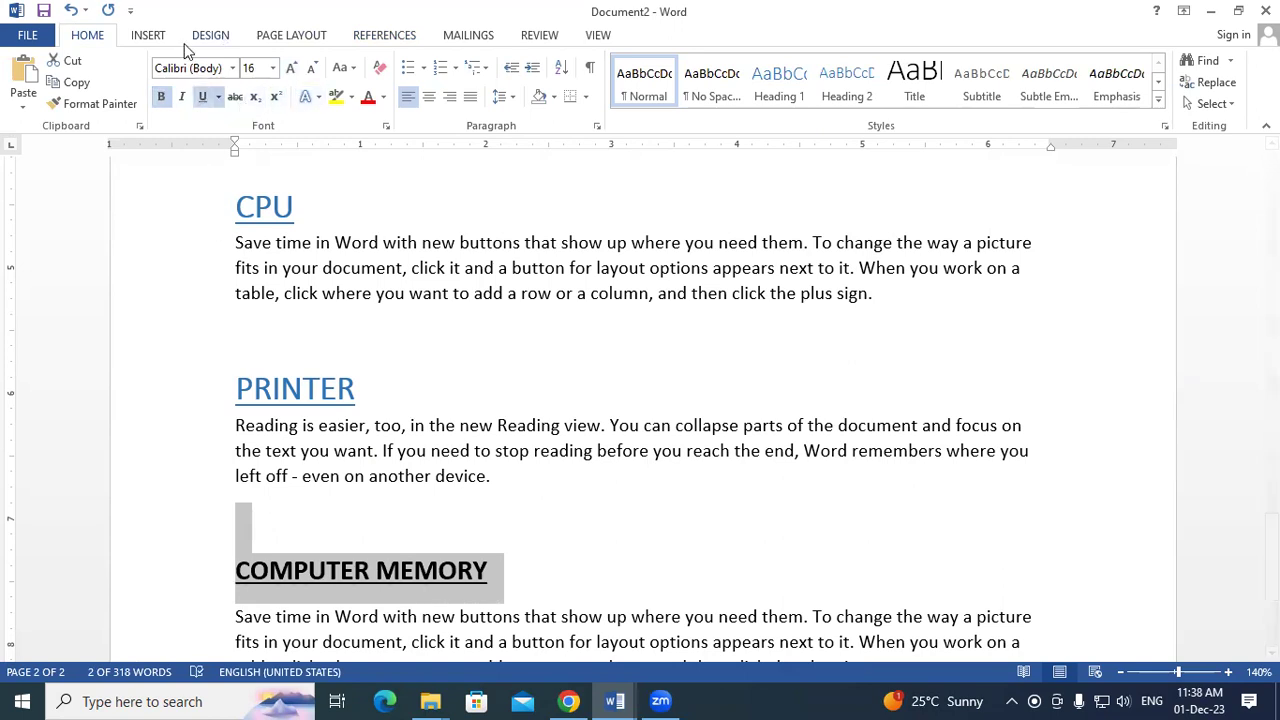
# Step: Assign the COMPUTER MEMORY heading to Level 1 of the table of contents
pyautogui.click(410, 35)
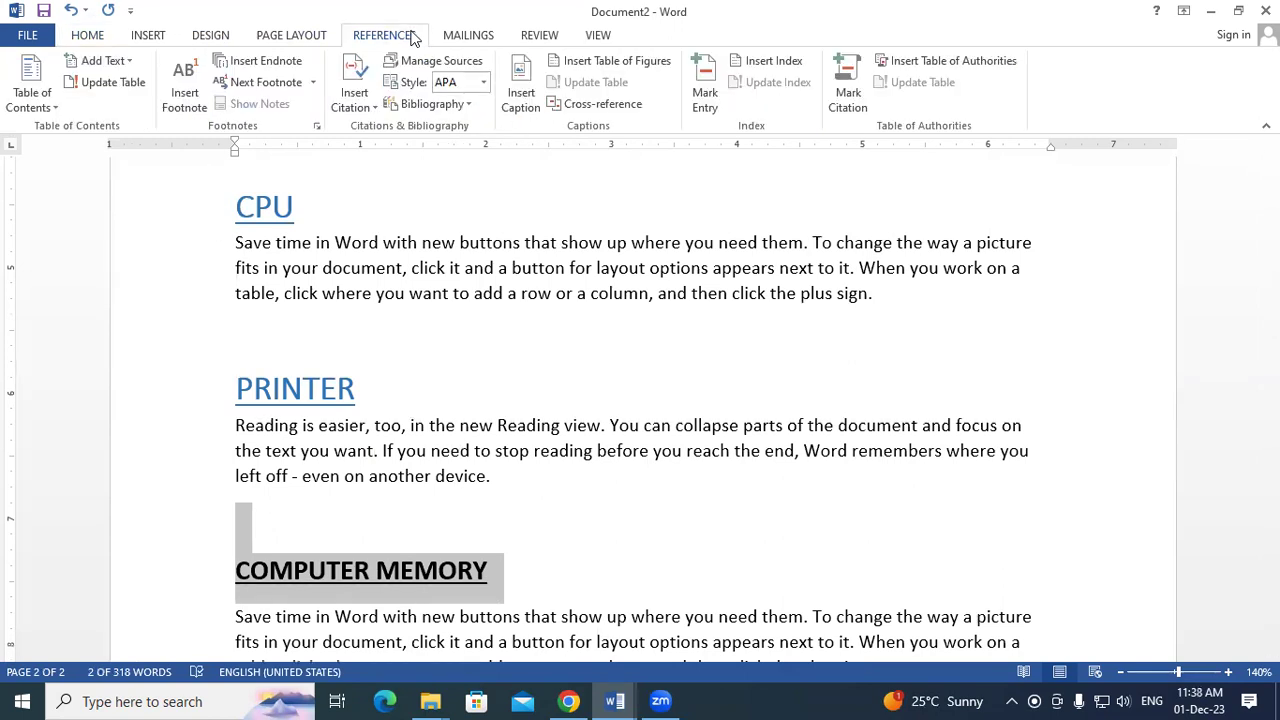
pyautogui.click(125, 64)
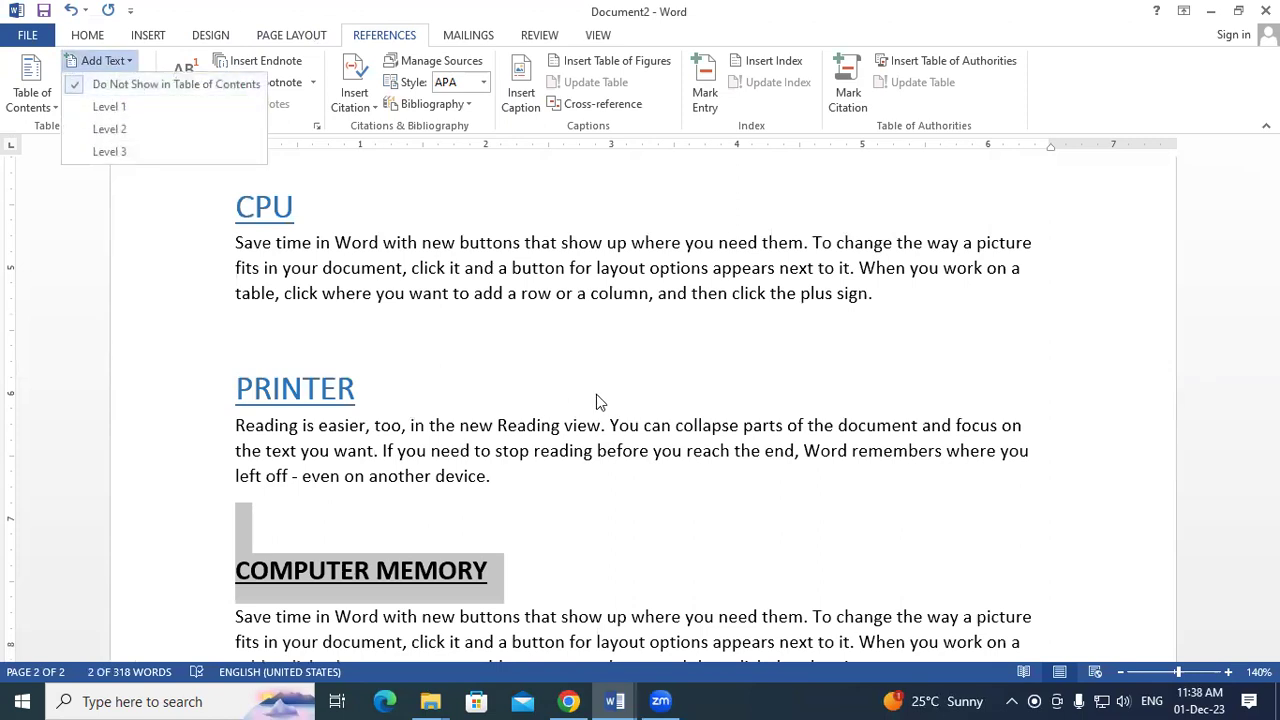
pyautogui.scroll(10, 594, 393)
pyautogui.scroll(10, 594, 393)
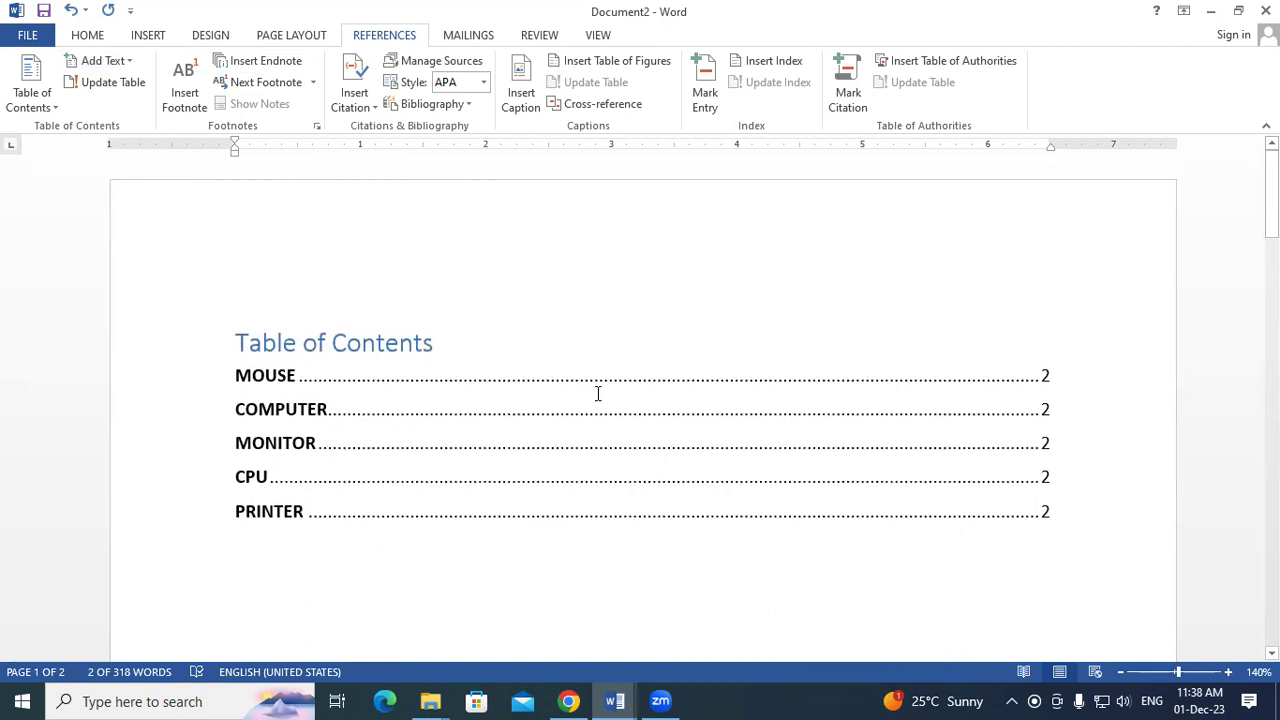
pyautogui.scroll(-15, 598, 393)
pyautogui.scroll(-10, 598, 393)
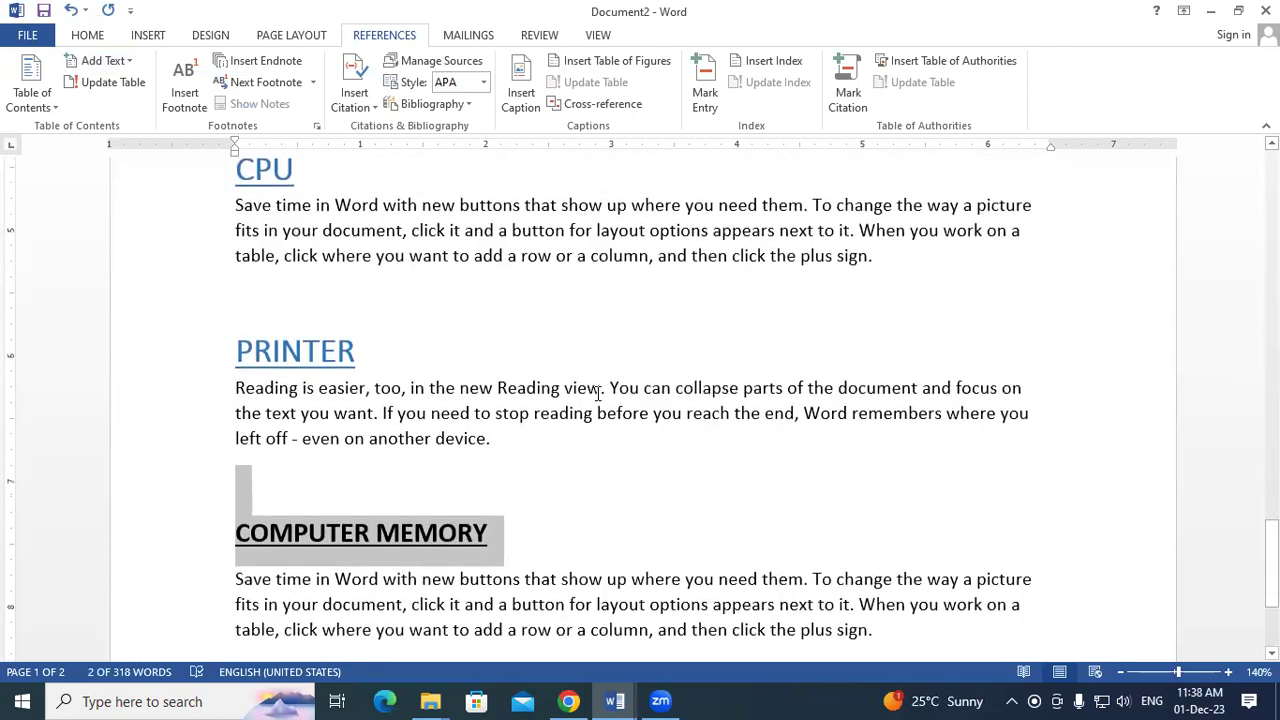
pyautogui.click(120, 60)
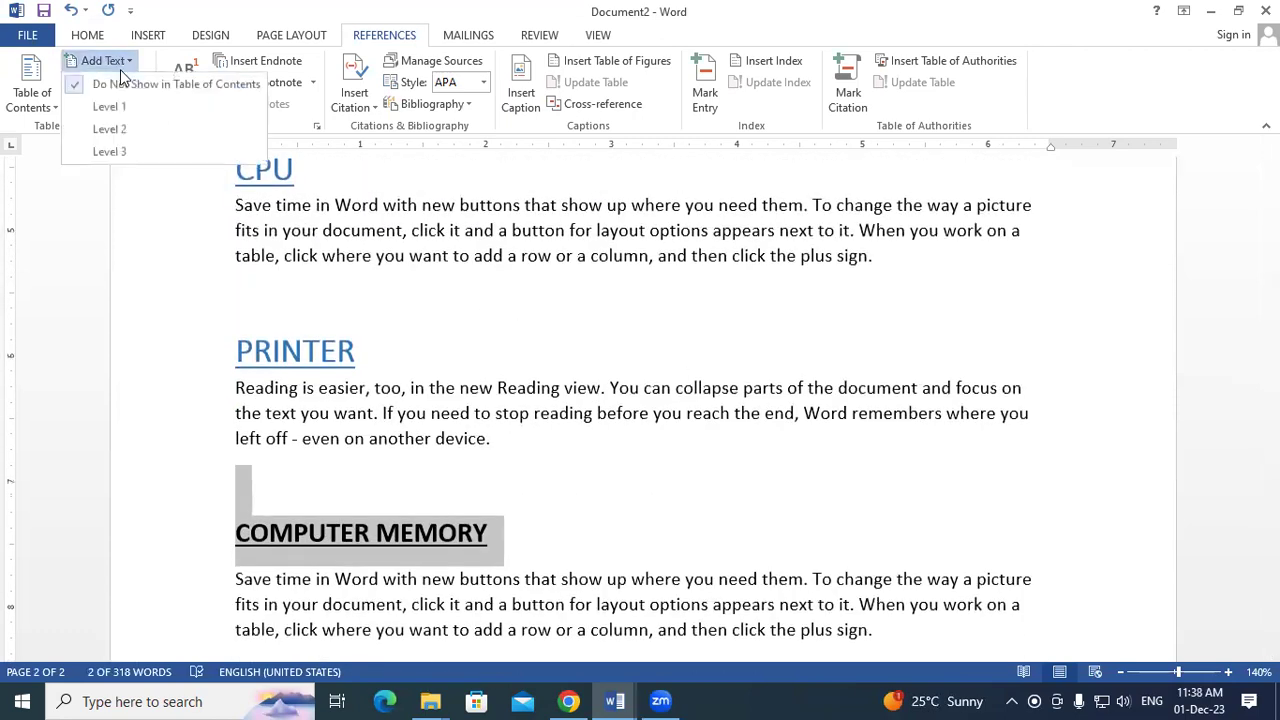
pyautogui.click(118, 106)
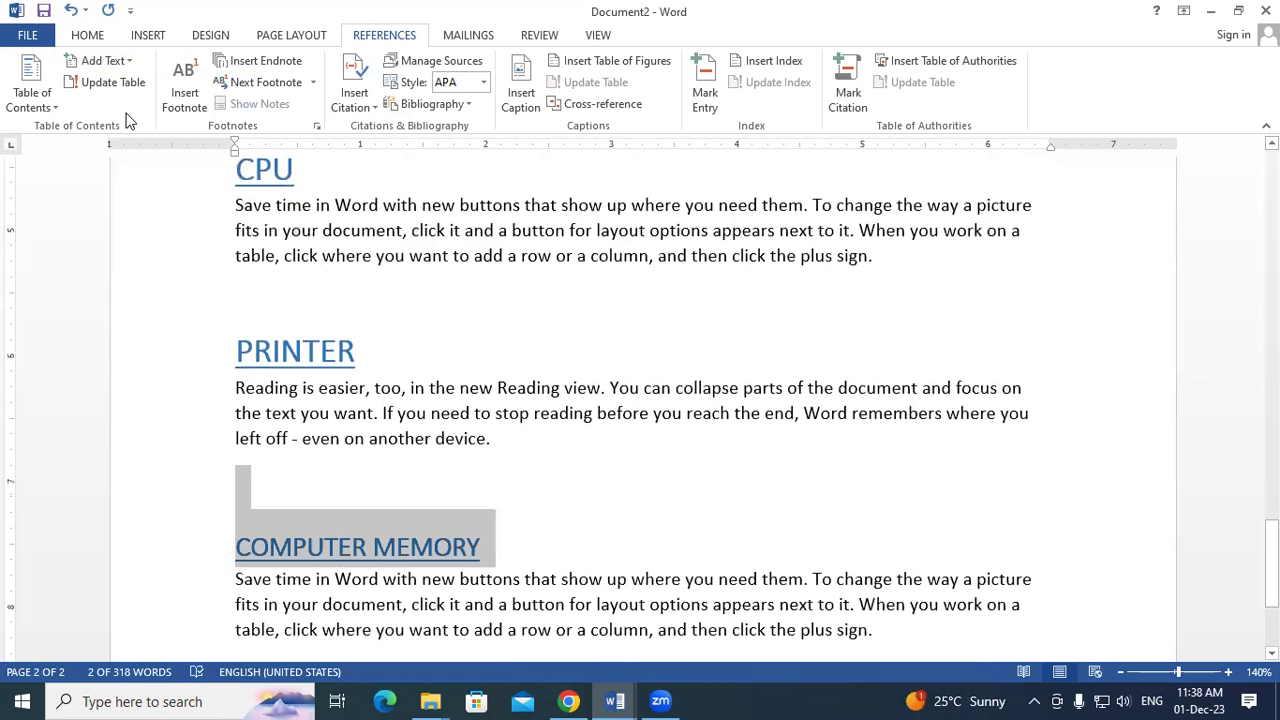
# Step: Update the entire table of contents, including its entries, to pick up the COMPUTER MEMORY heading
pyautogui.scroll(4, 127, 120)
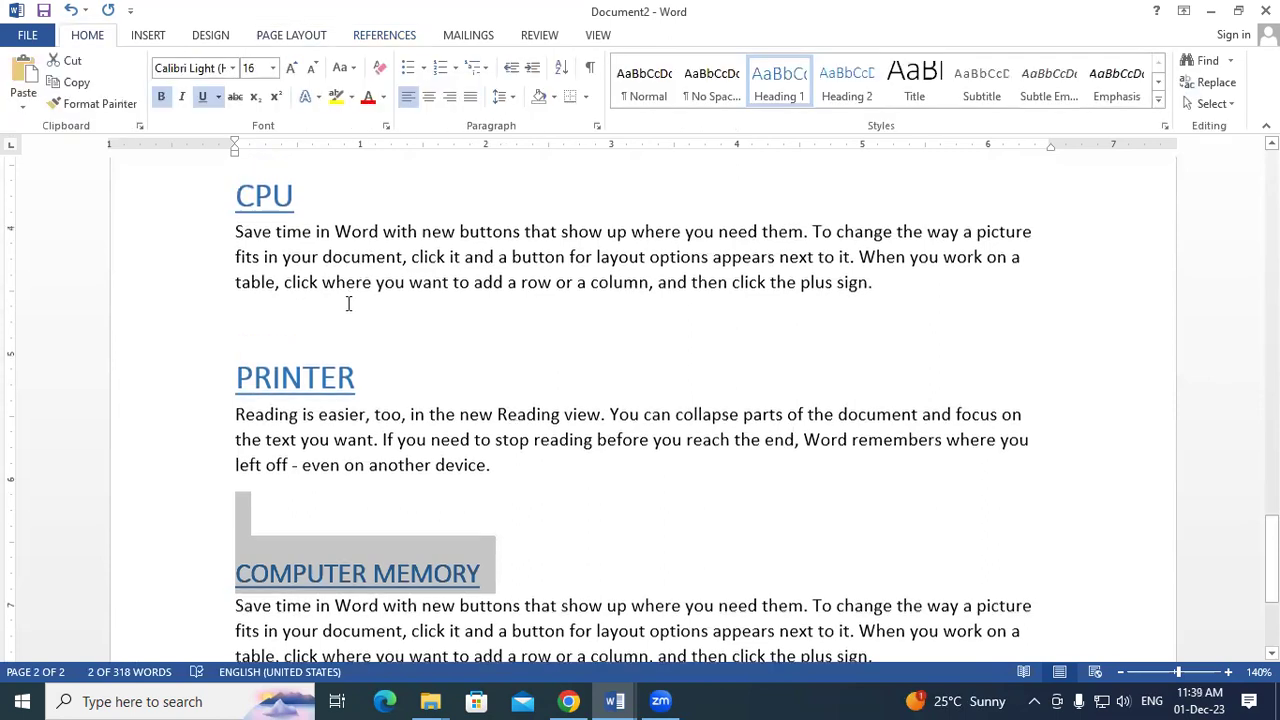
pyautogui.scroll(10, 346, 303)
pyautogui.scroll(10, 346, 303)
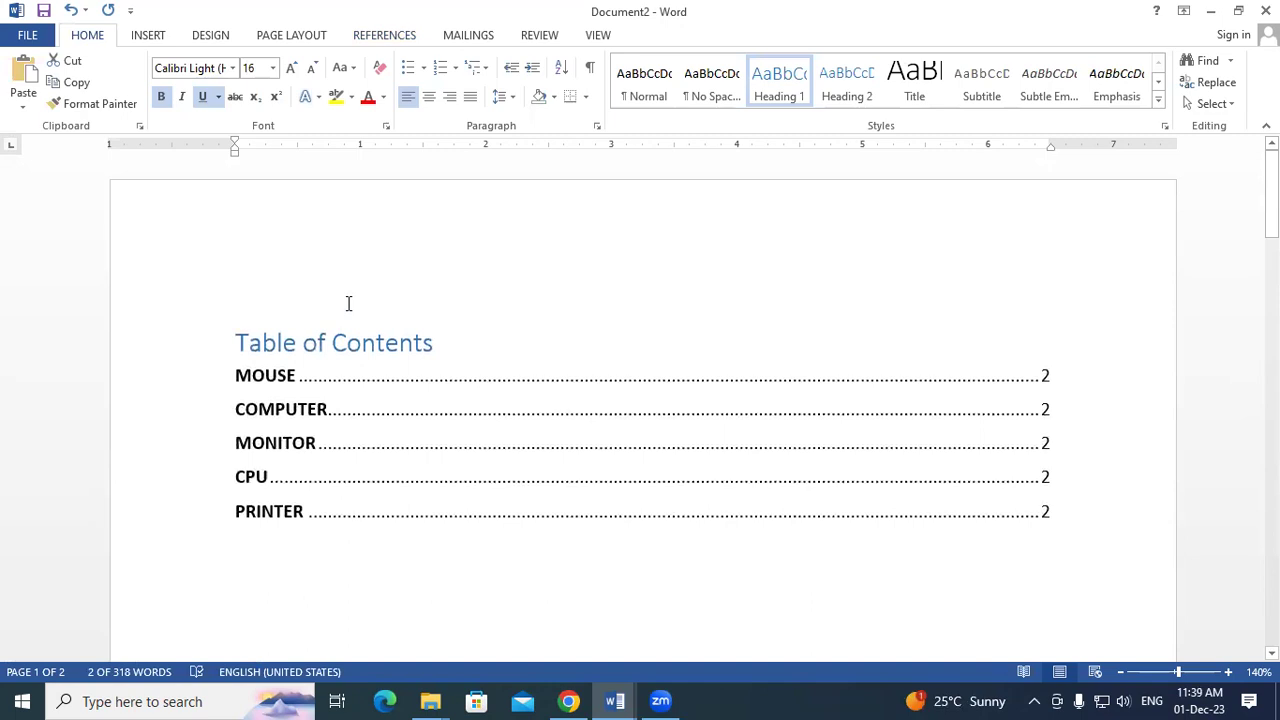
pyautogui.click(345, 343)
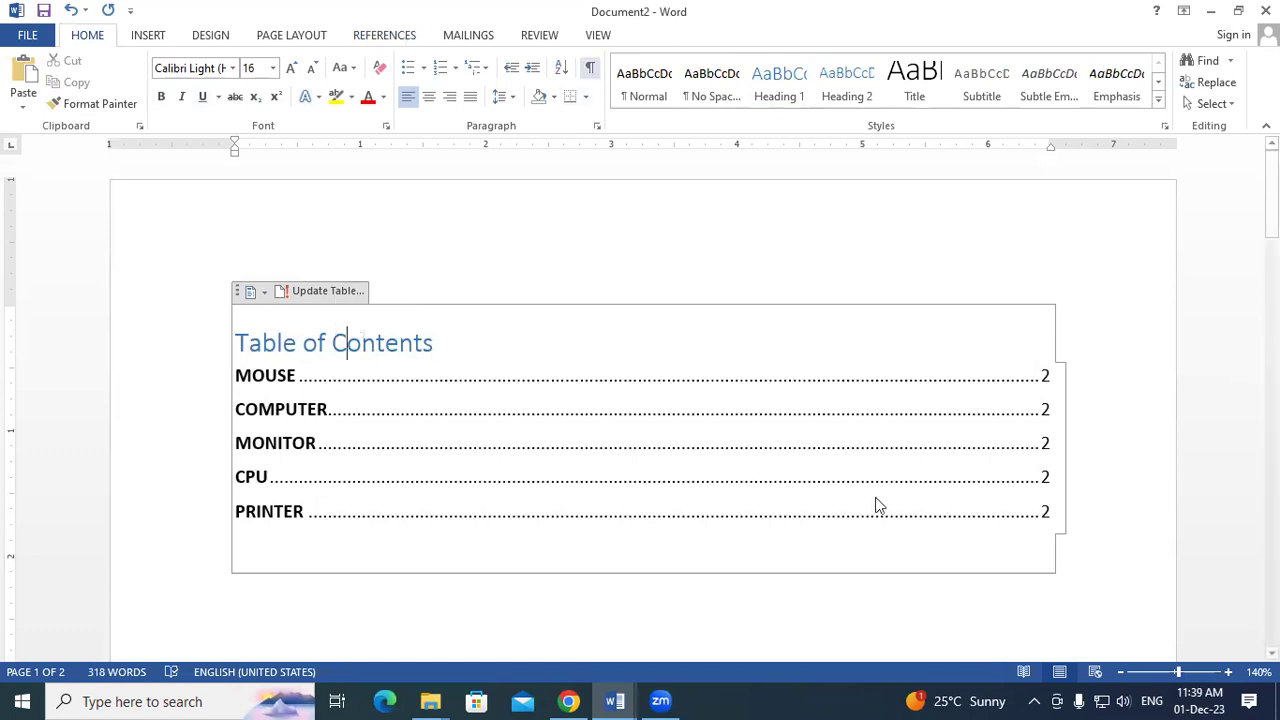
pyautogui.click(384, 36)
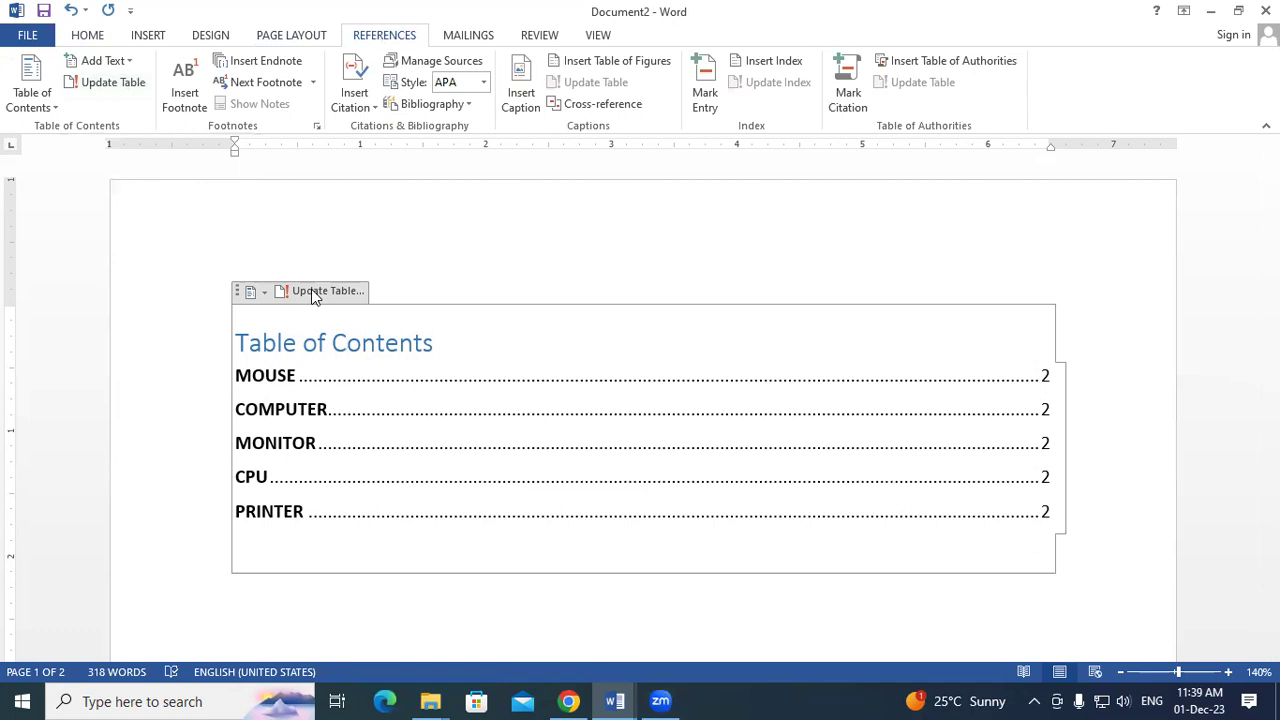
pyautogui.click(110, 92)
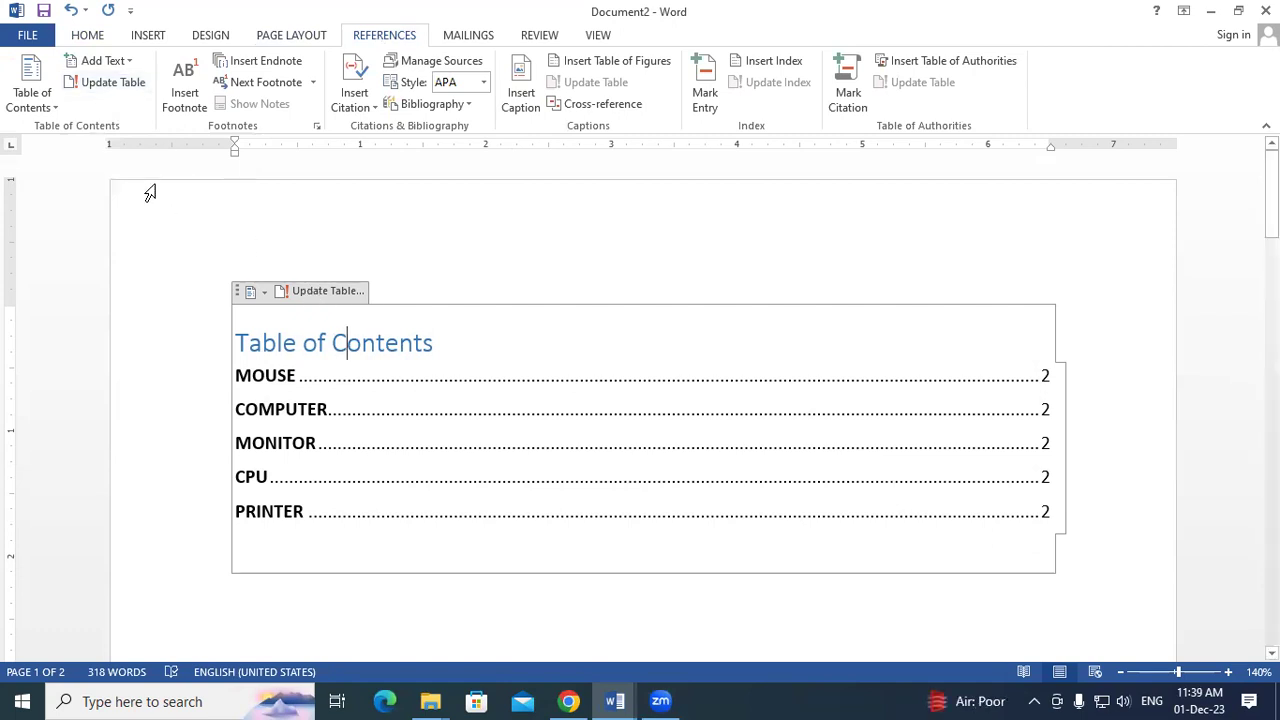
pyautogui.click(115, 84)
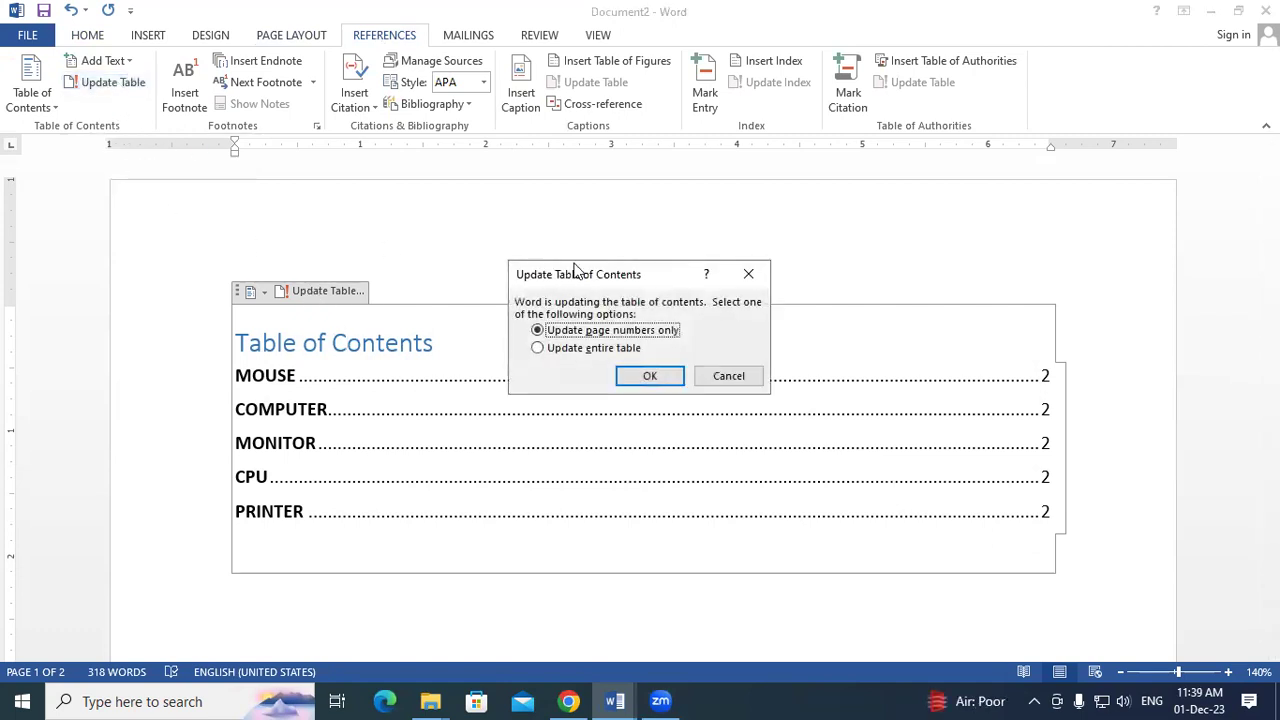
pyautogui.moveTo(630, 280); pyautogui.dragTo(500, 320)
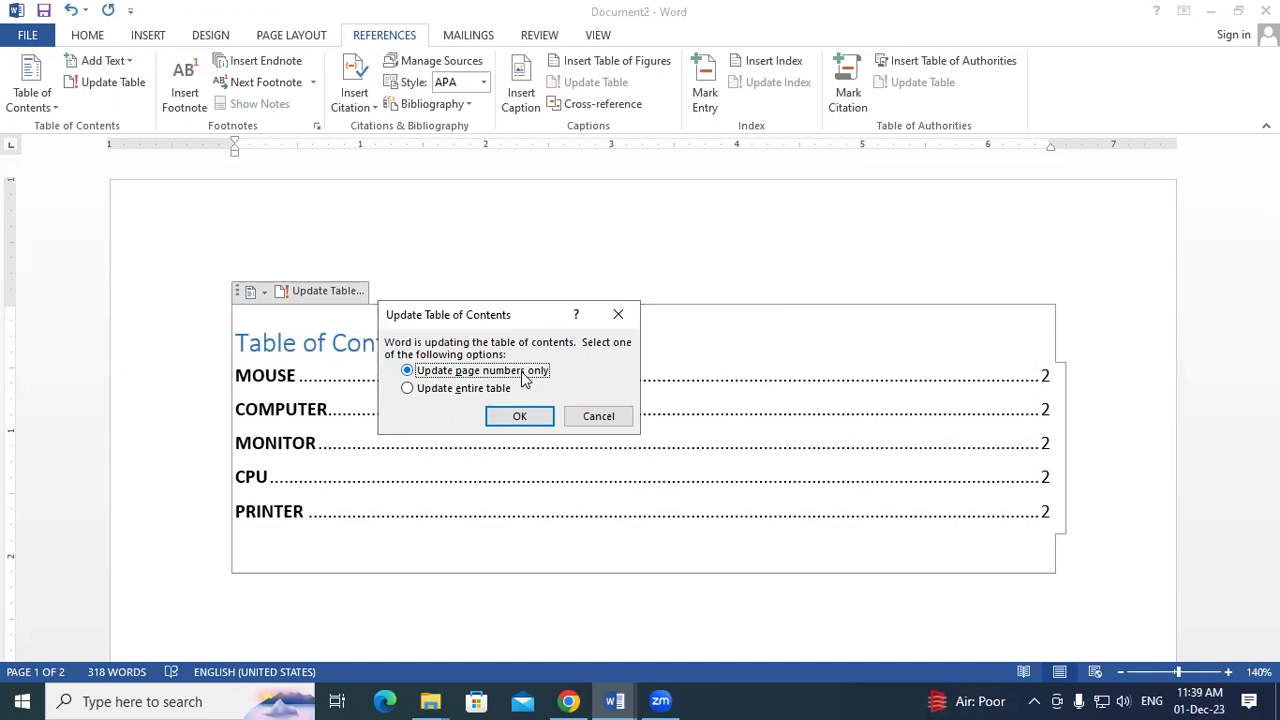
pyautogui.click(477, 393)
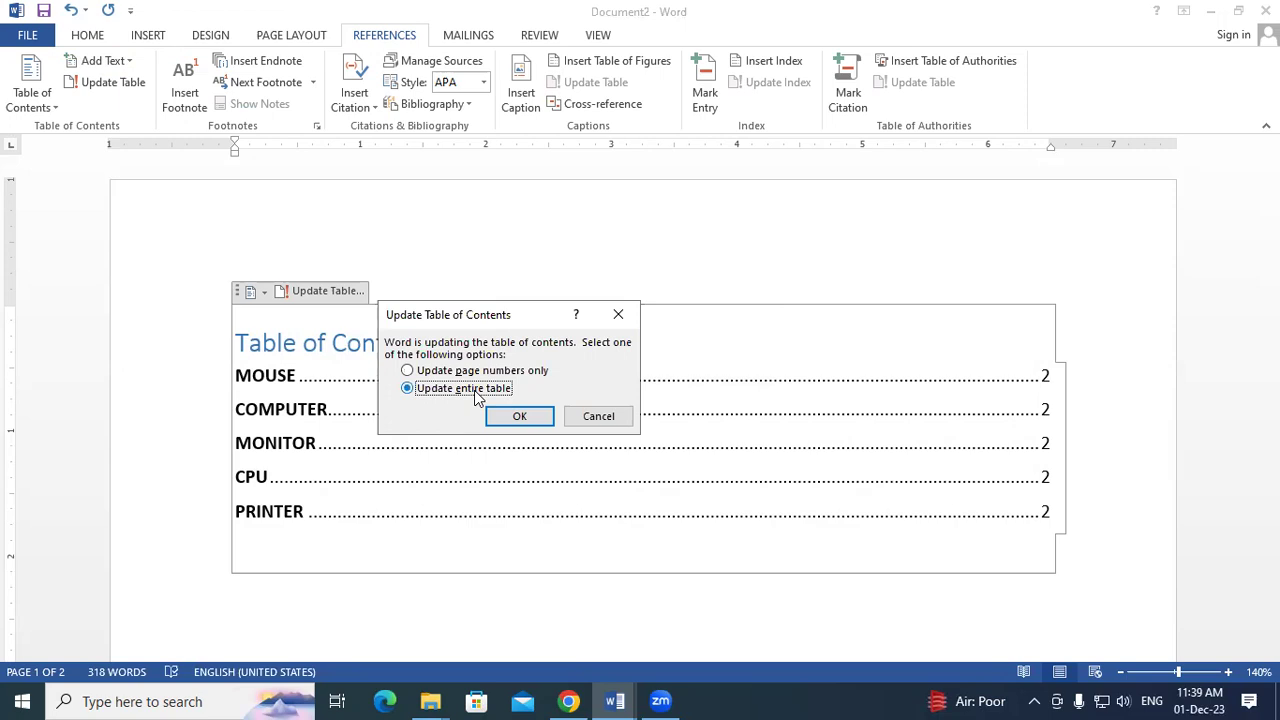
pyautogui.click(517, 417)
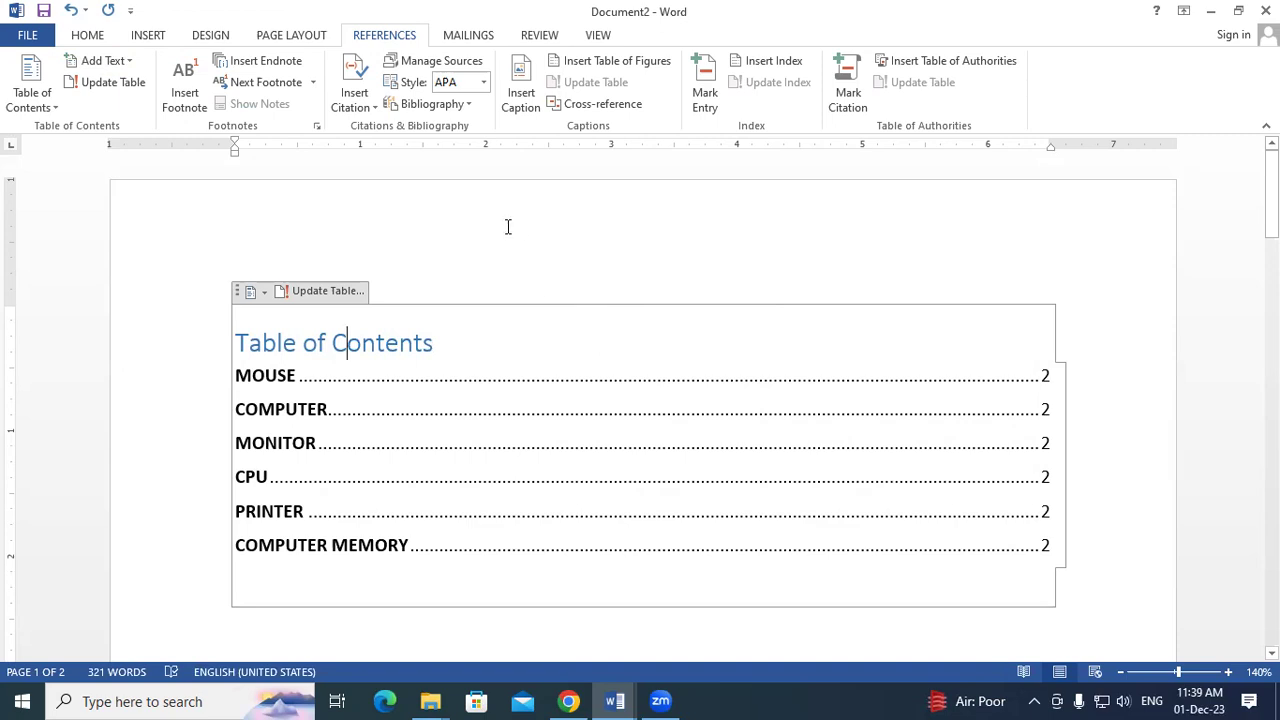
pyautogui.scroll(-3, 507, 226)
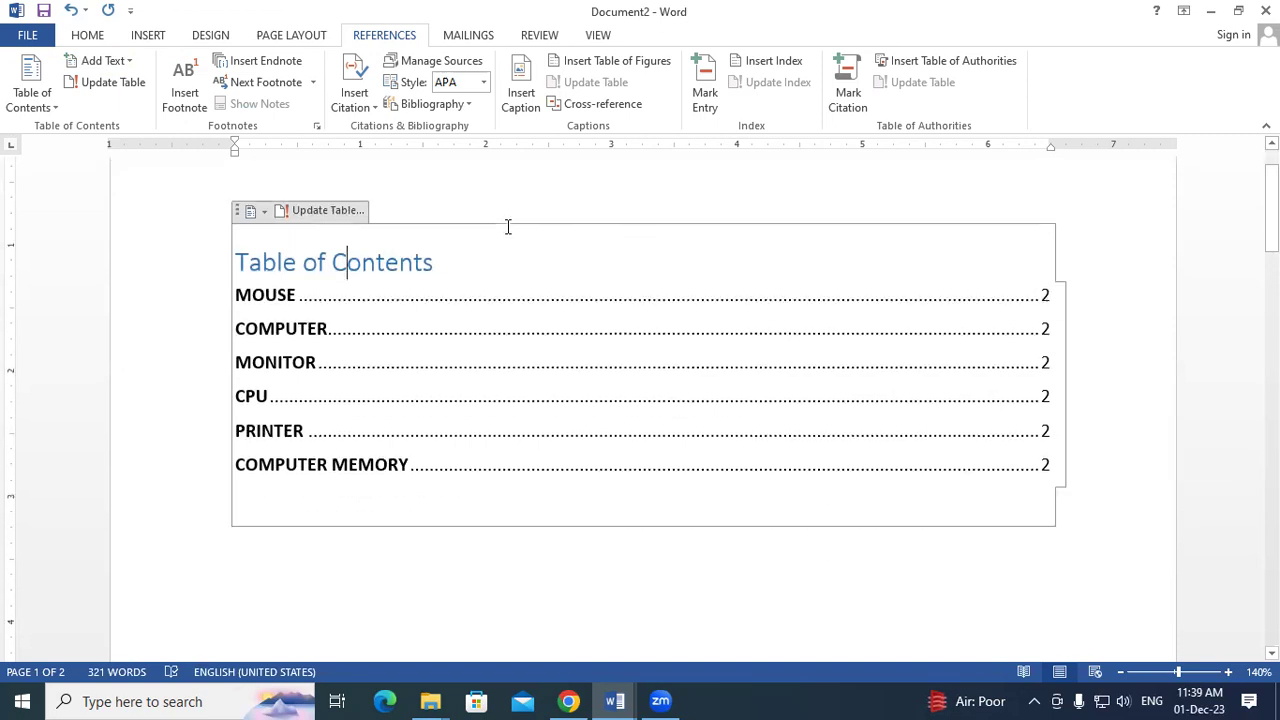
pyautogui.scroll(3, 507, 226)
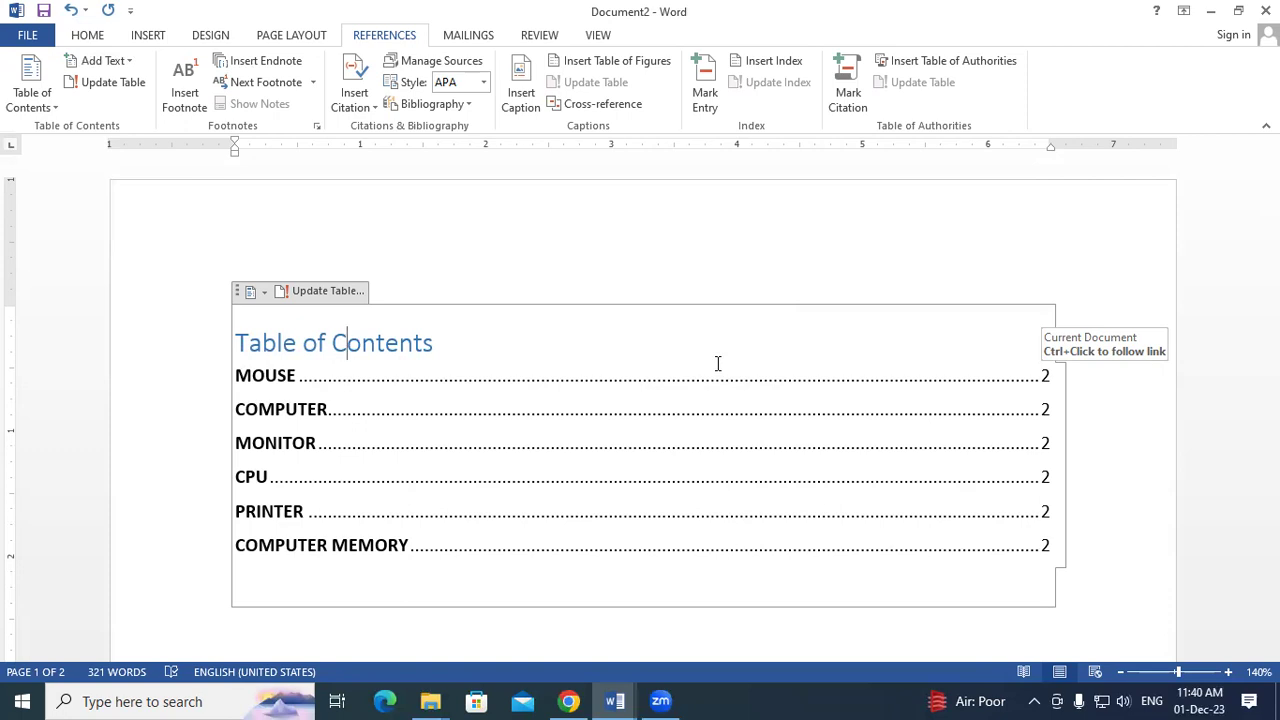
# Step: Create a new blank document and fill it with sample paragraphs using =RAND()
pyautogui.hotkey('ctrl', 'n')
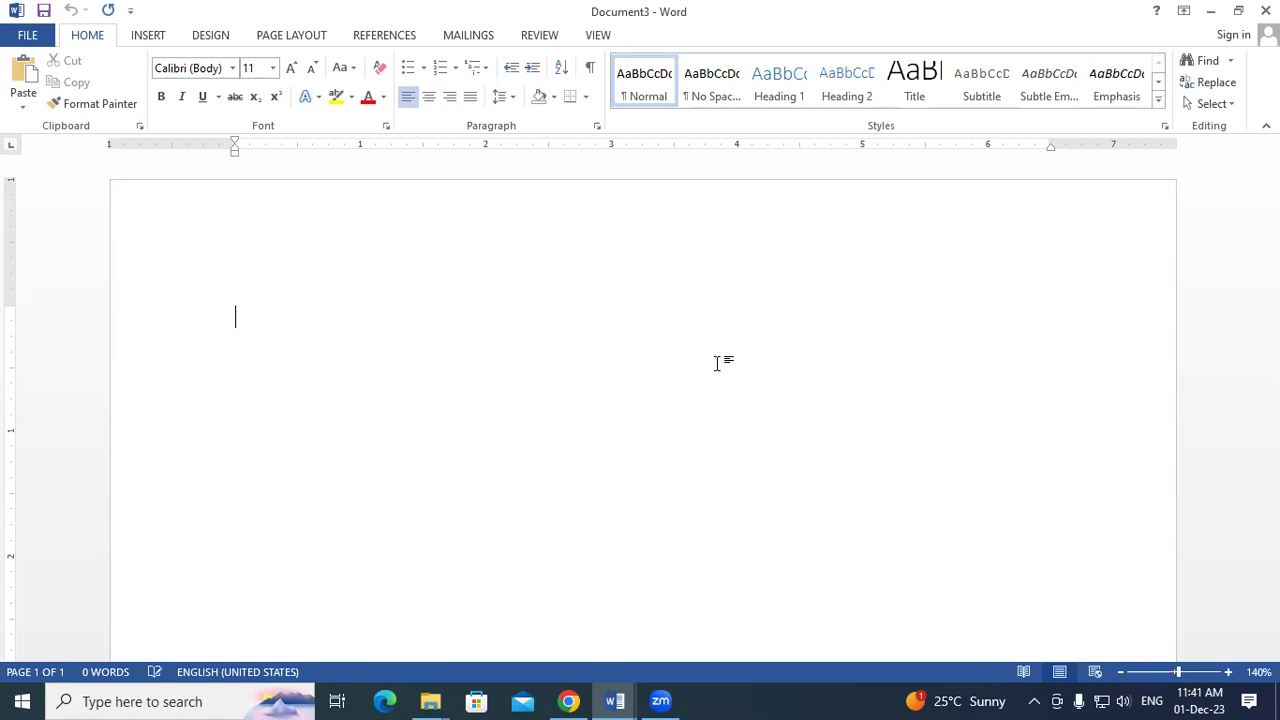
pyautogui.write('=')
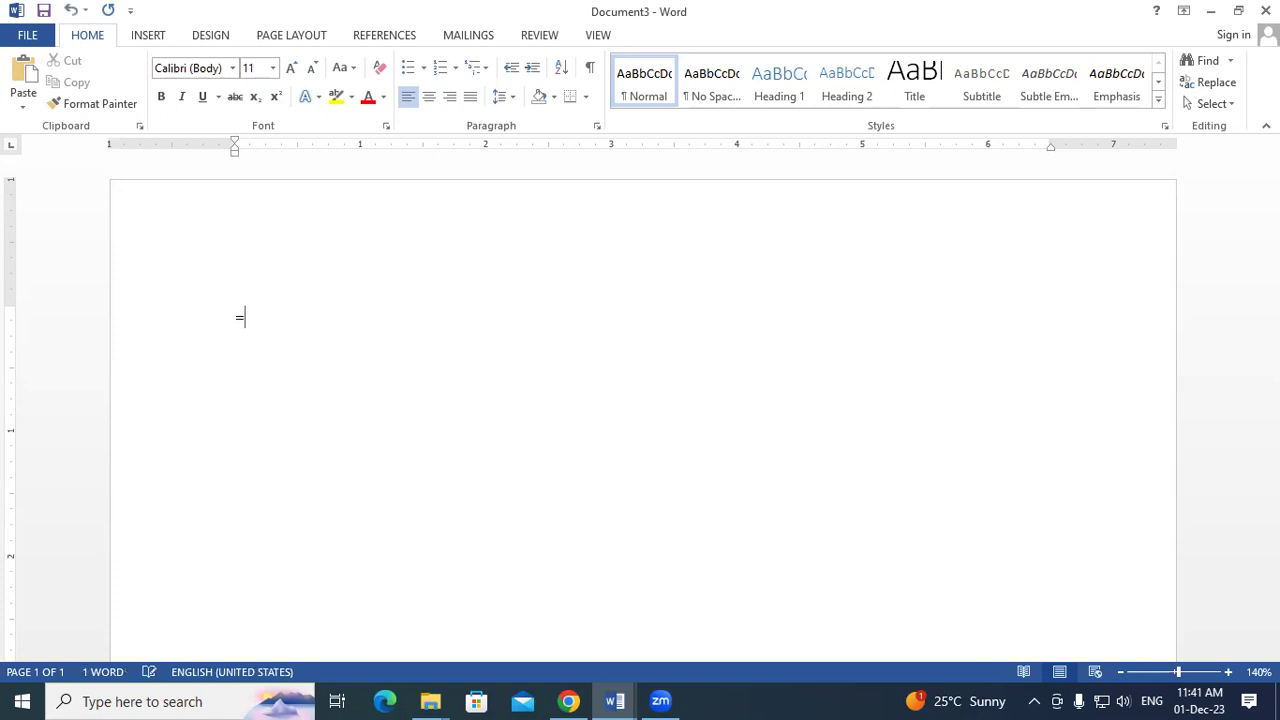
pyautogui.write('RAND()')
pyautogui.press('Return')
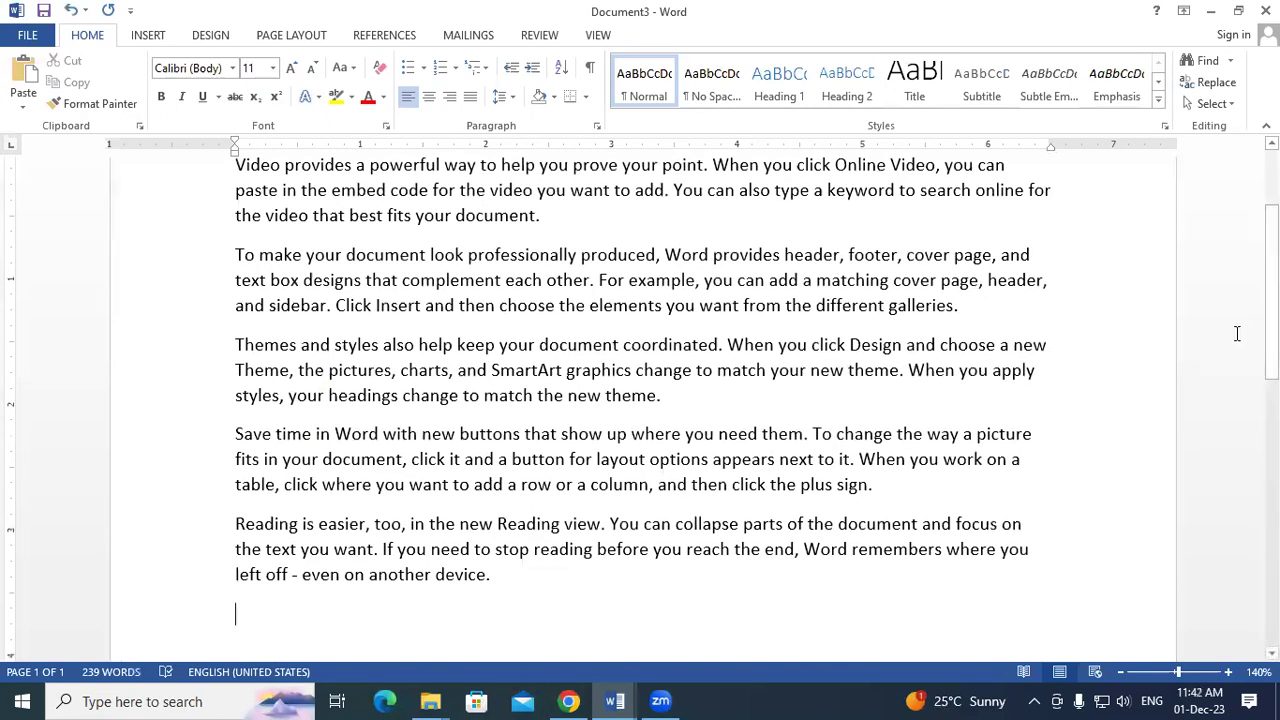
pyautogui.scroll(2, 1238, 334)
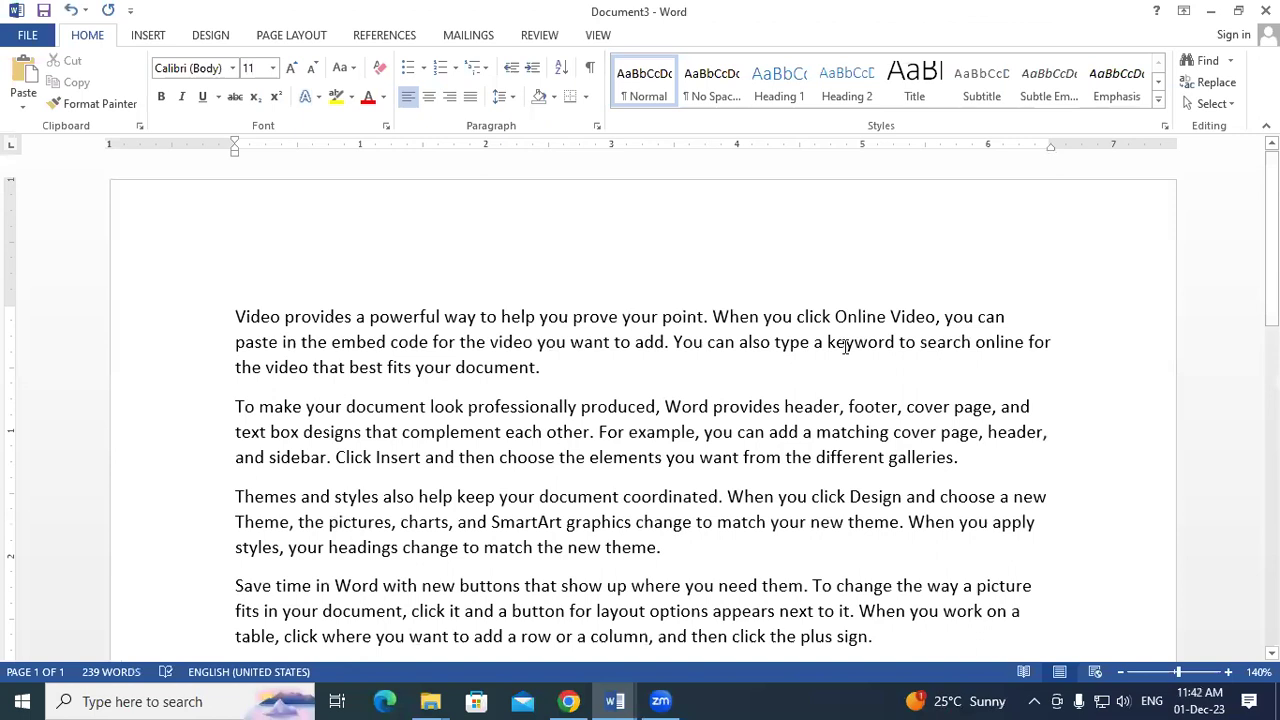
# Step: Insert MOUSE after "prove" and CPU after "video" in the first paragraph, RAM after "you" in the second, and ROM after "your" in the third
pyautogui.click(624, 316)
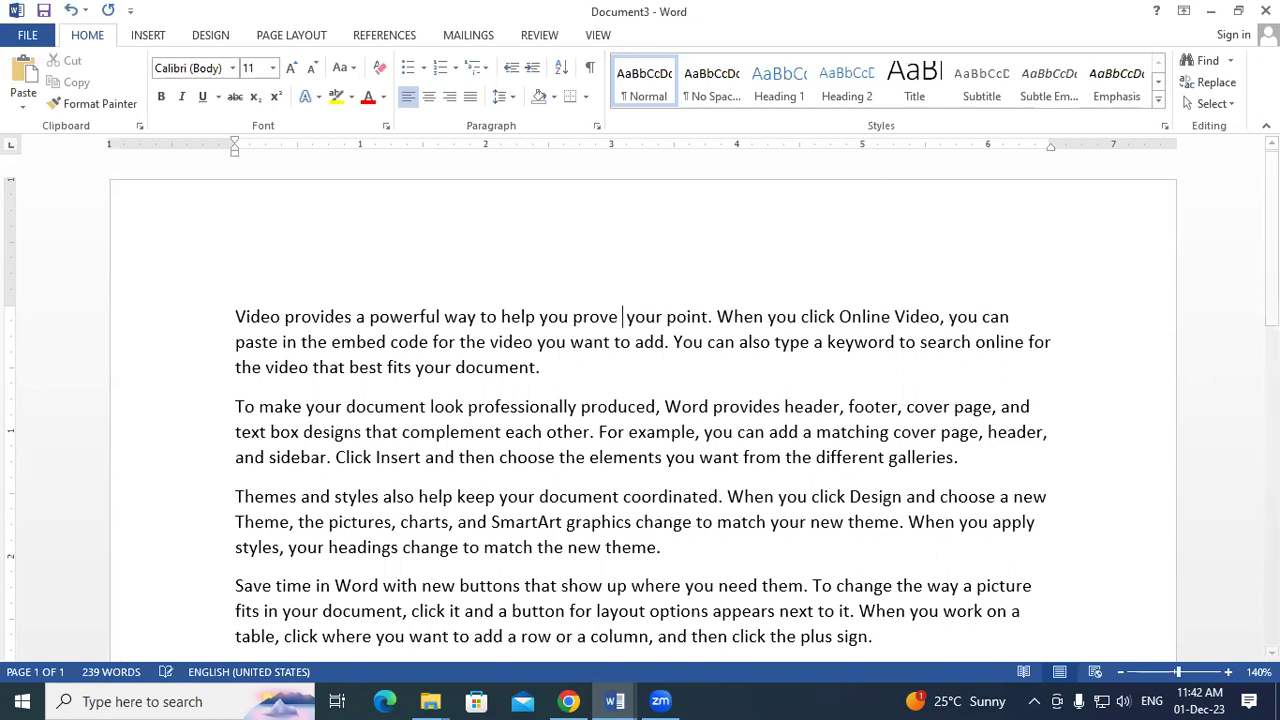
pyautogui.write('MOUSE')
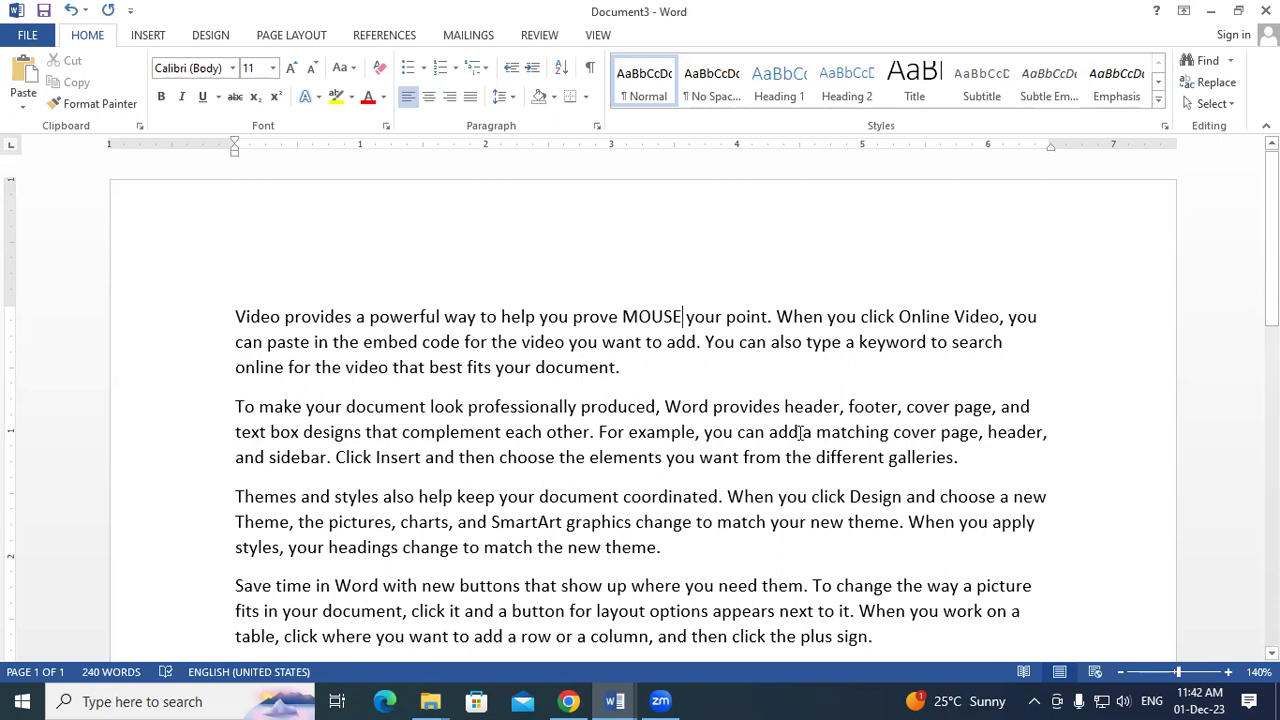
pyautogui.click(565, 342)
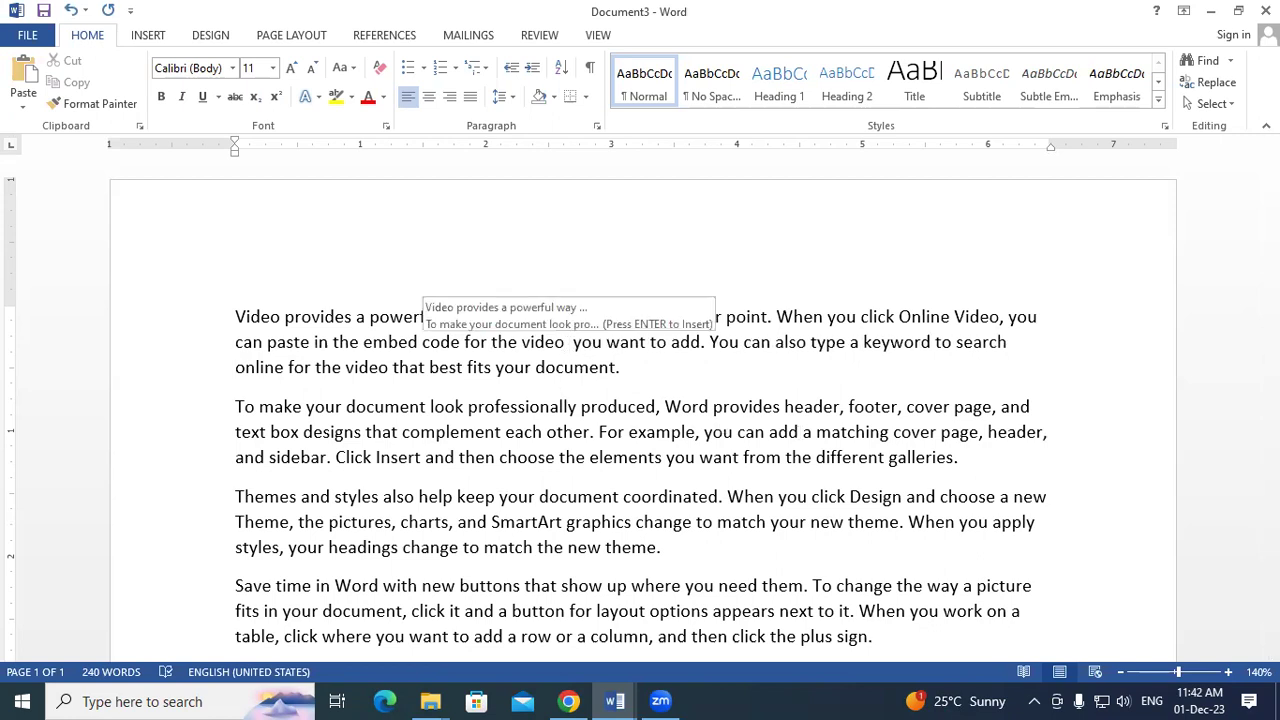
pyautogui.write('CPU')
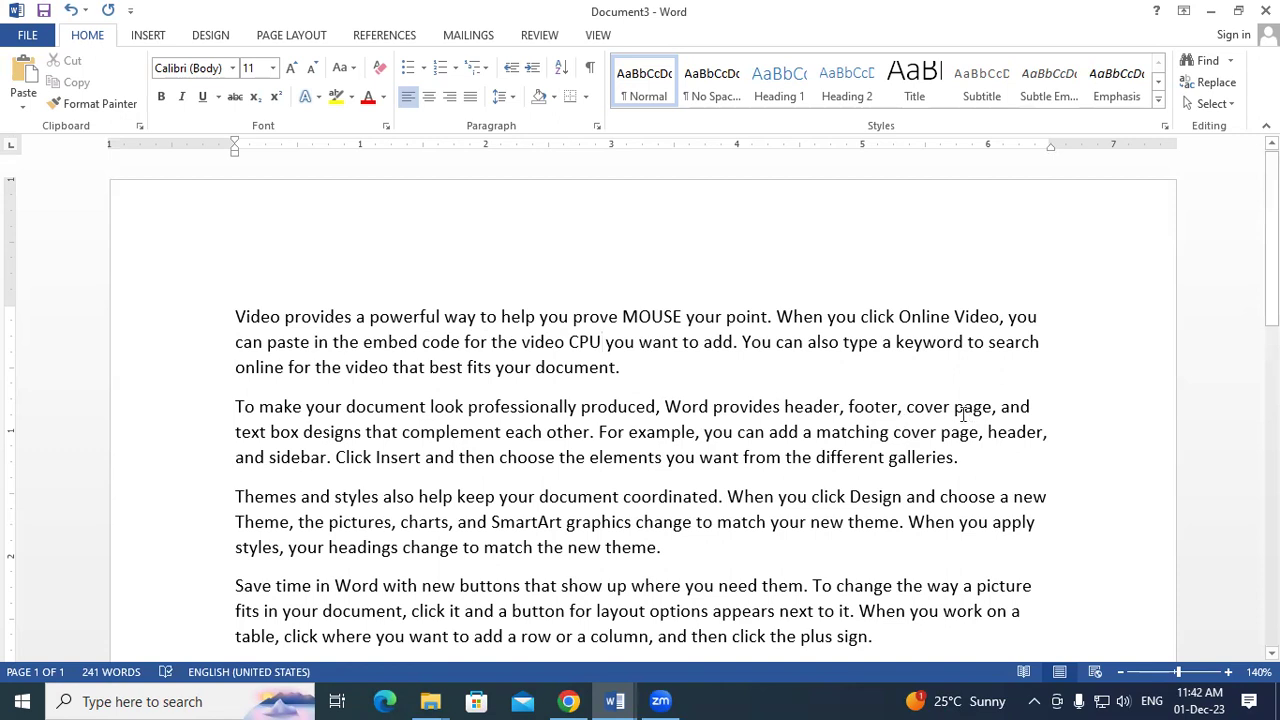
pyautogui.click(732, 432)
pyautogui.write('RAM')
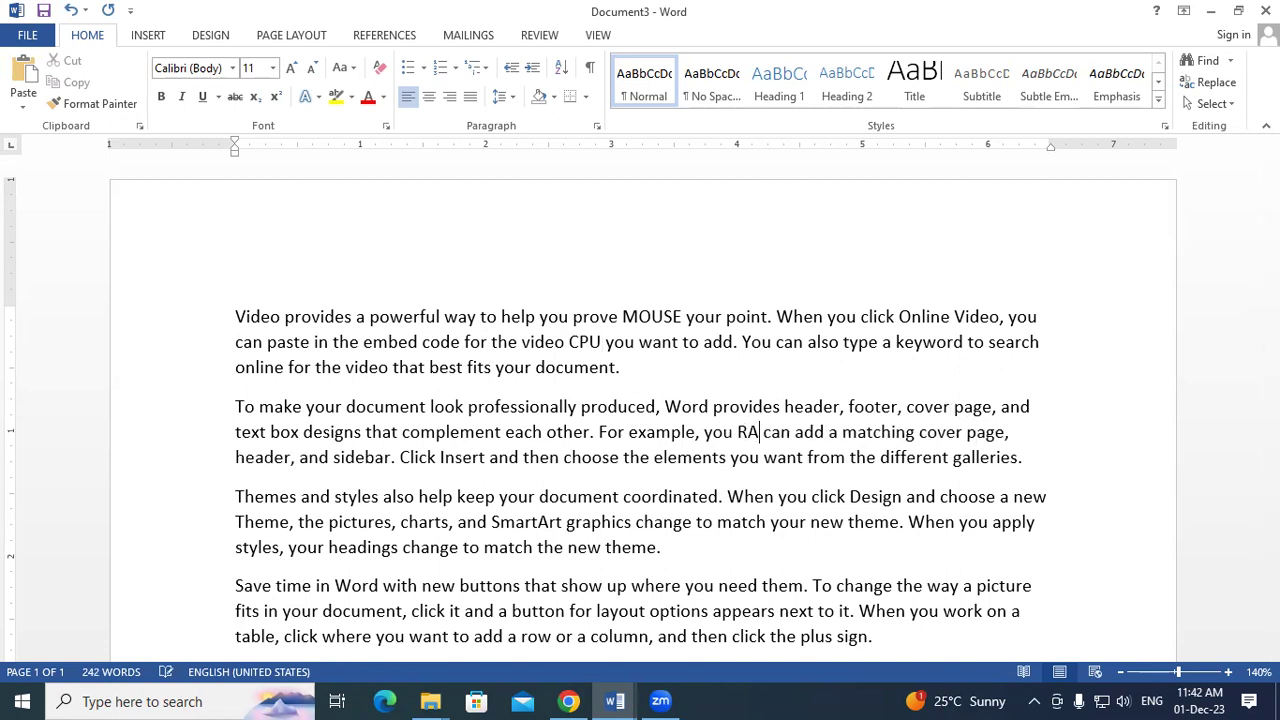
pyautogui.click(536, 496)
pyautogui.write('ROM')
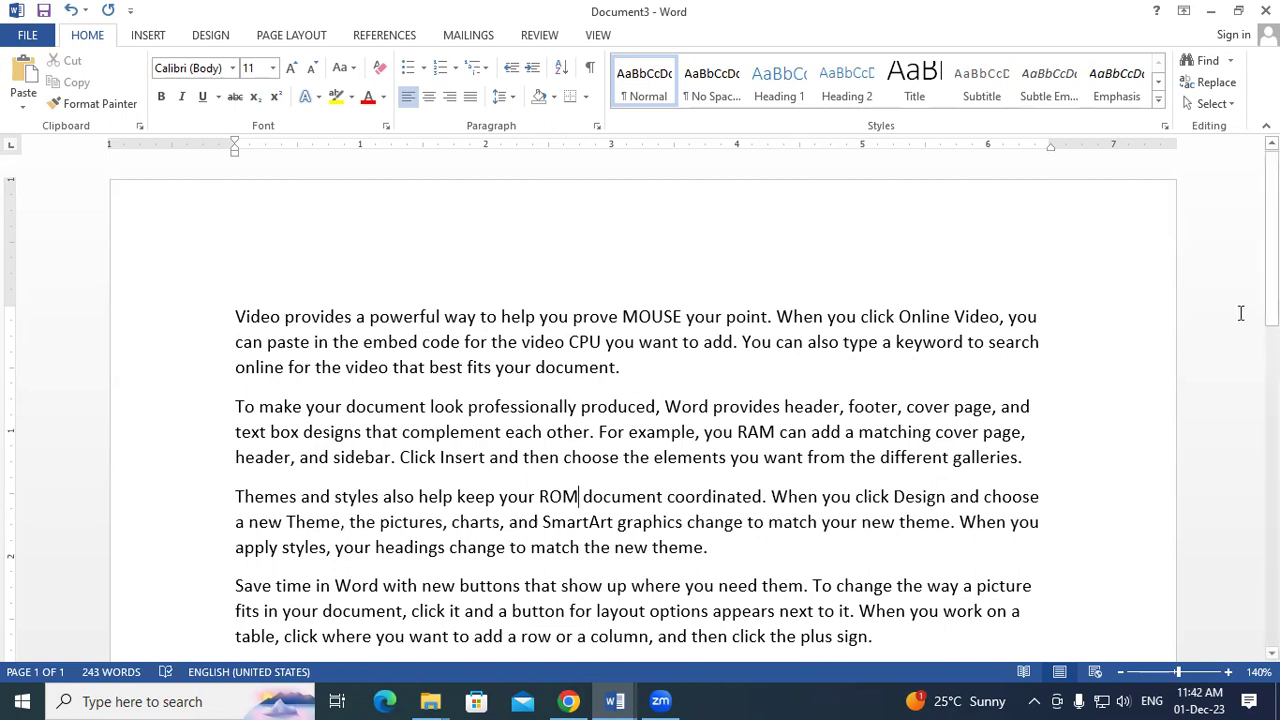
# Step: Format the word MOUSE in the first paragraph as 14 pt, bold and red
pyautogui.moveTo(622, 316); pyautogui.dragTo(683, 316)
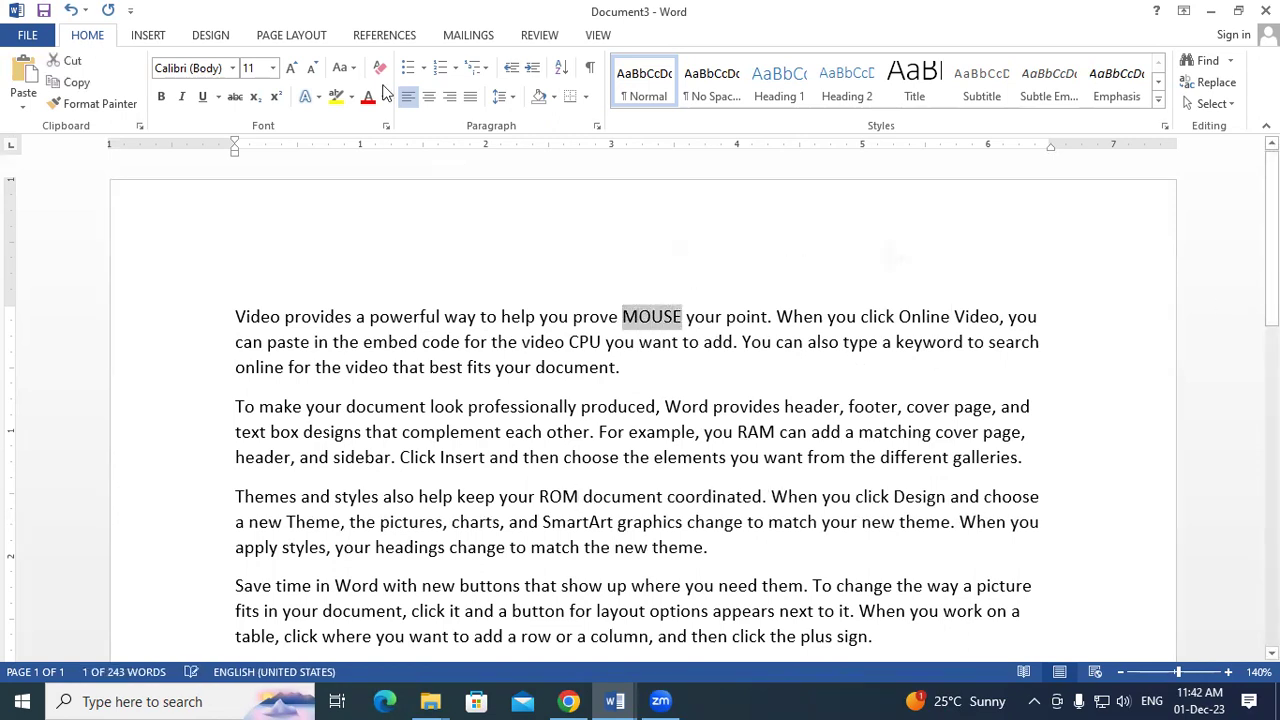
pyautogui.click(294, 62)
pyautogui.click(294, 62)
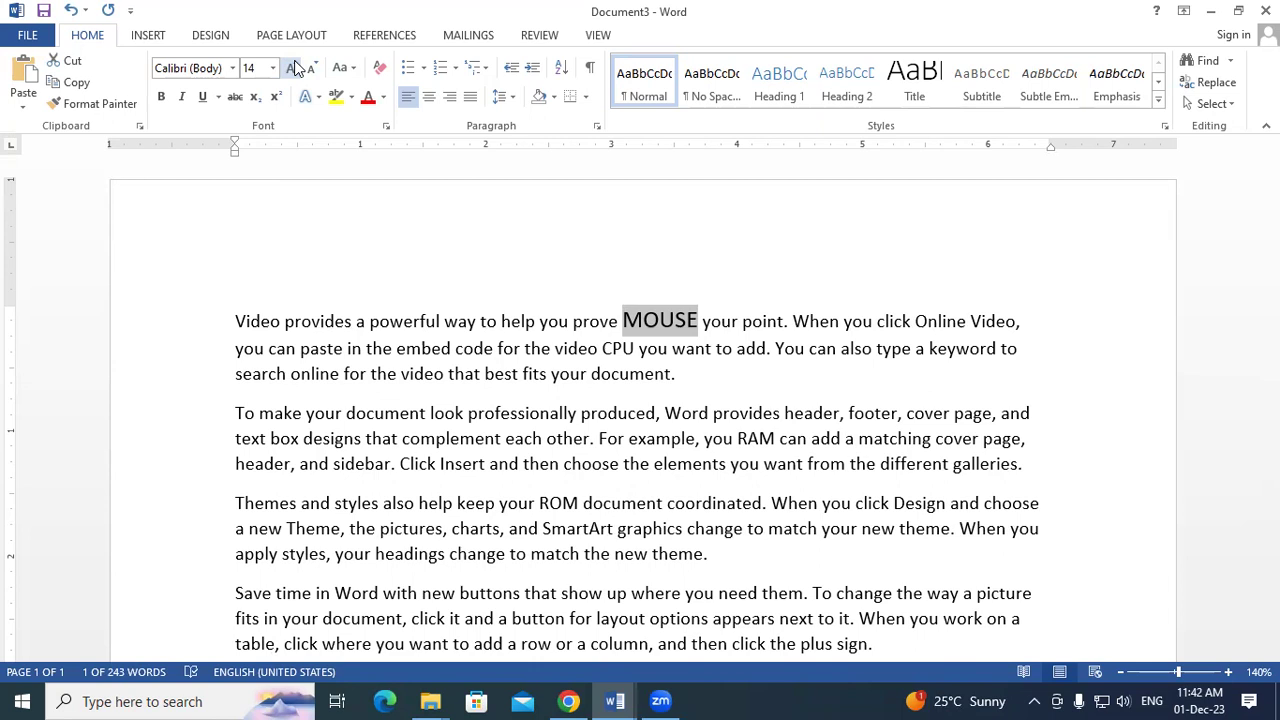
pyautogui.click(162, 98)
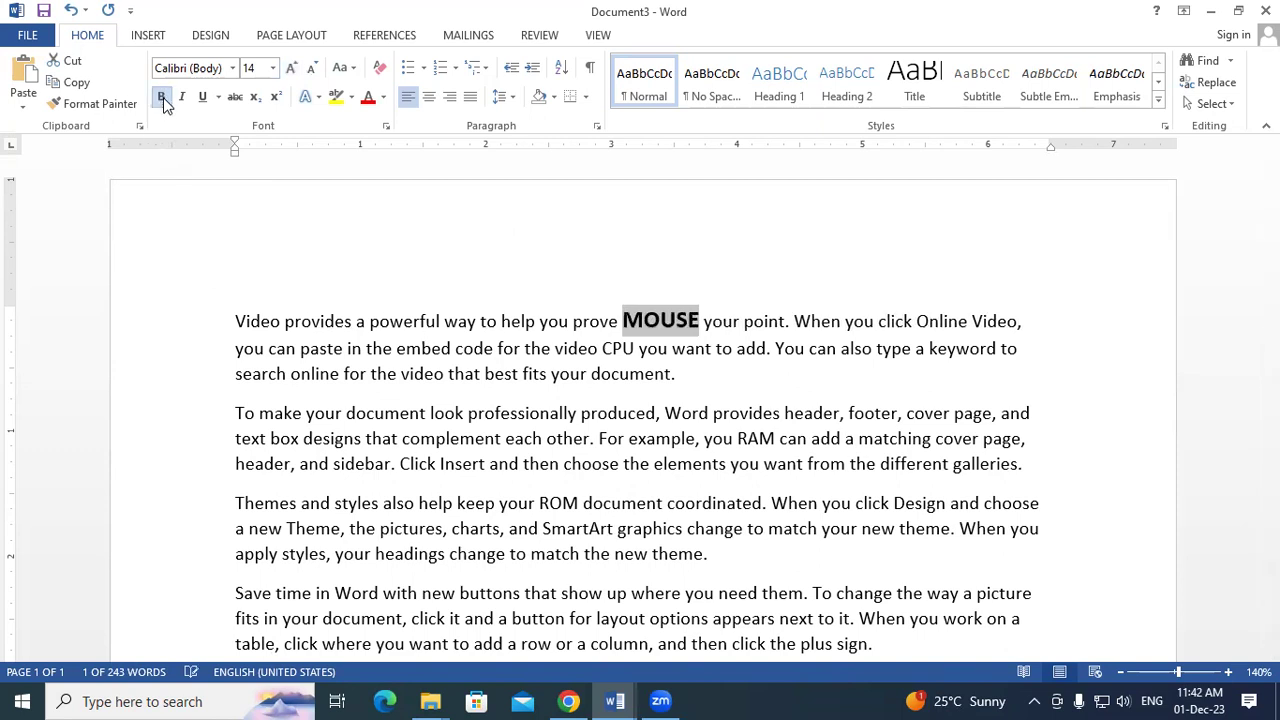
pyautogui.click(368, 97)
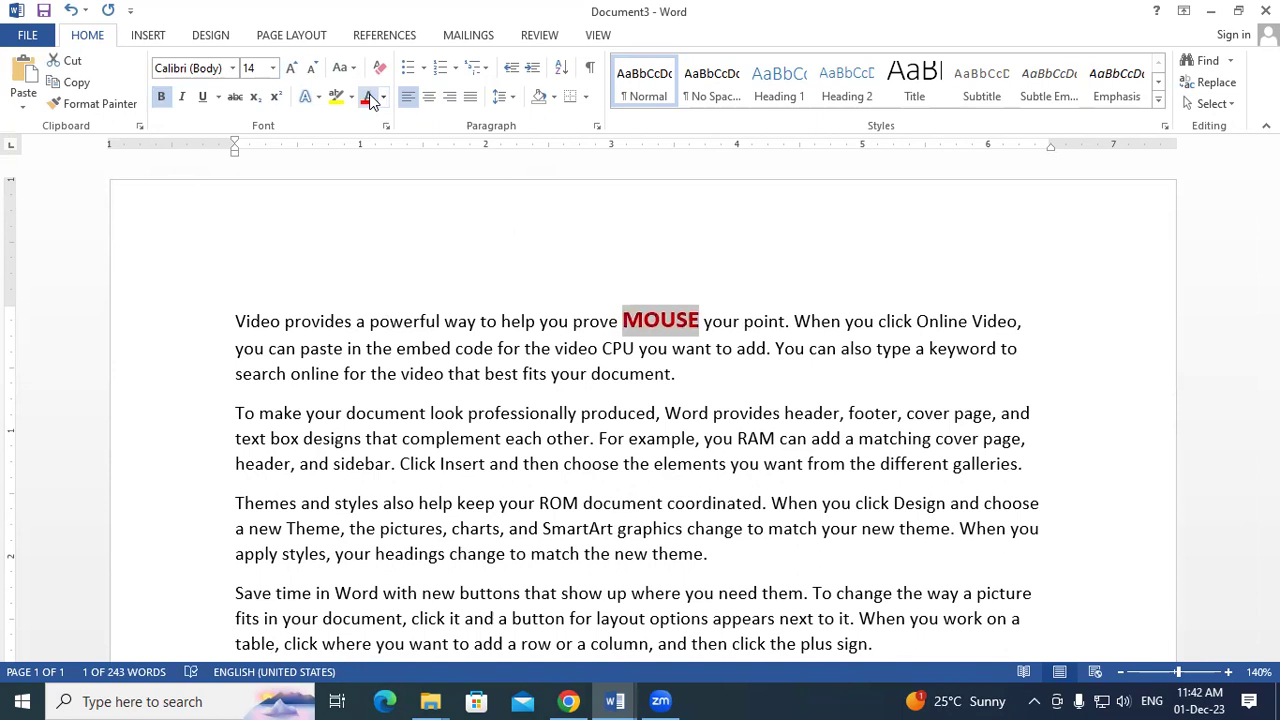
# Step: Copy the formatting of MOUSE onto the words CPU, RAM and ROM with Format Painter
pyautogui.click(98, 104)
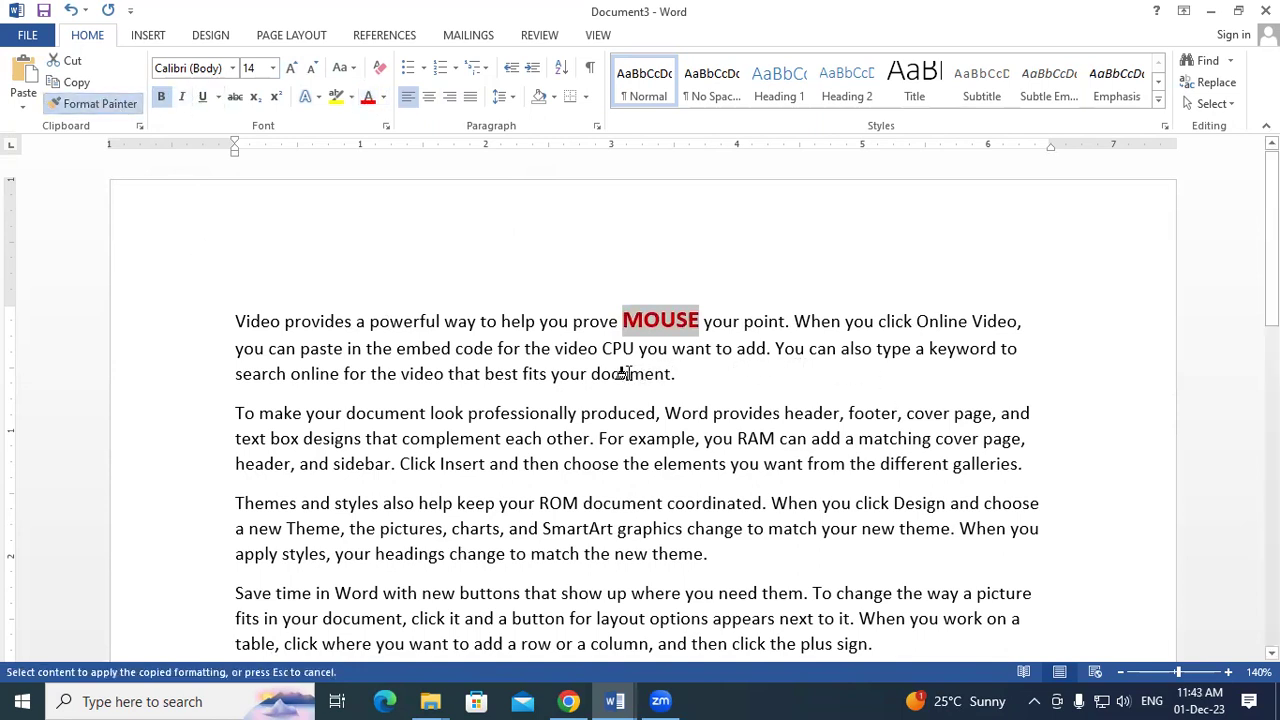
pyautogui.moveTo(601, 349); pyautogui.dragTo(630, 351)
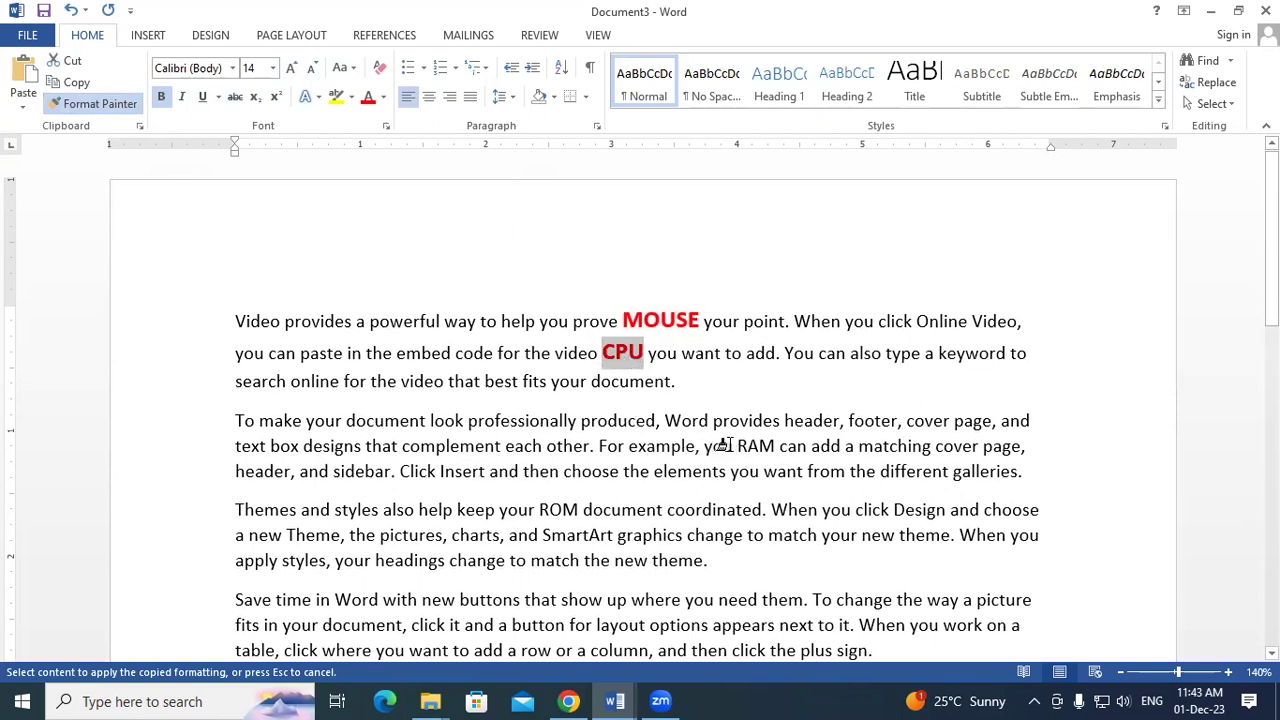
pyautogui.moveTo(733, 446); pyautogui.dragTo(777, 446)
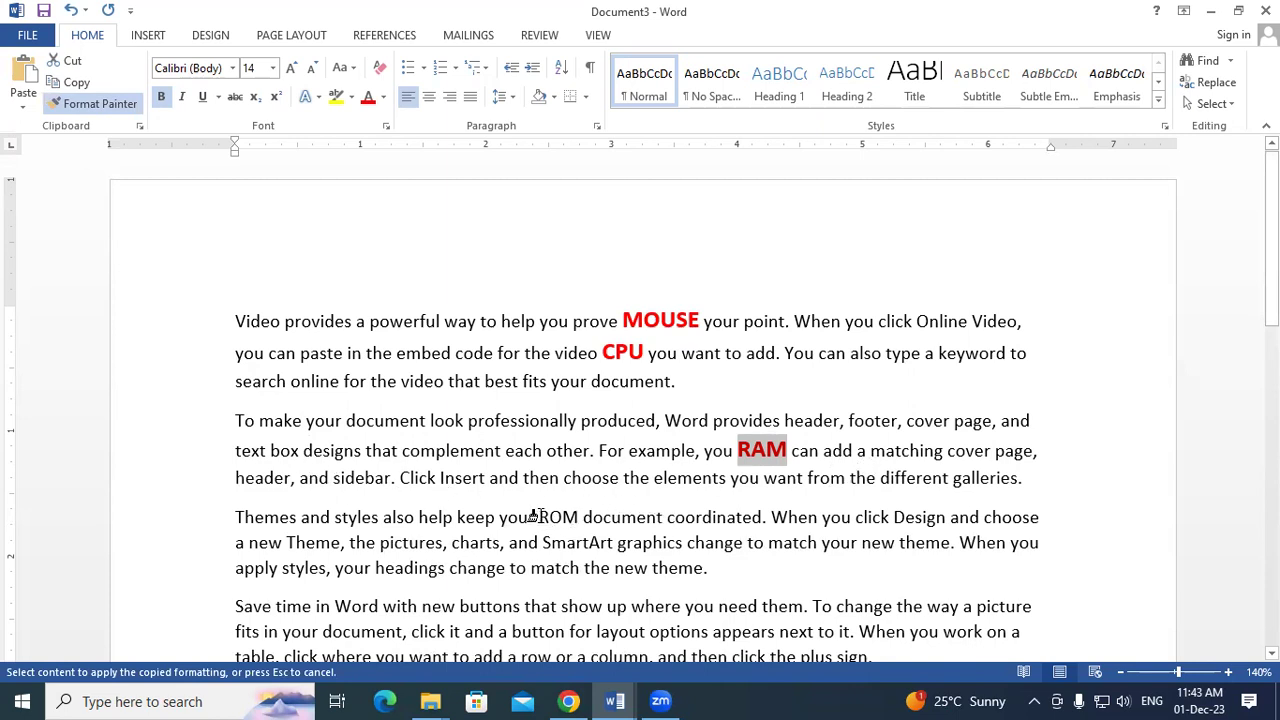
pyautogui.moveTo(538, 517); pyautogui.dragTo(579, 517)
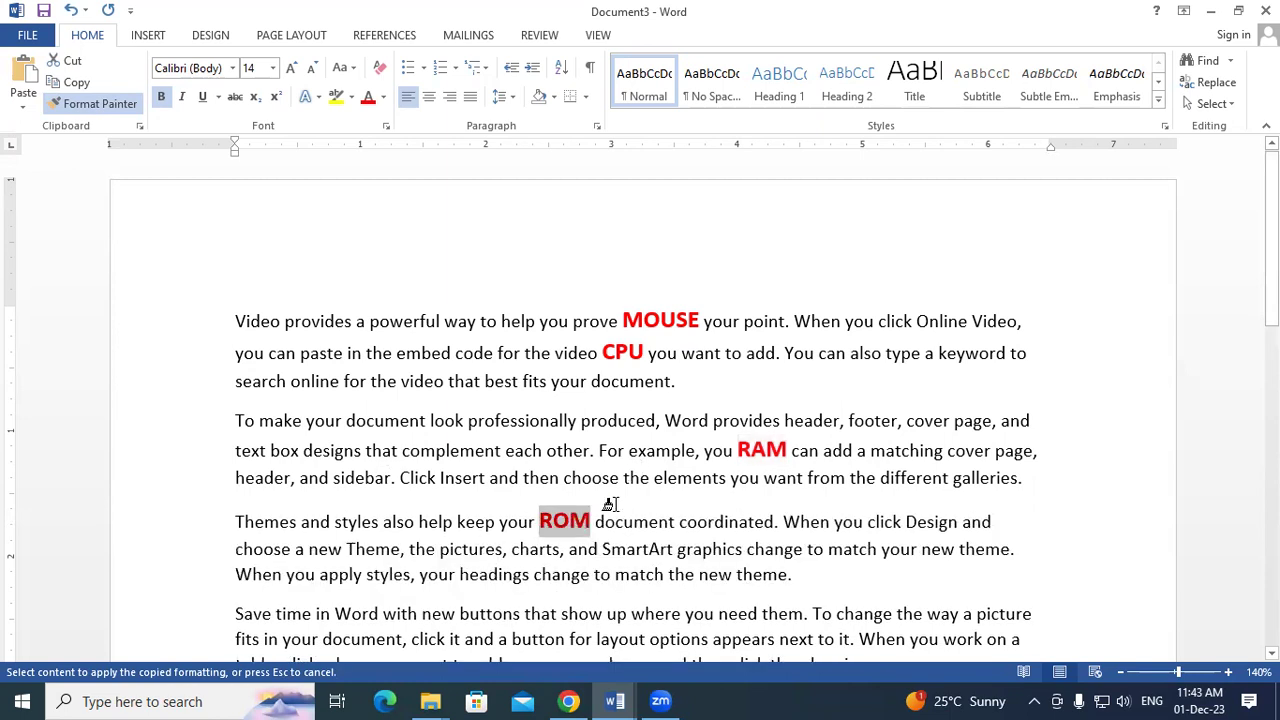
pyautogui.click(85, 105)
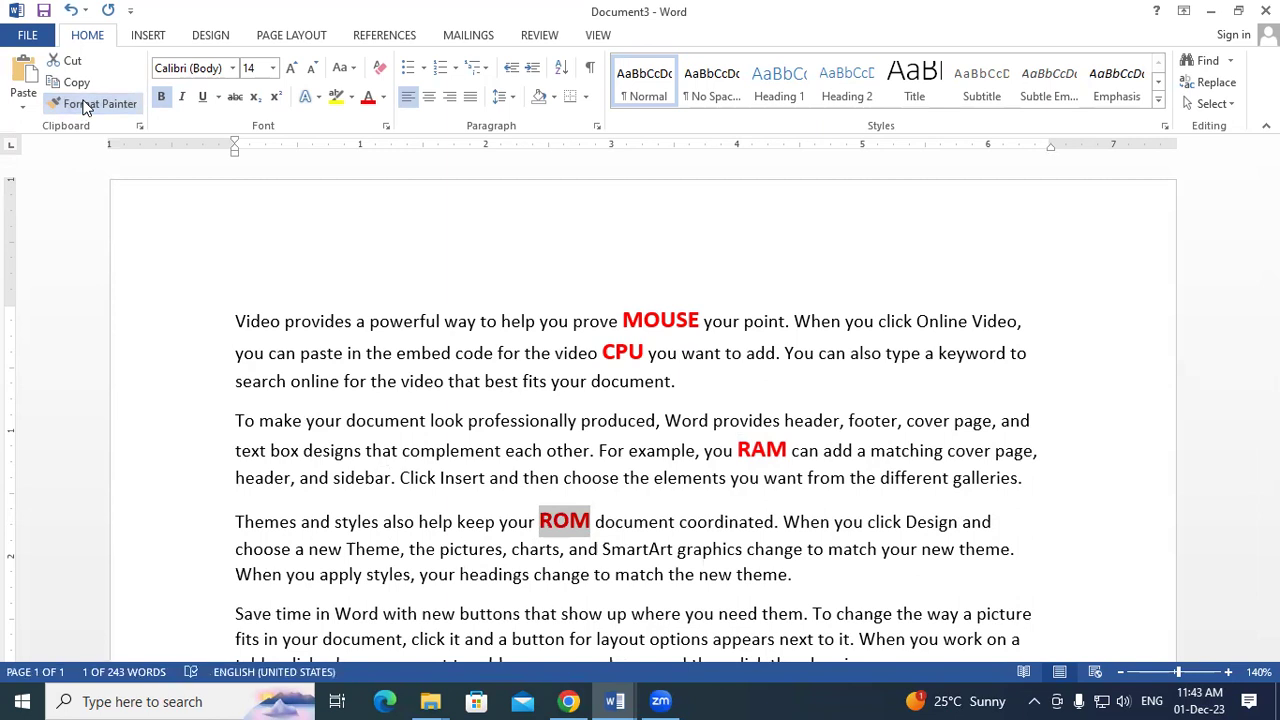
# Step: Add a footnote to MOUSE in the first paragraph with the text POINTING INPUT DEVICE
pyautogui.click(147, 35)
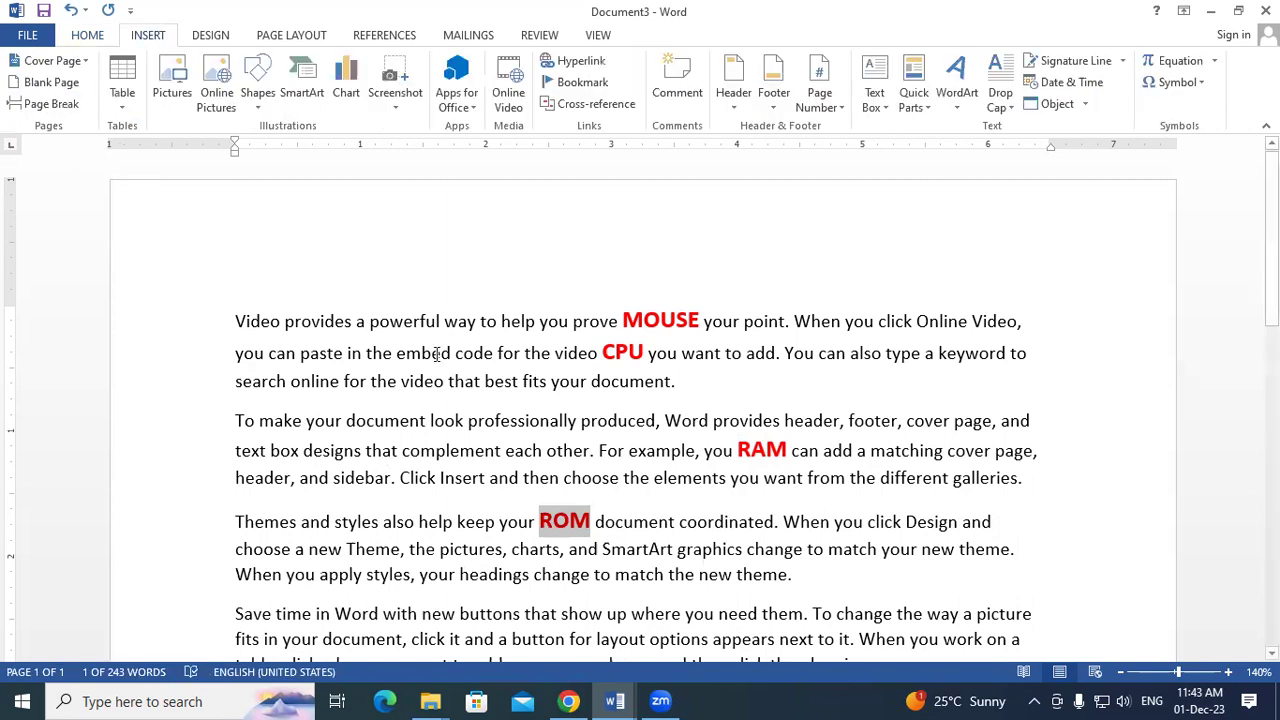
pyautogui.scroll(-10, 430, 370)
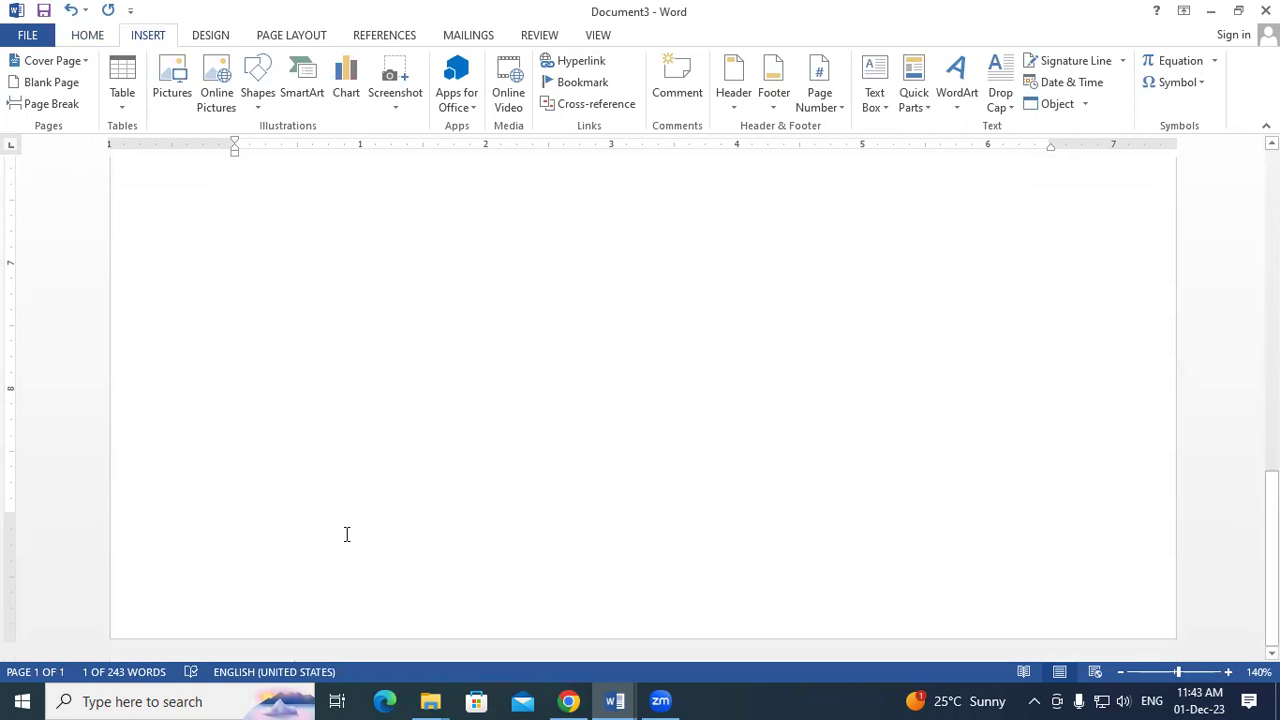
pyautogui.scroll(10, 347, 534)
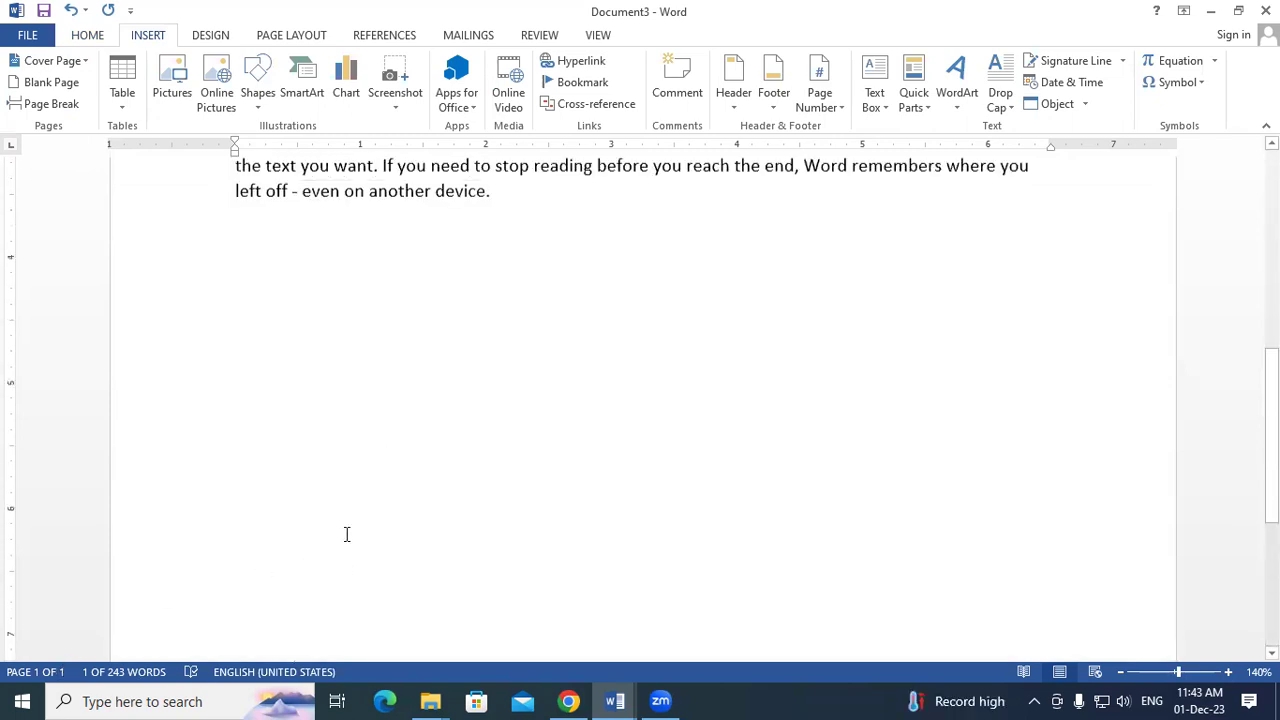
pyautogui.moveTo(622, 320); pyautogui.dragTo(700, 320)
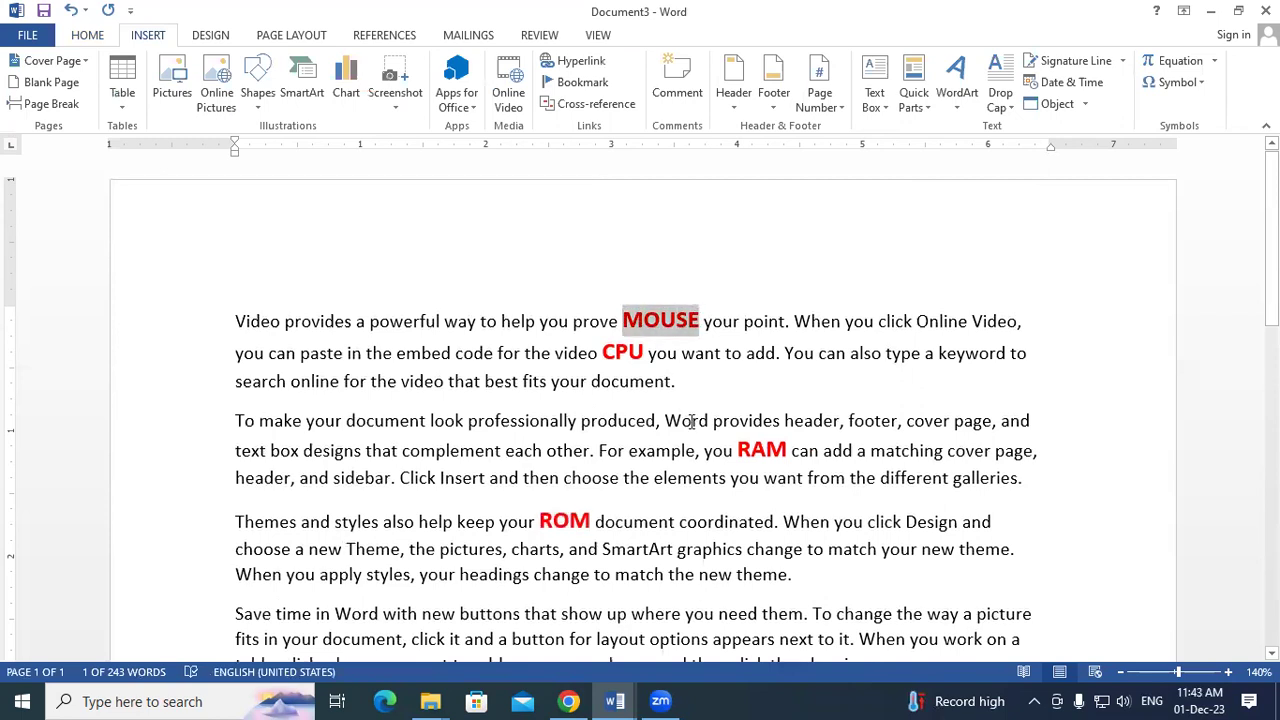
pyautogui.hotkey('ctrl', 'alt', 'f')
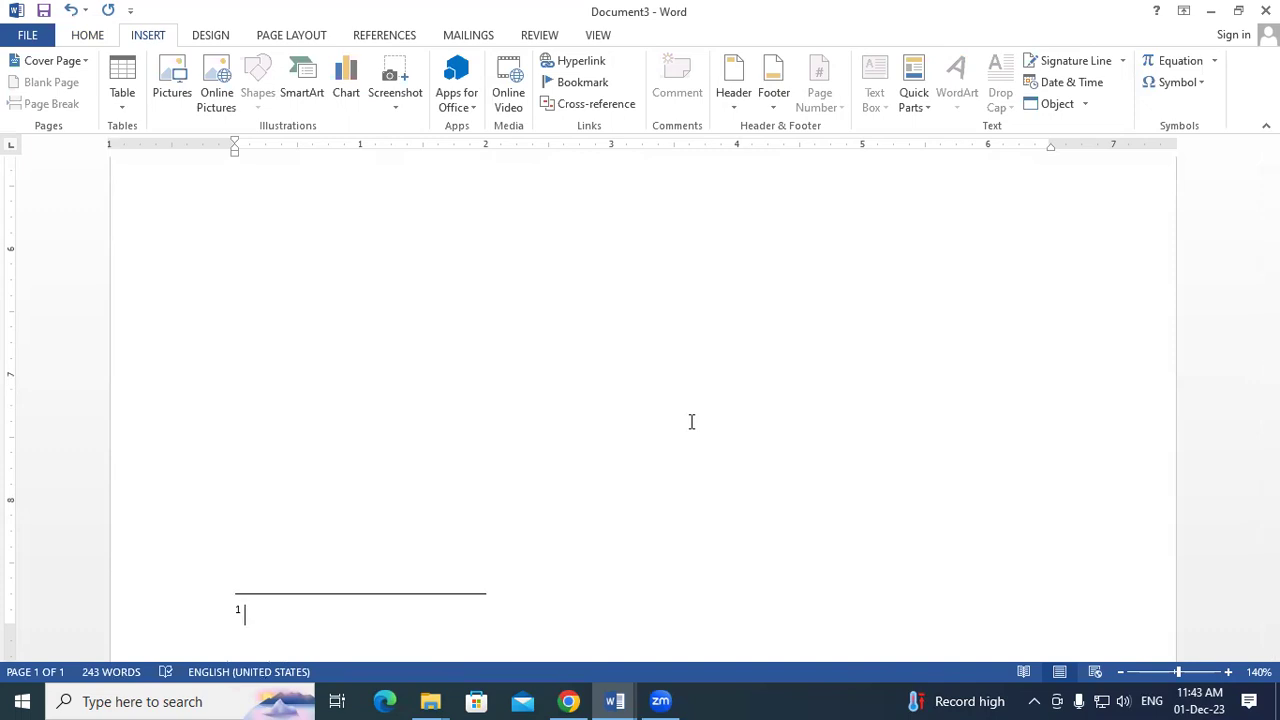
pyautogui.write('POINTING INPUT DEVICE')
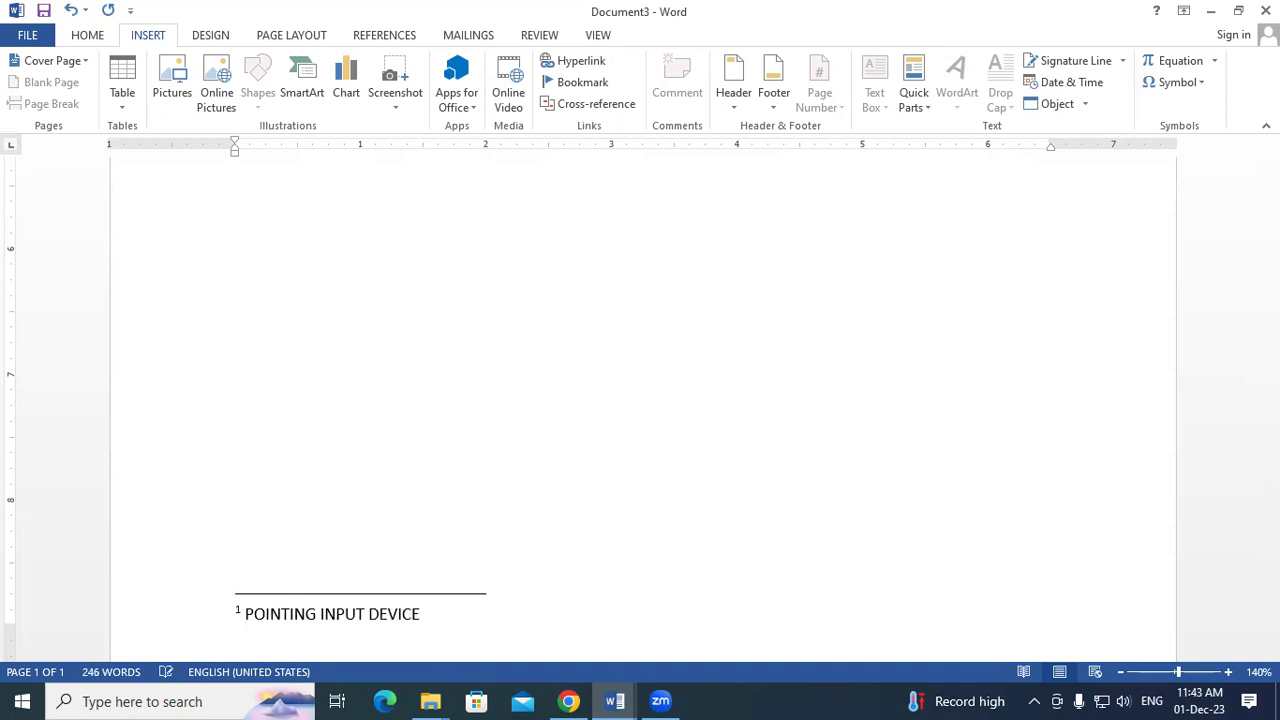
pyautogui.click(690, 422)
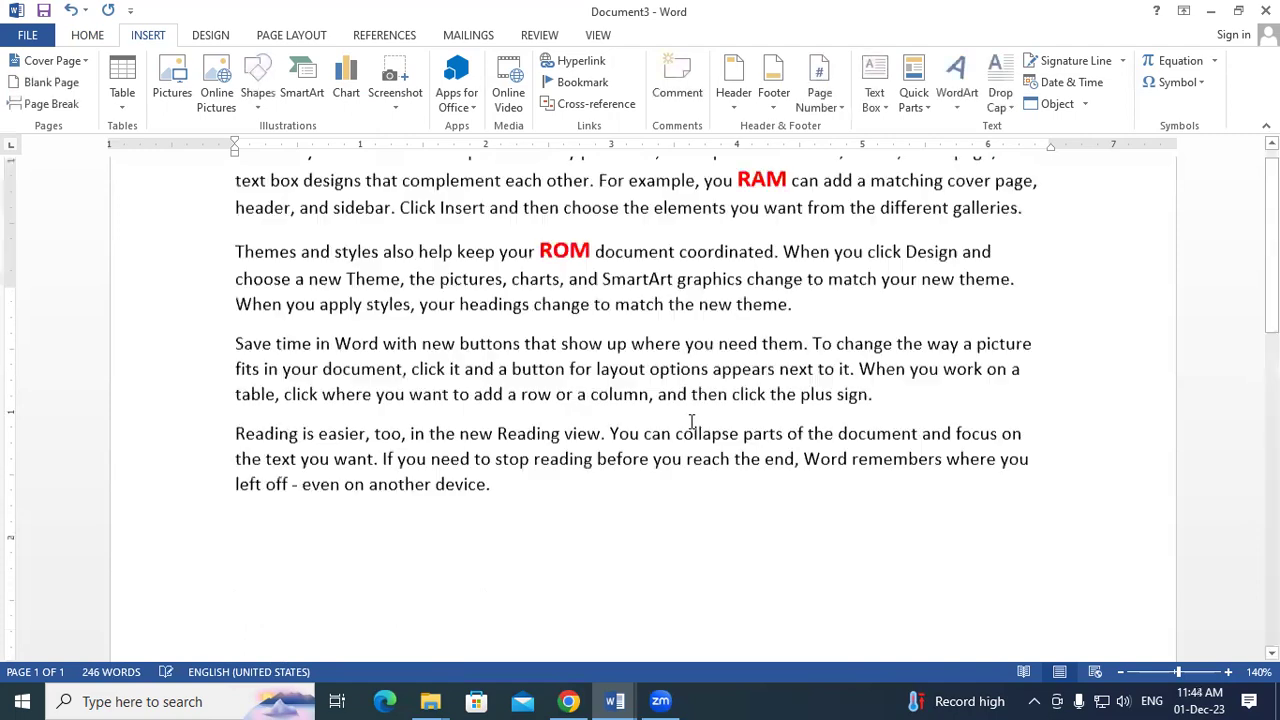
# Step: Add a footnote to CPU in the first paragraph with the text PROCESSING DEVICE
pyautogui.hotkey('ctrl', 'Home')
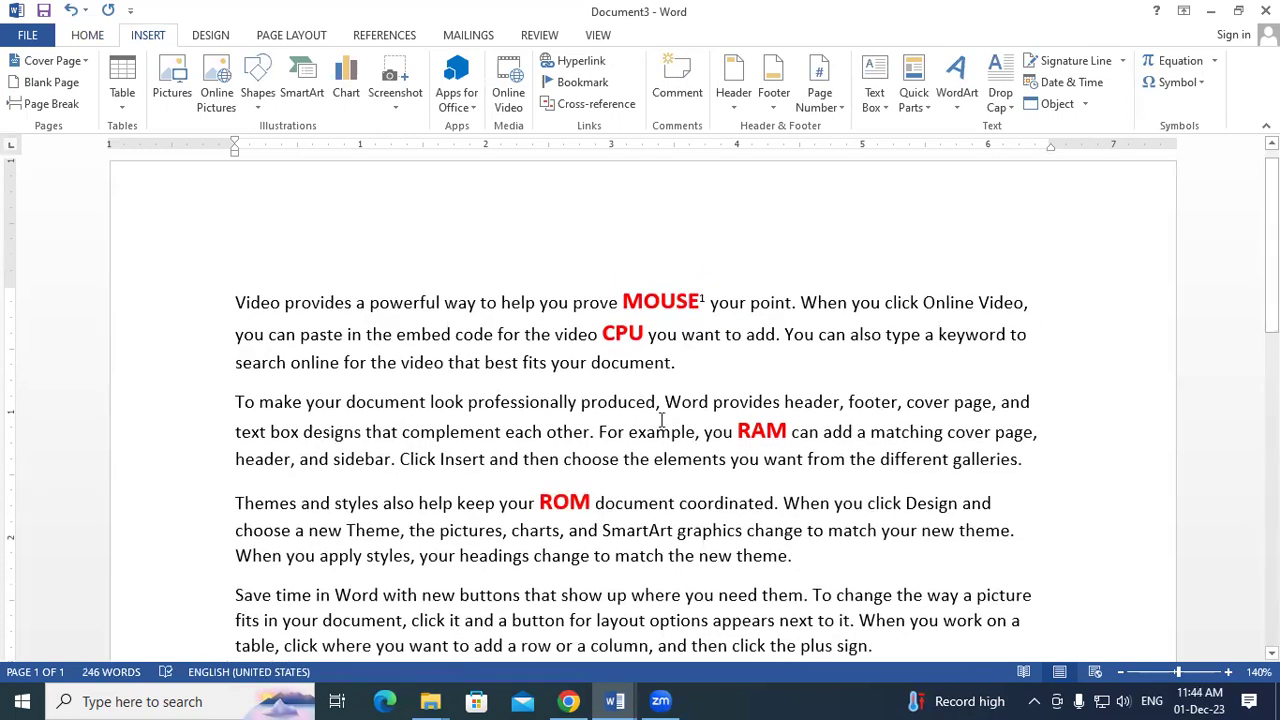
pyautogui.moveTo(601, 334); pyautogui.dragTo(645, 334)
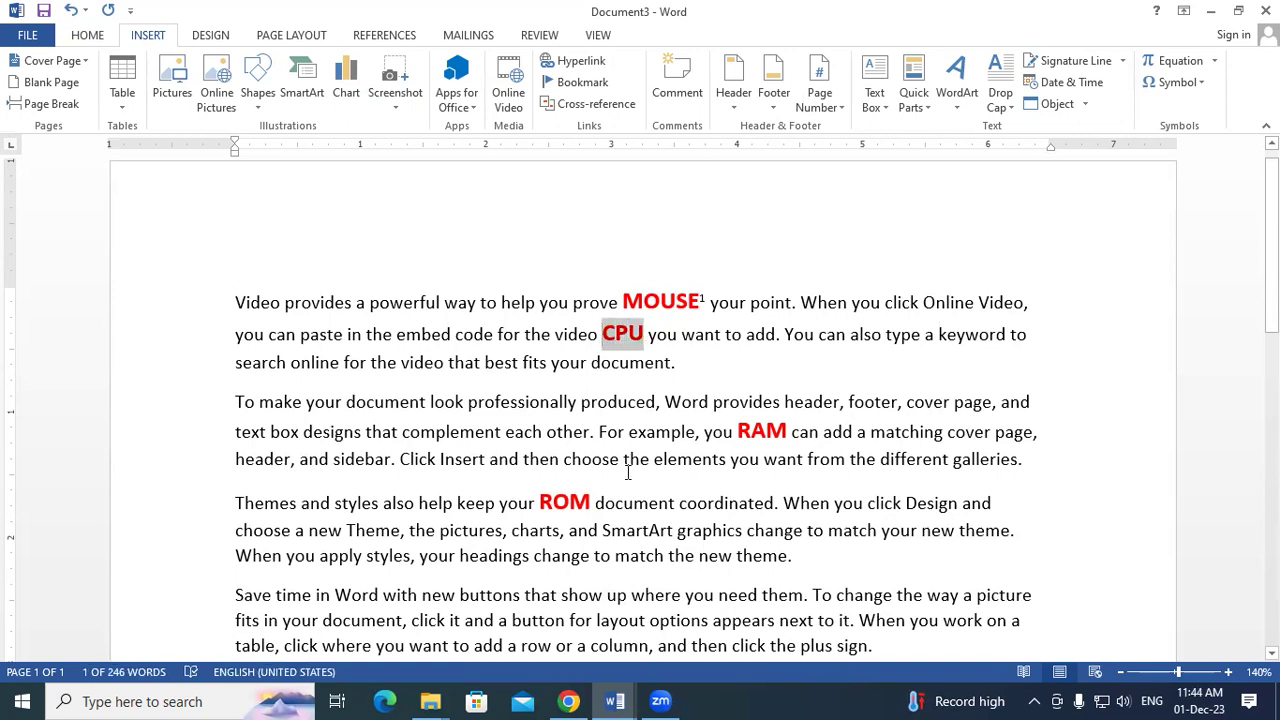
pyautogui.hotkey('ctrl', 'alt', 'f')
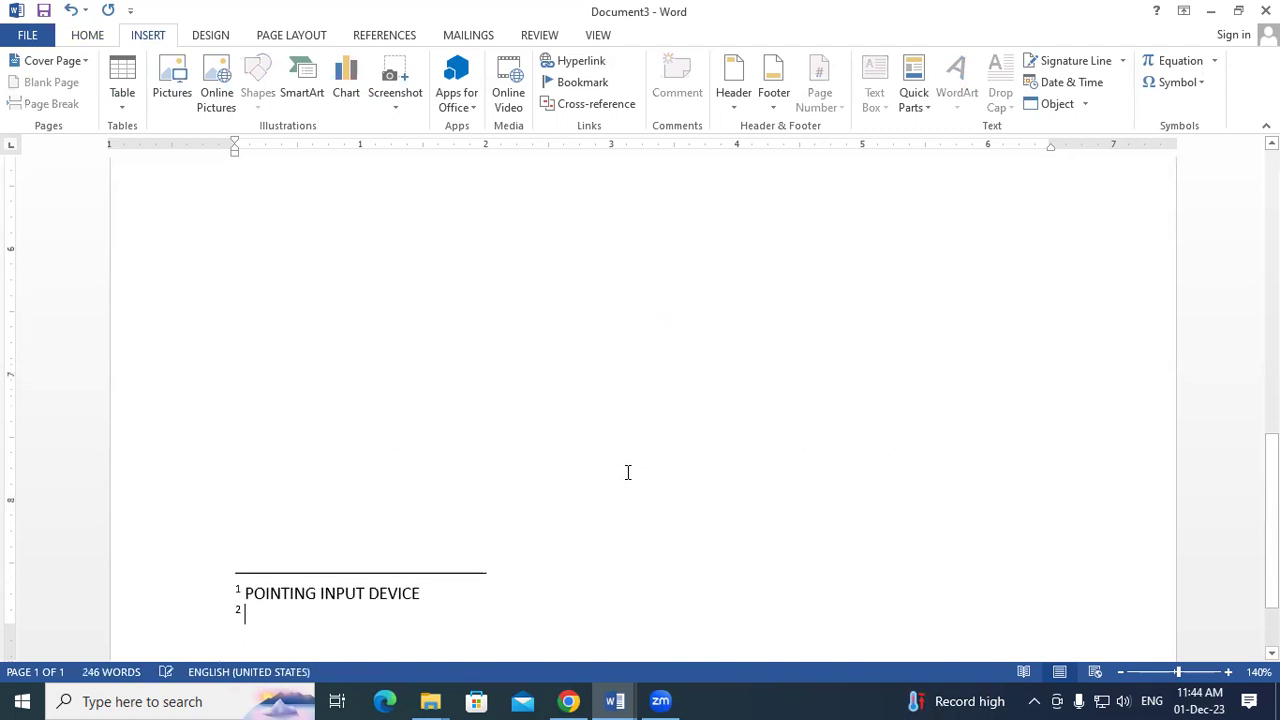
pyautogui.write('PROCESS')
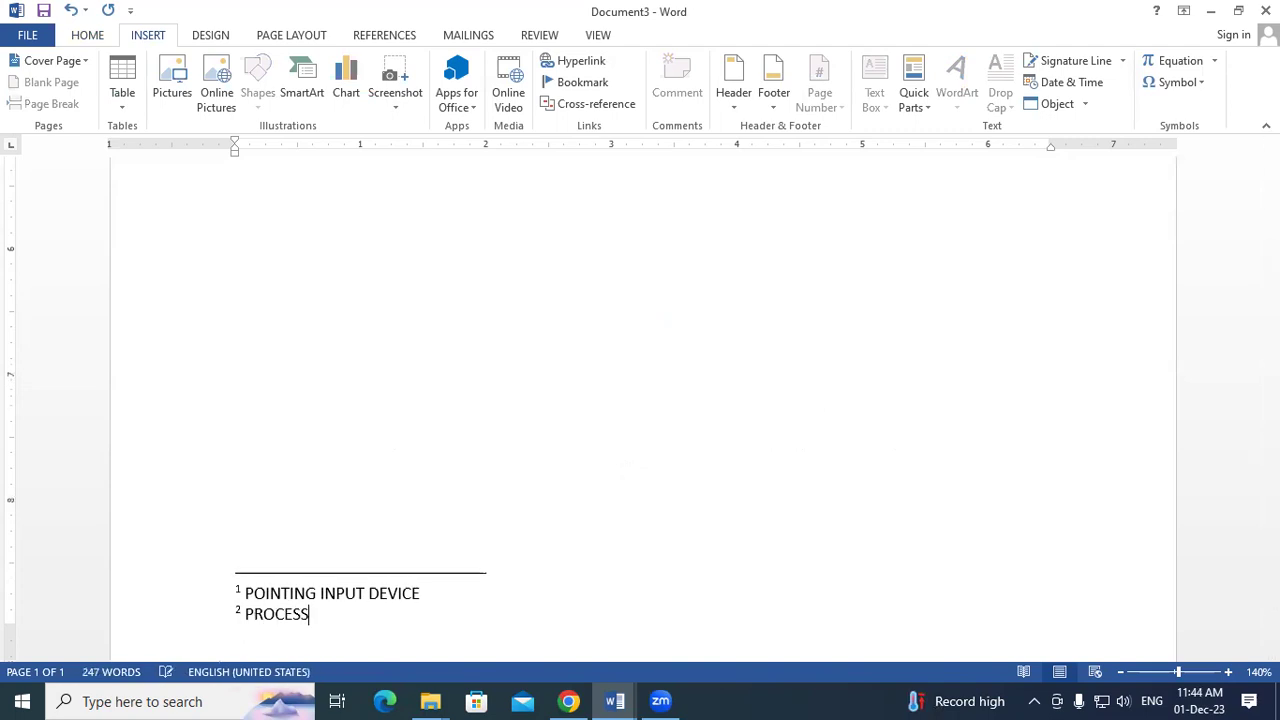
pyautogui.write('ING DEVICE')
# Step: Add a footnote to RAM in the second paragraph with the text RANDOM ACCESS MEMORY
pyautogui.hotkey('ctrl', 'Home')
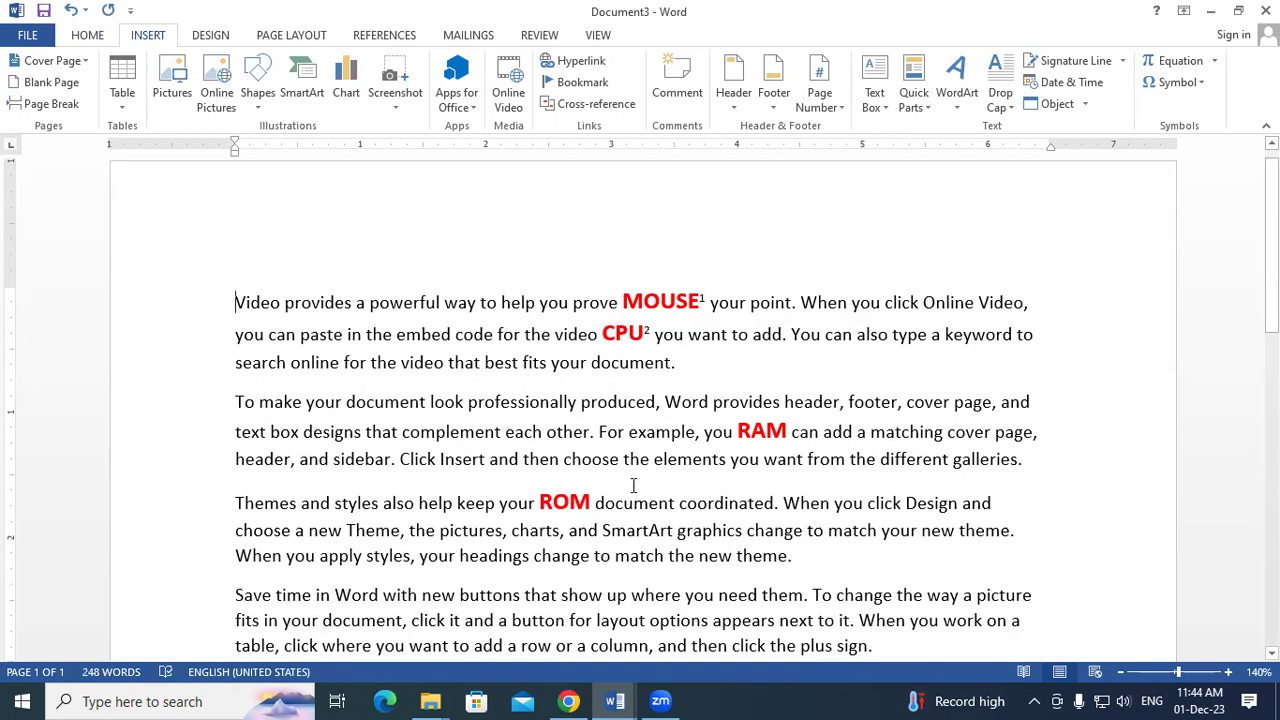
pyautogui.moveTo(737, 432); pyautogui.dragTo(787, 432)
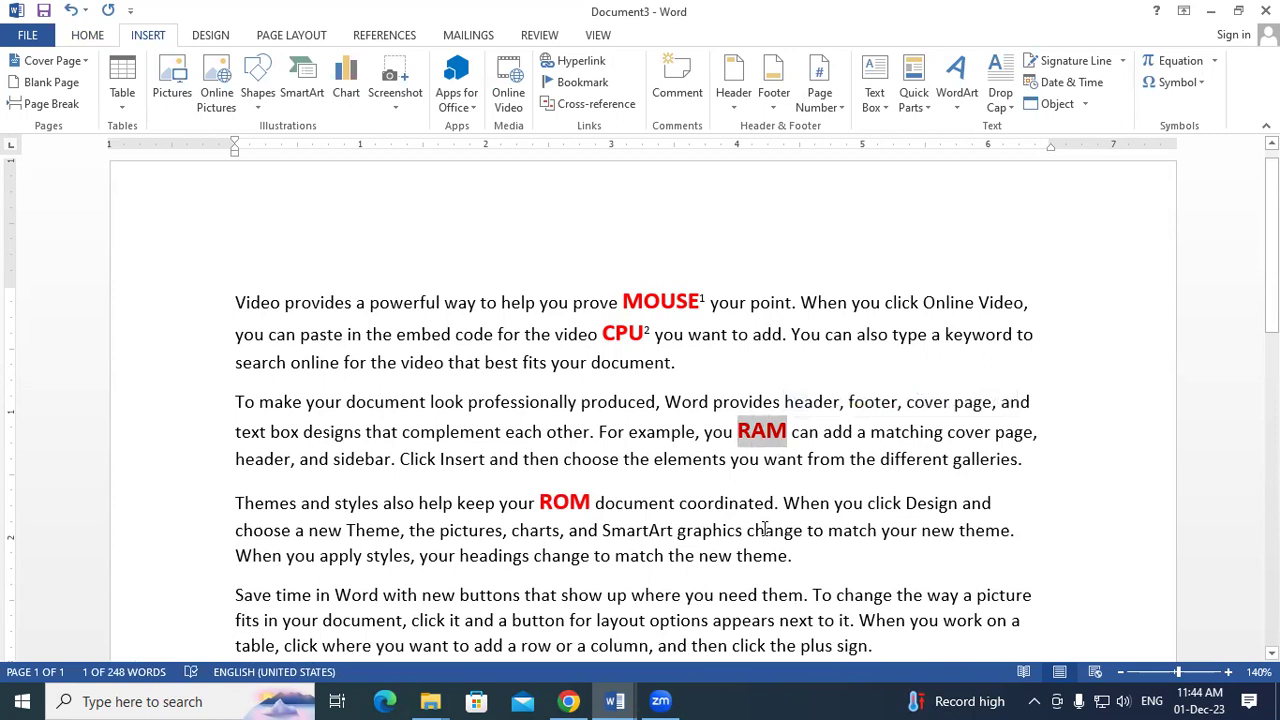
pyautogui.hotkey('ctrl', 'alt', 'f')
pyautogui.write('RANDOM ACCESS MEMORY')
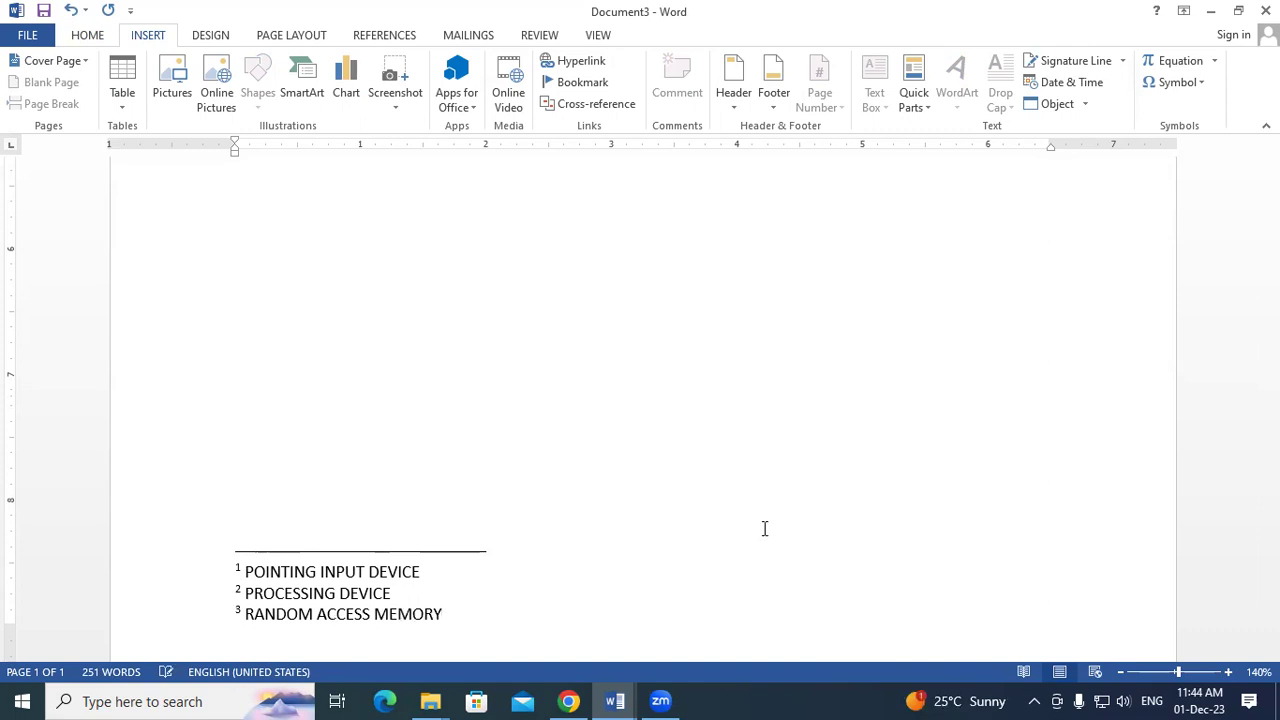
# Step: Add a footnote to ROM in the third paragraph with the text READ ONLY MEMORY
pyautogui.hotkey('ctrl', 'Home')
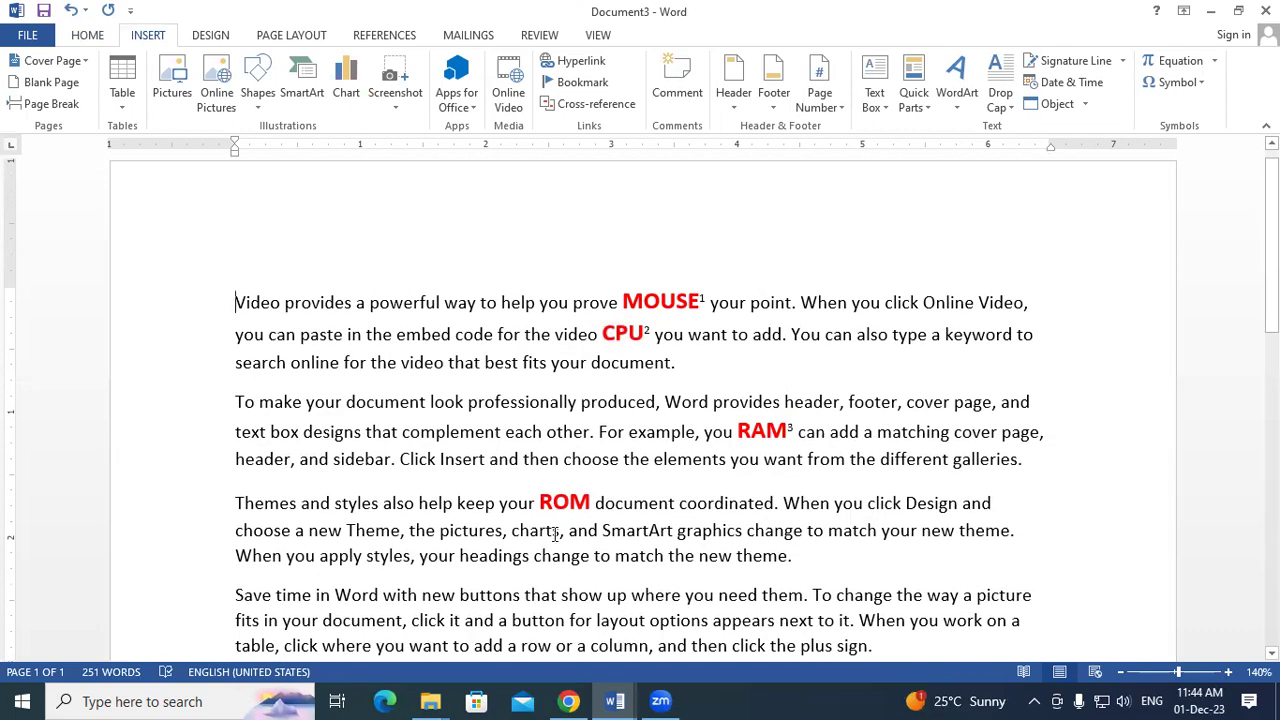
pyautogui.moveTo(539, 503); pyautogui.dragTo(591, 503)
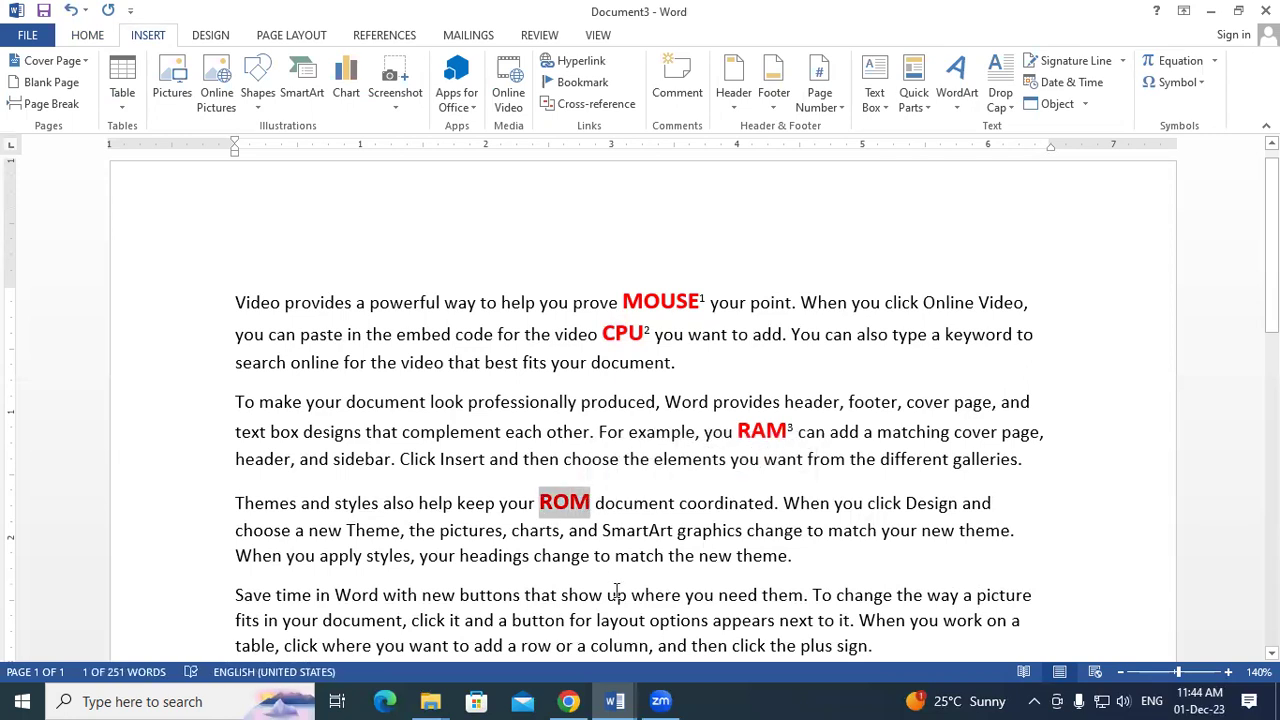
pyautogui.hotkey('ctrl', 'alt', 'f')
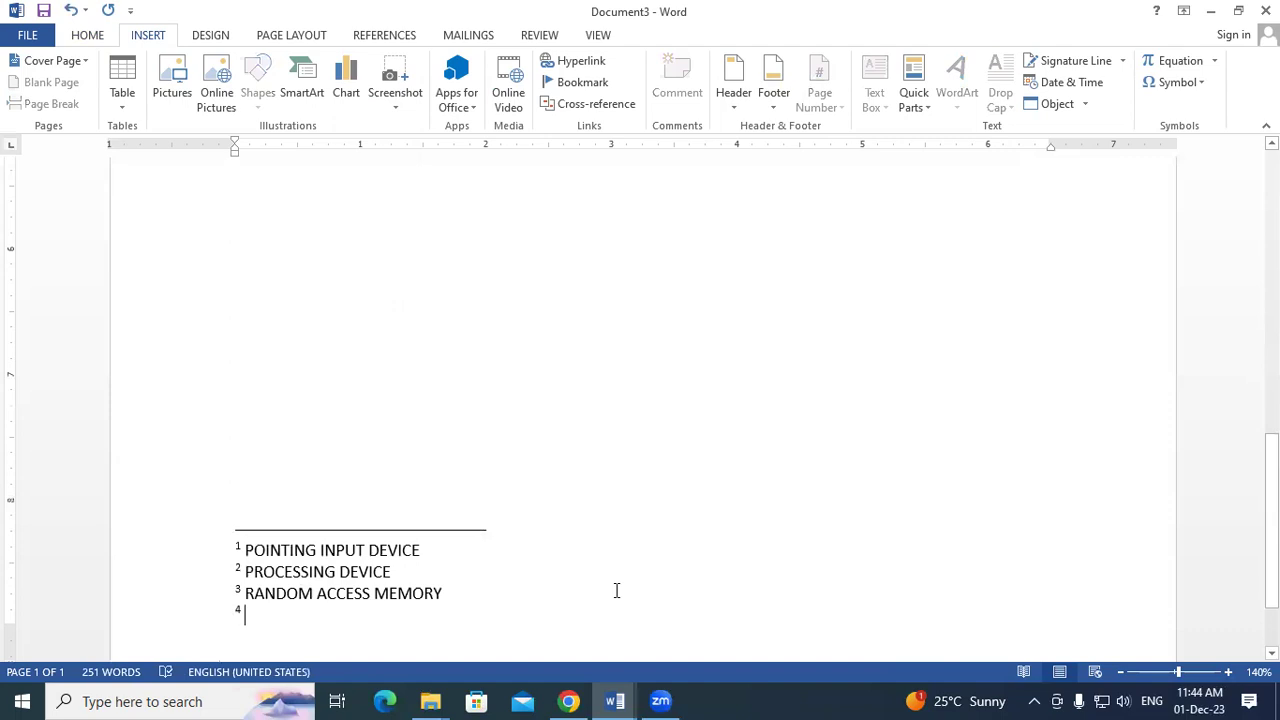
pyautogui.write('RE')
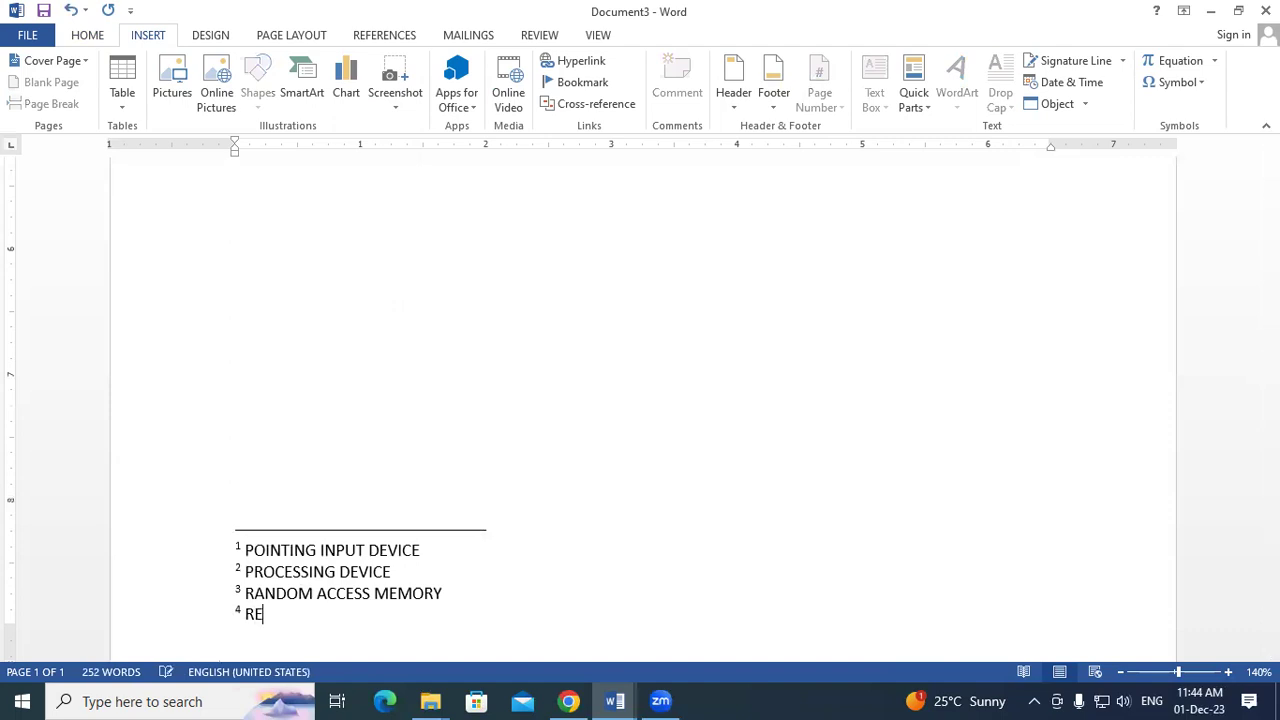
pyautogui.write('AD ONLY MEMORY')
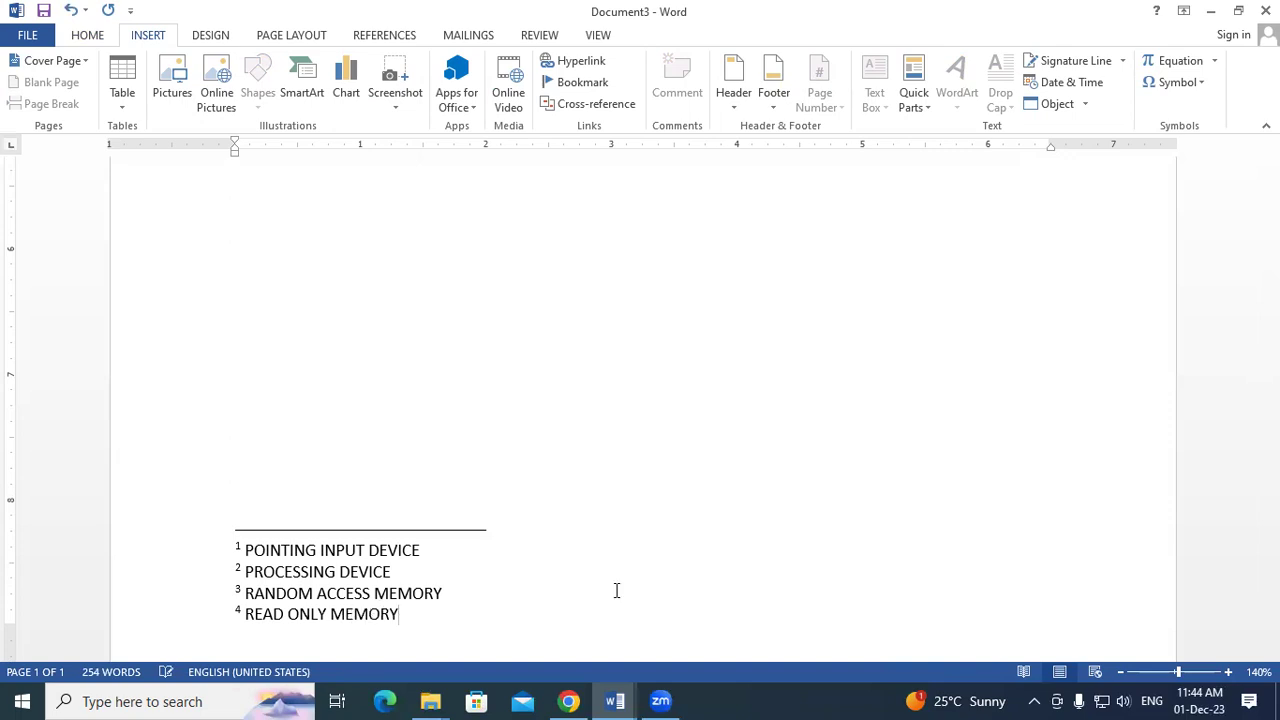
# Step: Review the footnote pop-ups on MOUSE, CPU, RAM and ROM and the matching notes at the end of the page
pyautogui.hotkey('ctrl', 'Home')
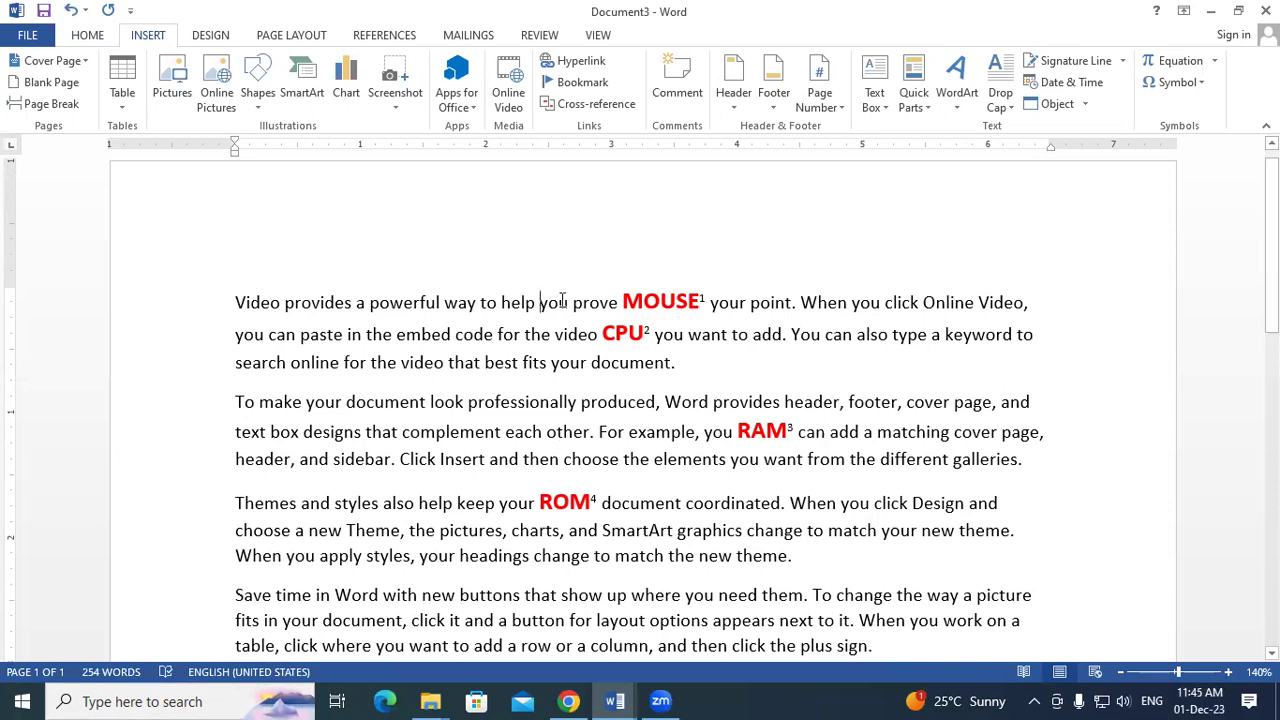
pyautogui.moveTo(650, 307)
pyautogui.moveTo(640, 330)
pyautogui.moveTo(765, 427)
pyautogui.moveTo(579, 500)
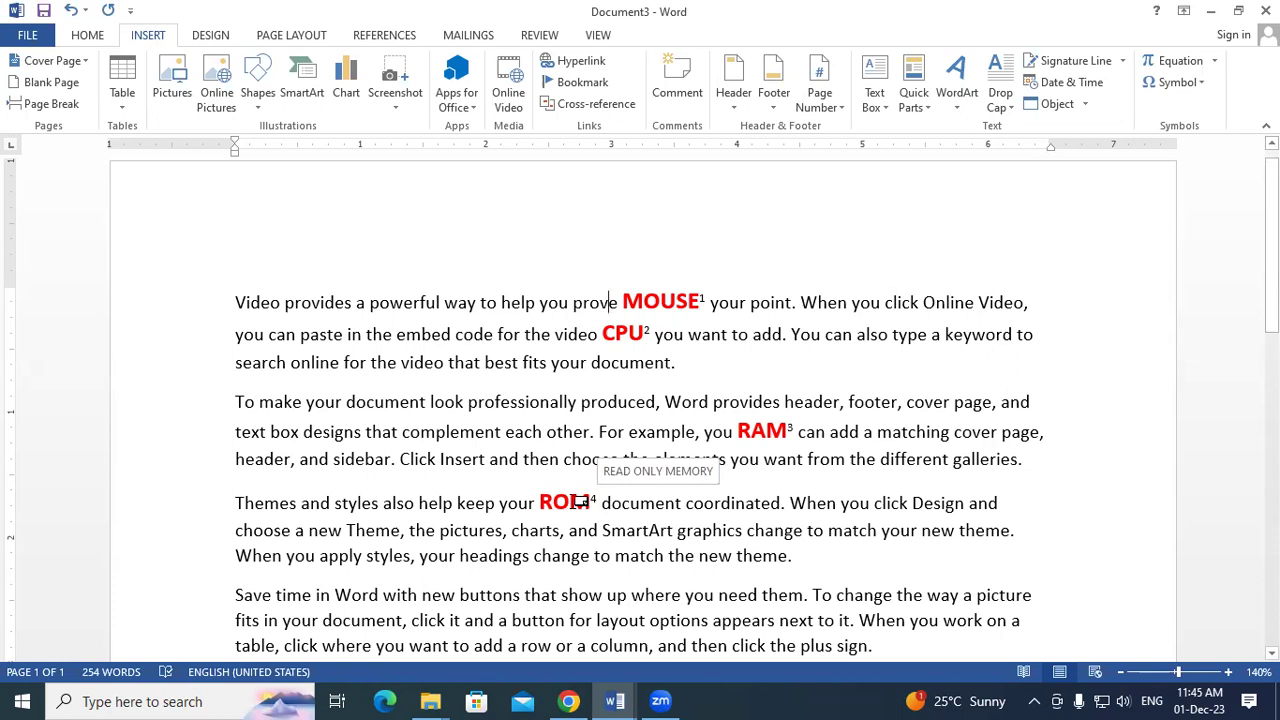
pyautogui.scroll(-3, 579, 500)
pyautogui.scroll(-10, 676, 547)
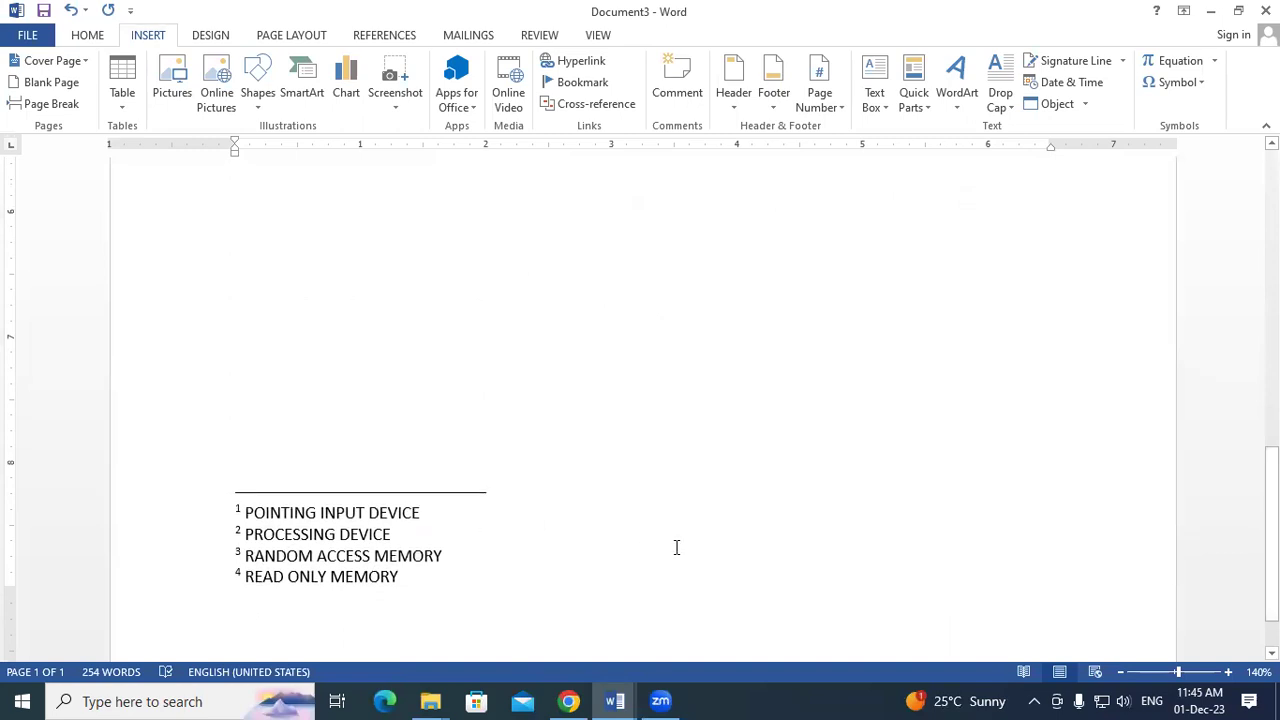
pyautogui.scroll(15, 676, 547)
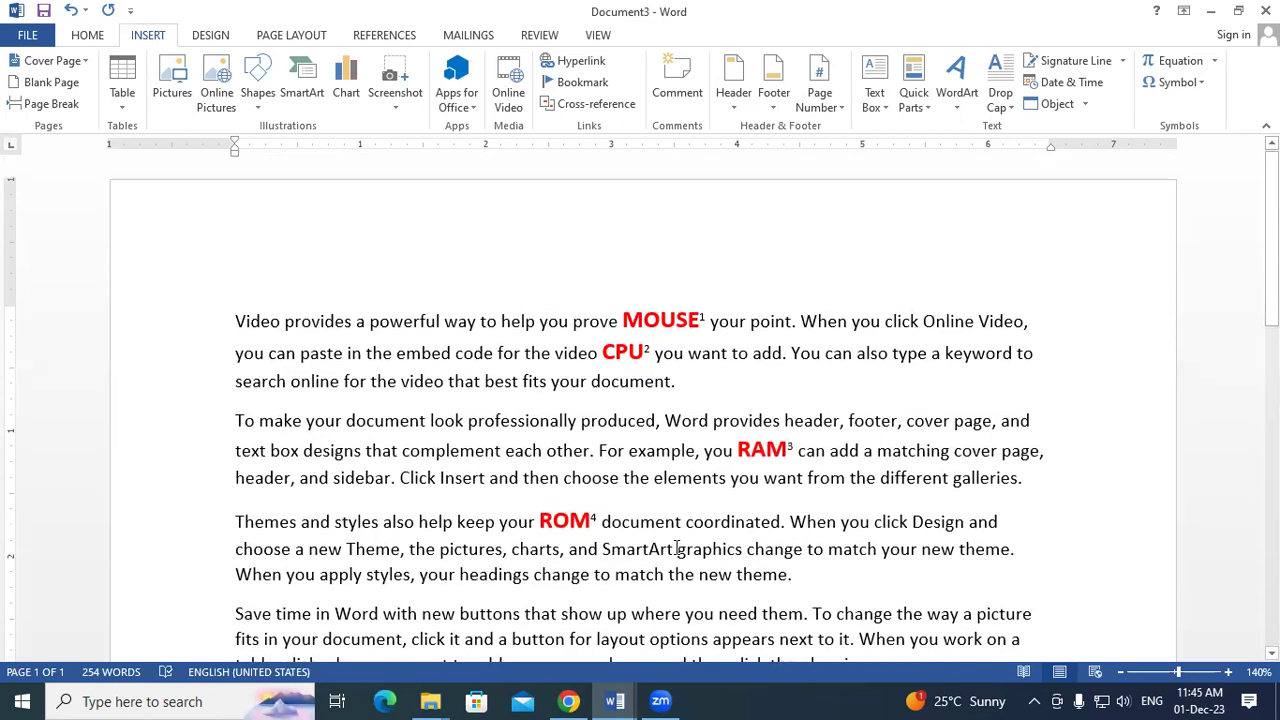
pyautogui.scroll(-10, 676, 547)
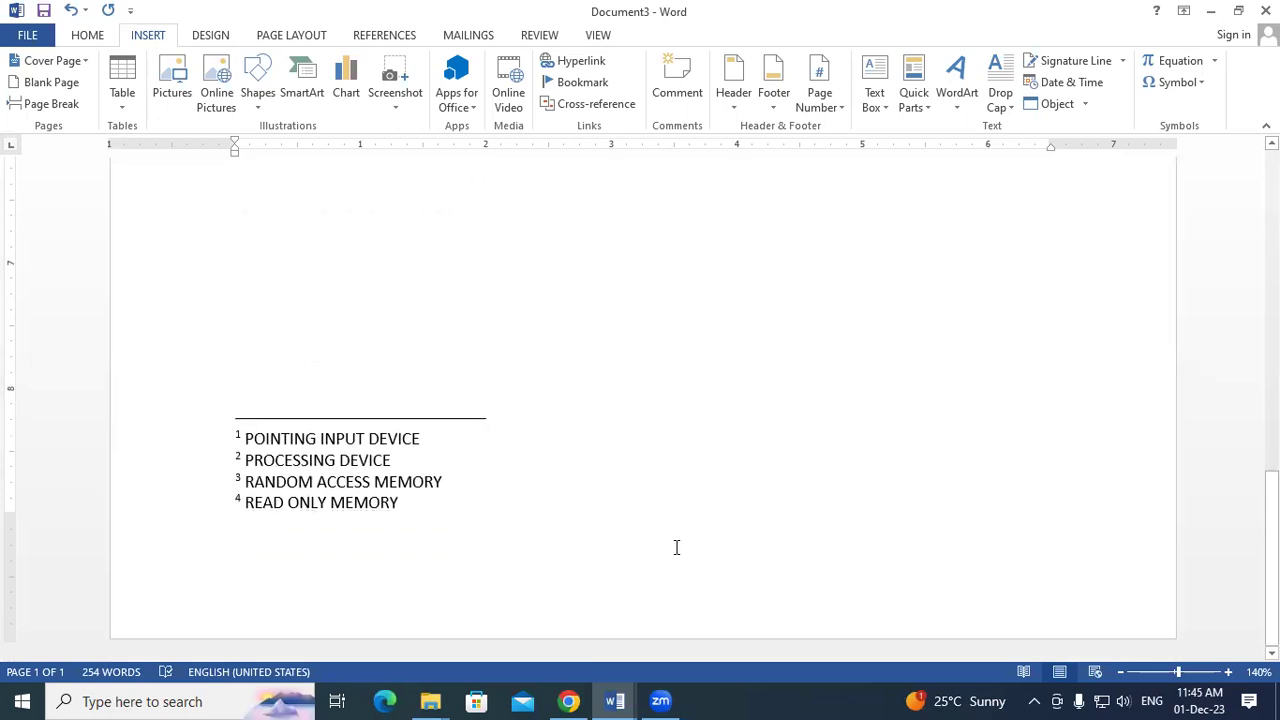
pyautogui.scroll(4, 676, 547)
pyautogui.scroll(-4, 676, 547)
# Step: Add blank lines after the READ ONLY MEMORY footnote until the footnote area runs onto a third page
pyautogui.click(460, 536)
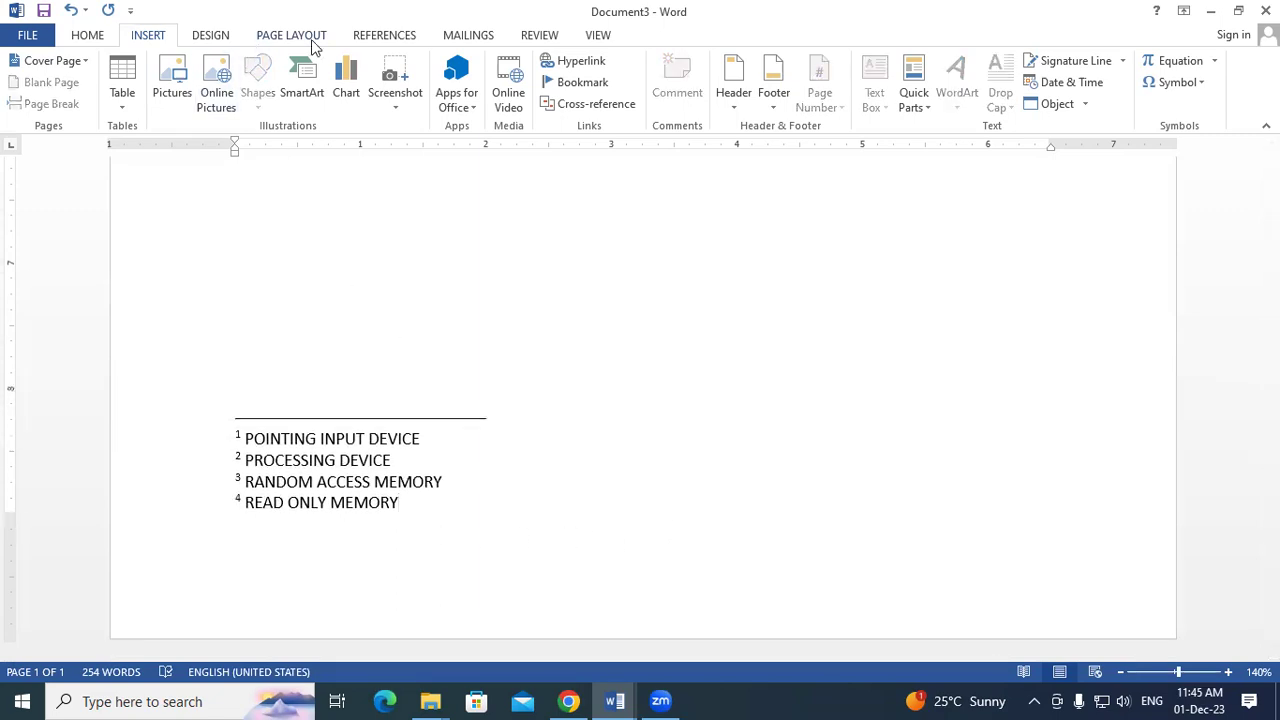
pyautogui.click(312, 42)
pyautogui.click(150, 36)
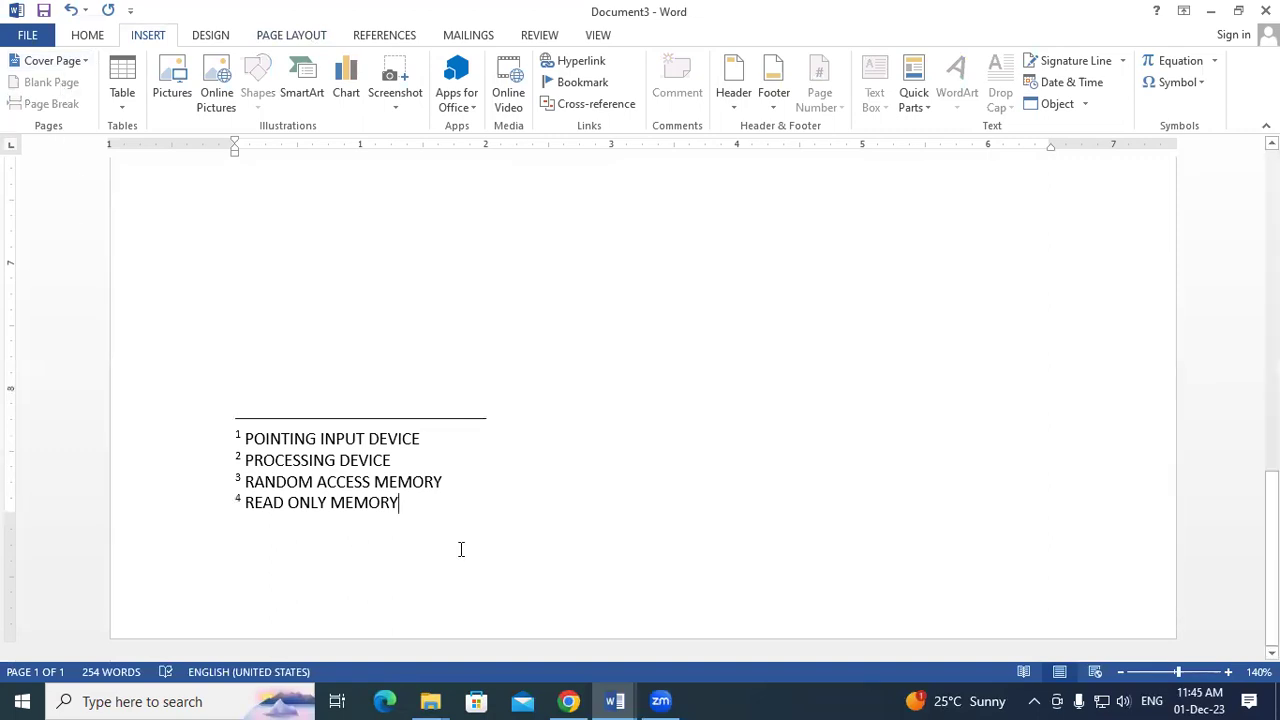
pyautogui.press('Return')
pyautogui.press('Return')
pyautogui.press('Return')
pyautogui.press('Return')
pyautogui.press('Return')
pyautogui.press('Return')
pyautogui.press('Return')
pyautogui.press('Return')
pyautogui.press('Return')
pyautogui.press('Return')
pyautogui.press('Return')
pyautogui.press('Return')
pyautogui.press('Return')
pyautogui.press('Return')
pyautogui.press('Return')
pyautogui.press('Return')
pyautogui.press('Return')
pyautogui.press('Return')
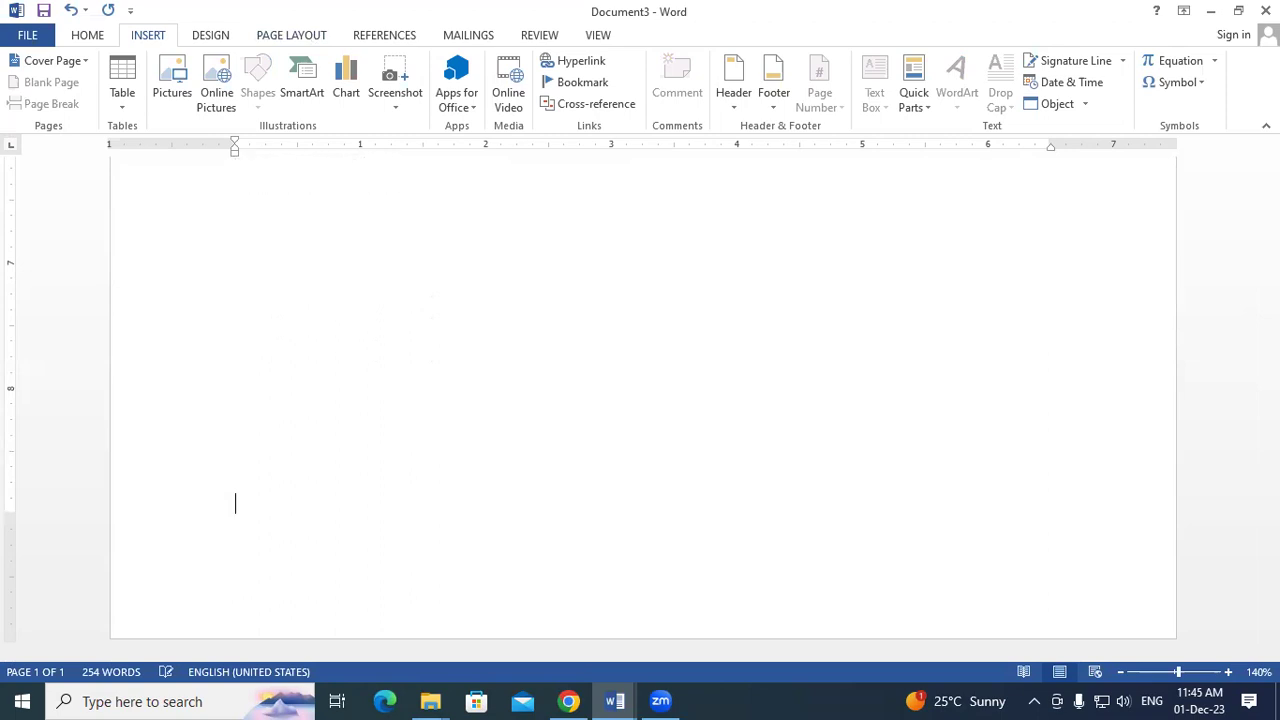
pyautogui.press('Return')
pyautogui.press('Return')
pyautogui.press('Return')
pyautogui.press('Return')
pyautogui.press('Return')
pyautogui.press('Return')
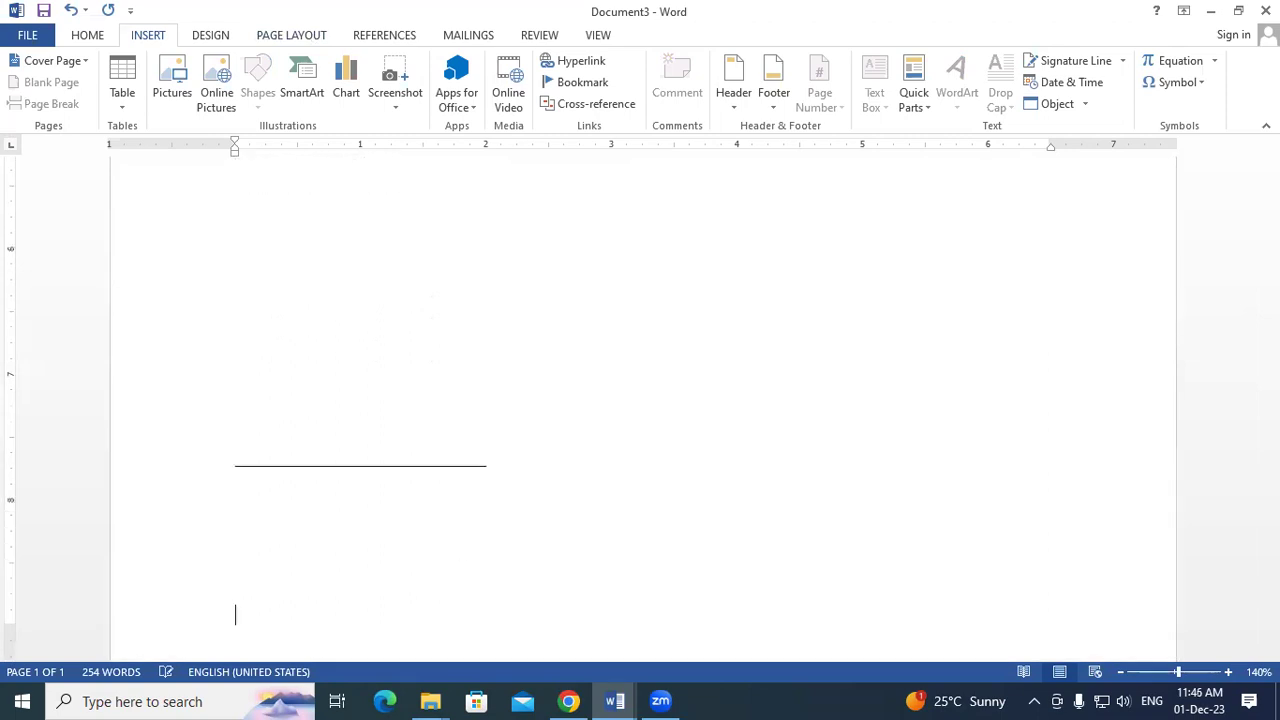
pyautogui.scroll(10, 461, 583)
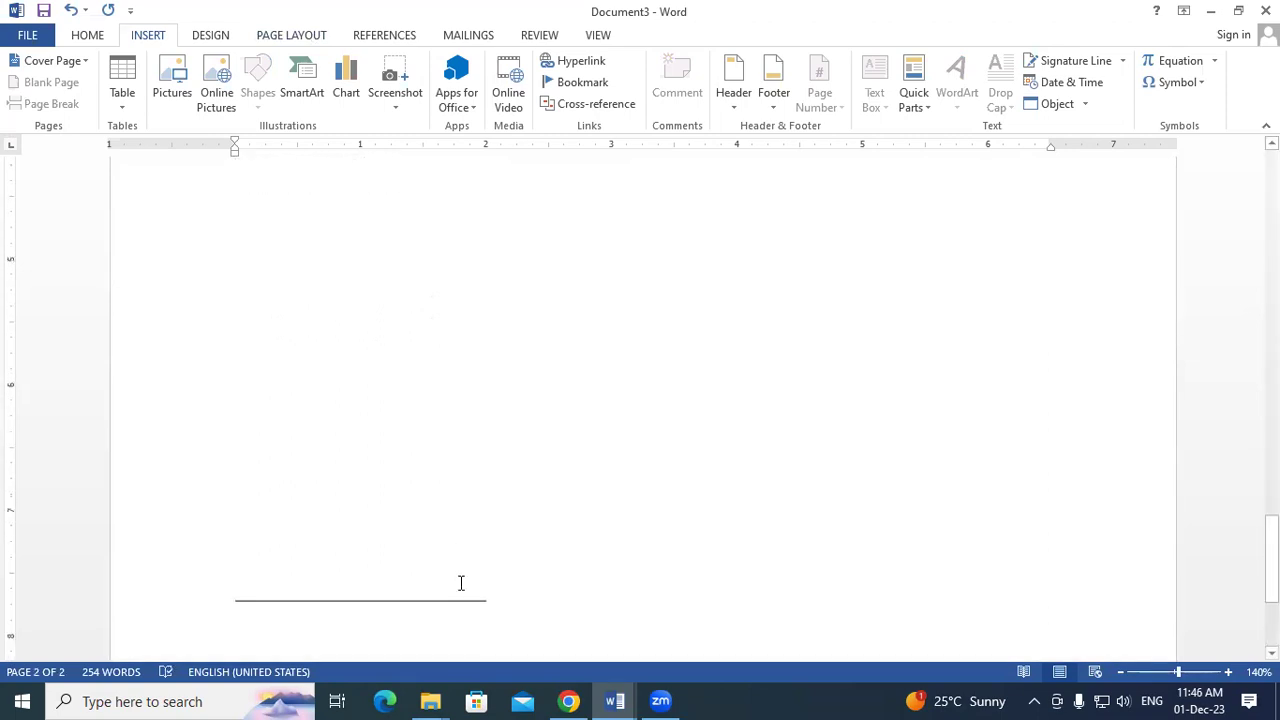
pyautogui.scroll(-6, 461, 583)
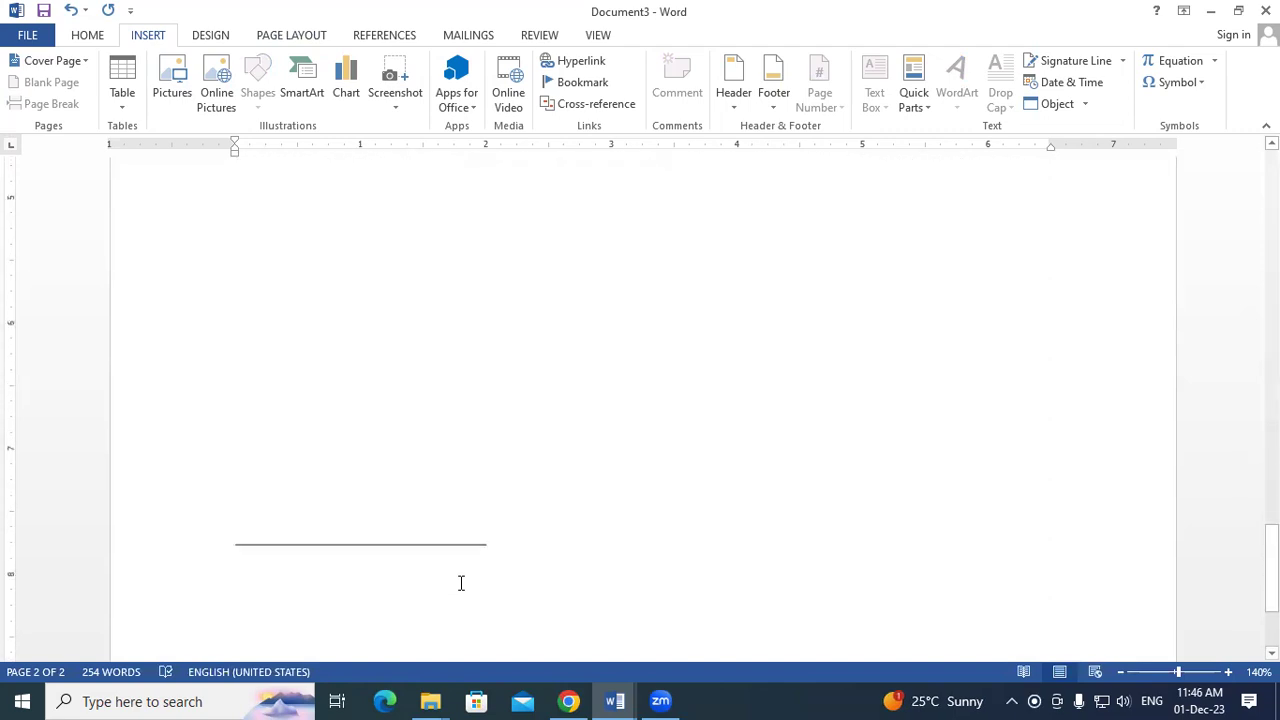
pyautogui.press('Return')
pyautogui.press('Return')
pyautogui.press('Return')
pyautogui.press('Return')
pyautogui.press('Return')
pyautogui.press('Return')
pyautogui.press('Return')
pyautogui.press('Return')
pyautogui.press('Return')
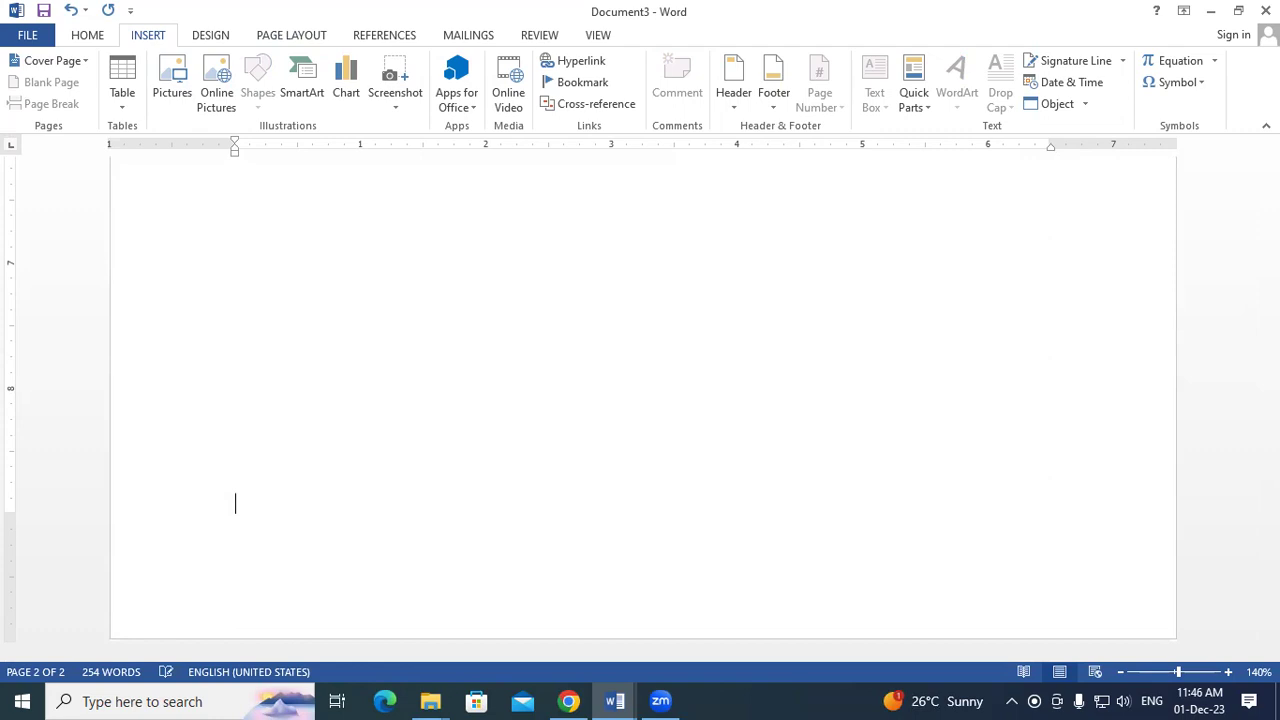
pyautogui.press('Return')
pyautogui.press('Return')
pyautogui.press('Return')
pyautogui.press('Return')
pyautogui.press('Return')
pyautogui.press('Return')
pyautogui.press('Return')
pyautogui.press('Return')
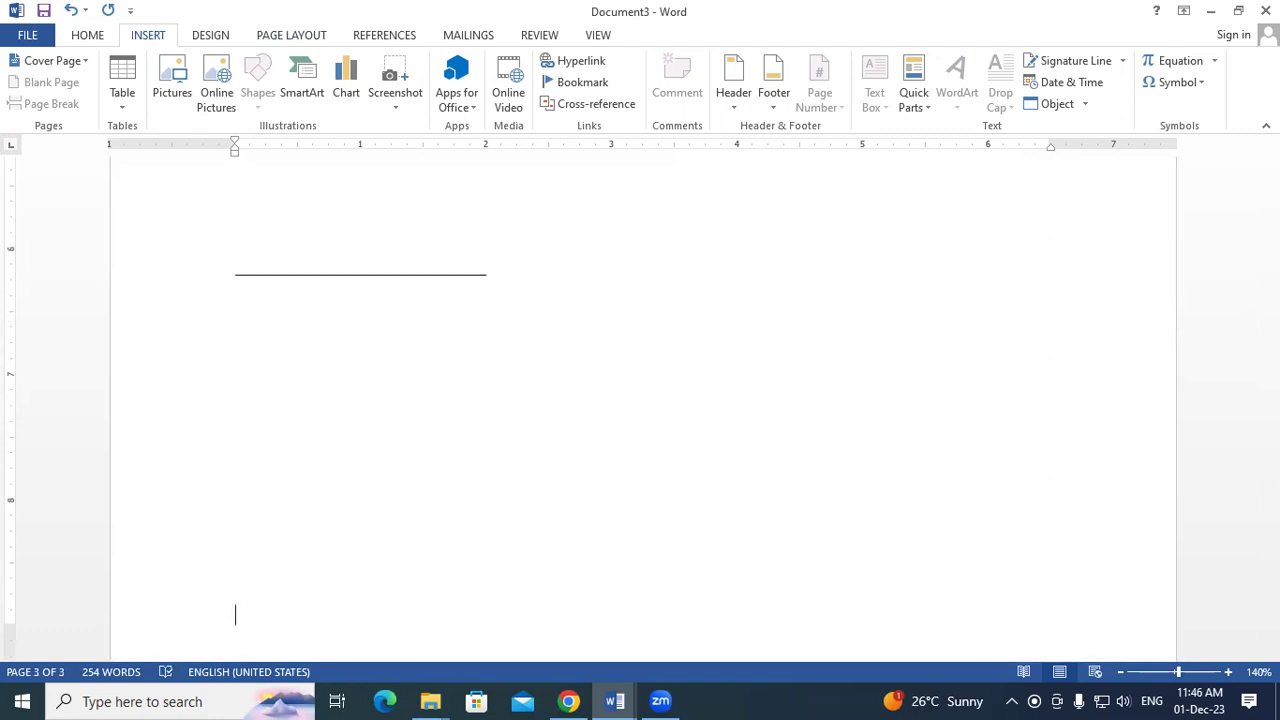
# Step: Generate sample paragraphs with =RAND() in the blank area below the line on the second page
pyautogui.hotkey('ctrl', 'z')
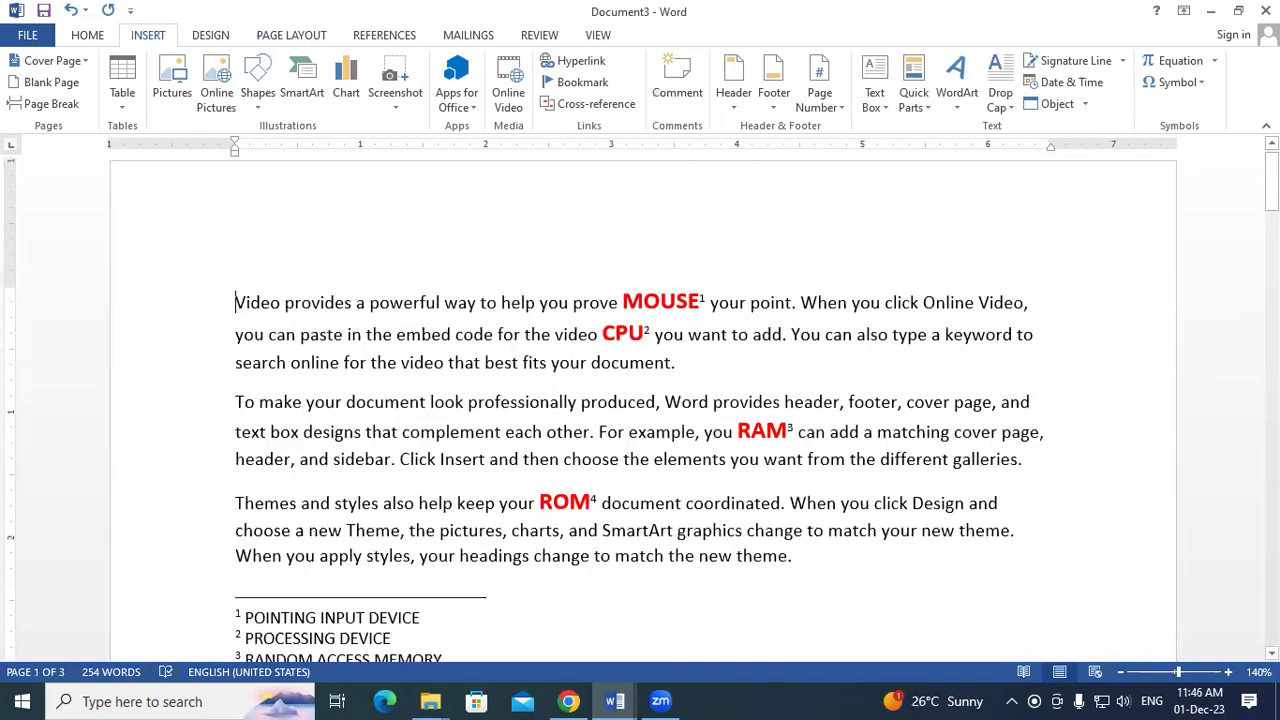
pyautogui.scroll(-8, 640, 400)
pyautogui.scroll(-3, 323, 446)
pyautogui.click(320, 446)
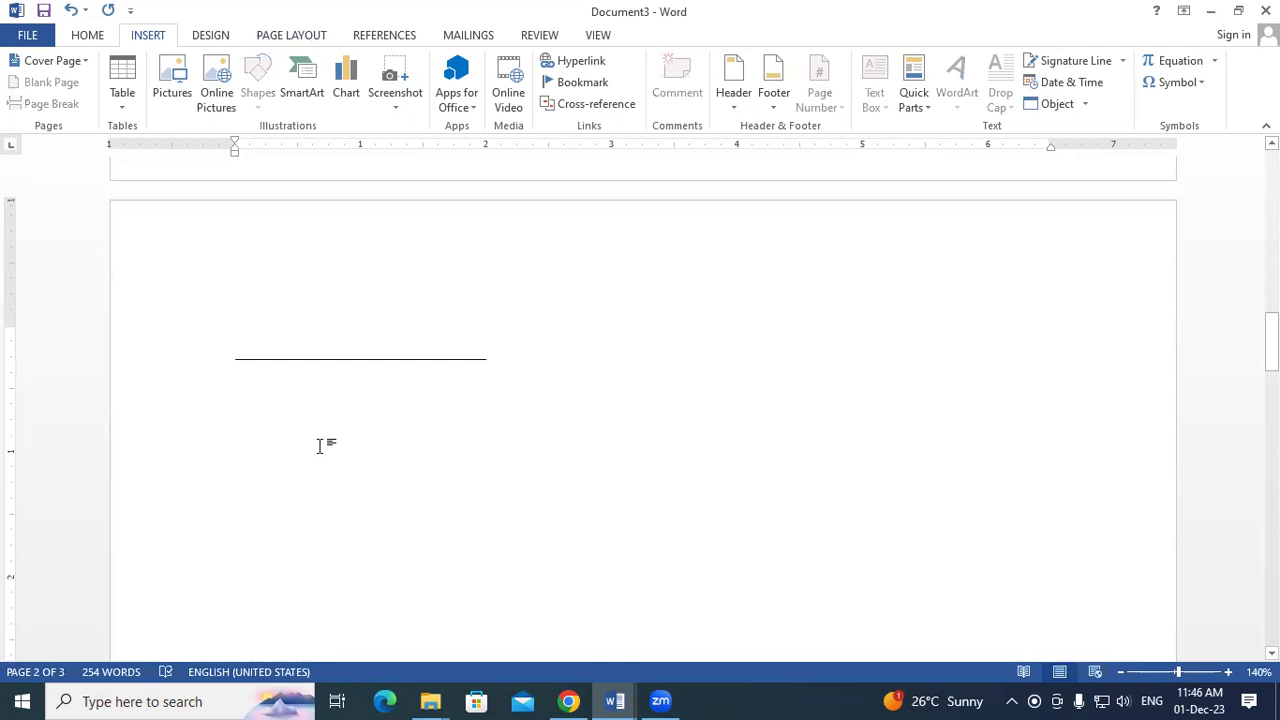
pyautogui.write('=RAND()')
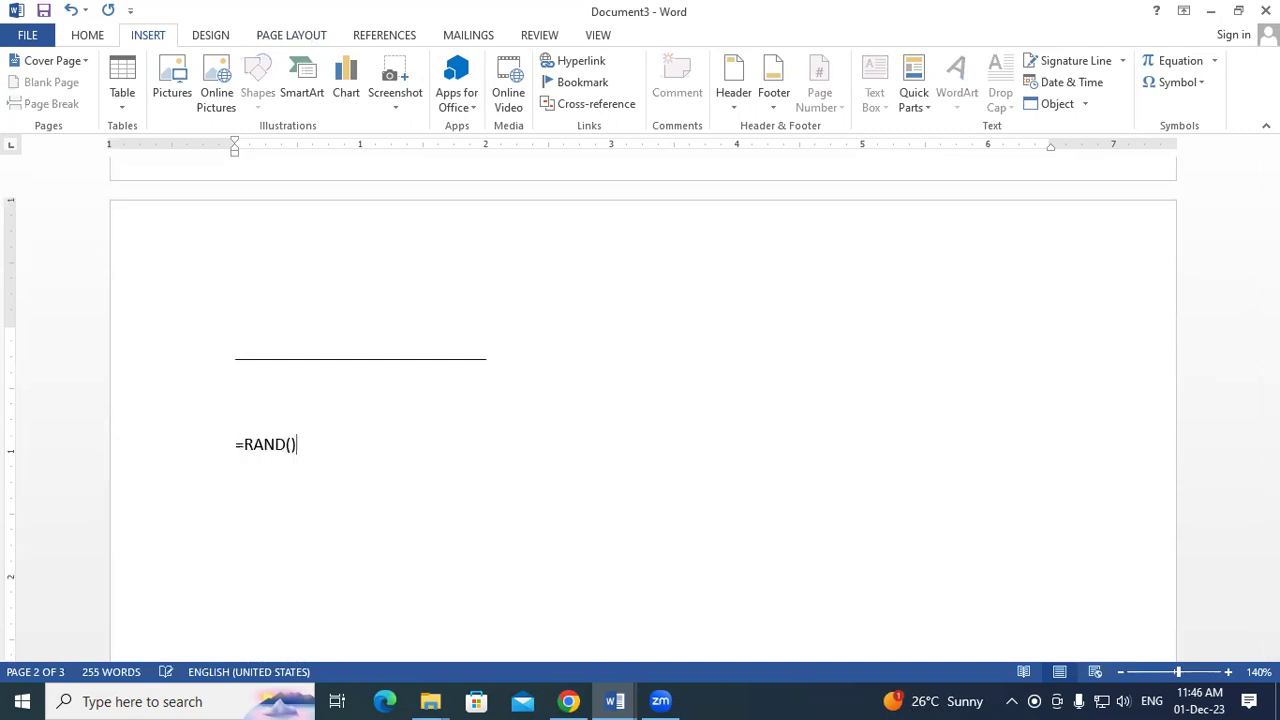
pyautogui.press('Return')
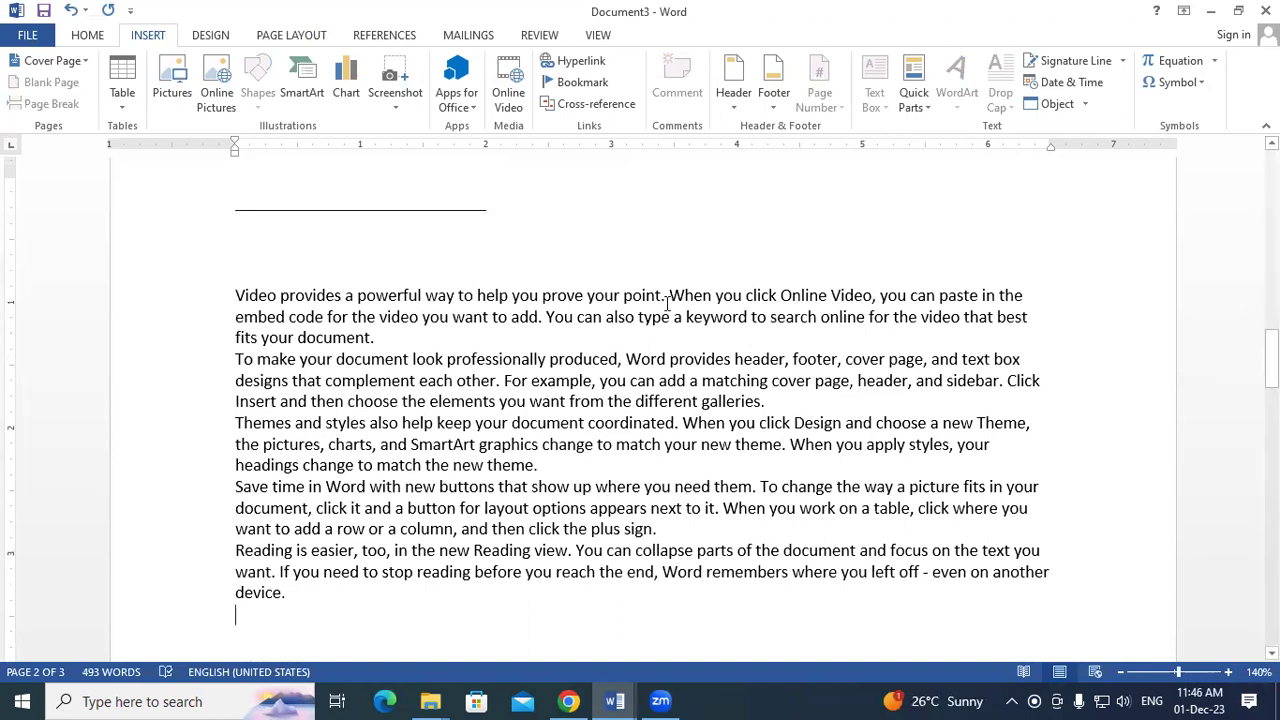
# Step: Insert PROJECTOR after "When" and MONITOR after "keyword" in the first new paragraph, and PRINTER after "professionally" in the second
pyautogui.click(713, 295)
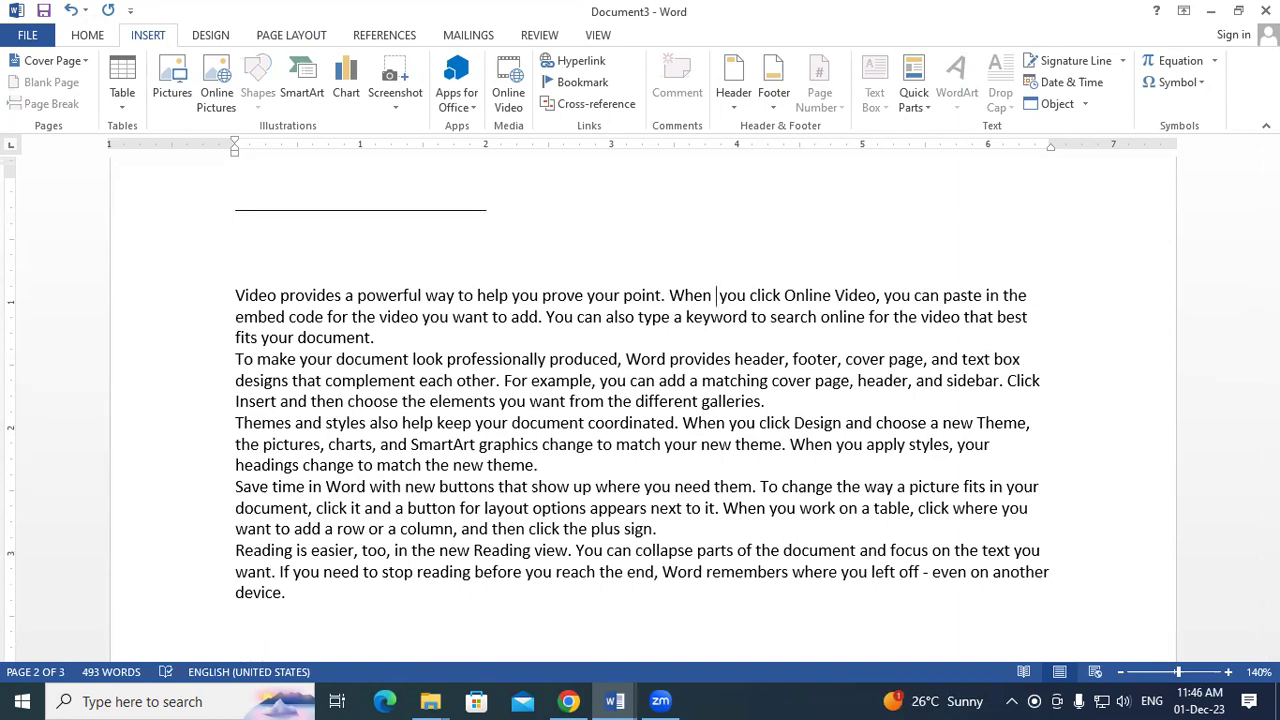
pyautogui.write('PROJEC')
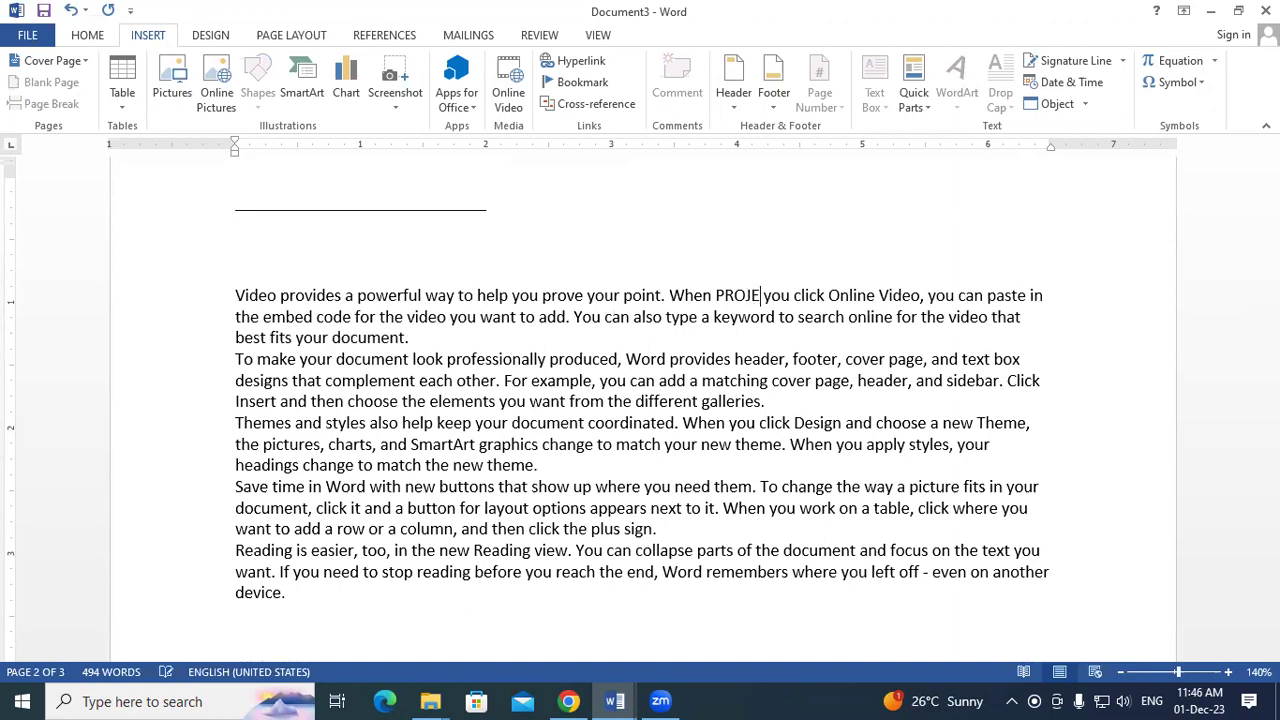
pyautogui.write('TOR')
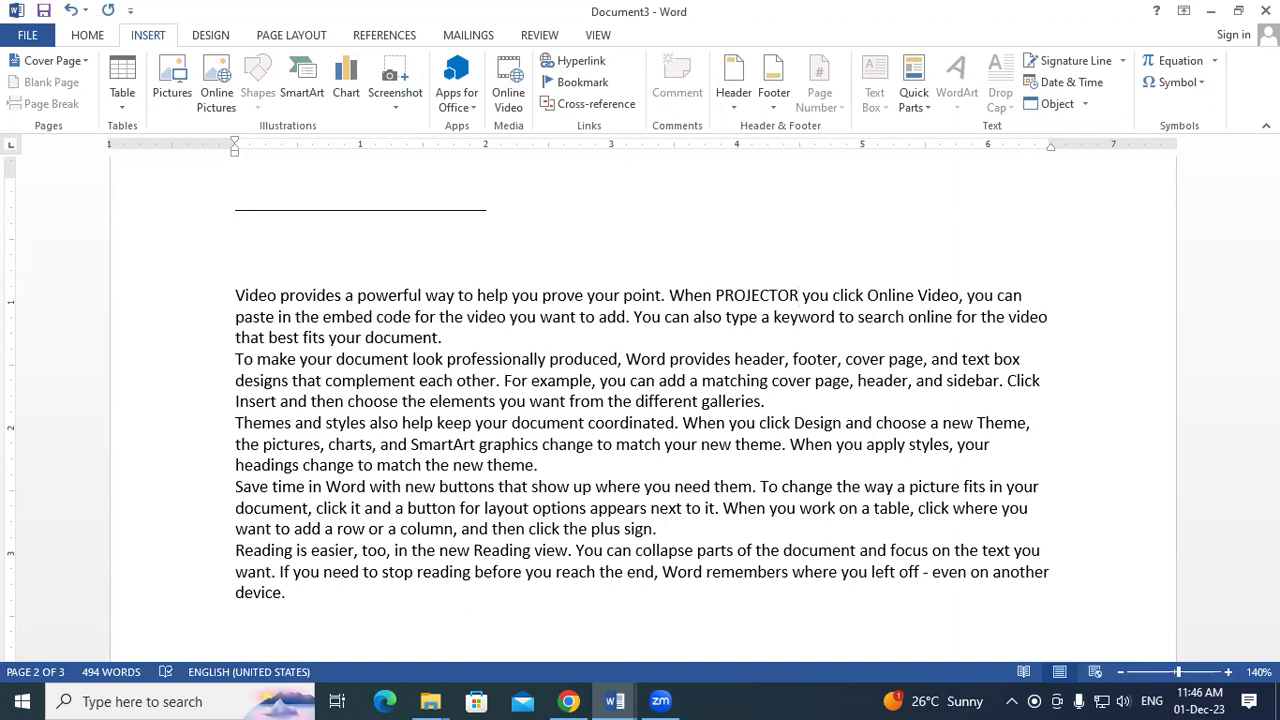
pyautogui.click(835, 318)
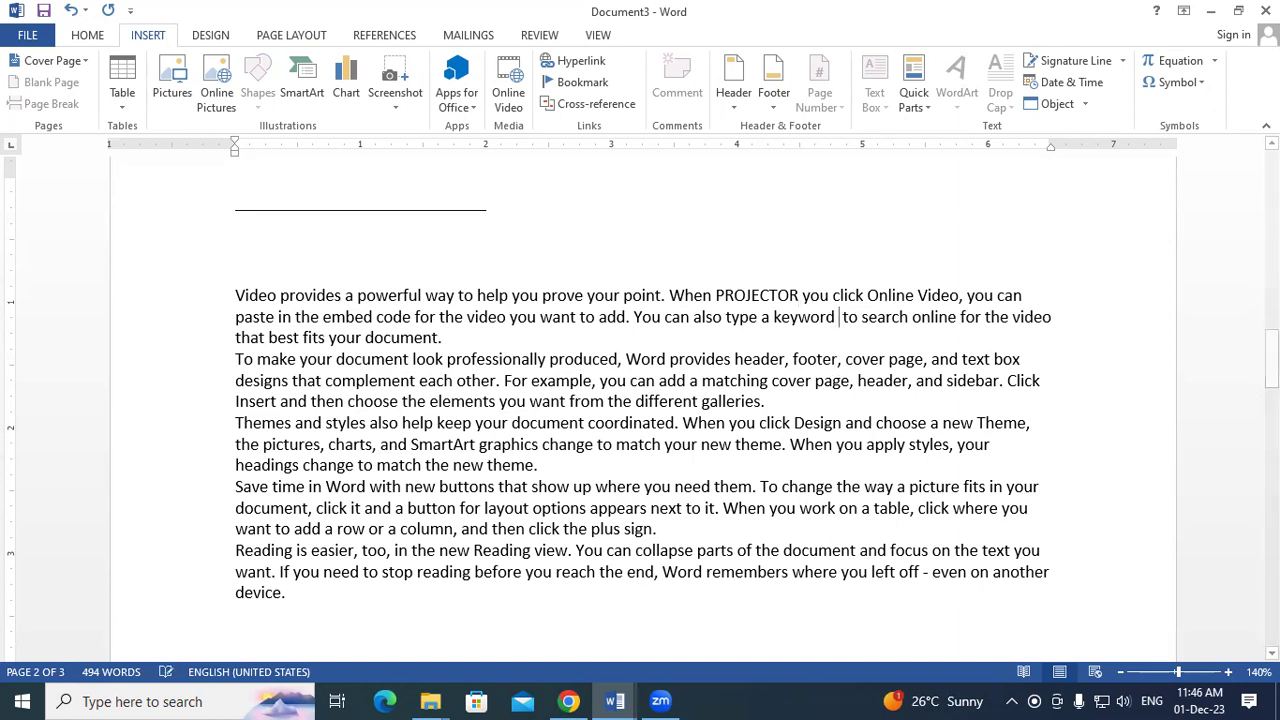
pyautogui.write('MONITO')
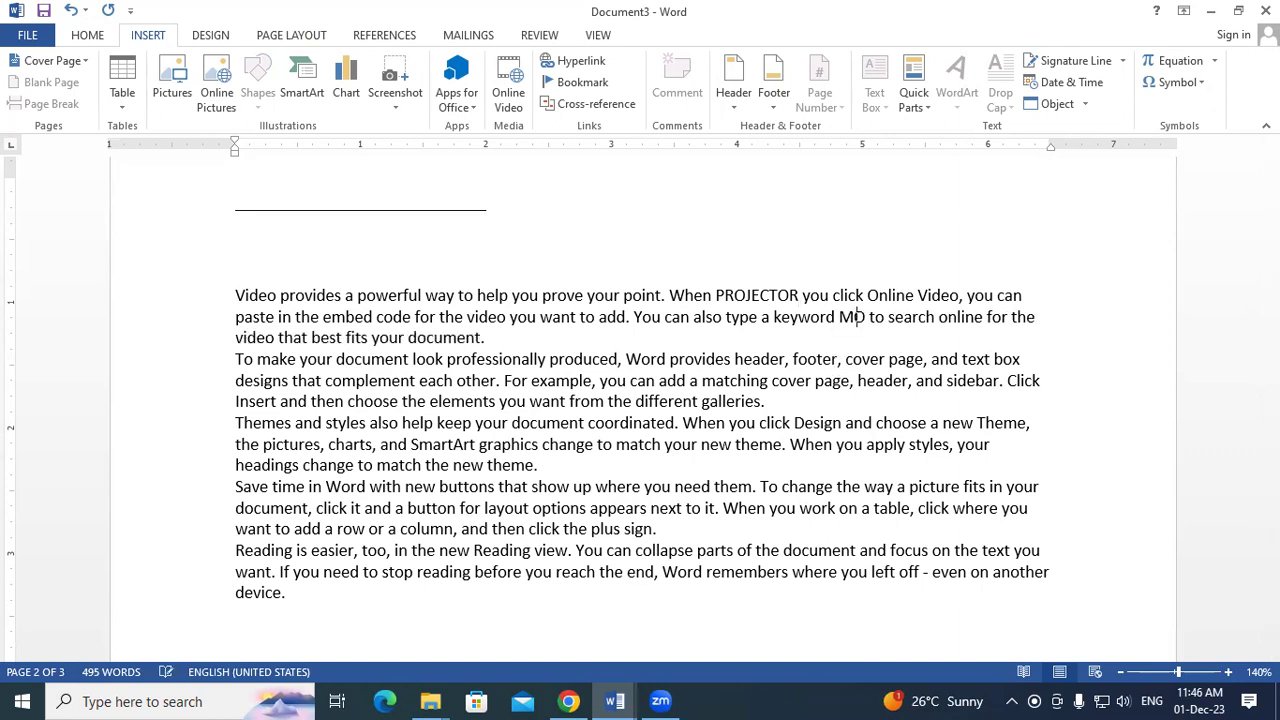
pyautogui.write('R')
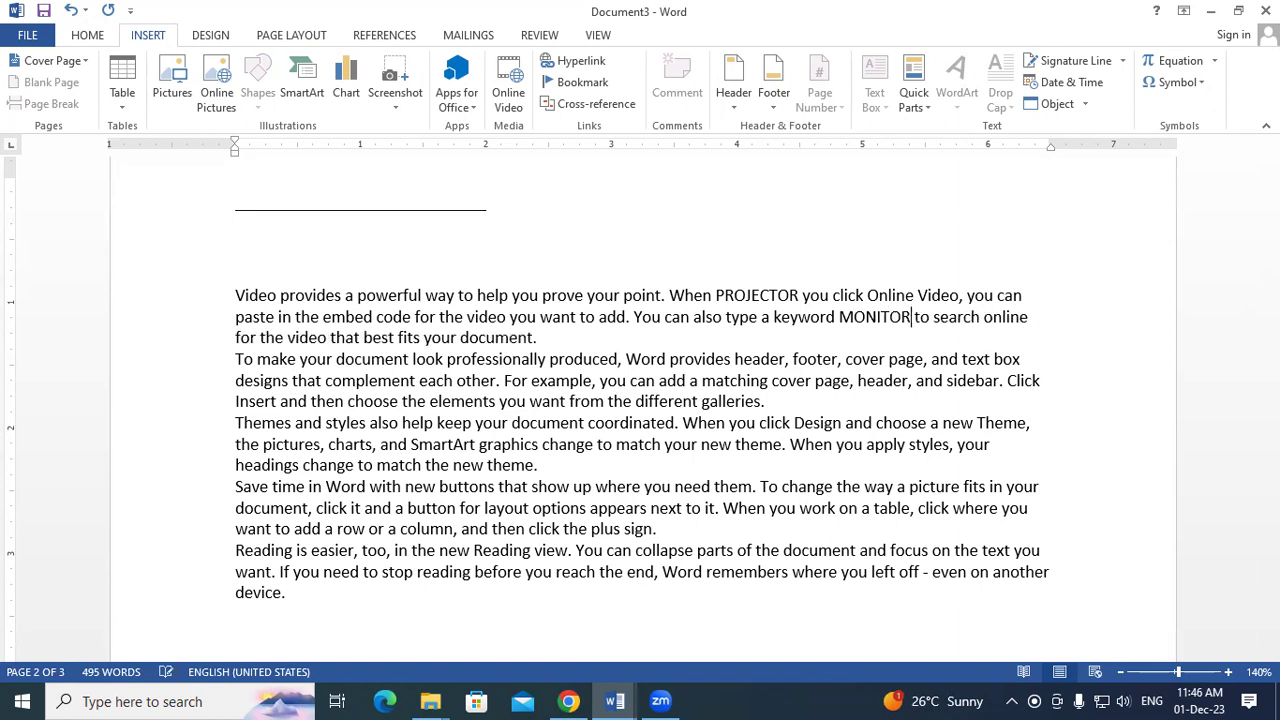
pyautogui.click(546, 360)
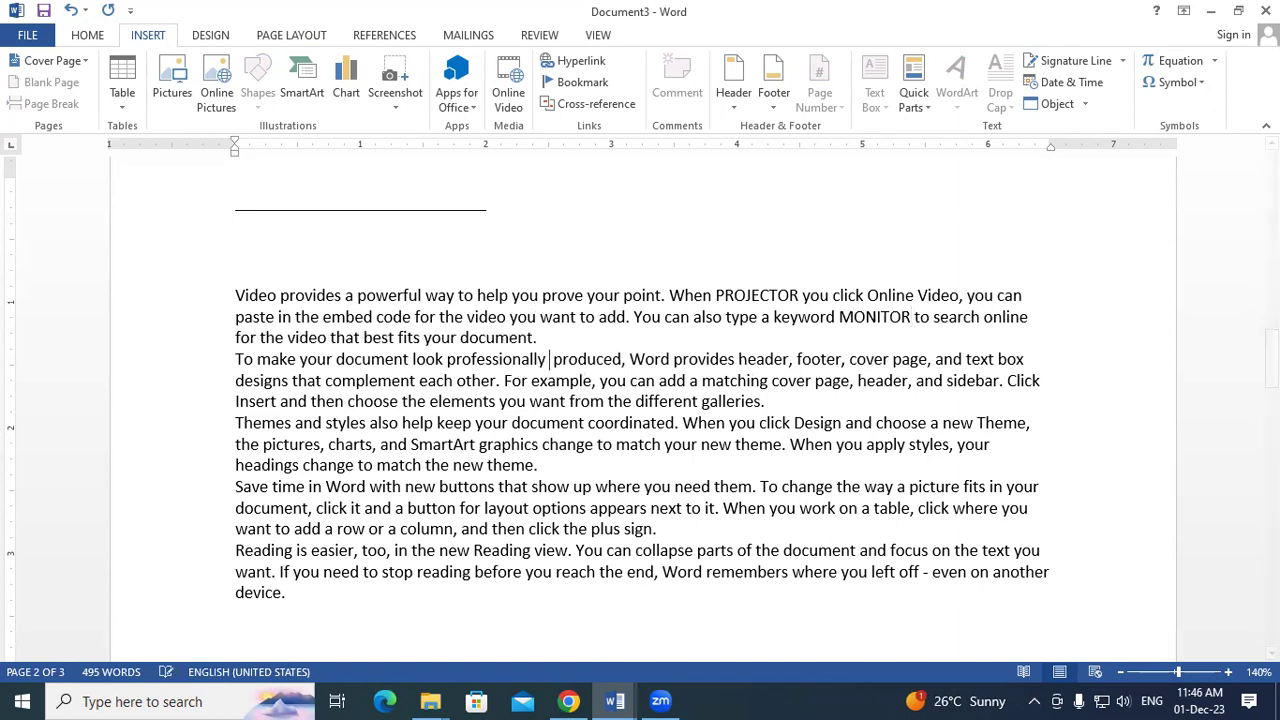
pyautogui.write('PRINTE')
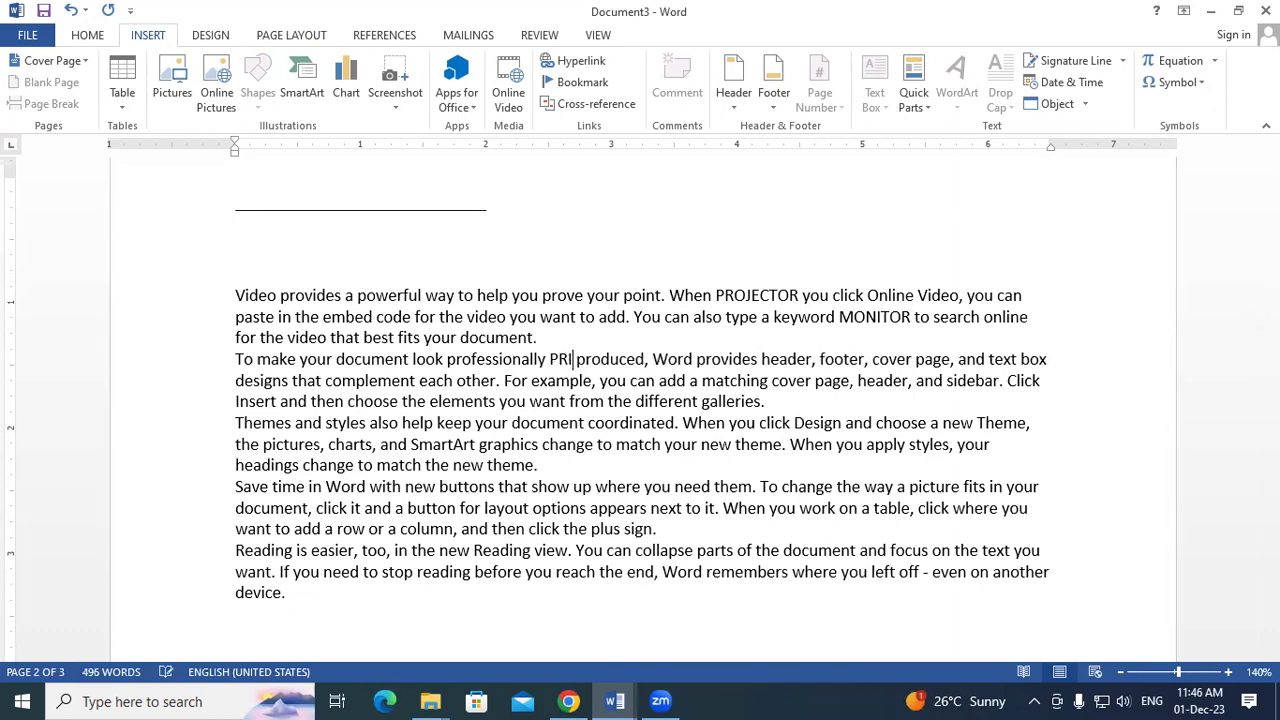
pyautogui.write('R')
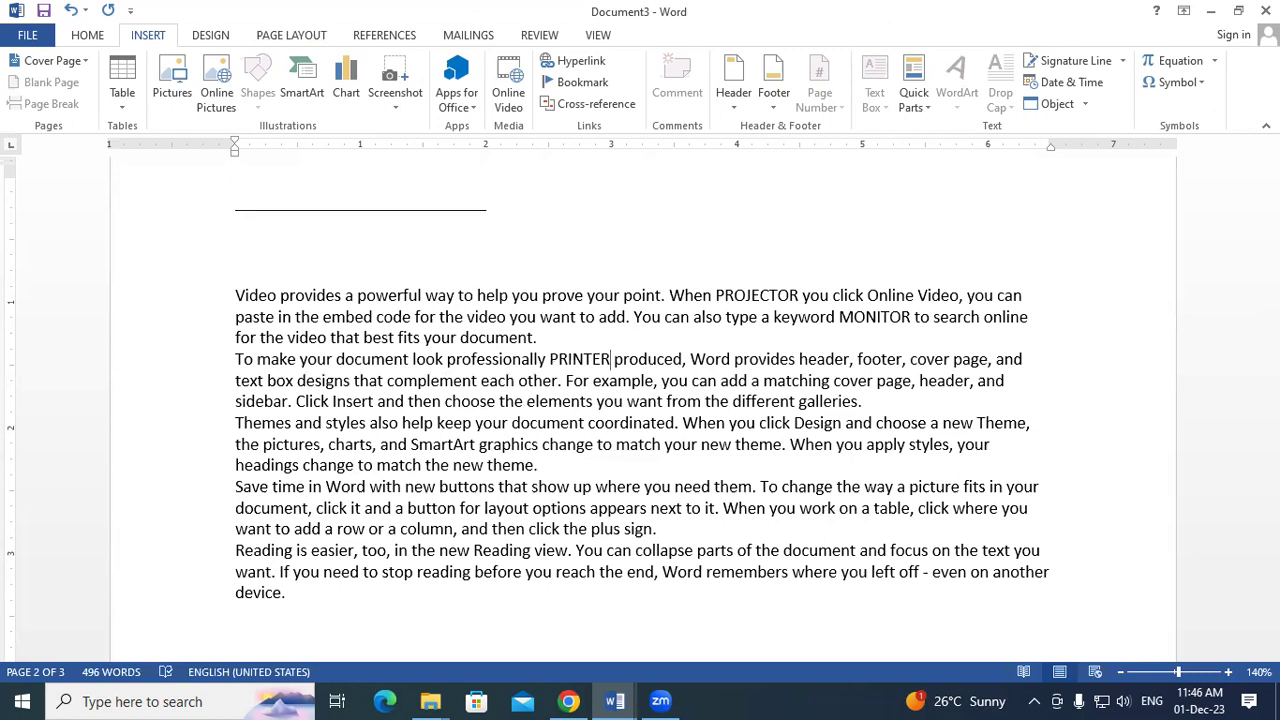
# Step: Format the word PROJECTOR as 16 pt, bold and green
pyautogui.moveTo(670, 296); pyautogui.dragTo(799, 294)
pyautogui.click(723, 336)
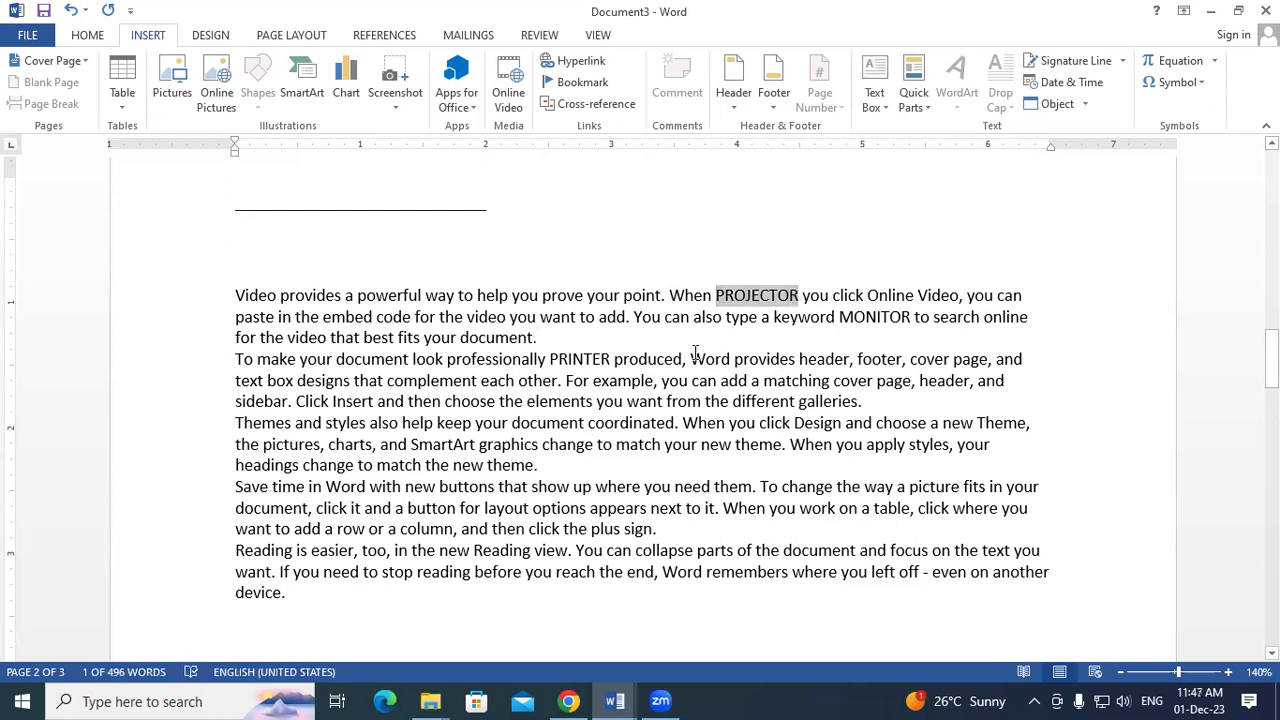
pyautogui.hotkey('ctrl', 'shift', '.')
pyautogui.hotkey('ctrl', 'shift', '.')
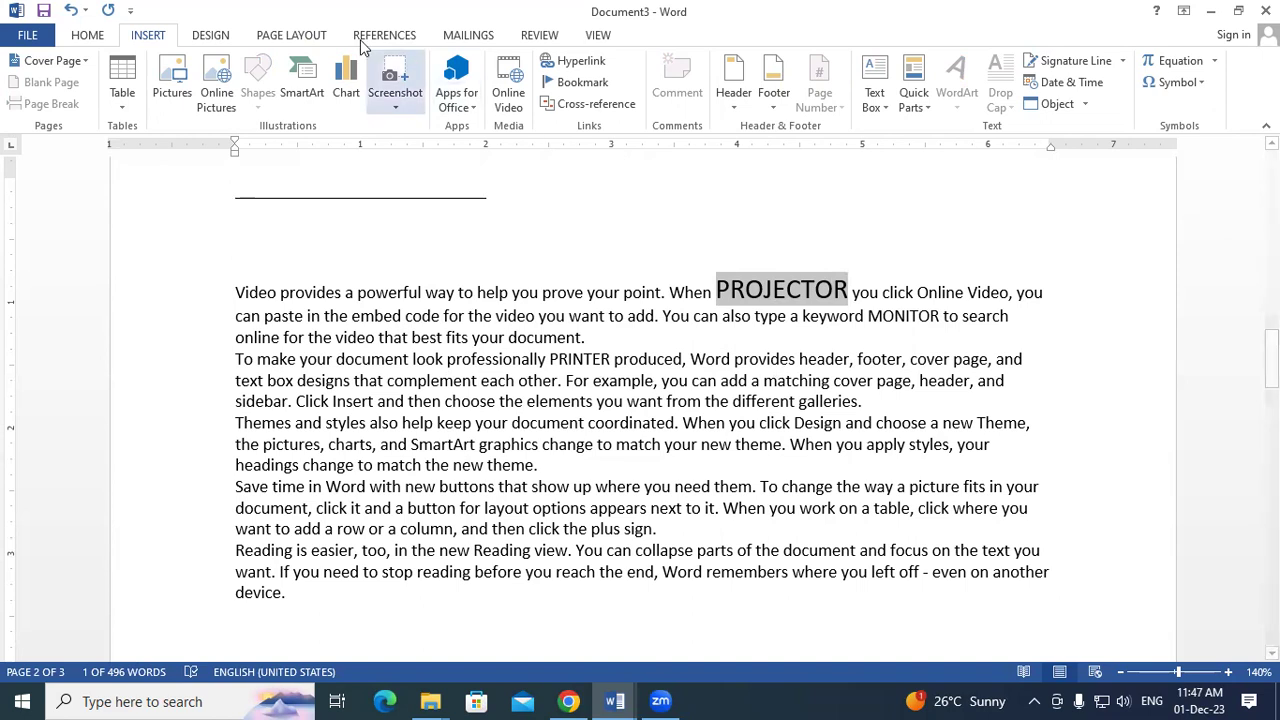
pyautogui.click(87, 38)
pyautogui.click(165, 96)
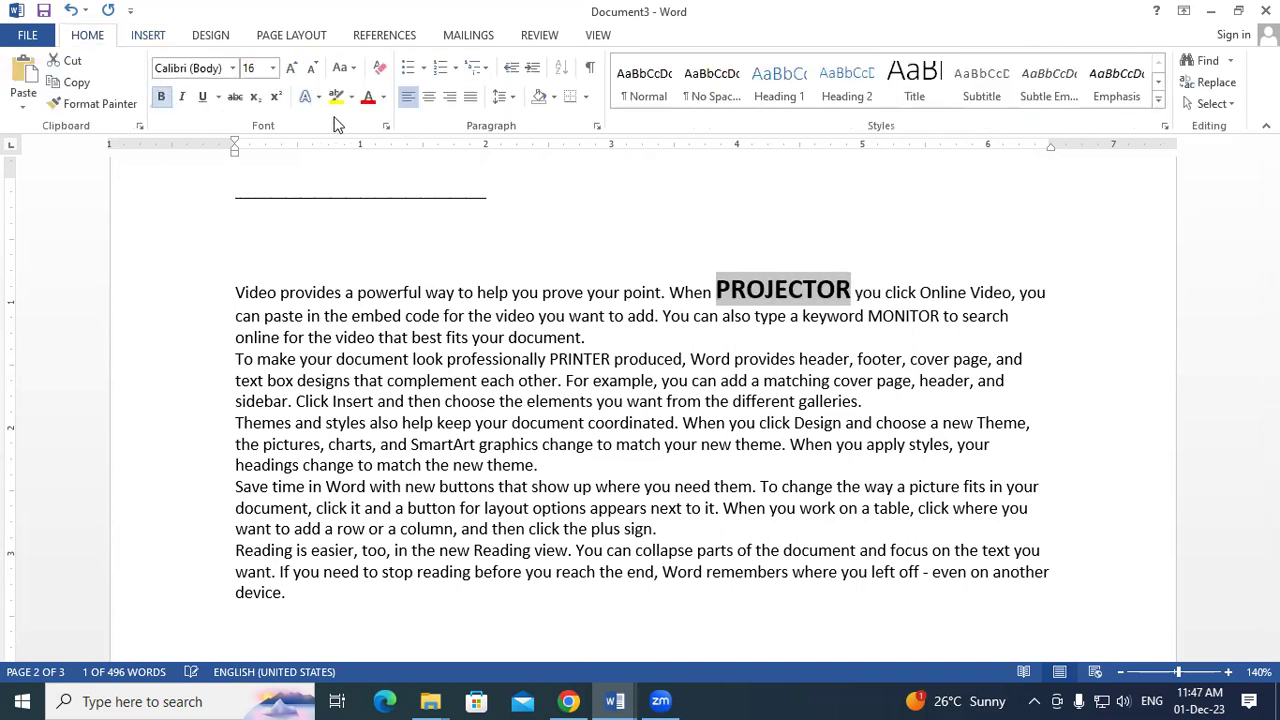
pyautogui.click(383, 97)
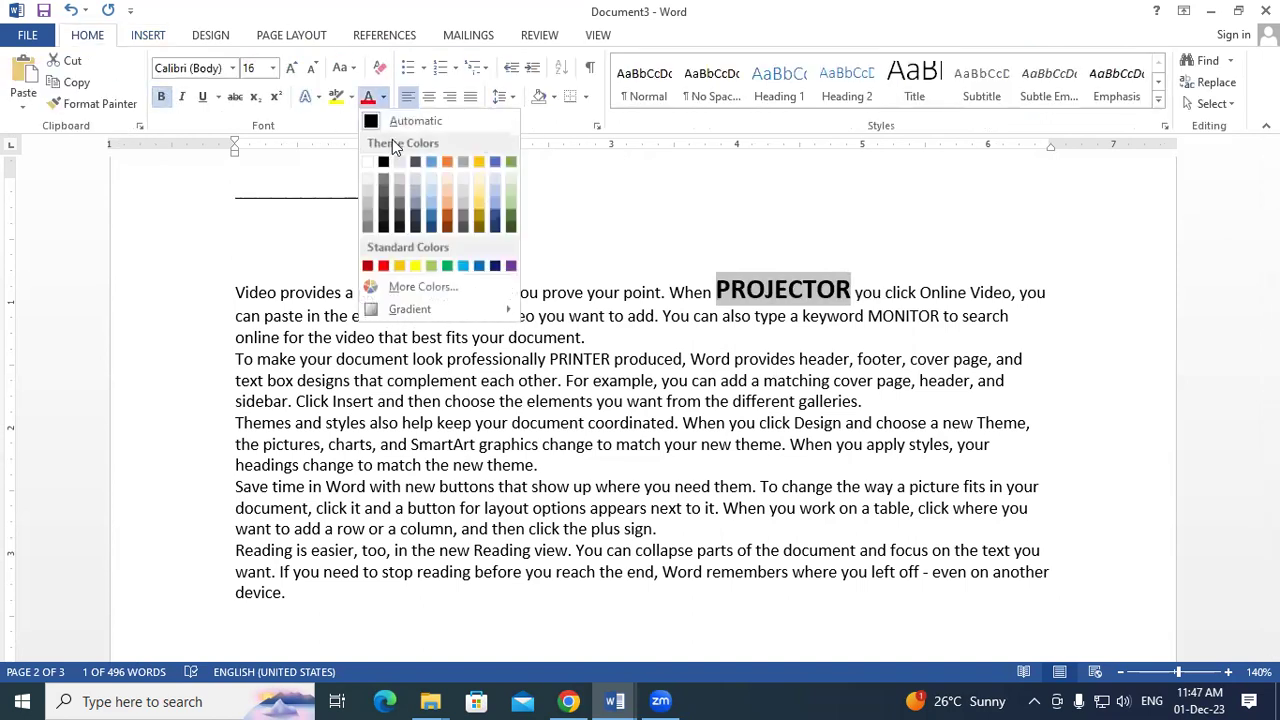
pyautogui.click(447, 265)
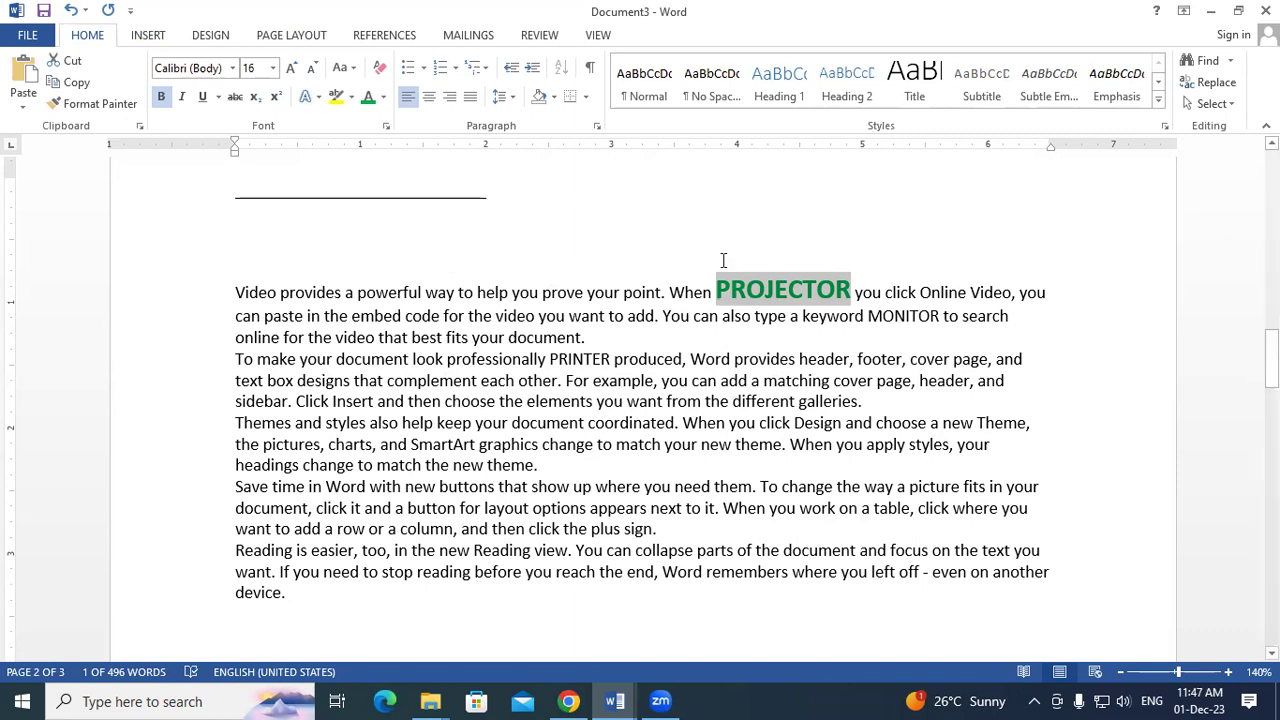
# Step: Copy the formatting of PROJECTOR to the words MONITOR and PRINTER with Format Painter
pyautogui.click(73, 103)
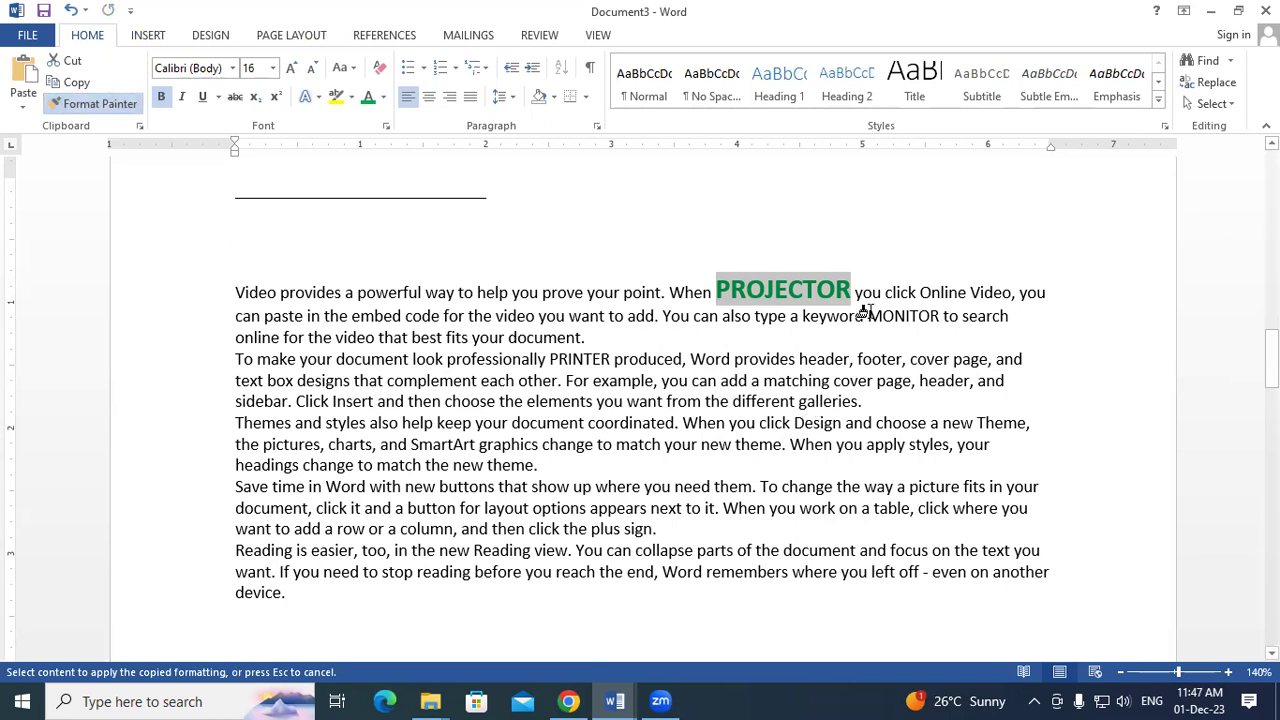
pyautogui.moveTo(866, 315); pyautogui.dragTo(942, 316)
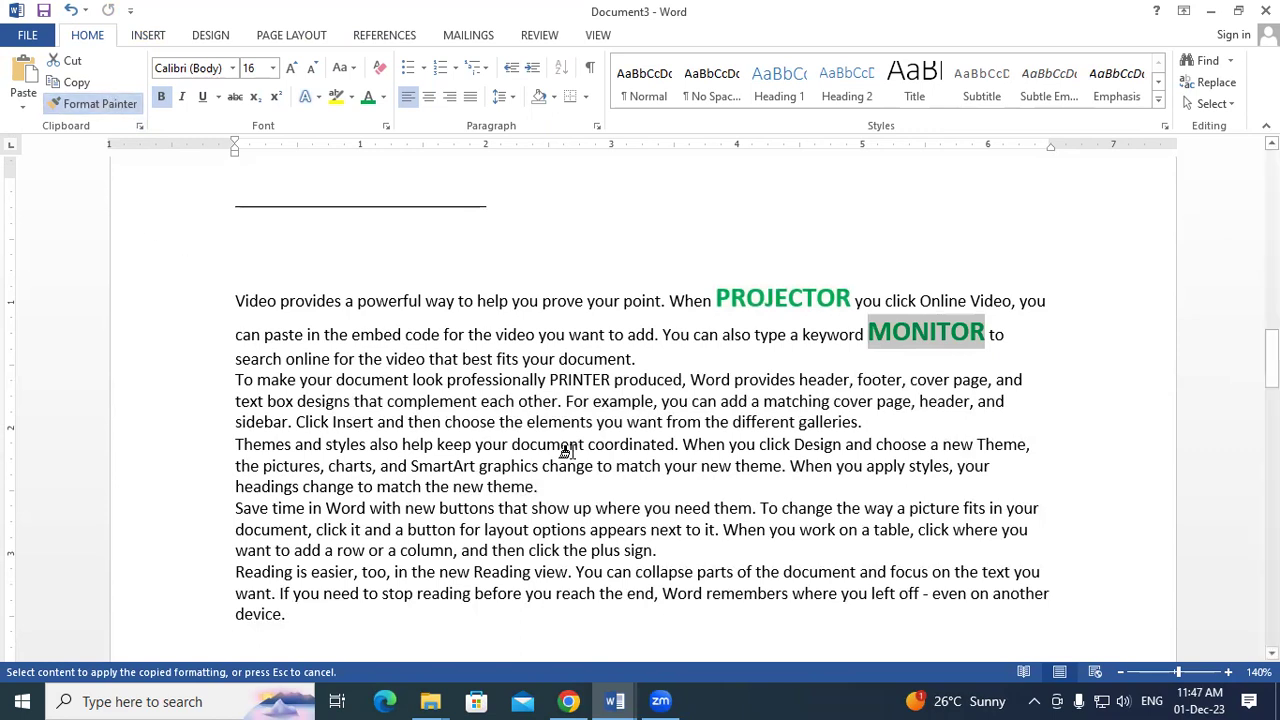
pyautogui.moveTo(552, 380); pyautogui.dragTo(614, 381)
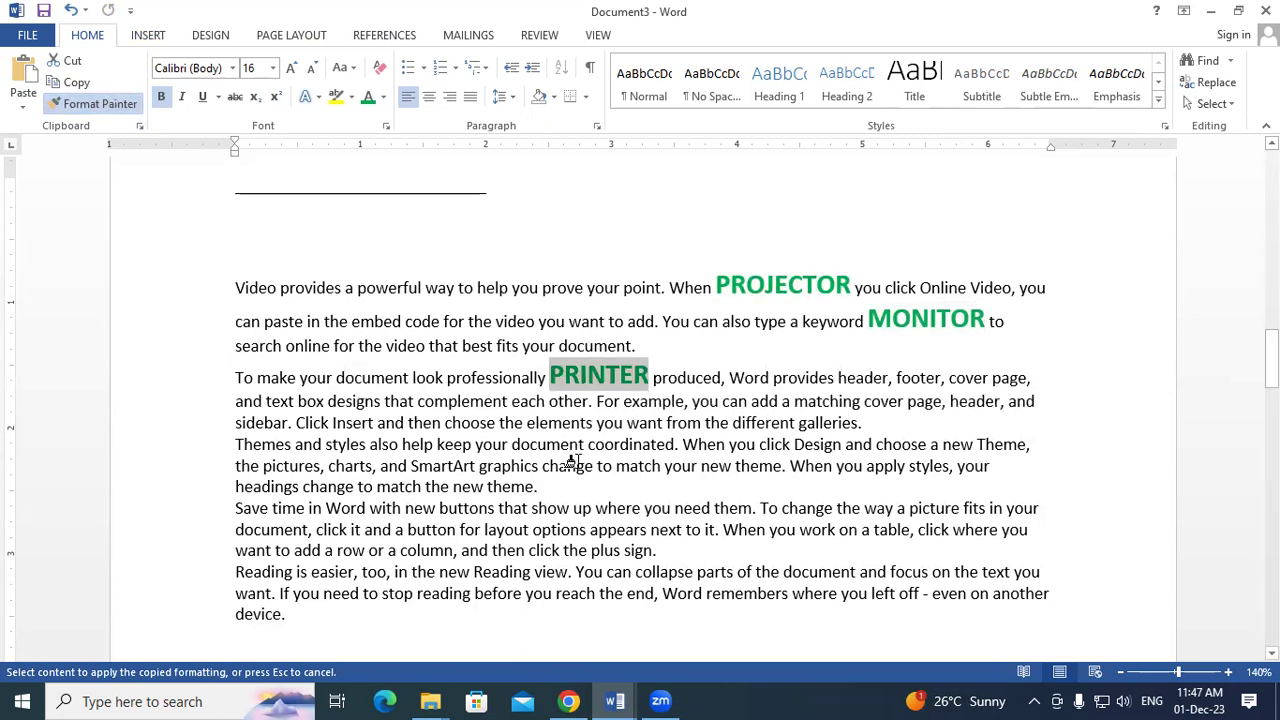
pyautogui.click(101, 105)
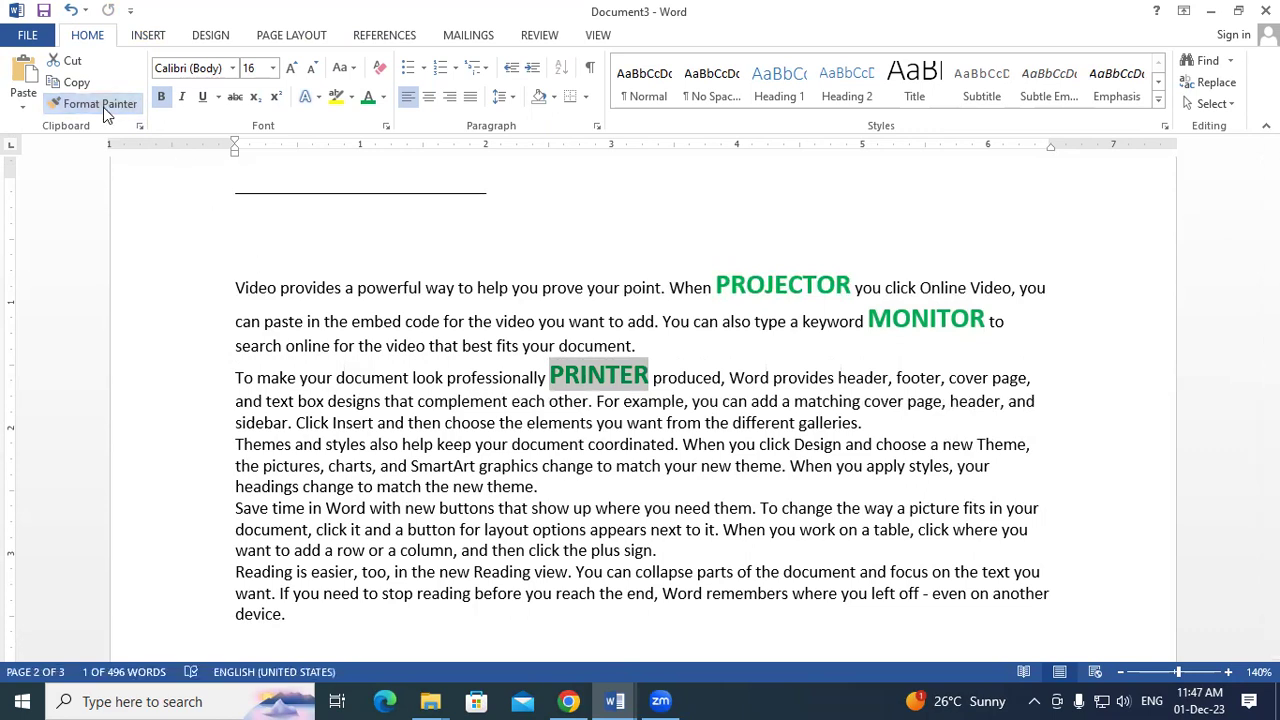
# Step: Try to insert an endnote on the word PROJECTOR
pyautogui.click(761, 302)
pyautogui.moveTo(717, 285); pyautogui.dragTo(852, 287)
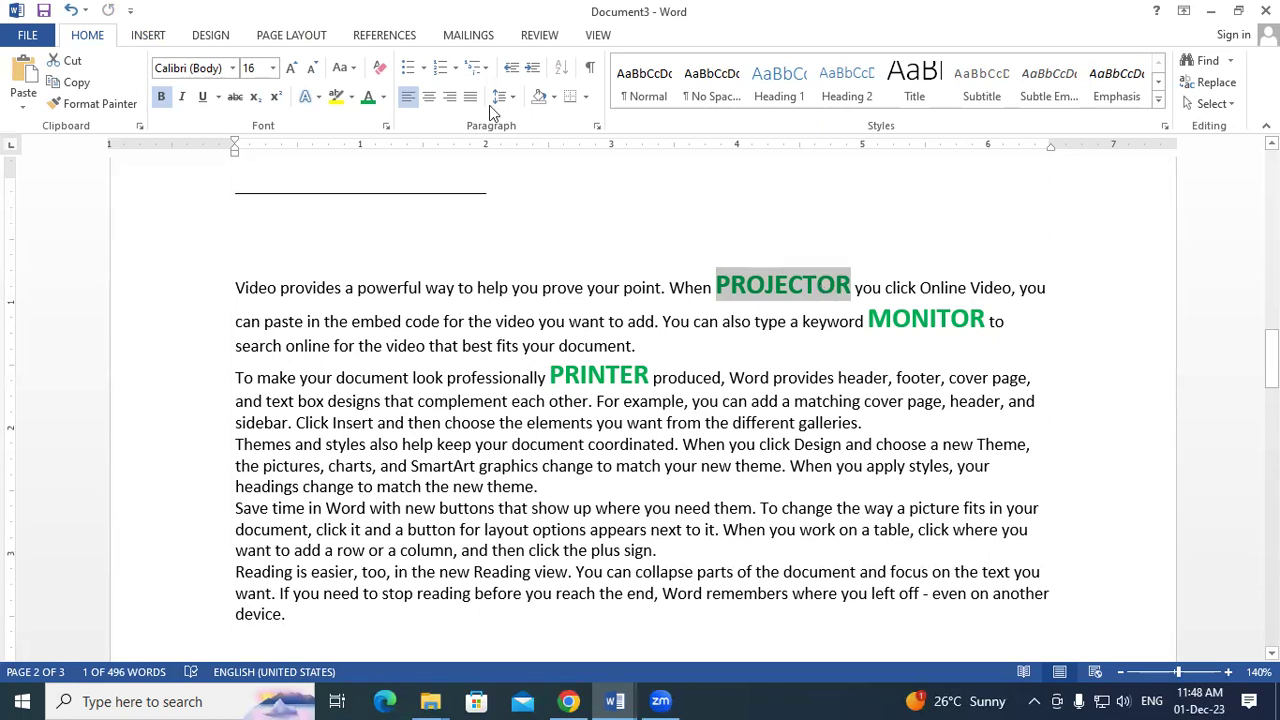
pyautogui.click(387, 40)
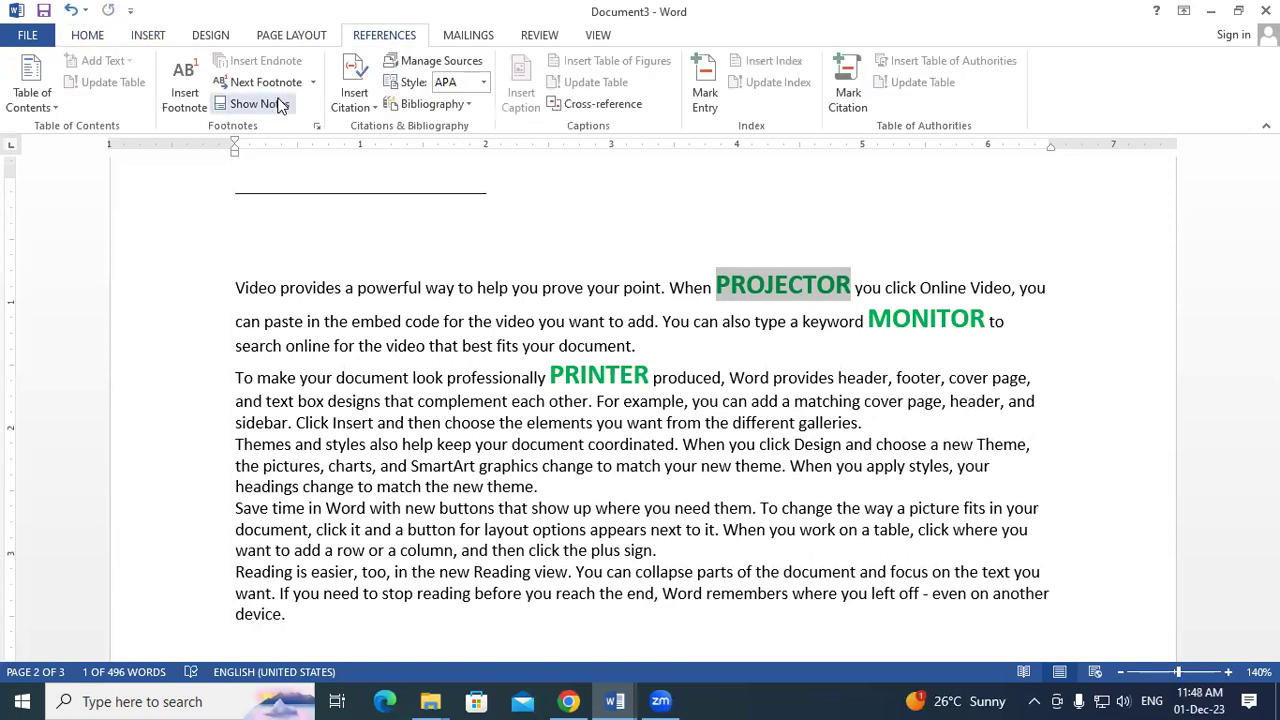
pyautogui.click(396, 370)
pyautogui.click(693, 403)
pyautogui.moveTo(713, 283)
pyautogui.mouseDown()
pyautogui.moveTo(852, 286)
pyautogui.moveTo(714, 285)
pyautogui.mouseUp()
pyautogui.click(791, 341)
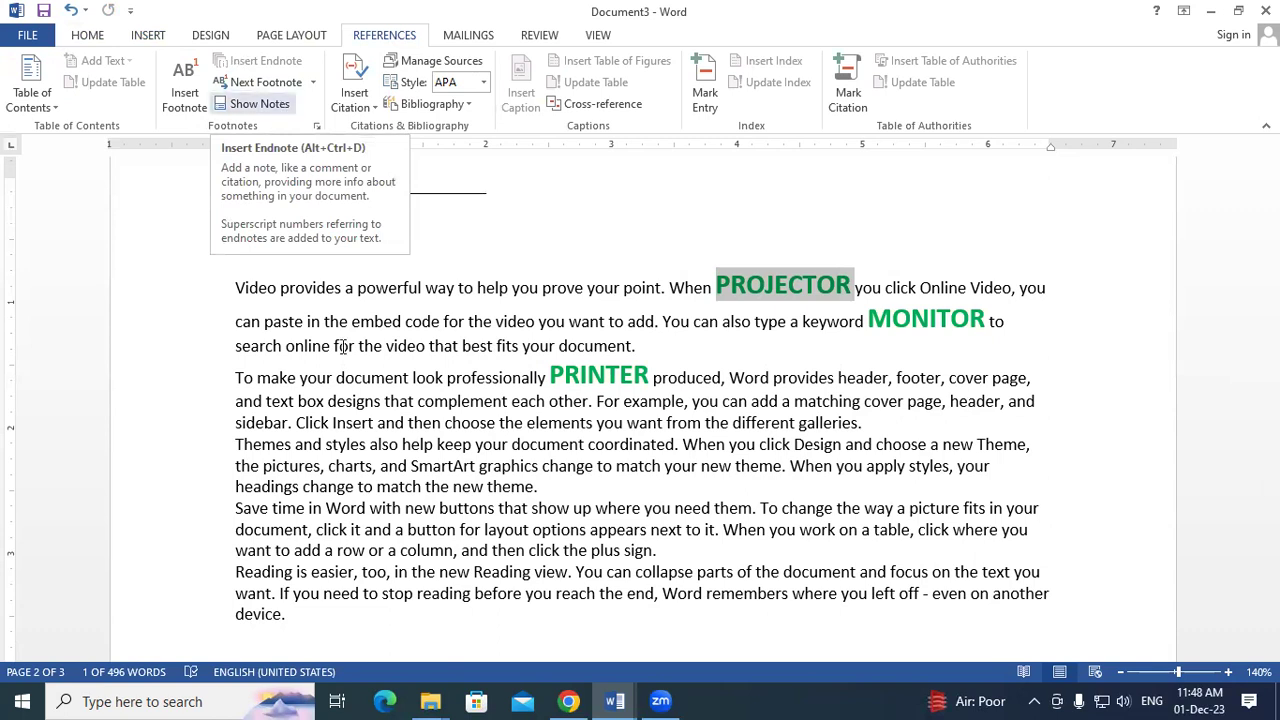
pyautogui.click(354, 384)
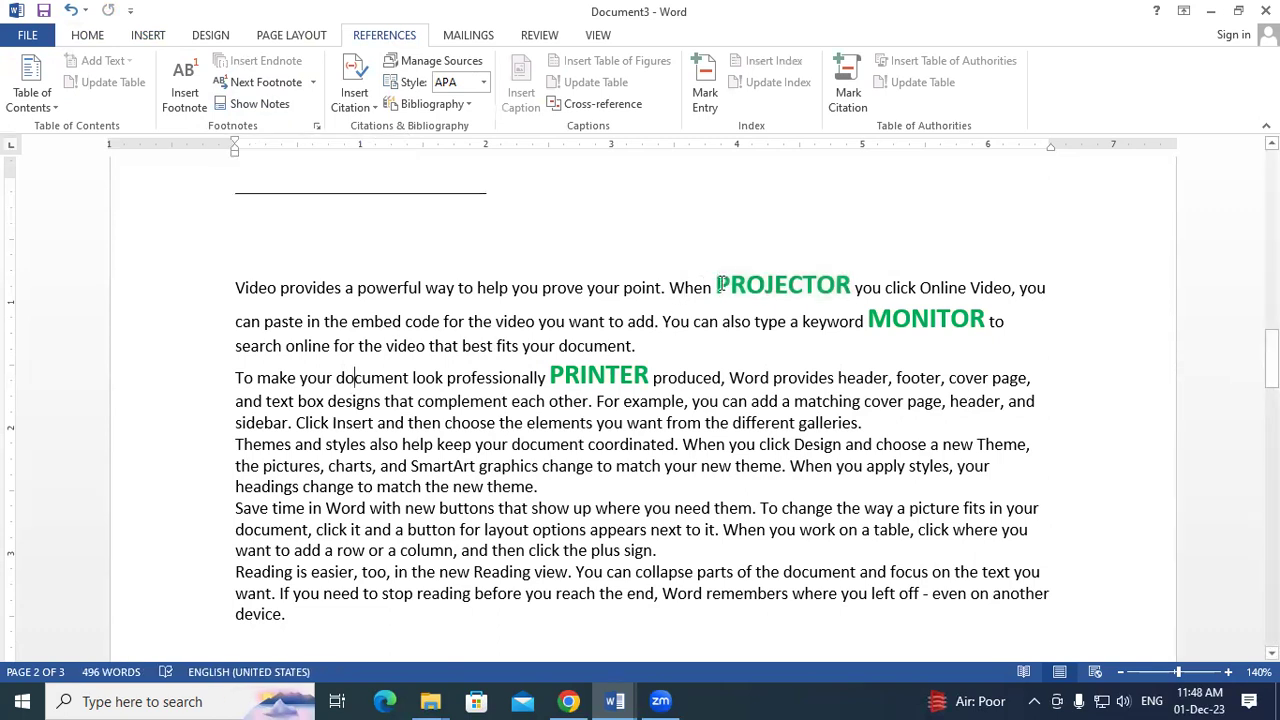
pyautogui.moveTo(716, 285); pyautogui.dragTo(848, 285)
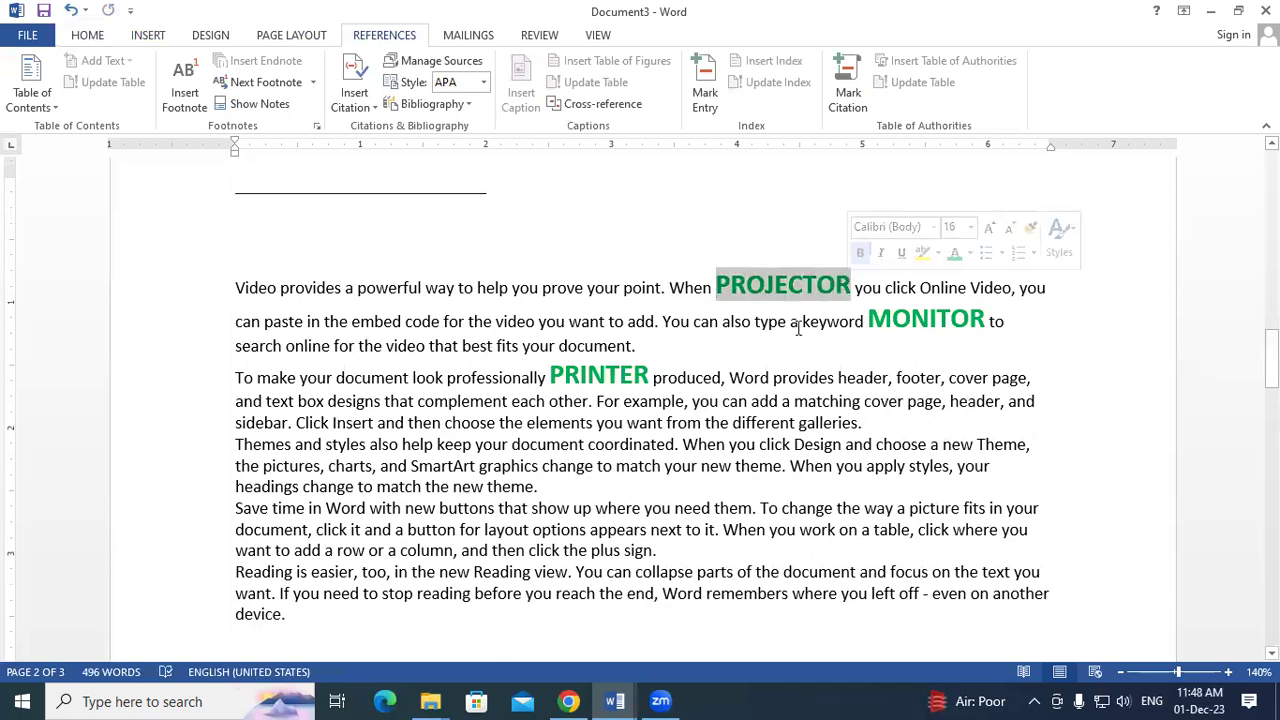
pyautogui.click(762, 377)
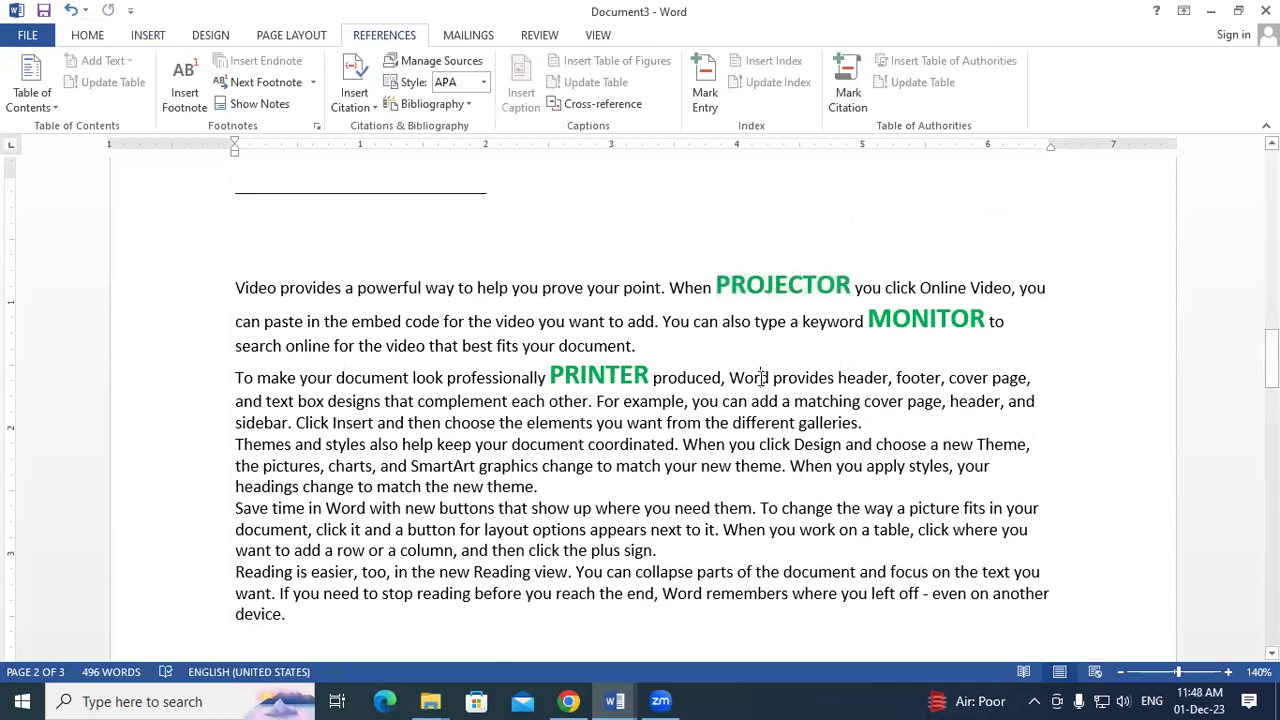
# Step: Copy the five paragraphs containing PROJECTOR, MONITOR and PRINTER into a new blank document
pyautogui.moveTo(237, 287); pyautogui.dragTo(1045, 610)
pyautogui.hotkey('ctrl', 'c')
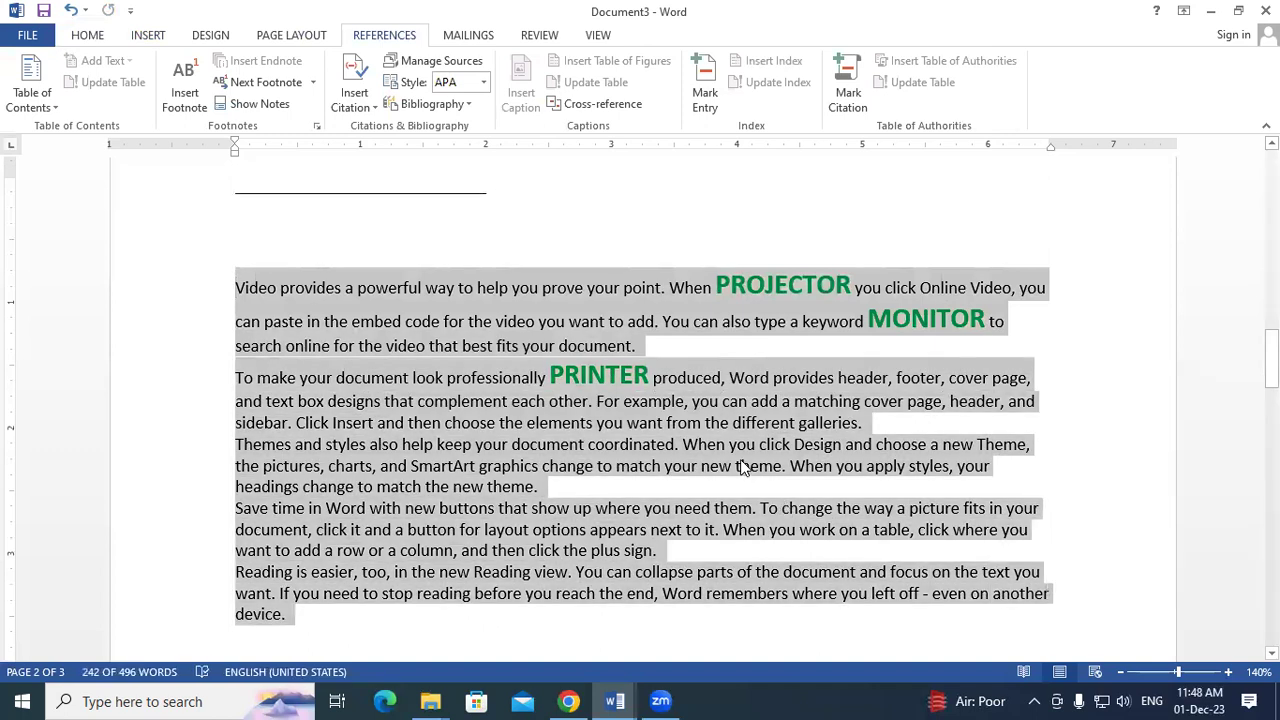
pyautogui.rightClick(742, 468)
pyautogui.click(800, 170)
pyautogui.hotkey('ctrl', 'n')
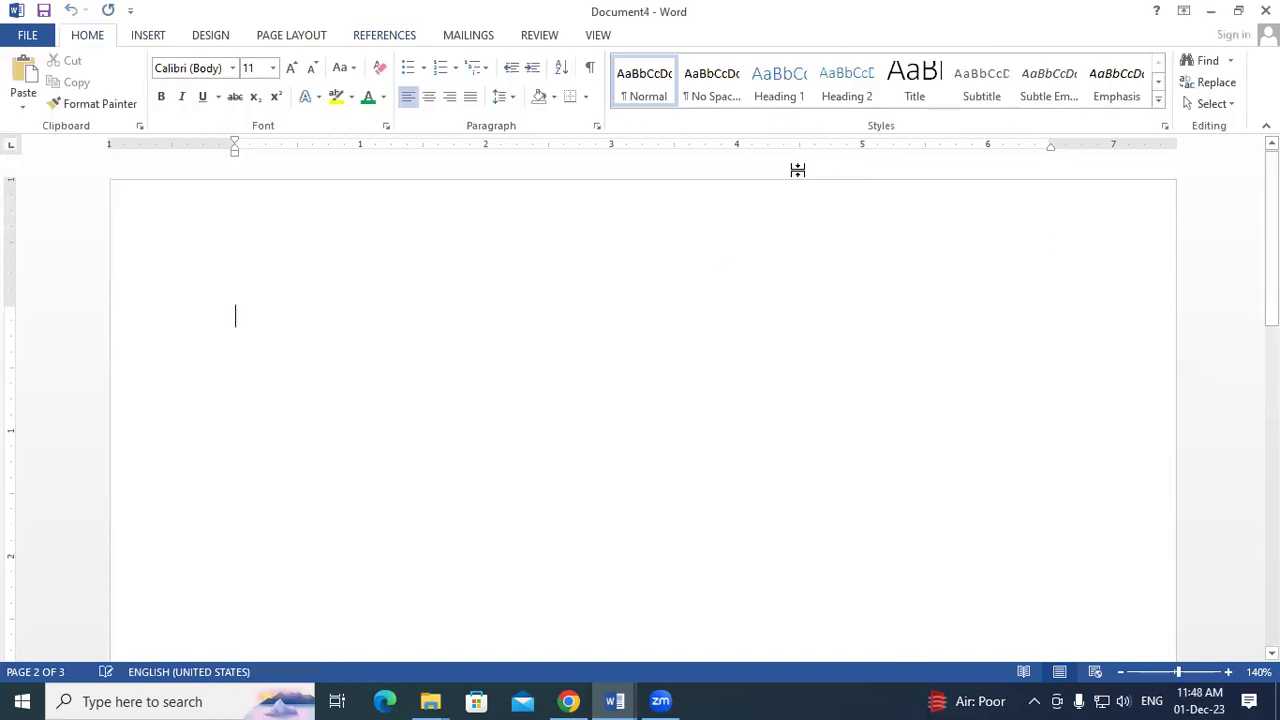
pyautogui.hotkey('ctrl', 'v')
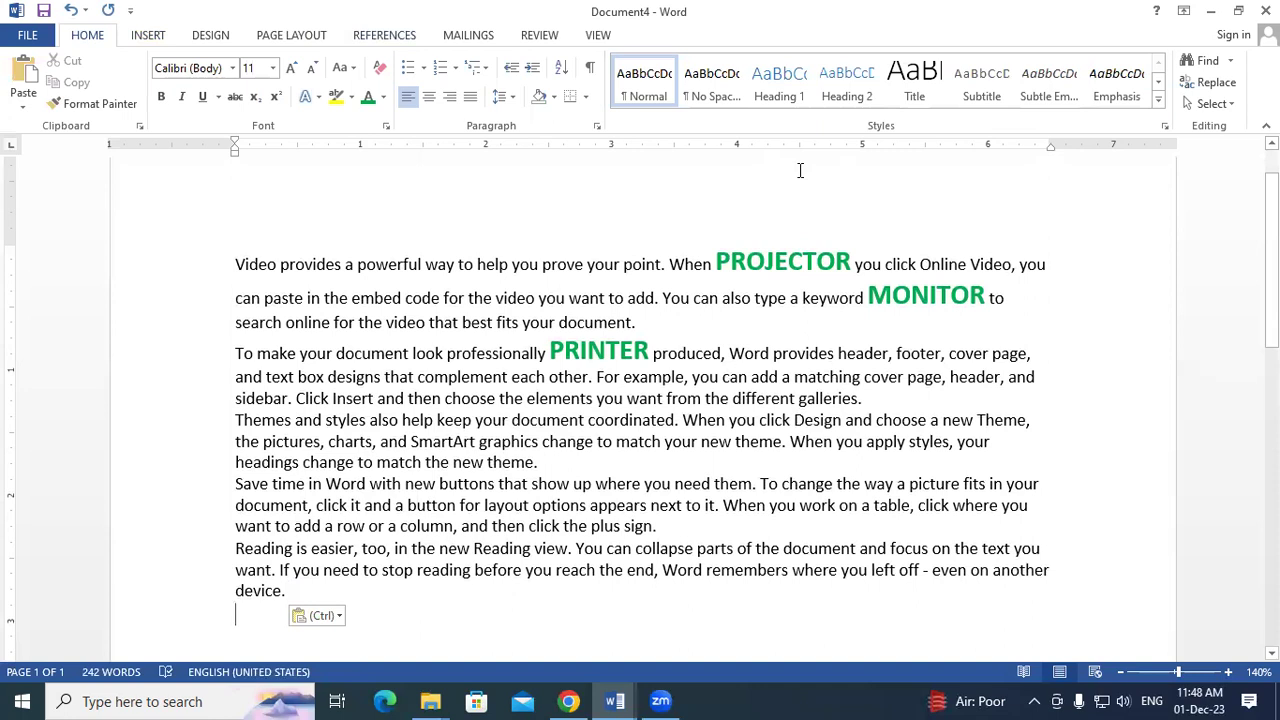
# Step: Generate more sample text below the pasted paragraphs with =RAND(120) and return to the document's first page
pyautogui.write('=')
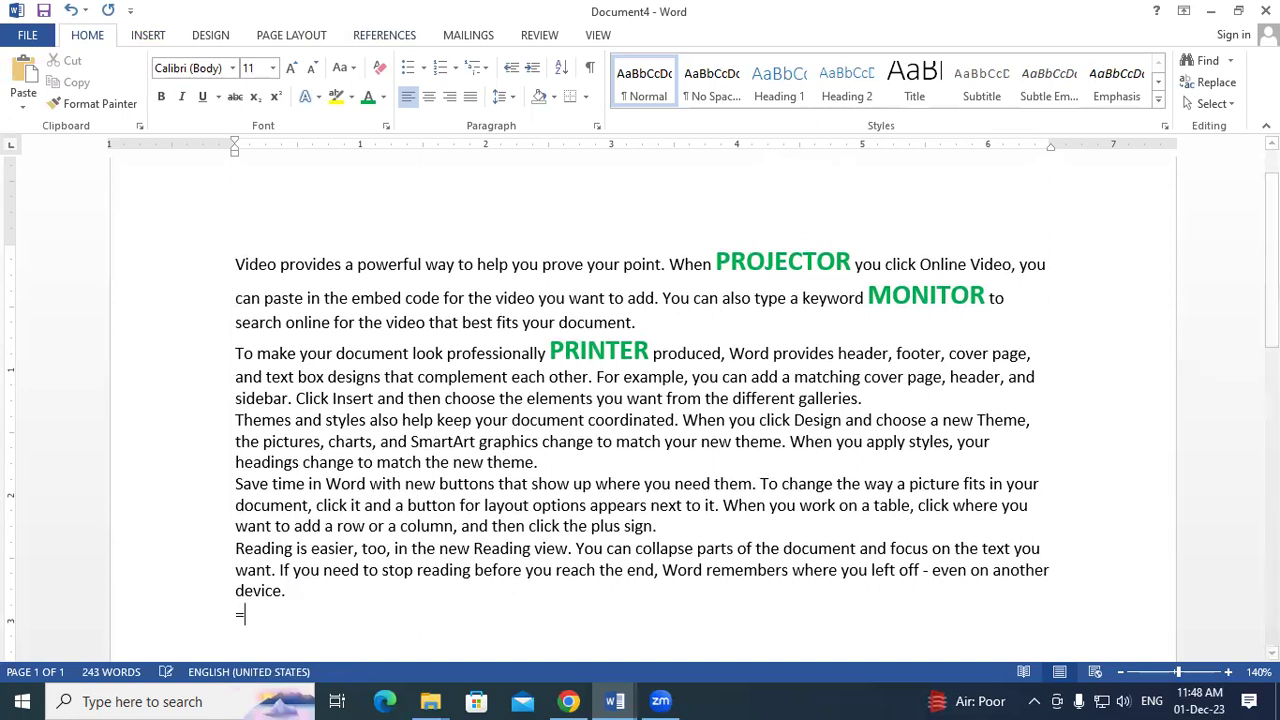
pyautogui.write('RAND(1')
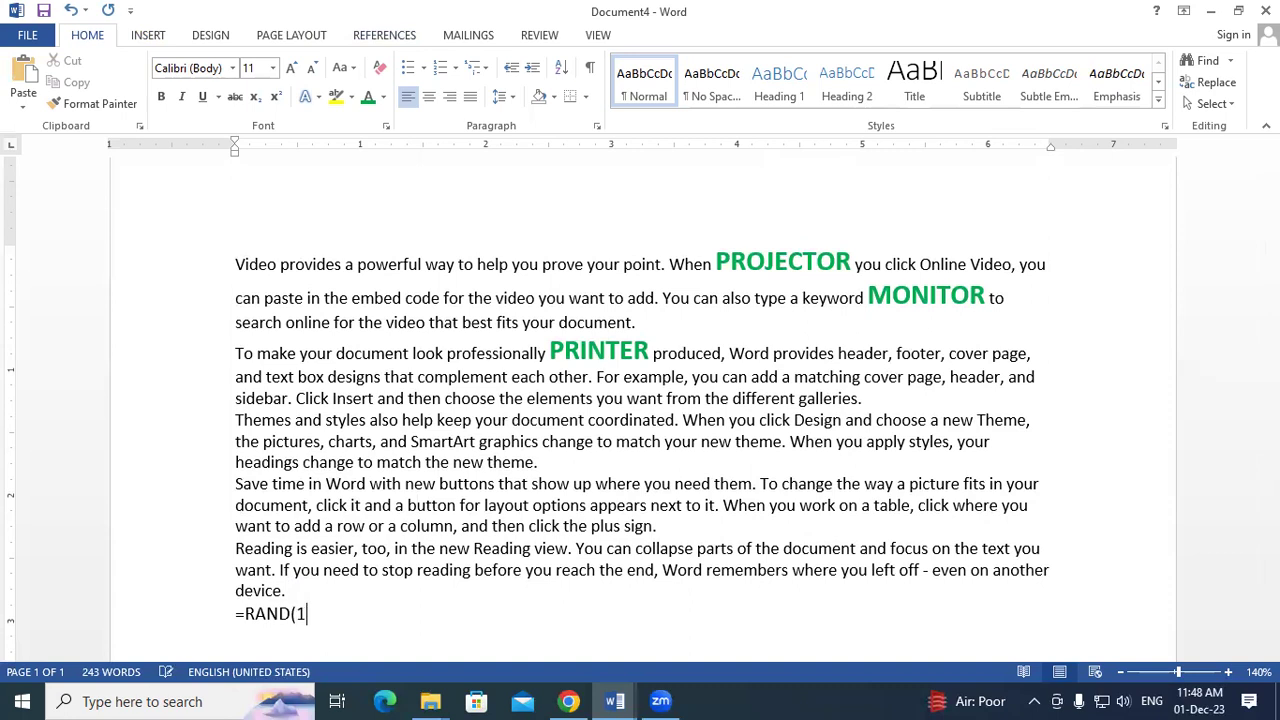
pyautogui.write('20)')
pyautogui.press('Return')
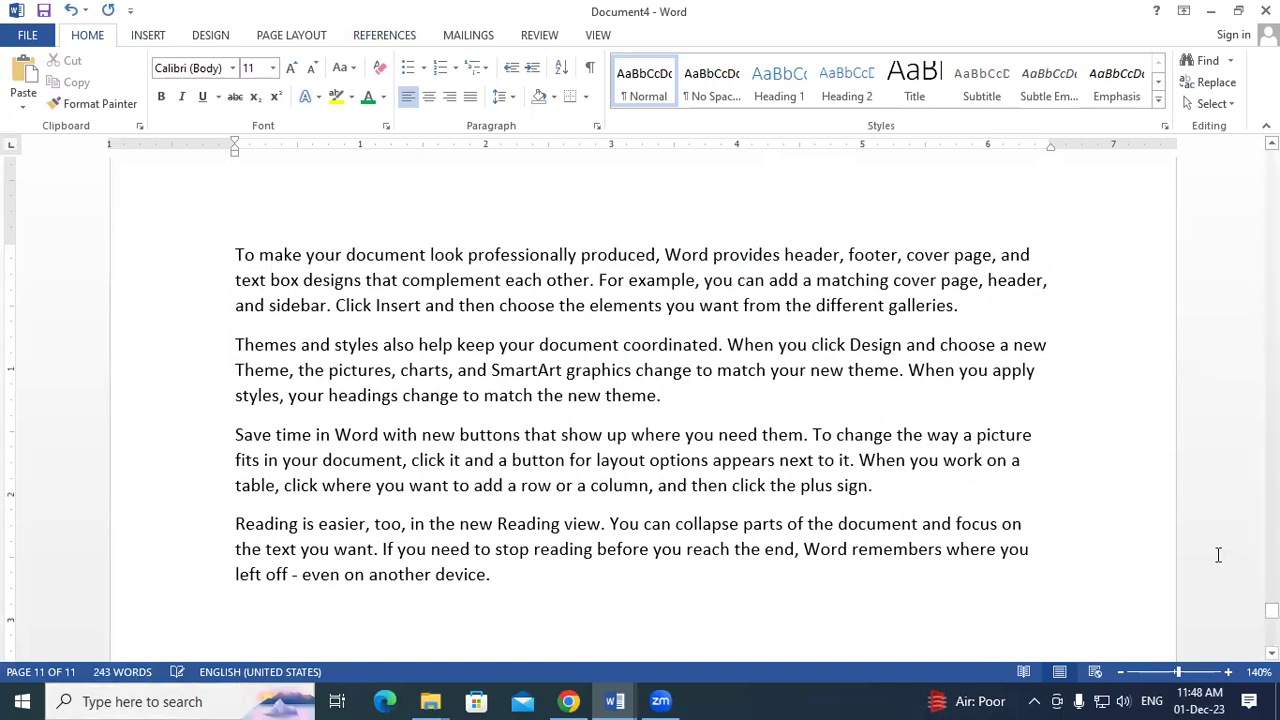
pyautogui.moveTo(1272, 611); pyautogui.dragTo(1272, 158)
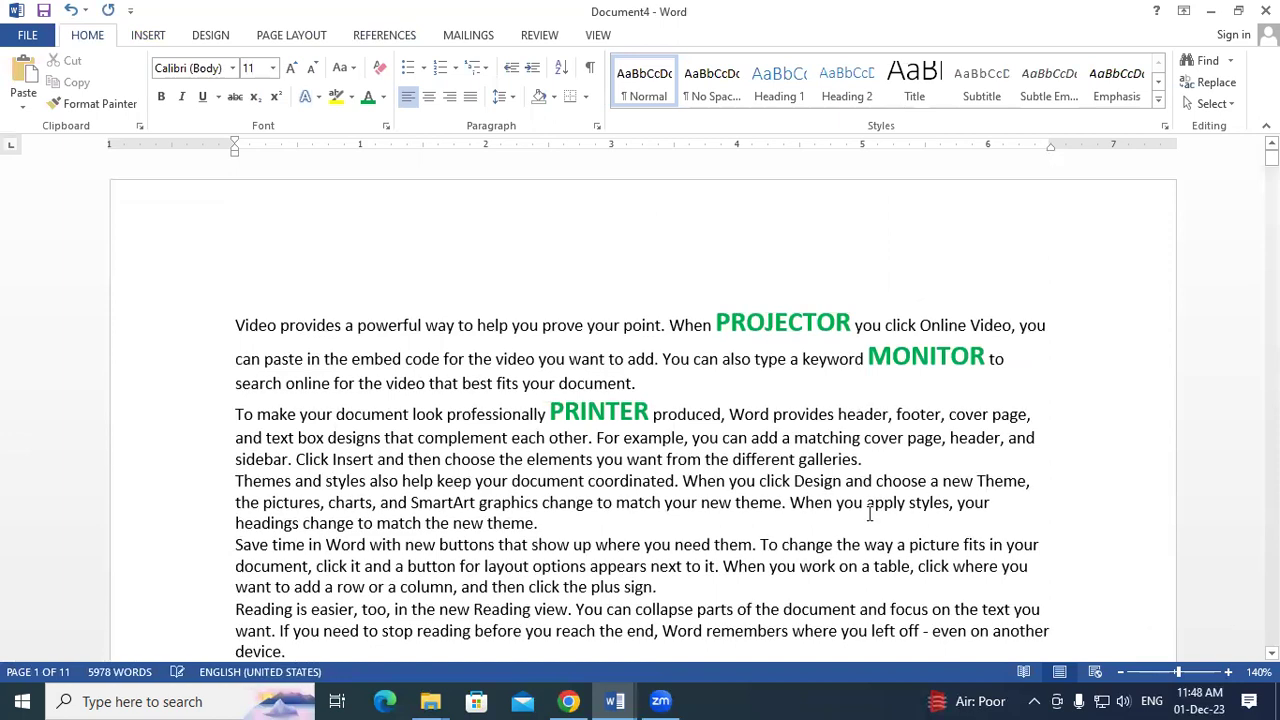
# Step: Insert an endnote on the word PROJECTOR in the first paragraph with the text OUTPUT DEVICE
pyautogui.click(722, 318)
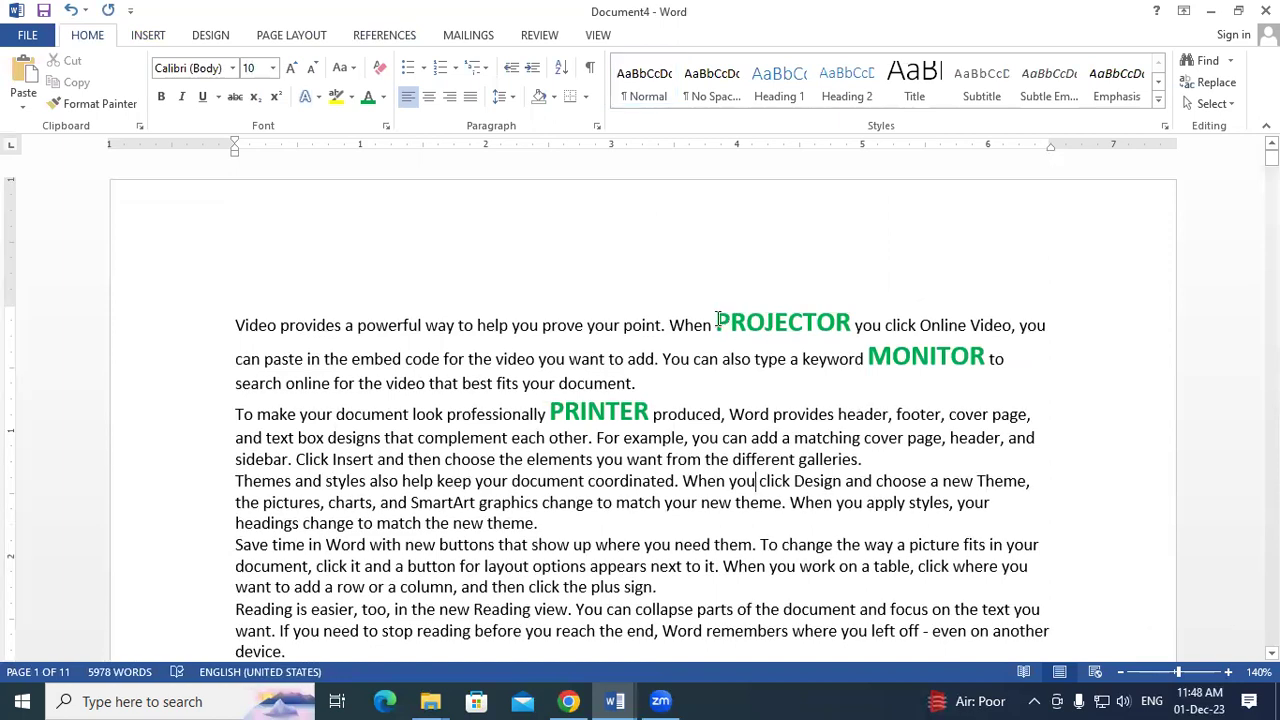
pyautogui.moveTo(757, 318); pyautogui.dragTo(851, 322)
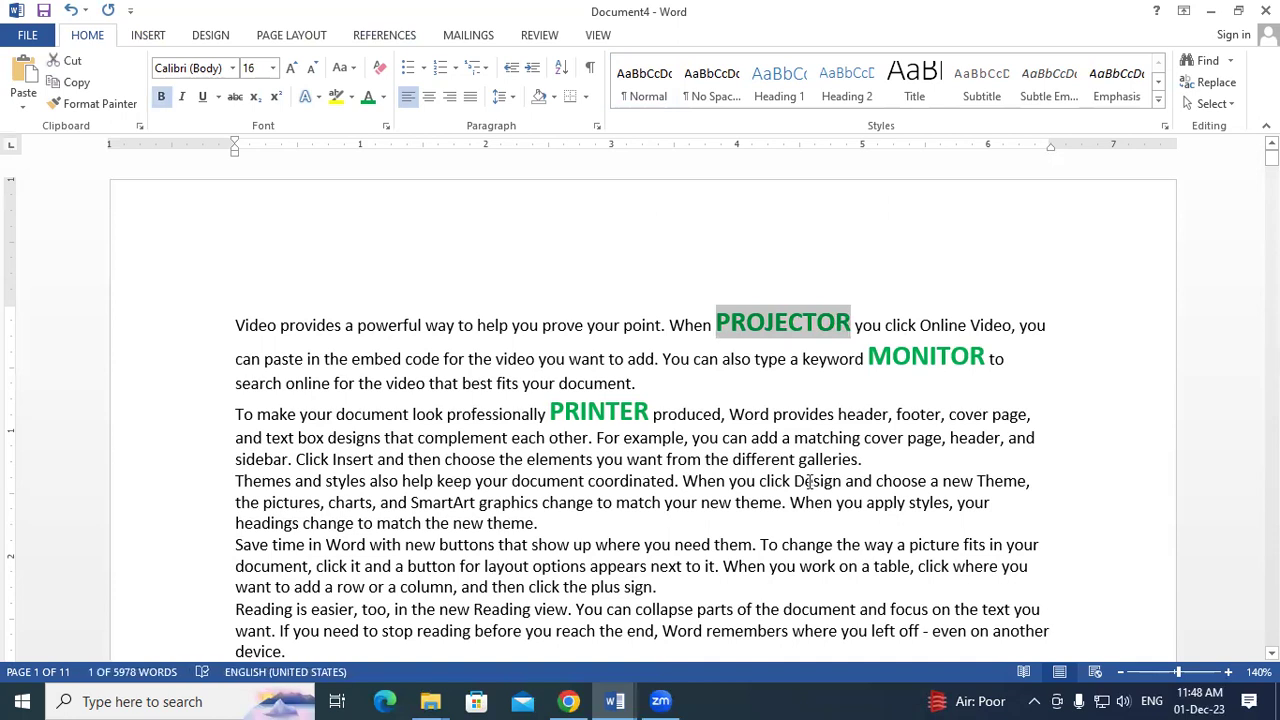
pyautogui.hotkey('ctrl', 'End')
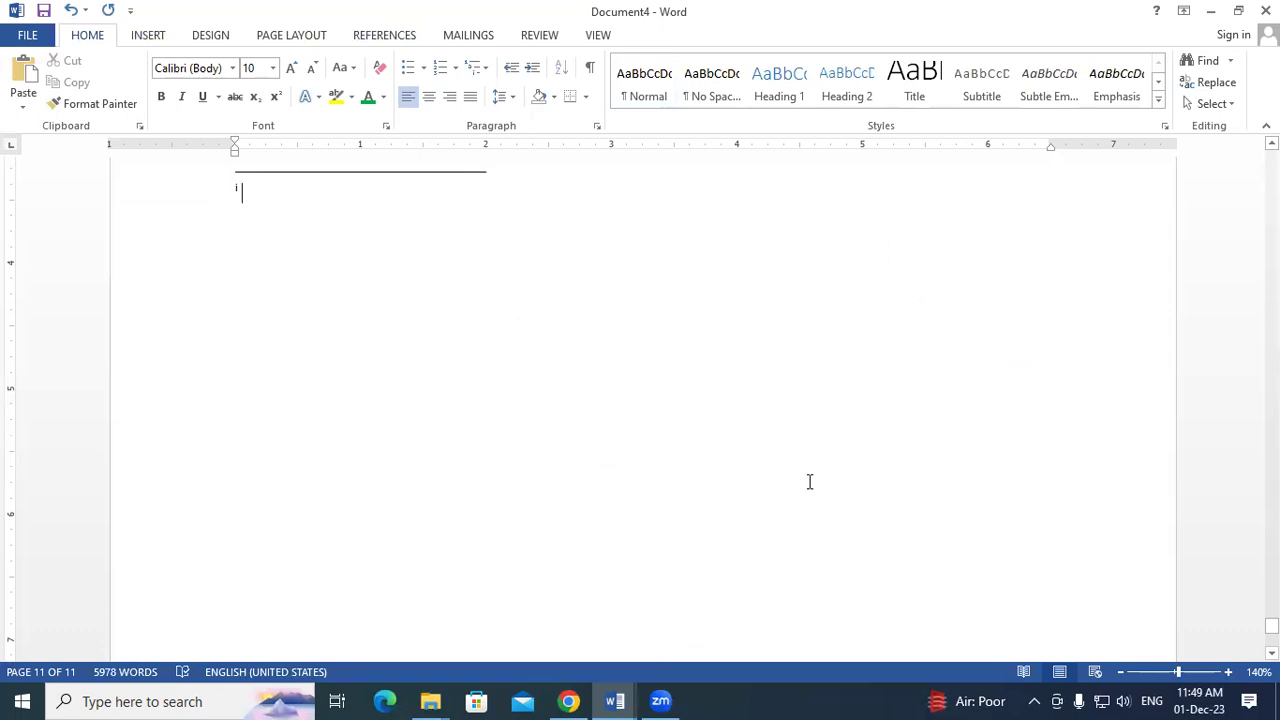
pyautogui.write('O')
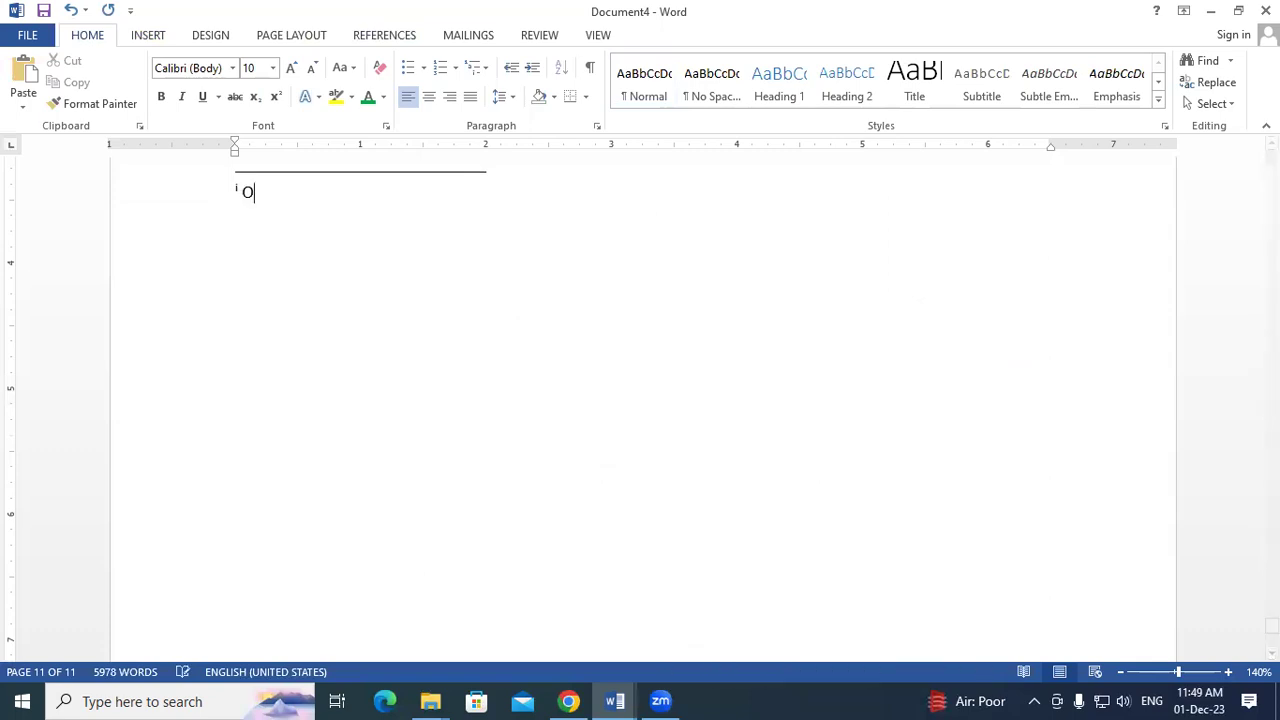
pyautogui.write('UTPUT DEVICE')
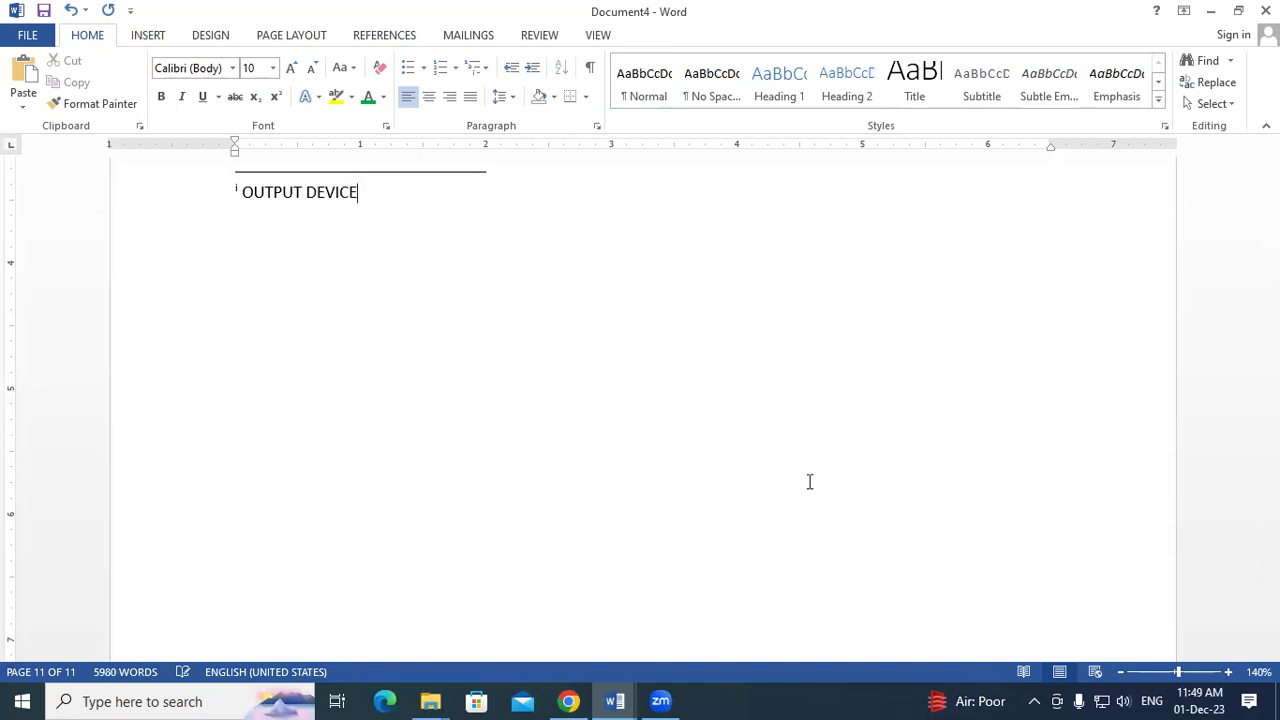
# Step: Insert an endnote on the word MONITOR on the first page reading MONITOR IS A OUTPUT DEVICE
pyautogui.hotkey('ctrl', 'Home')
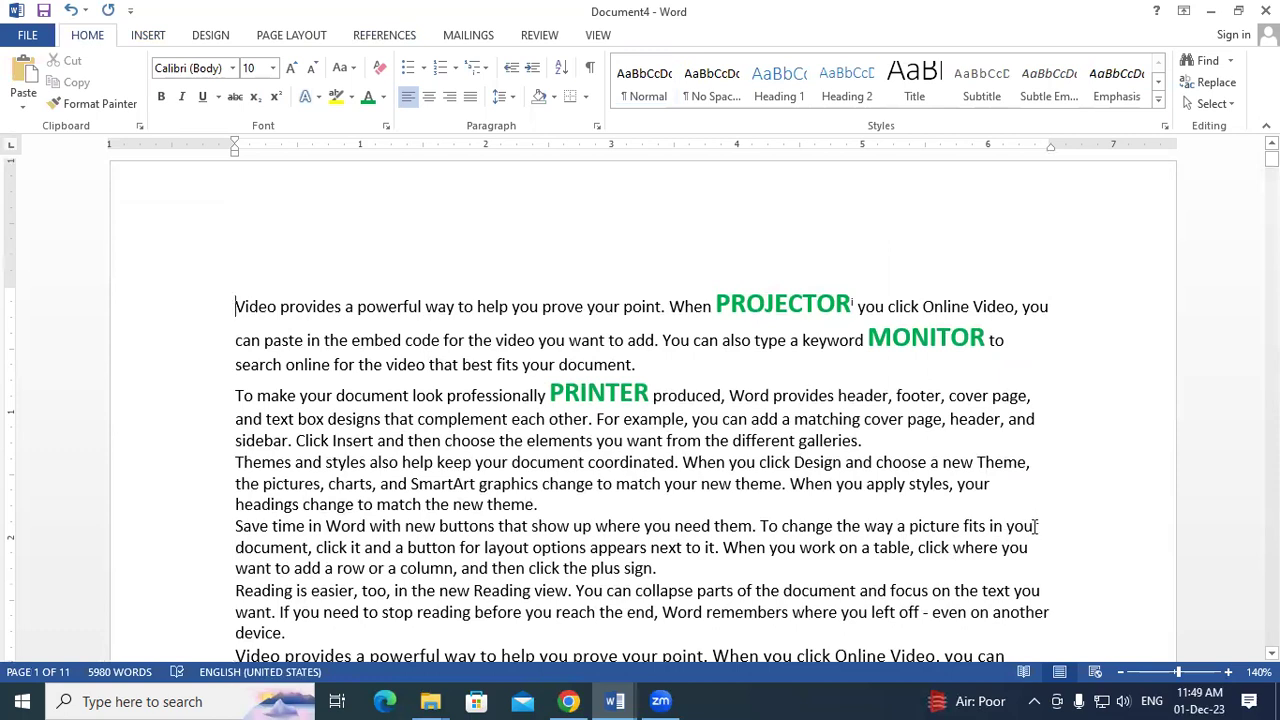
pyautogui.moveTo(866, 340); pyautogui.dragTo(987, 340)
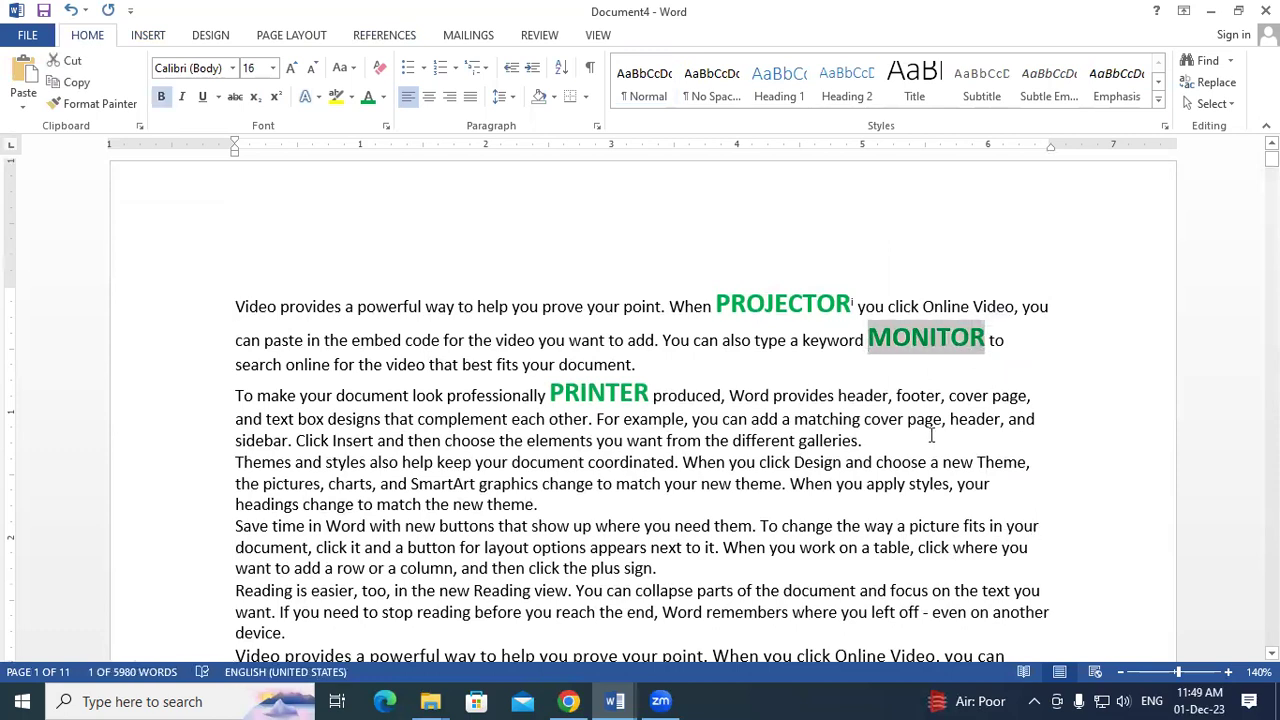
pyautogui.hotkey('ctrl', 'alt', 'd')
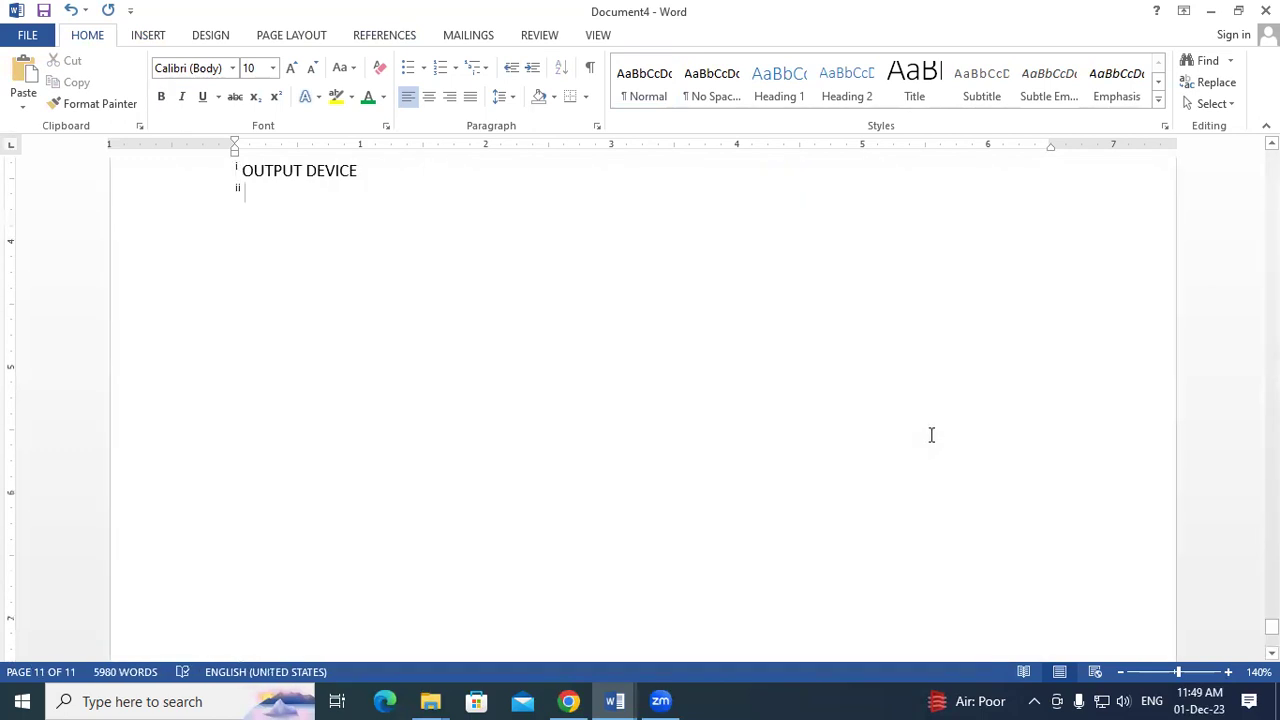
pyautogui.write('MONITOR IS A OUTPUT DEVICE')
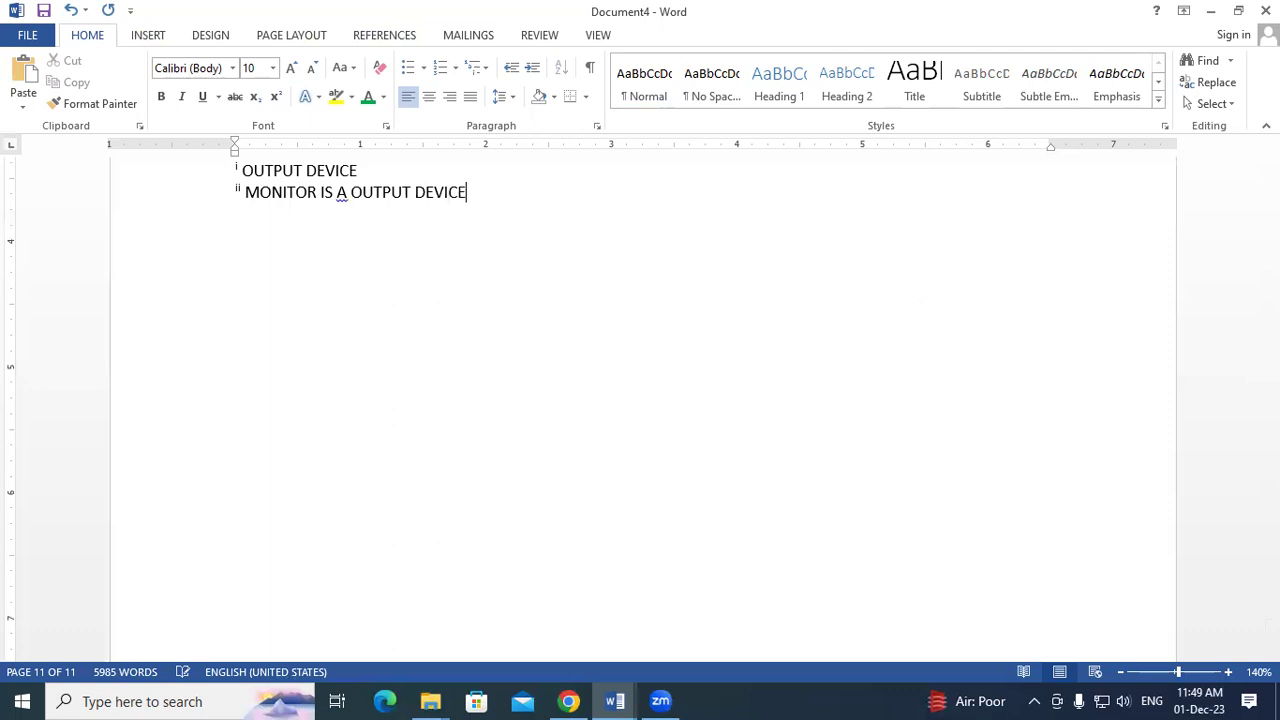
# Step: Insert an endnote on the word PRINTER in the second paragraph with the text OUTPUT DEVICE
pyautogui.hotkey('ctrl', 'Home')
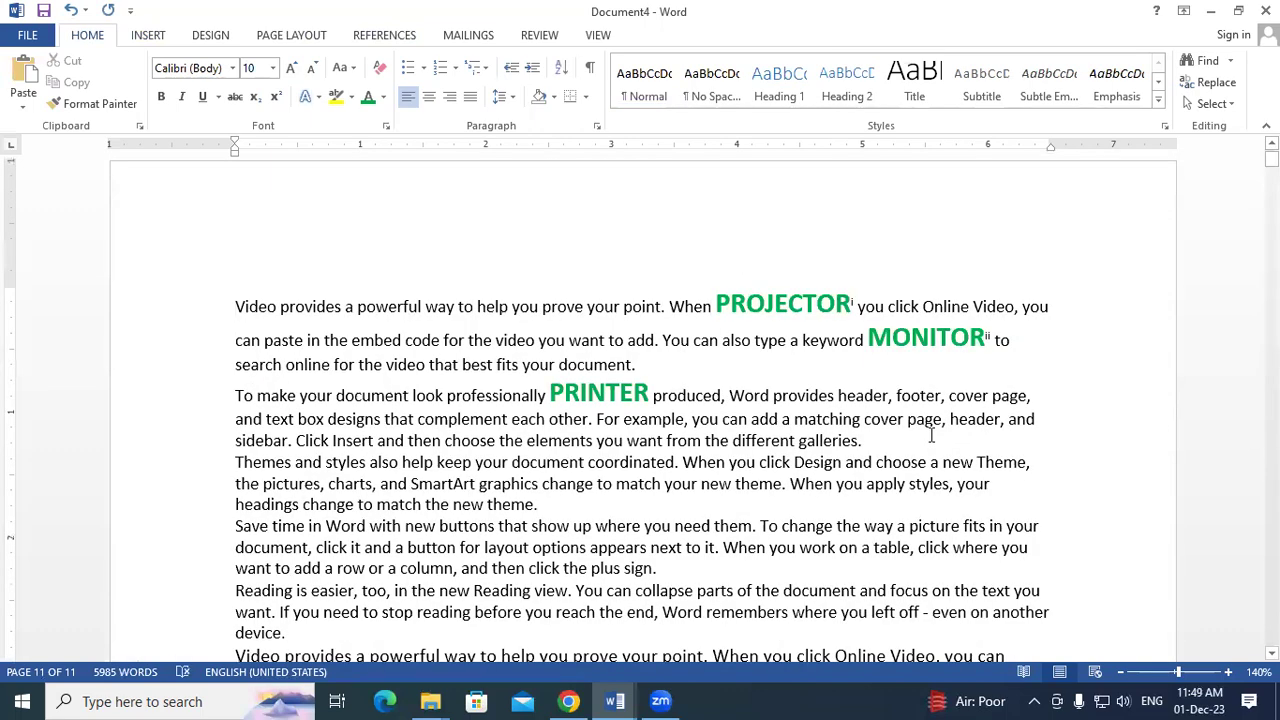
pyautogui.moveTo(609, 391); pyautogui.dragTo(650, 394)
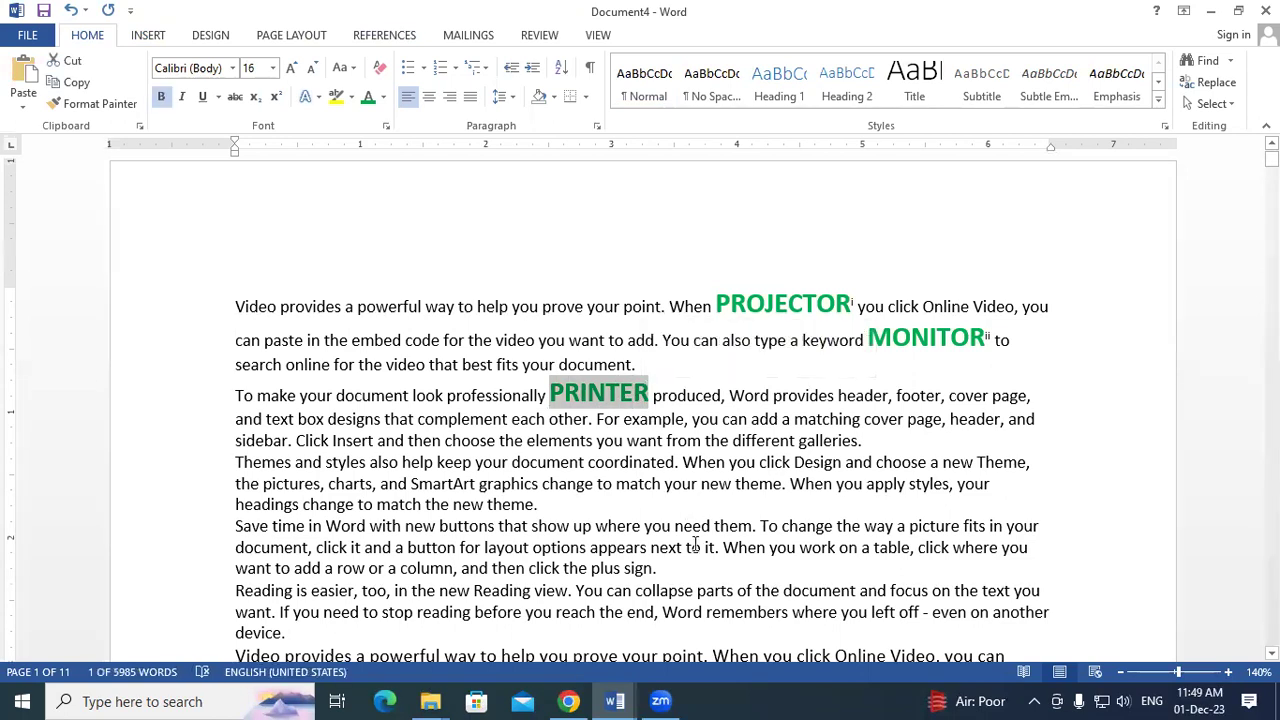
pyautogui.hotkey('ctrl', 'alt', 'd')
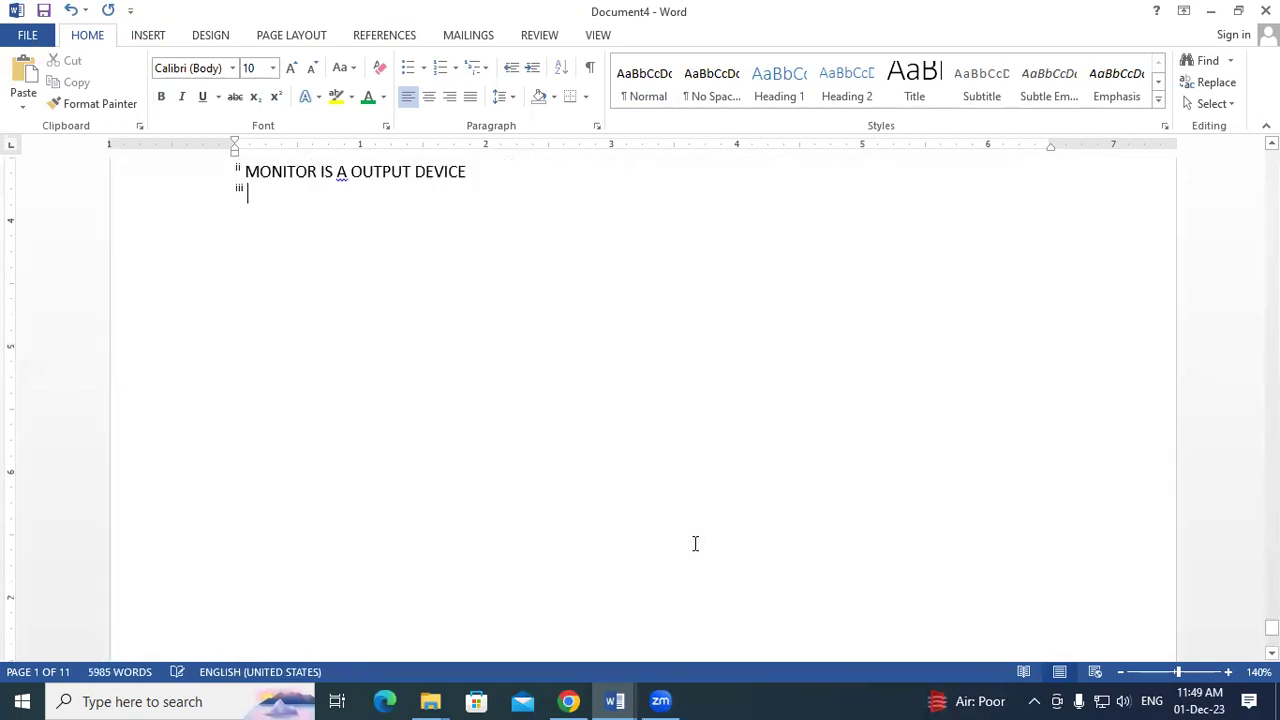
pyautogui.write('OUT')
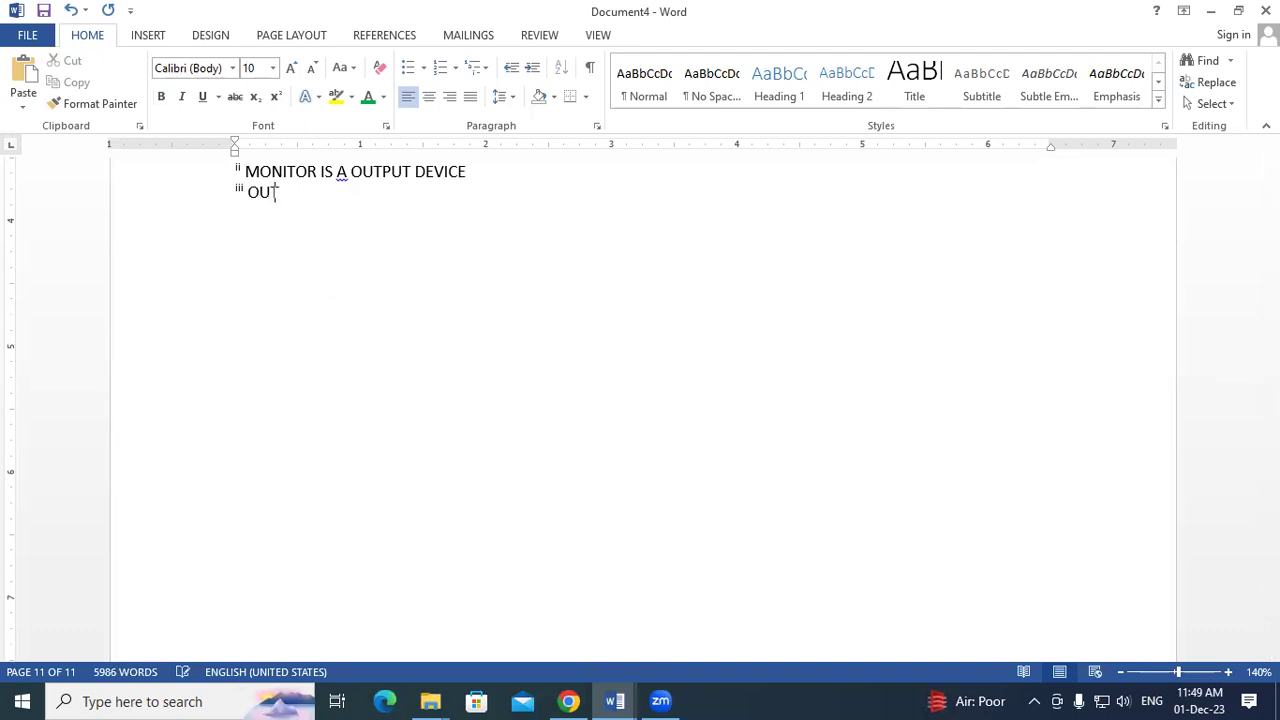
pyautogui.write('PUT DEVICE')
# Step: Enlarge the text of all three endnotes at the end of the document to size 26
pyautogui.scroll(3, 450, 420)
pyautogui.moveTo(425, 408); pyautogui.dragTo(180, 356)
pyautogui.hotkey('ctrl', 'shift', '.')
pyautogui.hotkey('ctrl', 'shift', '.')
pyautogui.hotkey('ctrl', 'shift', '.')
pyautogui.hotkey('ctrl', 'shift', '.')
pyautogui.hotkey('ctrl', 'shift', '.')
pyautogui.hotkey('ctrl', 'shift', '.')
pyautogui.hotkey('ctrl', 'shift', '.')
pyautogui.hotkey('ctrl', 'shift', '.')
pyautogui.hotkey('ctrl', 'shift', '.')
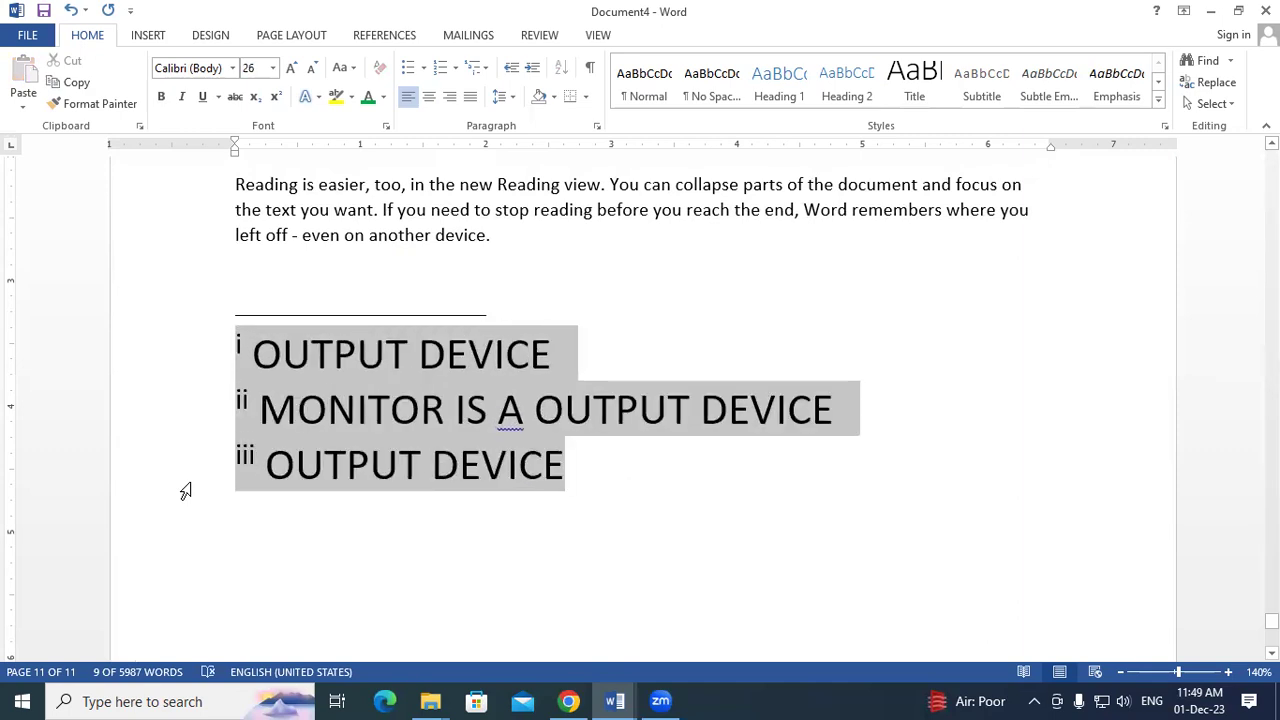
pyautogui.click(519, 482)
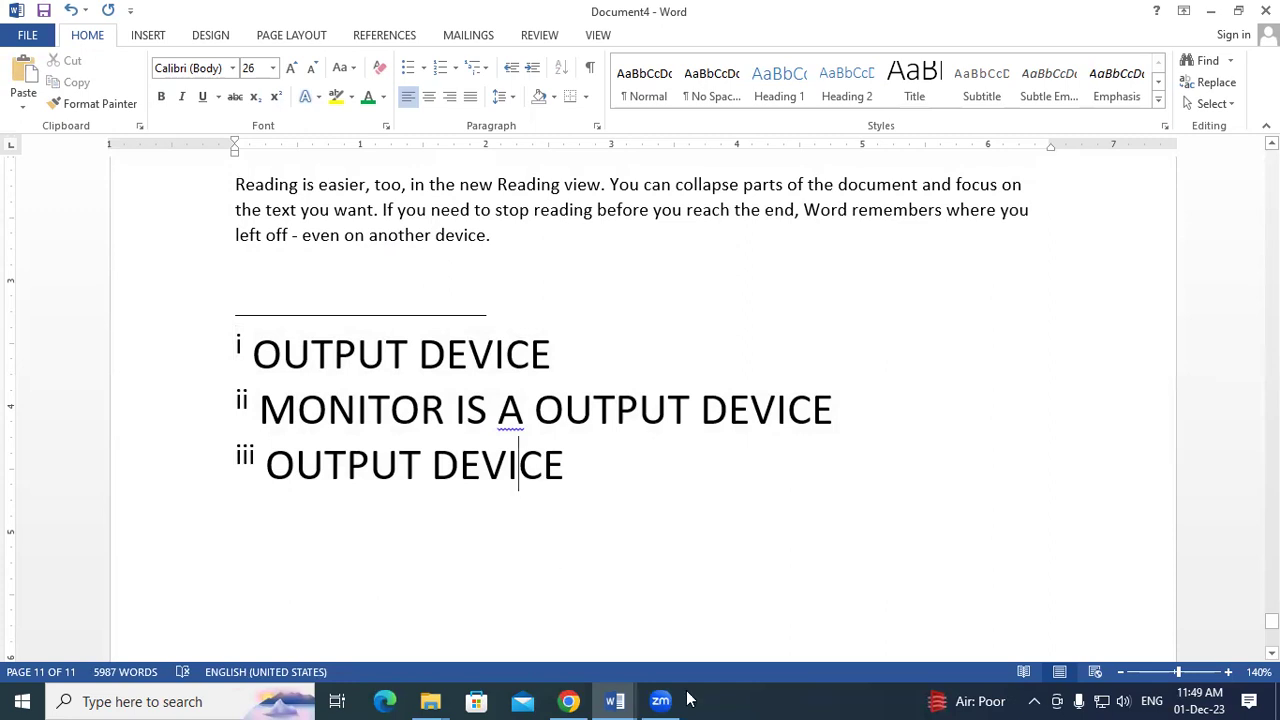
# Step: Switch to Document3 and enlarge the text of the four footnotes on its first page by six font size steps
pyautogui.moveTo(614, 699)
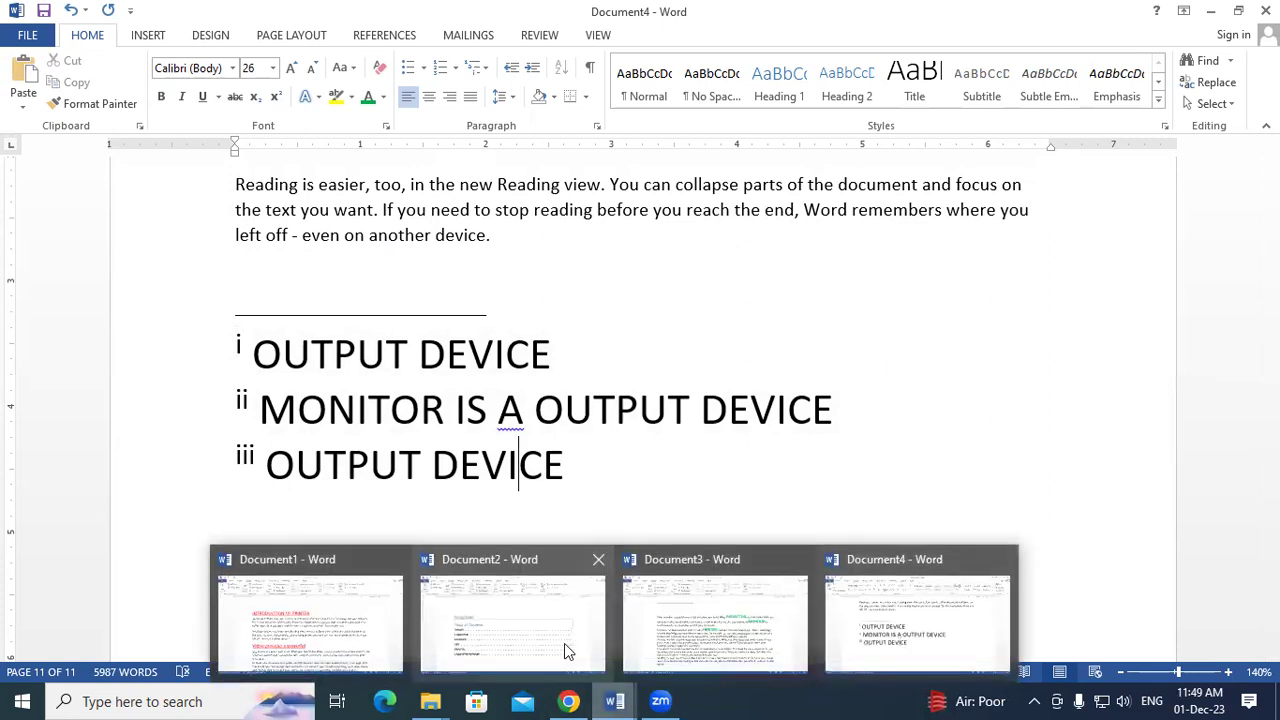
pyautogui.click(564, 643)
pyautogui.scroll(-3, 658, 514)
pyautogui.scroll(8, 660, 514)
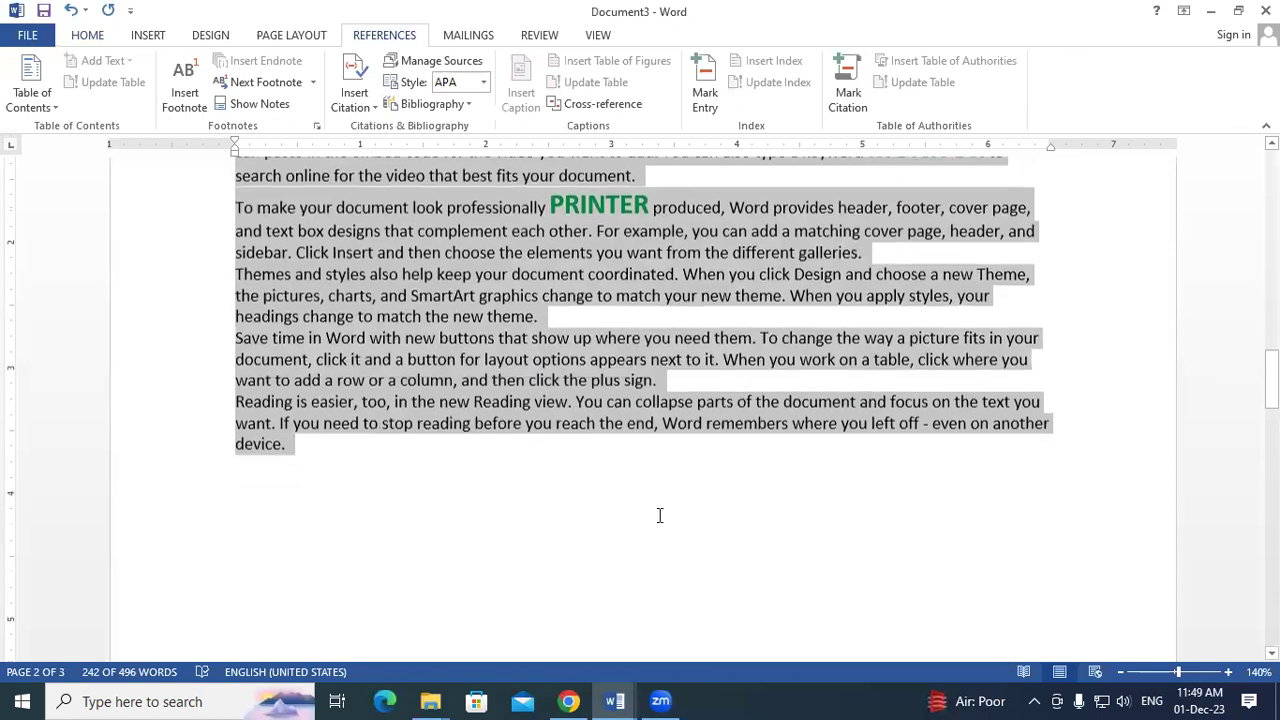
pyautogui.moveTo(1271, 340); pyautogui.dragTo(1271, 182)
pyautogui.scroll(-3, 285, 476)
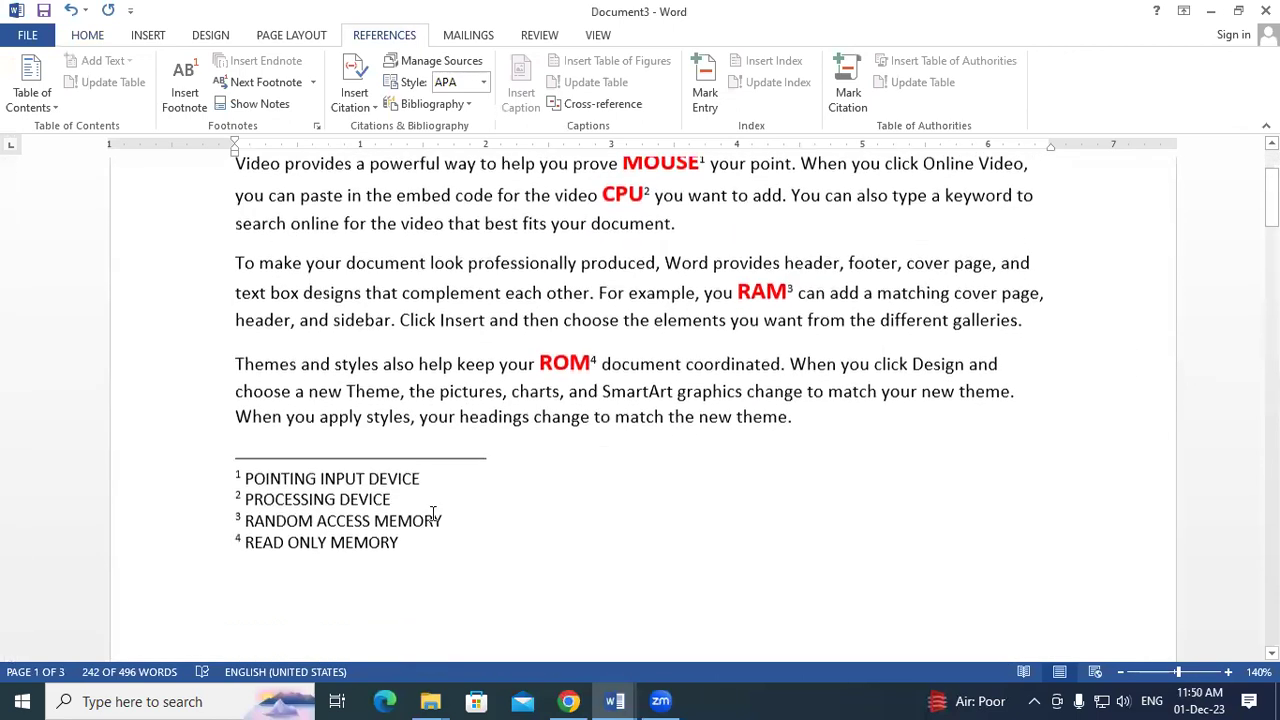
pyautogui.moveTo(285, 476); pyautogui.dragTo(205, 443)
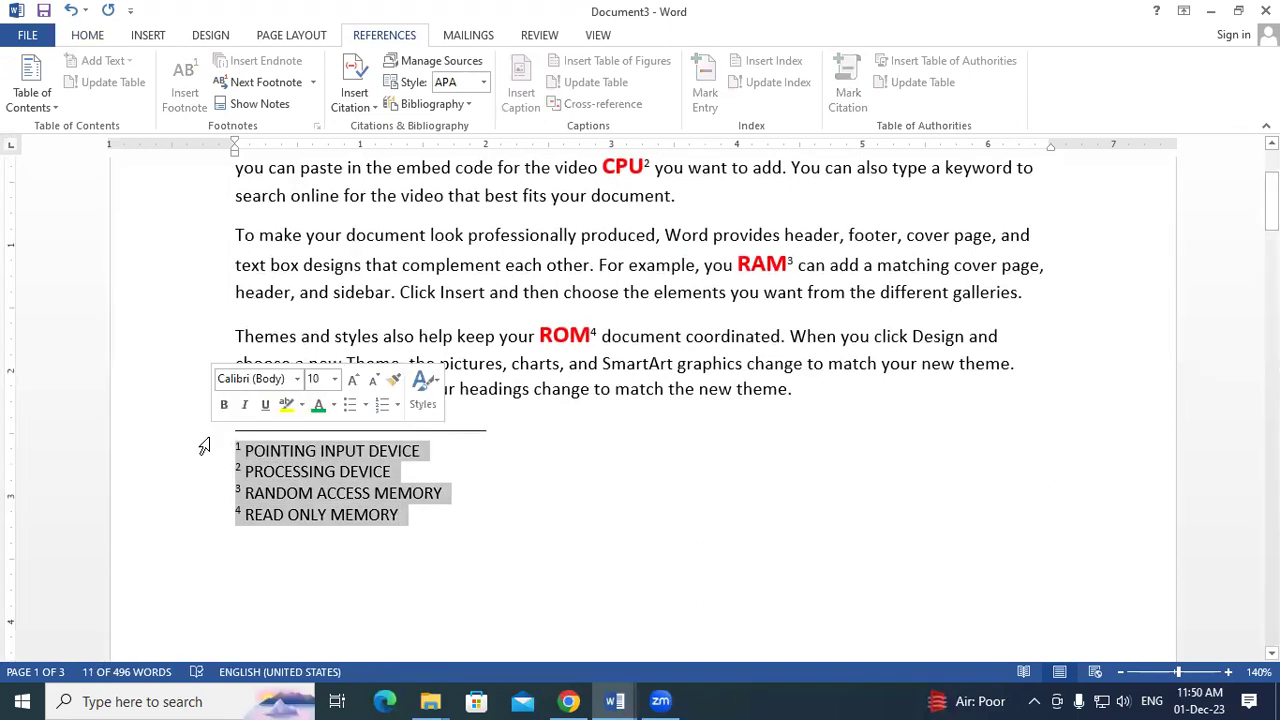
pyautogui.hotkey('ctrl', 'shift', '.')
pyautogui.hotkey('ctrl', 'shift', '.')
pyautogui.hotkey('ctrl', 'shift', '.')
pyautogui.hotkey('ctrl', 'shift', '.')
pyautogui.hotkey('ctrl', 'shift', '.')
pyautogui.hotkey('ctrl', 'shift', '.')
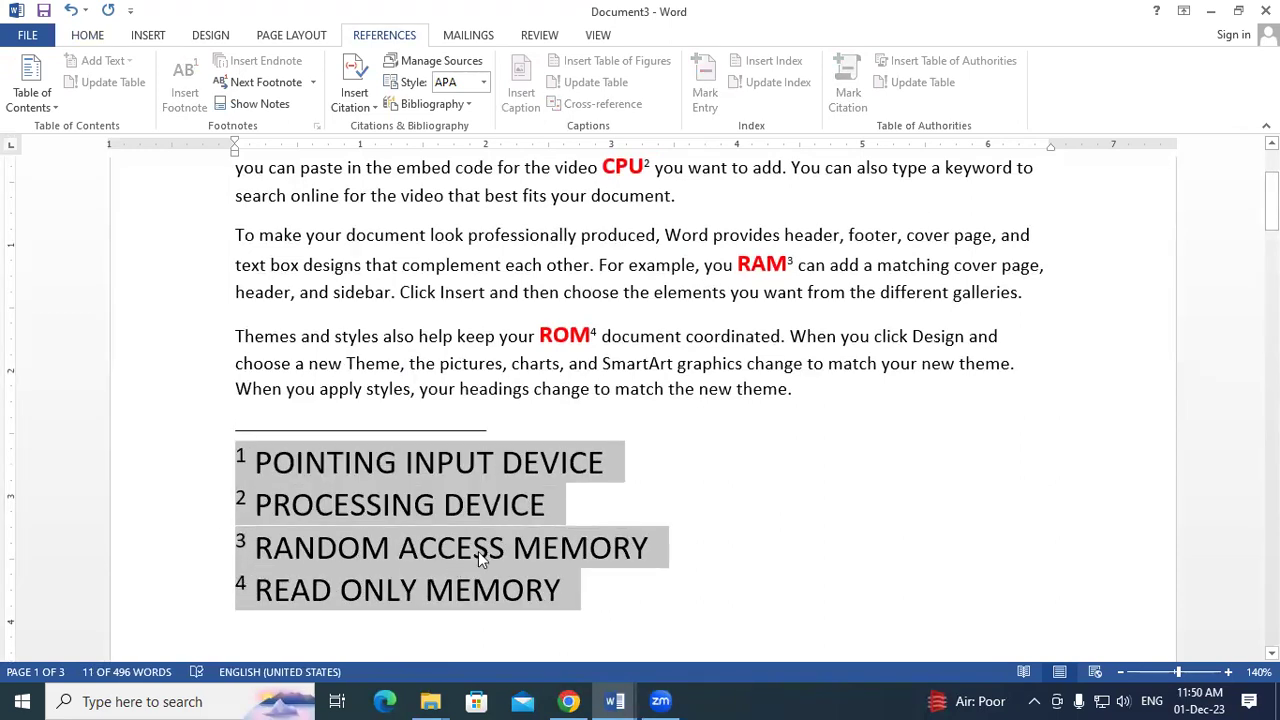
pyautogui.click(694, 472)
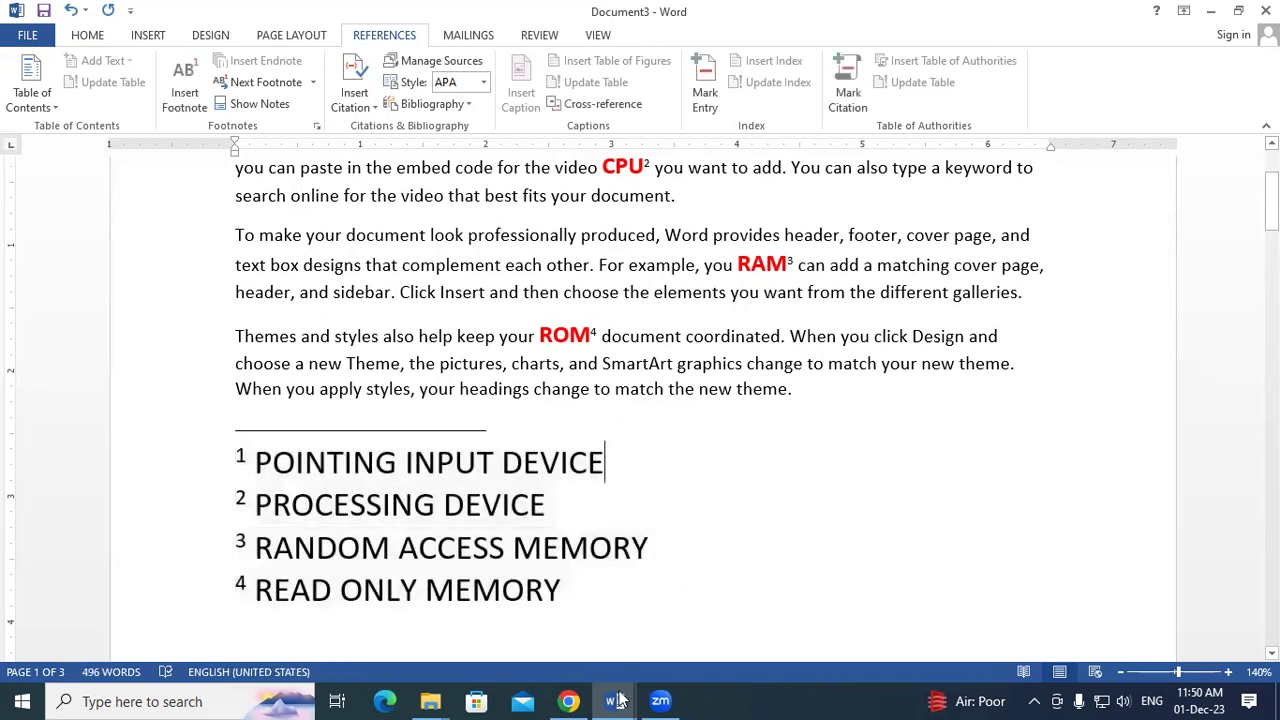
# Step: Return to the first page of Document4 and check the endnote pop-ups on PROJECTOR, MONITOR and PRINTER
pyautogui.moveTo(620, 700)
pyautogui.click(880, 640)
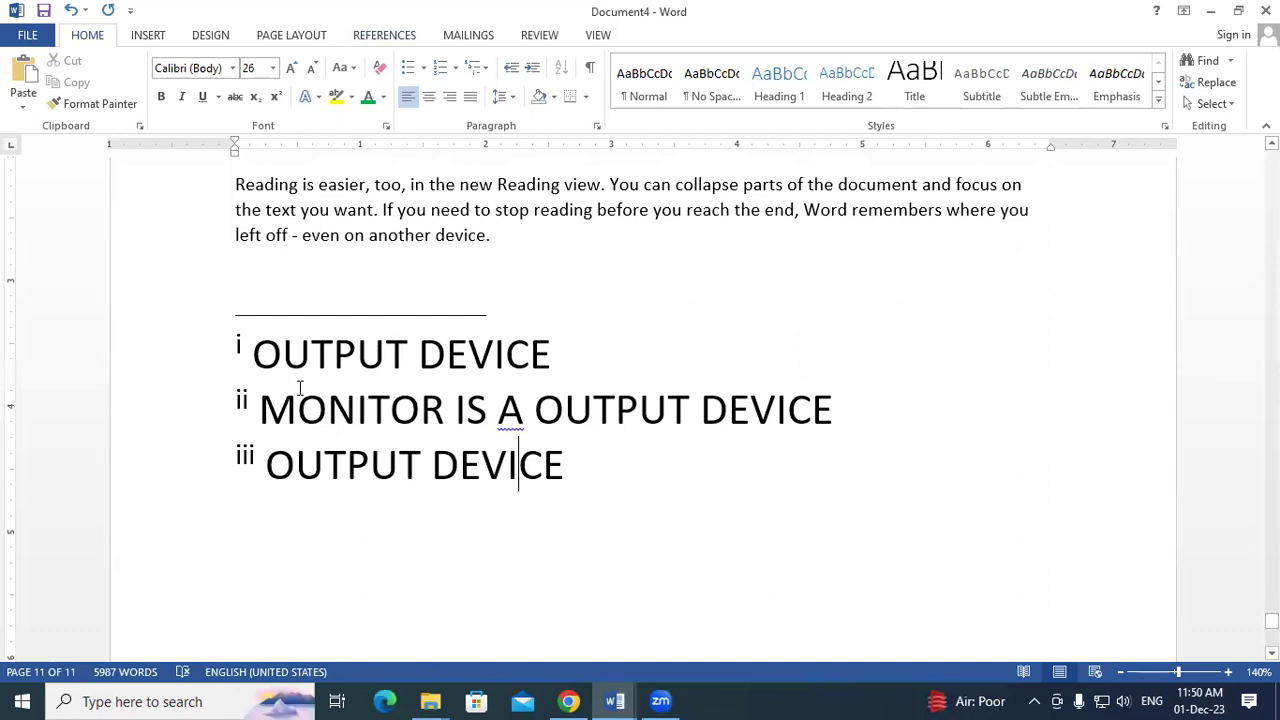
pyautogui.hotkey('ctrl', 'Home')
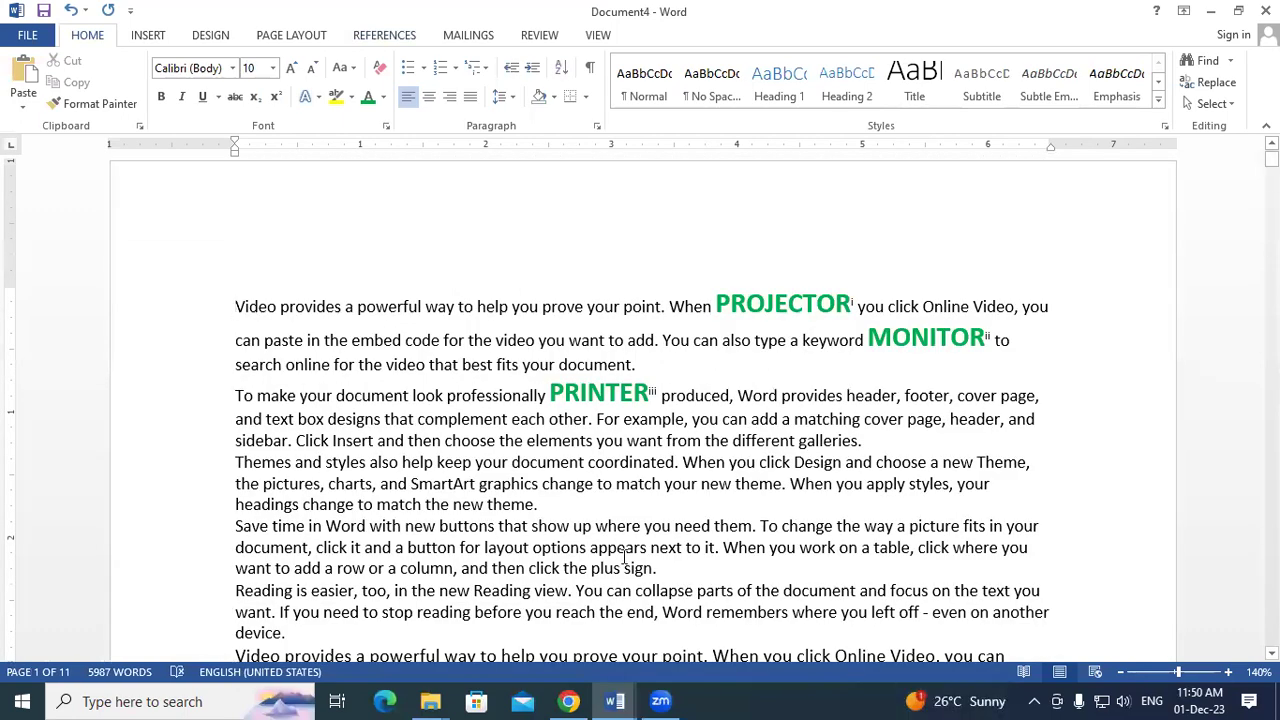
pyautogui.moveTo(790, 310)
pyautogui.moveTo(968, 341)
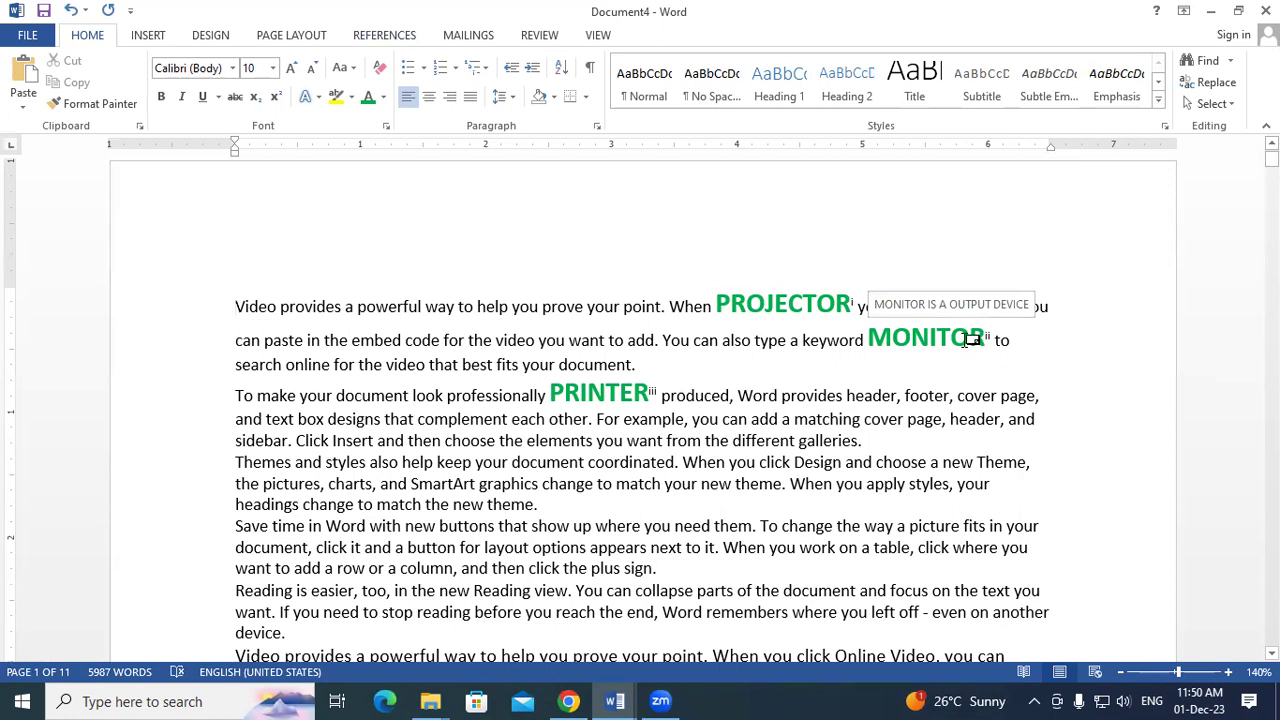
pyautogui.moveTo(630, 396)
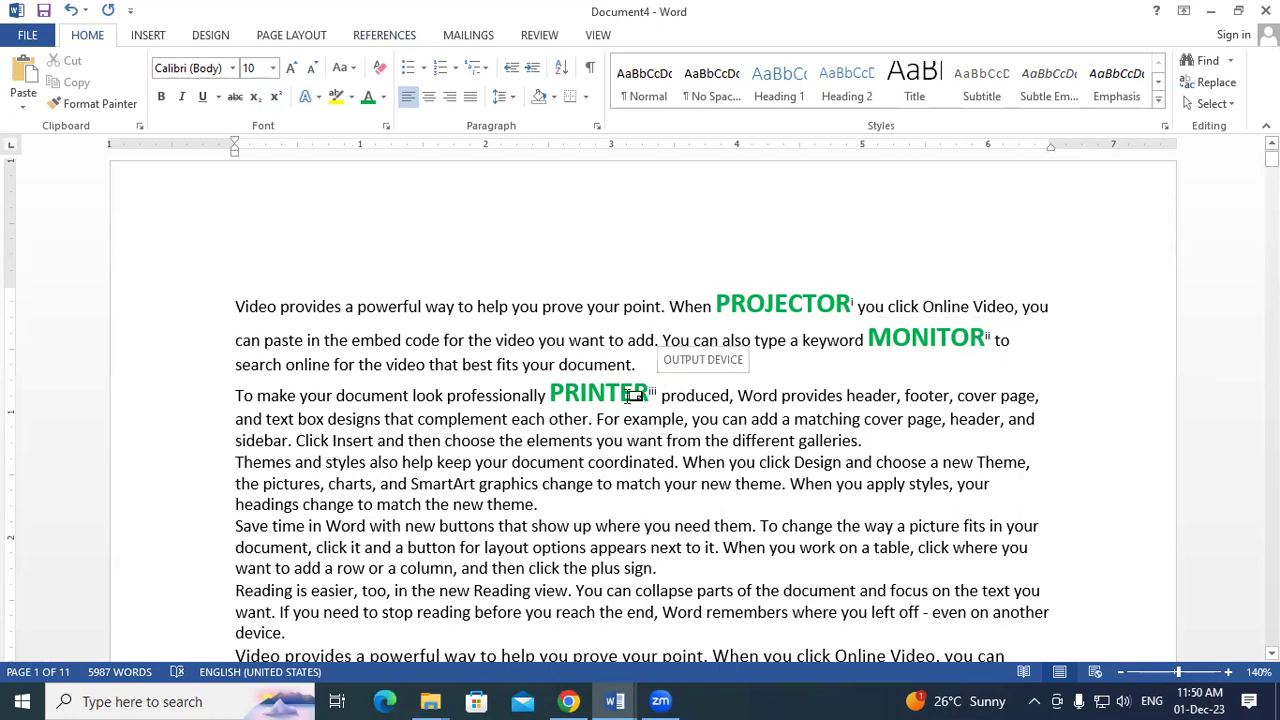
pyautogui.scroll(1, 588, 434)
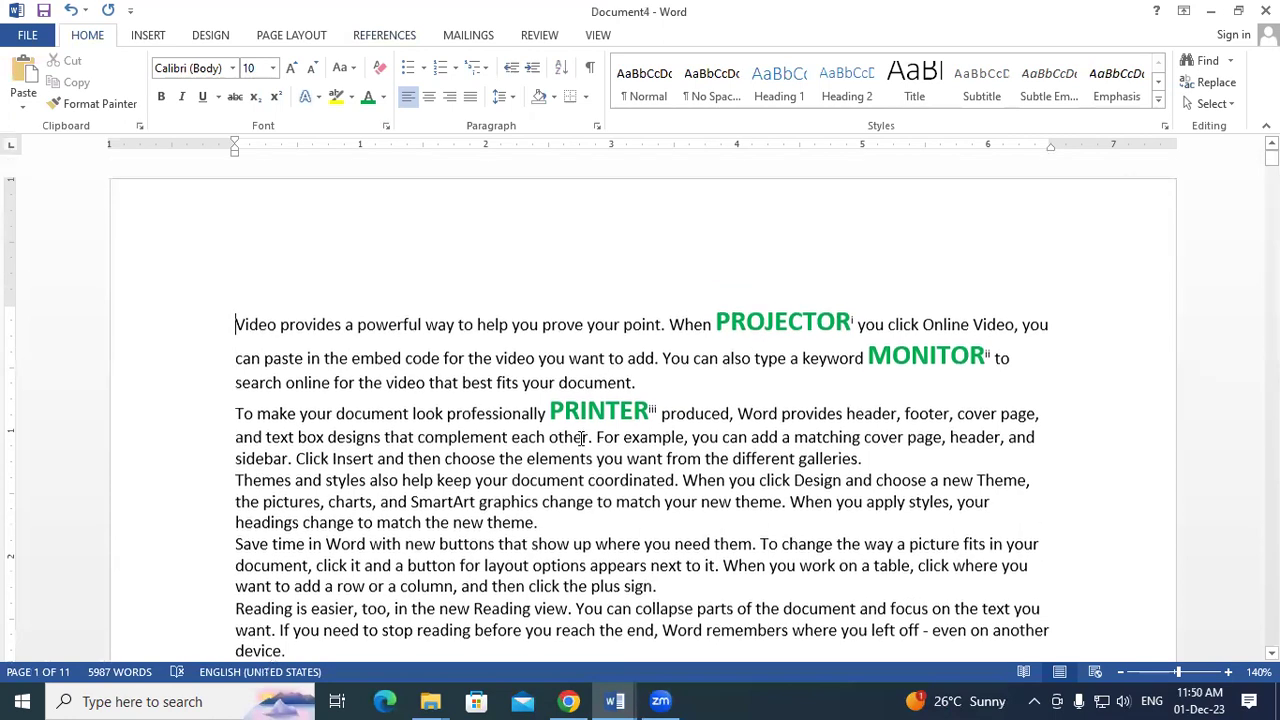
# Step: Switch to Document3 and step through its footnote references from the word MOUSE with Next Footnote
pyautogui.click(395, 36)
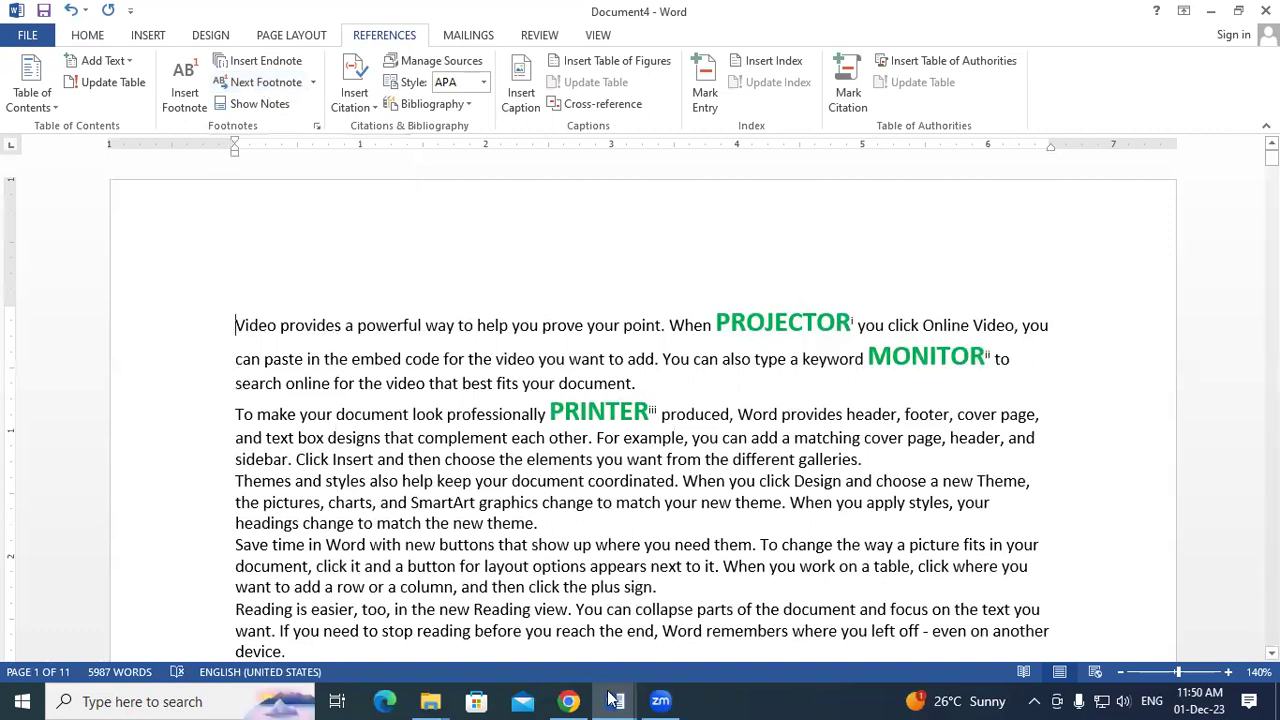
pyautogui.moveTo(608, 700)
pyautogui.click(667, 630)
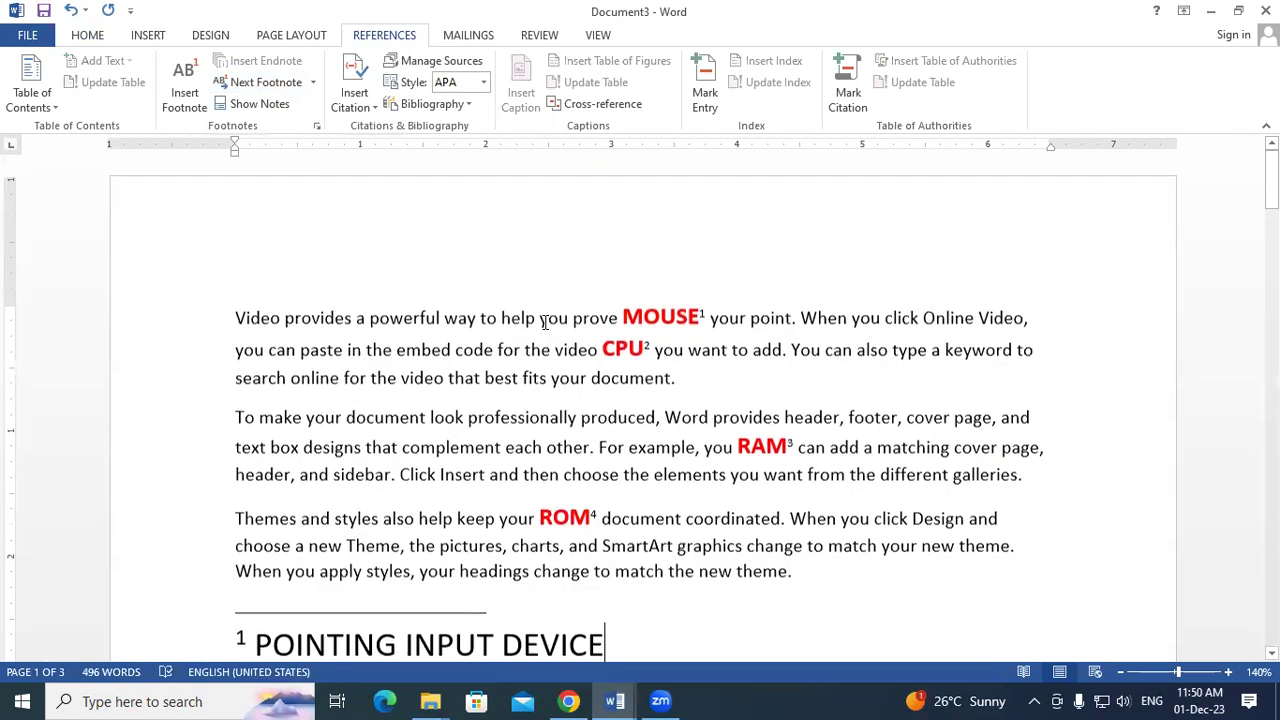
pyautogui.click(626, 315)
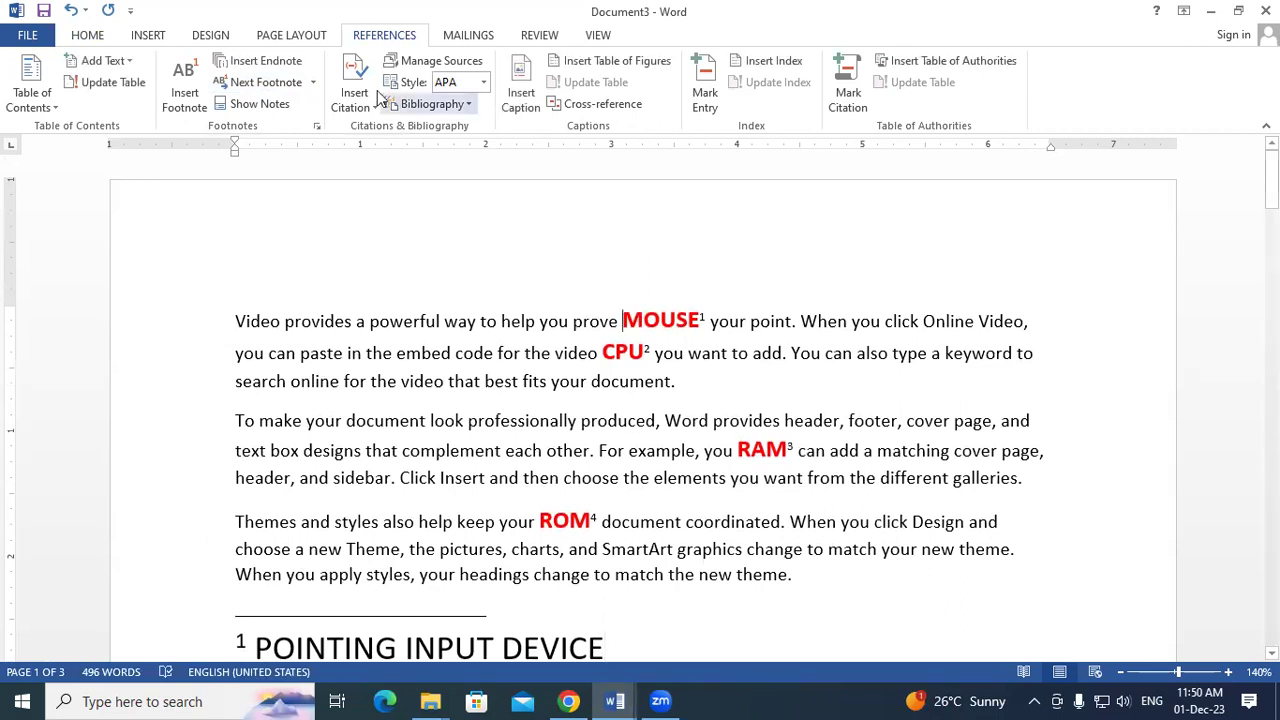
pyautogui.click(288, 90)
pyautogui.click(288, 90)
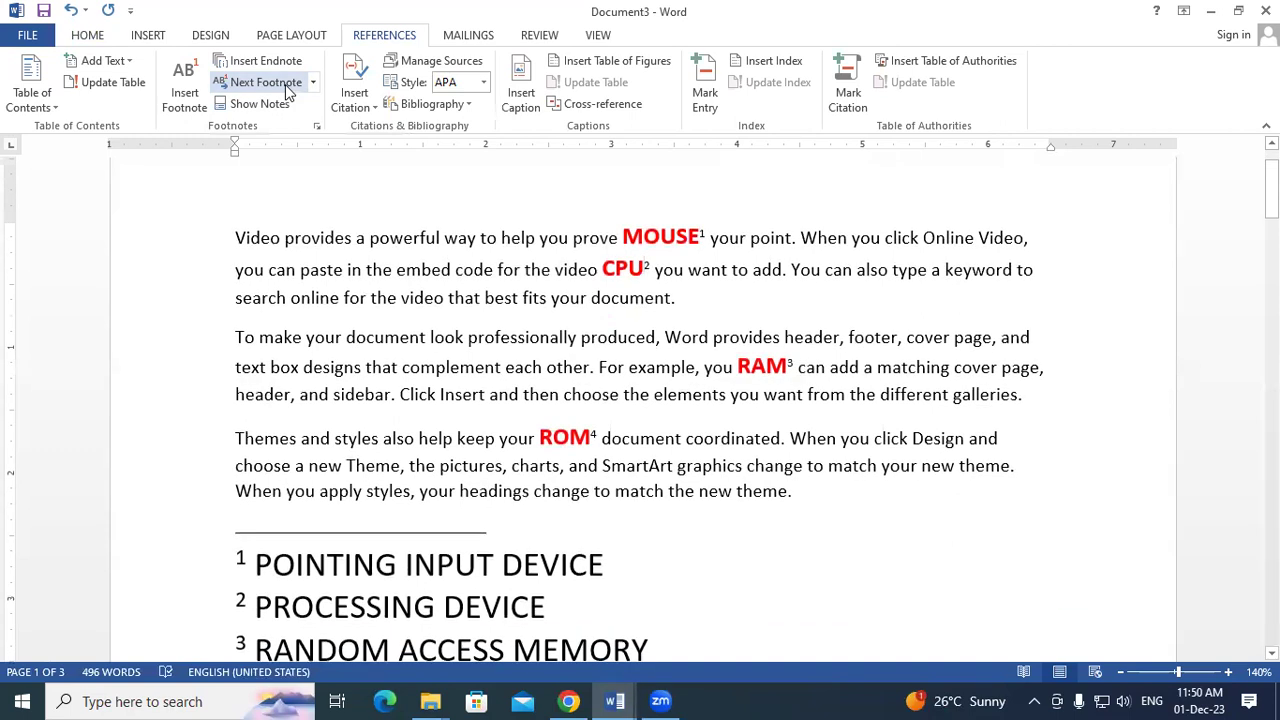
pyautogui.click(288, 90)
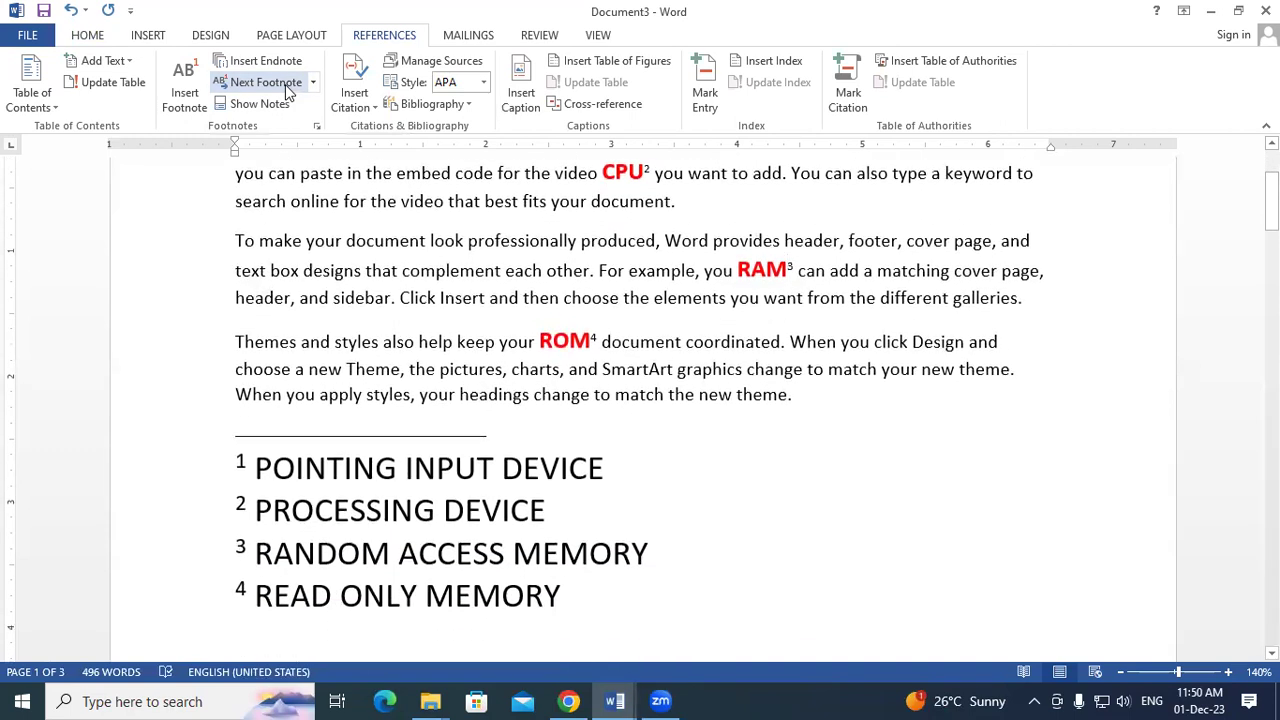
pyautogui.click(288, 90)
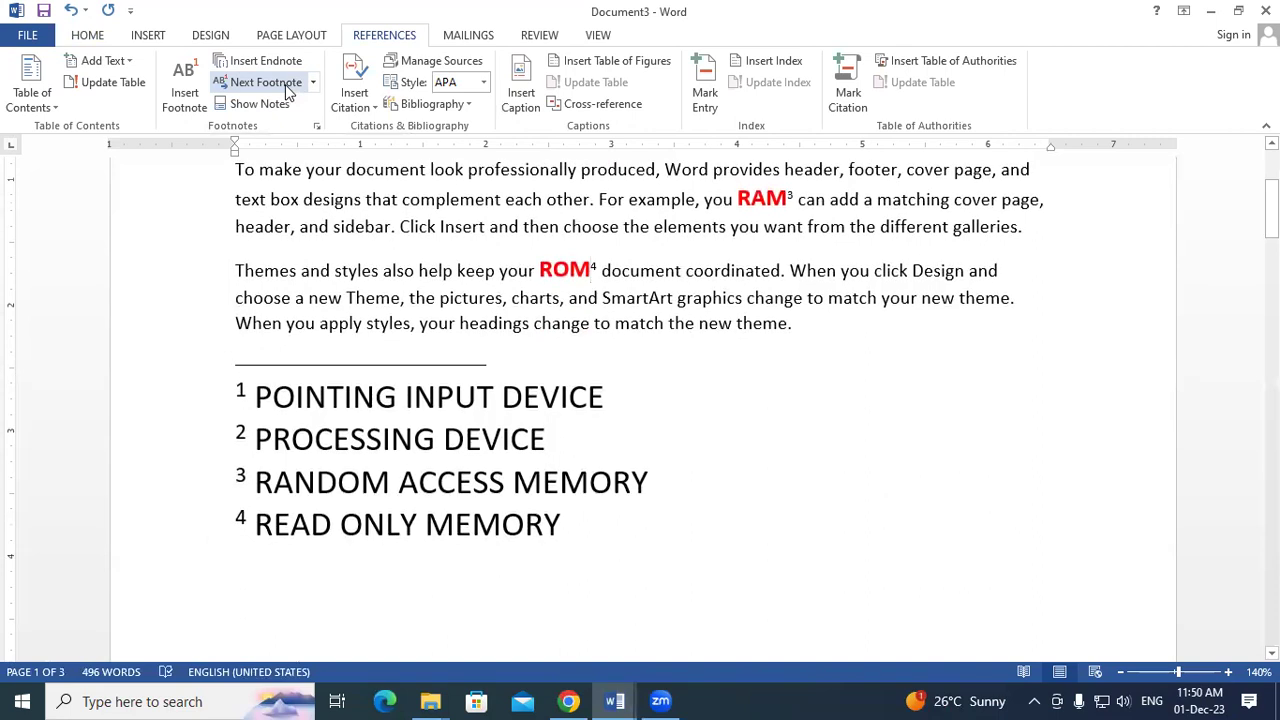
# Step: Switch back to Document4 and jump to its first endnote reference with Next Endnote
pyautogui.click(630, 700)
pyautogui.click(896, 615)
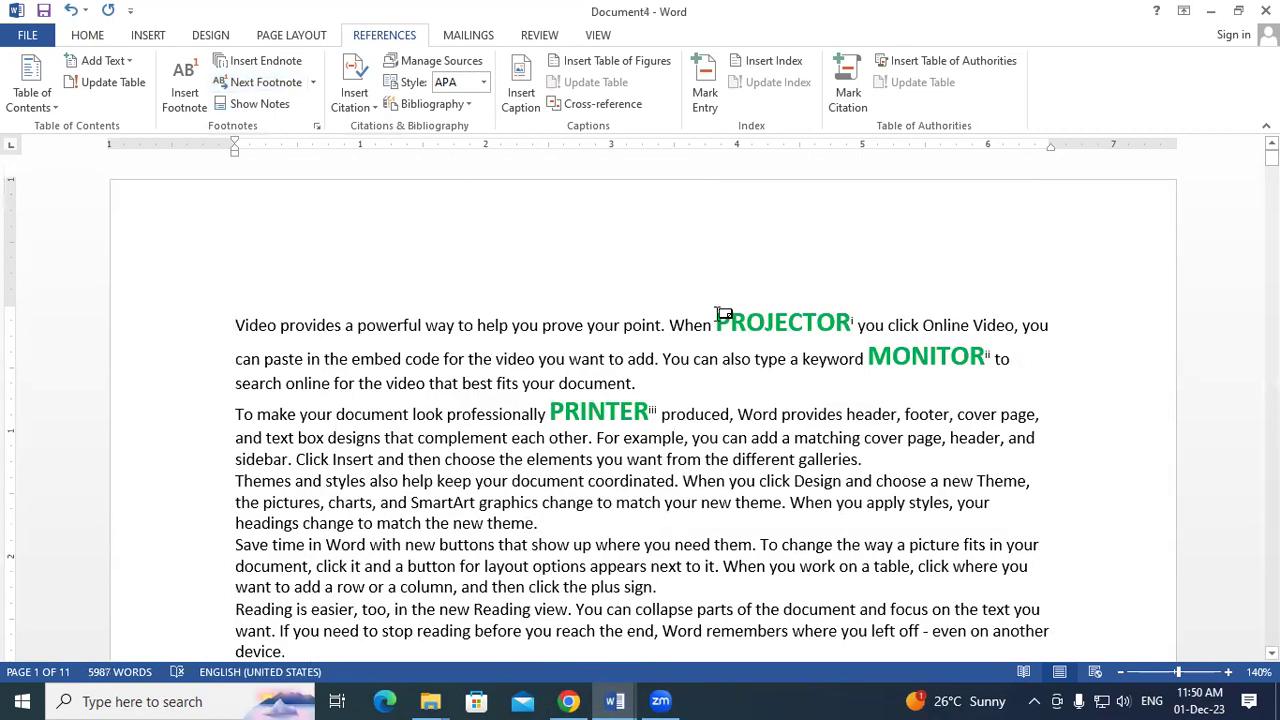
pyautogui.click(314, 83)
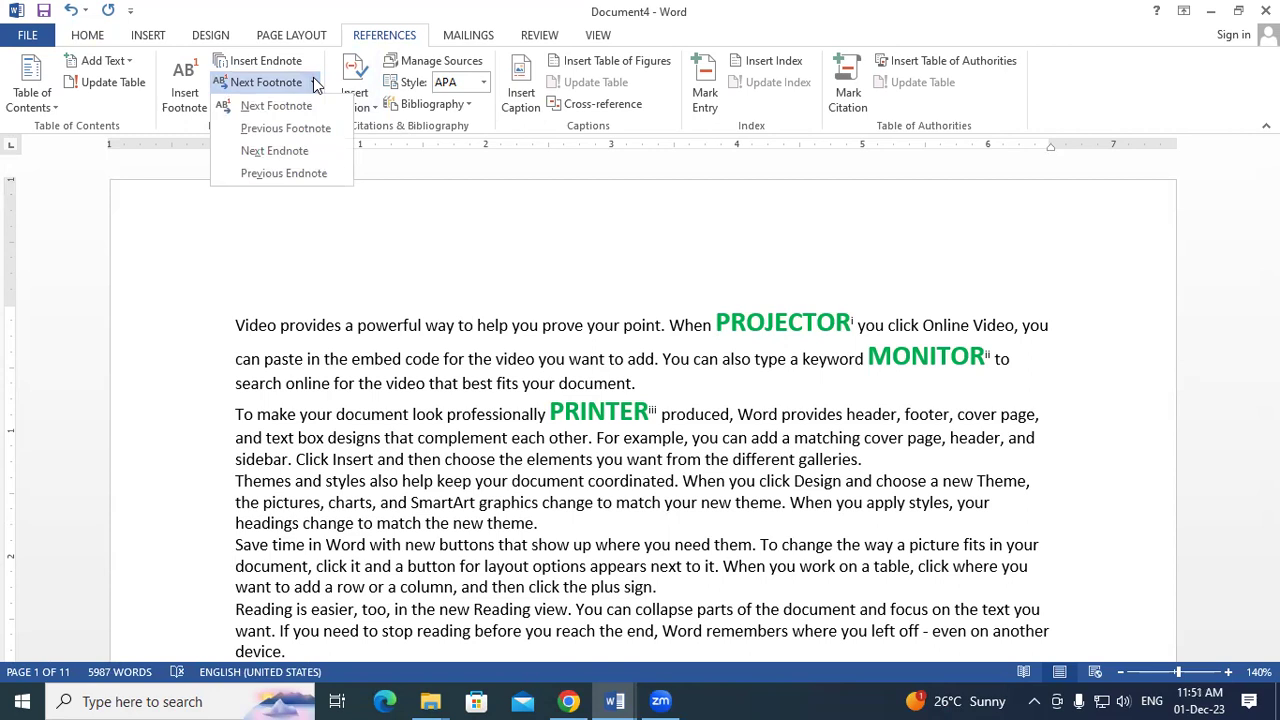
pyautogui.click(308, 160)
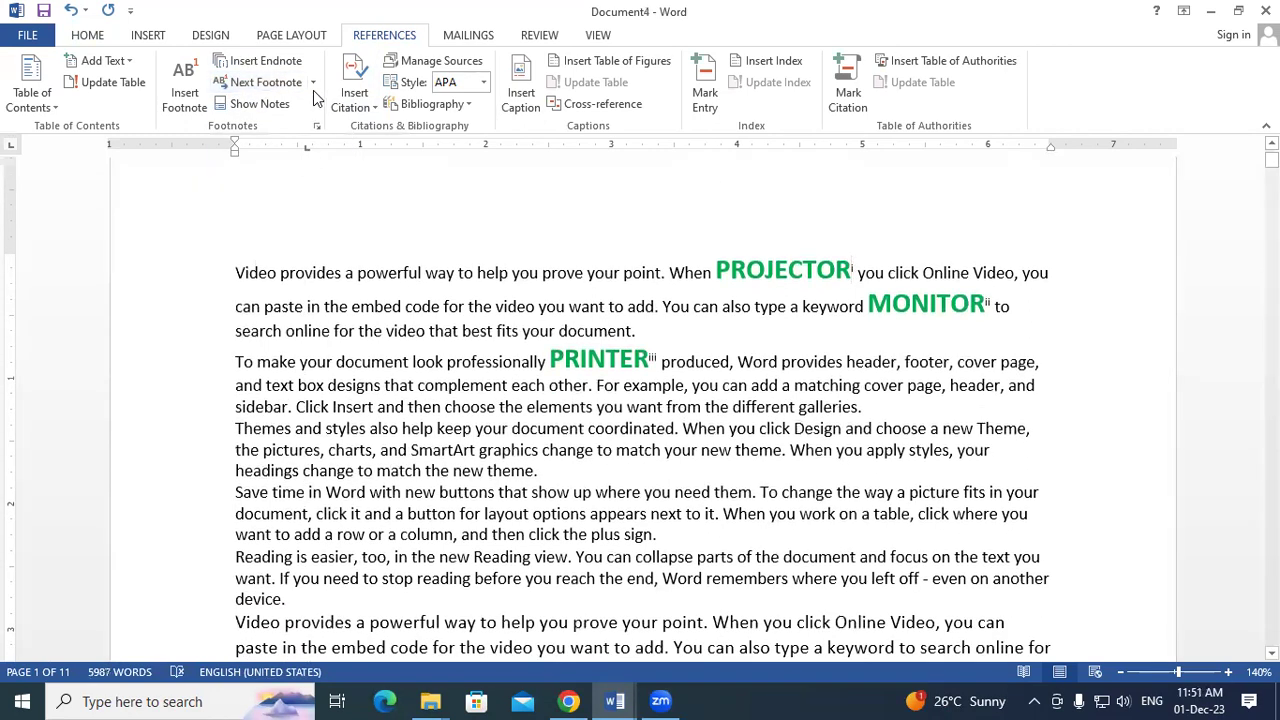
# Step: Advance to the endnote reference on MONITOR with Next Endnote and display the endnotes at the document's end with Show Notes
pyautogui.click(313, 82)
pyautogui.click(310, 152)
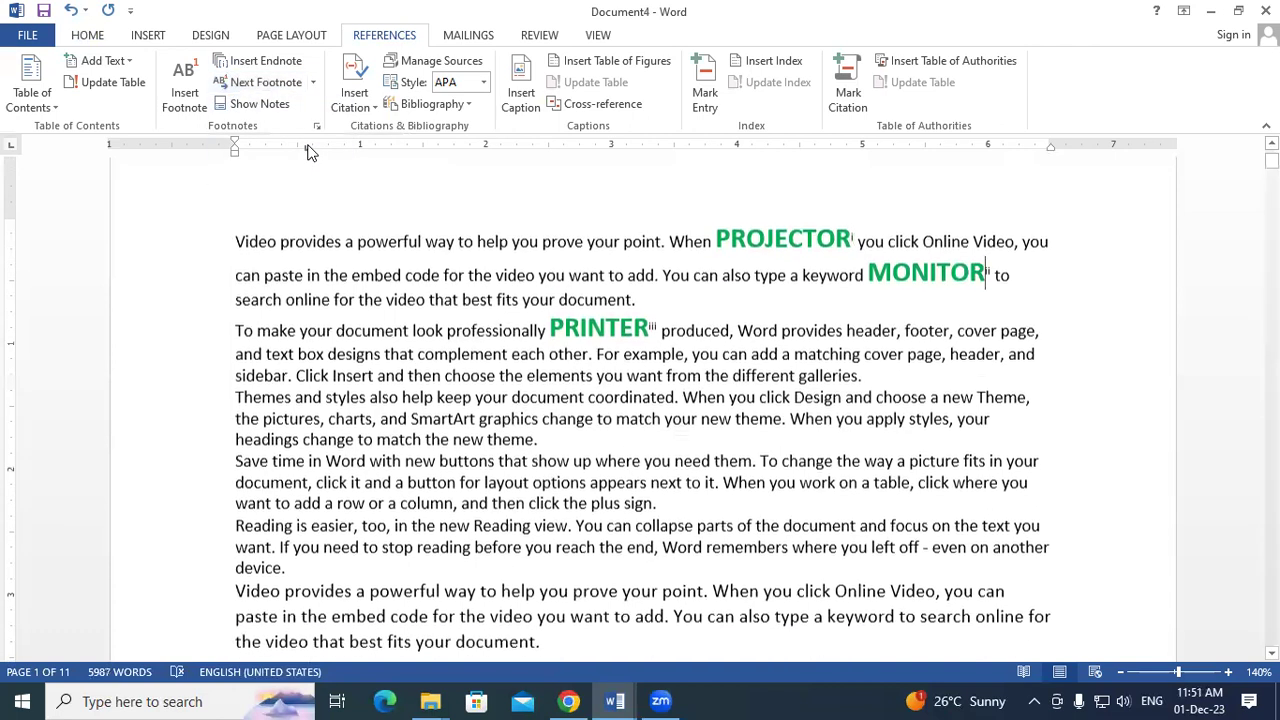
pyautogui.click(313, 82)
pyautogui.click(310, 155)
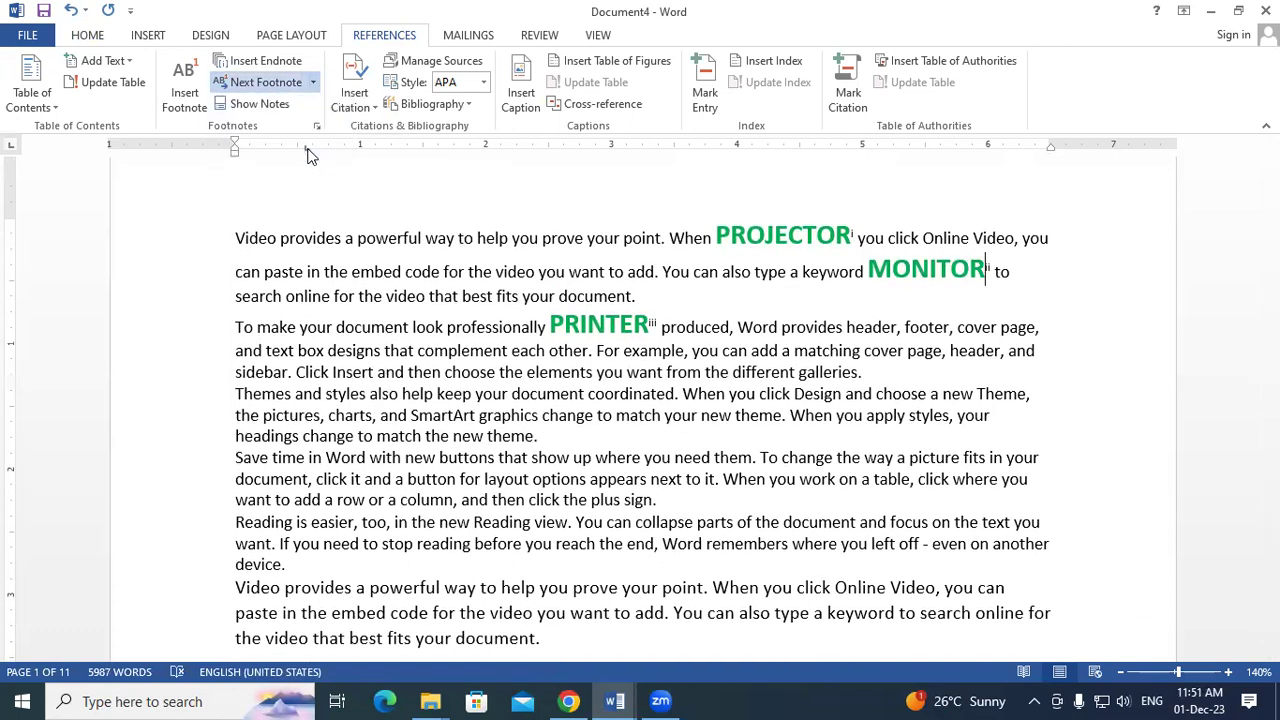
pyautogui.click(280, 106)
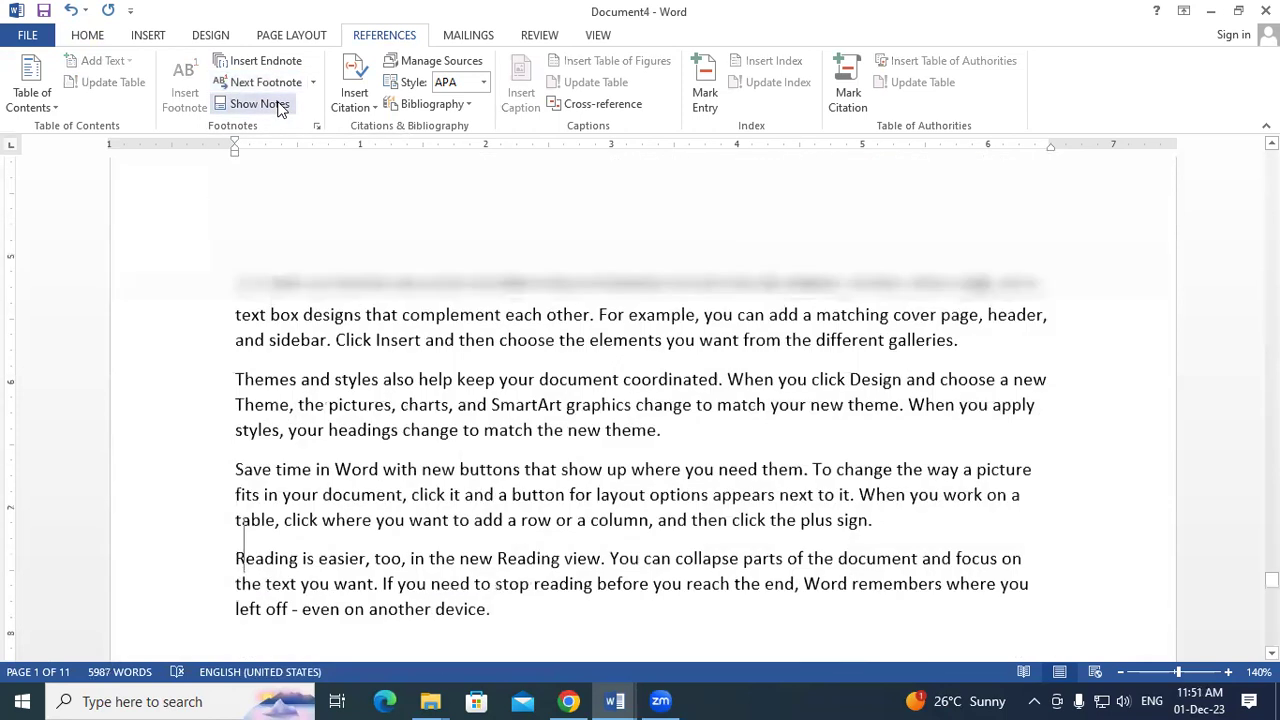
pyautogui.scroll(2, 391, 350)
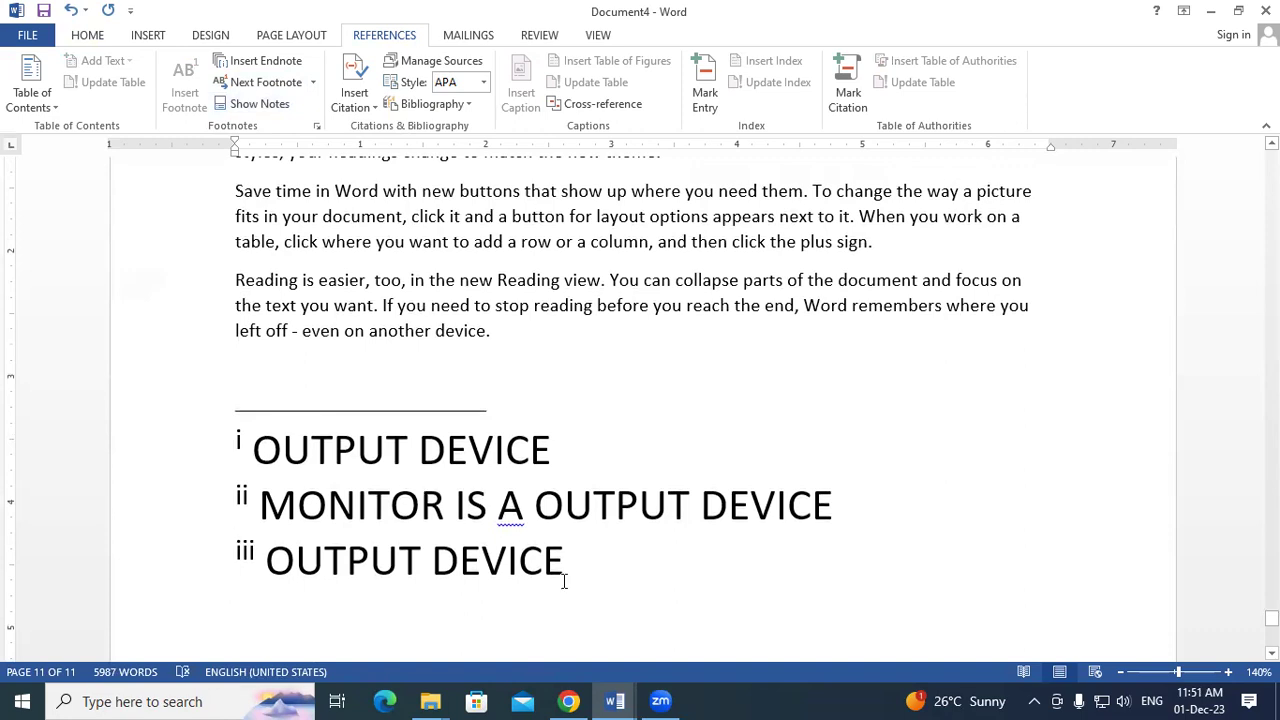
# Step: Switch to Document3, place the cursor at the start of its first paragraph and display the page's footnotes with Show Notes
pyautogui.click(614, 701)
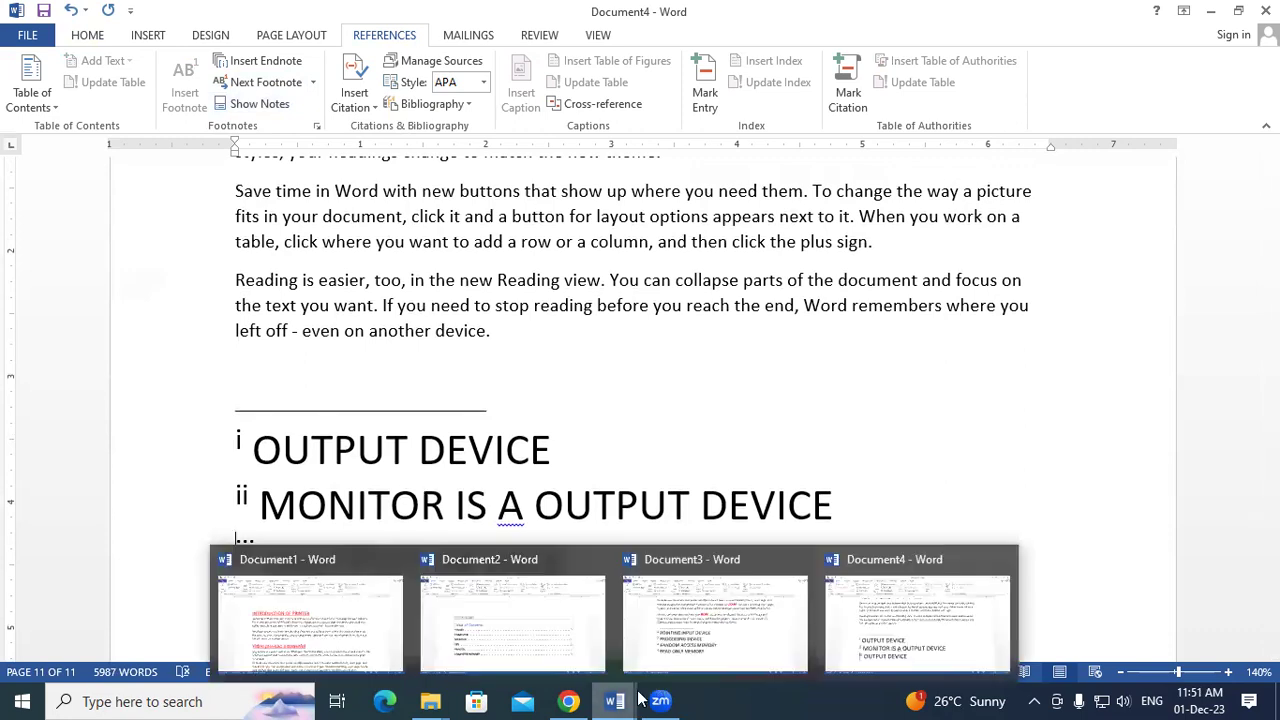
pyautogui.click(718, 617)
pyautogui.click(234, 321)
pyautogui.click(281, 103)
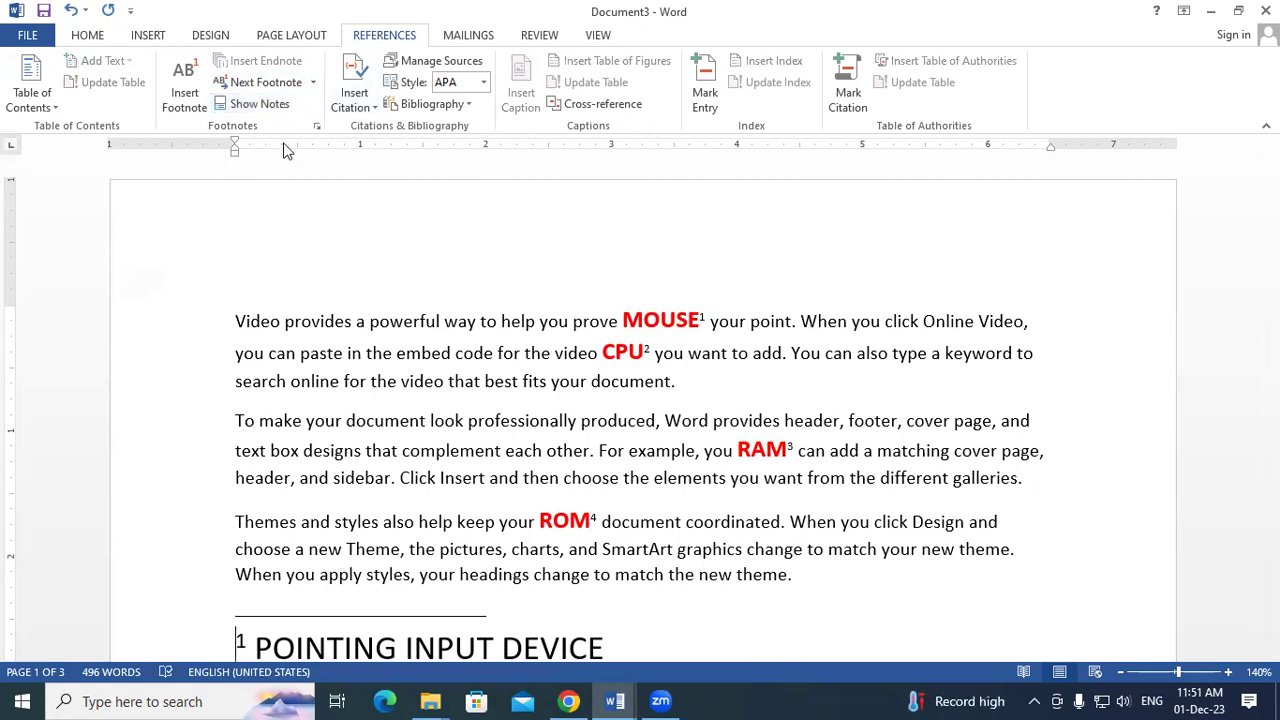
pyautogui.scroll(-2, 697, 592)
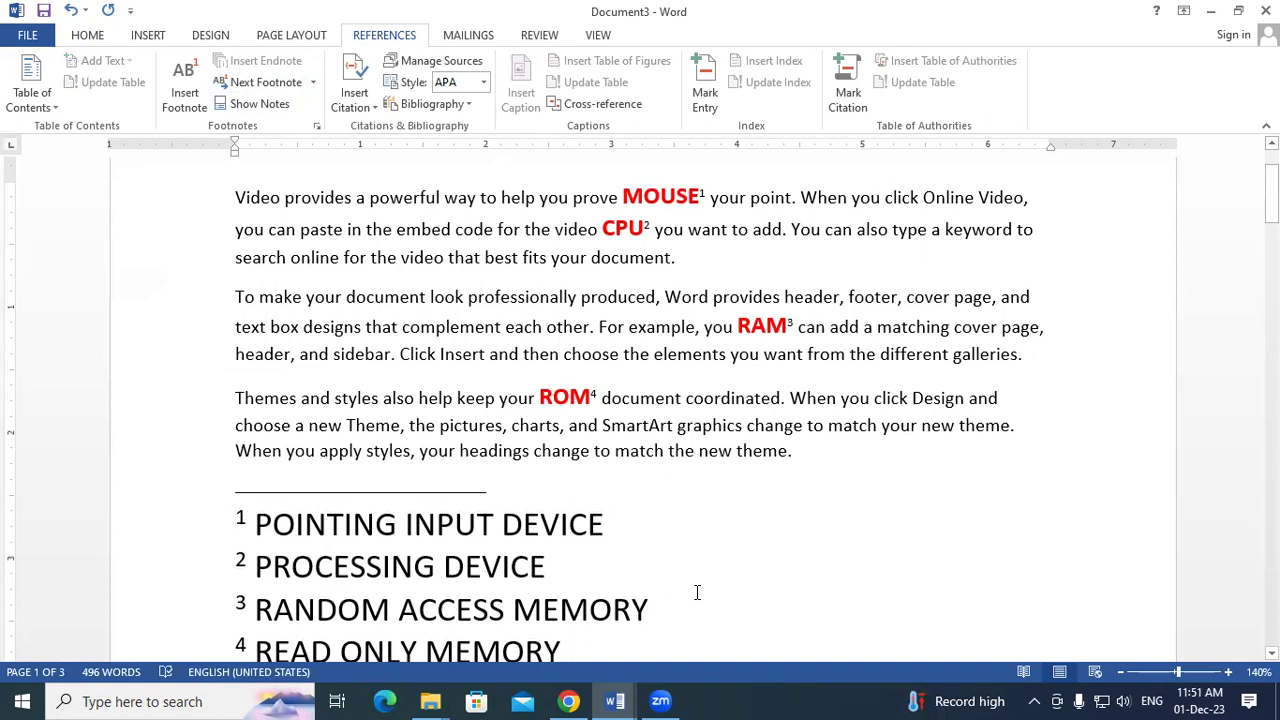
pyautogui.scroll(1, 697, 592)
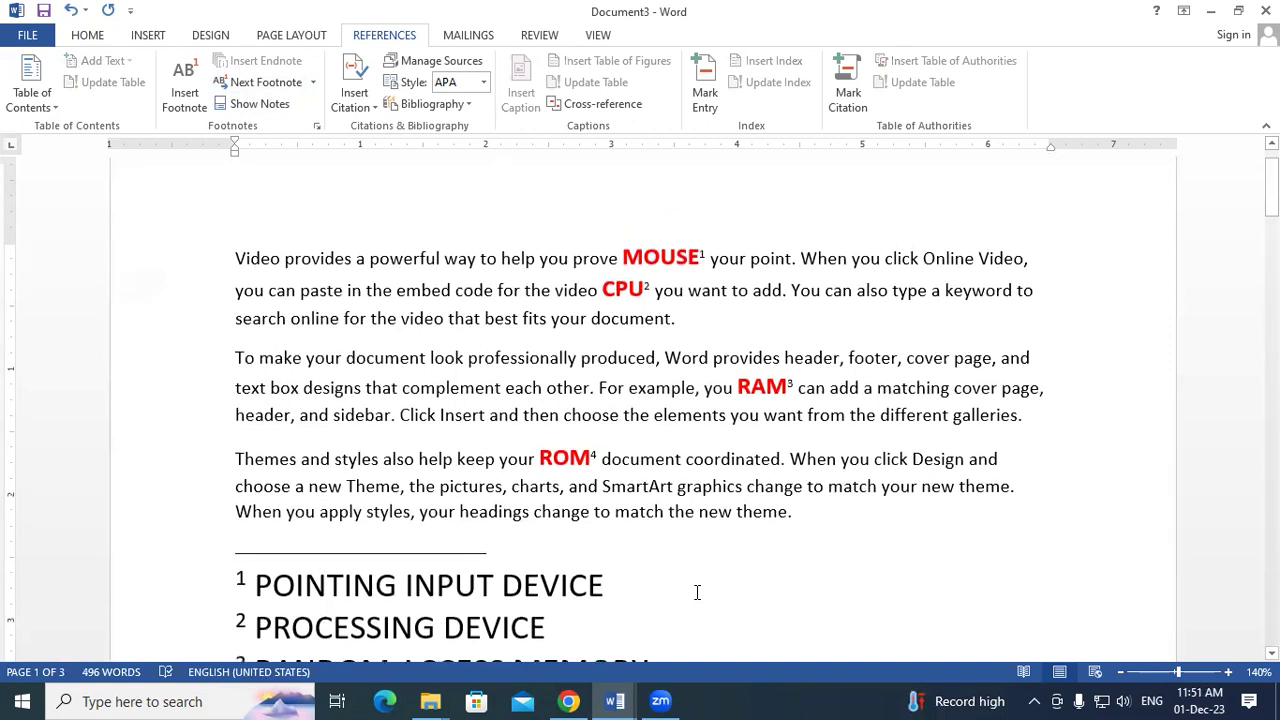